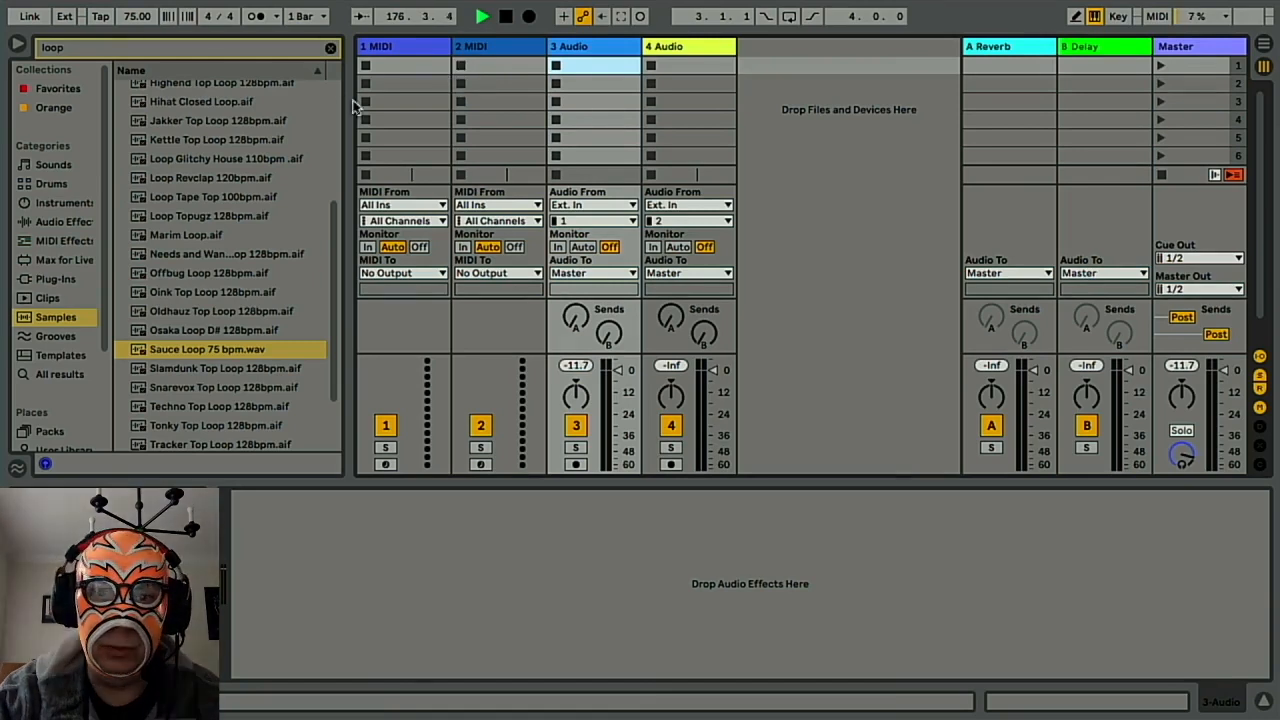
# Load LD Core Kit.adg from the drum presets onto the first MIDI track and create an empty clip in its first slot.
pyautogui.click(50, 183)
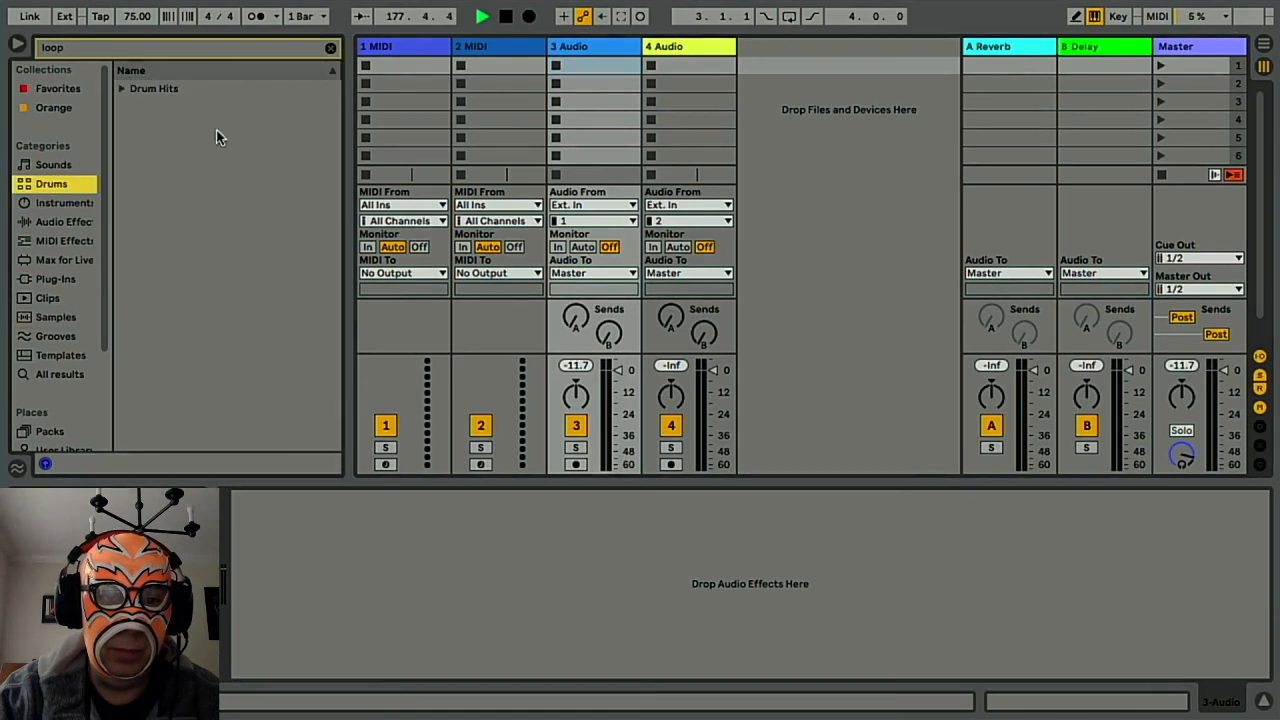
pyautogui.click(330, 49)
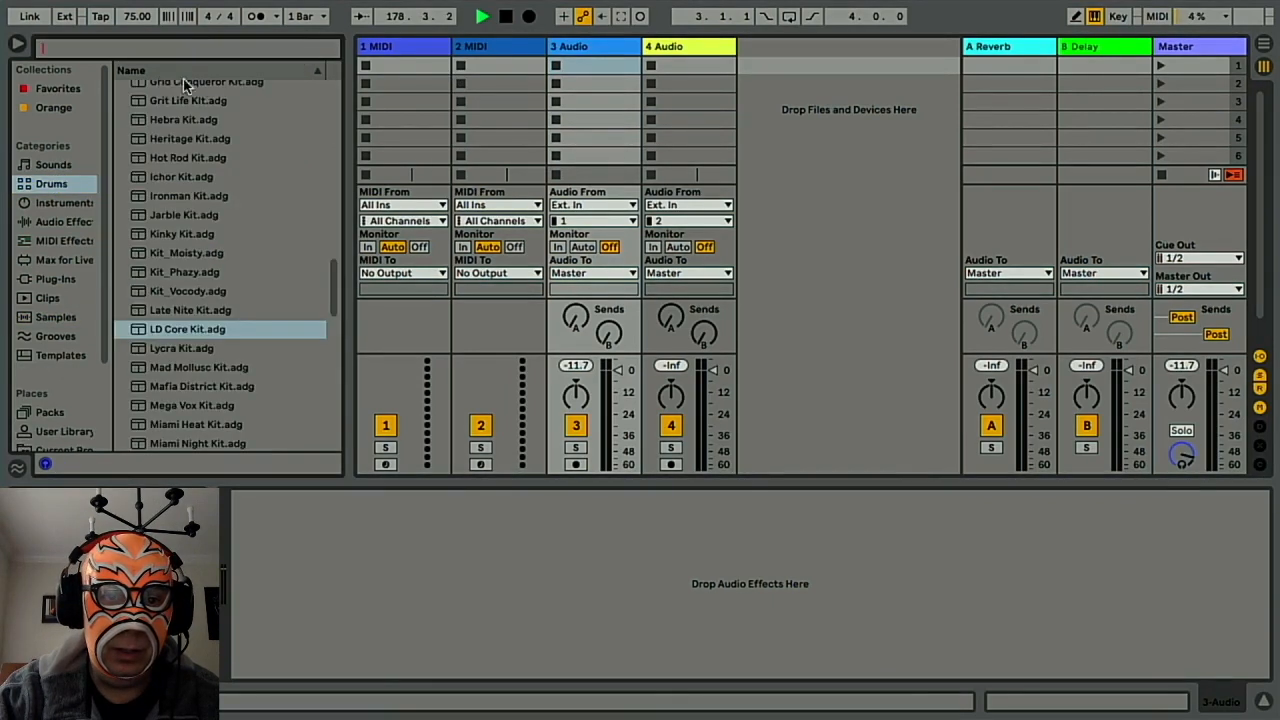
pyautogui.moveTo(185, 335); pyautogui.dragTo(406, 70)
pyautogui.doubleClick(406, 66)
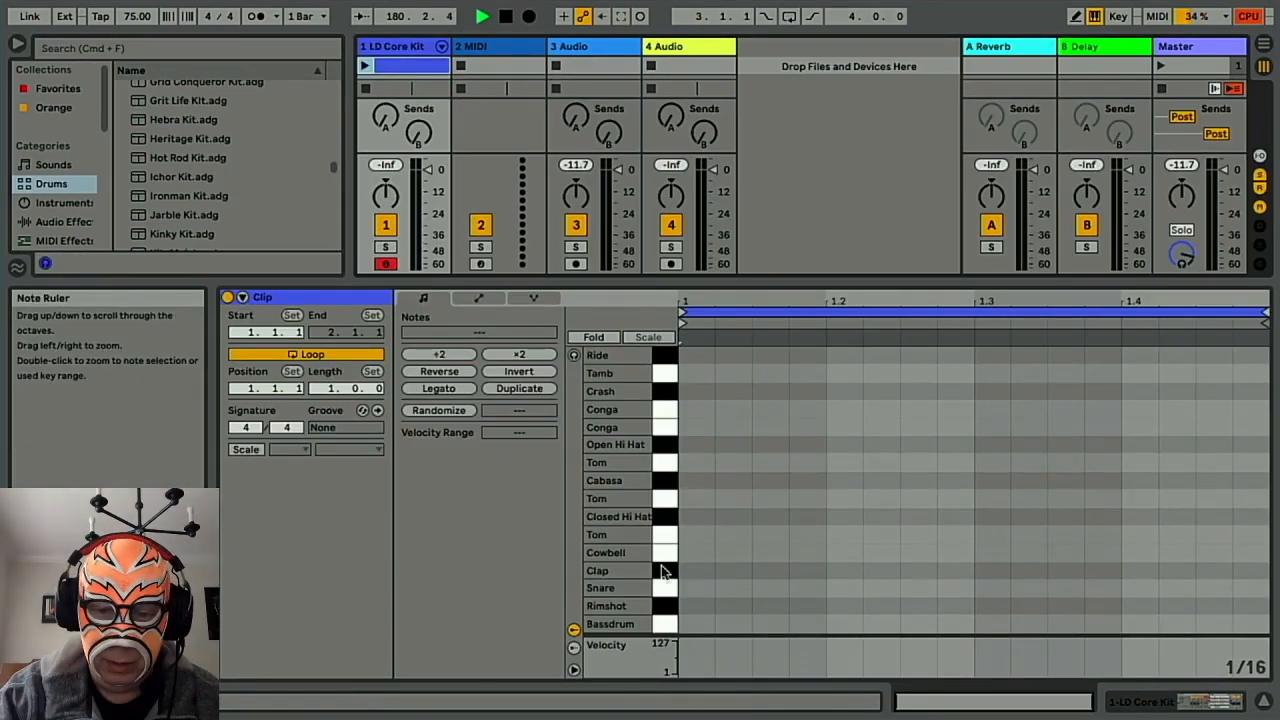
# Draw a one-sixteenth Bassdrum note on each of the four beats of the drum clip.
pyautogui.press('b')
pyautogui.click(694, 623)
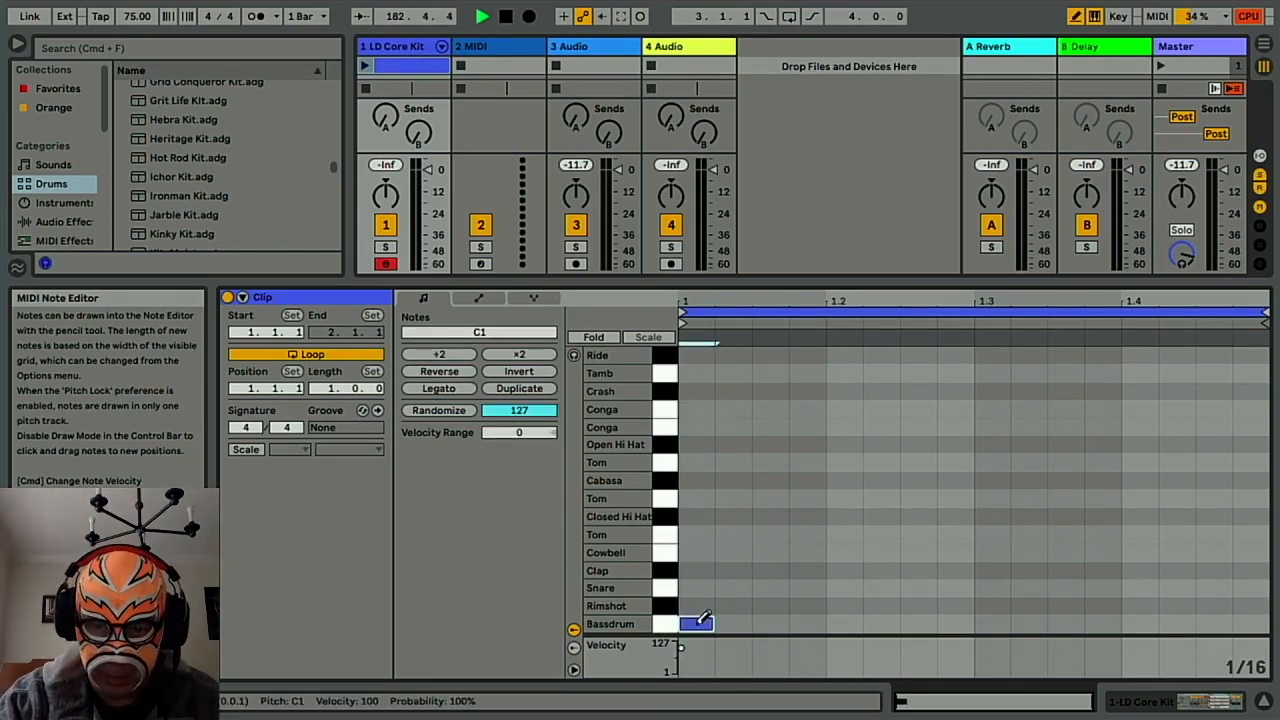
pyautogui.click(852, 622)
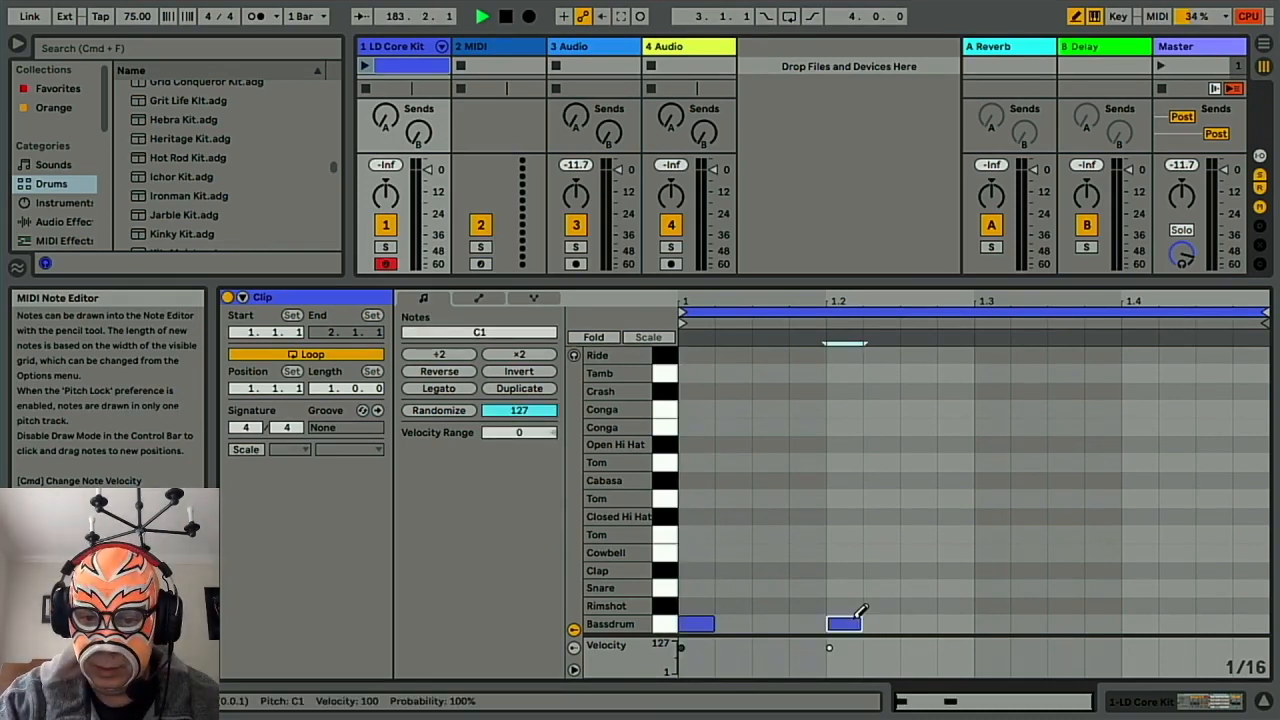
pyautogui.click(995, 623)
pyautogui.click(1141, 622)
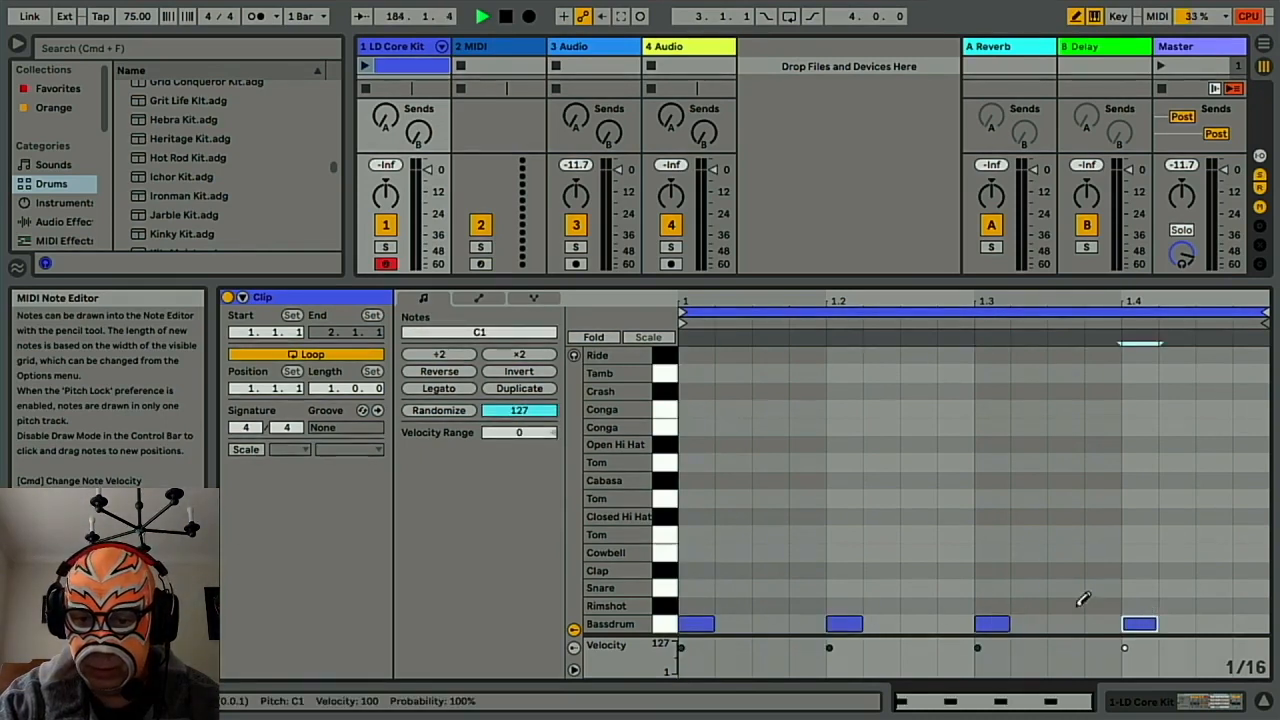
# Complete the drum pattern with Snare on beats 2 and 4, Closed Hi Hat on every sixteenth, and the A1 Tom on beat 4's four sixteenths.
pyautogui.click(846, 586)
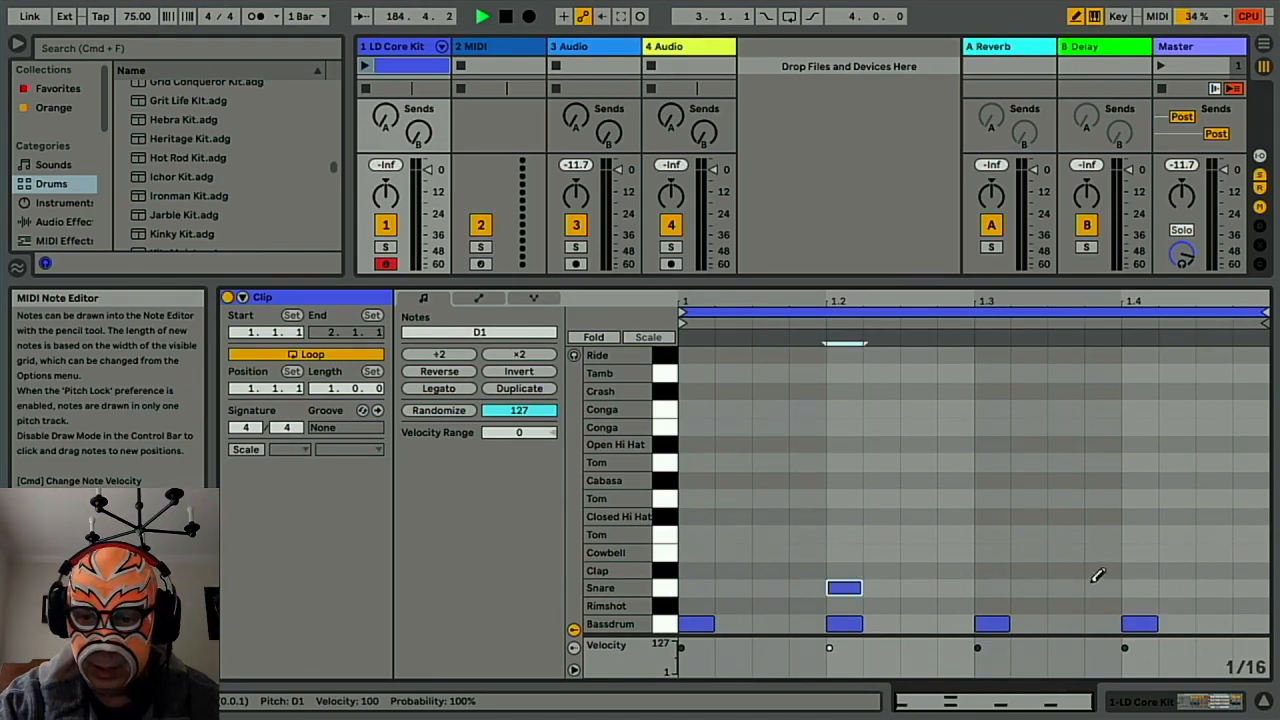
pyautogui.click(1139, 587)
pyautogui.moveTo(701, 507); pyautogui.dragTo(1243, 505)
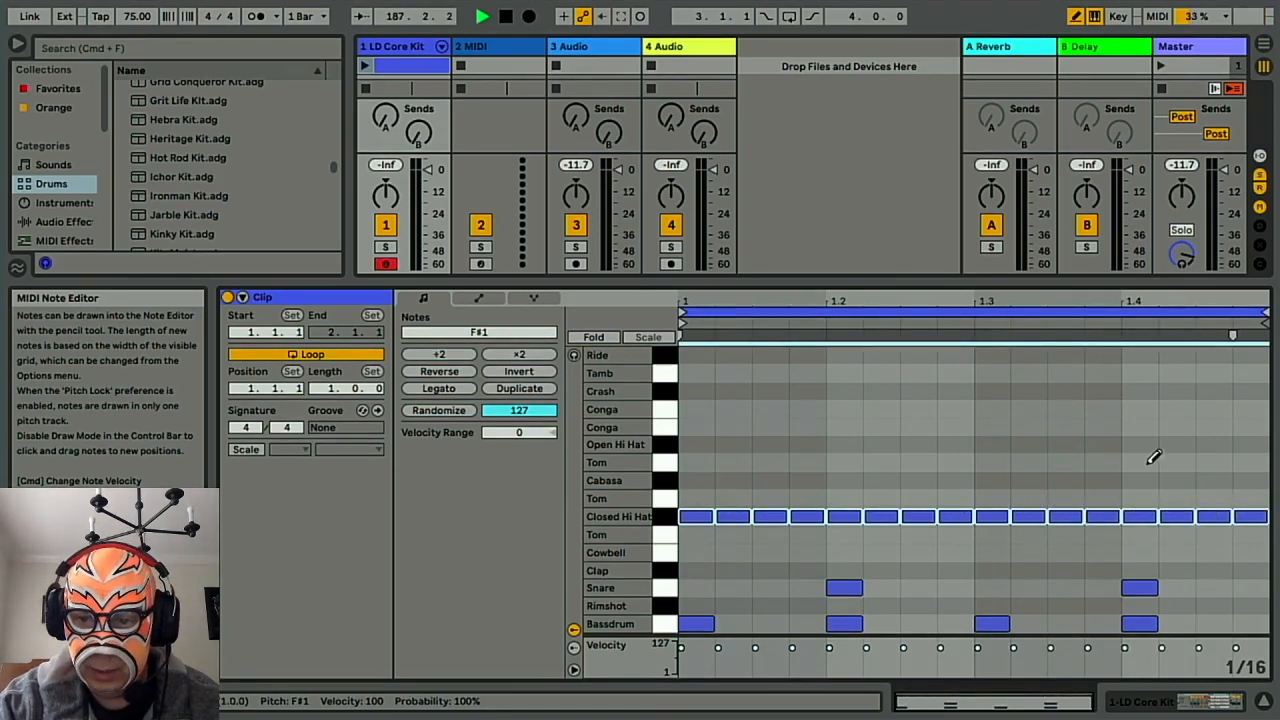
pyautogui.moveTo(1140, 460); pyautogui.dragTo(1262, 458)
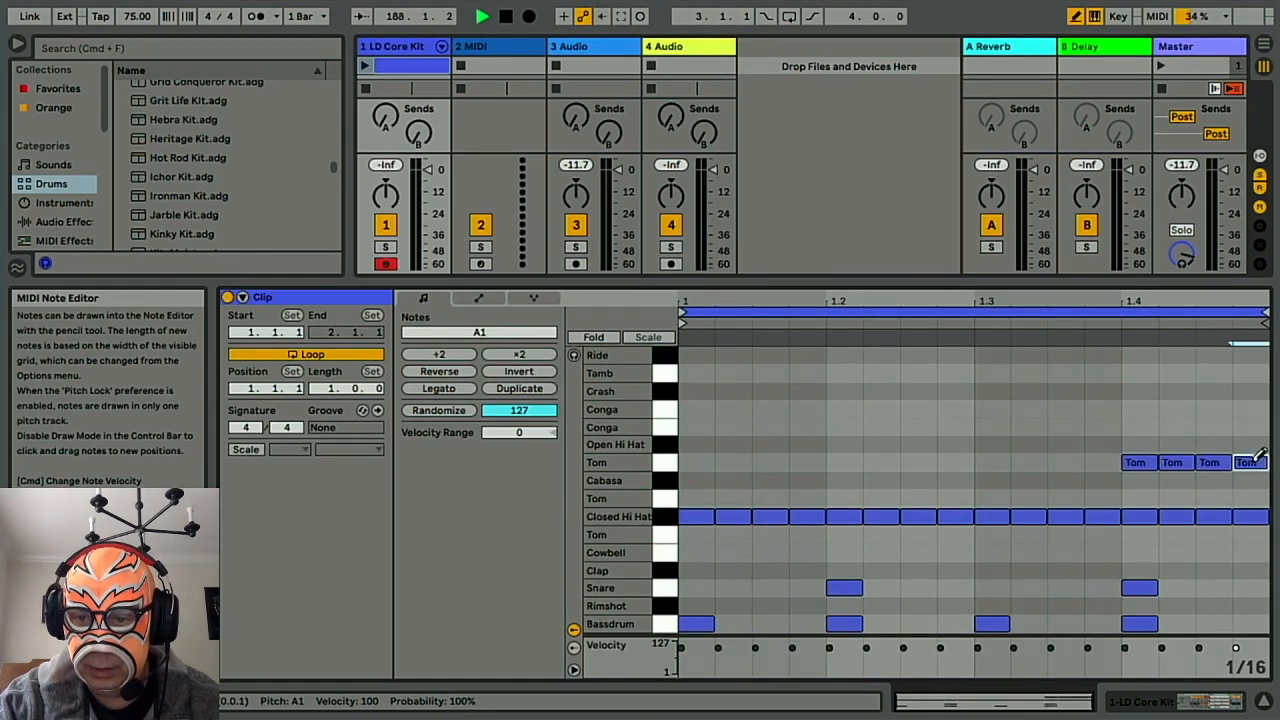
# Launch the drum clip and set the project tempo to 100 BPM.
pyautogui.click(366, 67)
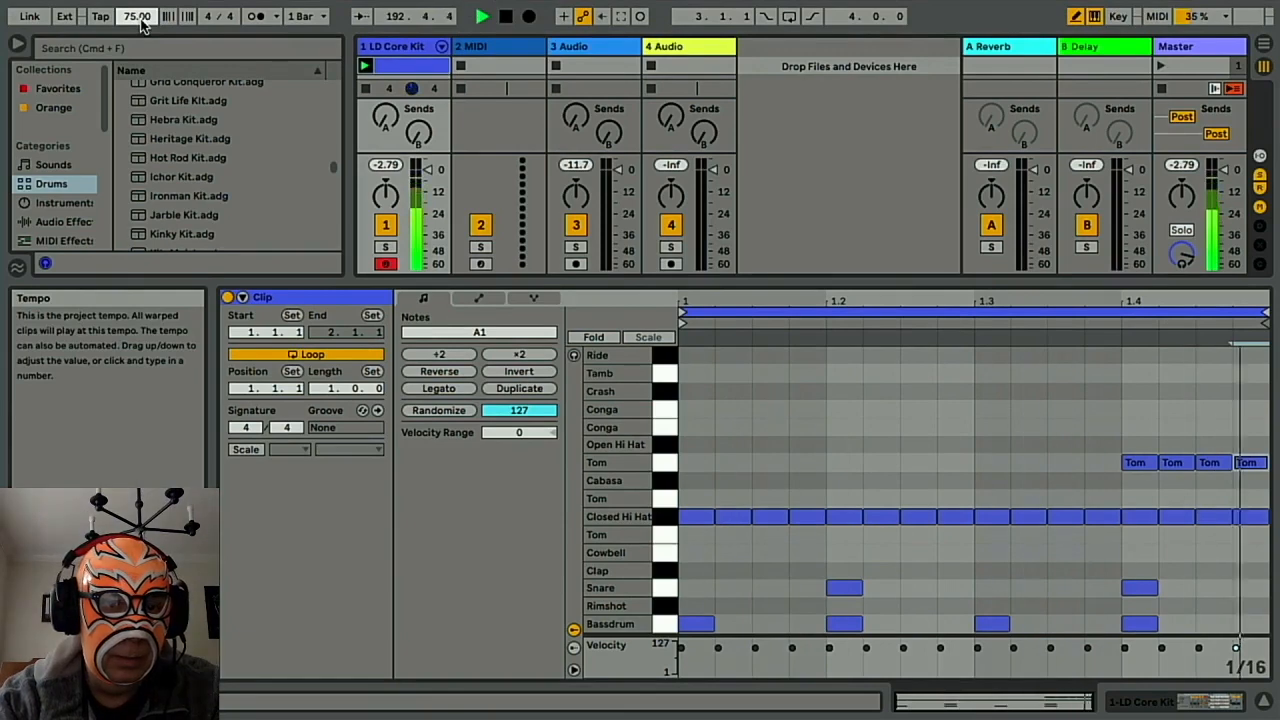
pyautogui.write('100')
pyautogui.press('Return')
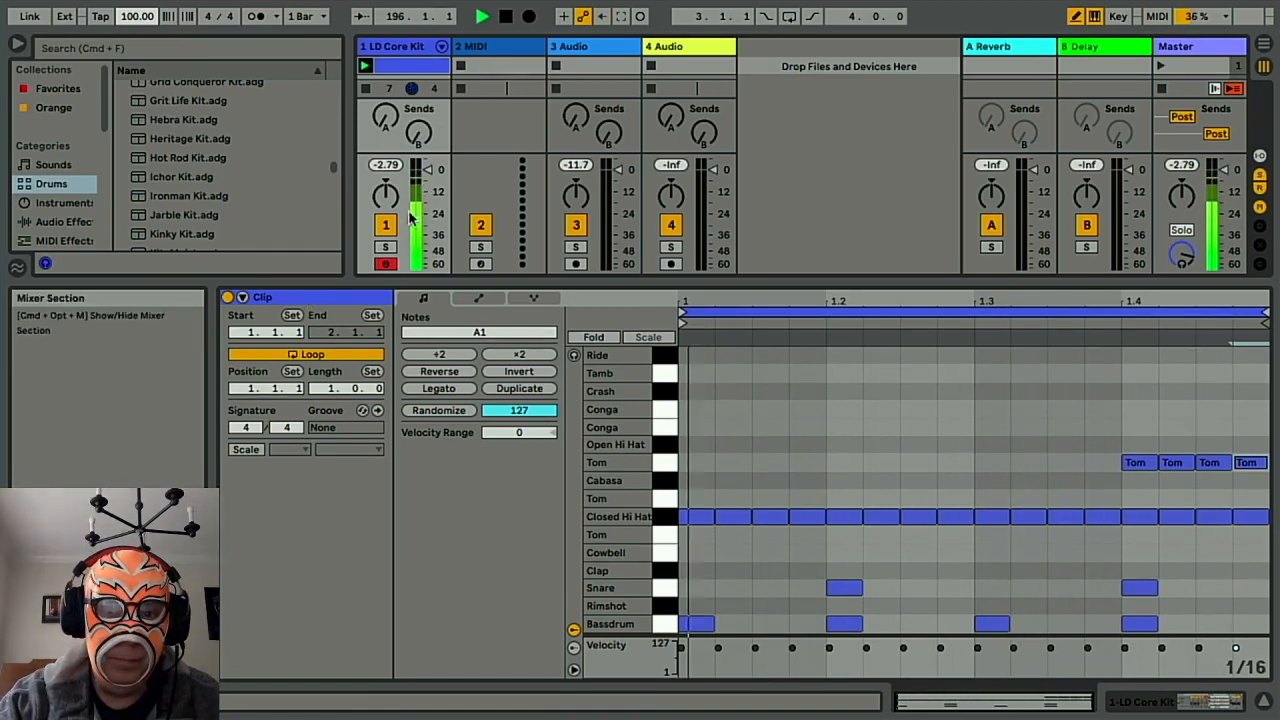
# Expand the drum kit's chains in the mixer, lower the closed hi-hat chain's volume, and collapse the chains again.
pyautogui.click(441, 46)
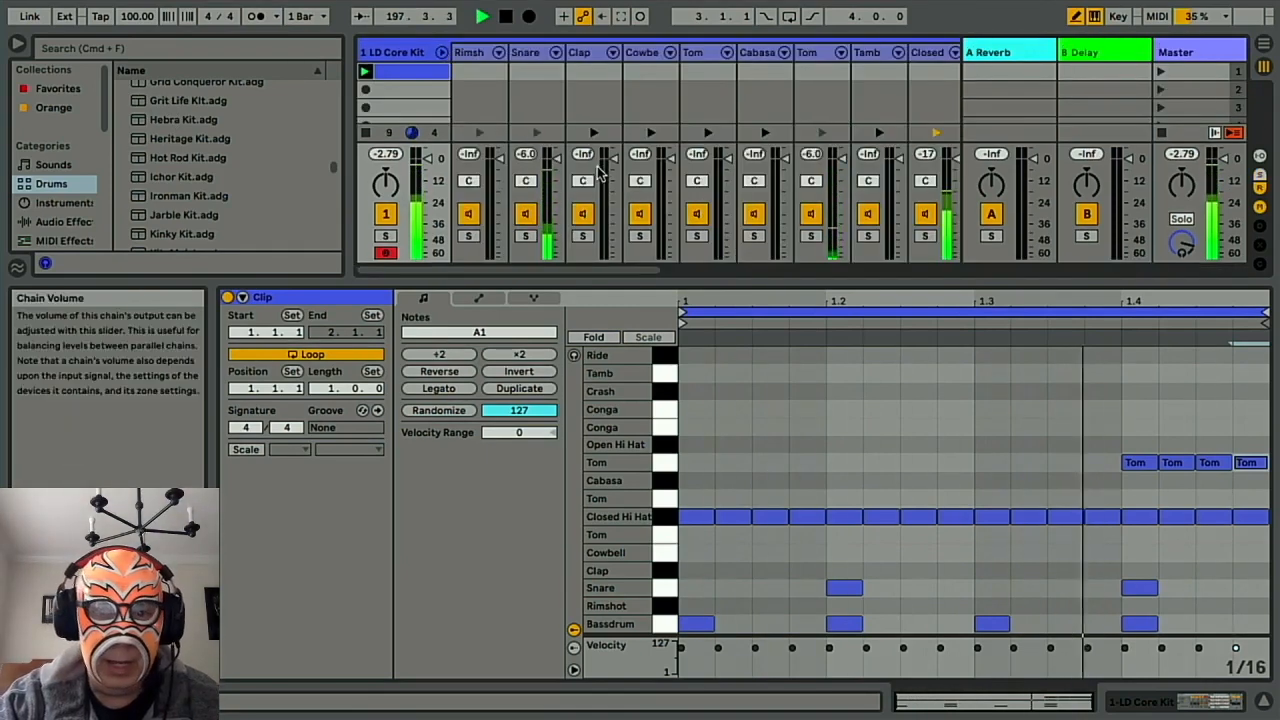
pyautogui.hscroll(2, 600, 175)
pyautogui.hscroll(4, 605, 174)
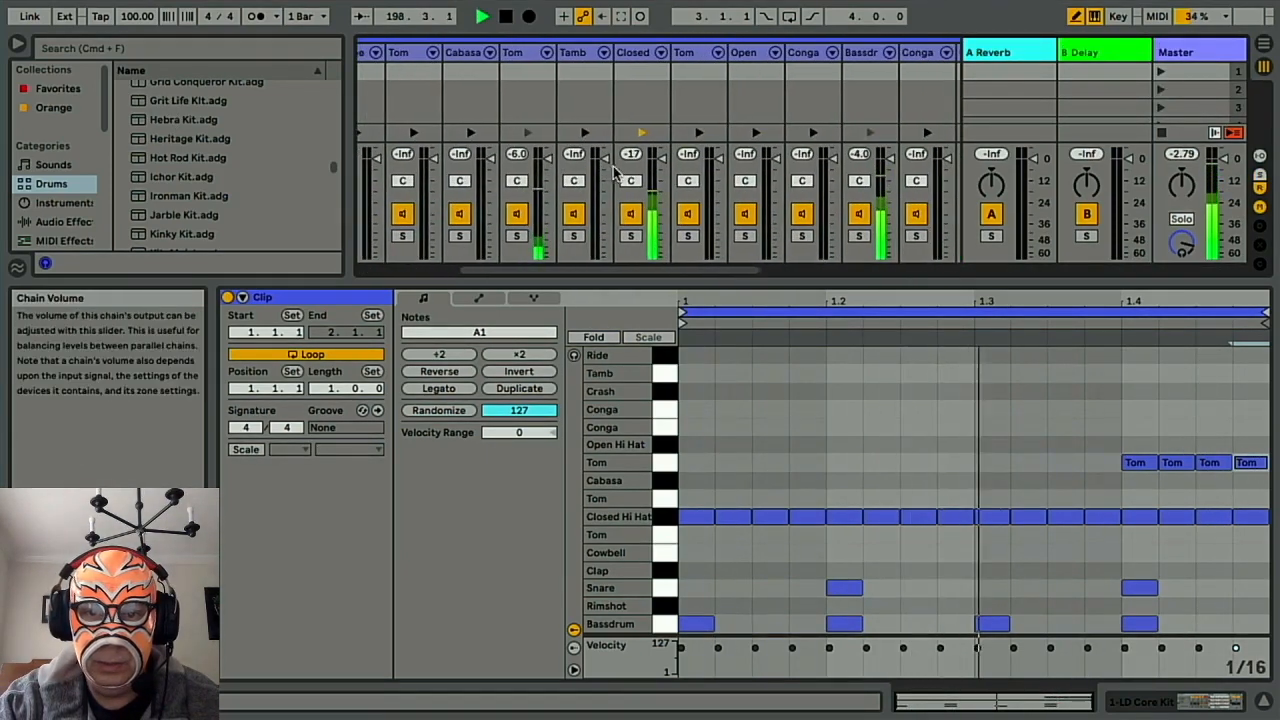
pyautogui.hscroll(1, 614, 172)
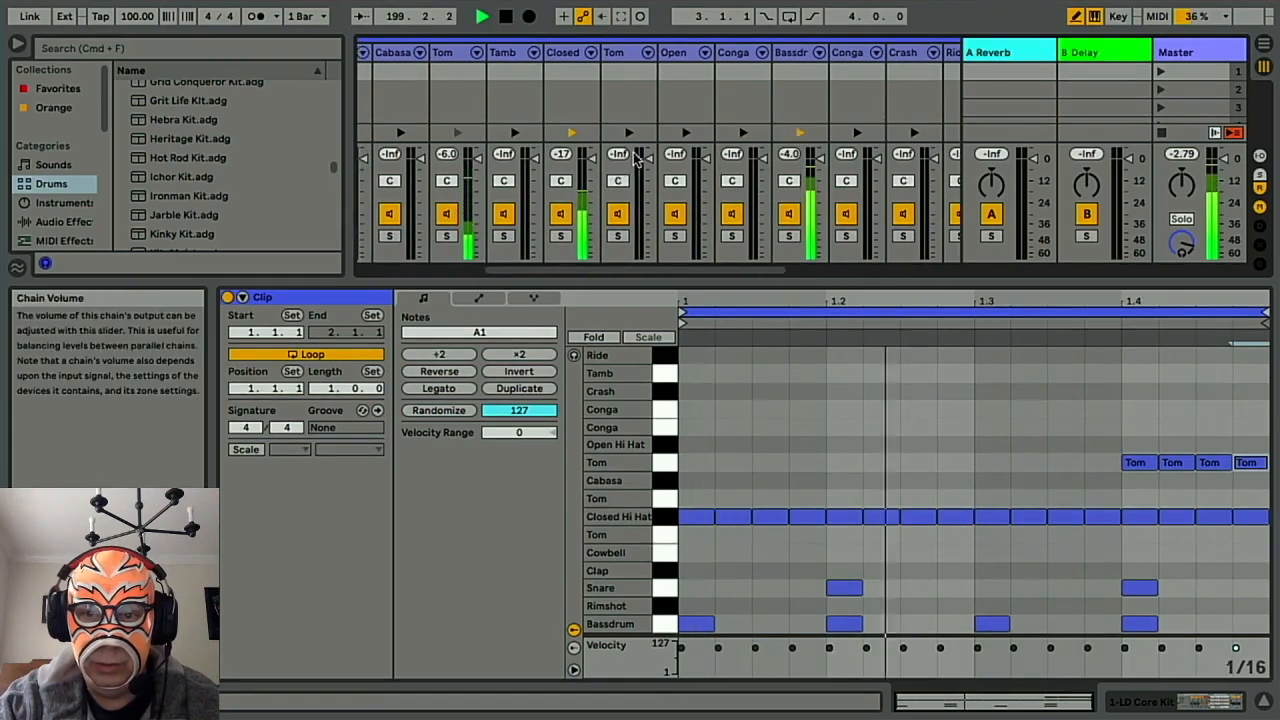
pyautogui.hscroll(-2, 635, 150)
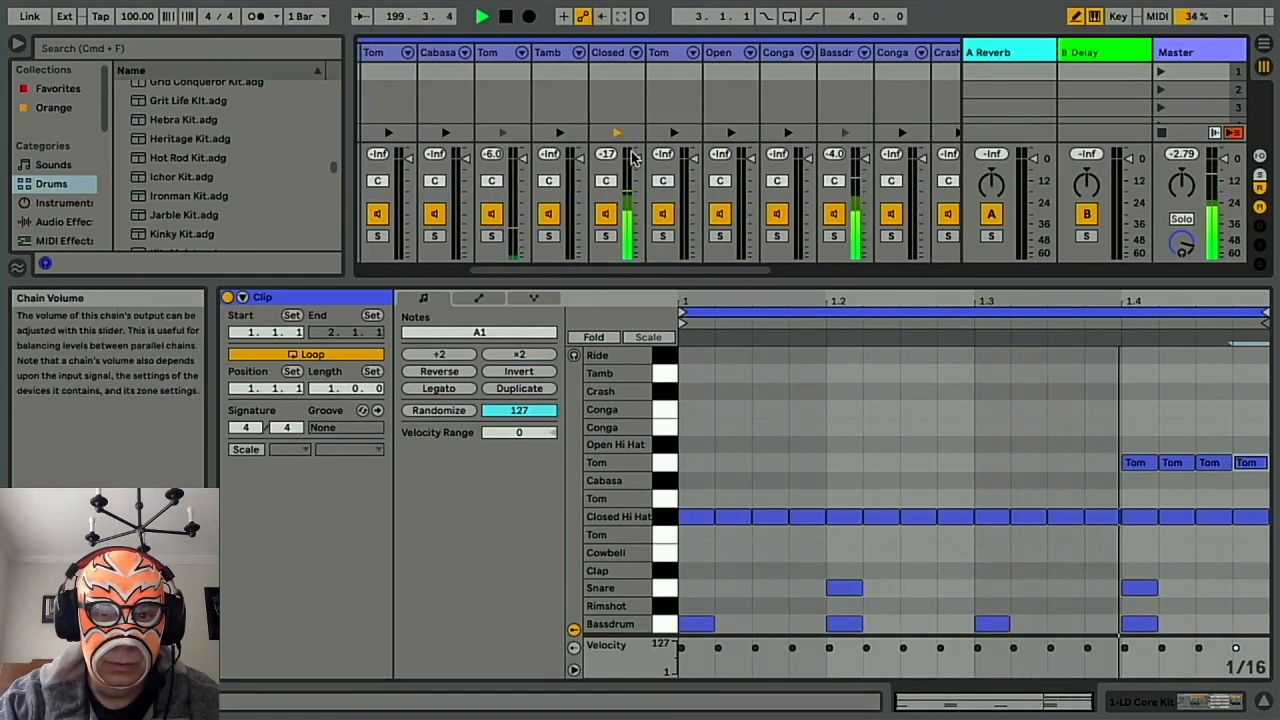
pyautogui.click(641, 57)
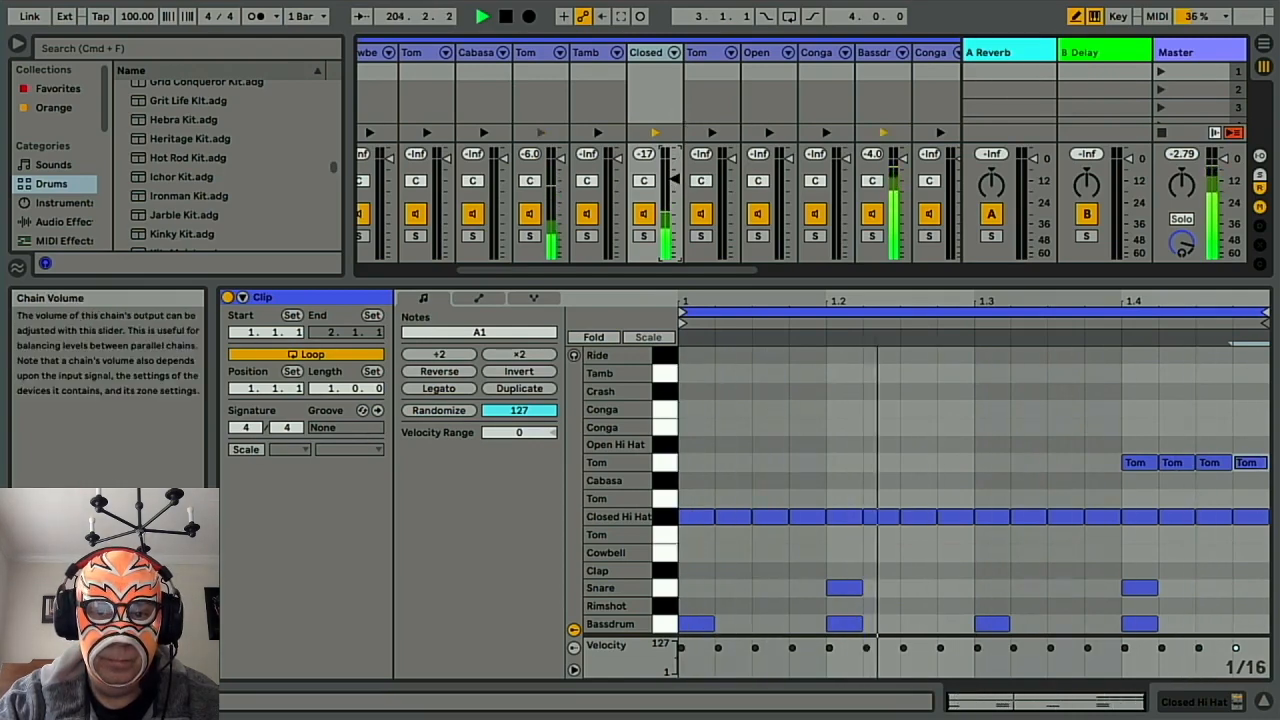
pyautogui.hscroll(-6, 580, 106)
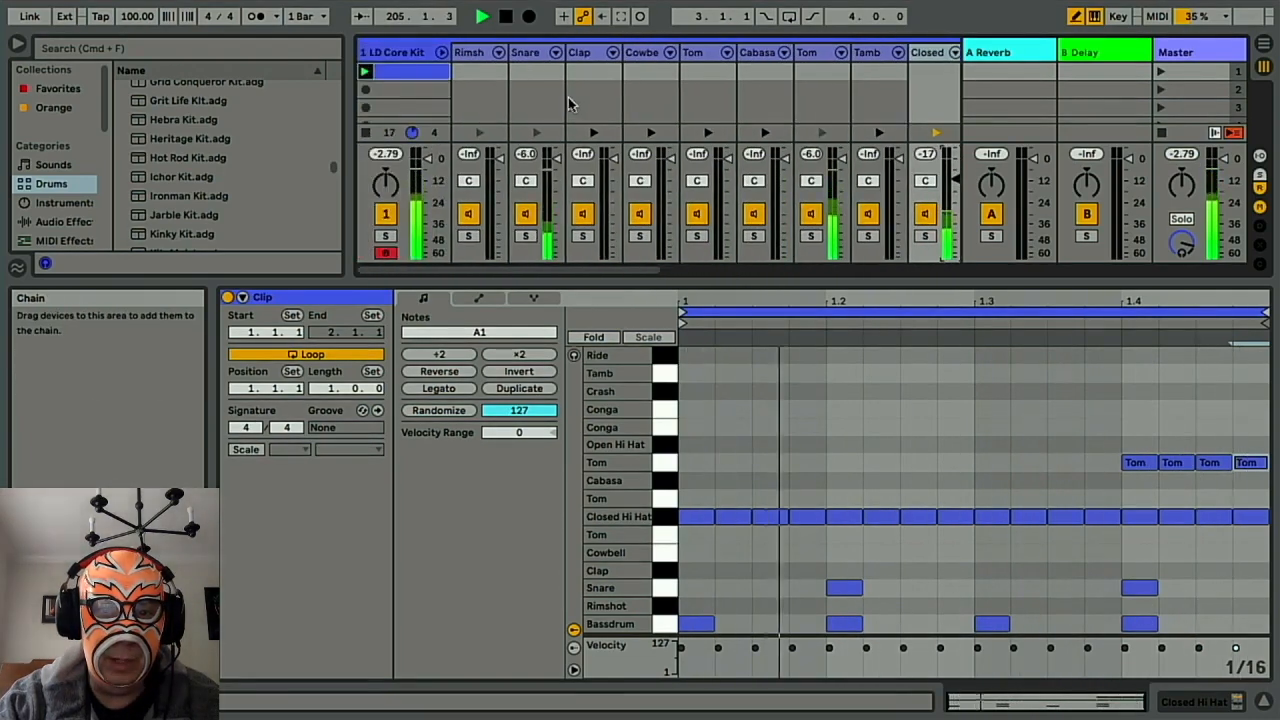
pyautogui.click(441, 52)
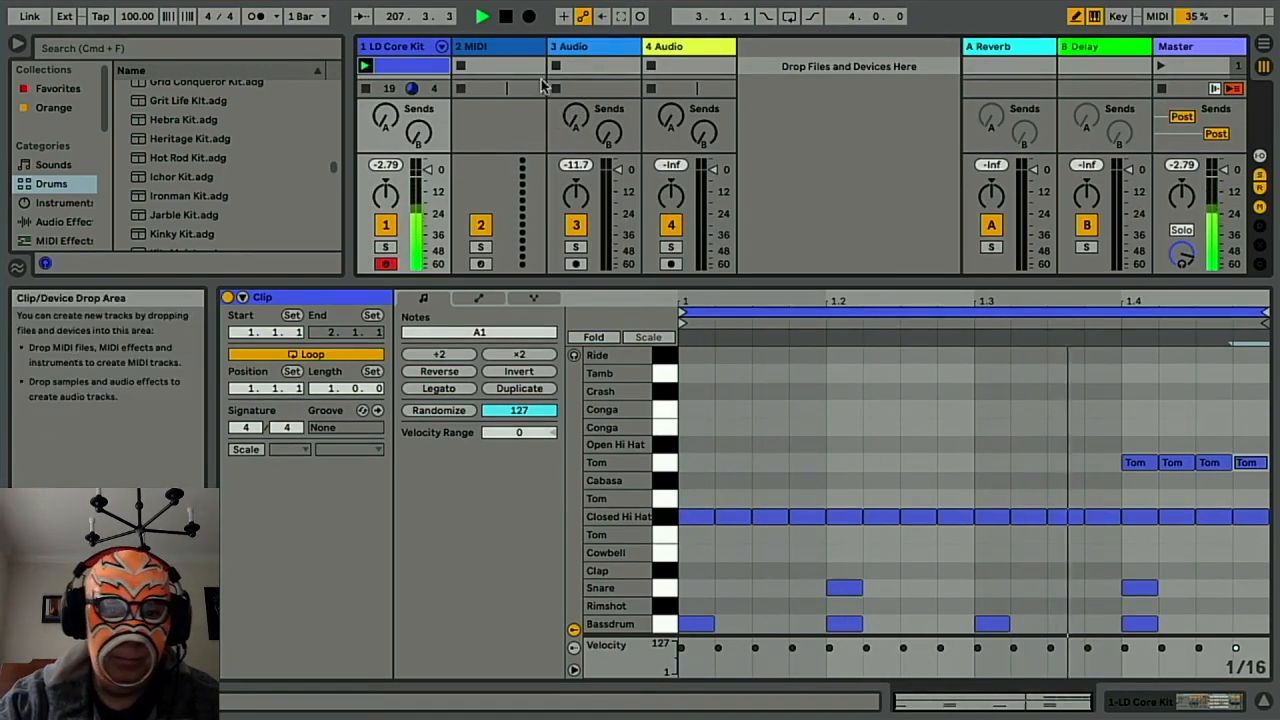
# Load the Analog instrument onto the second MIDI track and create an empty clip in its first slot.
pyautogui.click(600, 47)
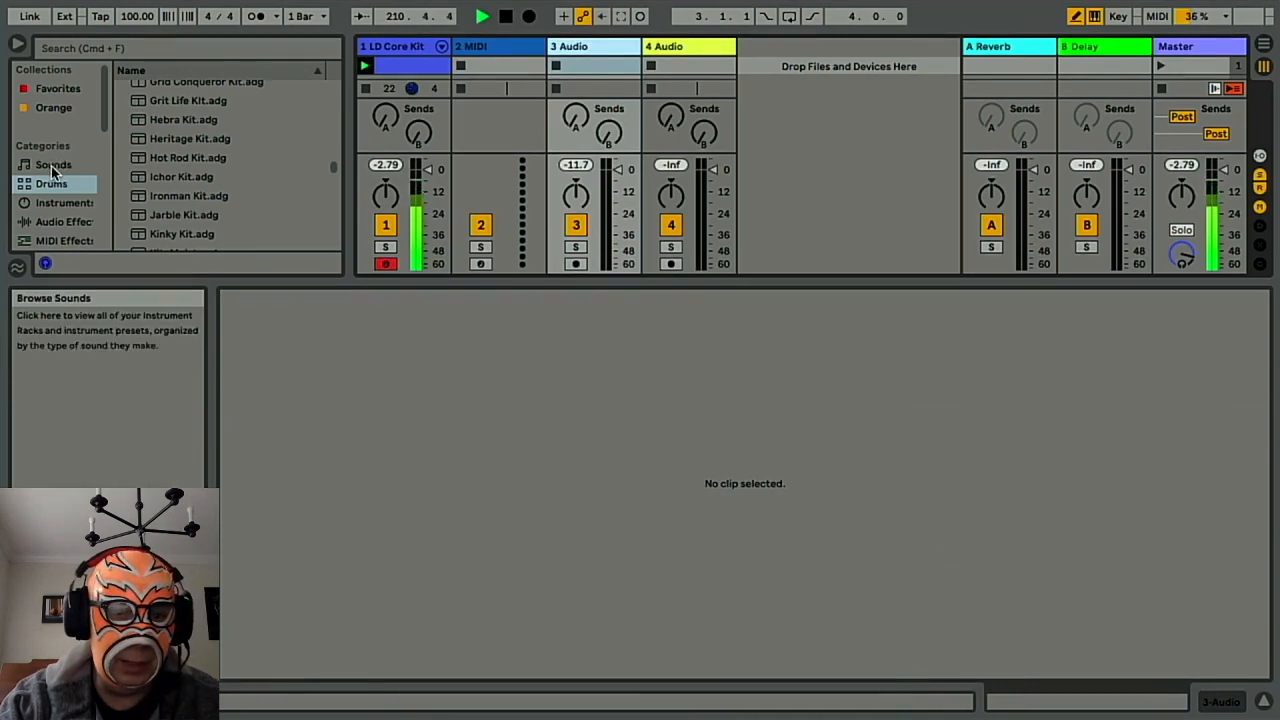
pyautogui.click(54, 205)
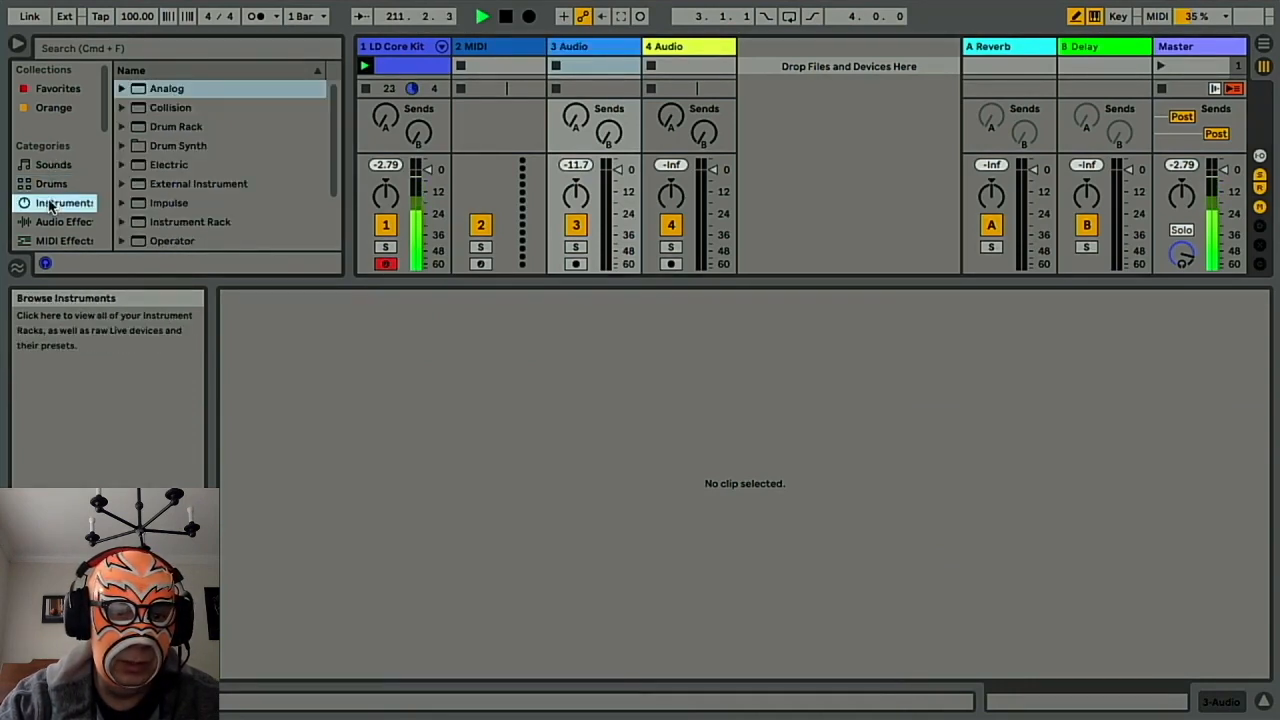
pyautogui.click(166, 90)
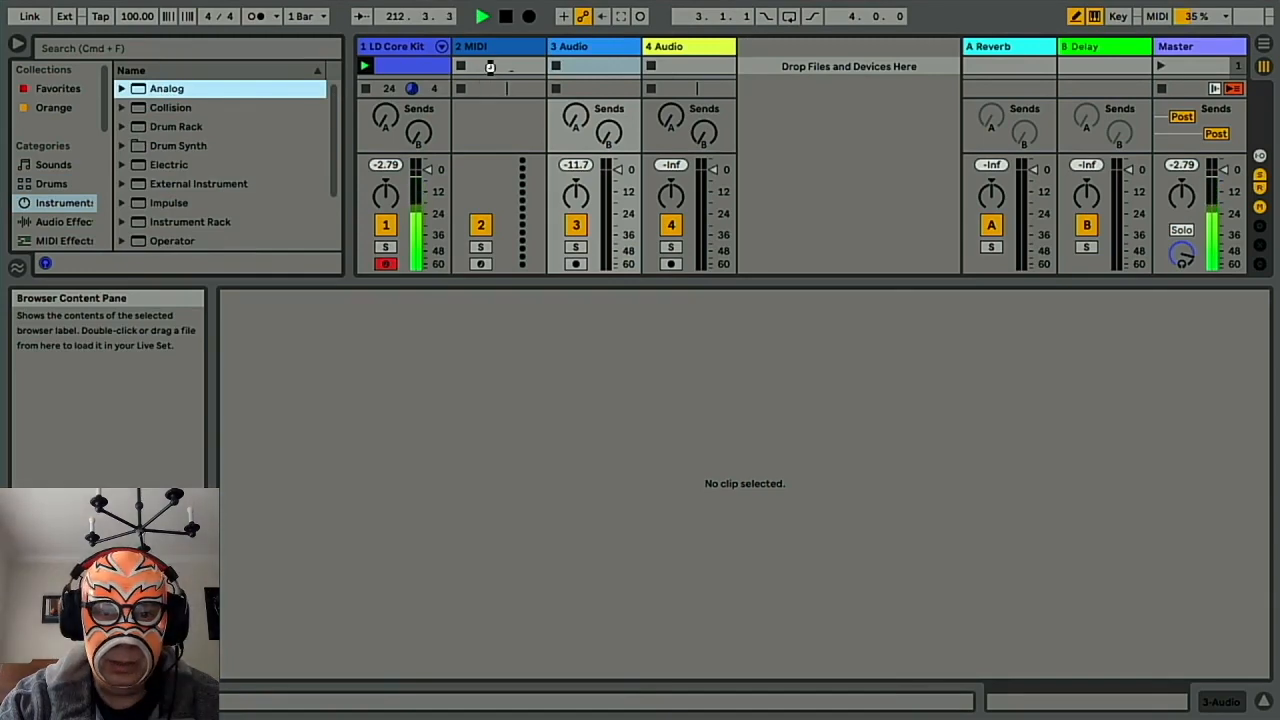
pyautogui.moveTo(492, 75); pyautogui.dragTo(488, 66)
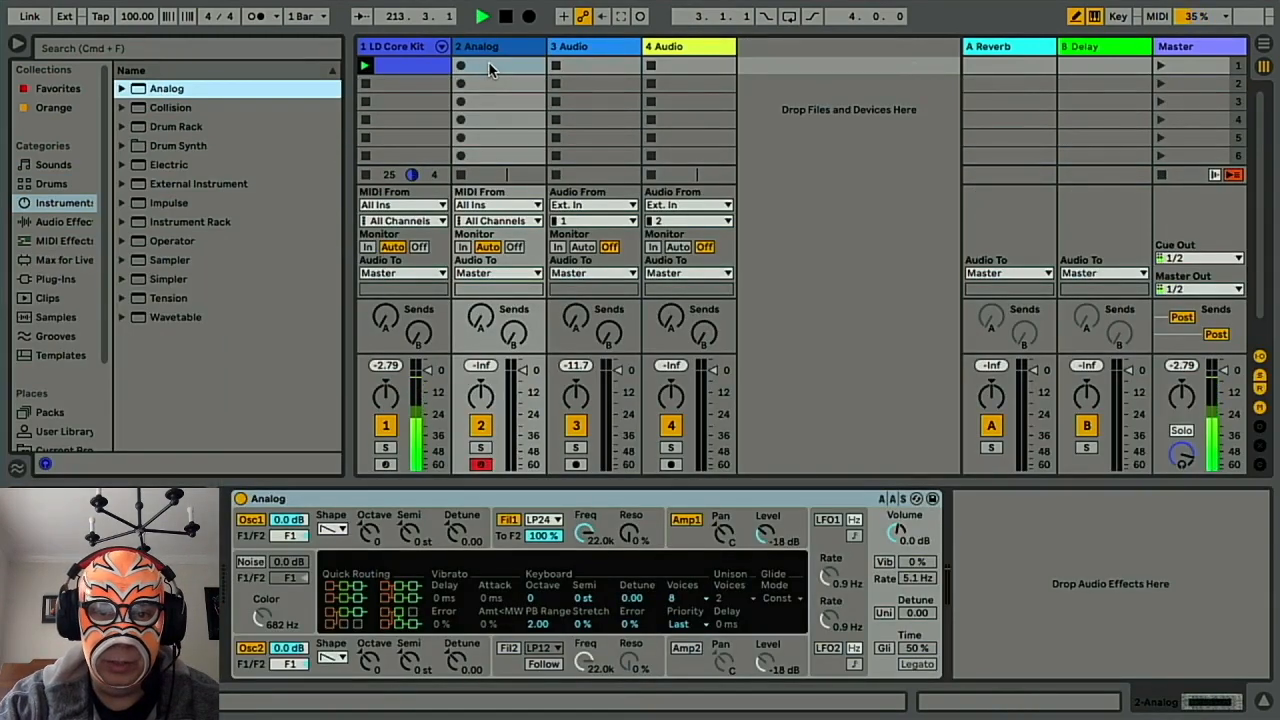
pyautogui.doubleClick(488, 64)
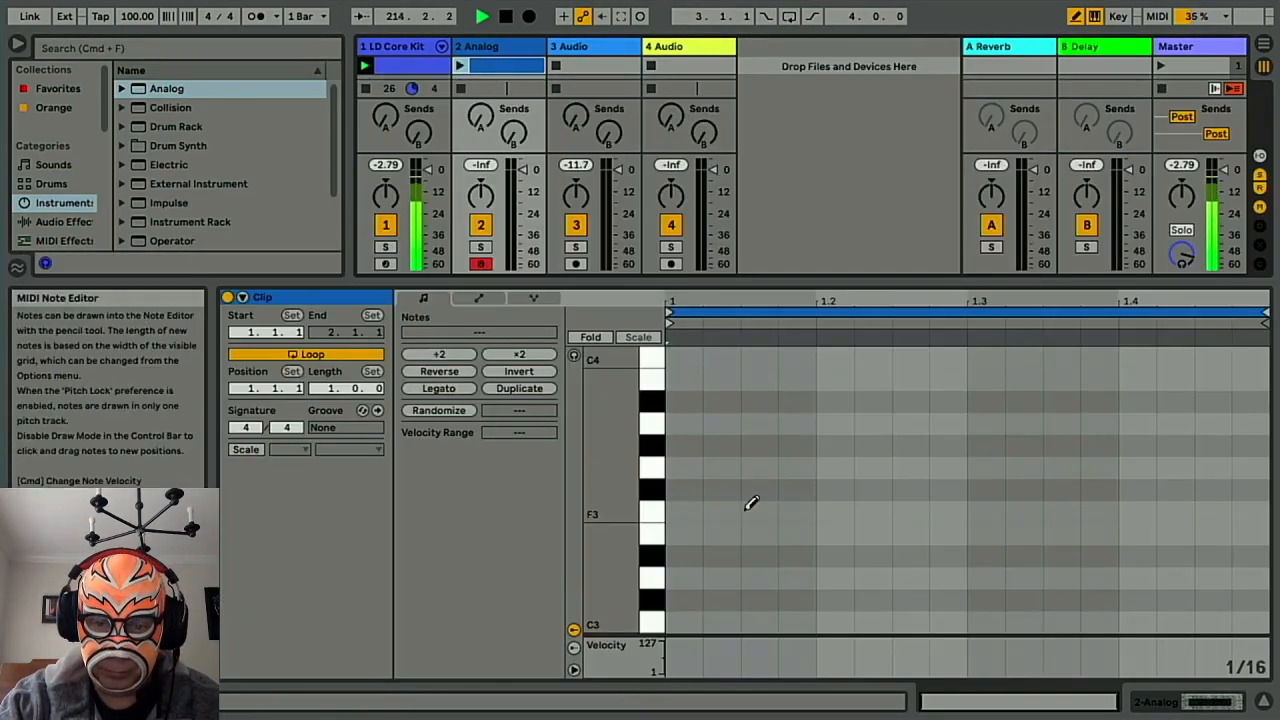
# Draw a C3 note at the start of the Analog clip and extend it to fill the whole bar.
pyautogui.click(684, 621)
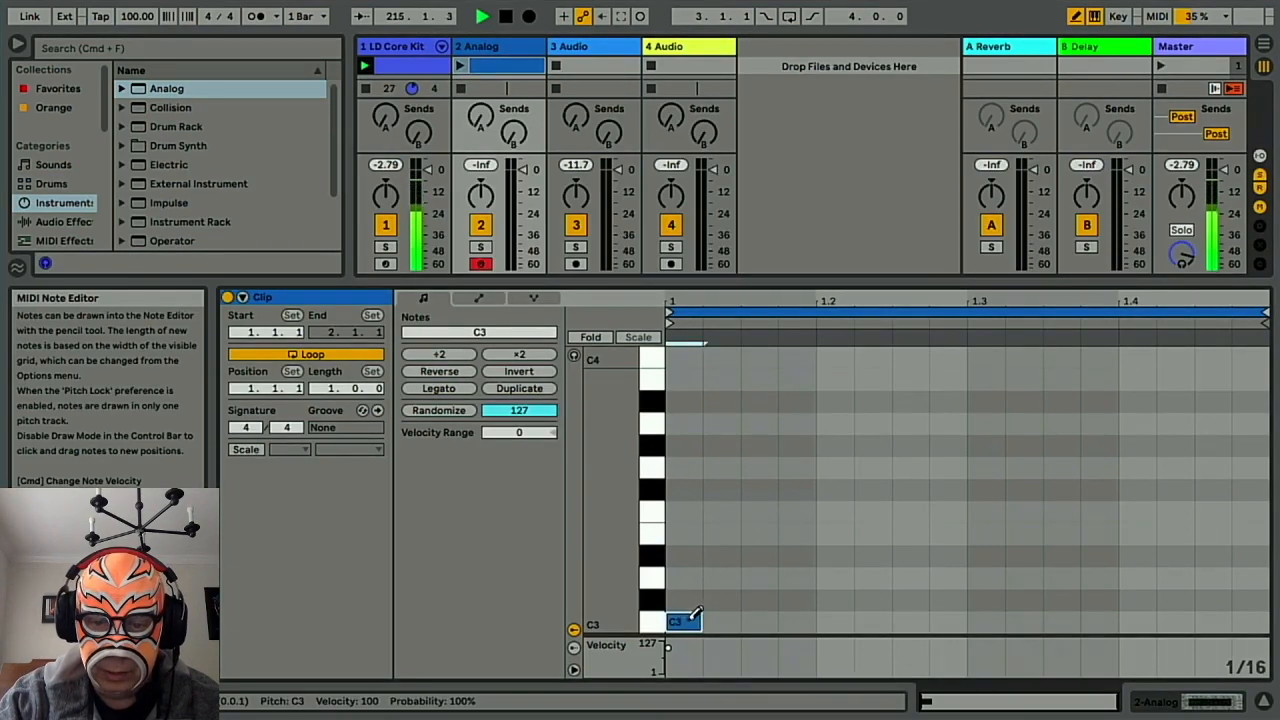
pyautogui.press('b')
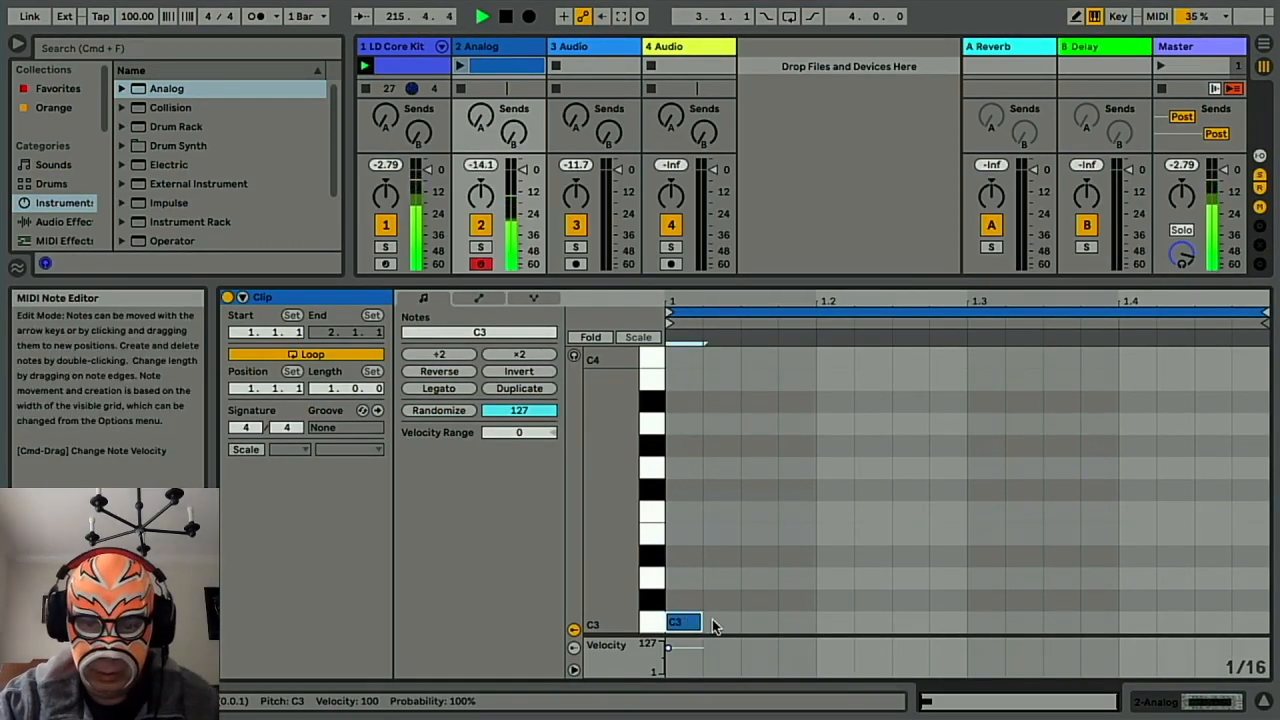
pyautogui.moveTo(700, 622); pyautogui.dragTo(1264, 616)
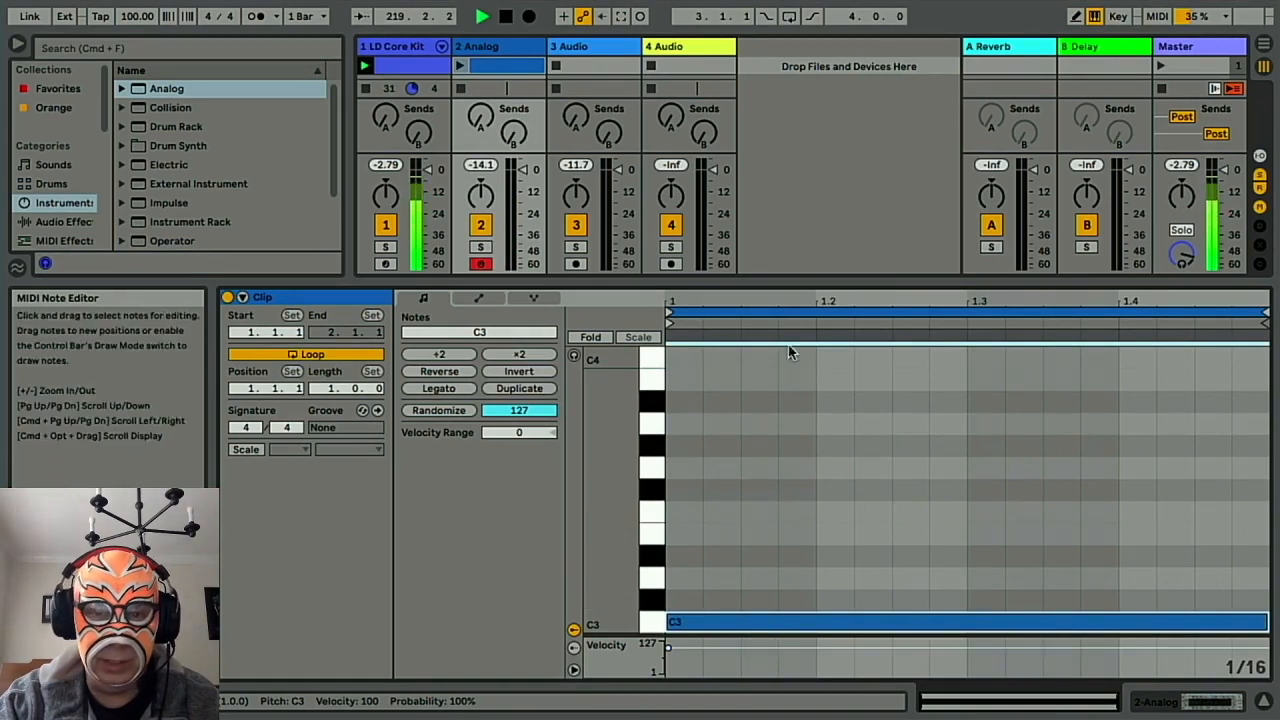
# Launch the Analog clip and lower the Analog track's volume slightly.
pyautogui.click(460, 68)
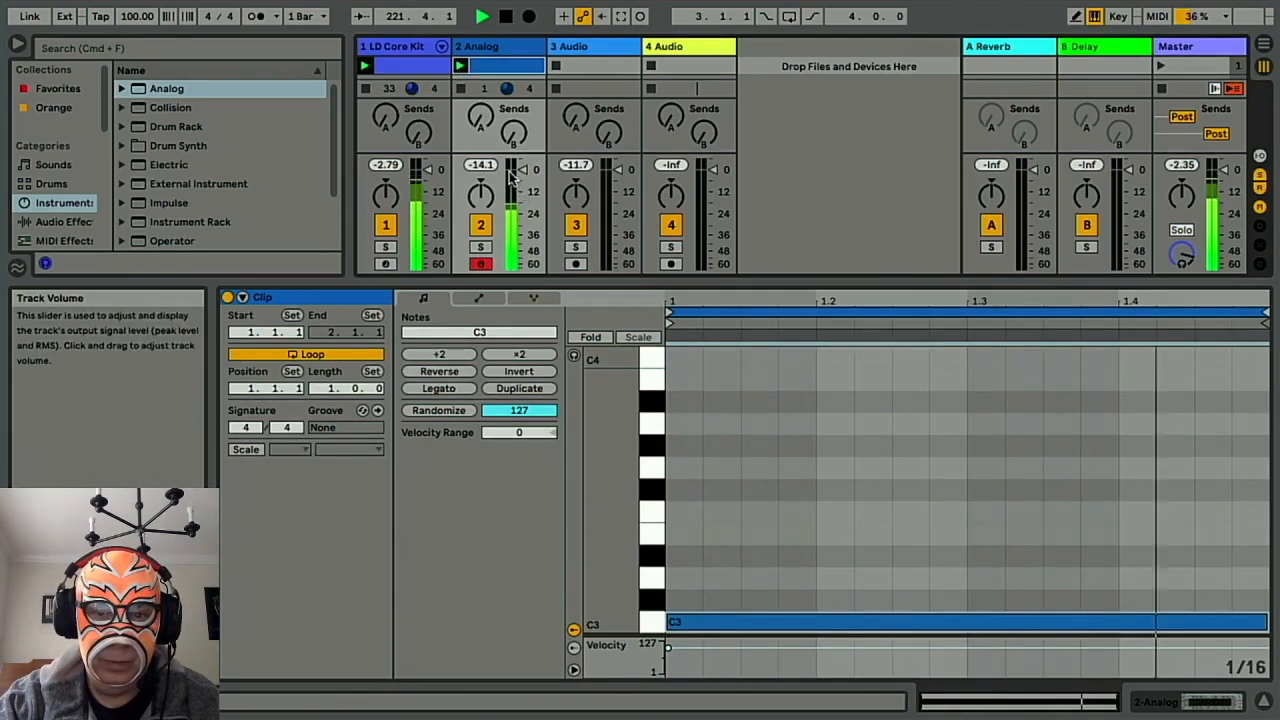
pyautogui.moveTo(523, 170); pyautogui.dragTo(523, 174)
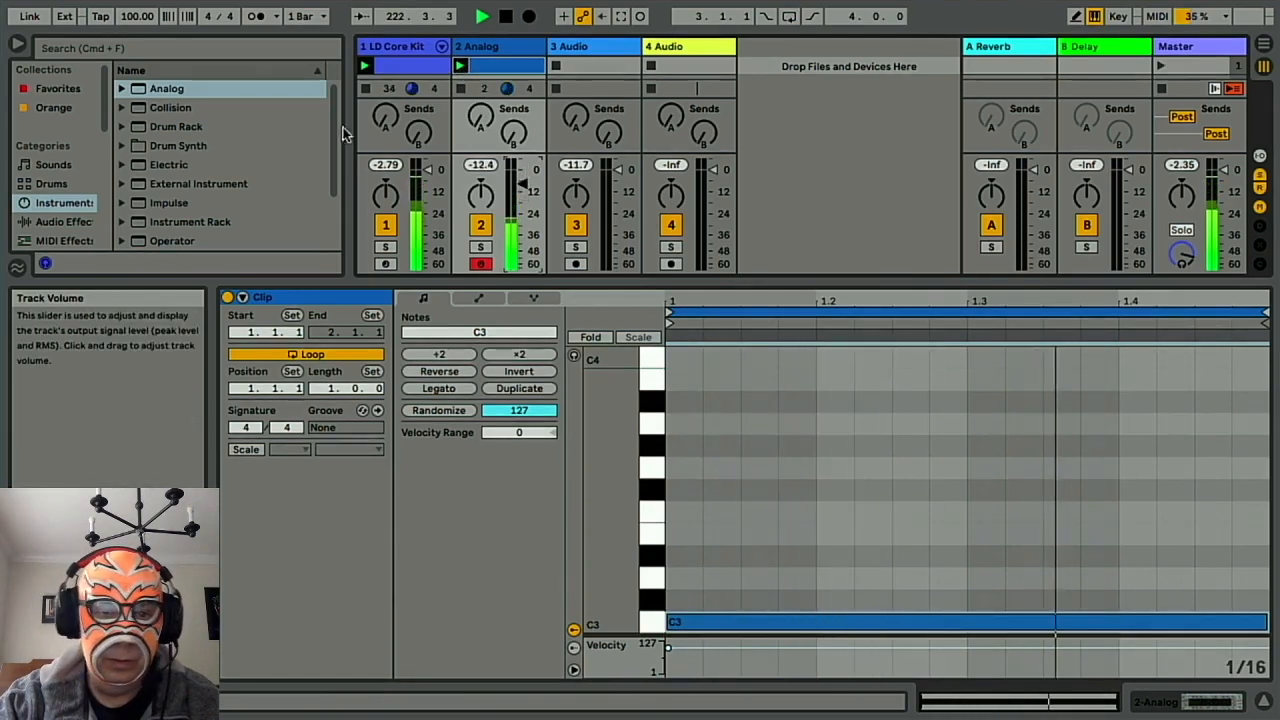
# Add the RndPtchChrArpScale.adg rack from Favorites in front of the Analog instrument in the track's device chain.
pyautogui.hotkey('shift', 'Tab')
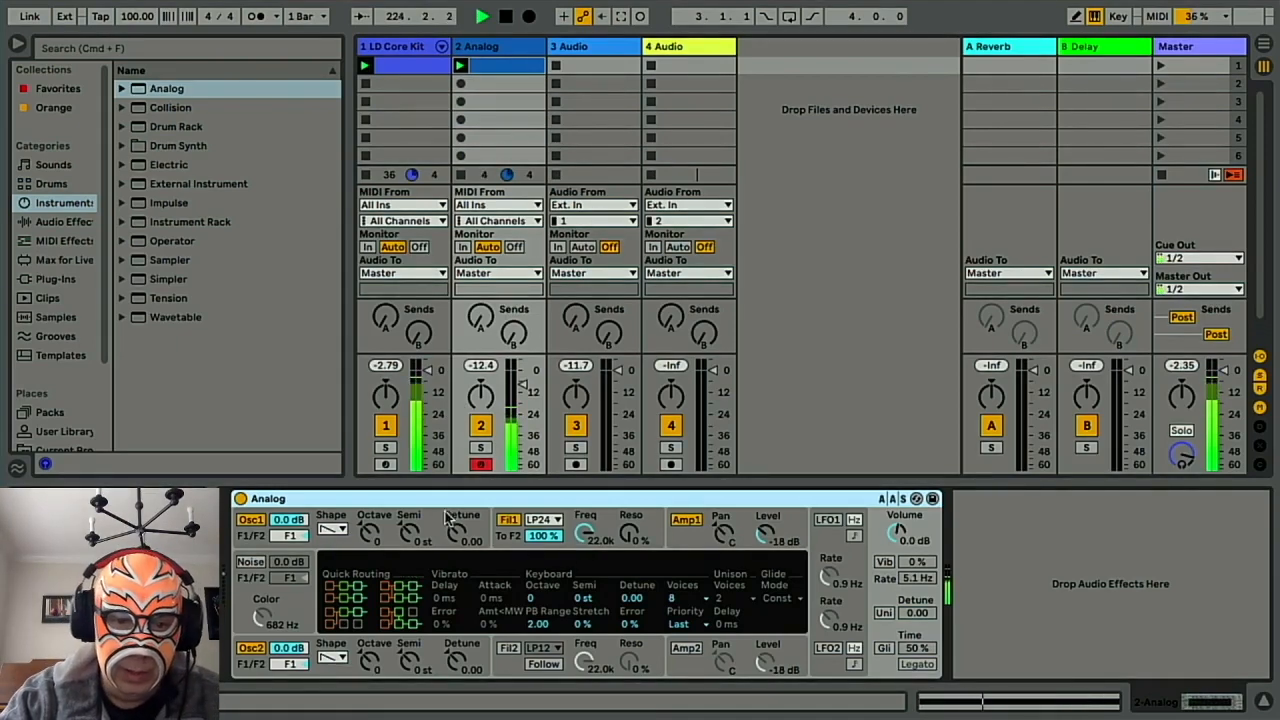
pyautogui.click(52, 89)
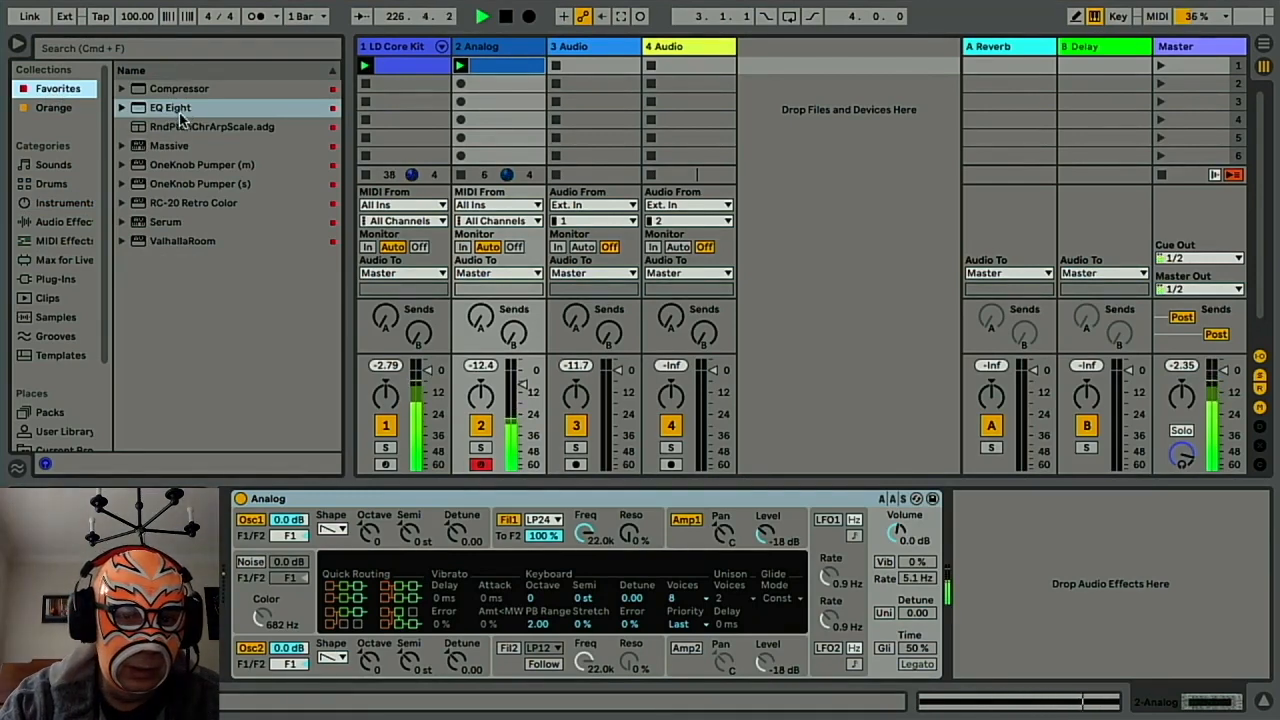
pyautogui.moveTo(187, 127); pyautogui.dragTo(244, 528)
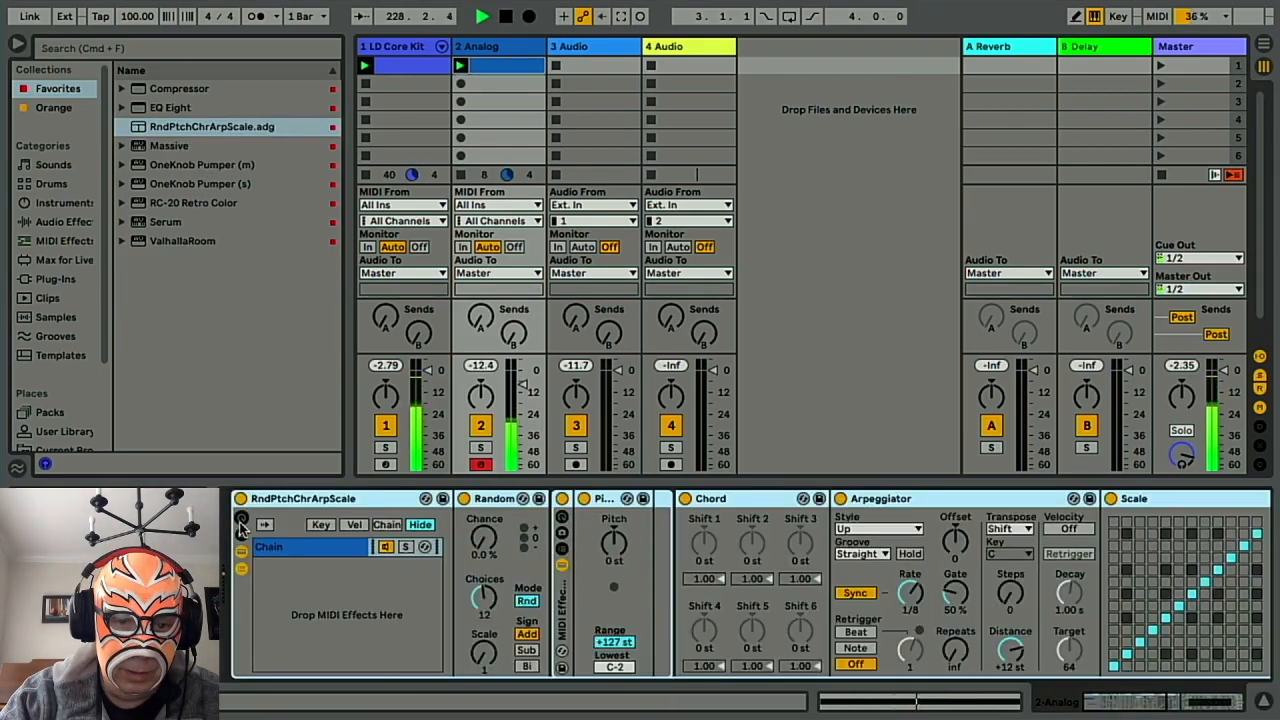
# Set the Pitch device in the RndPtchChrArpScale rack to -12 st.
pyautogui.hscroll(3, 632, 556)
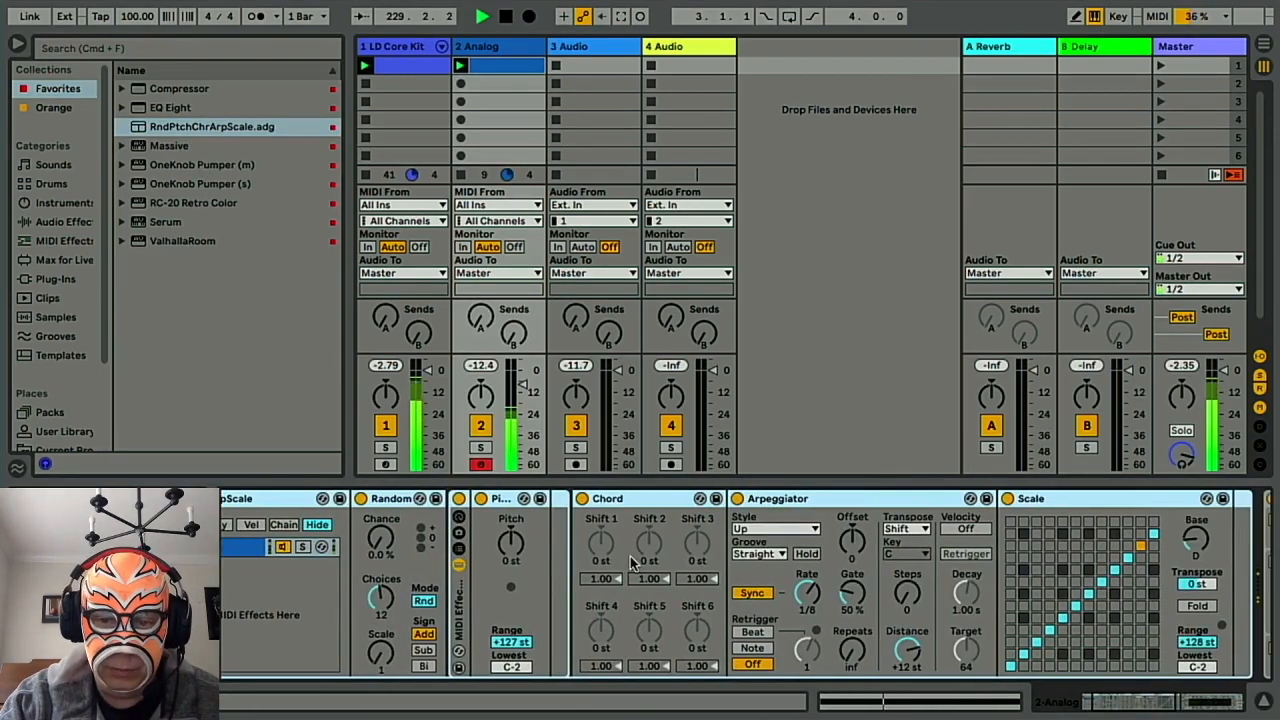
pyautogui.hscroll(-3, 493, 548)
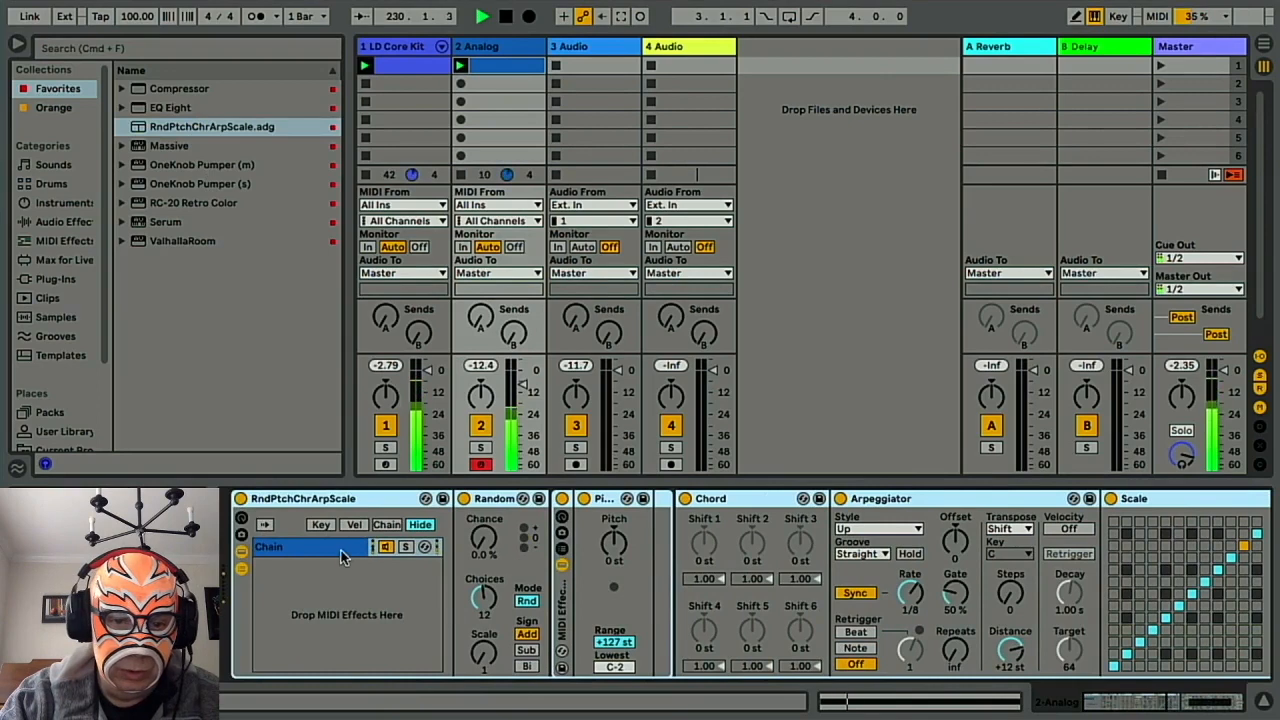
pyautogui.hscroll(4, 463, 558)
pyautogui.hscroll(4, 462, 551)
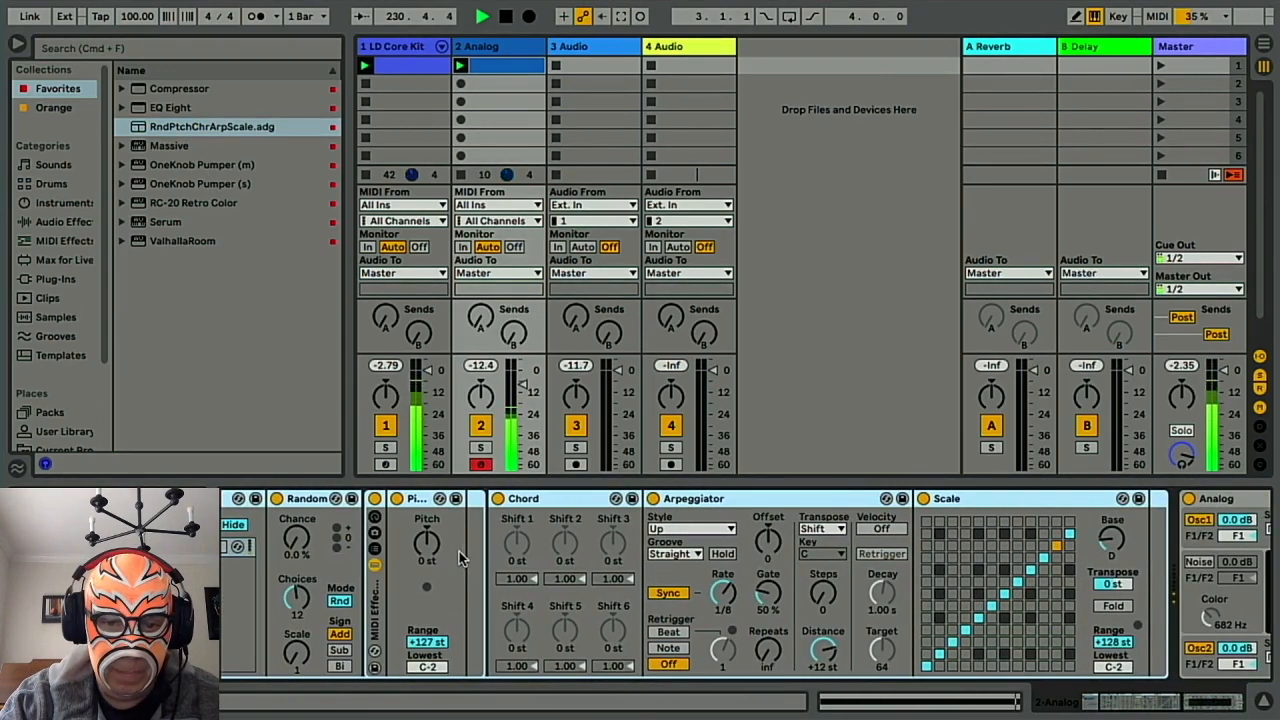
pyautogui.moveTo(426, 543); pyautogui.dragTo(426, 550)
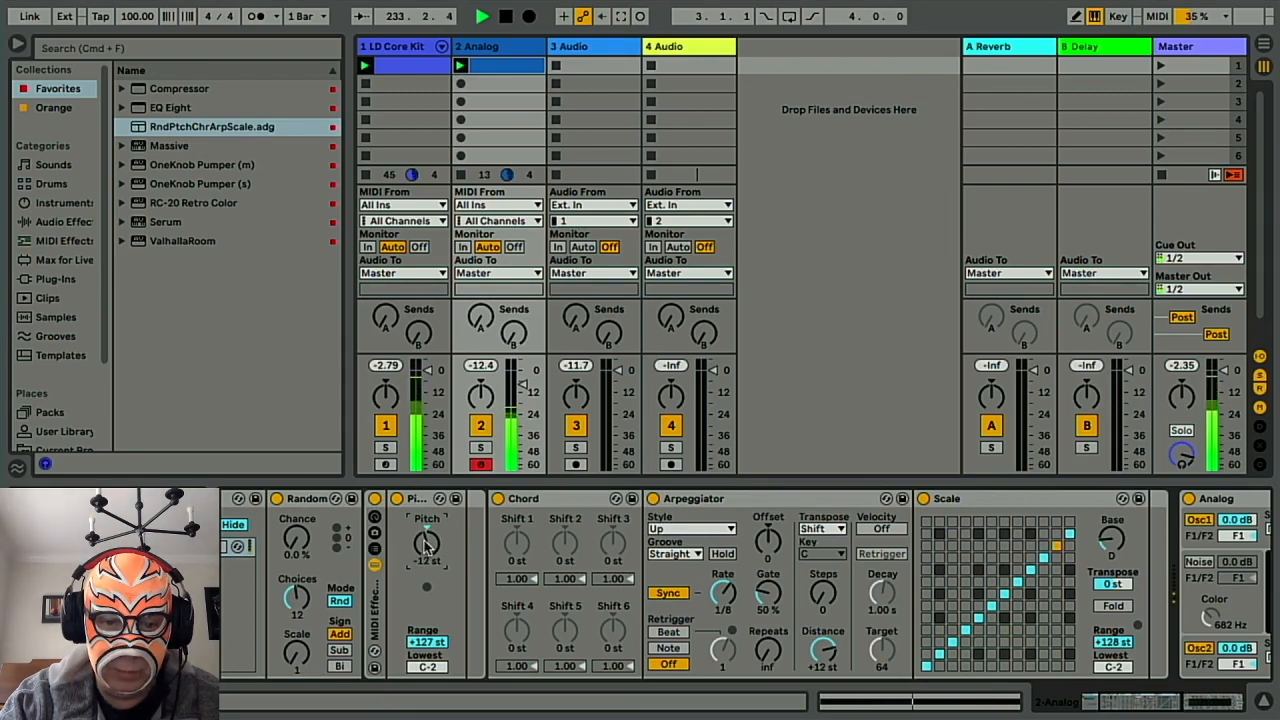
# Set the Chord device's Shift 1 to +3 st, Shift 2 to +7 st and Shift 3 to +12 st.
pyautogui.moveTo(521, 550); pyautogui.dragTo(521, 540)
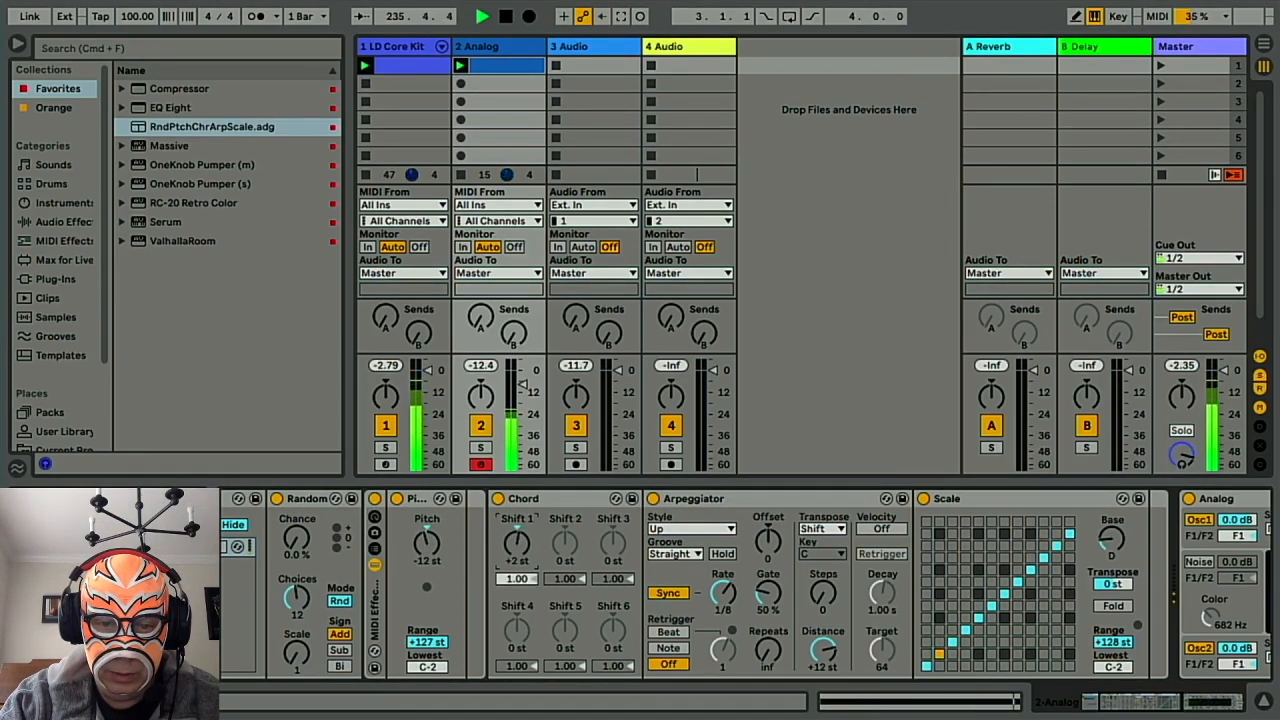
pyautogui.moveTo(566, 543); pyautogui.dragTo(566, 538)
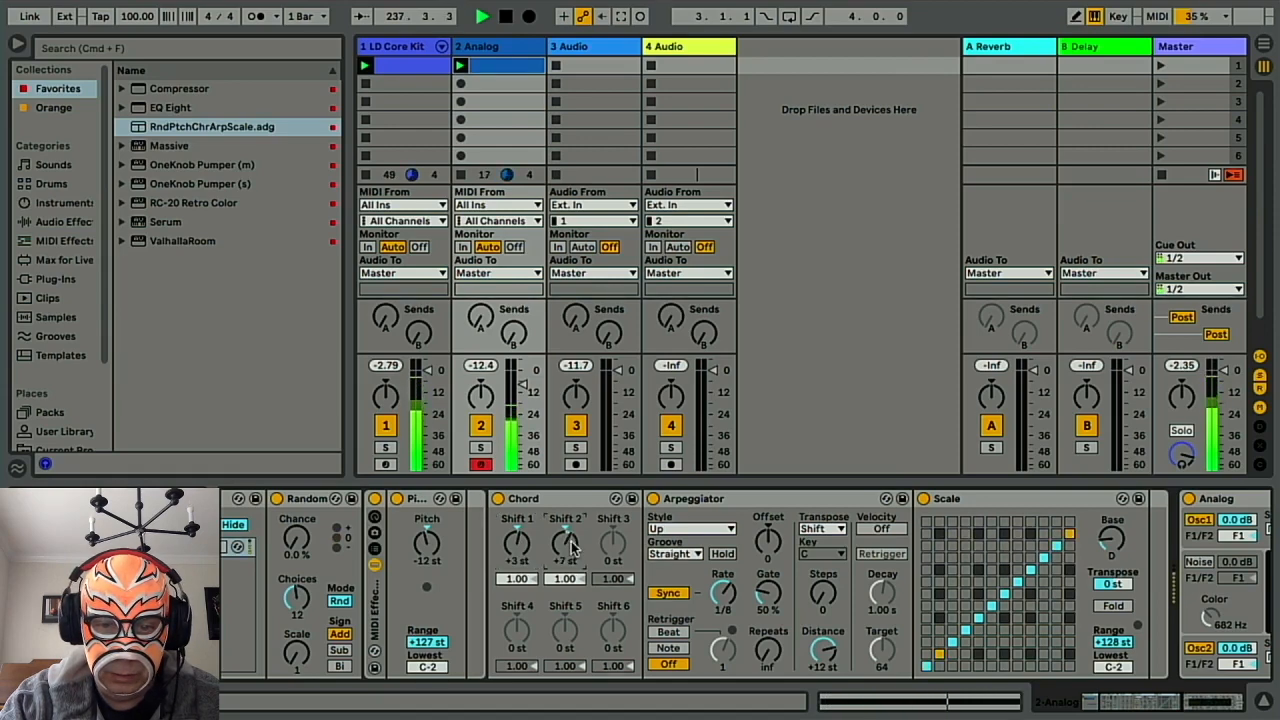
pyautogui.click(610, 548)
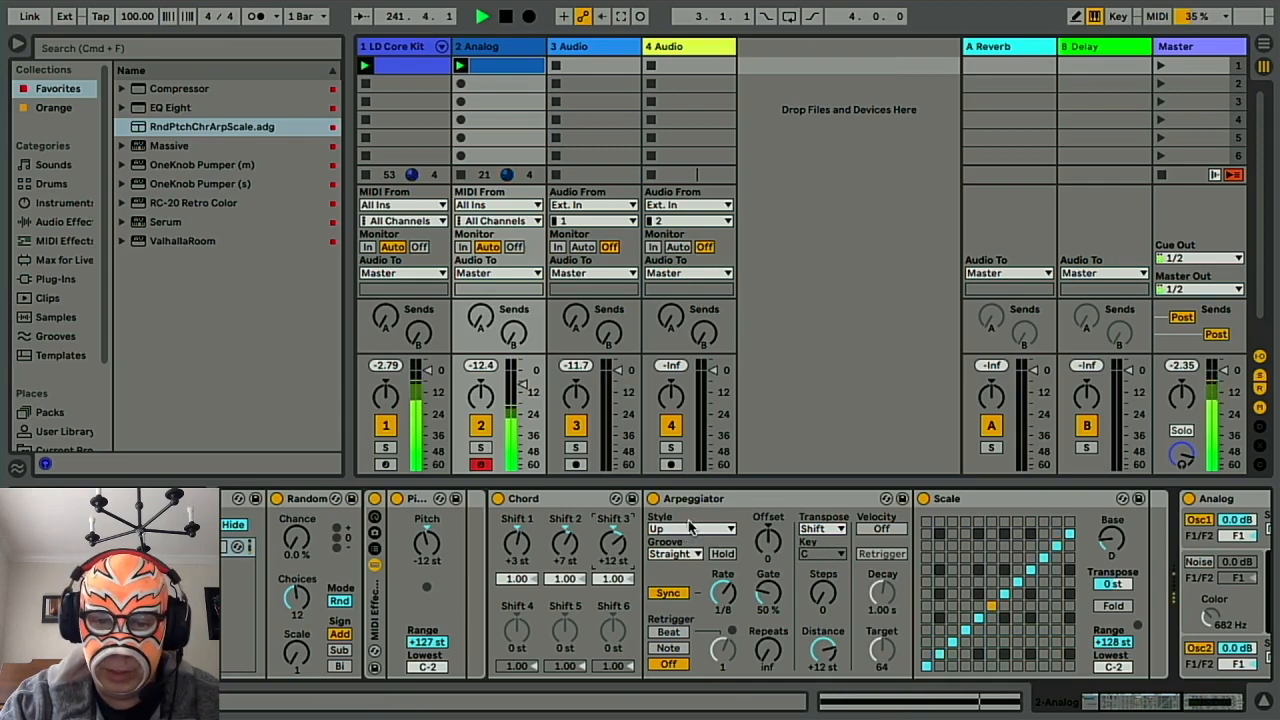
# Compare the sound without the Arpeggiator, then set its style to Pinky UpDown, rate to 1/16 and gate to 83%.
pyautogui.click(653, 498)
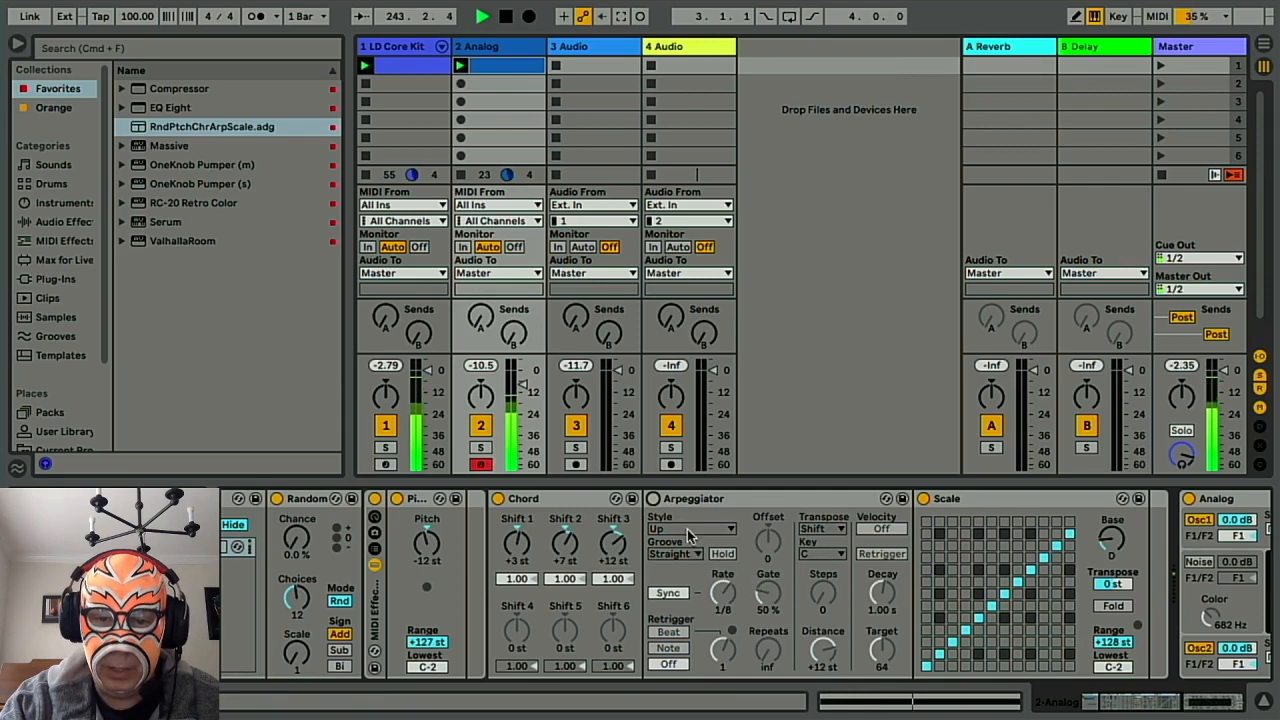
pyautogui.click(653, 499)
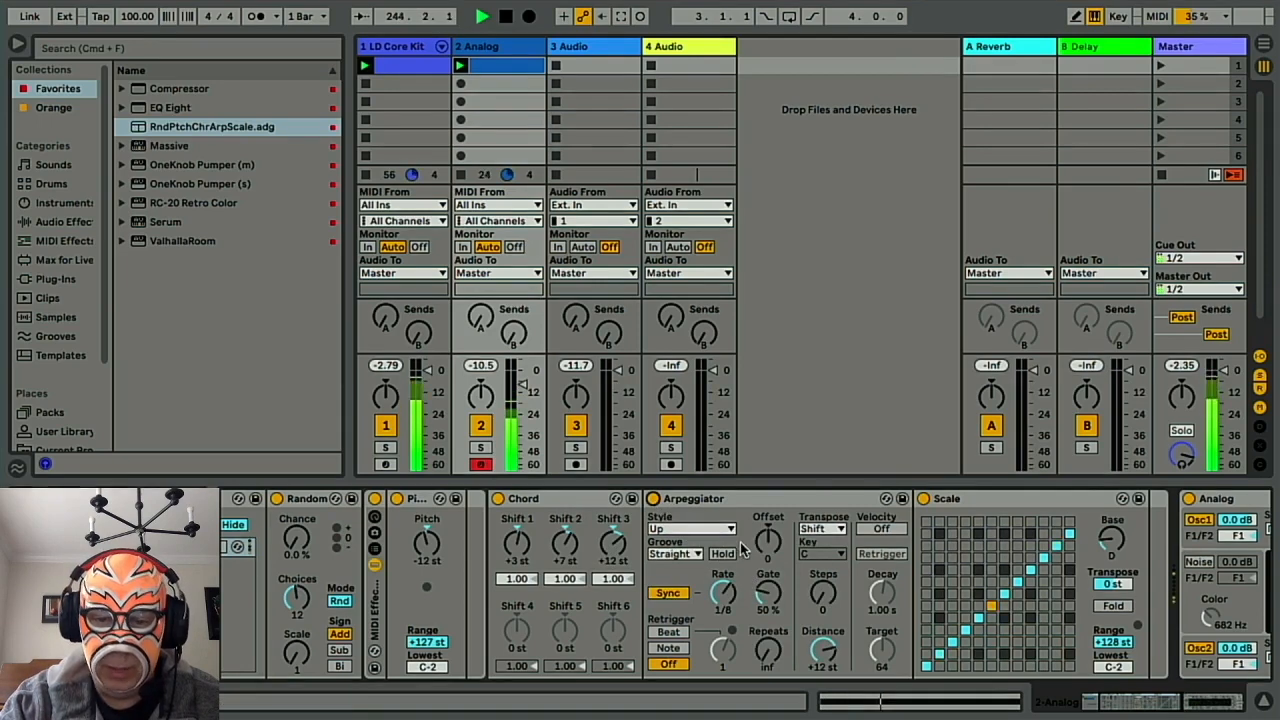
pyautogui.click(697, 530)
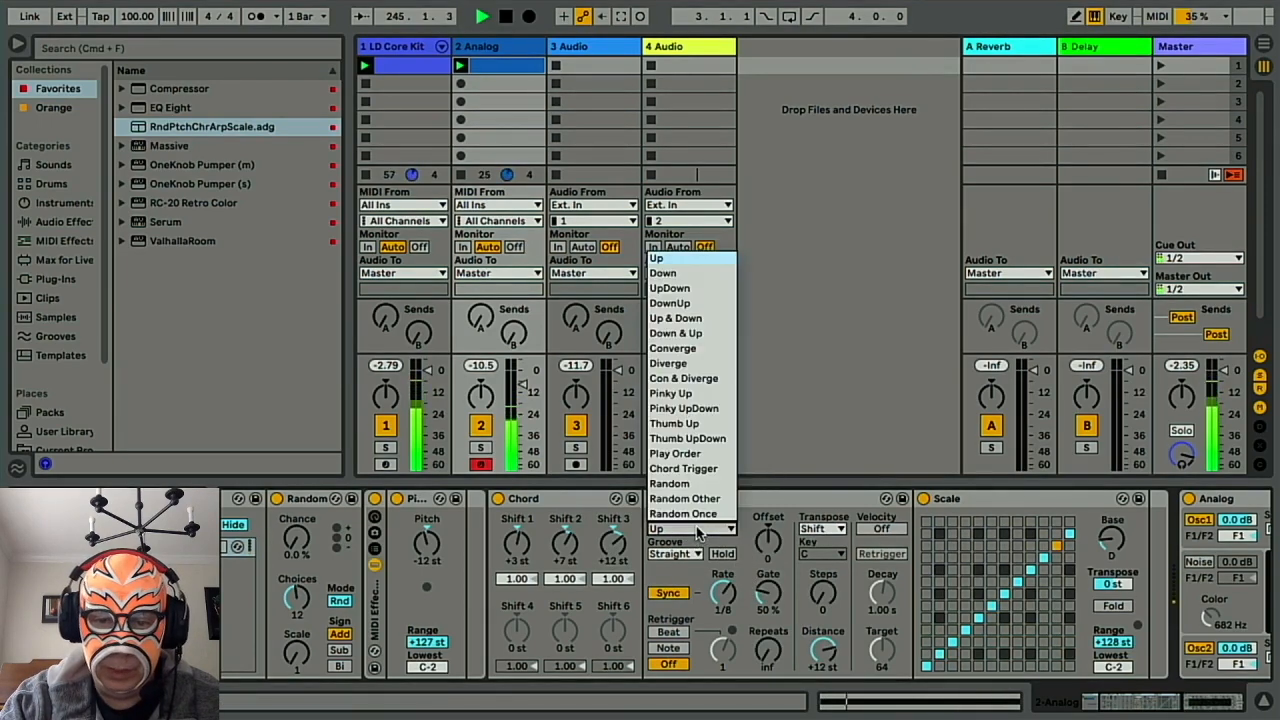
pyautogui.click(690, 408)
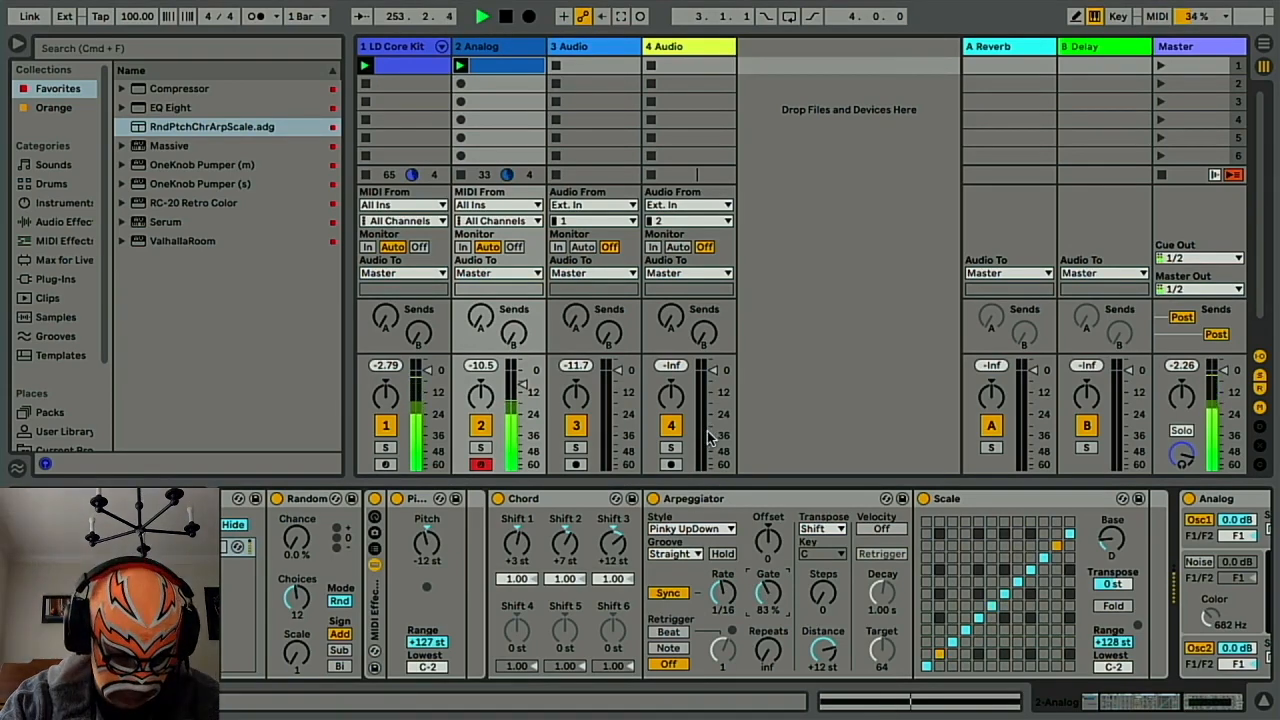
# Set Analog's Filter 1 frequency to 96, resonance to 23% and envelope frequency modulation to 6.50.
pyautogui.hotkey('shift', 'Tab')
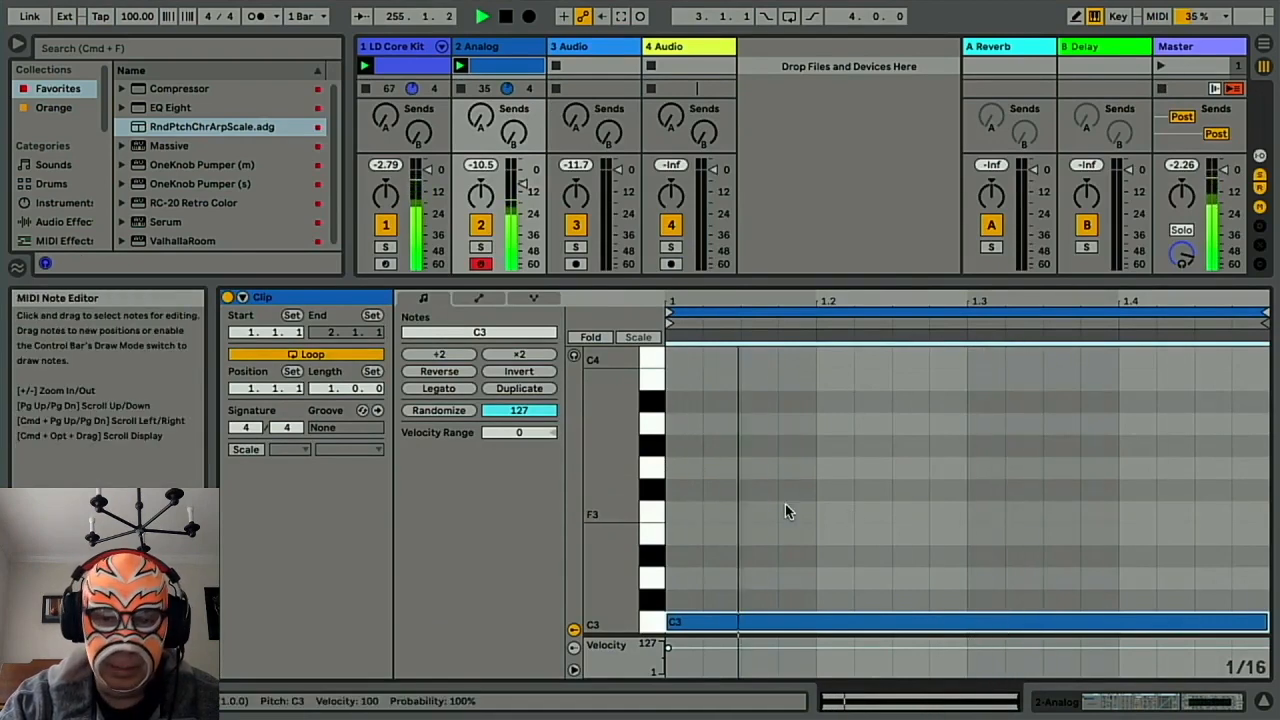
pyautogui.hotkey('shift', 'Tab')
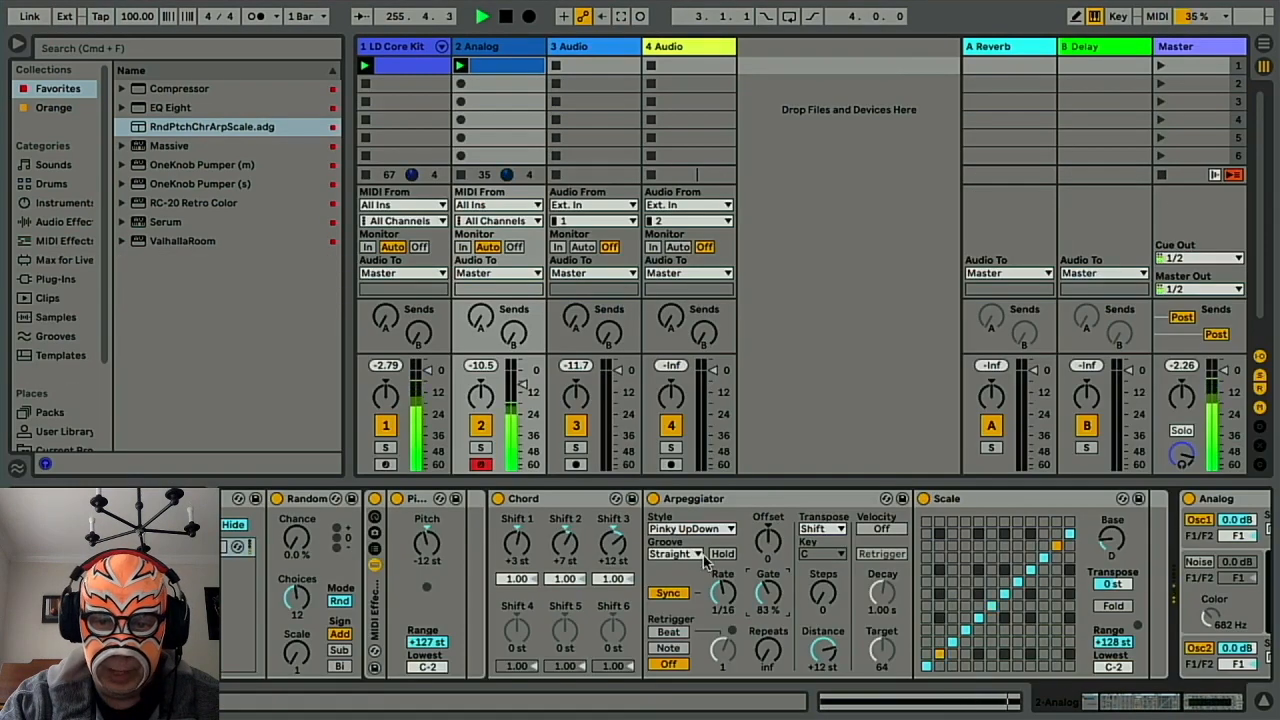
pyautogui.hscroll(10, 705, 557)
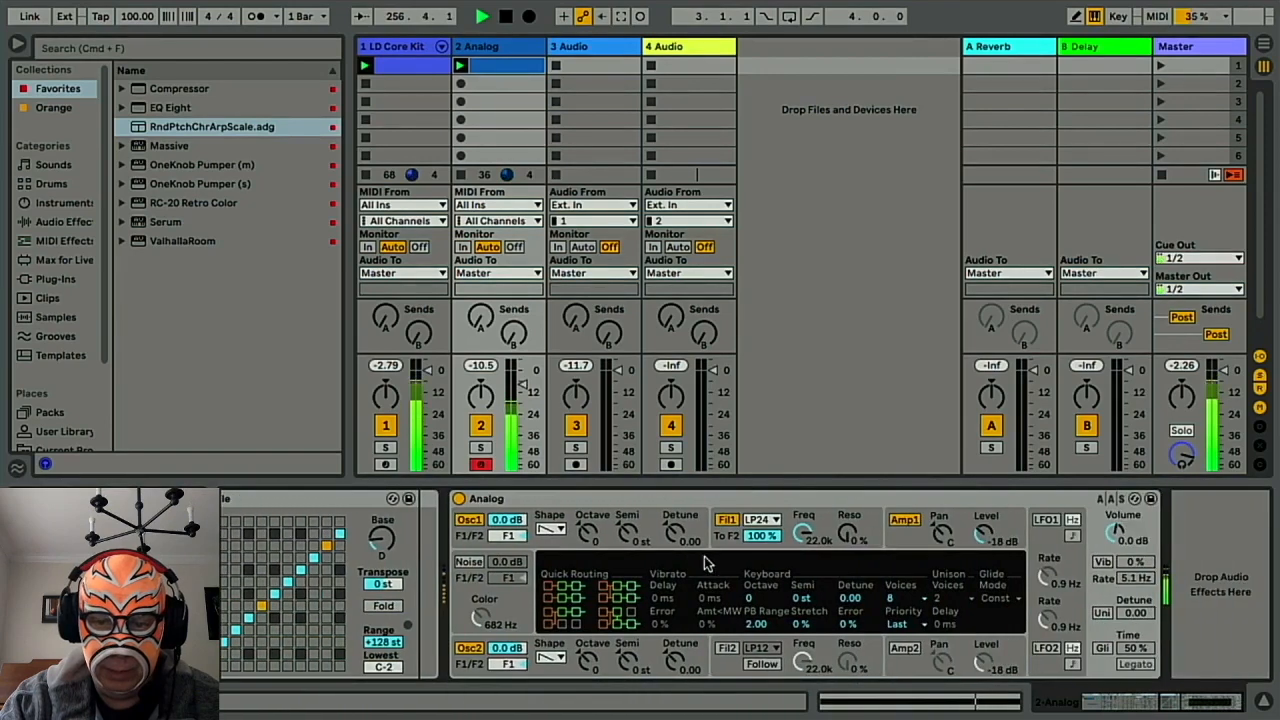
pyautogui.click(800, 541)
pyautogui.moveTo(802, 538); pyautogui.dragTo(802, 572)
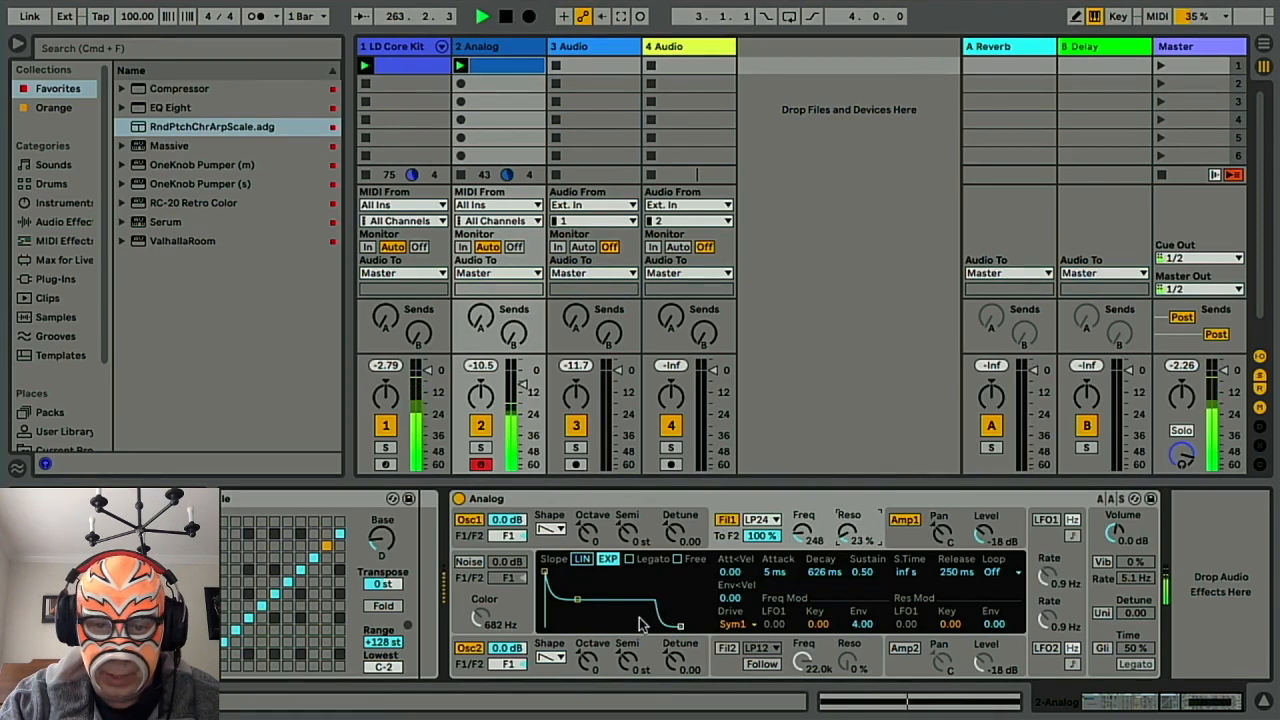
pyautogui.click(860, 624)
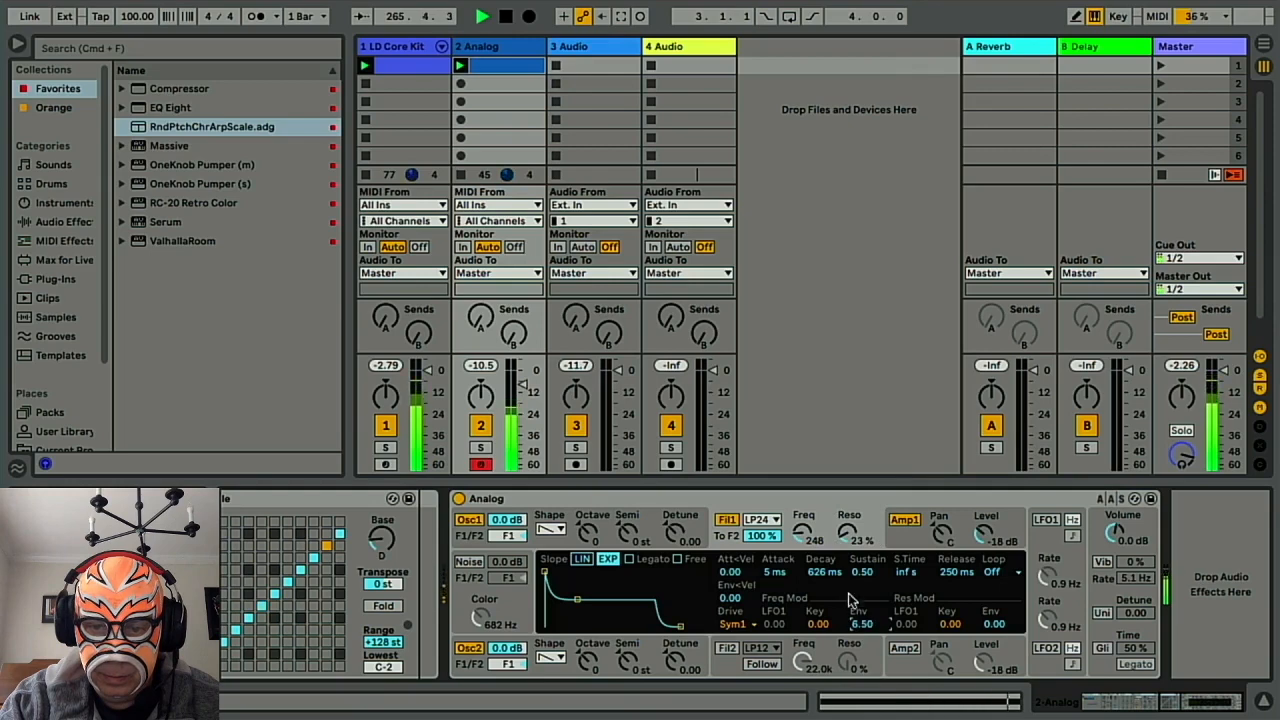
pyautogui.moveTo(803, 532); pyautogui.dragTo(803, 541)
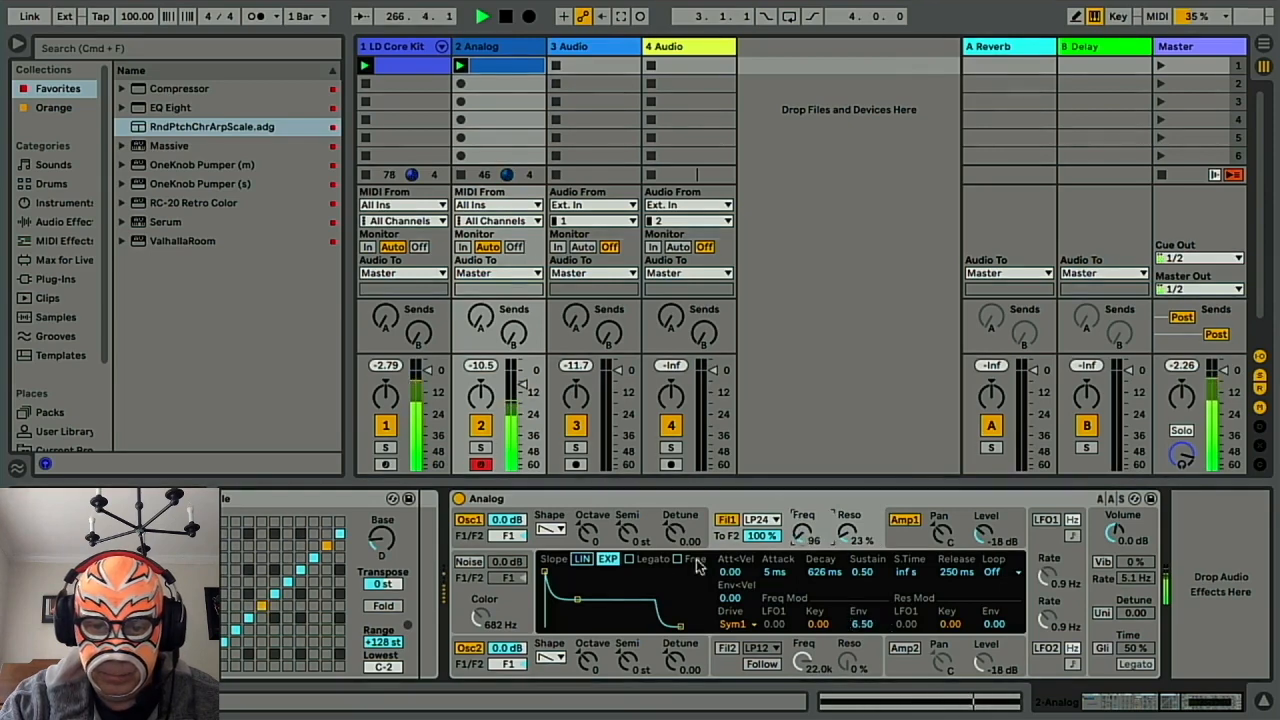
# Shape Analog's filter envelope with a linear slope, 12 ms attack, 45 ms decay and 0.59 sustain, and set Filter 1 resonance to 29%.
pyautogui.moveTo(544, 578); pyautogui.dragTo(550, 574)
pyautogui.click(582, 561)
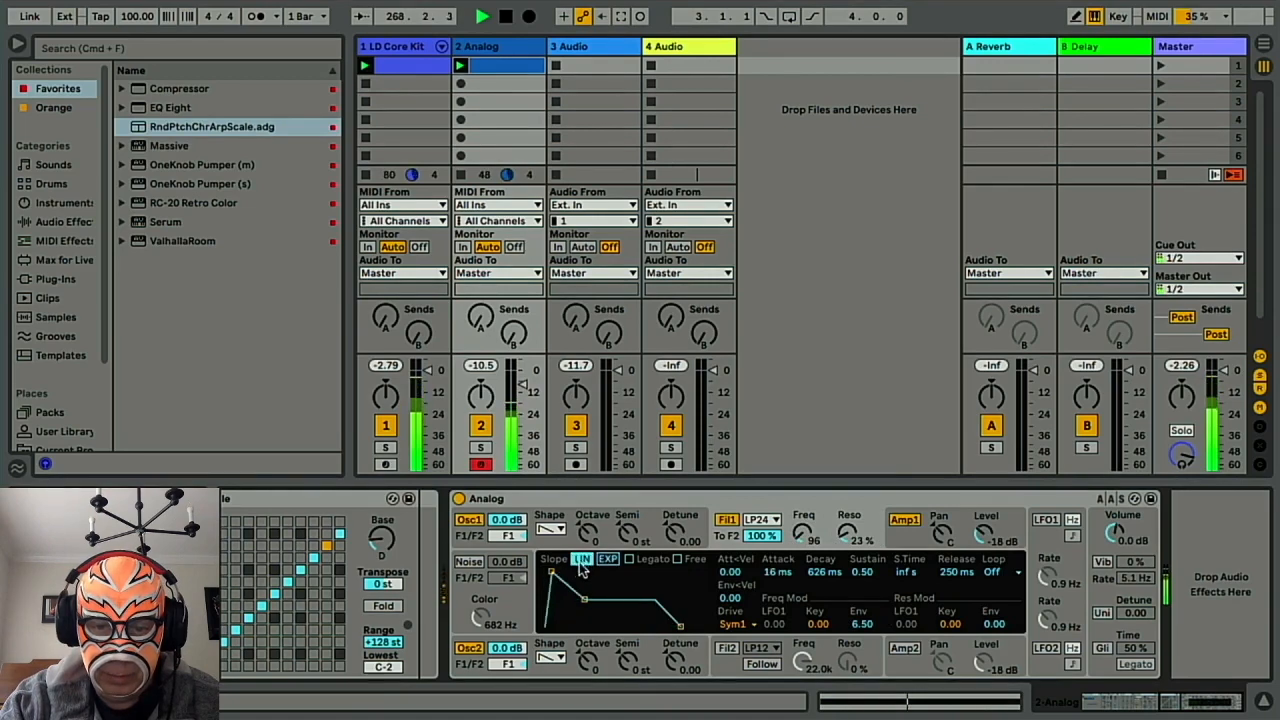
pyautogui.moveTo(555, 574); pyautogui.dragTo(552, 574)
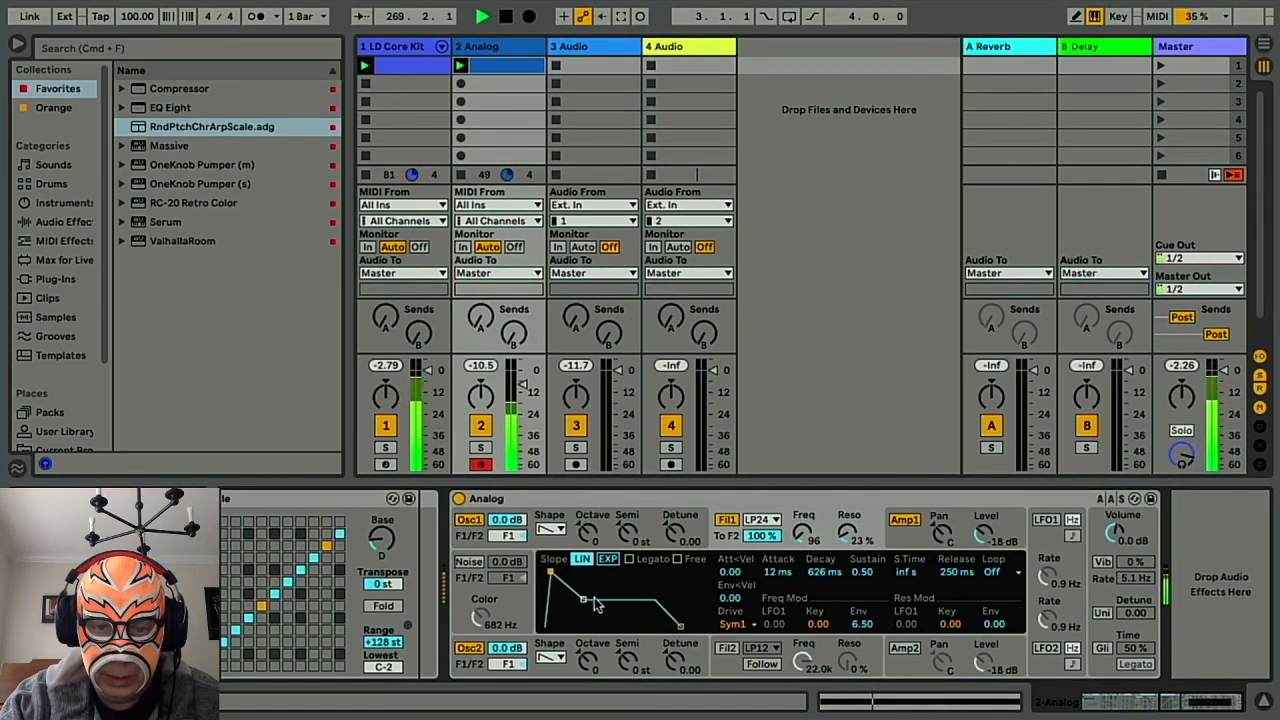
pyautogui.moveTo(581, 599); pyautogui.dragTo(565, 594)
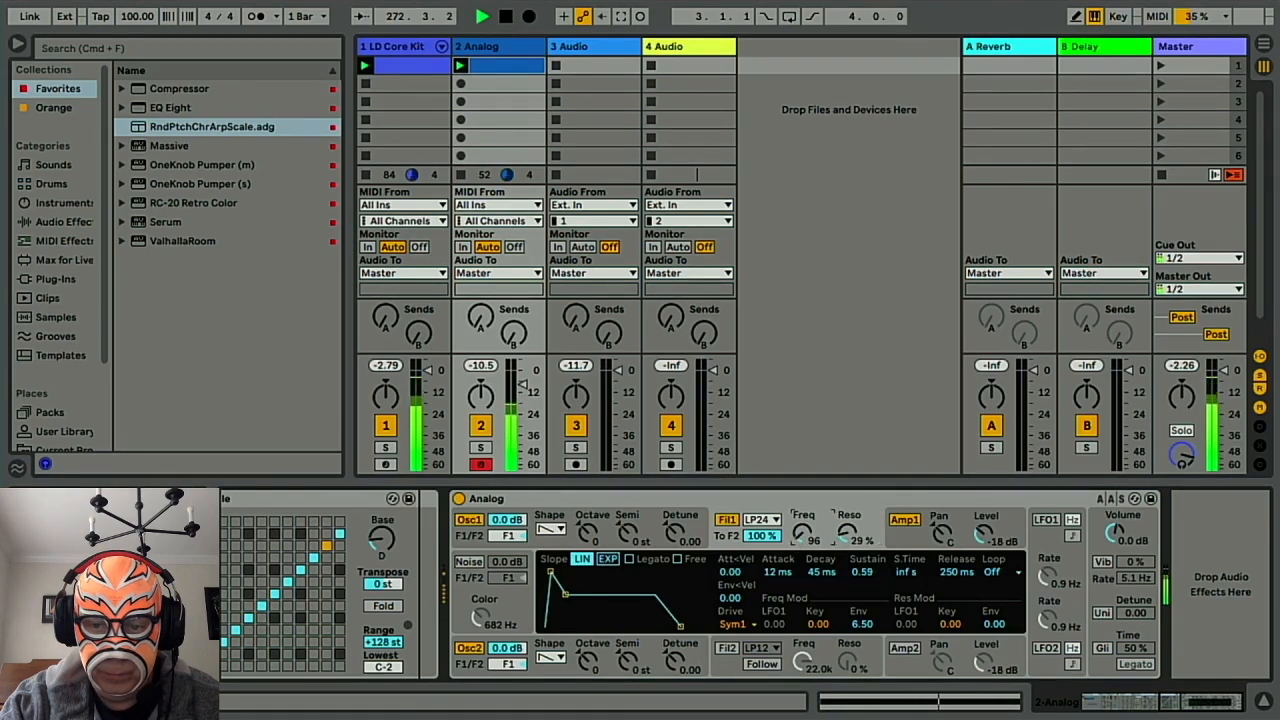
# Enable Analog's LFO1 at a 0.6 Hz rate and set its Filter 1 frequency modulation to 0.48.
pyautogui.click(1046, 520)
pyautogui.moveTo(1046, 578); pyautogui.dragTo(1046, 590)
pyautogui.click(852, 532)
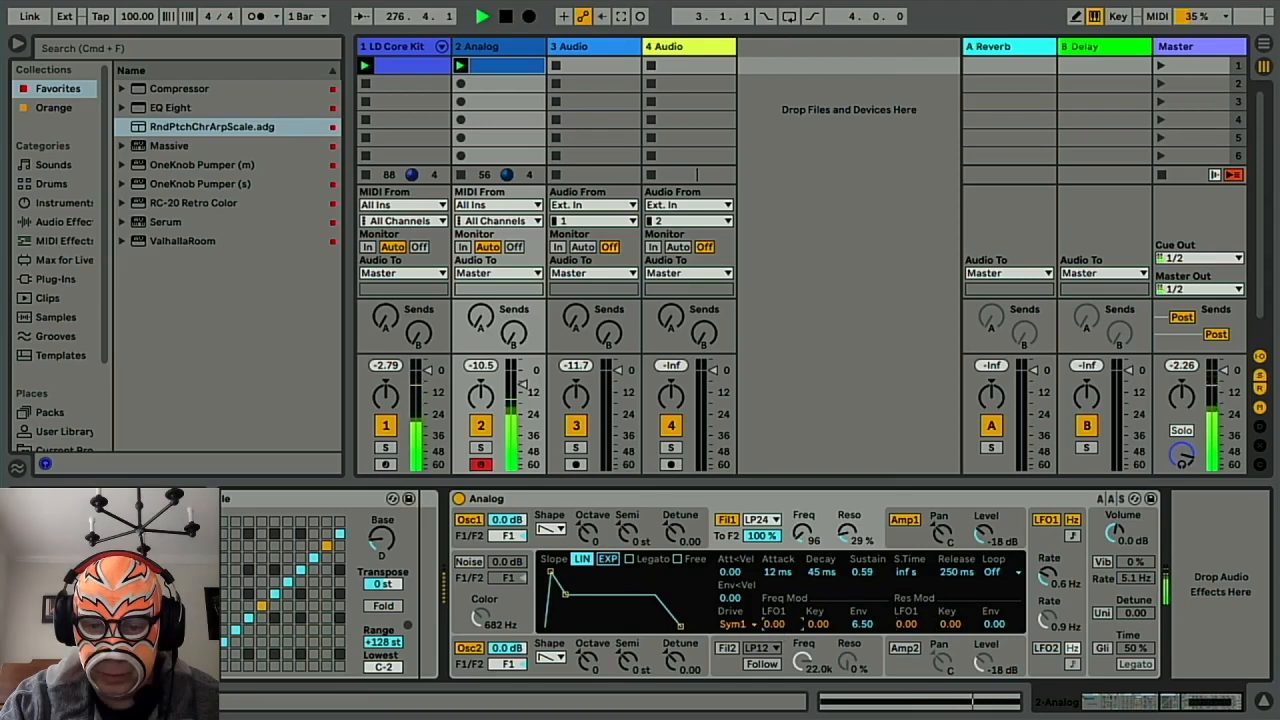
pyautogui.moveTo(772, 624)
pyautogui.mouseDown()
pyautogui.moveTo(772, 598)
pyautogui.moveTo(772, 630)
pyautogui.mouseUp()
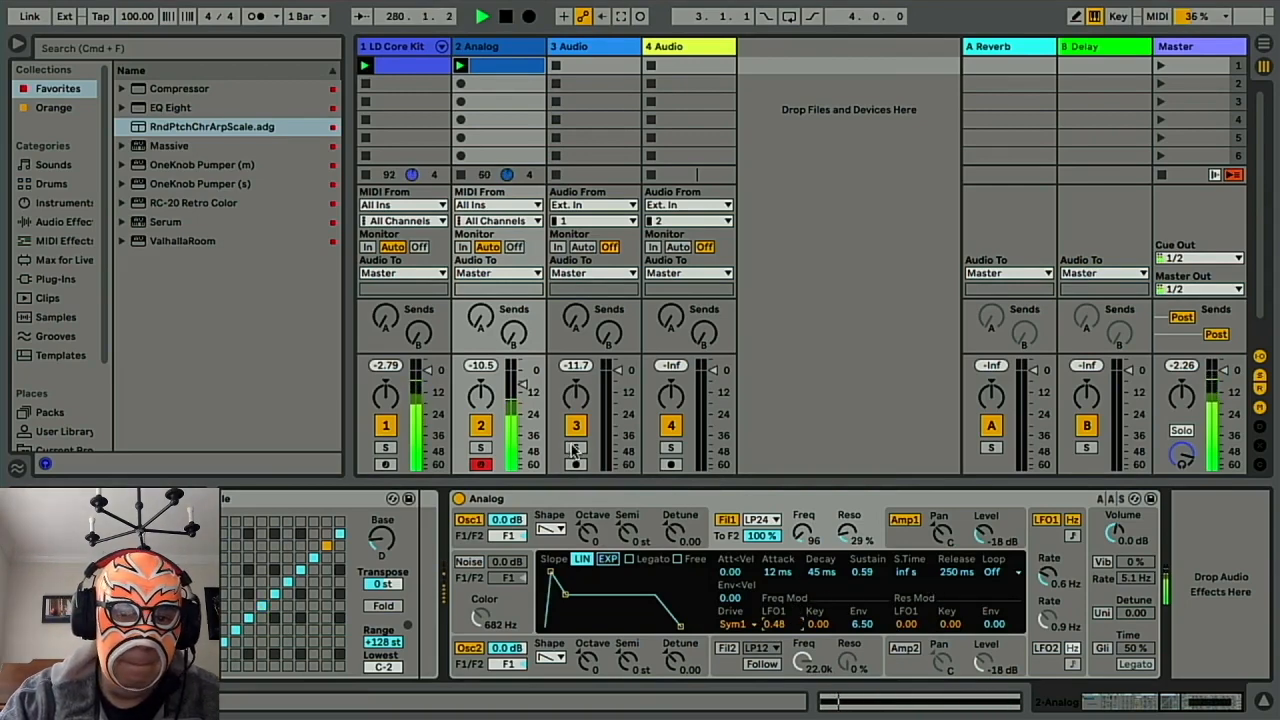
# Reset the Chord device's Shift 3 to 0 st.
pyautogui.hscroll(-10, 410, 584)
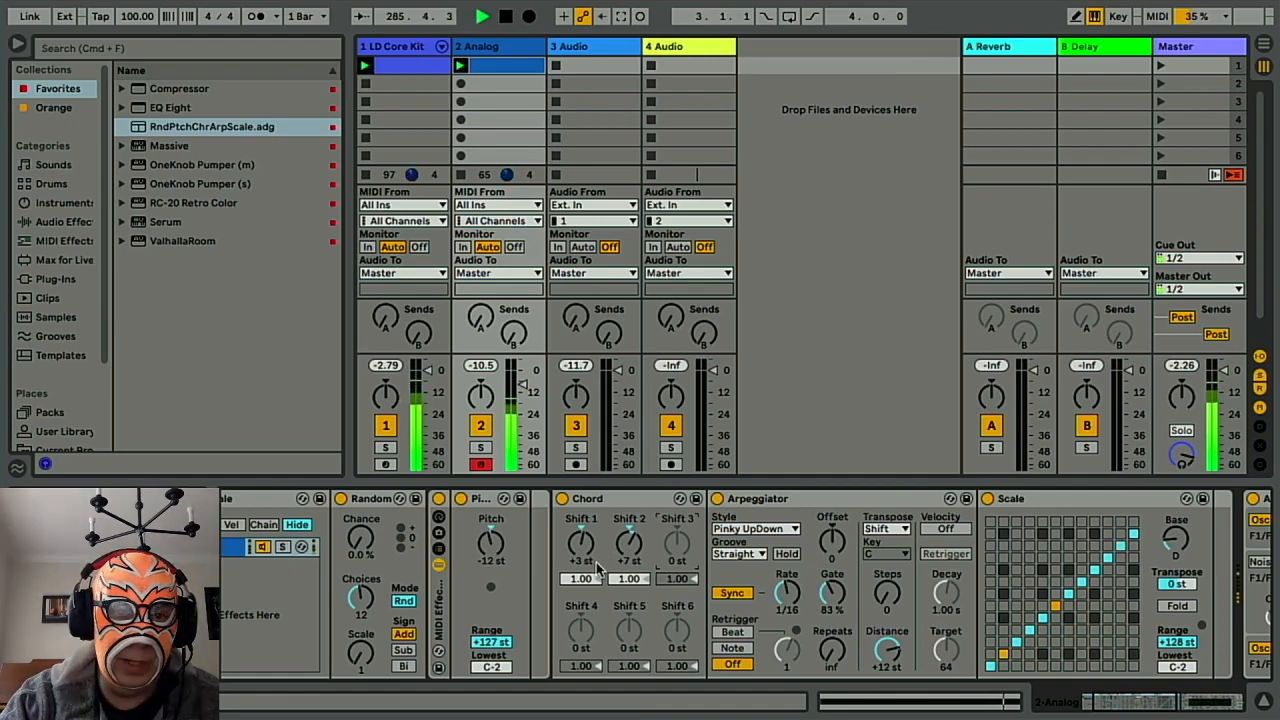
pyautogui.hscroll(2, 620, 567)
pyautogui.hscroll(10, 620, 567)
pyautogui.hscroll(1, 627, 563)
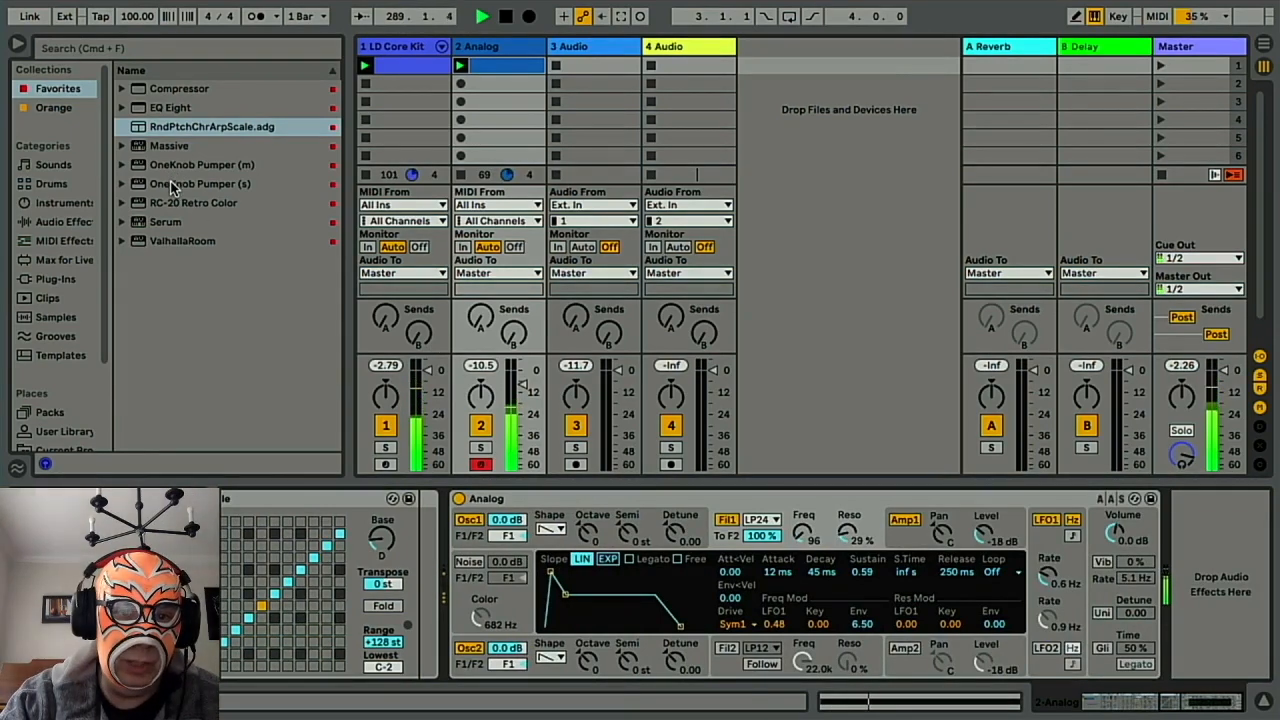
# Add OneKnob Pumper (m) after the Analog instrument, set its knob to just under 6 and close the plug-in window.
pyautogui.moveTo(176, 170); pyautogui.dragTo(1207, 580)
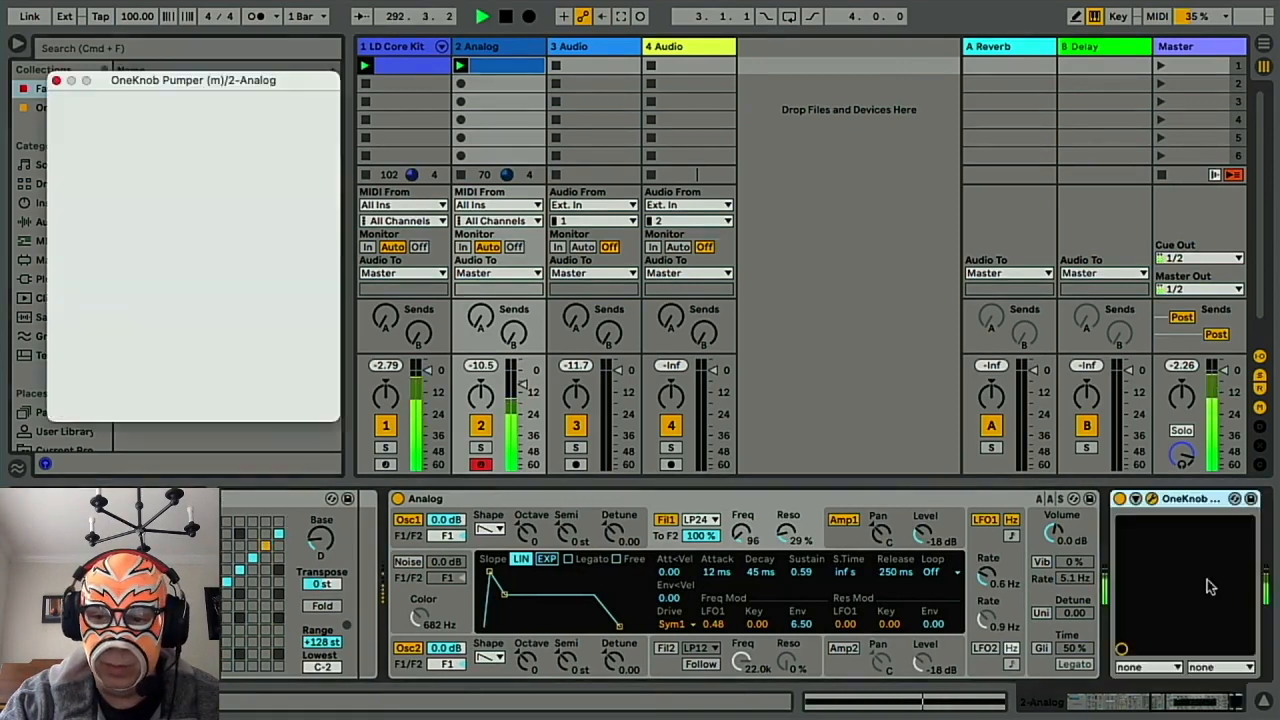
pyautogui.moveTo(228, 264); pyautogui.dragTo(228, 283)
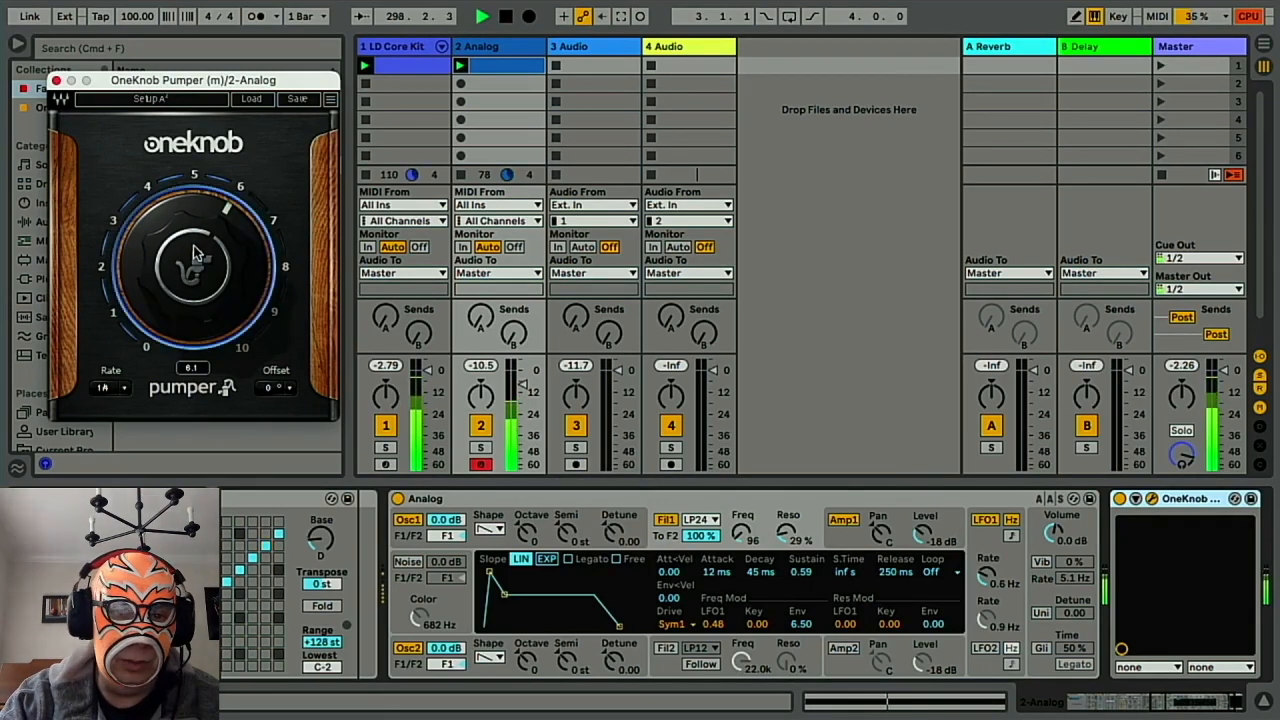
pyautogui.moveTo(197, 254); pyautogui.dragTo(197, 260)
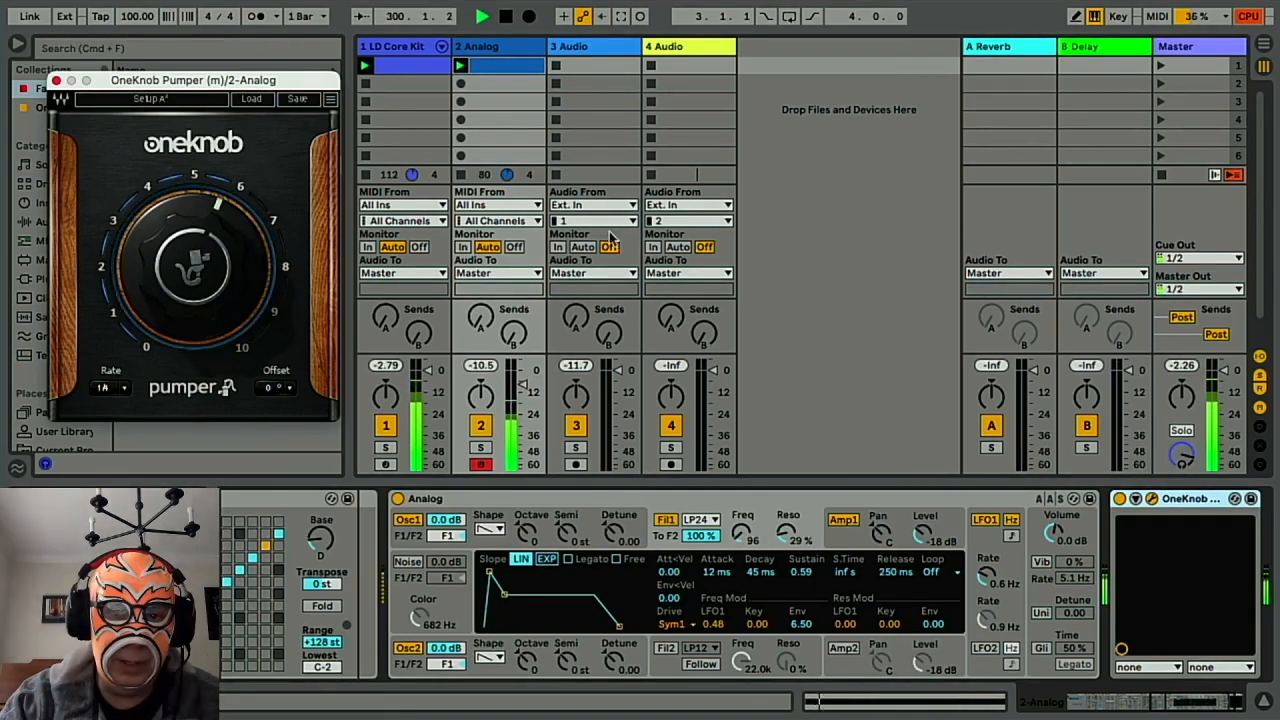
pyautogui.click(57, 80)
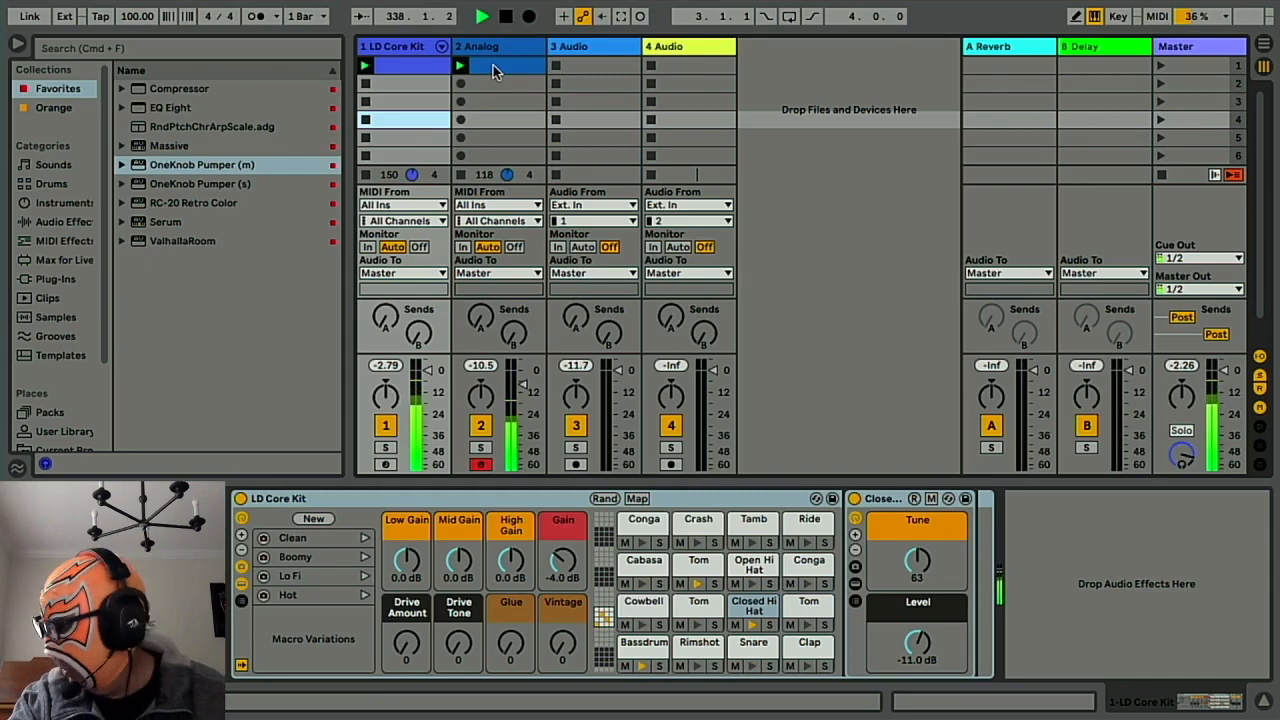
# Rename the first Analog clip C and duplicate it into the slot below as a clip named D.
pyautogui.click(493, 63)
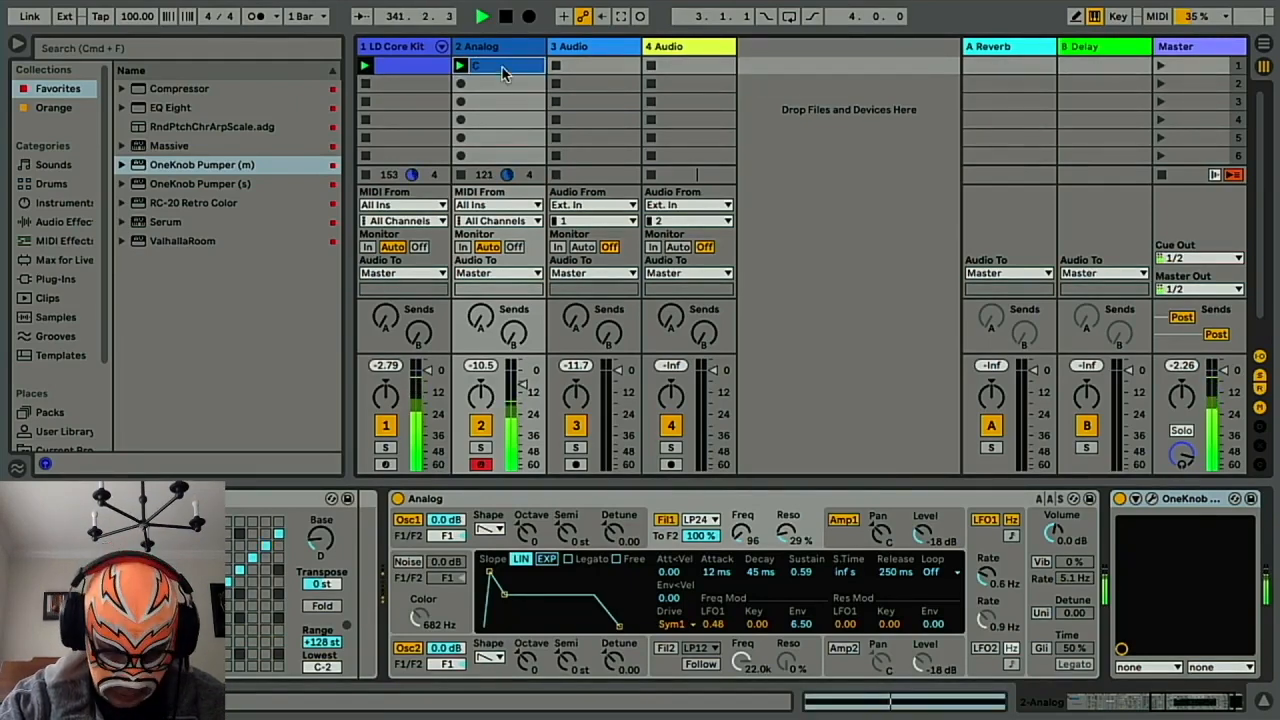
pyautogui.press('super+d')
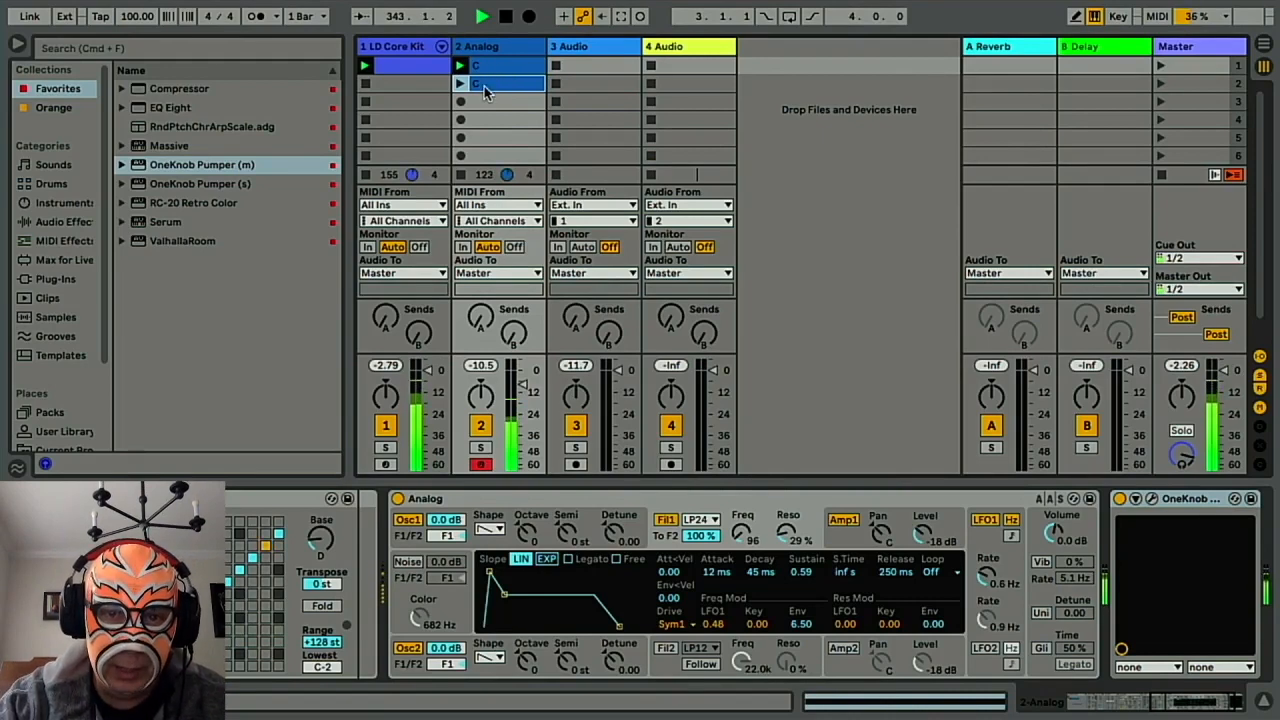
pyautogui.click(485, 87)
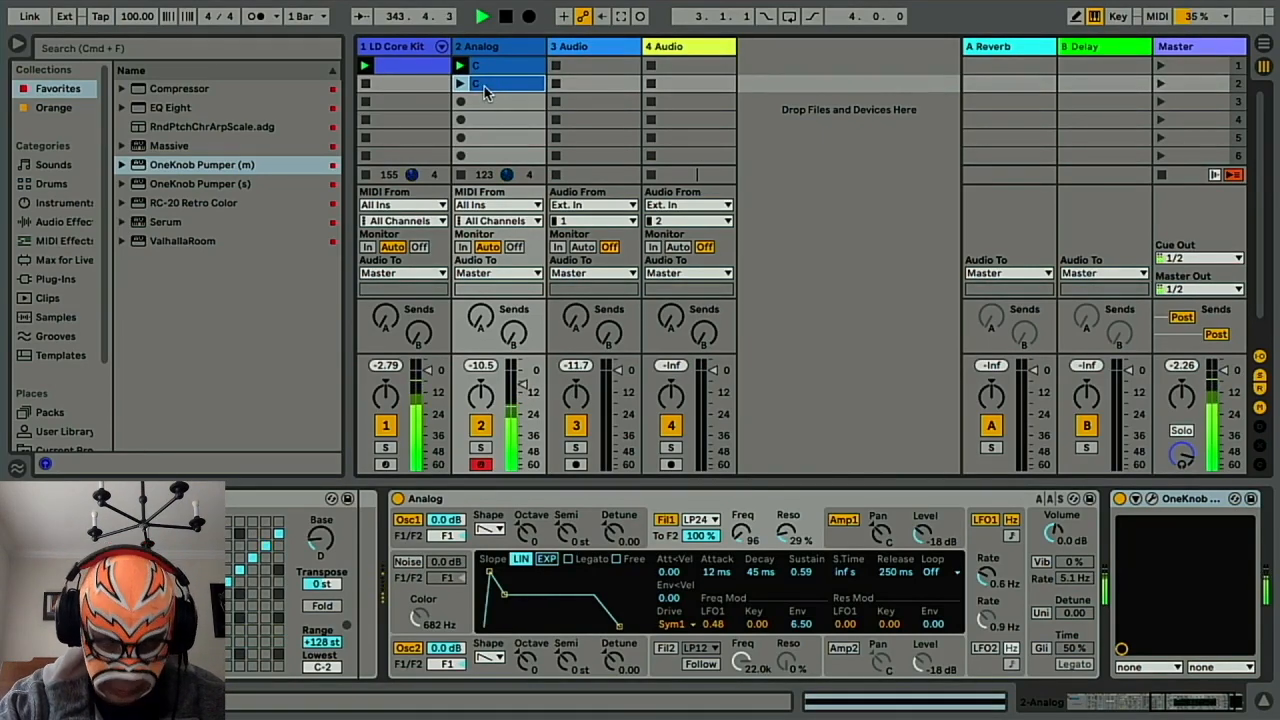
pyautogui.press('super+r')
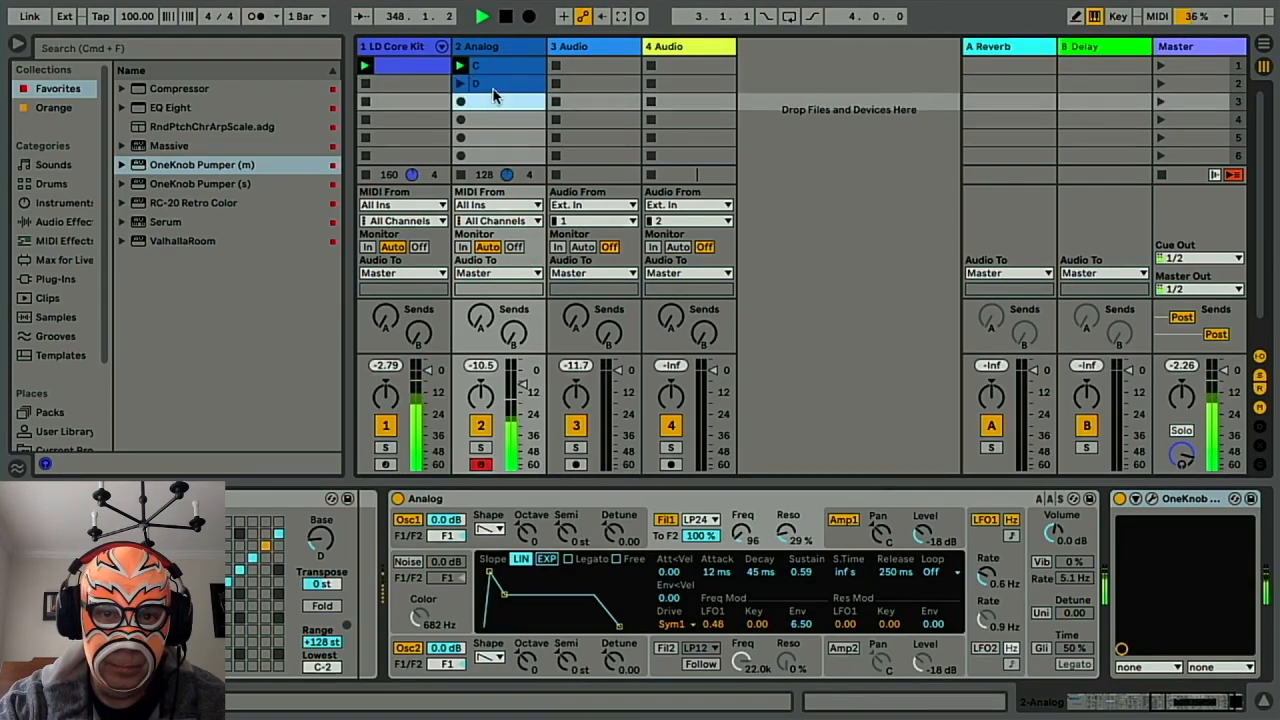
# Move the full-bar note in clip D up to D3 and launch the clip.
pyautogui.doubleClick(494, 87)
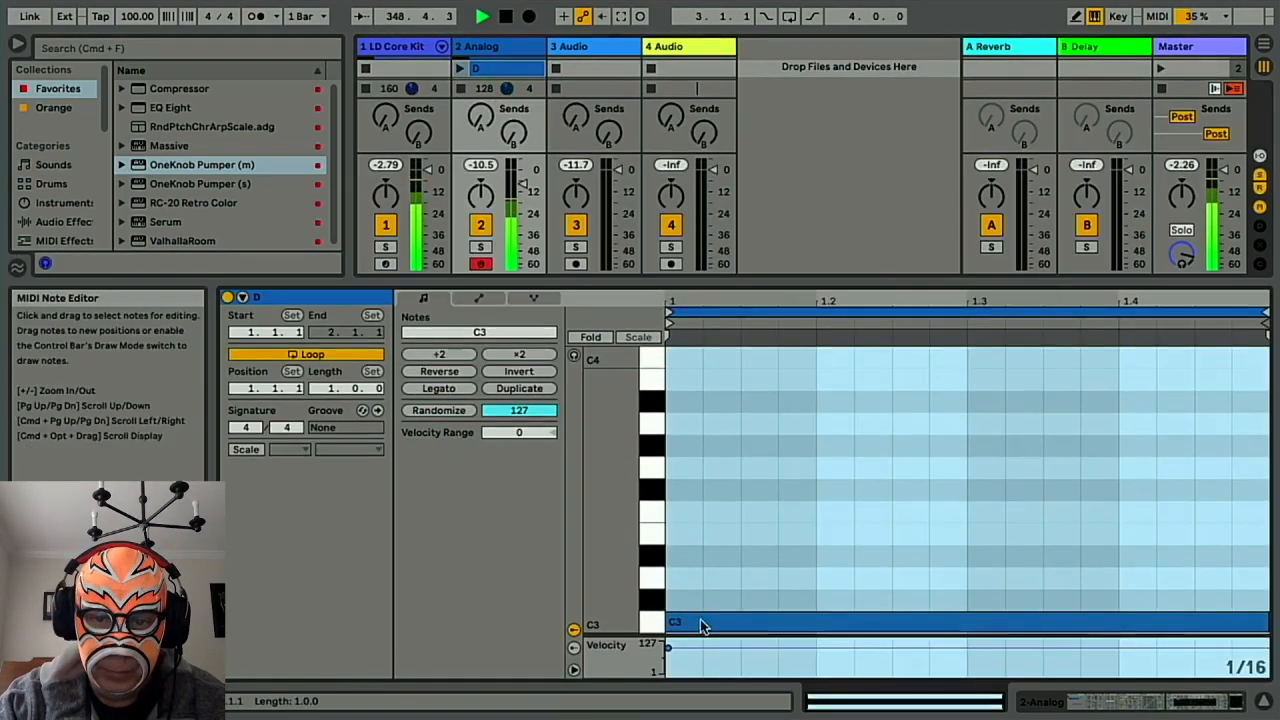
pyautogui.moveTo(703, 622); pyautogui.dragTo(709, 588)
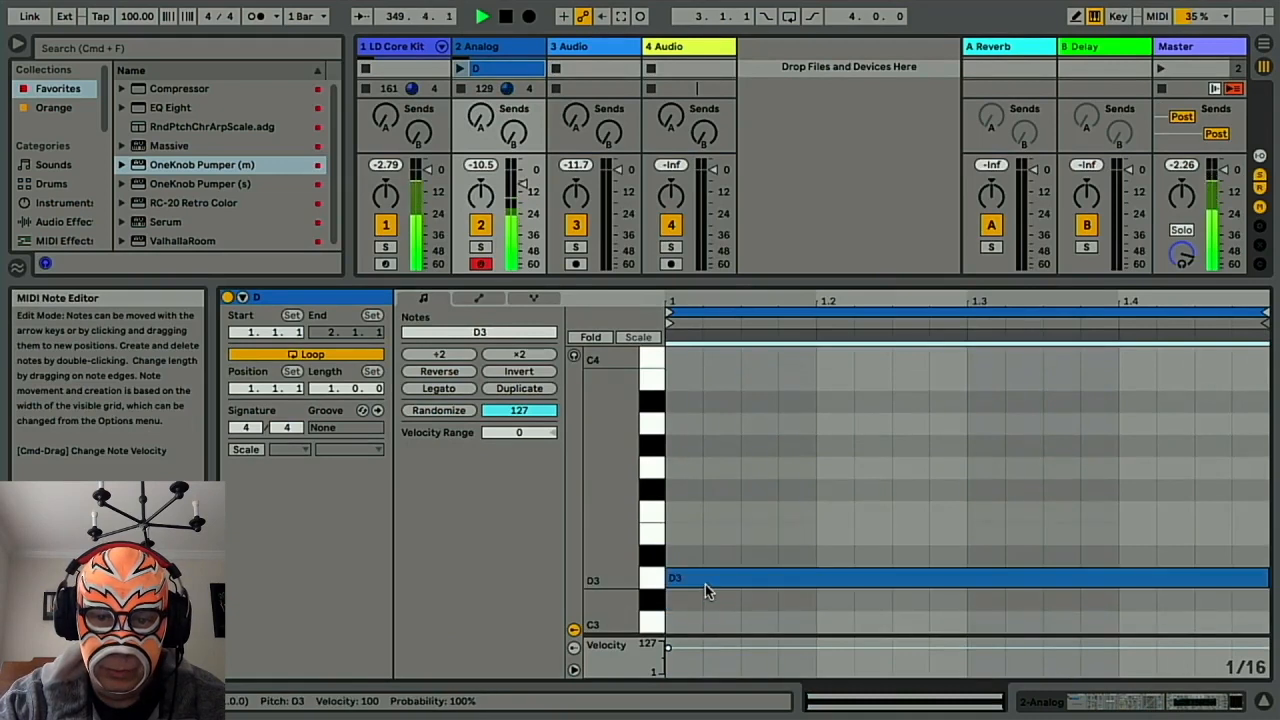
pyautogui.click(462, 70)
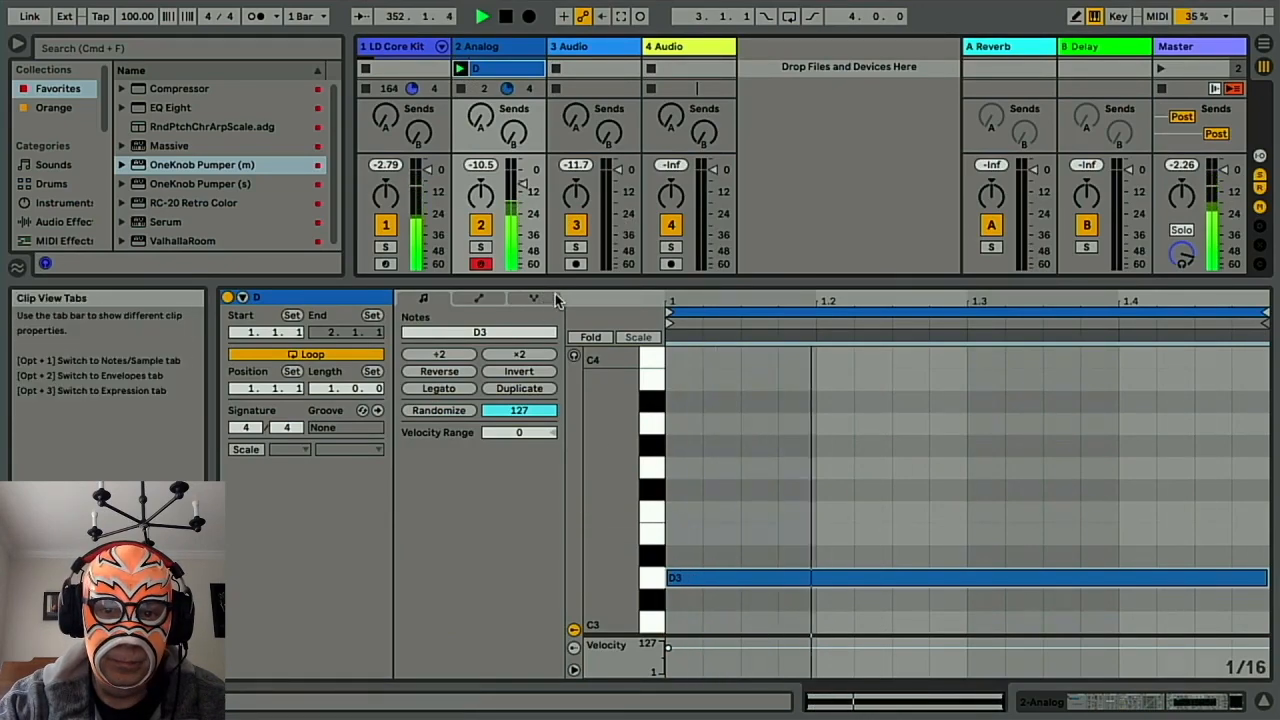
# Enlarge the session clip area, duplicate clip D into the slot below and rename the copy F.
pyautogui.moveTo(560, 283); pyautogui.dragTo(543, 474)
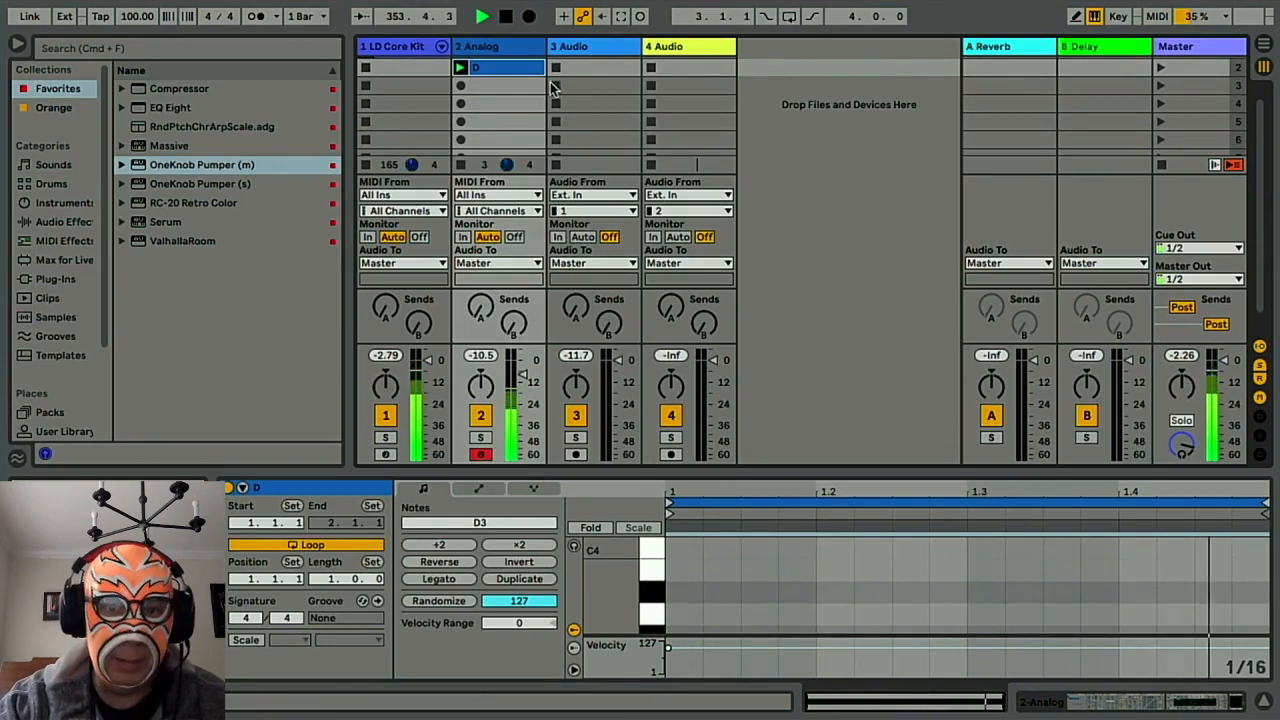
pyautogui.click(503, 85)
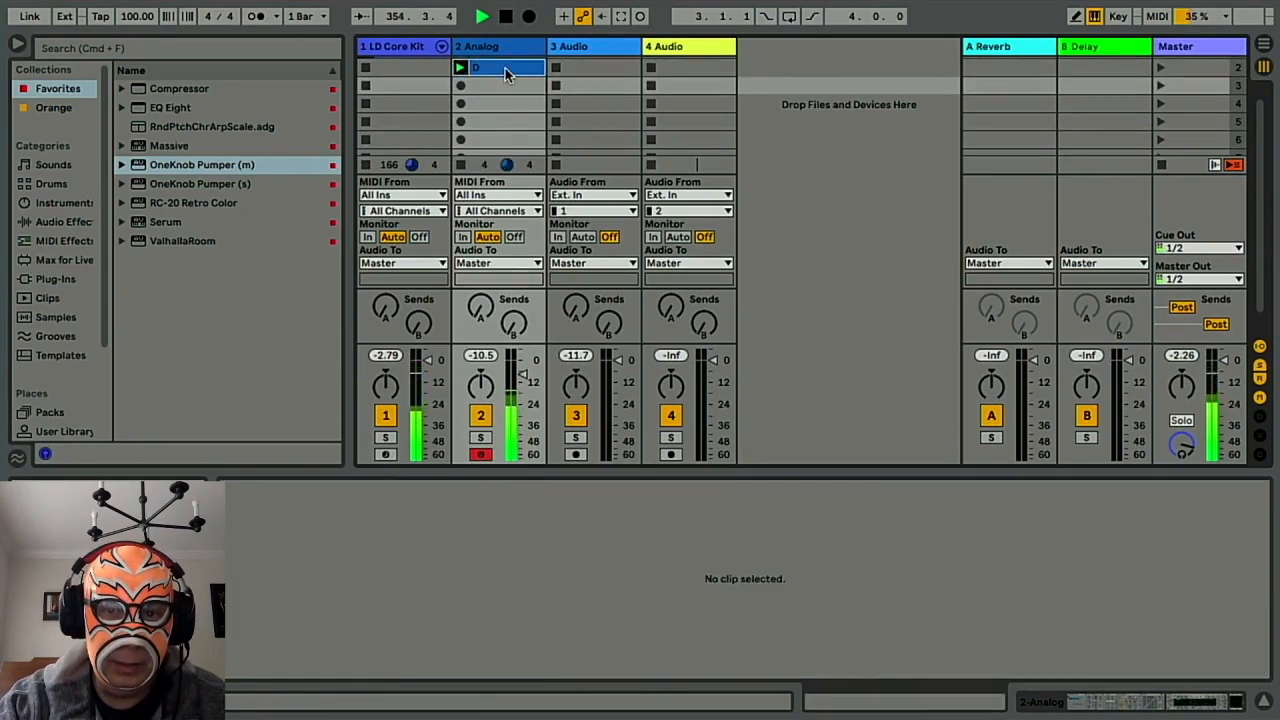
pyautogui.press('super+d')
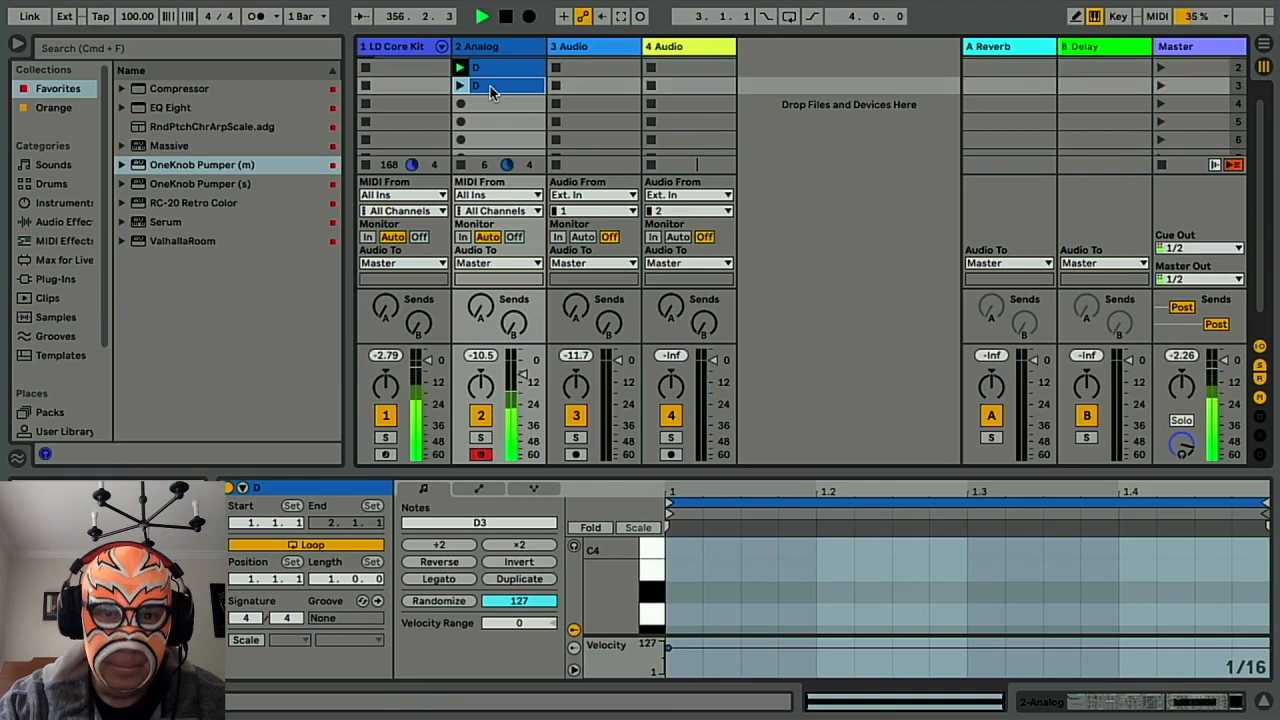
pyautogui.press('super+r')
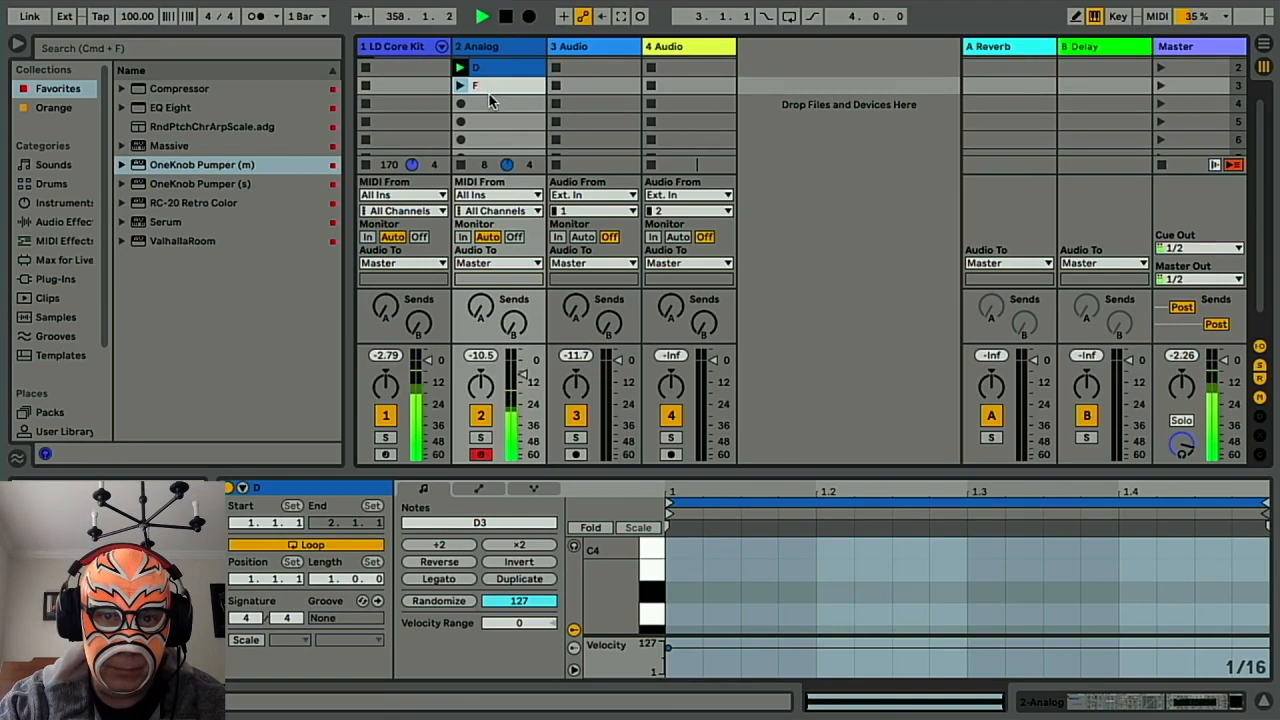
# Move the full-bar note in clip F up to F3.
pyautogui.click(490, 102)
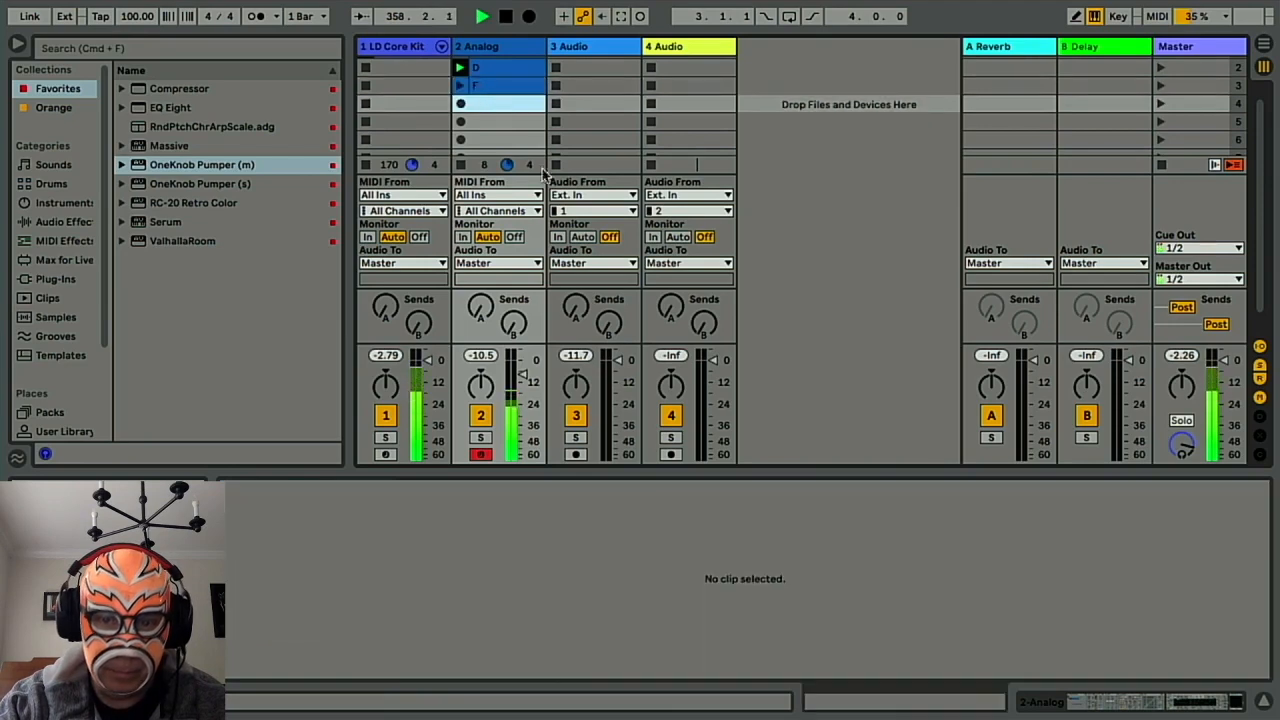
pyautogui.click(518, 86)
pyautogui.scroll(3, 747, 570)
pyautogui.scroll(-5, 747, 566)
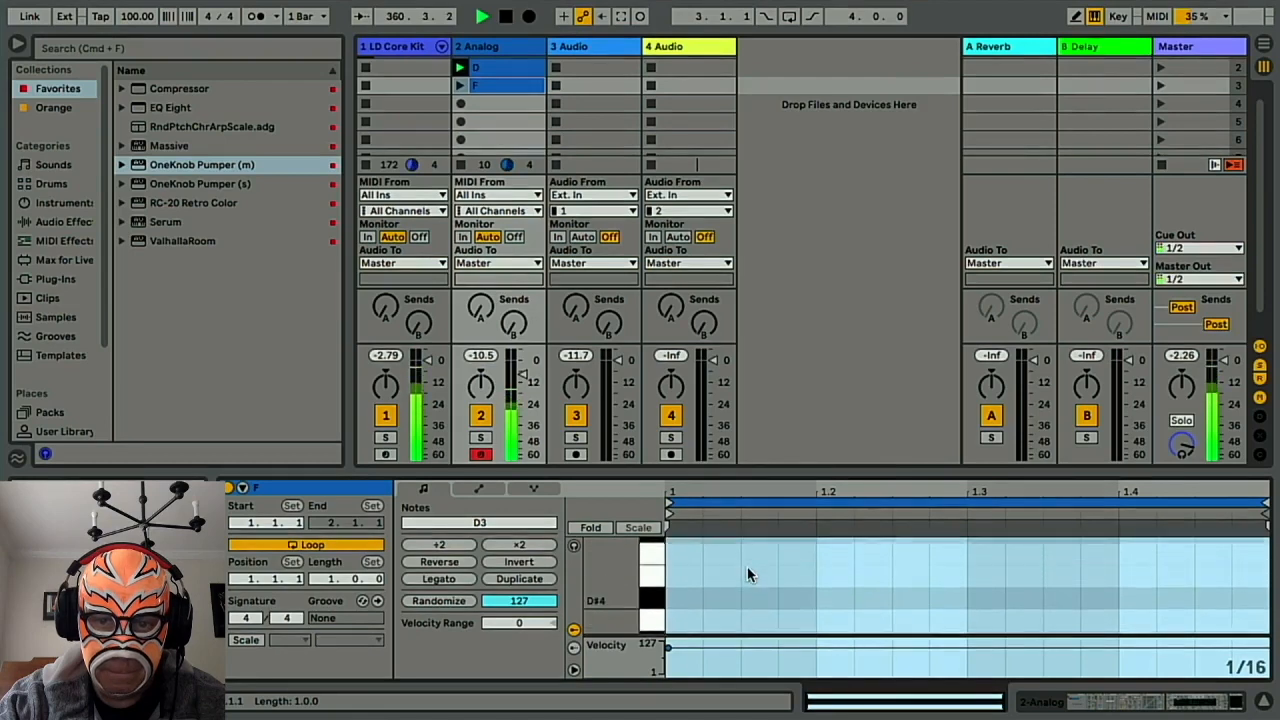
pyautogui.scroll(3, 746, 570)
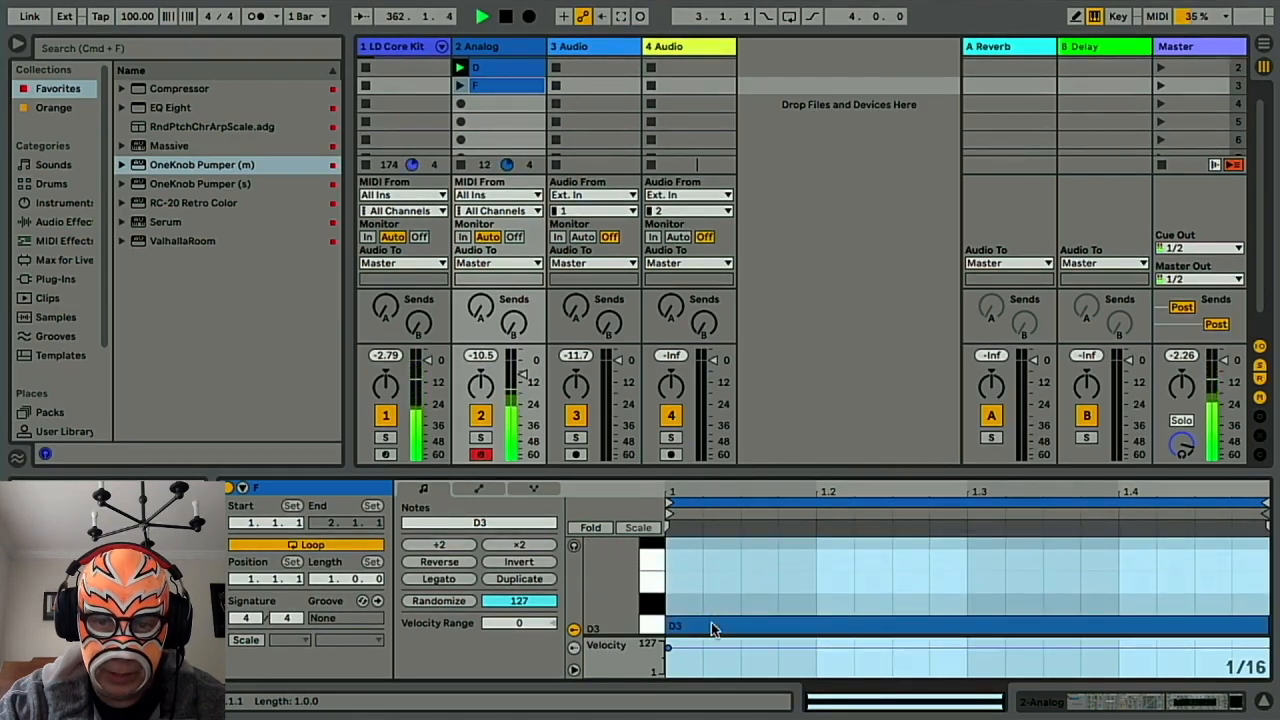
pyautogui.moveTo(711, 622); pyautogui.dragTo(712, 587)
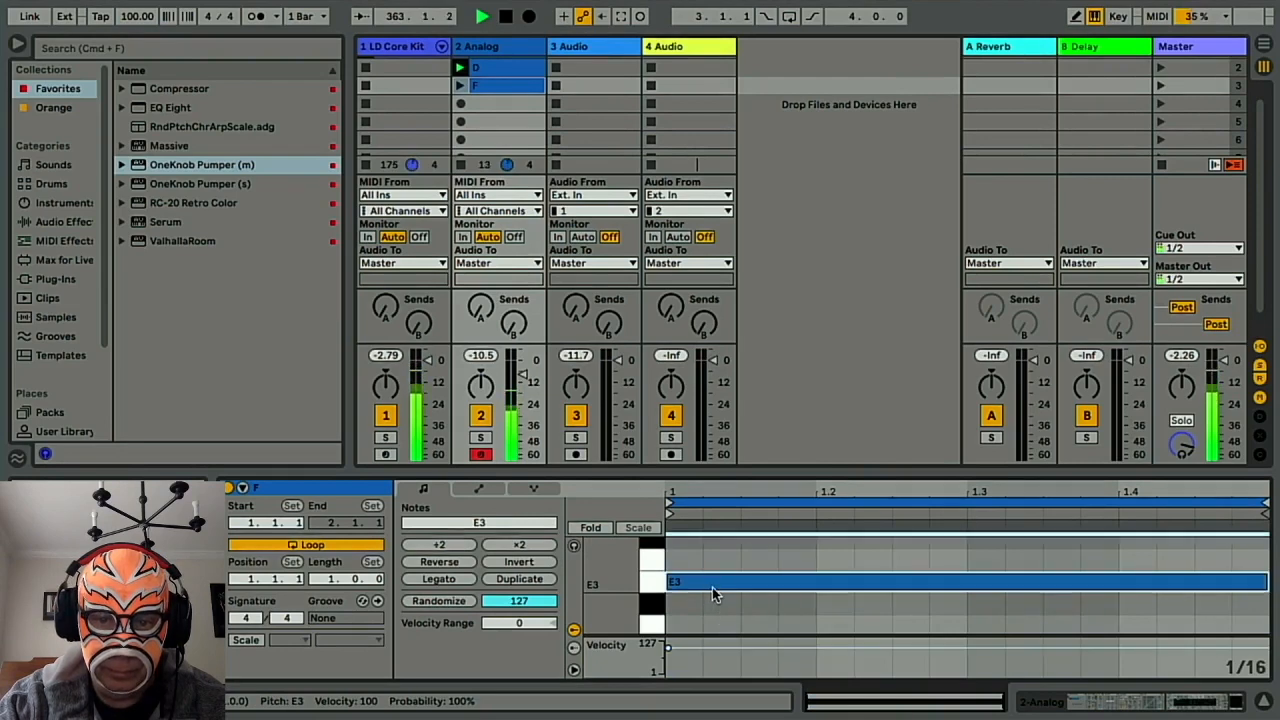
pyautogui.moveTo(717, 586); pyautogui.dragTo(718, 577)
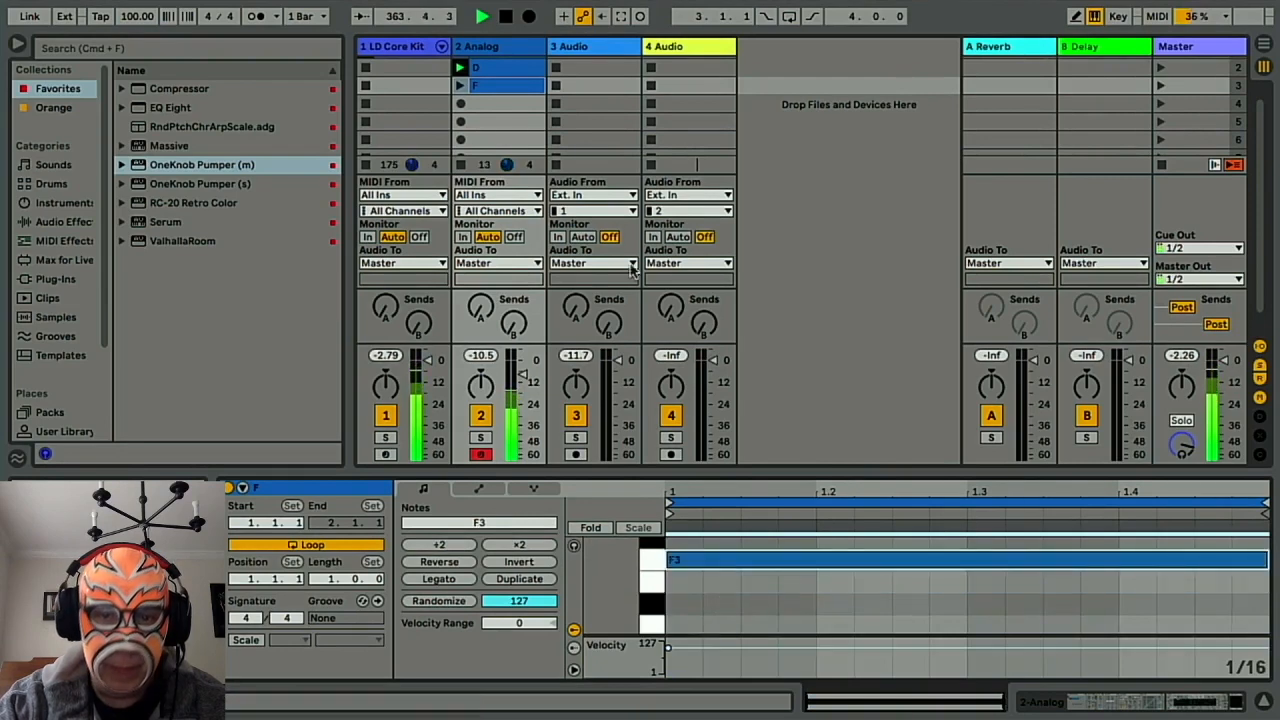
# Duplicate clip F into the slot below, move the copy's note up to G3 and rename the copy G.
pyautogui.click(492, 87)
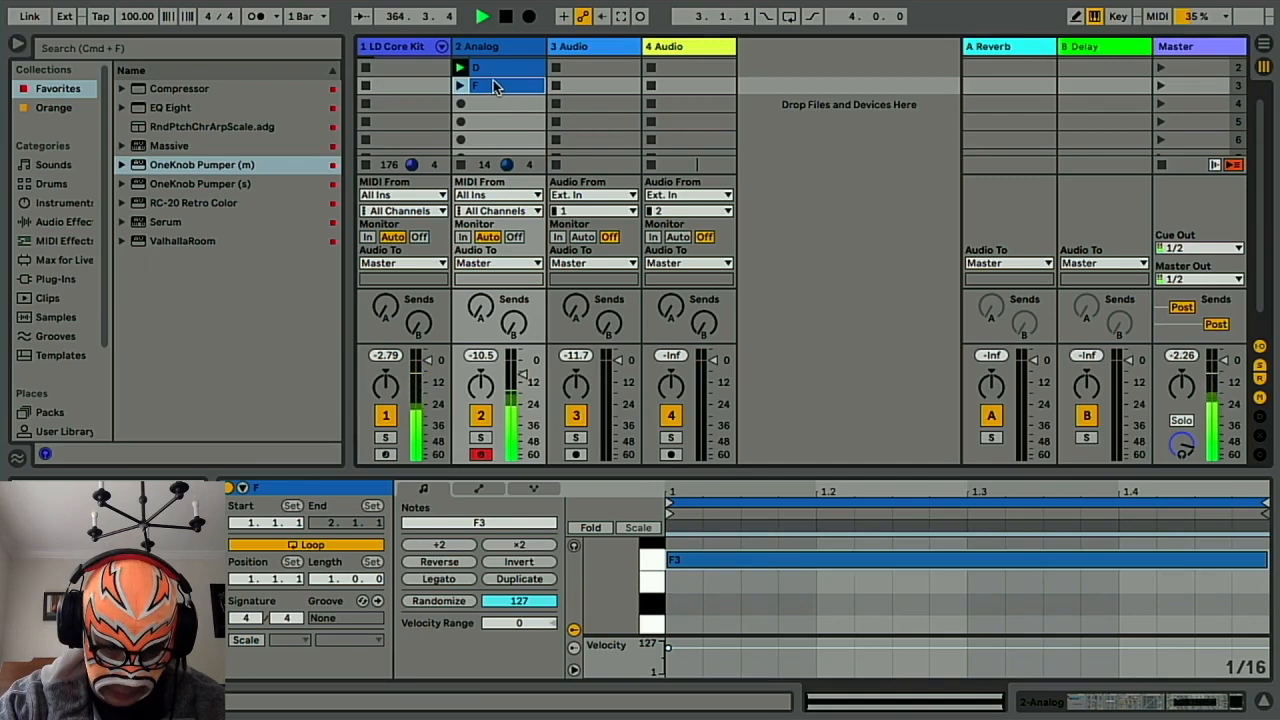
pyautogui.moveTo(493, 87); pyautogui.dragTo(490, 105)
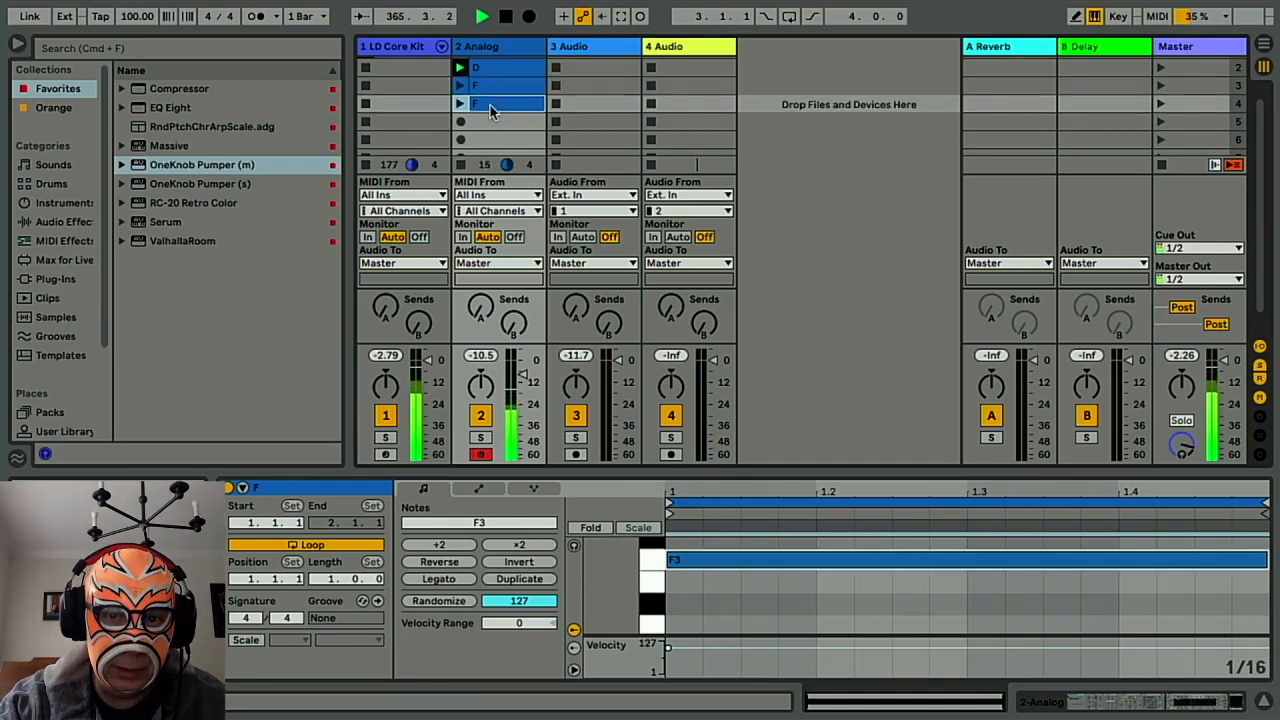
pyautogui.scroll(3, 724, 574)
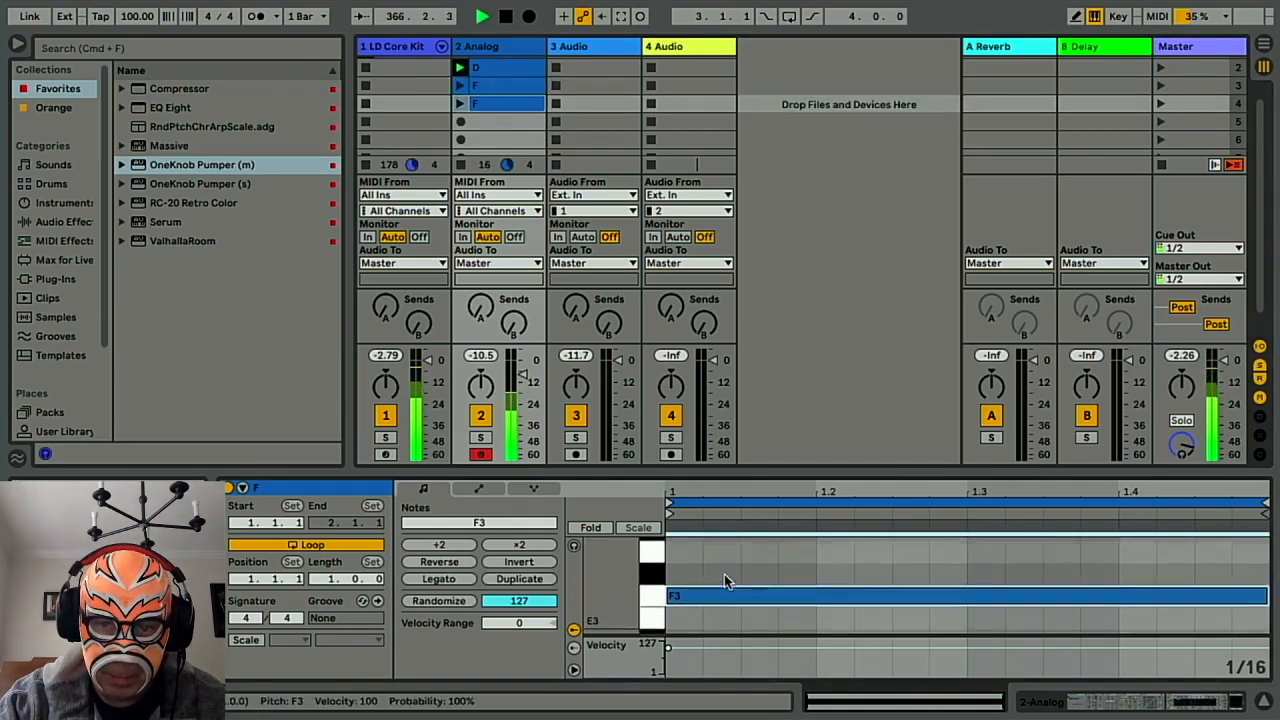
pyautogui.moveTo(714, 603); pyautogui.dragTo(728, 567)
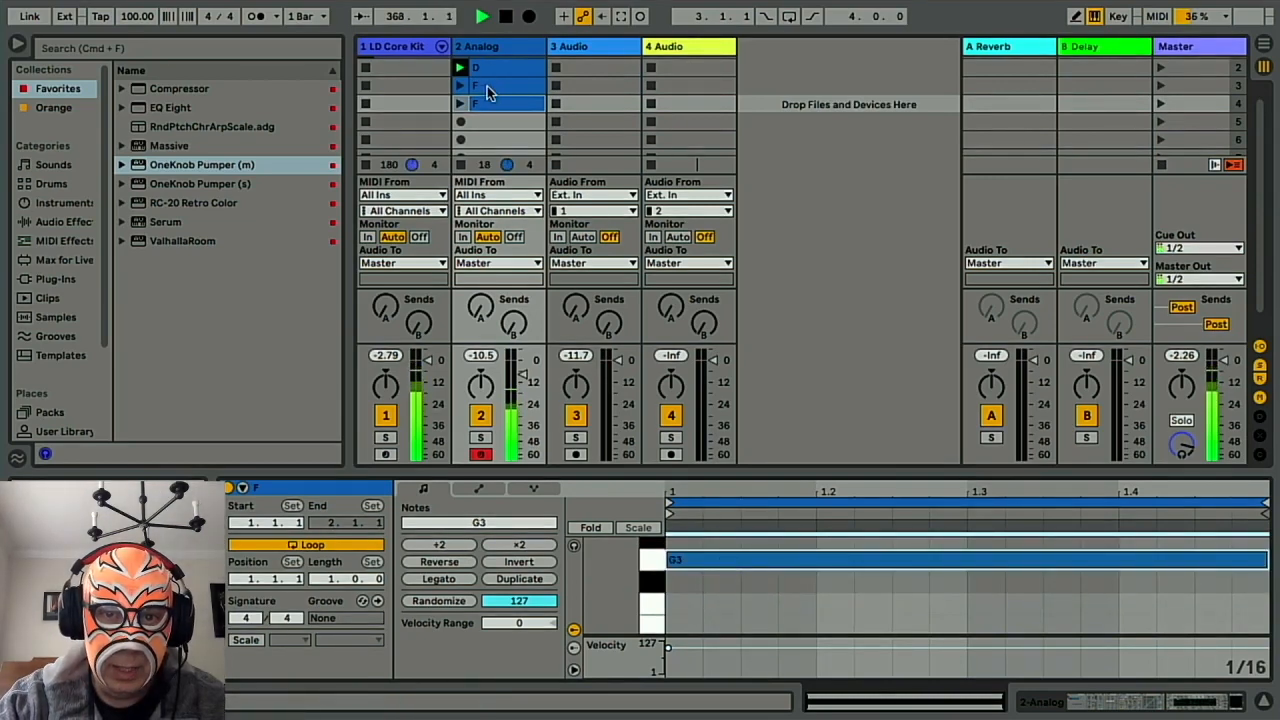
pyautogui.press('super+r')
pyautogui.write('G')
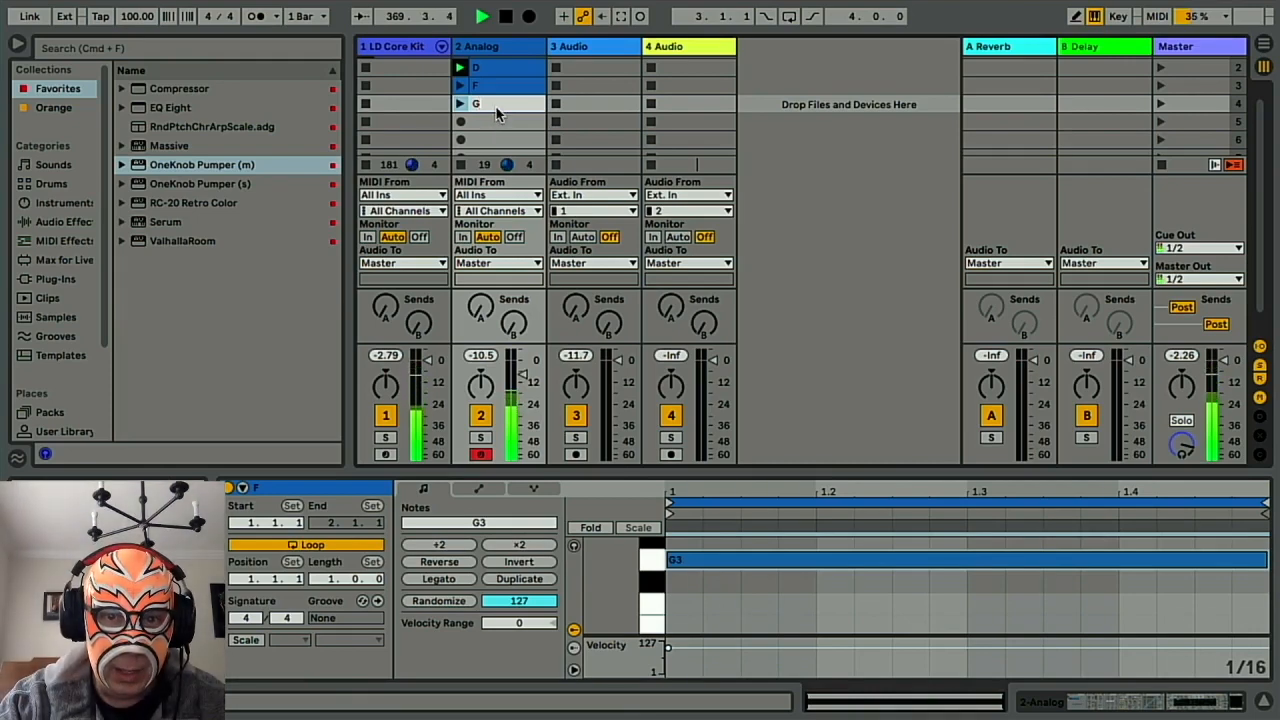
# Create an empty clip in the slot below clip G and add an A3 note spanning the full bar.
pyautogui.click(490, 120)
pyautogui.doubleClick(491, 122)
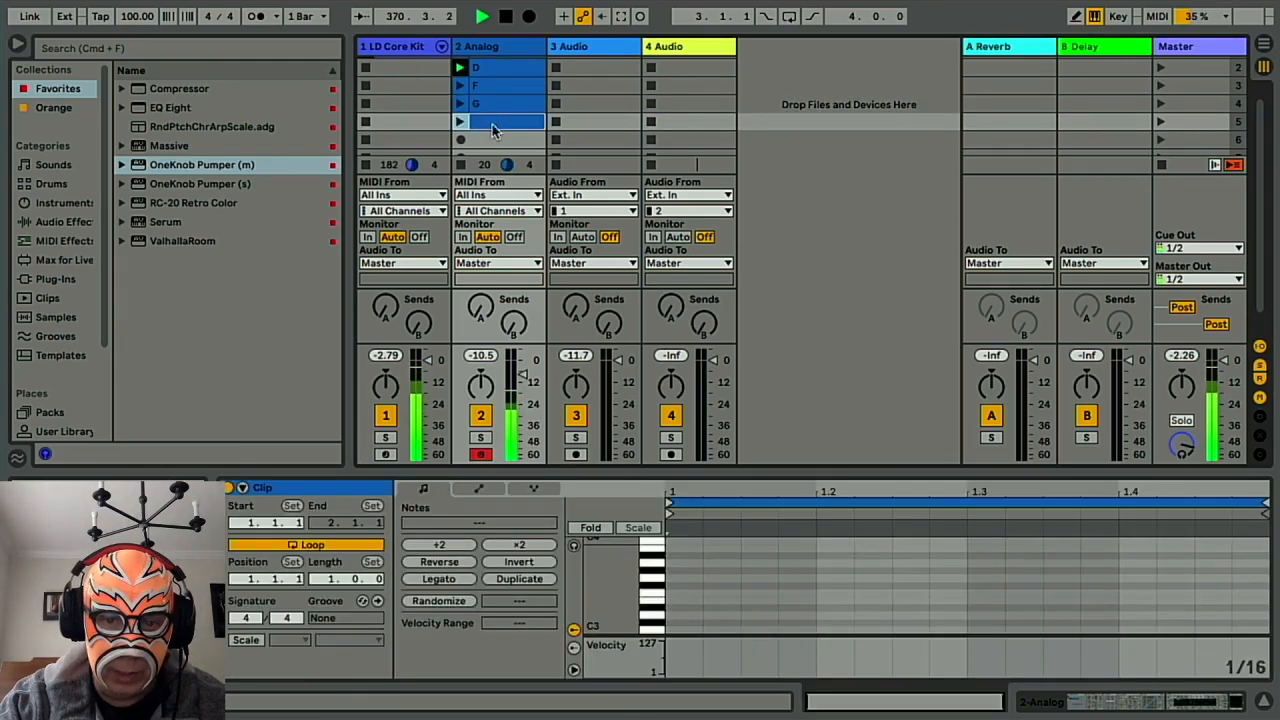
pyautogui.doubleClick(682, 563)
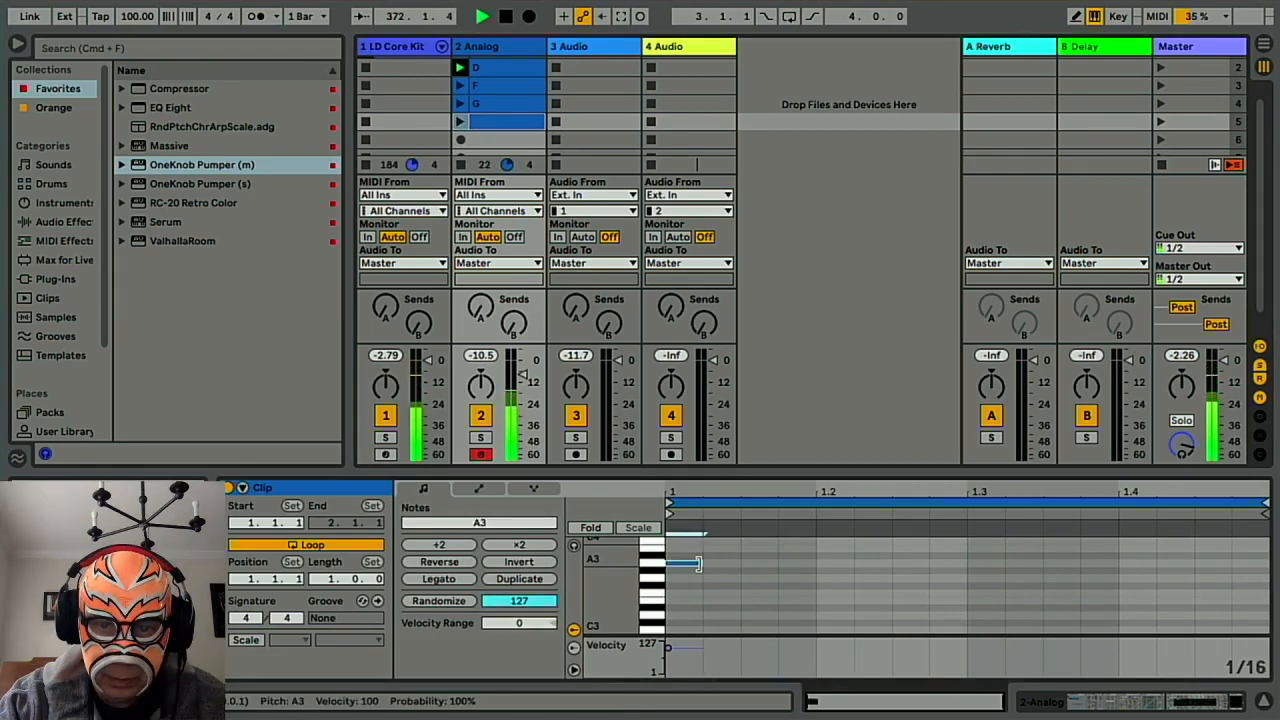
pyautogui.moveTo(703, 564); pyautogui.dragTo(1260, 567)
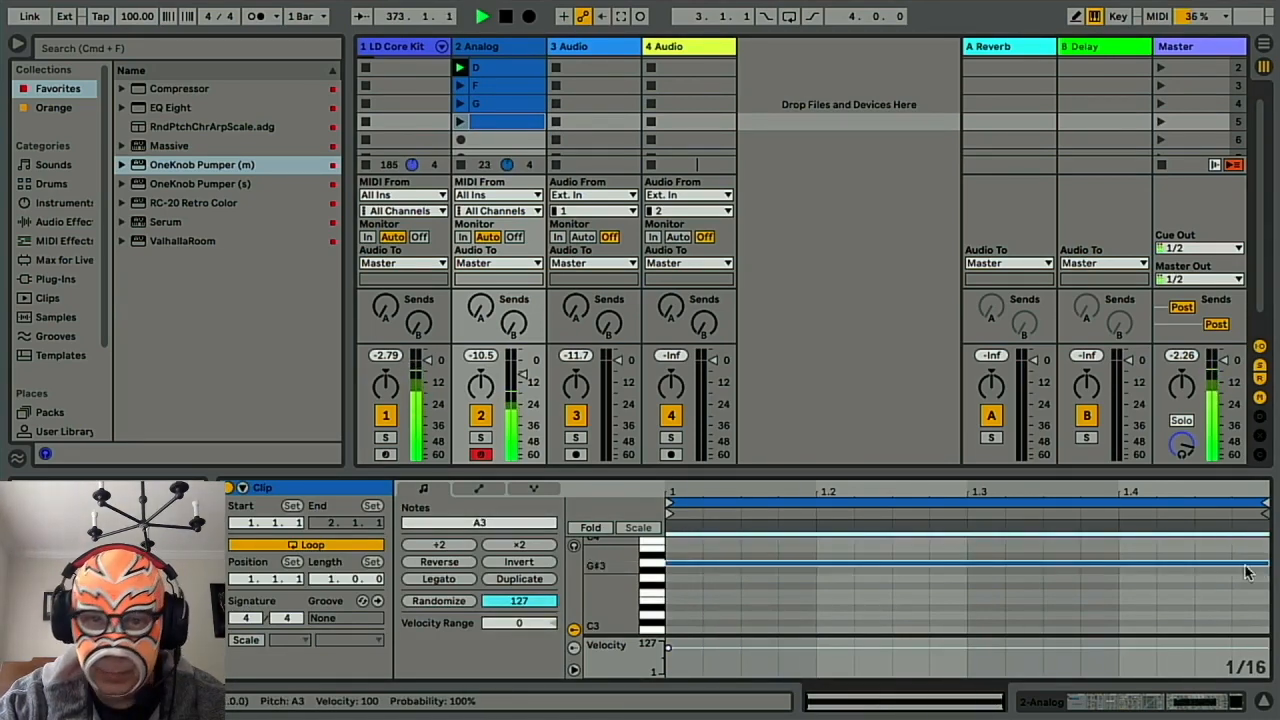
# Name the new clip A and launch it.
pyautogui.click(485, 140)
pyautogui.click(493, 123)
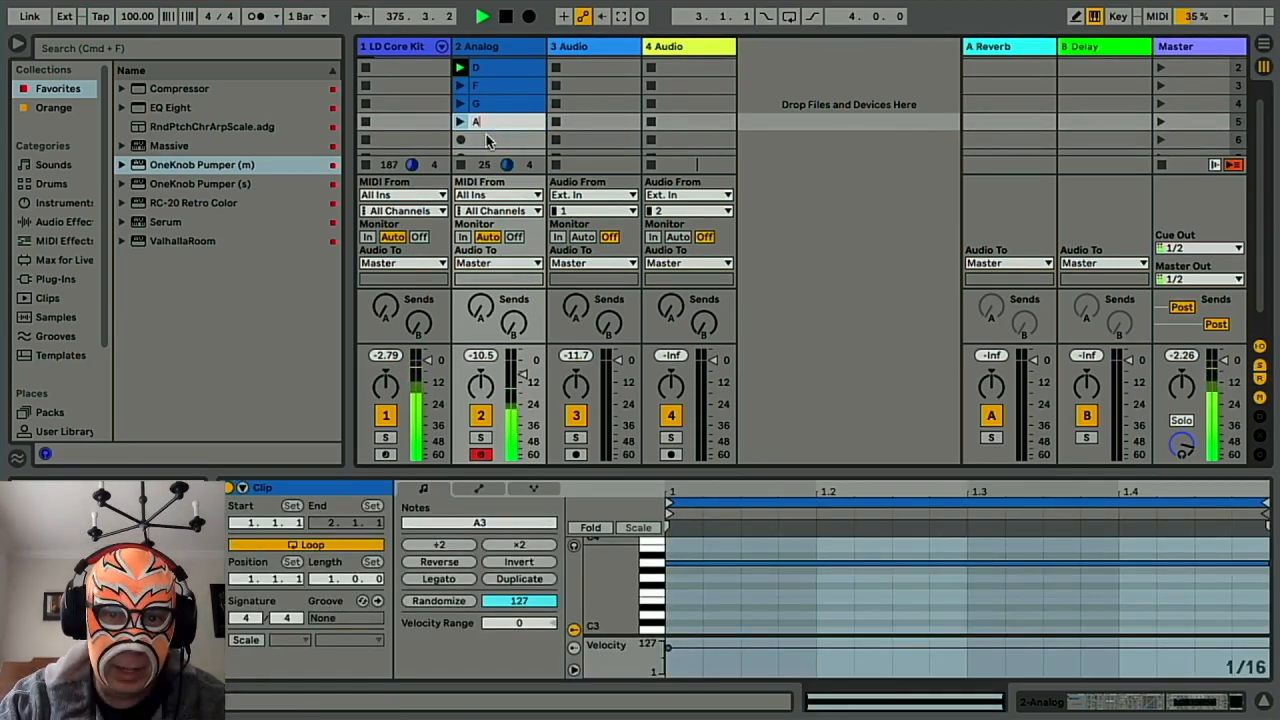
pyautogui.click(489, 138)
pyautogui.click(475, 123)
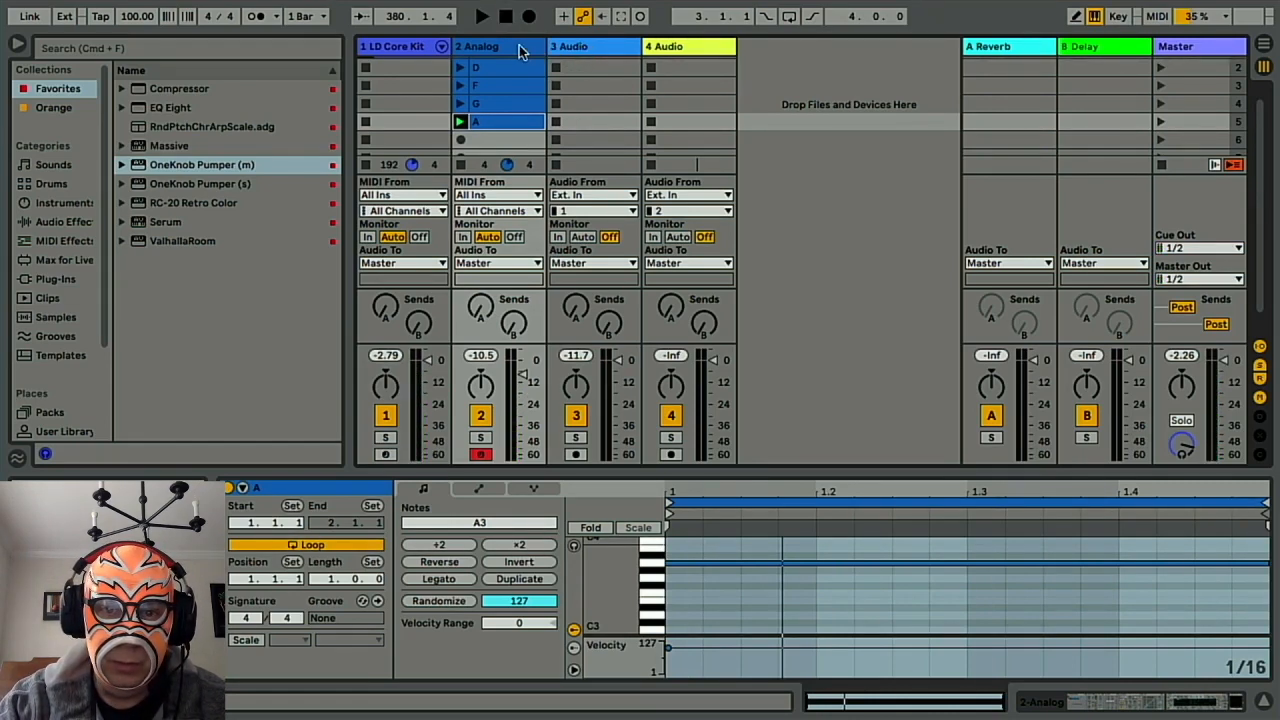
# Duplicate the Analog track together with its clips and devices.
pyautogui.click(595, 48)
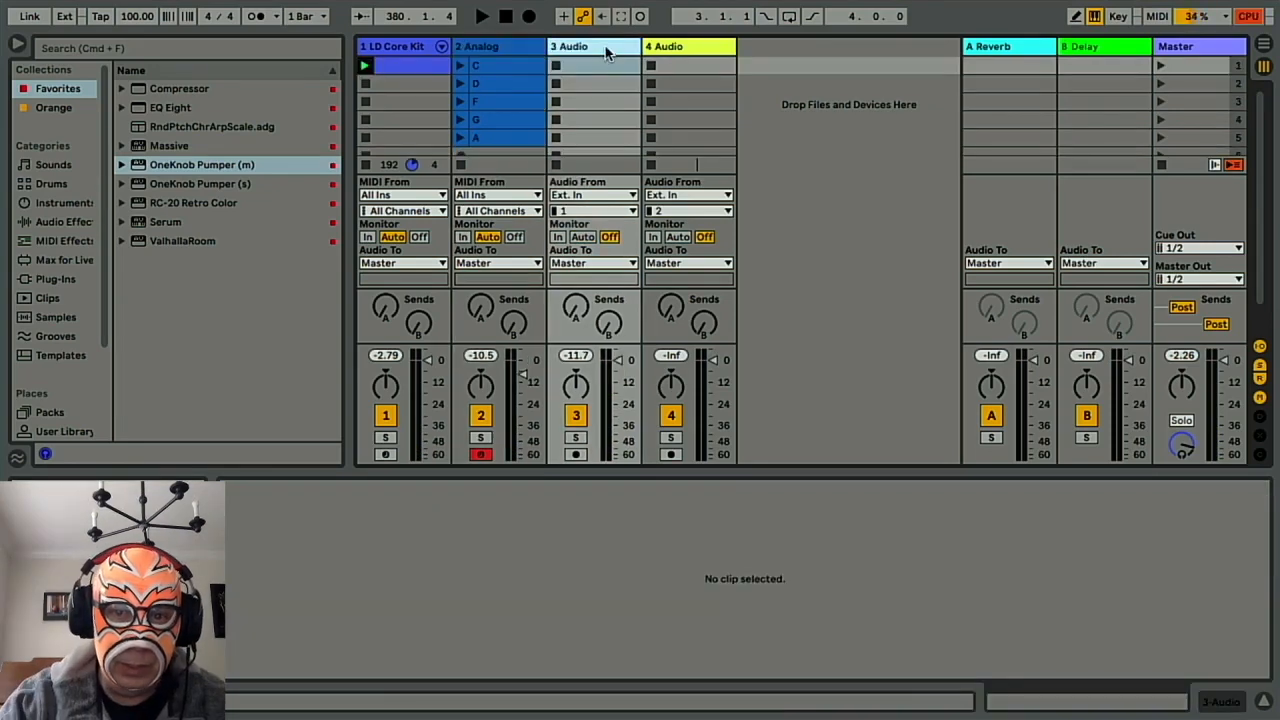
pyautogui.click(505, 50)
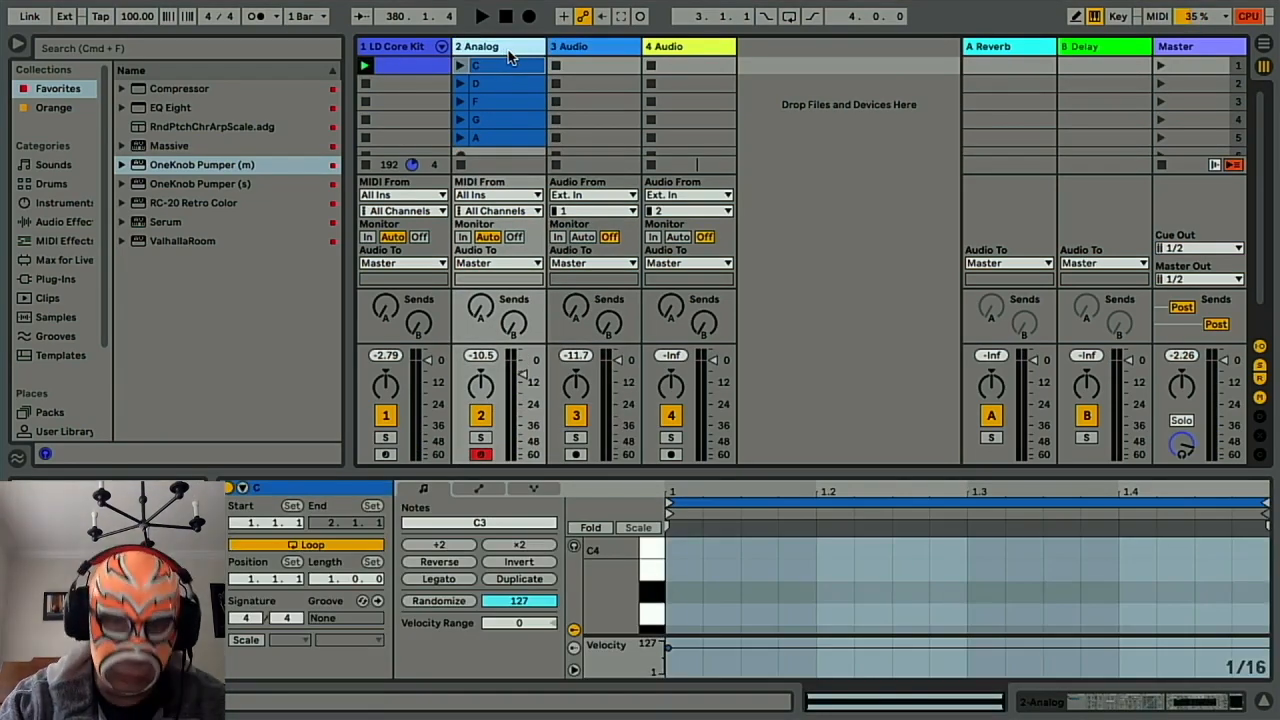
pyautogui.press('super+d')
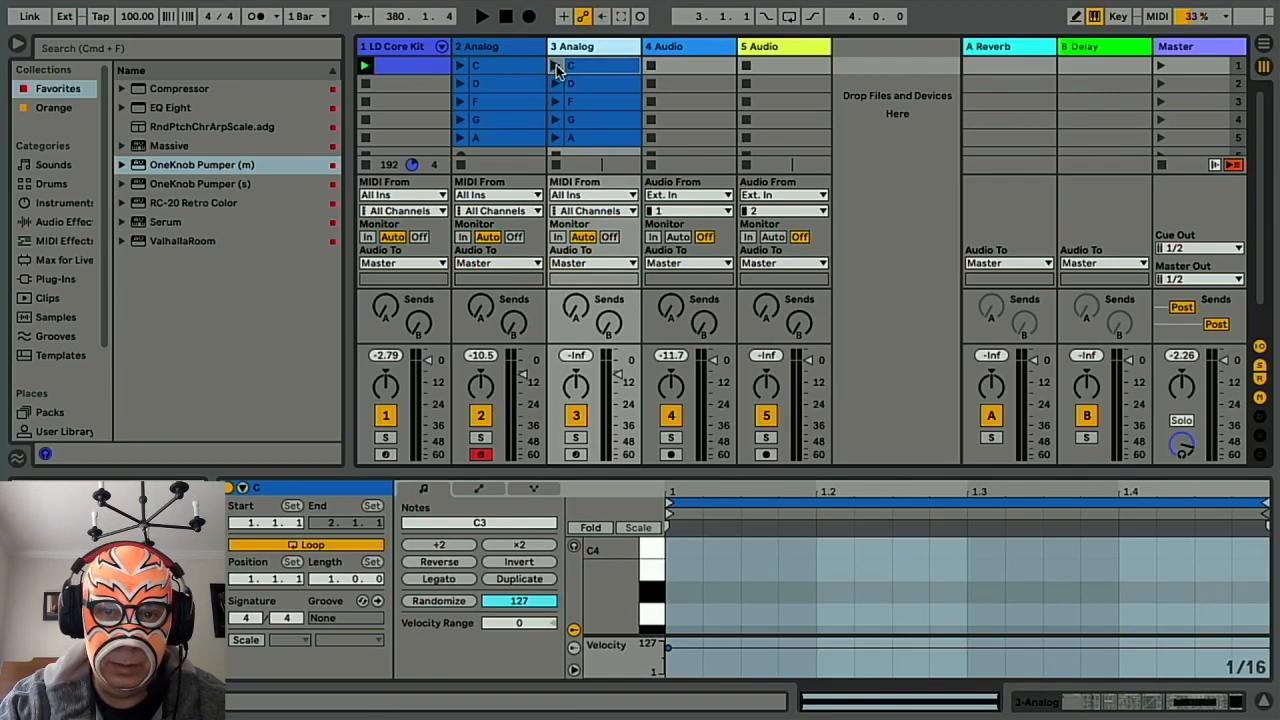
# Delete the OneKnob Pumper and the Analog instrument from the original track 2.
pyautogui.click(503, 50)
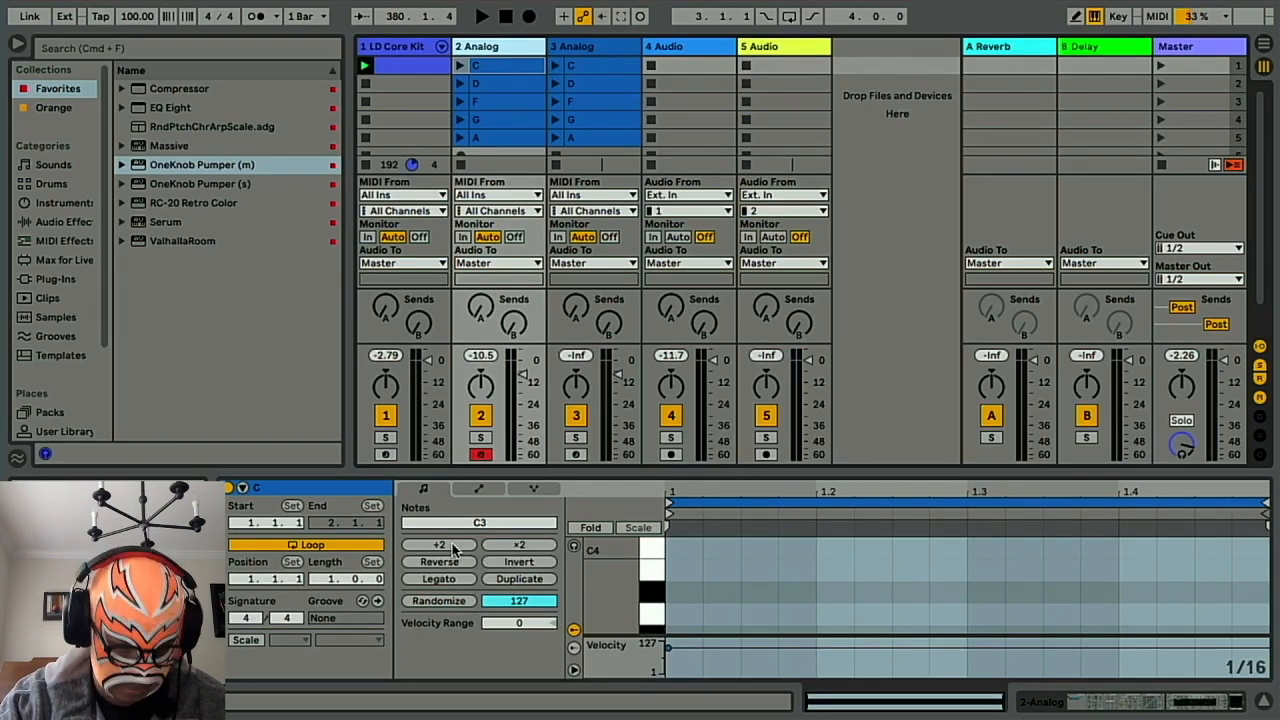
pyautogui.hotkey('shift', 'Tab')
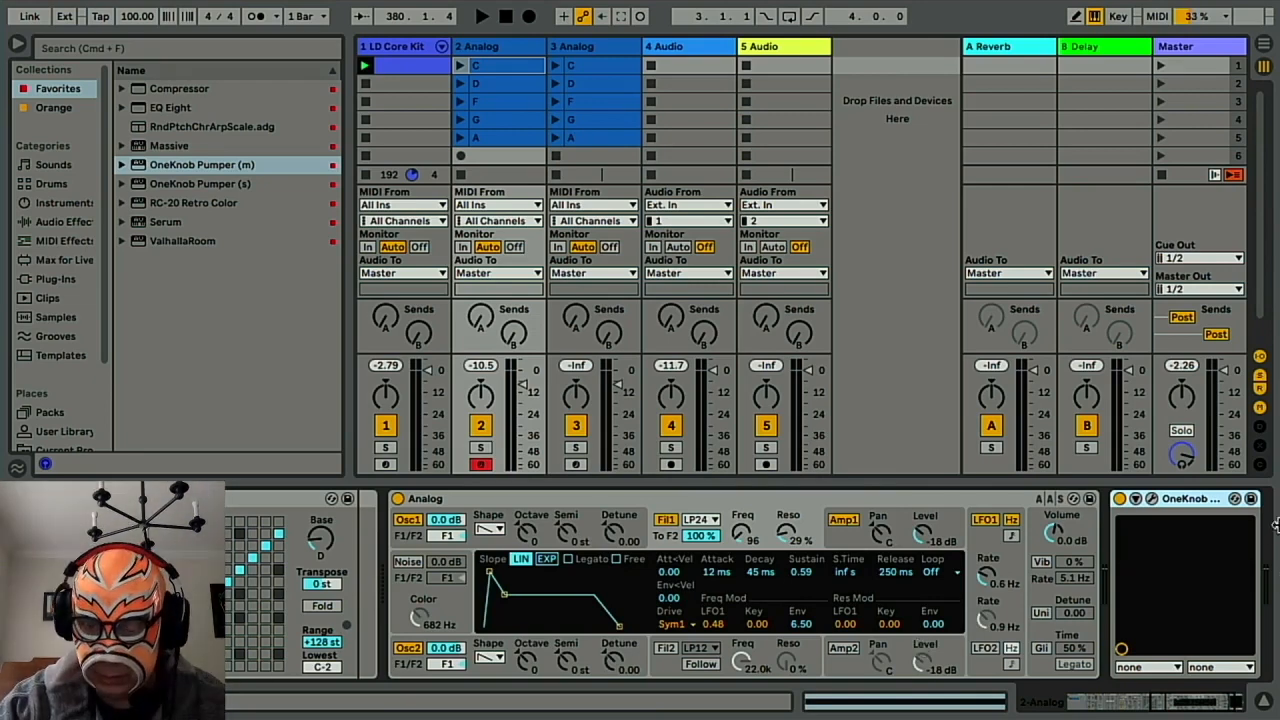
pyautogui.press('Delete')
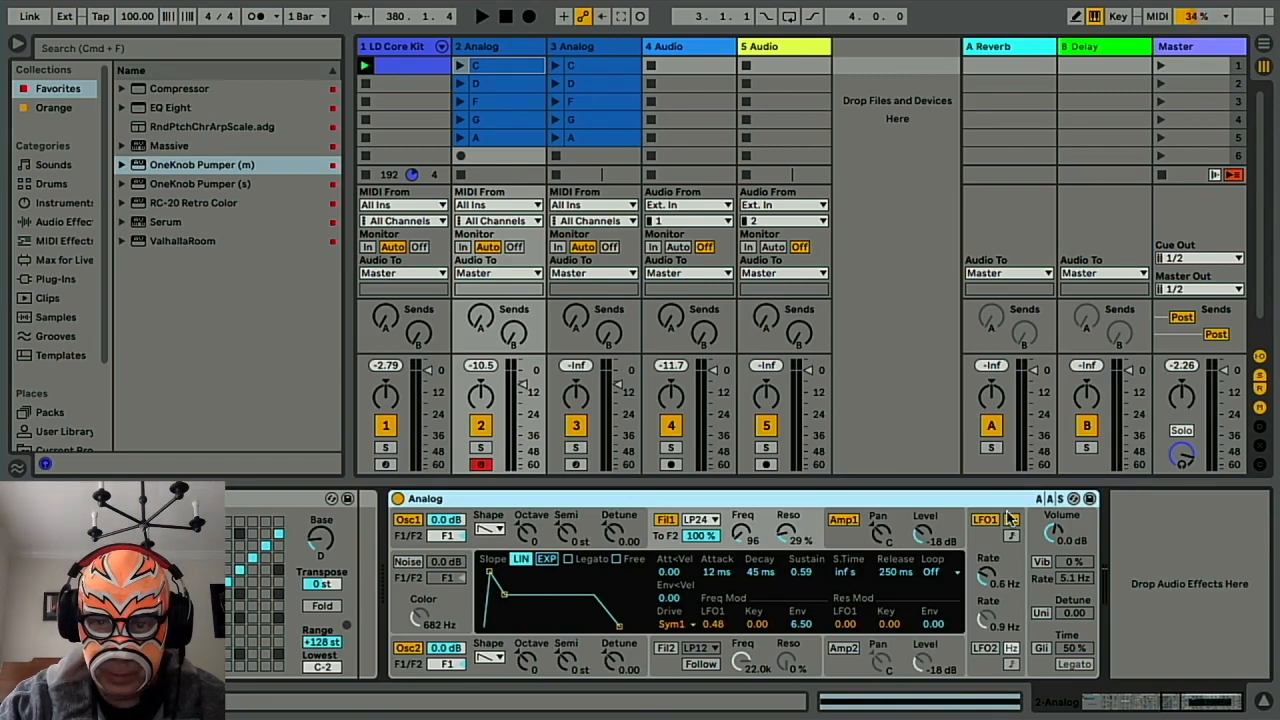
pyautogui.press('Delete')
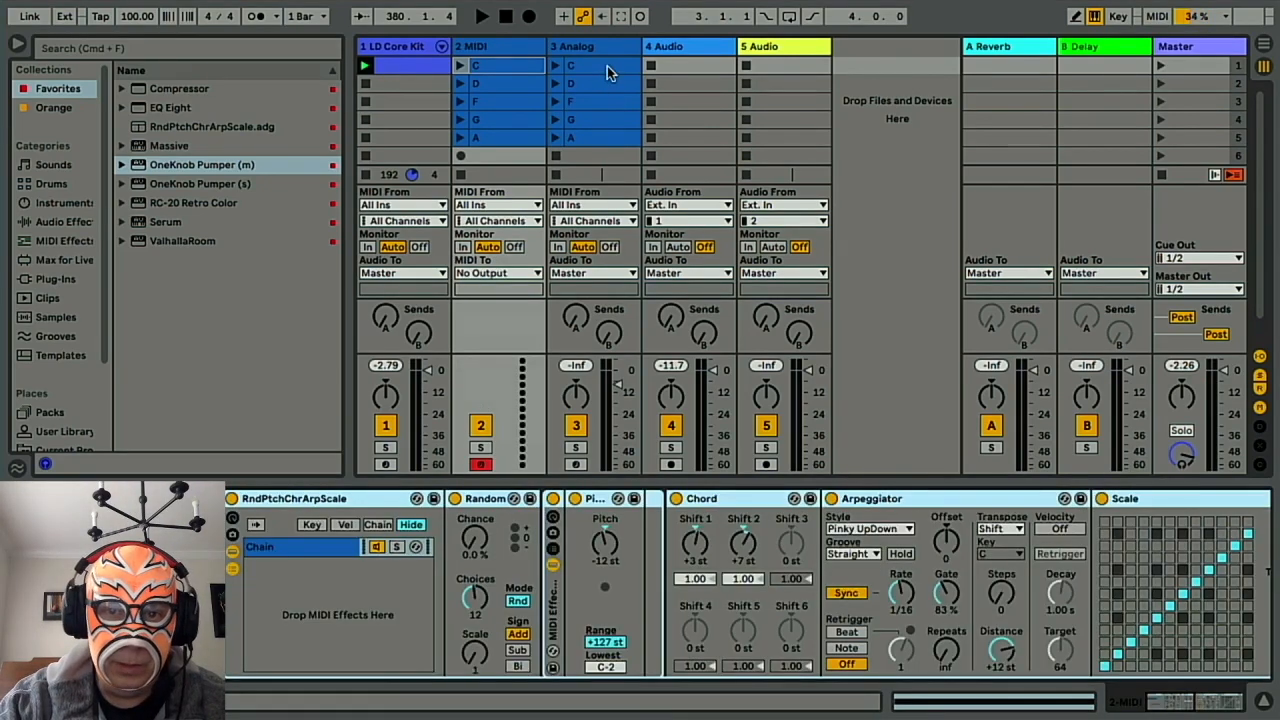
# Delete clips C through A from the duplicated Analog track and set its MIDI input to 2-MIDI.
pyautogui.click(607, 66)
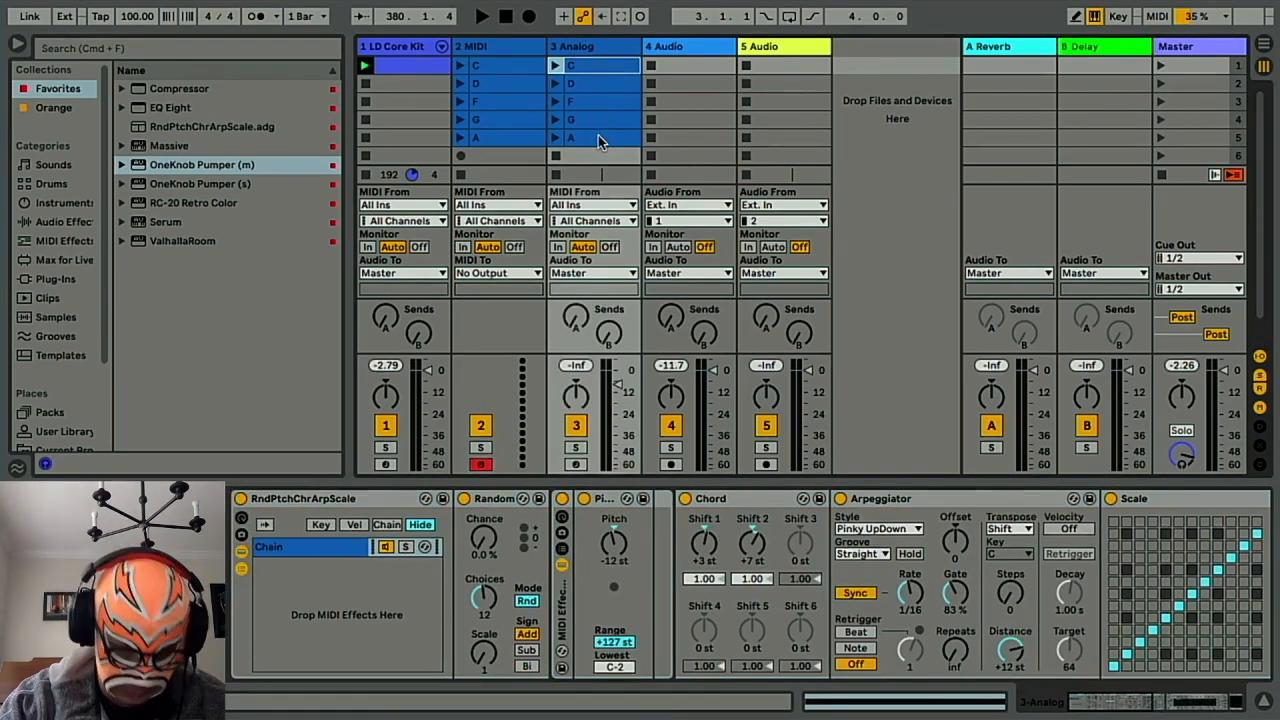
pyautogui.click(598, 136)
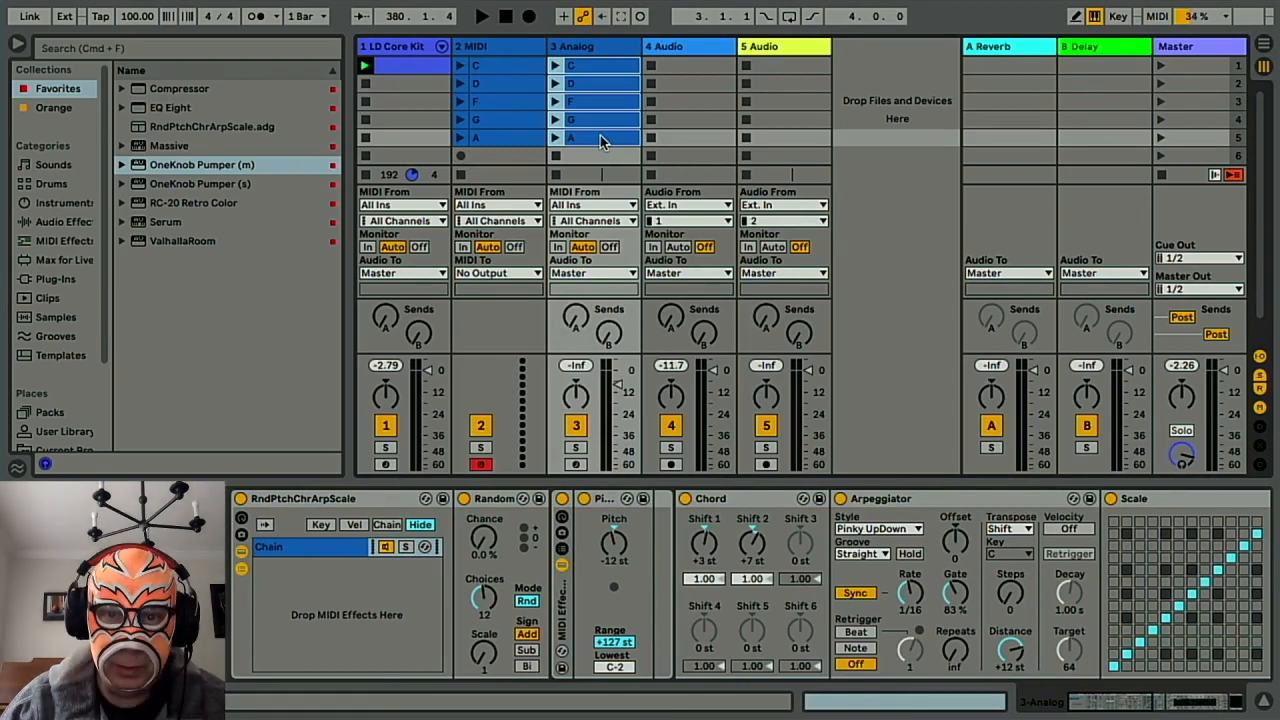
pyautogui.press('Delete')
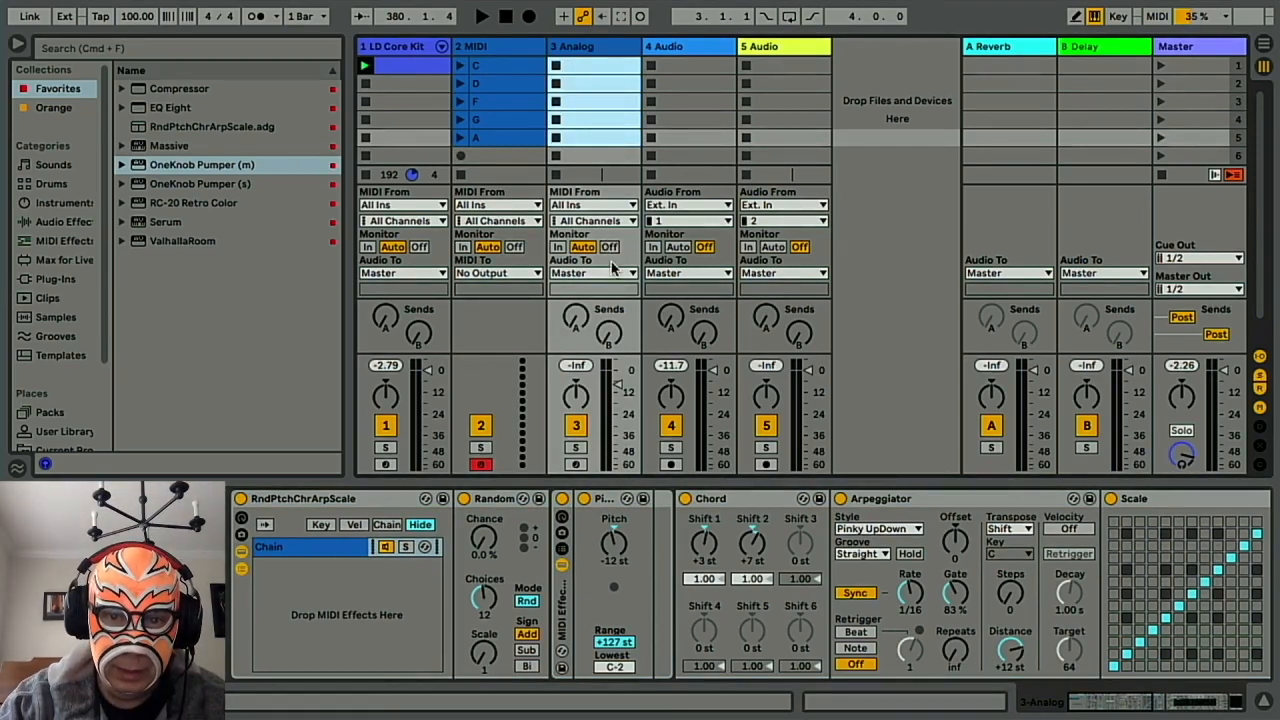
pyautogui.click(614, 205)
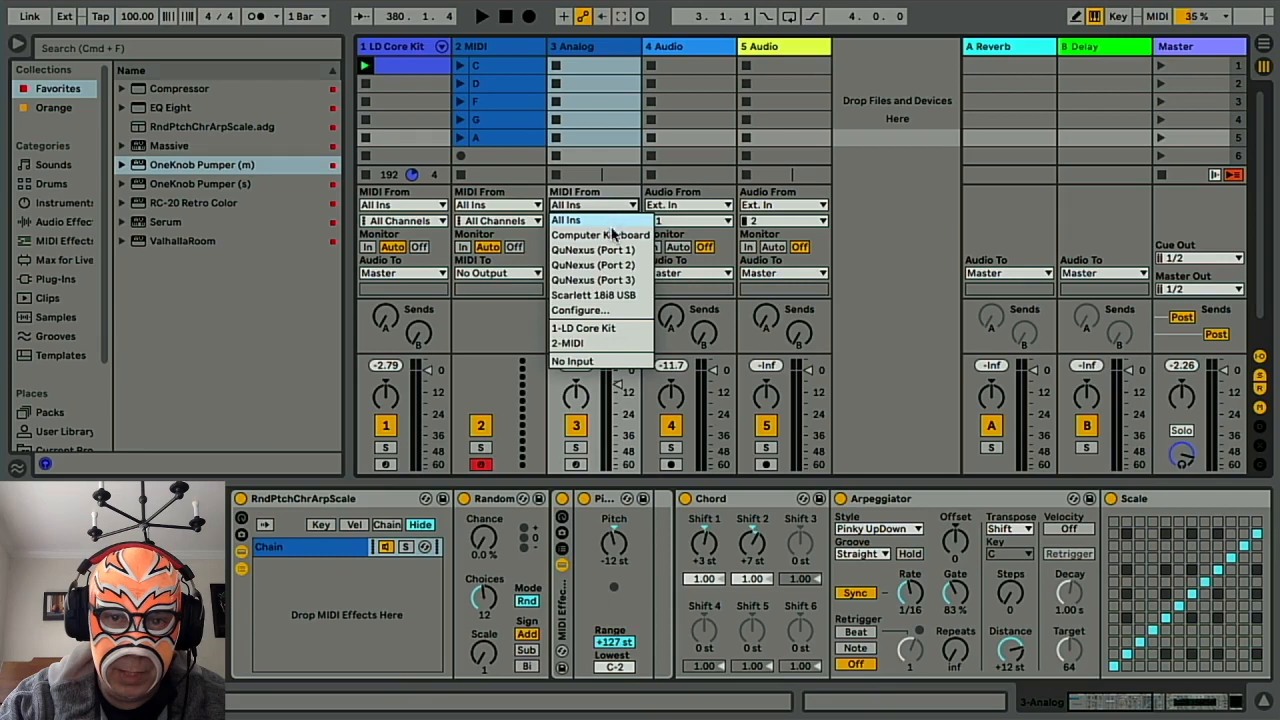
pyautogui.click(596, 344)
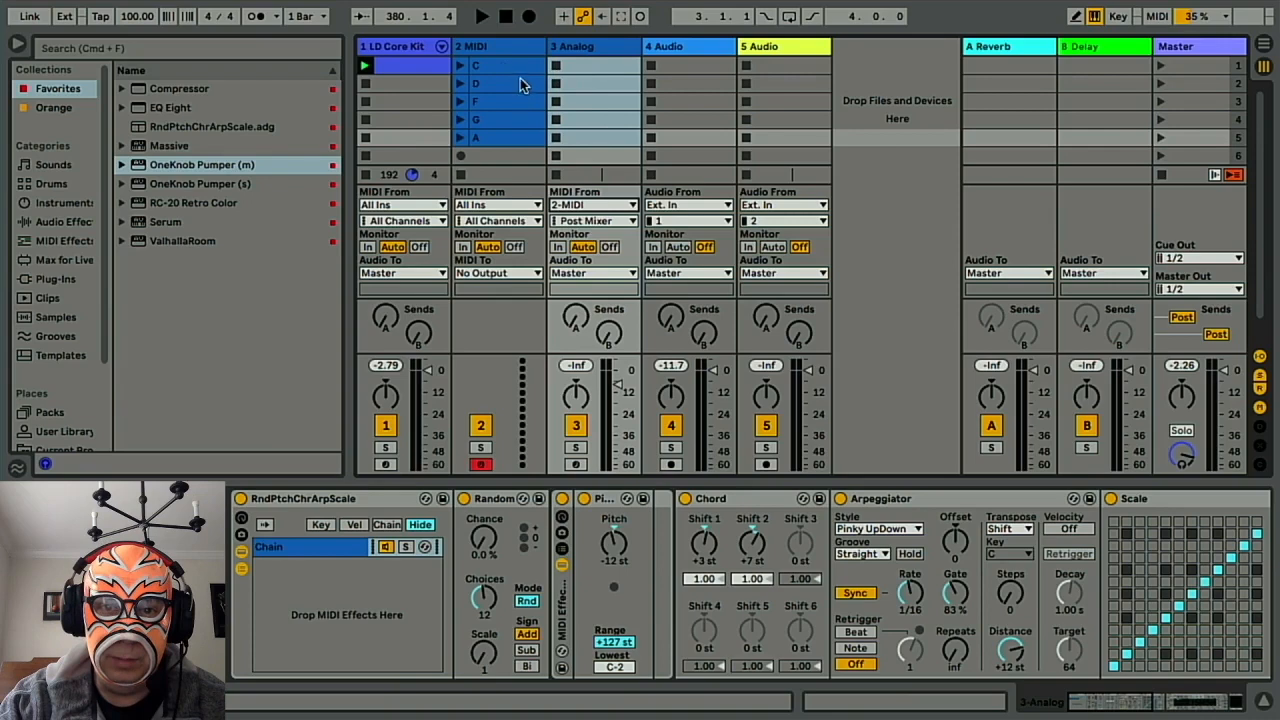
# Delete the RndPtchChrArpScale rack from the 2 MIDI track.
pyautogui.scroll(-1, 511, 55)
pyautogui.click(511, 52)
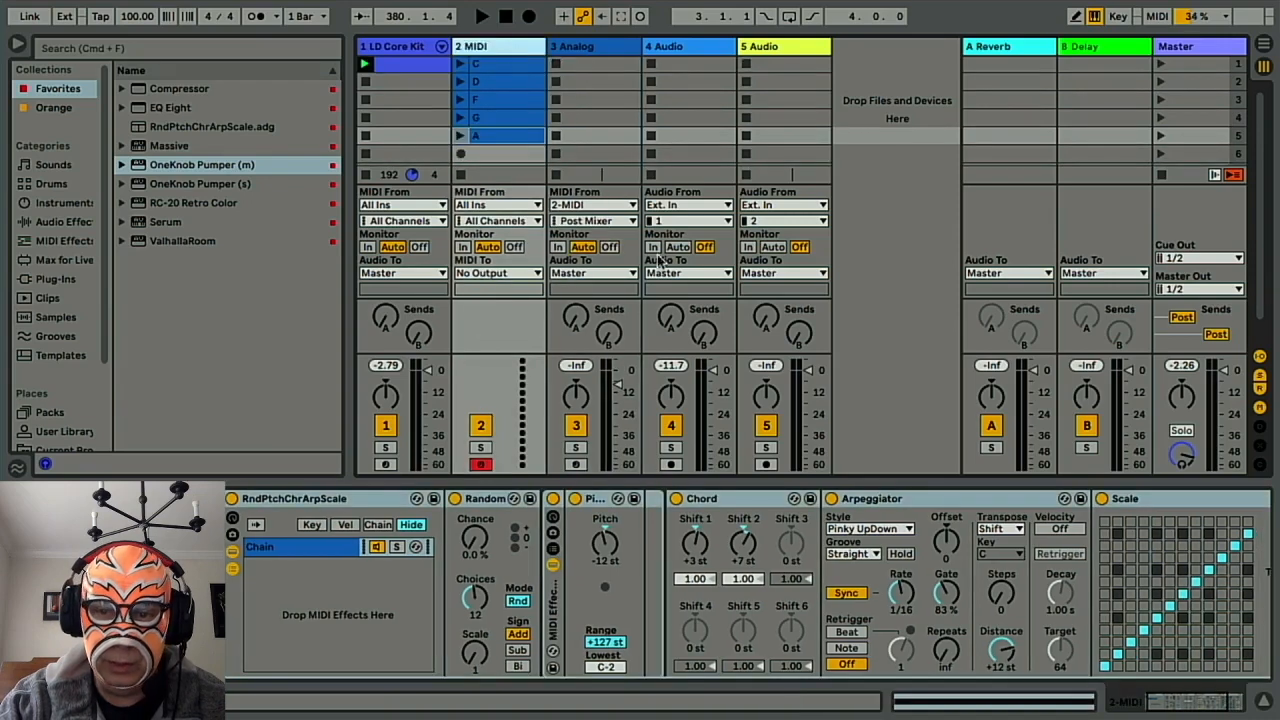
pyautogui.click(921, 505)
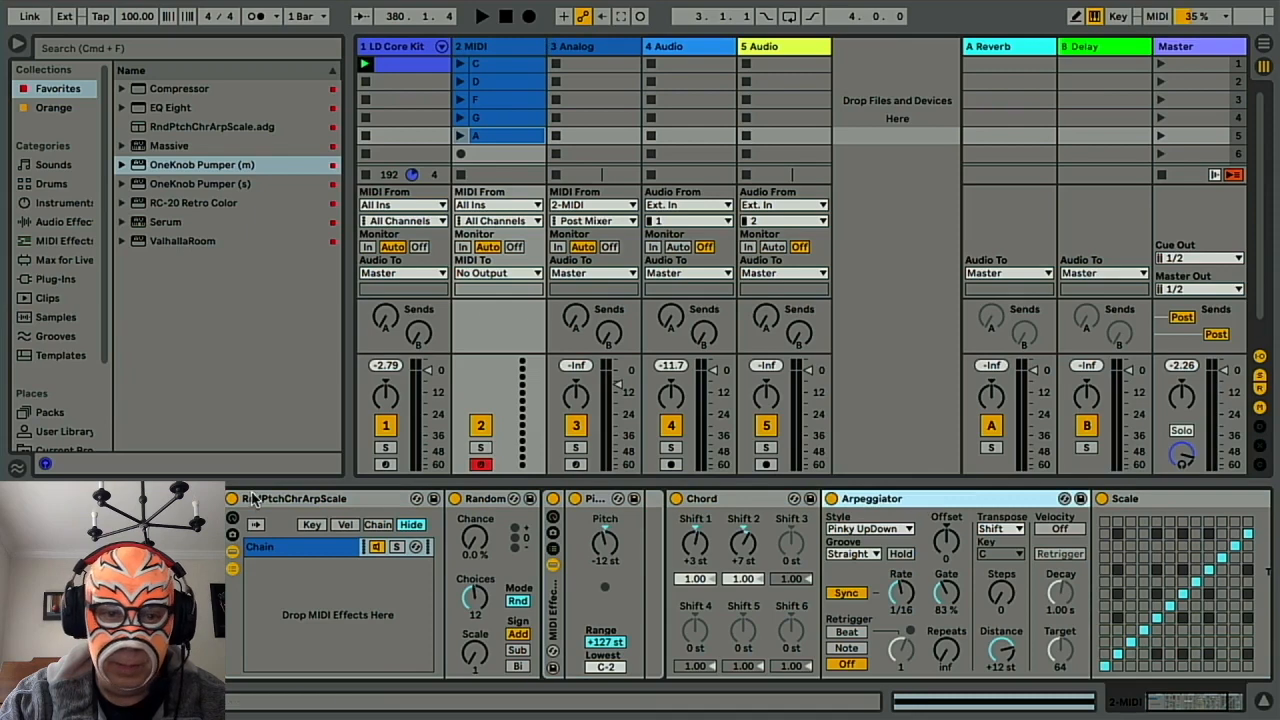
pyautogui.click(254, 500)
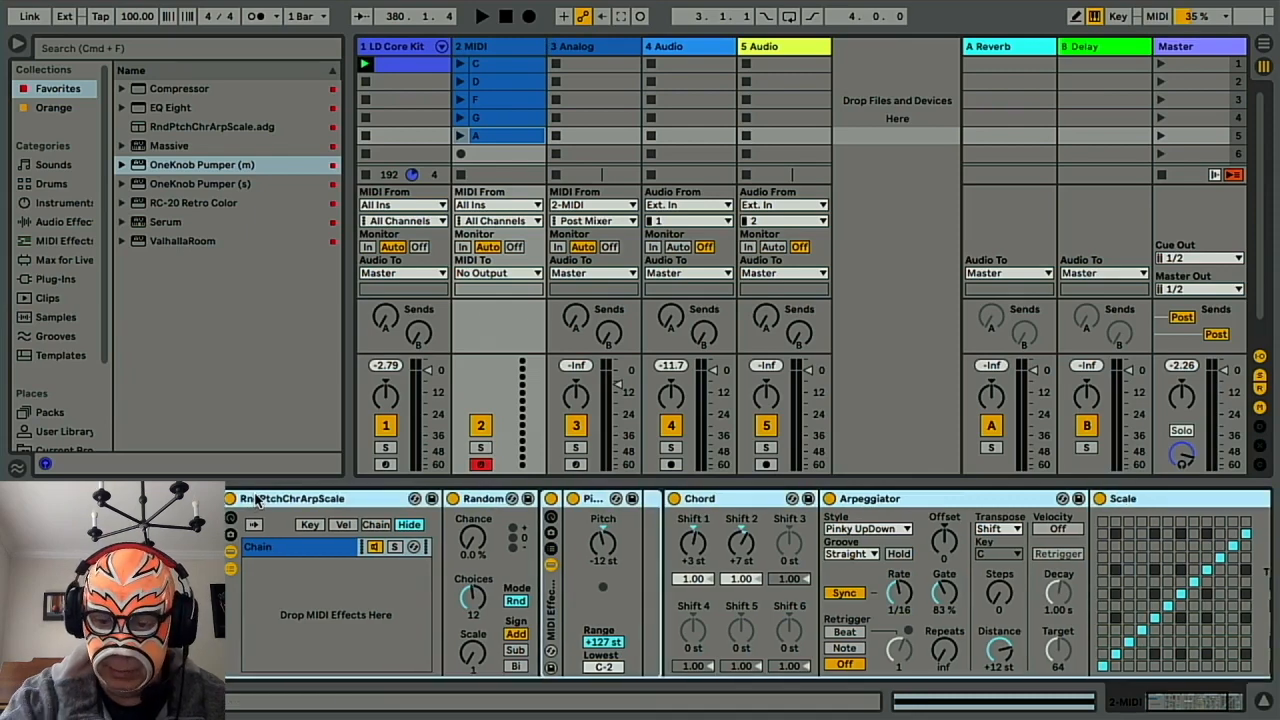
pyautogui.press('Delete')
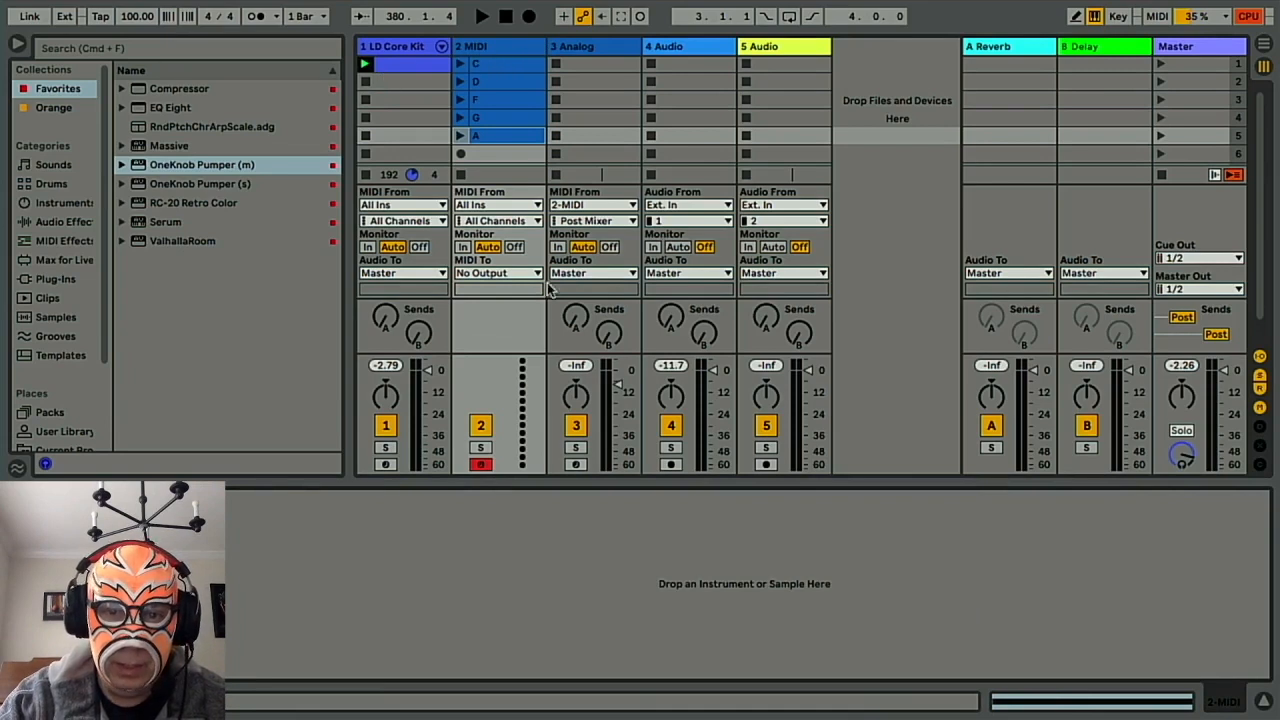
# Set the 3 Analog track's monitoring to In and review its device chain through to the OneKnob plug-in.
pyautogui.click(558, 248)
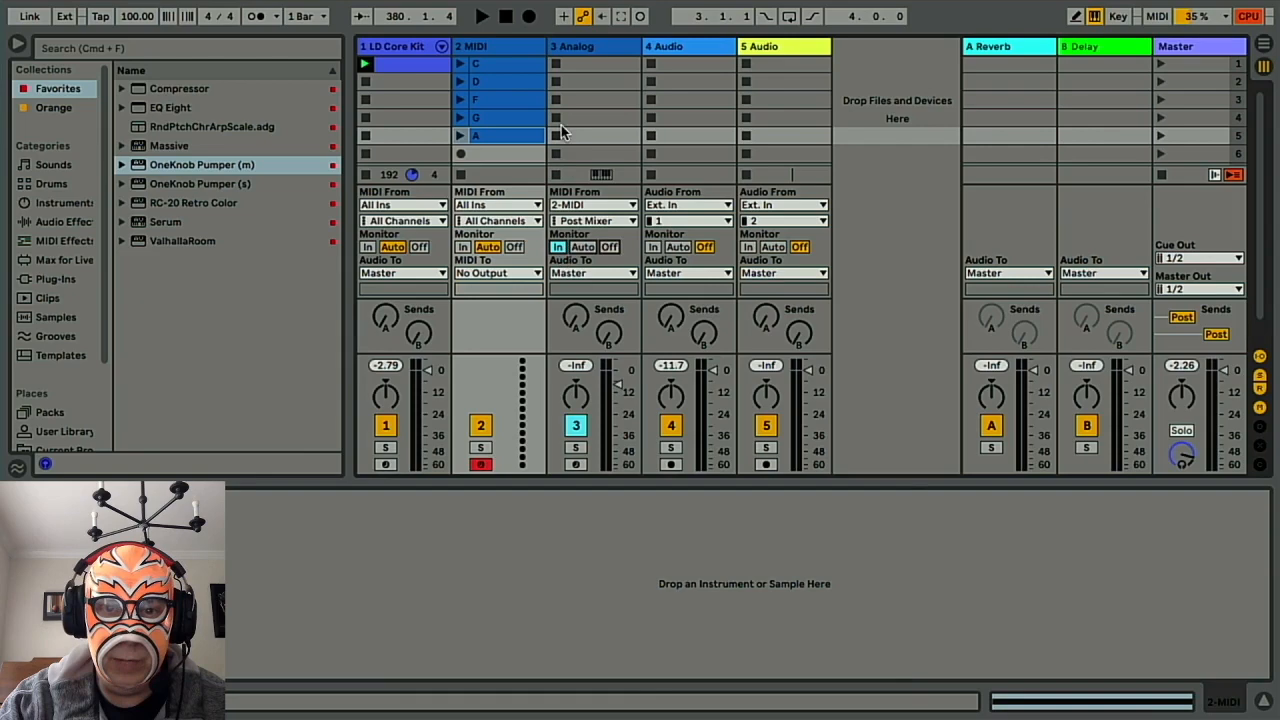
pyautogui.click(604, 50)
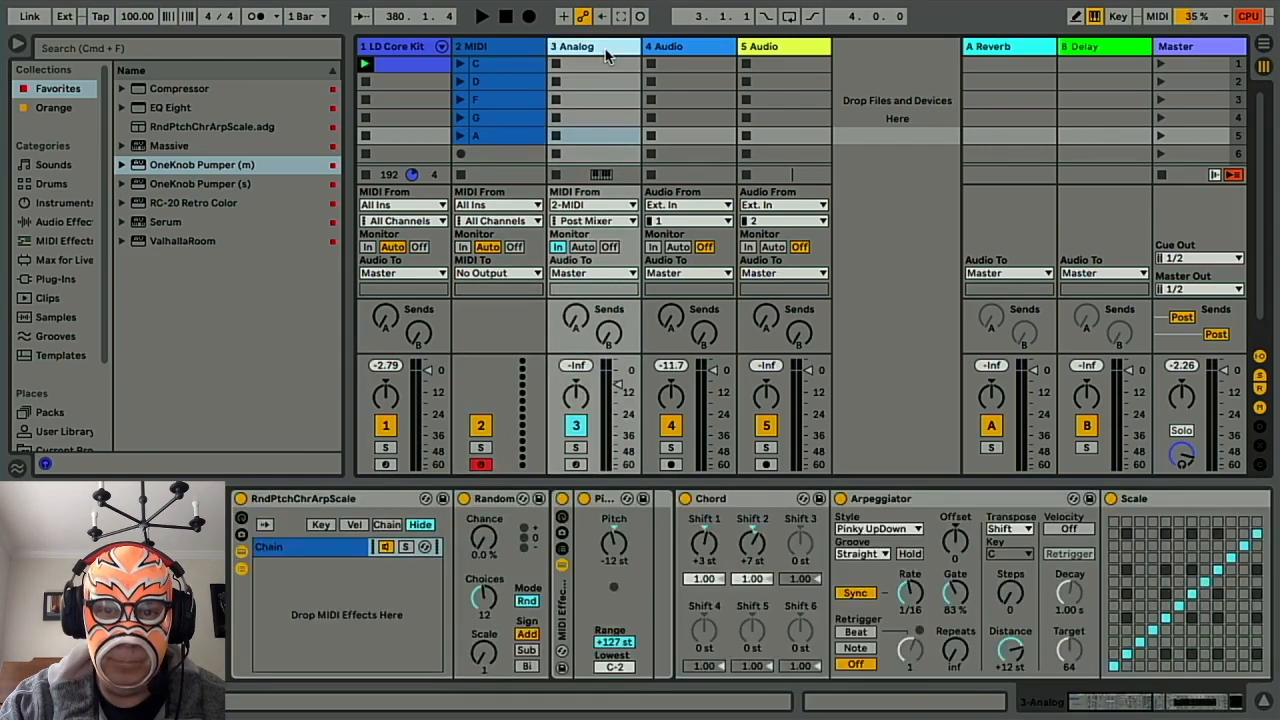
pyautogui.hscroll(10, 600, 584)
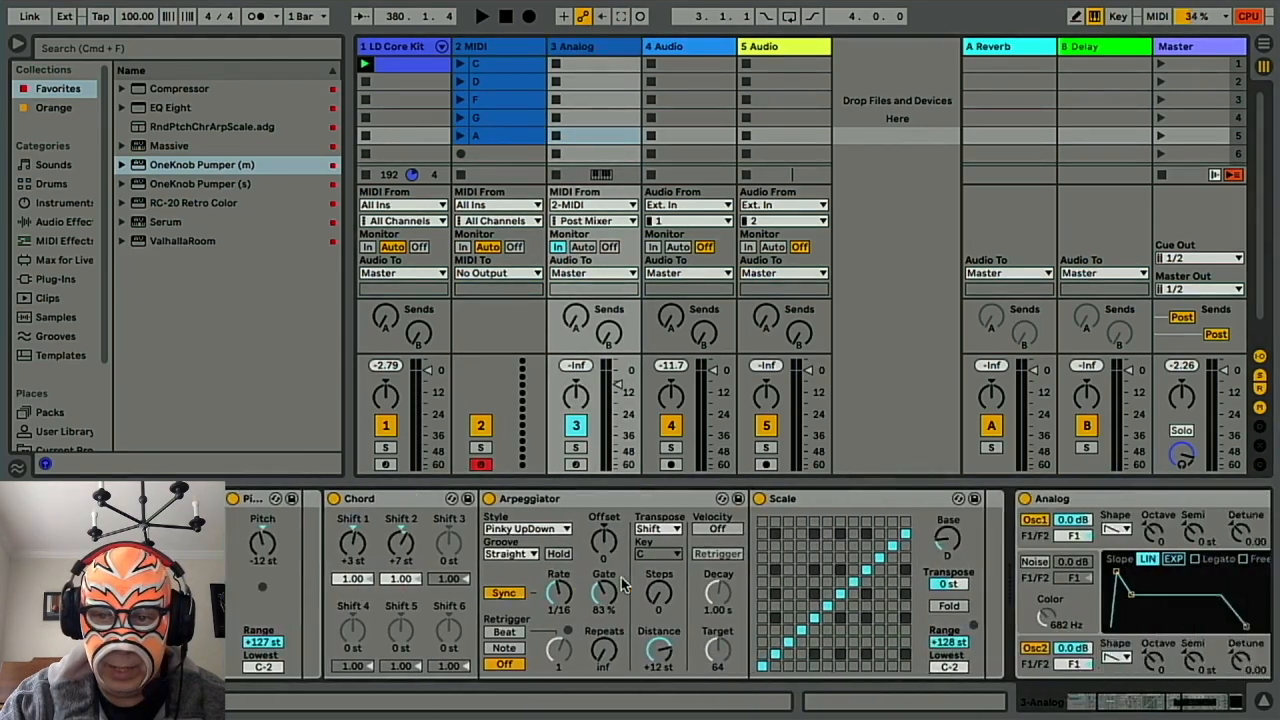
pyautogui.hscroll(1, 622, 583)
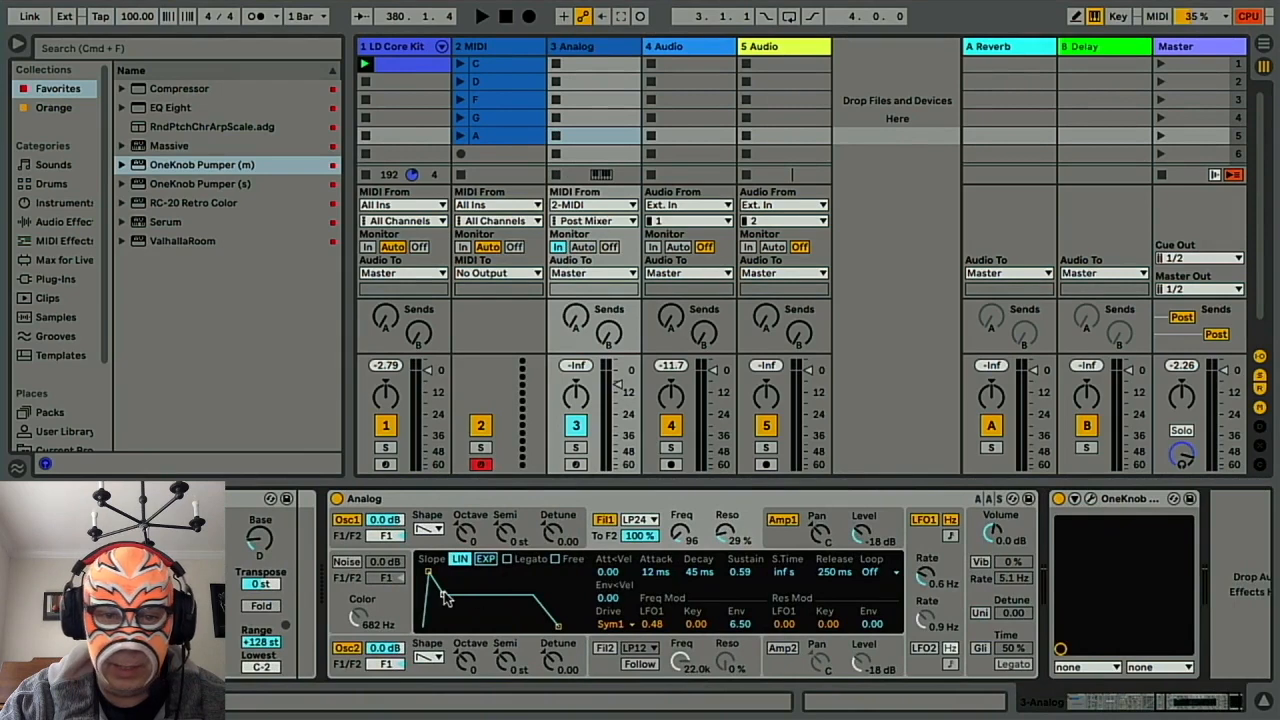
# Launch clip C on the 2 MIDI track and bring up the 3 Analog track's device chain.
pyautogui.hscroll(2, 483, 597)
pyautogui.hscroll(-1, 493, 596)
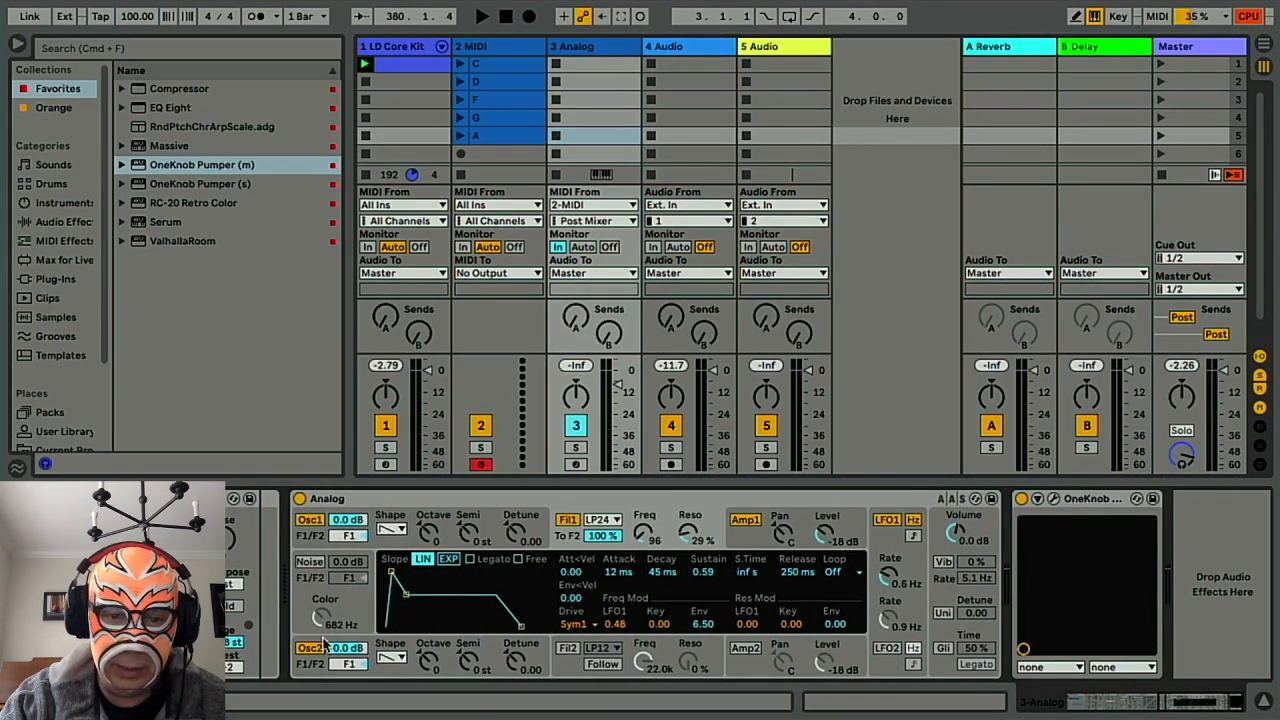
pyautogui.click(462, 66)
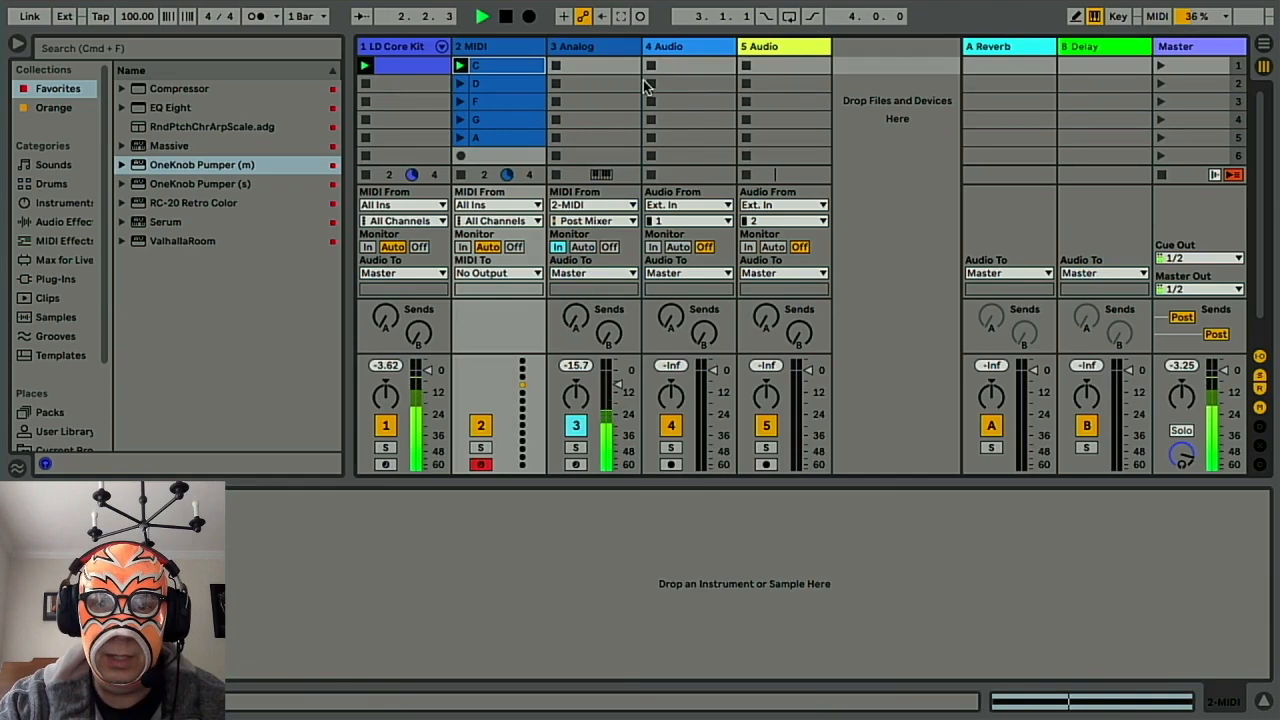
pyautogui.click(618, 47)
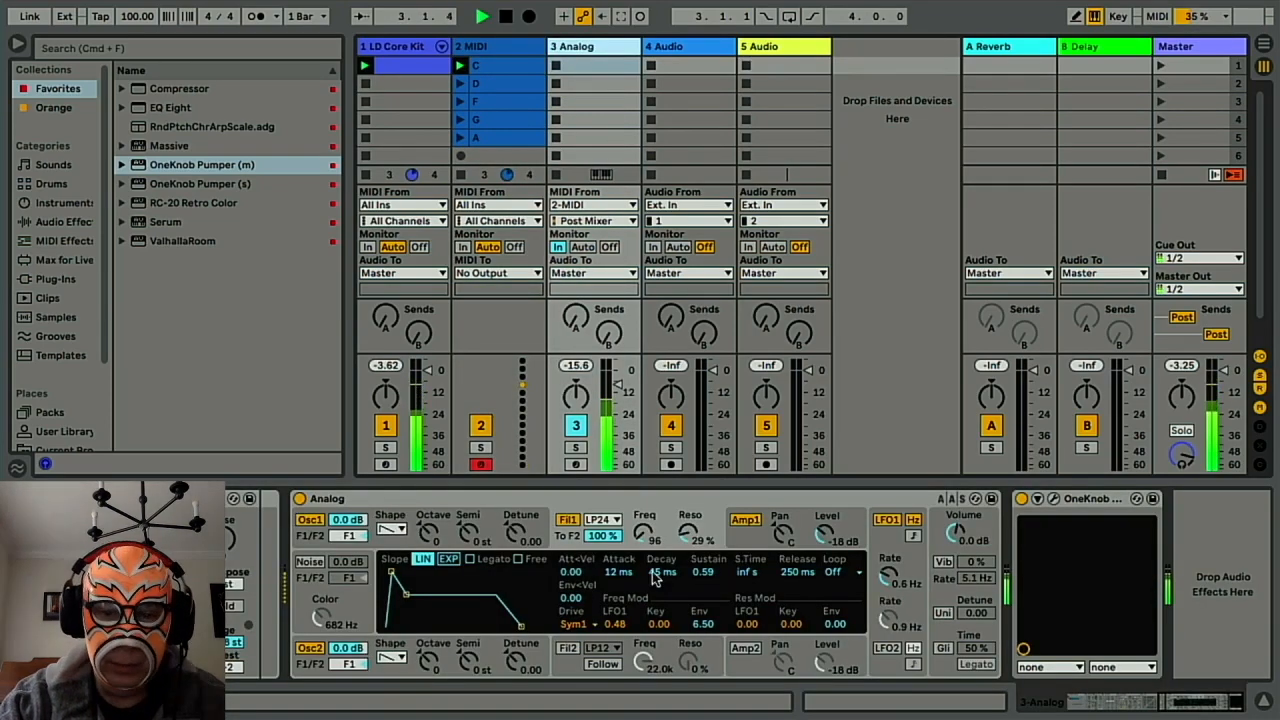
# Set Analog's Osc2 to a rectangle wave at -10 dB and octave -1, with Filter 1 frequency at 116 and envelope modulation at 8.77.
pyautogui.click(393, 658)
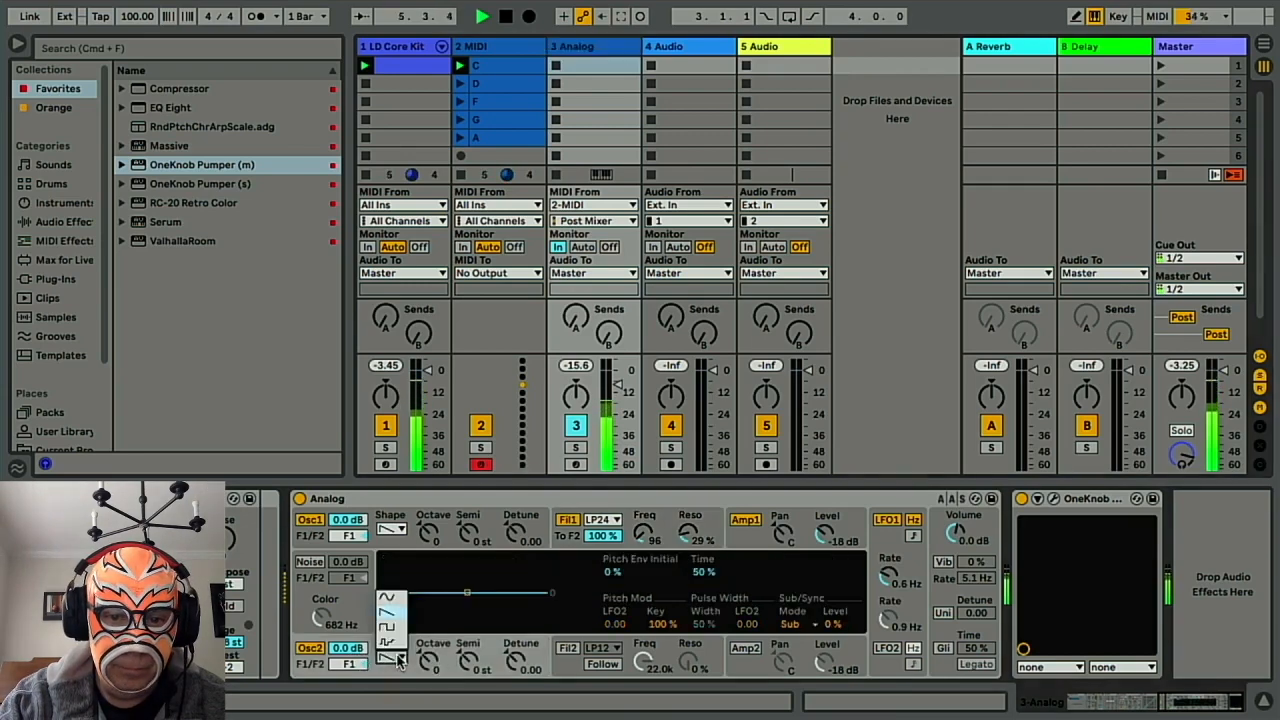
pyautogui.click(387, 626)
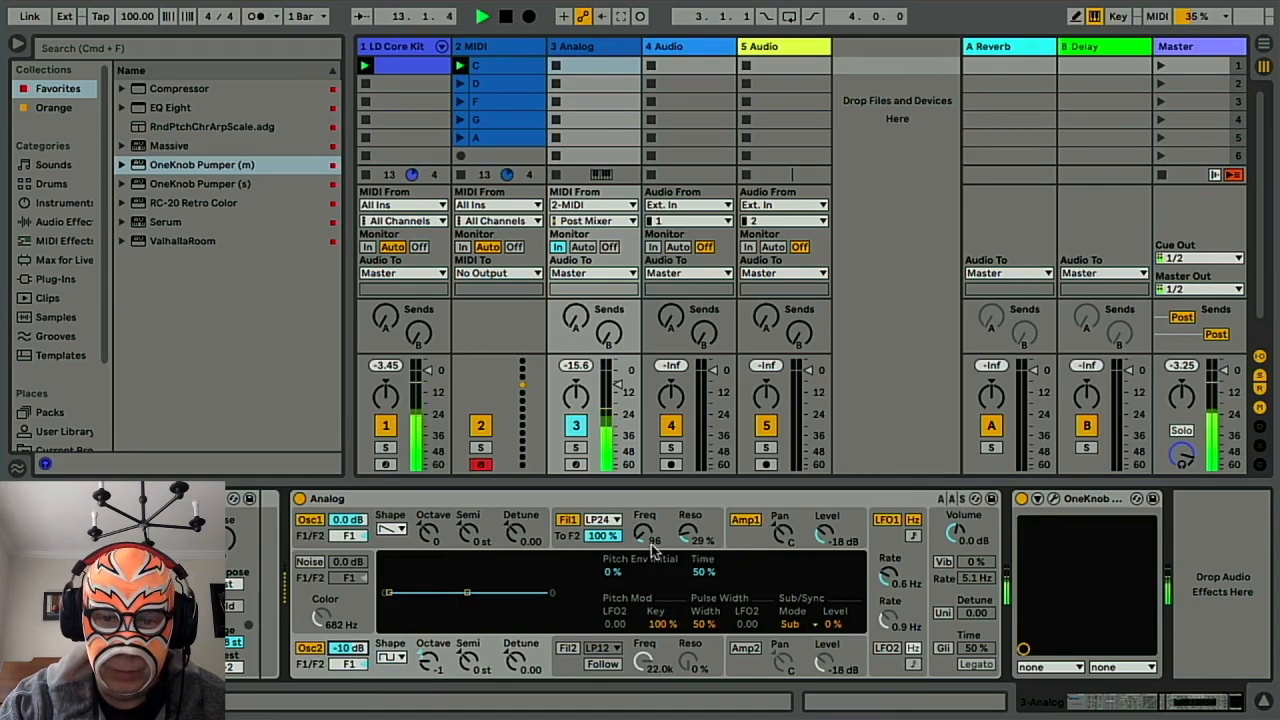
pyautogui.click(667, 524)
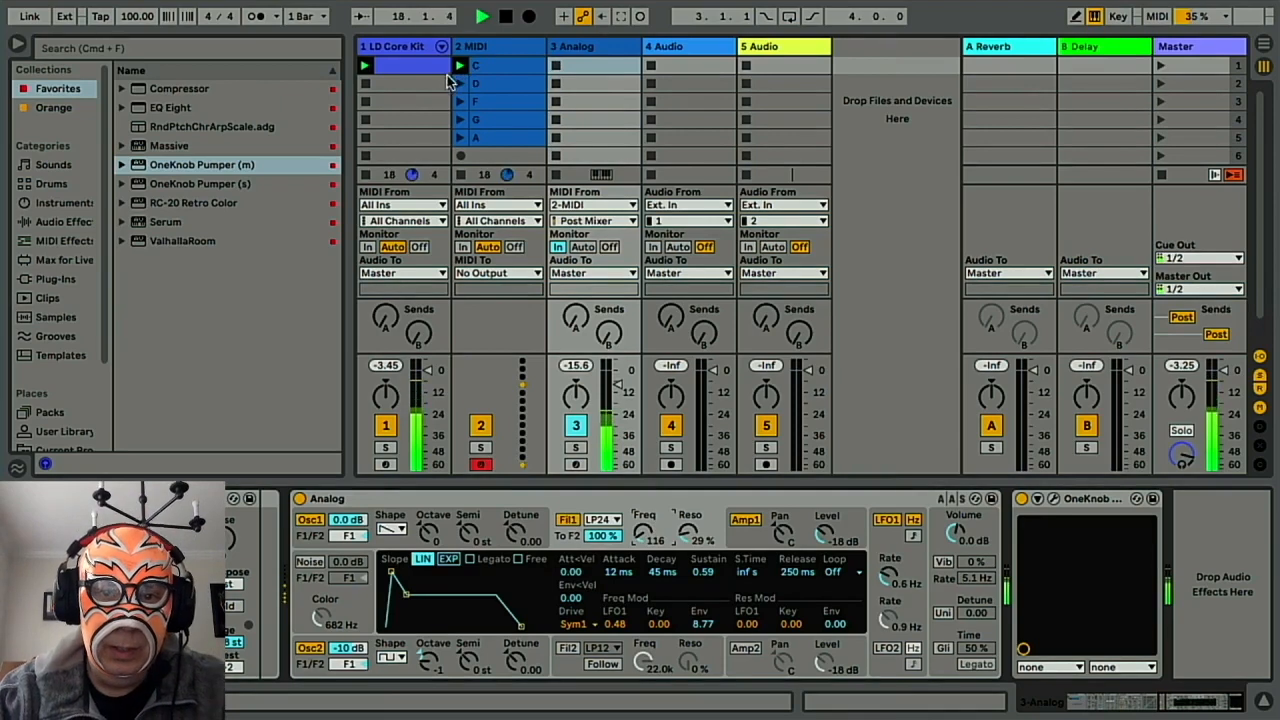
# Enable follow actions for clips C through A on the 2 MIDI track, with Any as the first action.
pyautogui.click(505, 67)
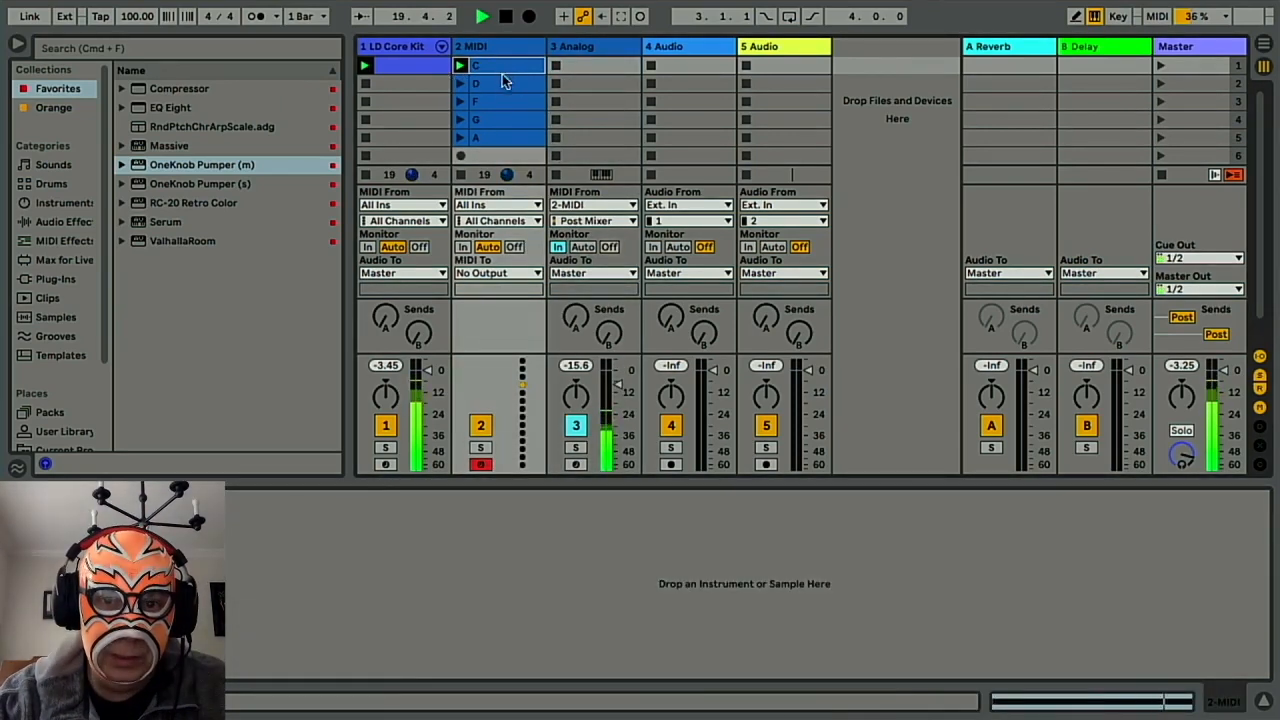
pyautogui.click(507, 136)
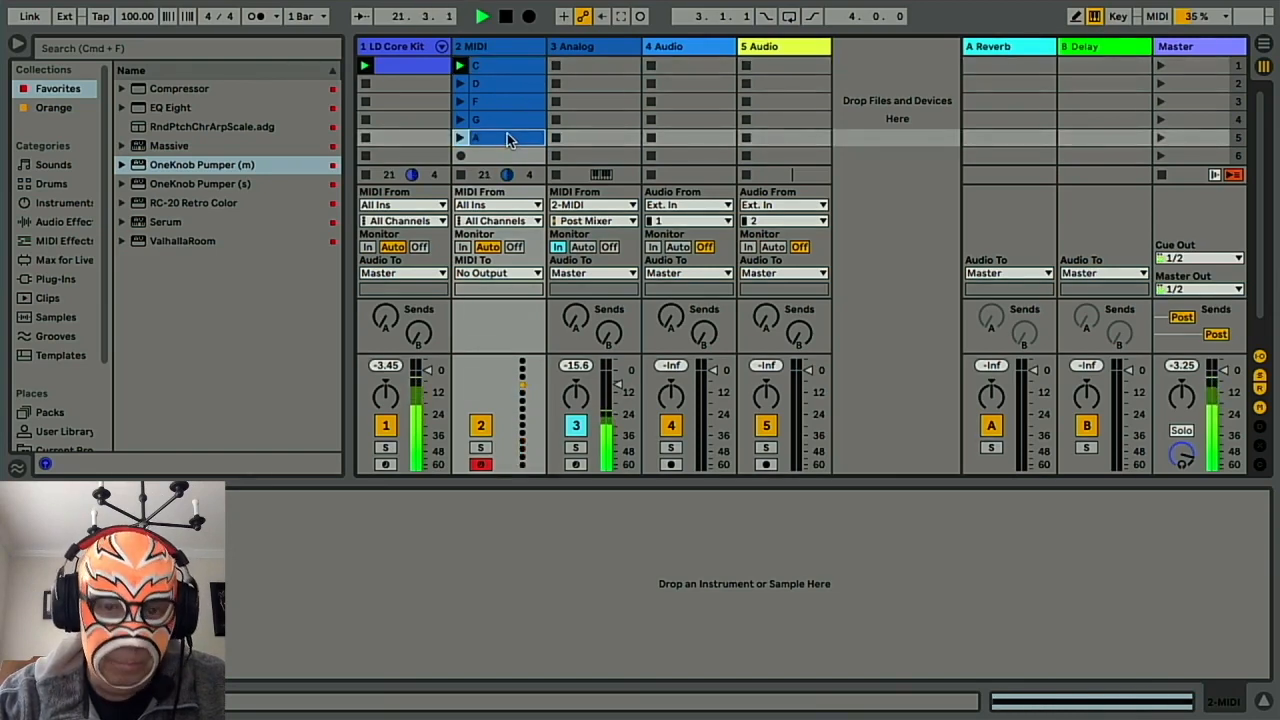
pyautogui.keyDown('shift'); pyautogui.click(509, 67); pyautogui.keyUp('shift')
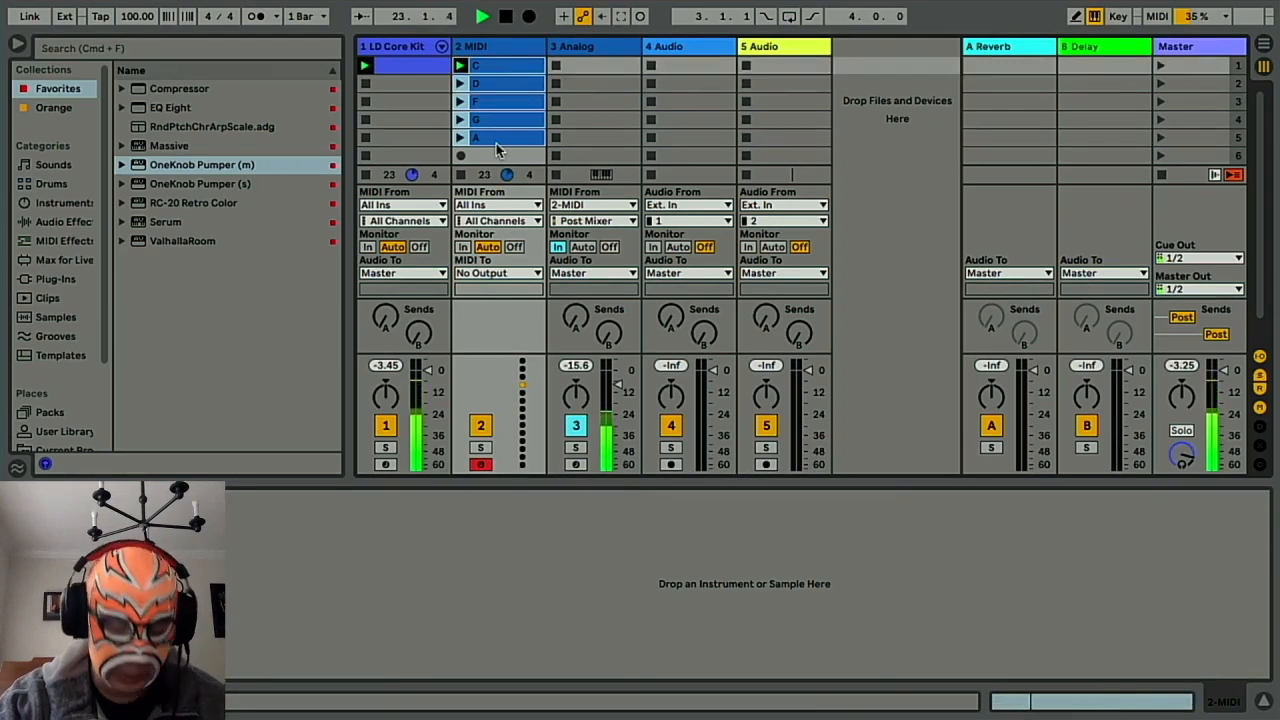
pyautogui.hotkey('shift', 'Tab')
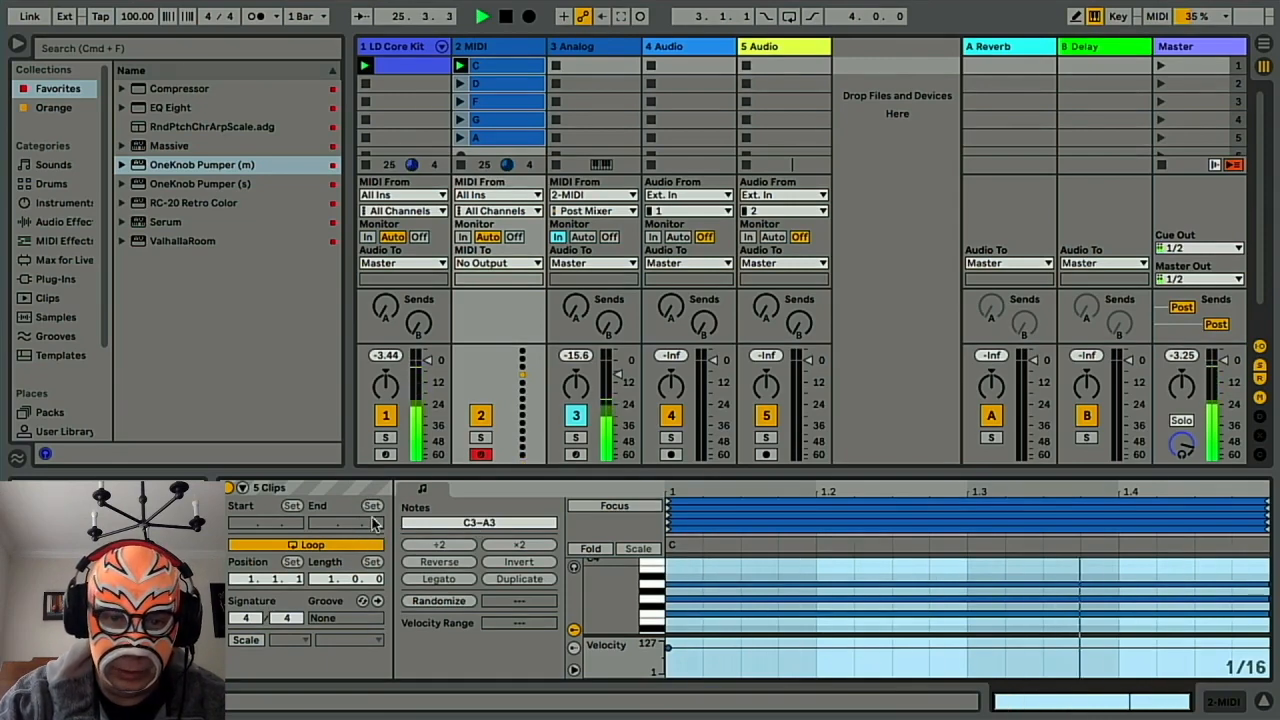
pyautogui.click(242, 487)
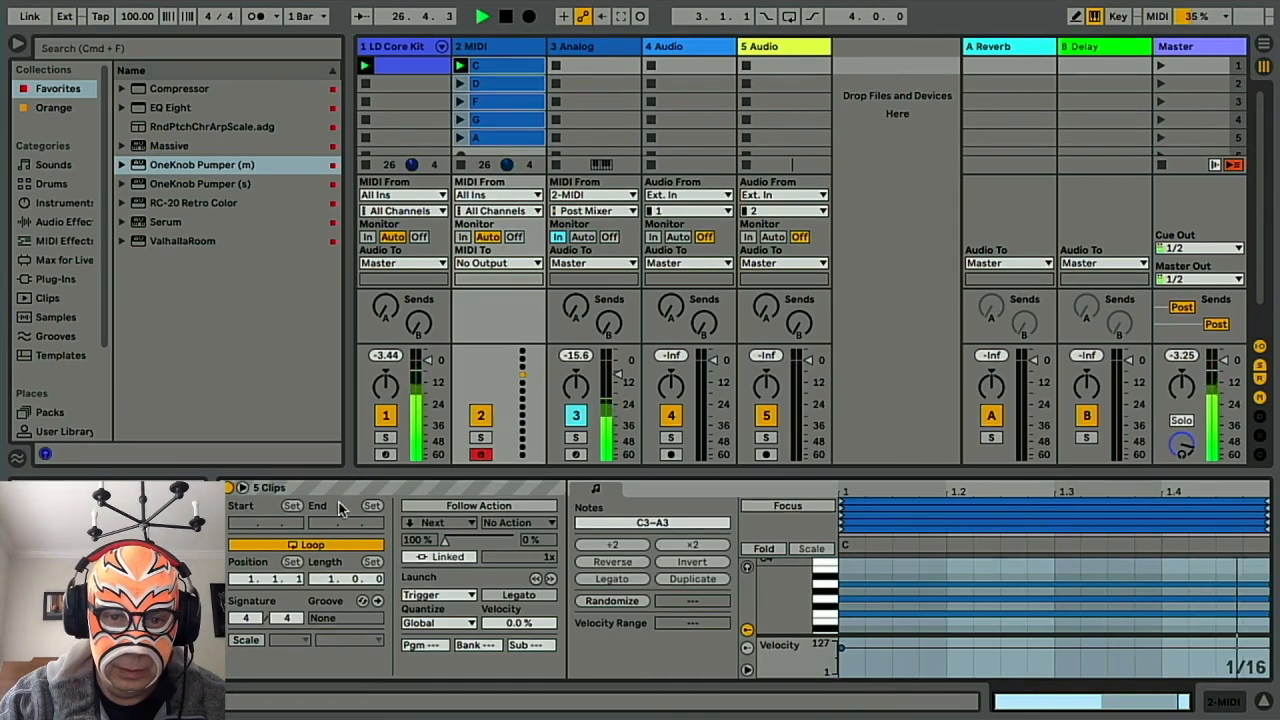
pyautogui.click(477, 508)
pyautogui.click(466, 523)
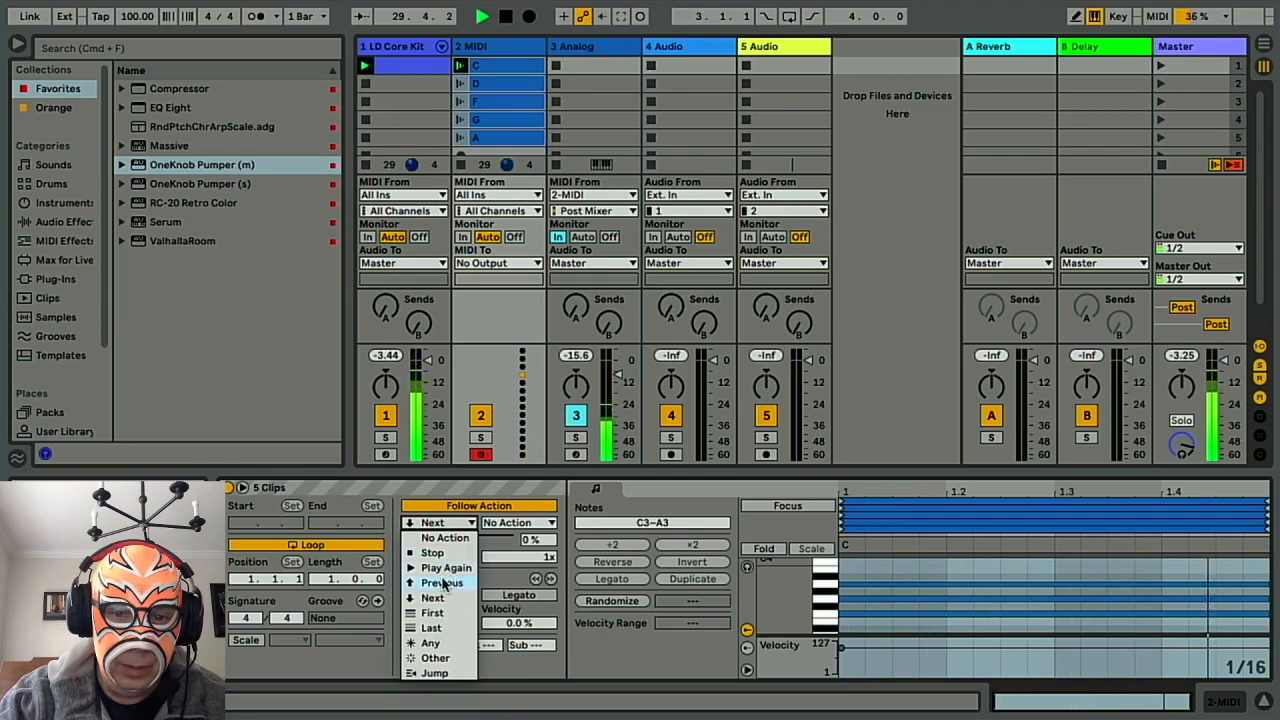
pyautogui.click(433, 644)
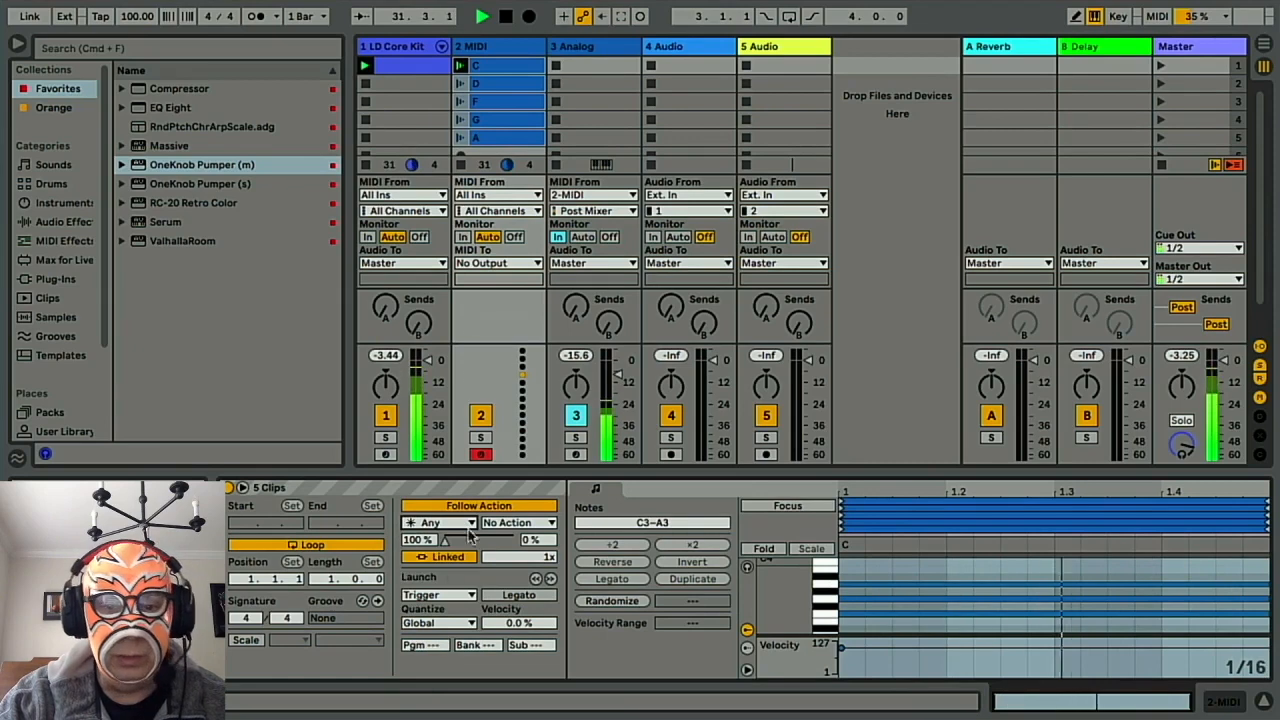
# Set the five clips' second follow action to Play Again, with chances of 57 % for Any and 43 % for Play Again.
pyautogui.click(519, 524)
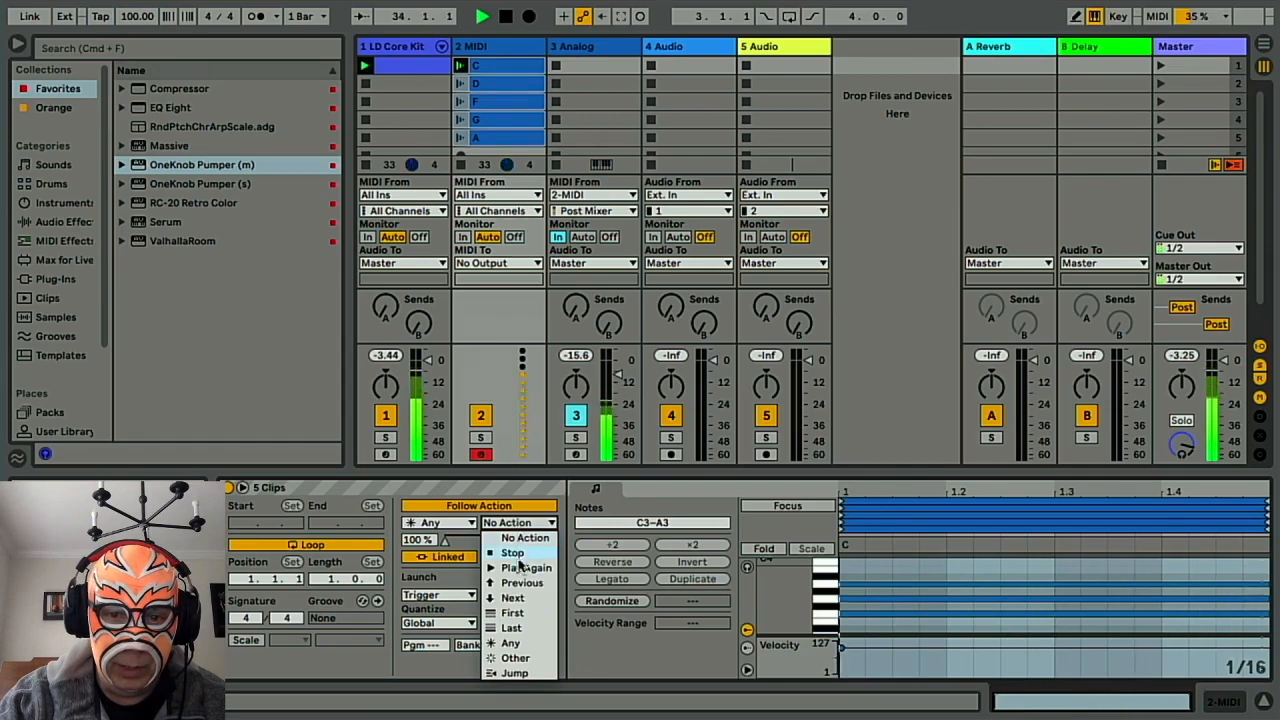
pyautogui.click(520, 567)
pyautogui.moveTo(446, 541); pyautogui.dragTo(474, 541)
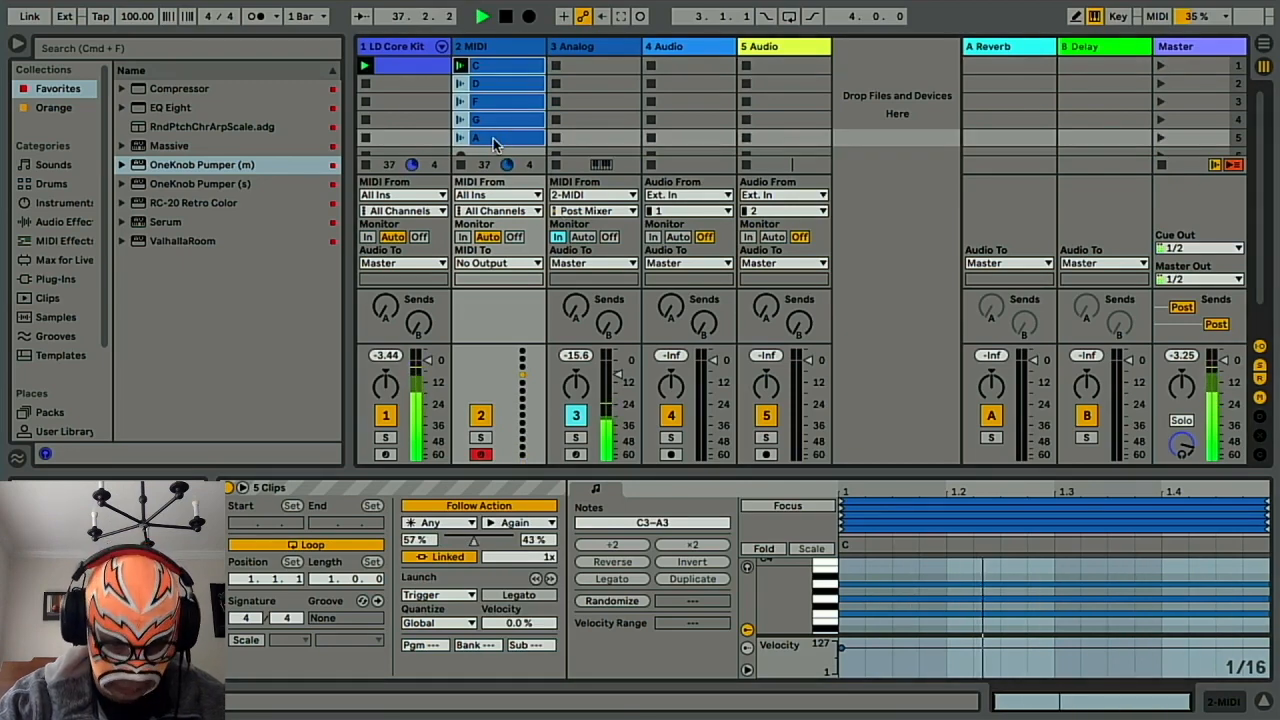
# Delete the duplicate copies of clips C through A below the originals on the 2 MIDI track.
pyautogui.scroll(-3, 495, 140)
pyautogui.scroll(-1, 508, 147)
pyautogui.scroll(2, 508, 145)
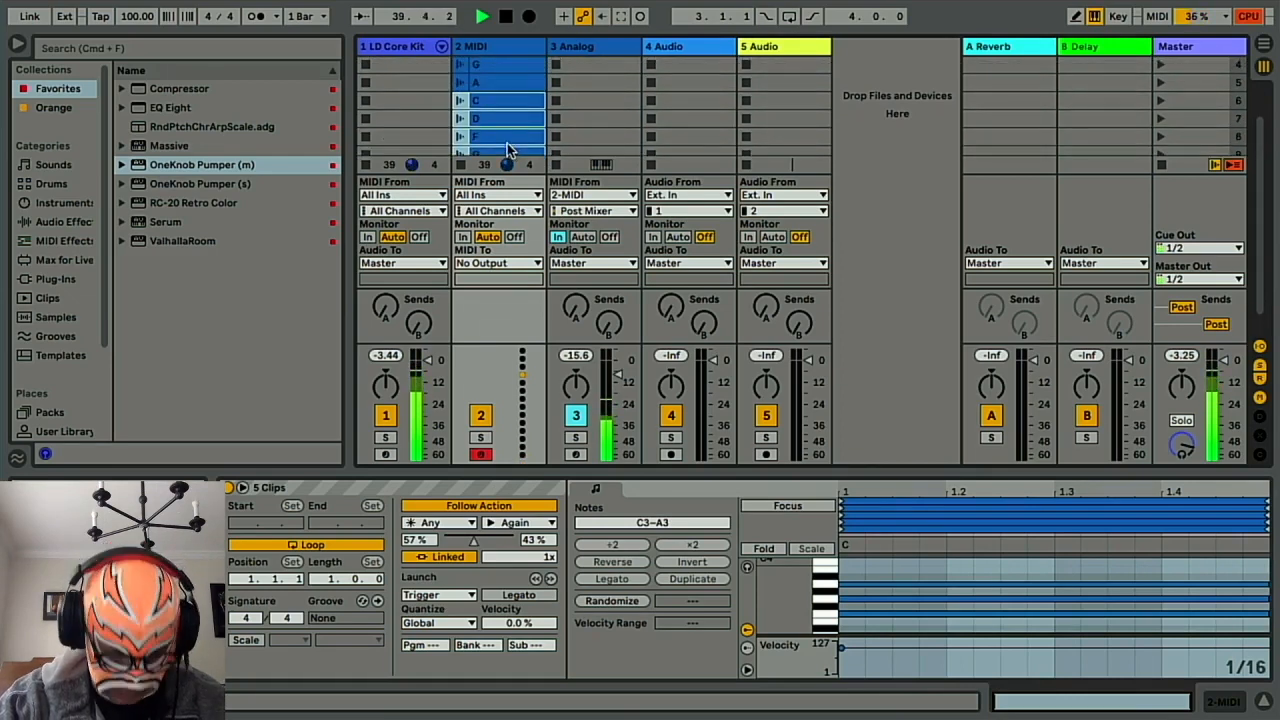
pyautogui.press('Delete')
pyautogui.click(504, 89)
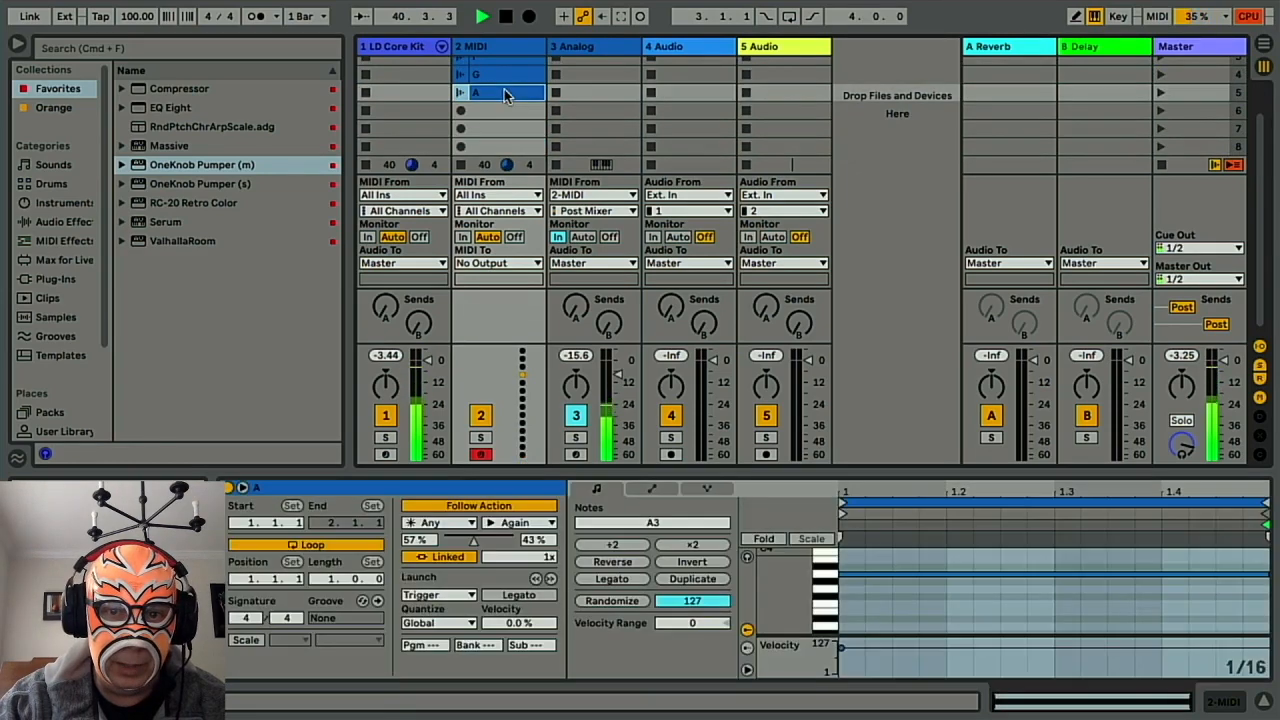
# Create an empty clip below clip A with its follow action enabled and set to Other, and launch clip D.
pyautogui.doubleClick(496, 110)
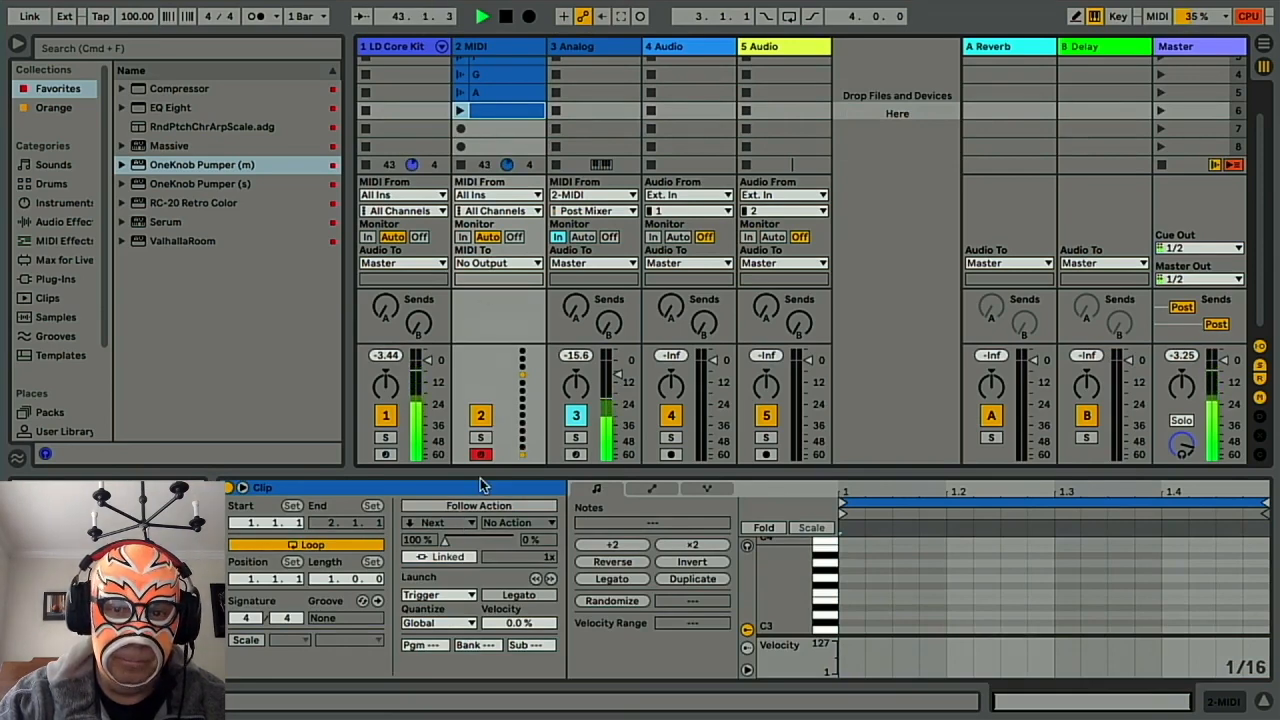
pyautogui.click(451, 507)
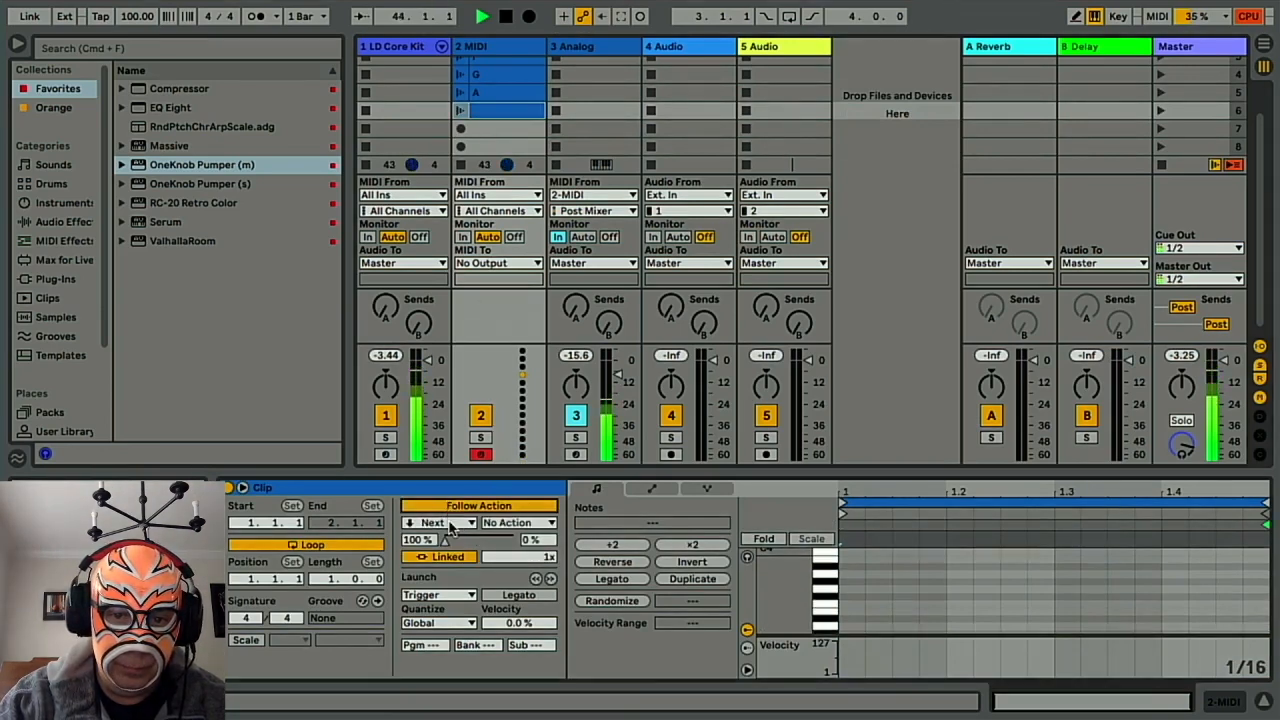
pyautogui.click(451, 523)
pyautogui.click(455, 658)
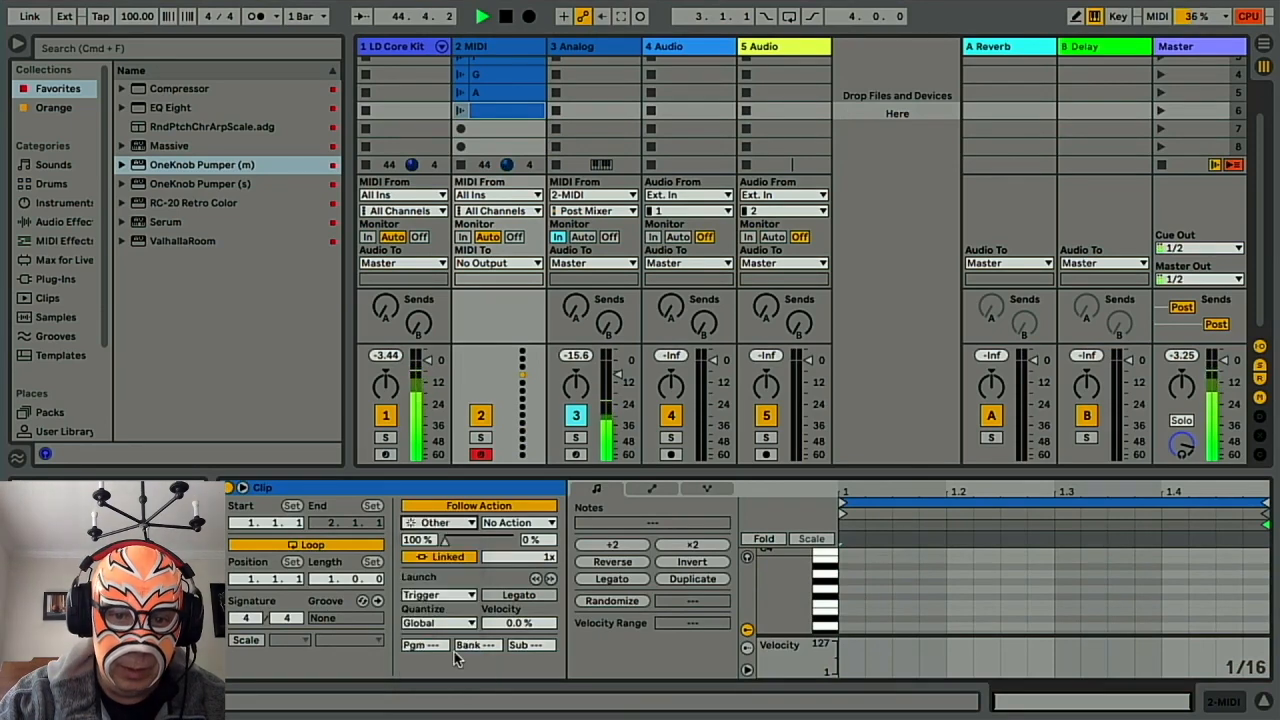
pyautogui.click(520, 523)
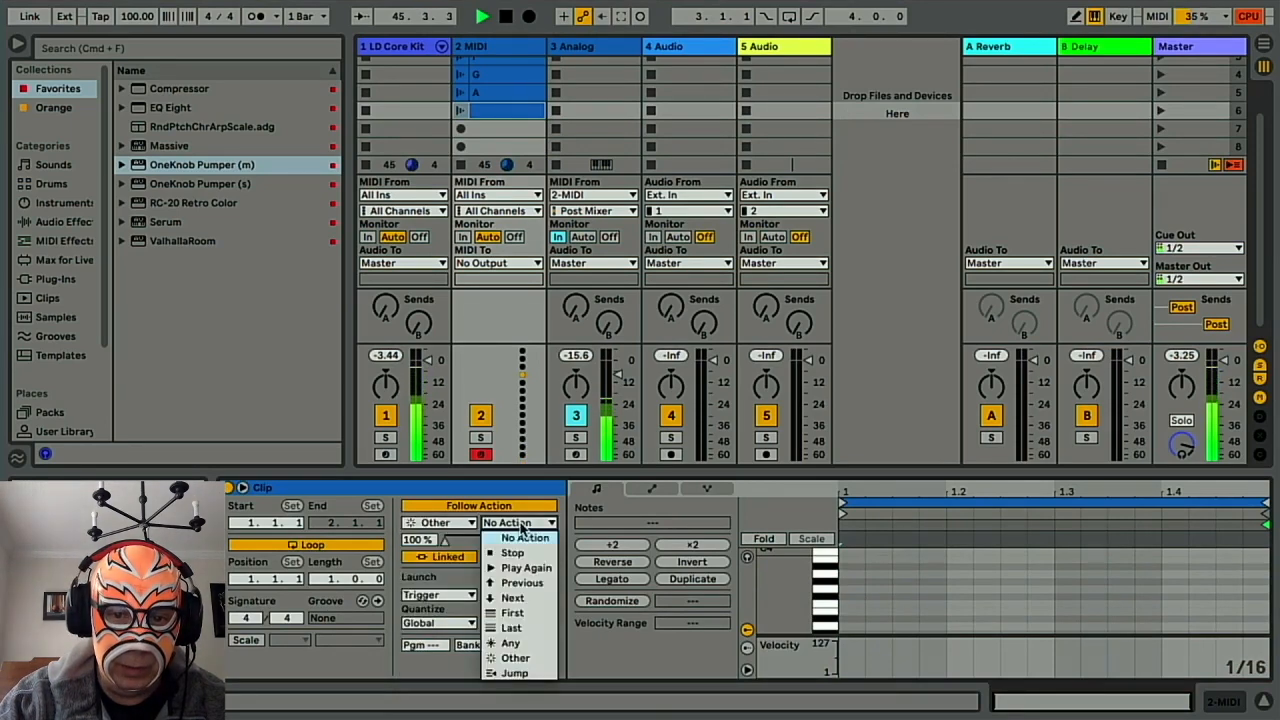
pyautogui.click(455, 488)
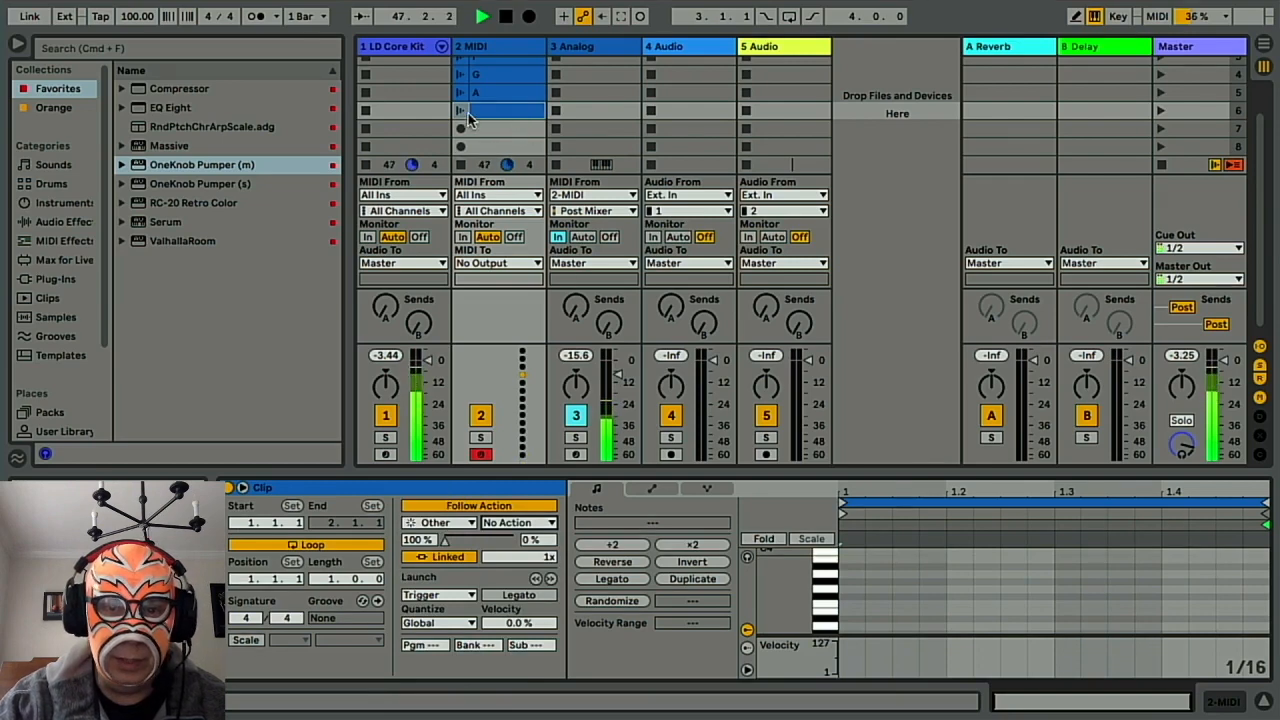
pyautogui.scroll(3, 491, 112)
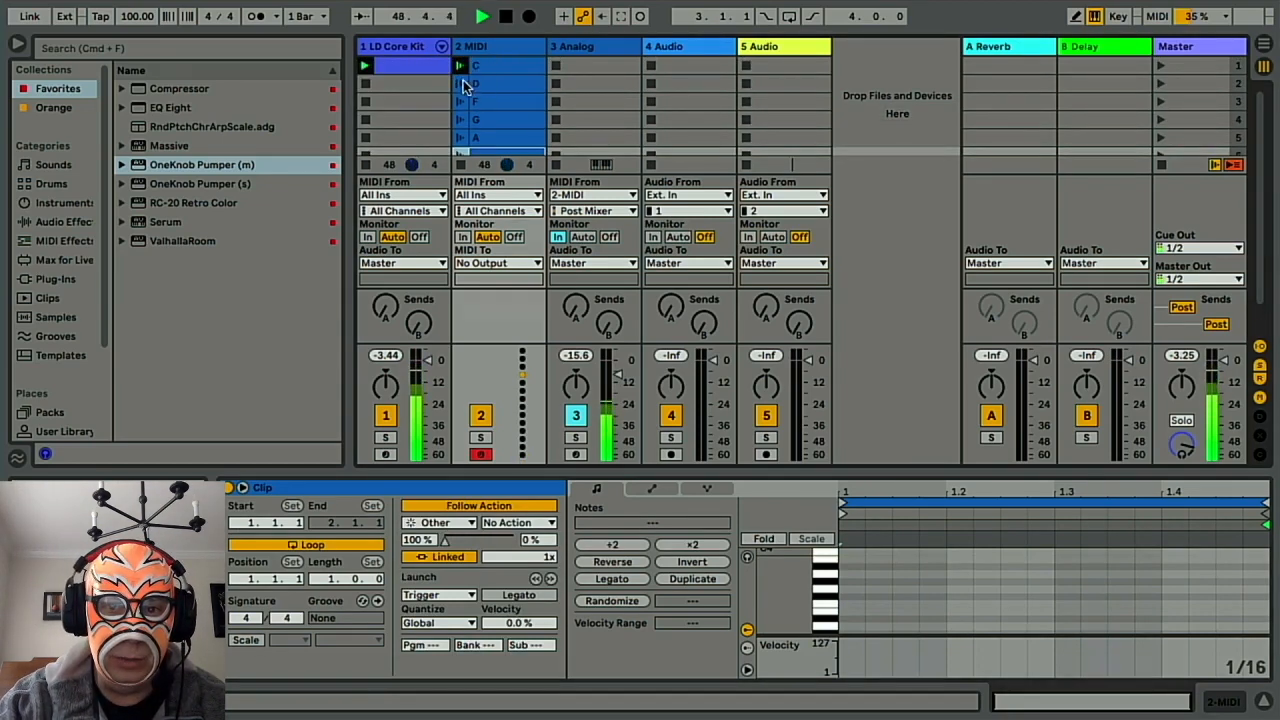
pyautogui.click(463, 86)
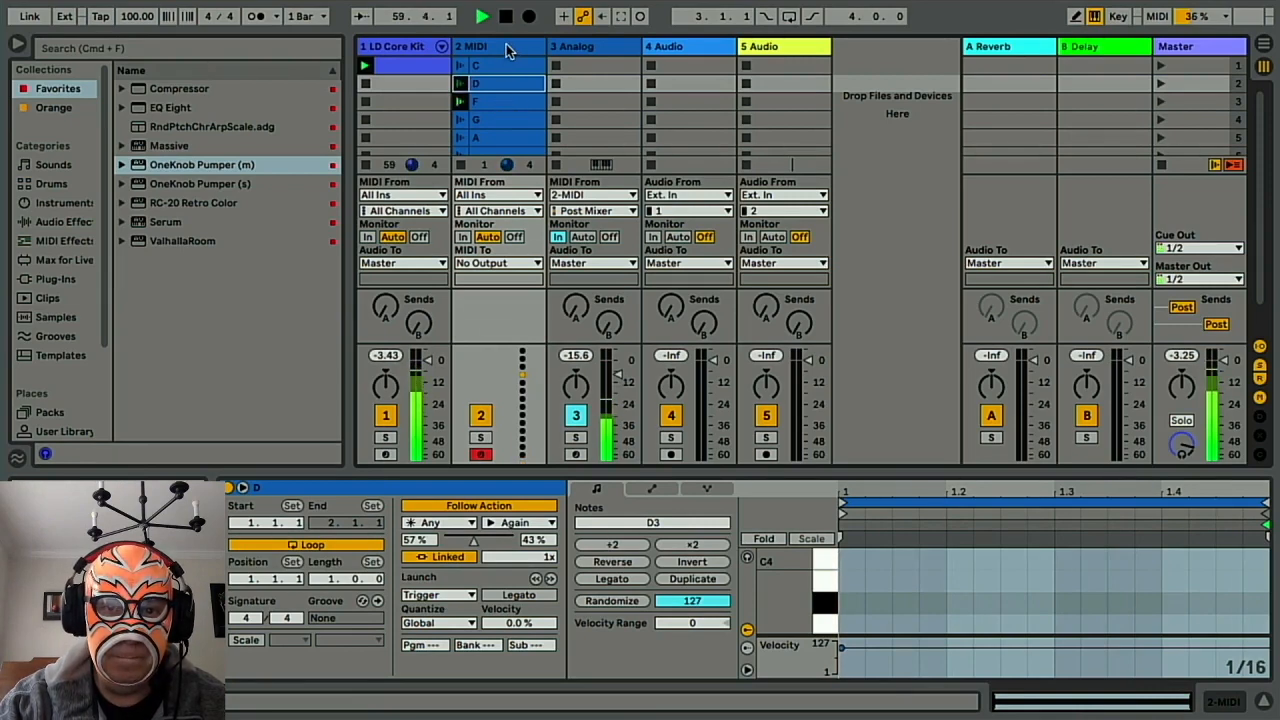
# Set the Base of the Scale device on the 3 Analog track to D#.
pyautogui.click(590, 47)
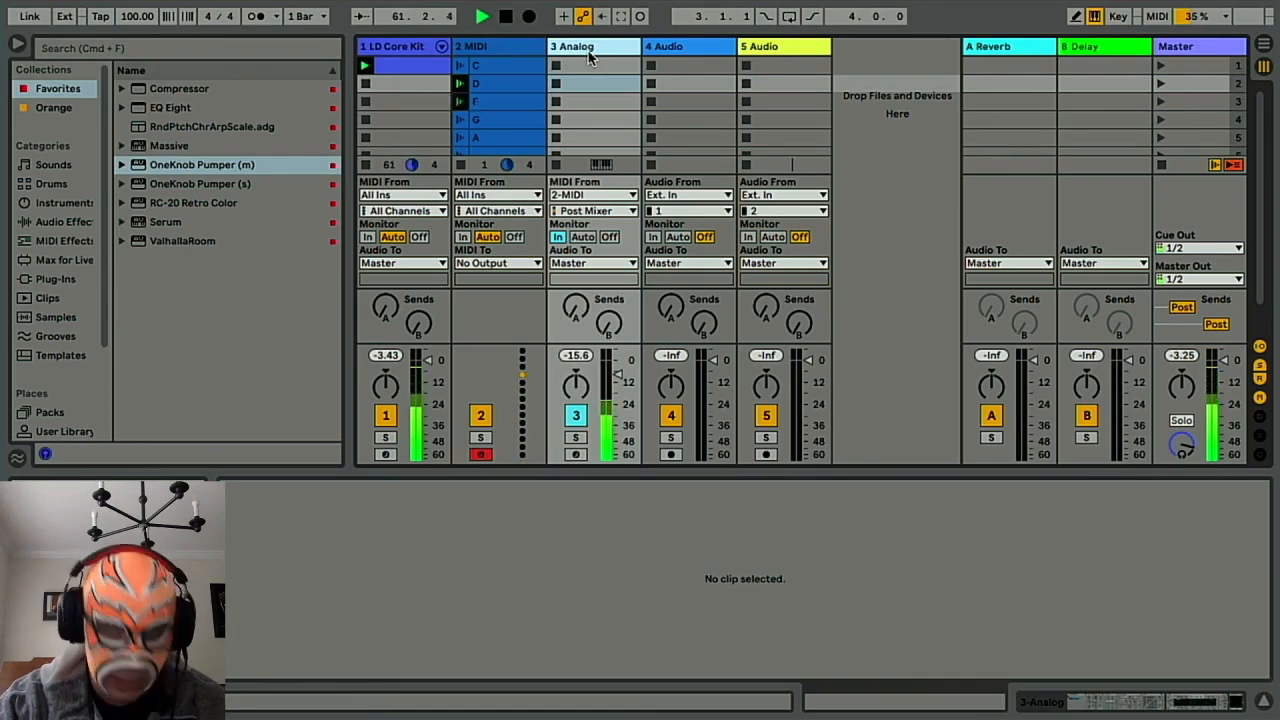
pyautogui.doubleClick(588, 52)
pyautogui.hscroll(-8, 740, 565)
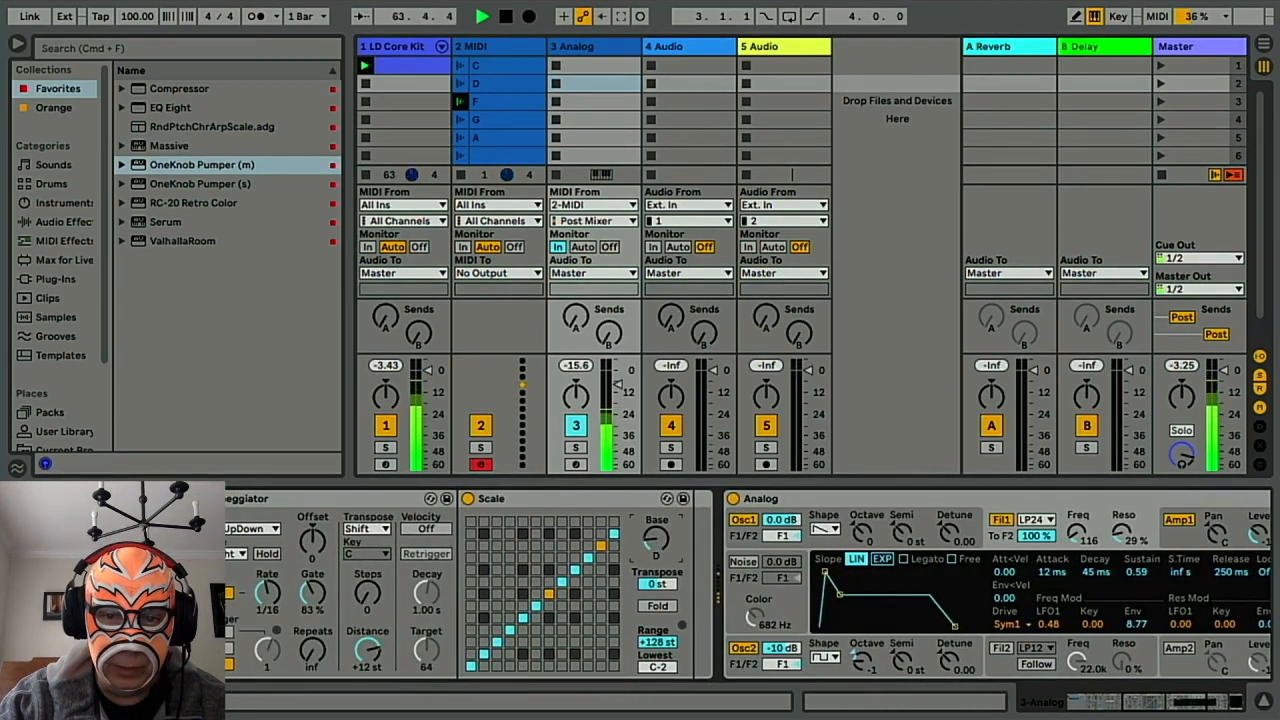
pyautogui.moveTo(656, 539); pyautogui.dragTo(656, 531)
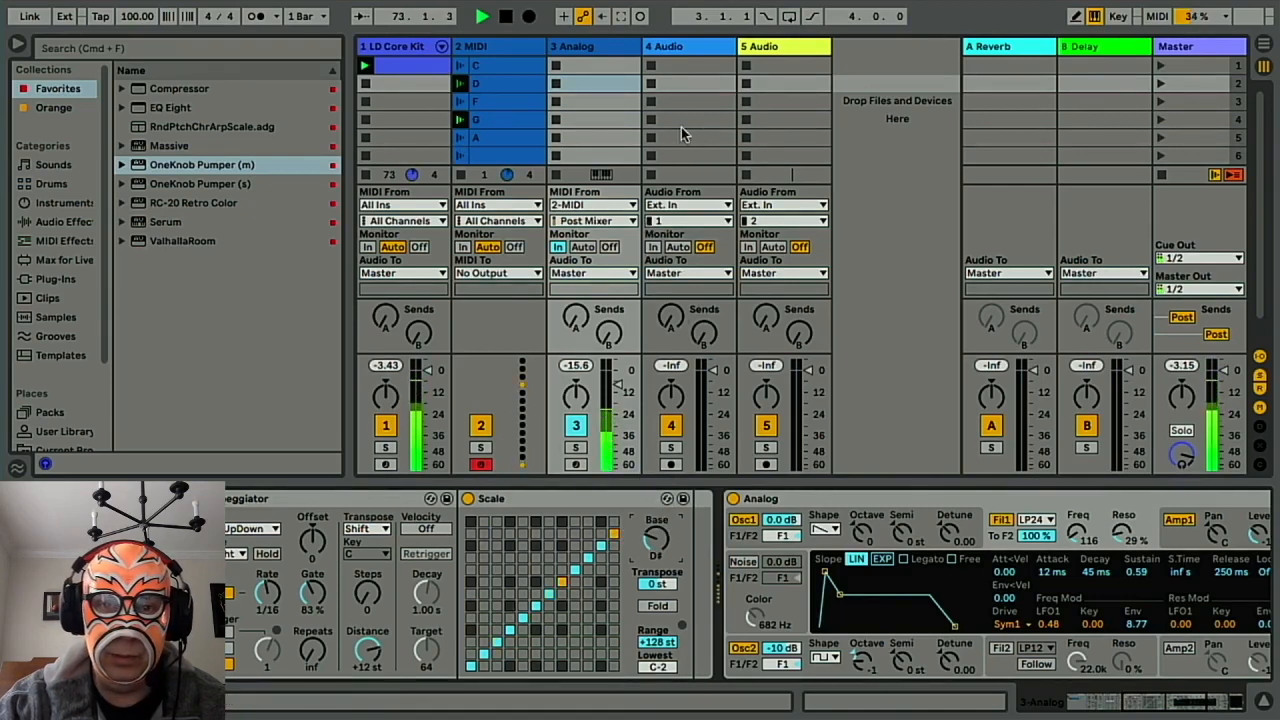
# Delete the two unused audio tracks, 4 Audio and 5 Audio.
pyautogui.click(697, 48)
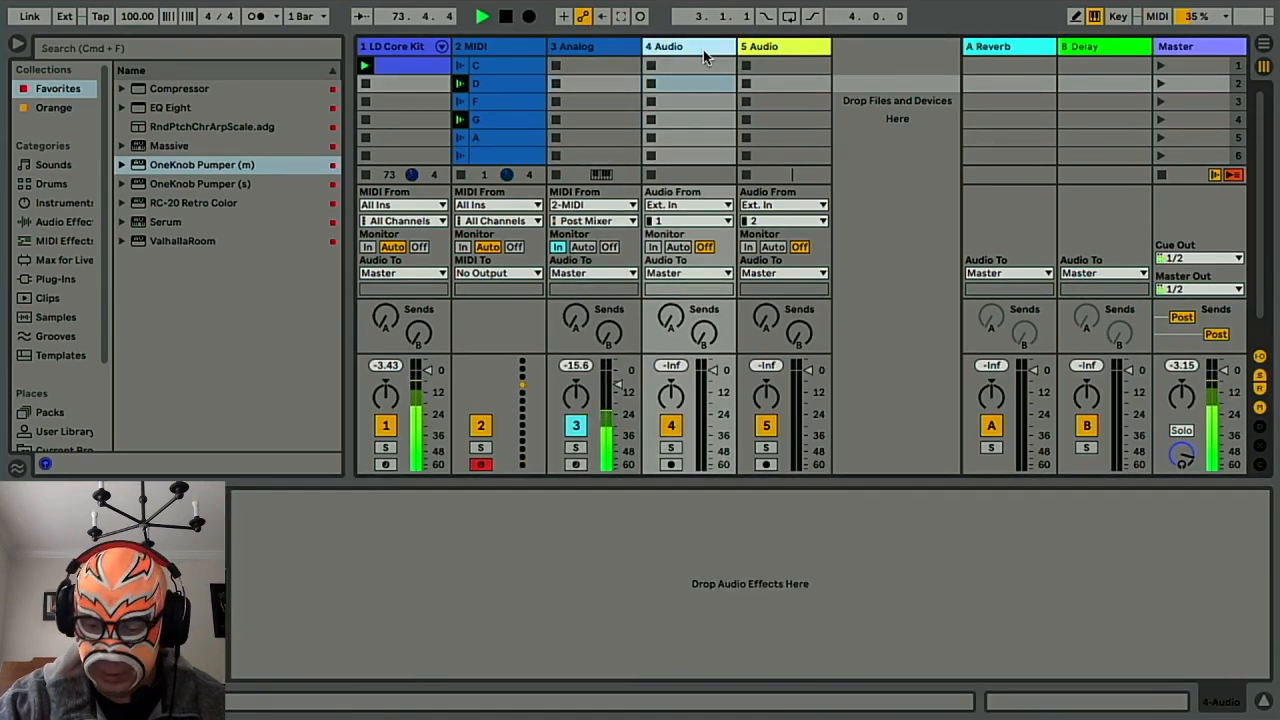
pyautogui.press('Delete')
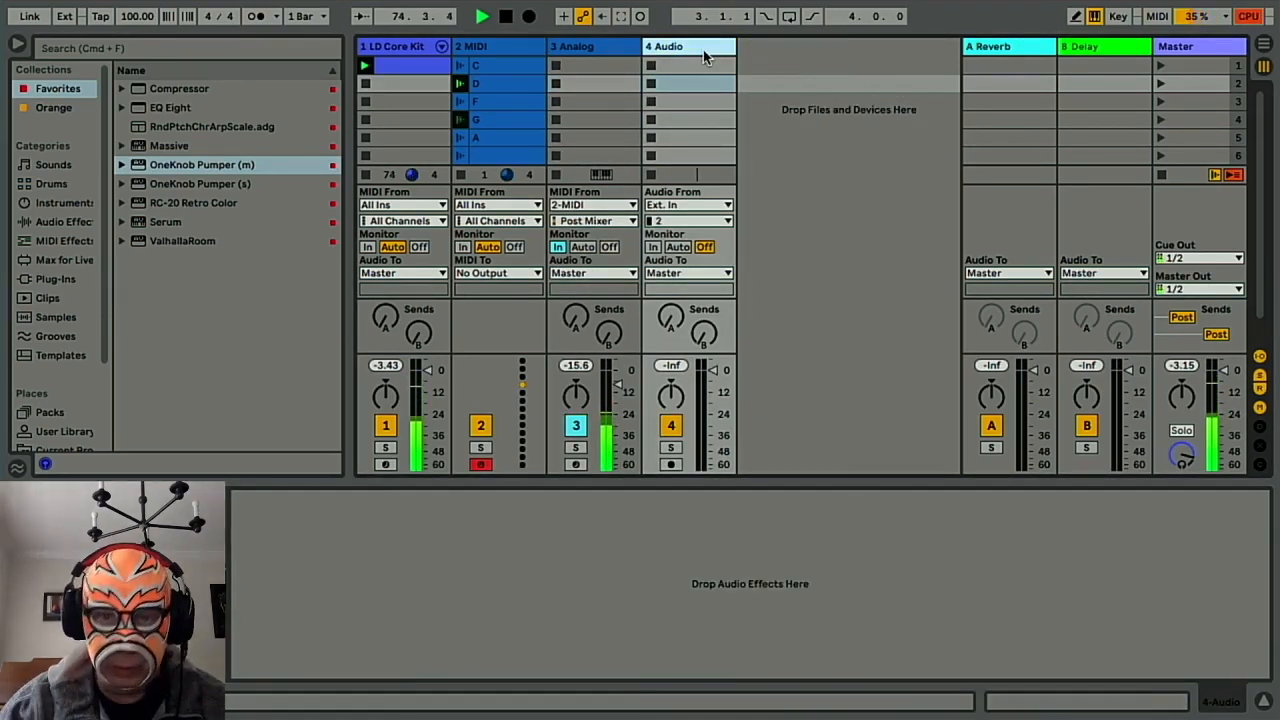
pyautogui.press('Delete')
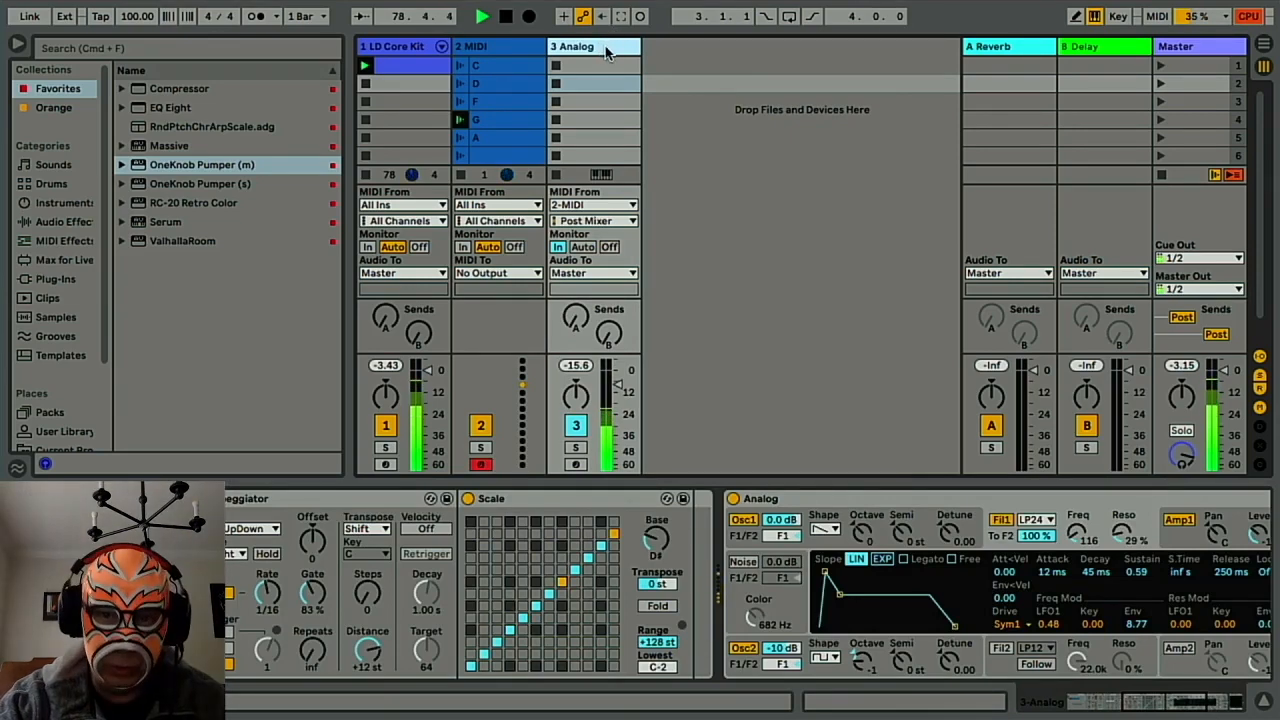
# Duplicate the 3 Analog track and turn off the Arpeggiator on the copy.
pyautogui.press('super+d')
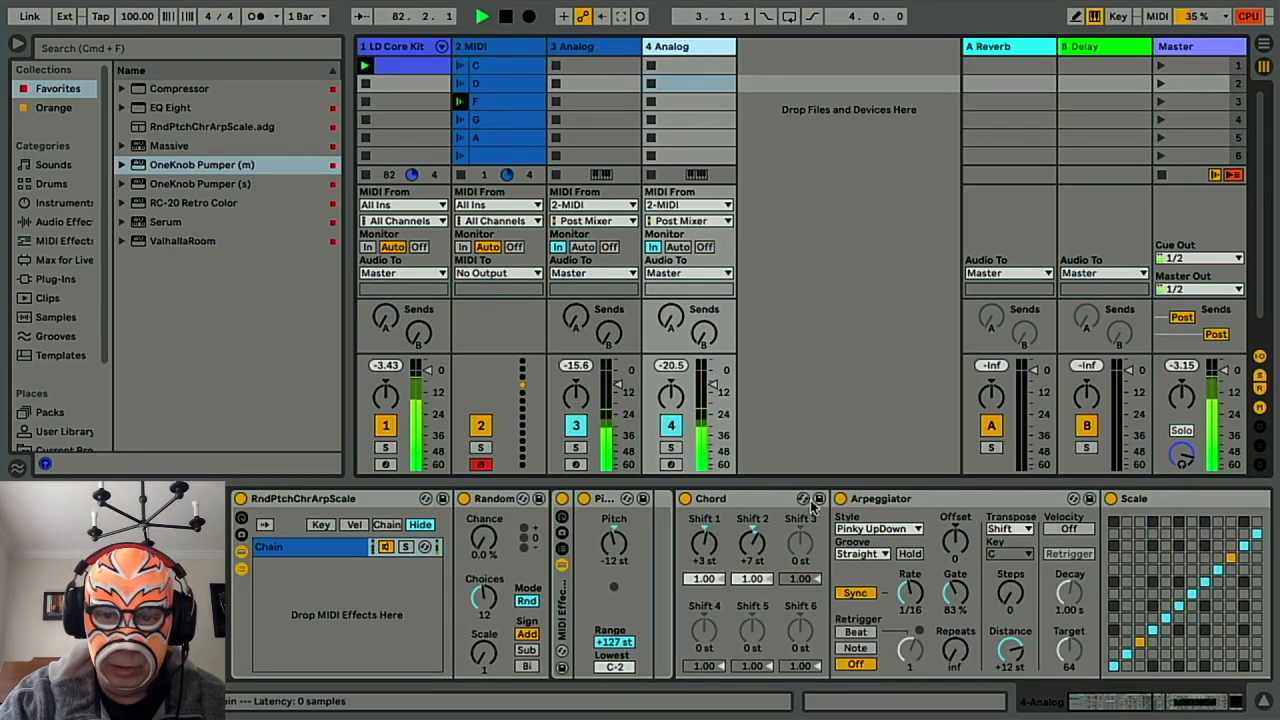
pyautogui.click(841, 499)
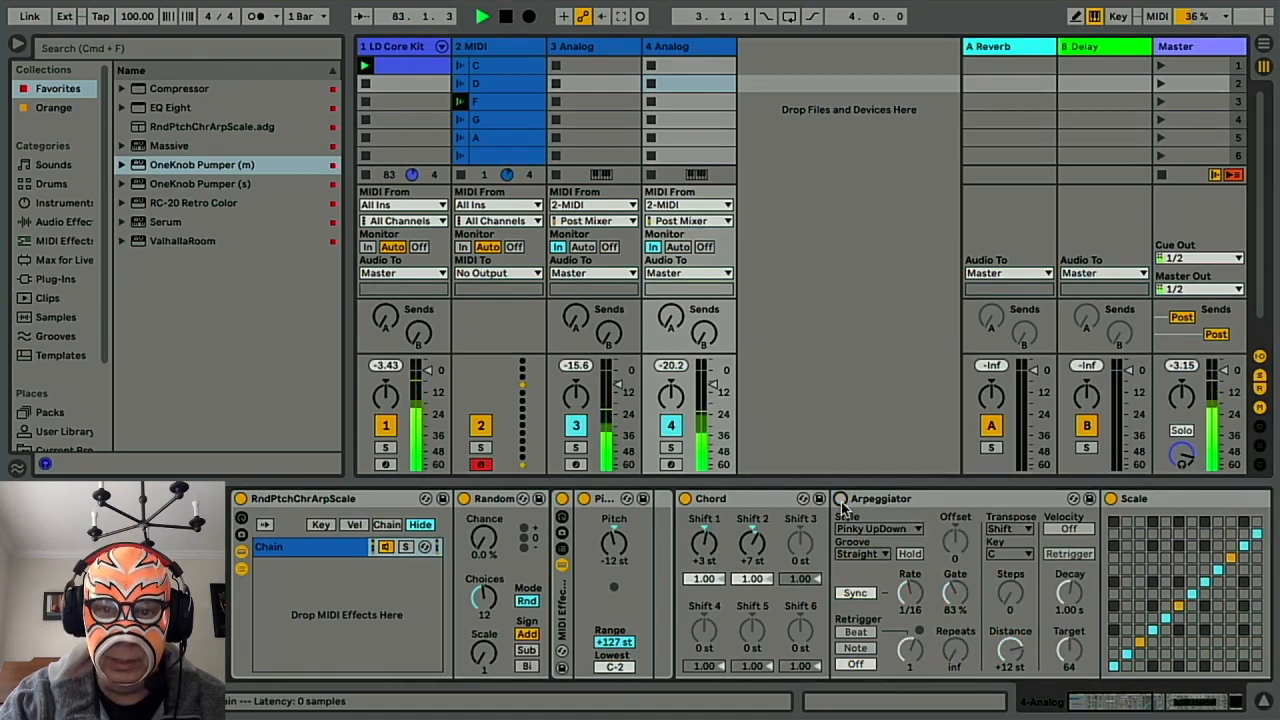
pyautogui.hscroll(3, 843, 510)
pyautogui.hscroll(8, 843, 510)
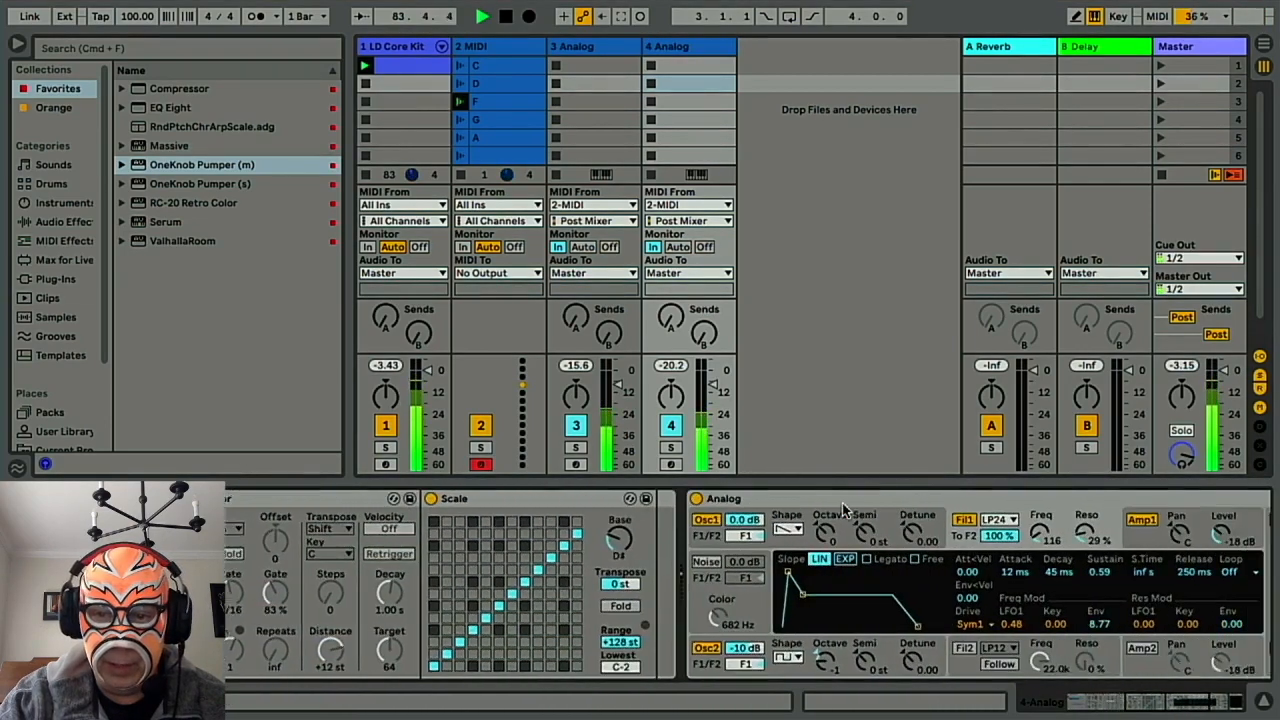
pyautogui.hscroll(2, 845, 510)
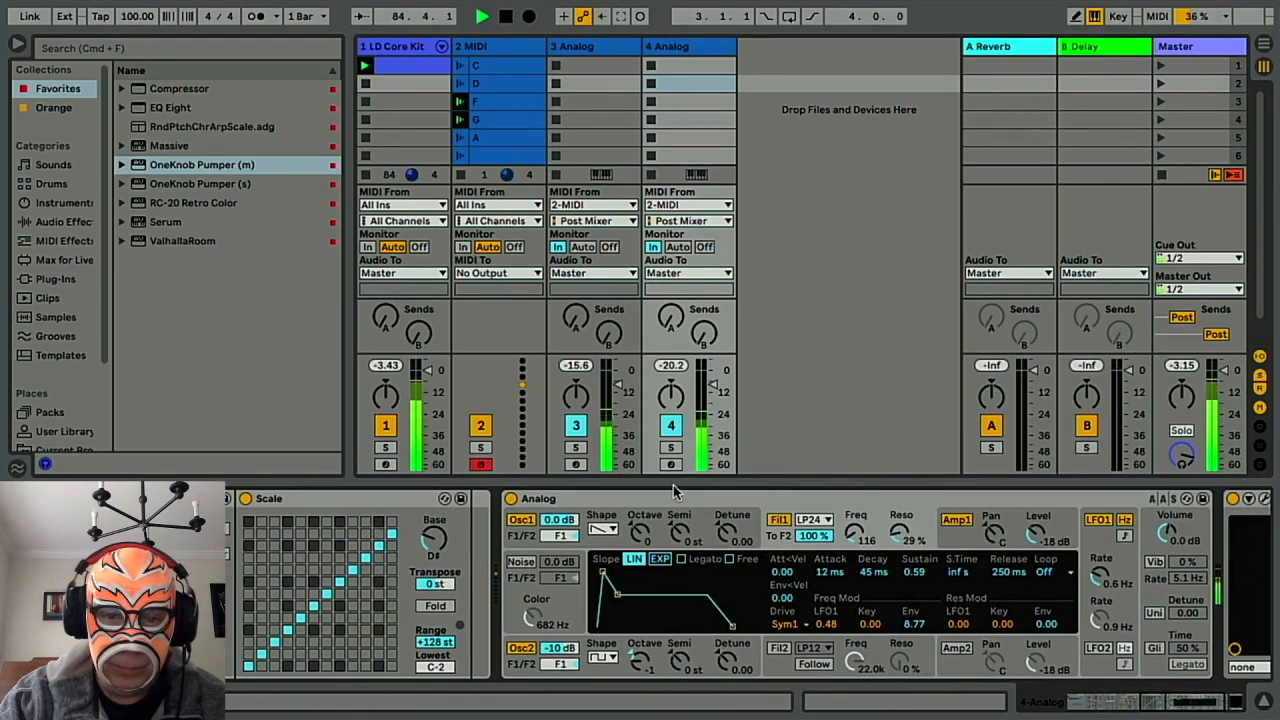
pyautogui.hscroll(-20, 674, 490)
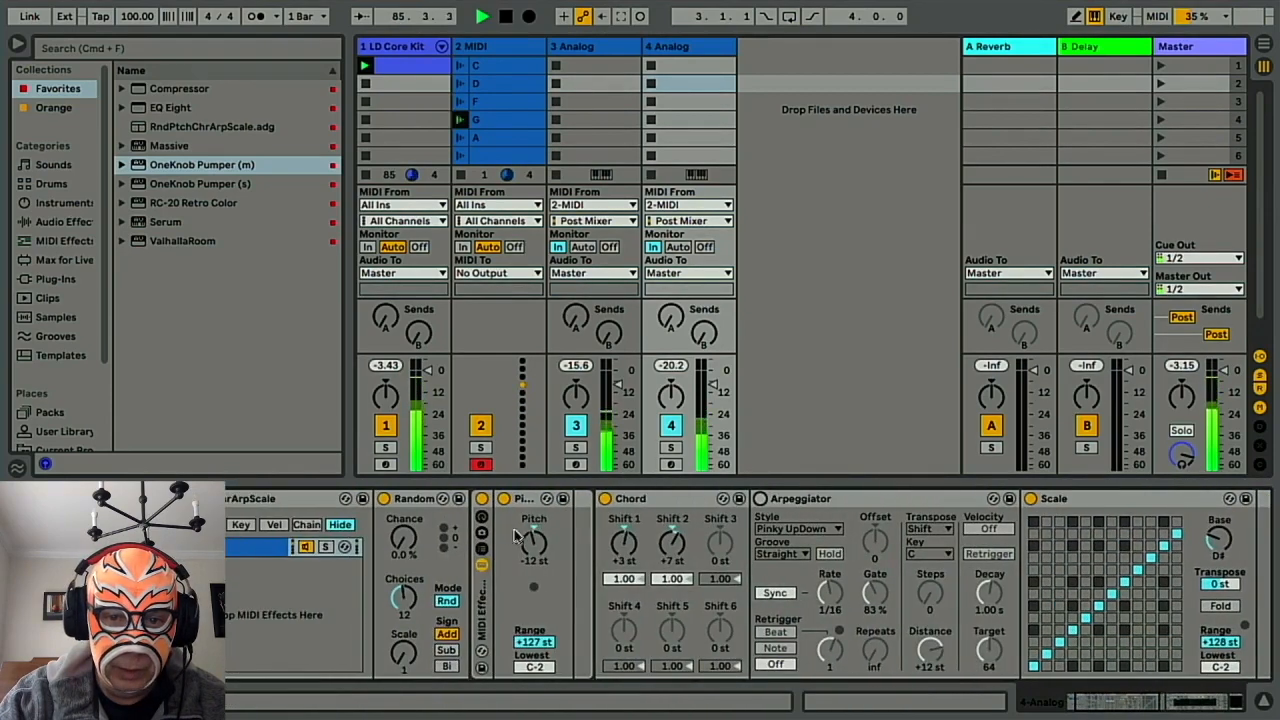
# Shape the Amp1 envelope of Analog on the 4 Analog track with a linear slope, 34 ms attack, 263 ms decay and 0.49 sustain.
pyautogui.hscroll(6, 617, 562)
pyautogui.hscroll(20, 617, 562)
pyautogui.hscroll(-2, 628, 556)
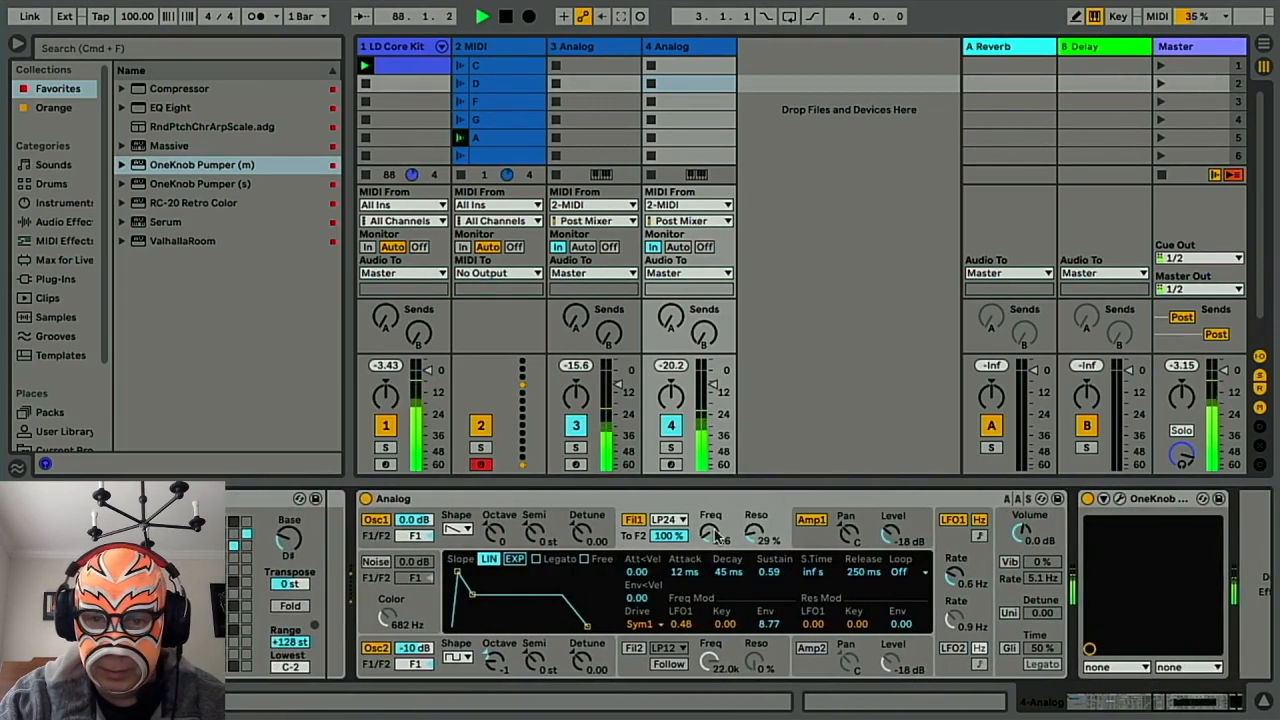
pyautogui.click(812, 521)
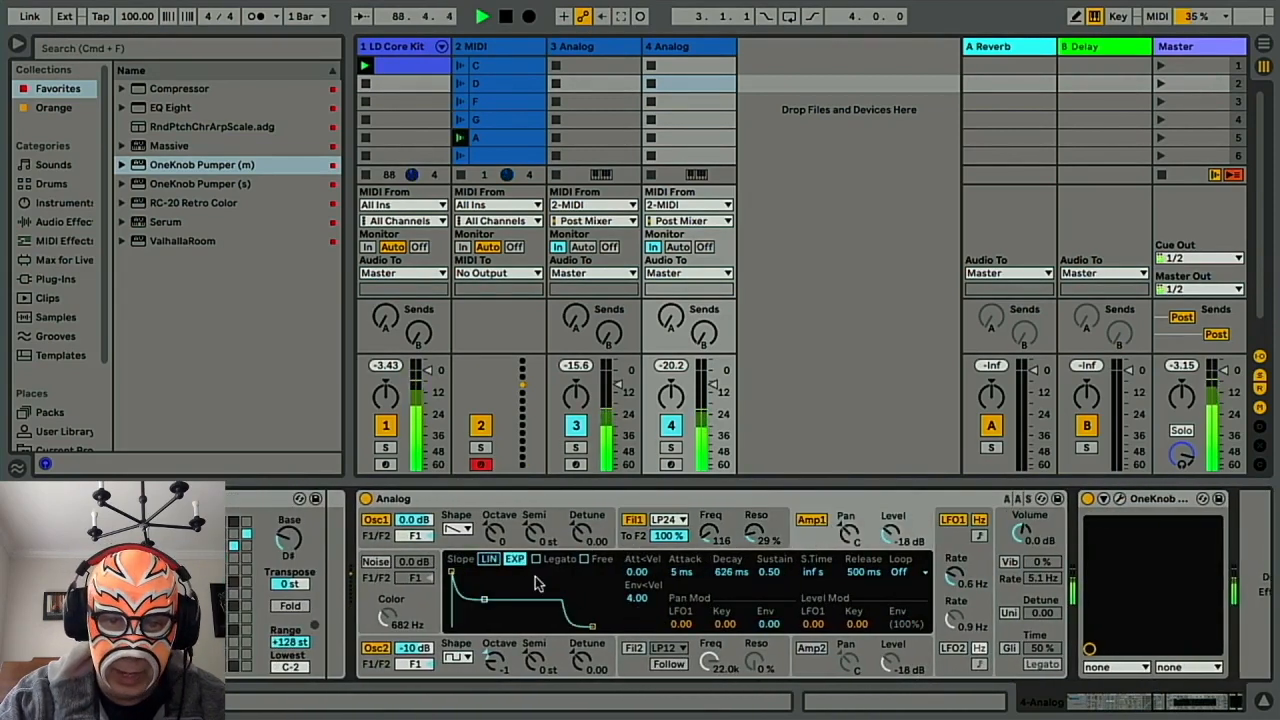
pyautogui.moveTo(452, 572); pyautogui.dragTo(478, 568)
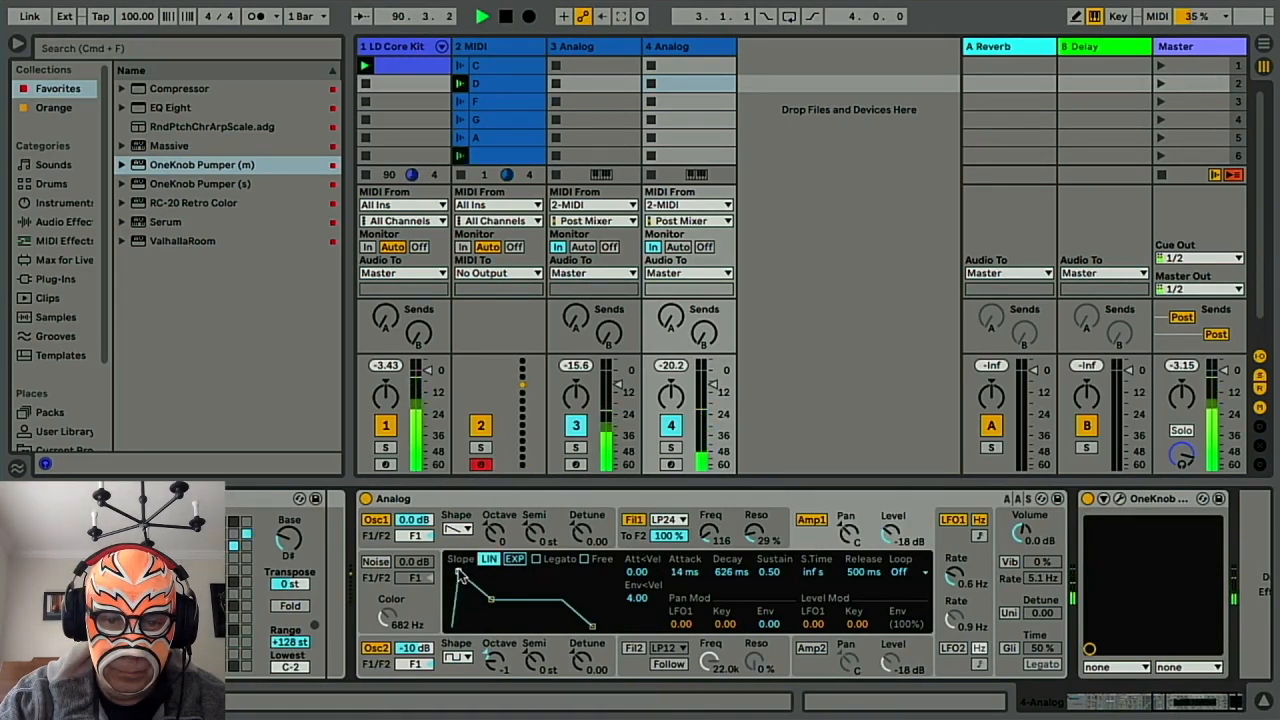
pyautogui.moveTo(456, 571); pyautogui.dragTo(490, 600)
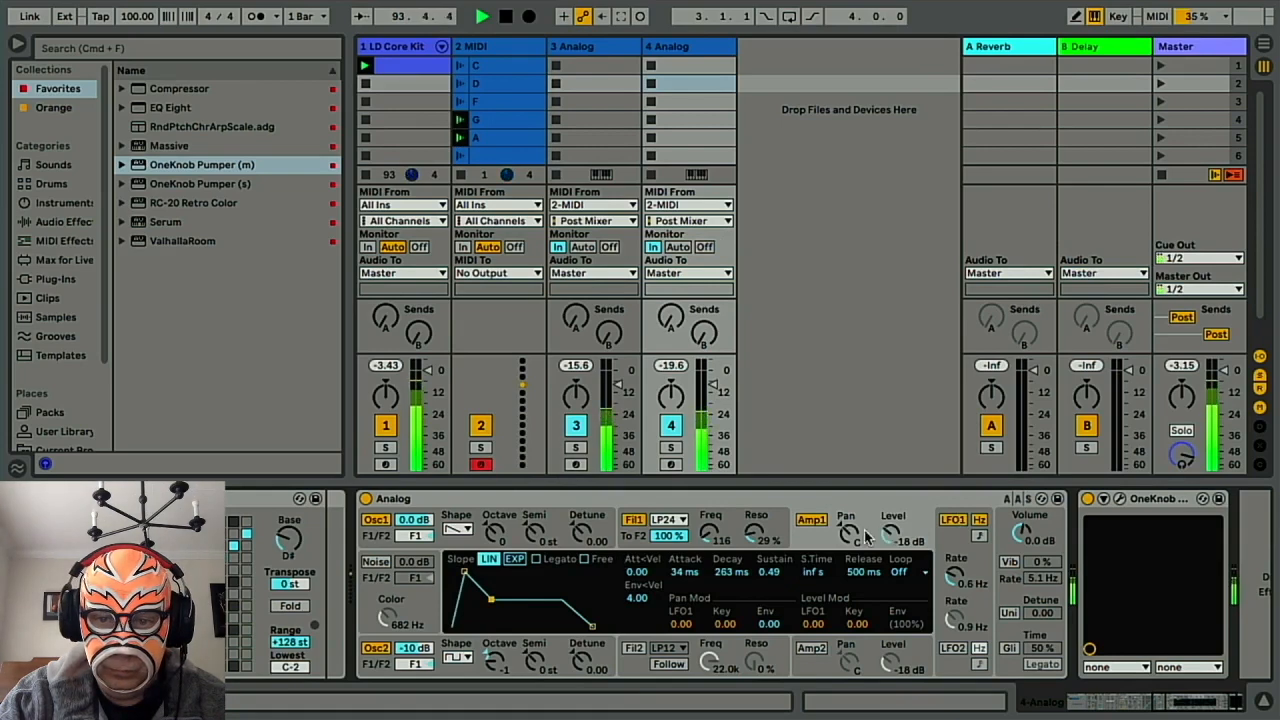
# Reshape the Fil1 envelope to 81 ms attack, 469 ms decay and 0.60 sustain, with Env frequency modulation at 12.39.
pyautogui.click(697, 532)
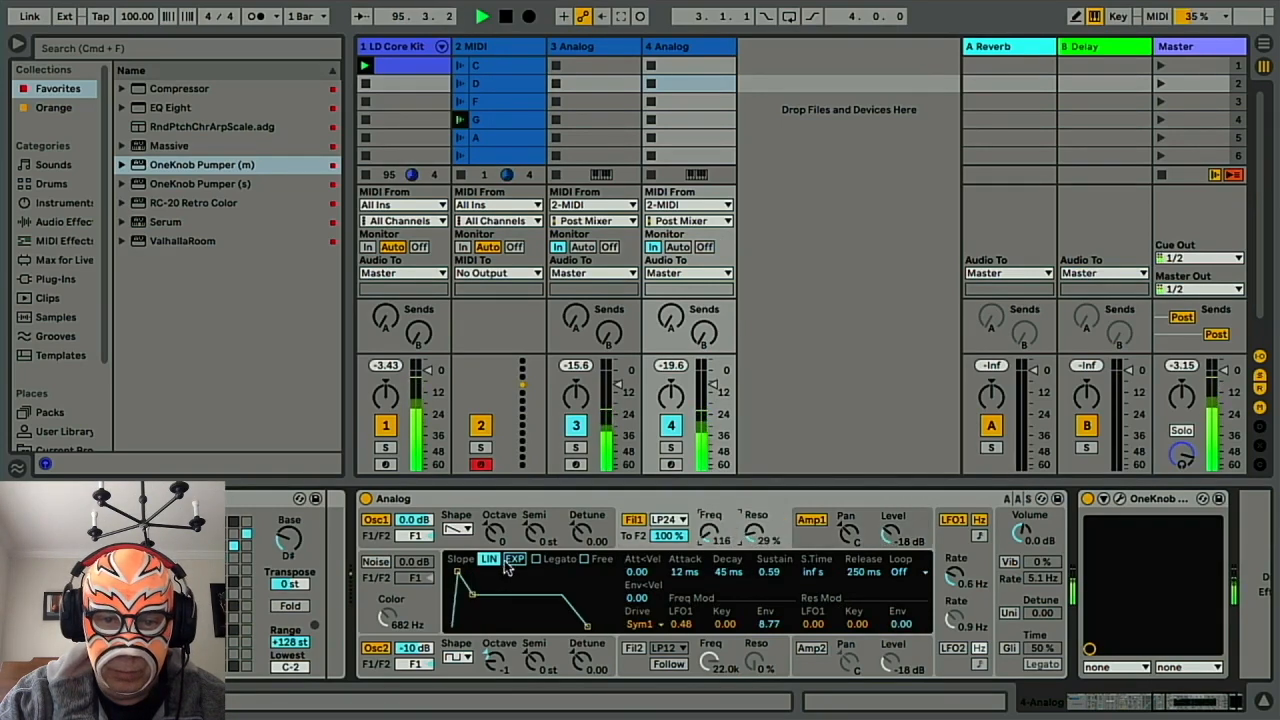
pyautogui.moveTo(460, 571); pyautogui.dragTo(495, 593)
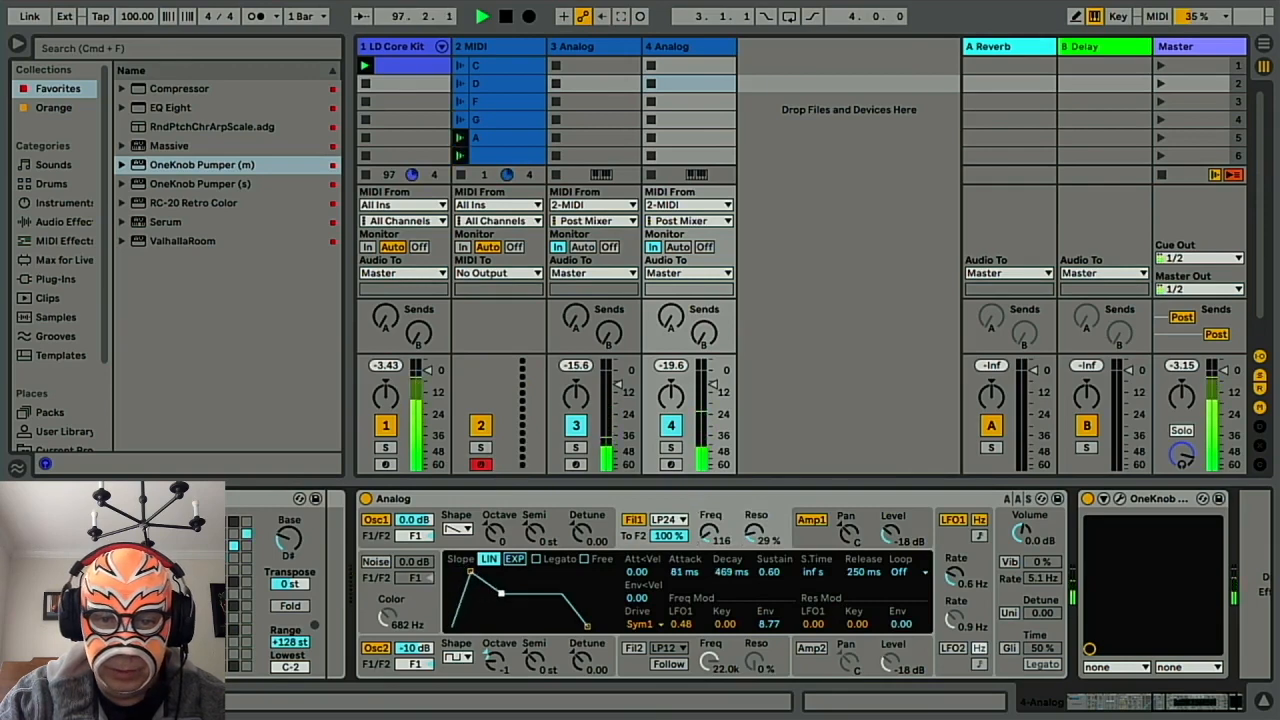
pyautogui.moveTo(762, 624); pyautogui.dragTo(762, 614)
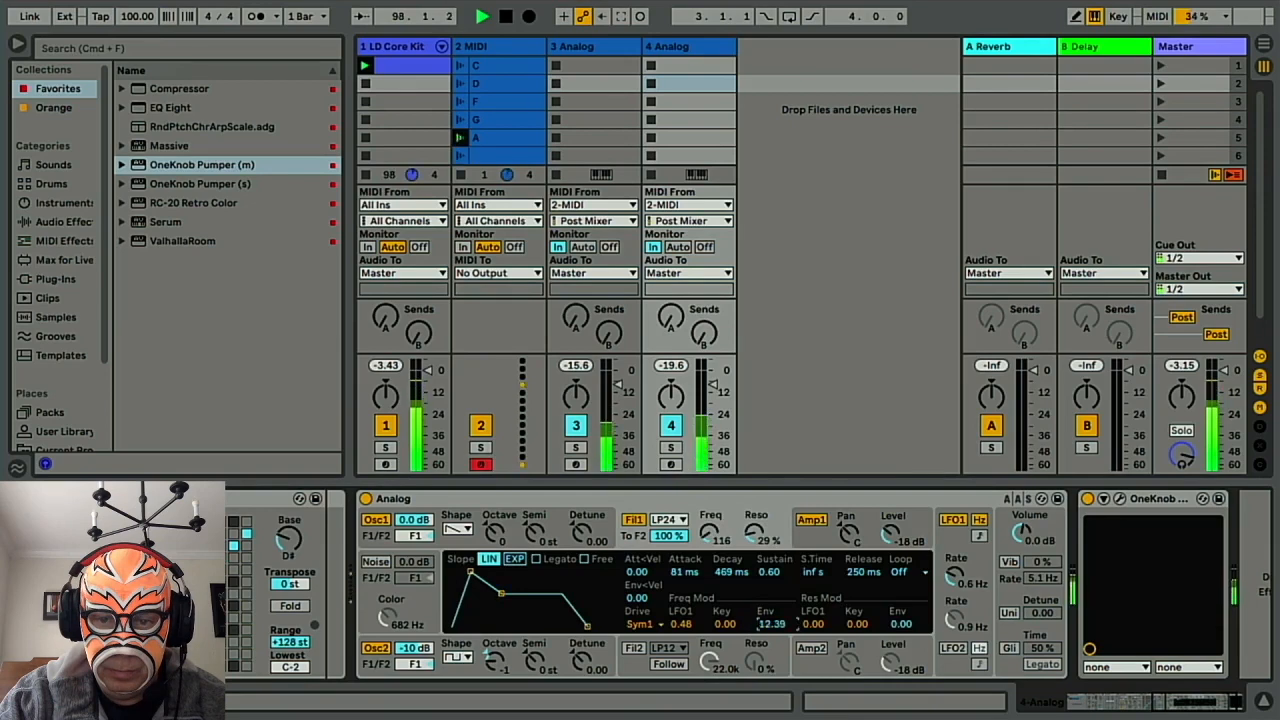
# Lower the Fil1 frequency to 35, lengthen its envelope attack to 1.49 s and set Env frequency modulation to 8.16.
pyautogui.moveTo(728, 544); pyautogui.dragTo(728, 556)
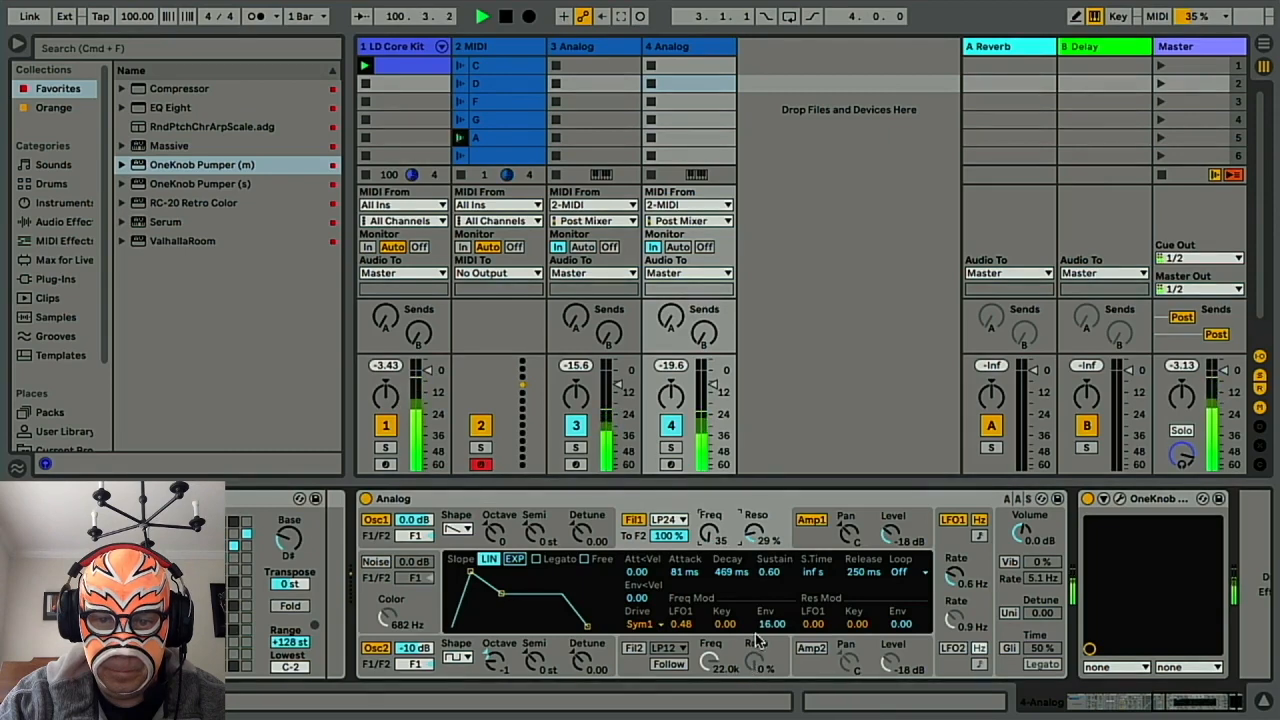
pyautogui.moveTo(766, 624); pyautogui.dragTo(766, 640)
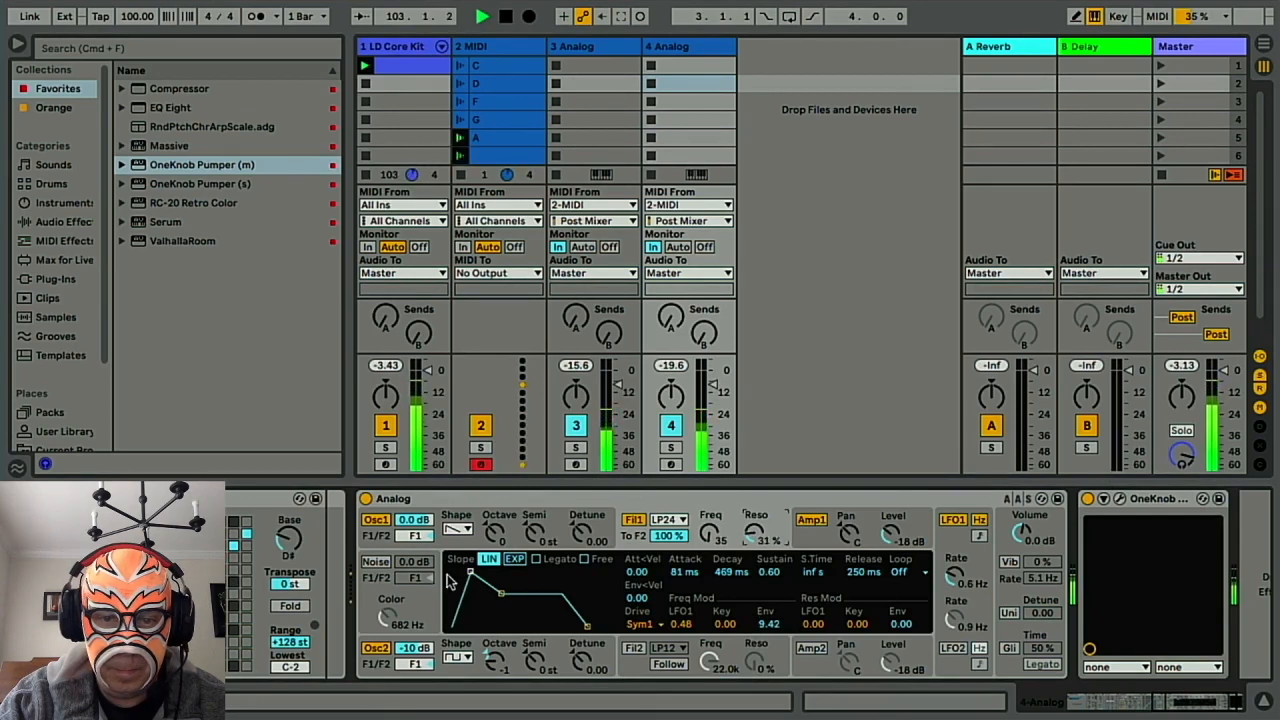
pyautogui.moveTo(471, 578); pyautogui.dragTo(490, 570)
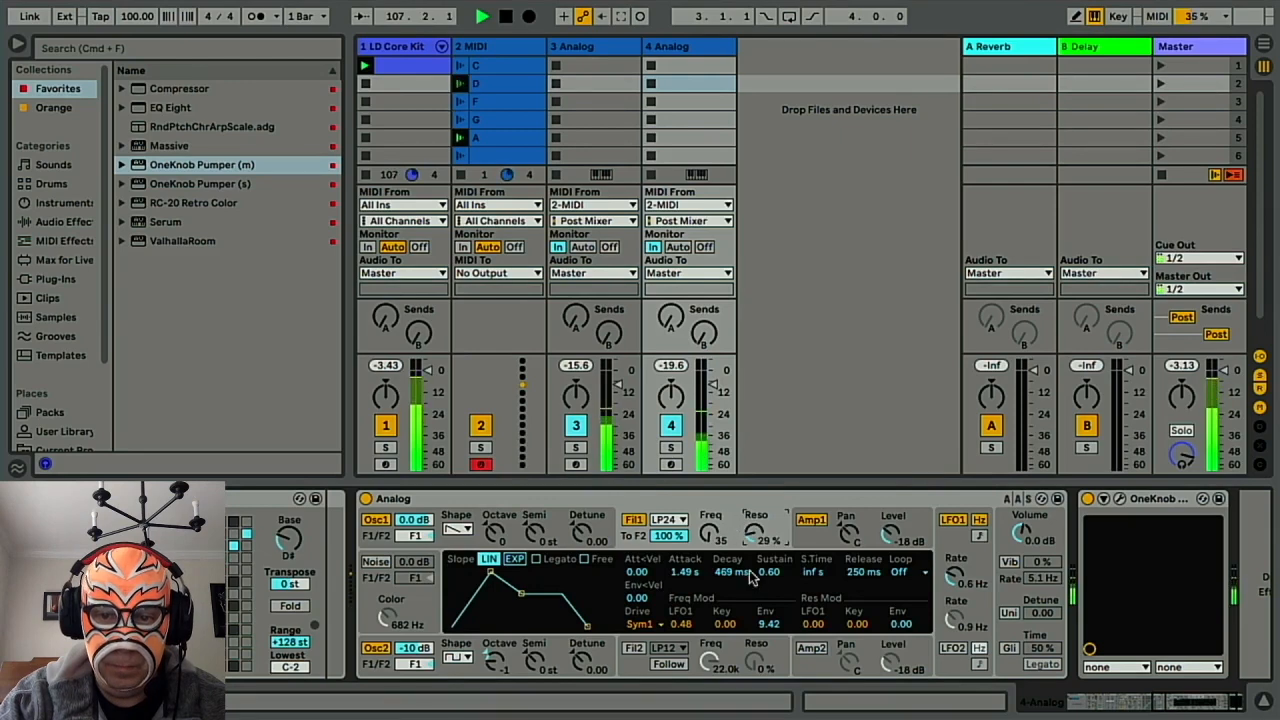
pyautogui.moveTo(768, 624); pyautogui.dragTo(768, 592)
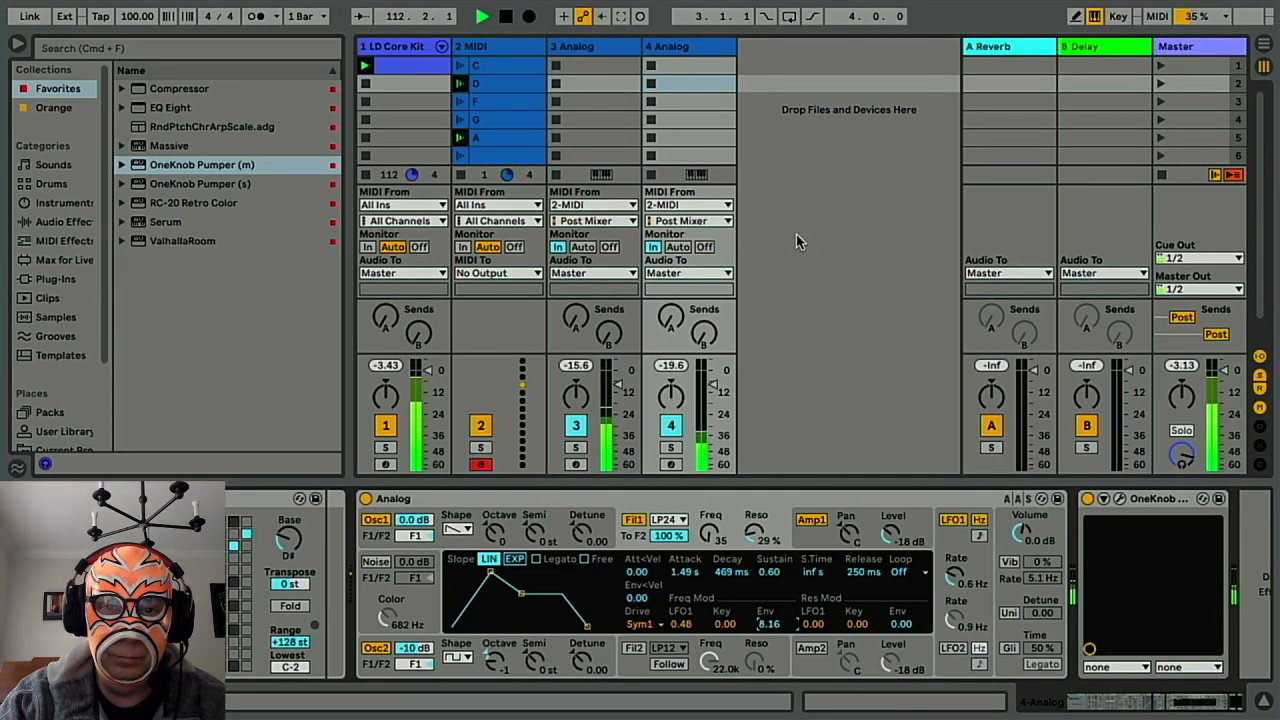
# Set the Base of the Scale device to G# on both the 3 Analog and 4 Analog tracks.
pyautogui.click(625, 45)
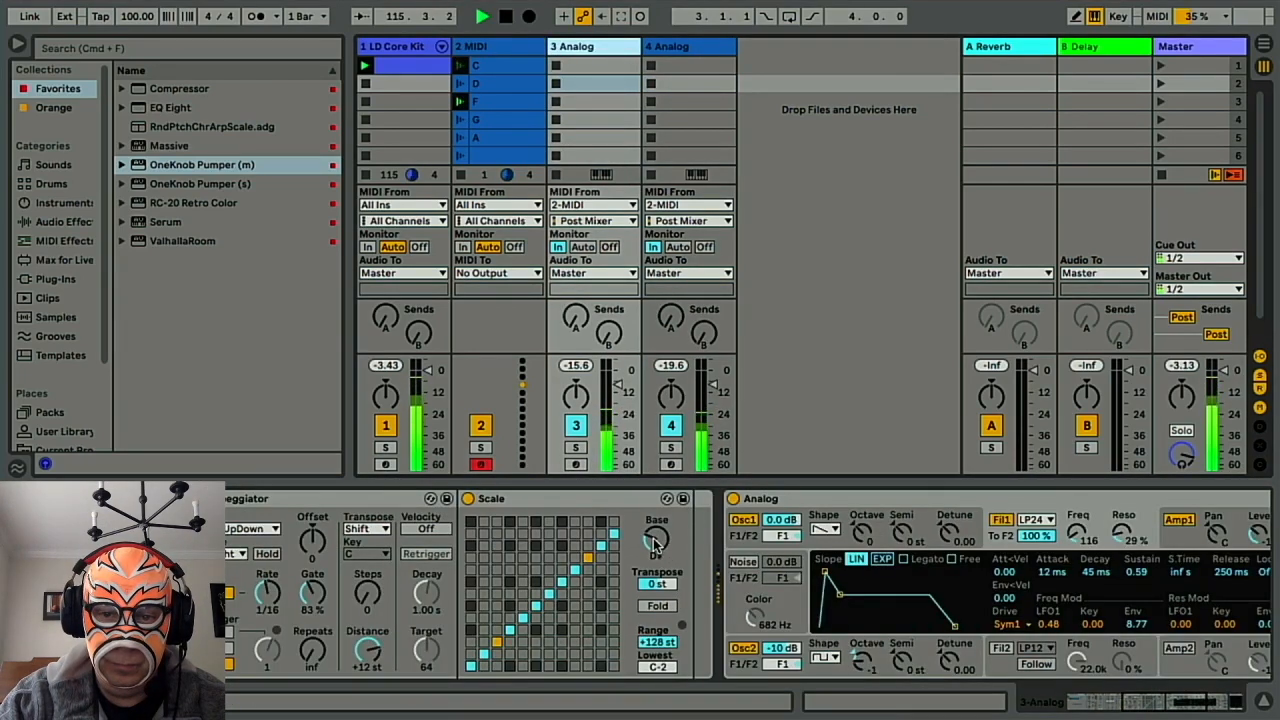
pyautogui.moveTo(655, 541); pyautogui.dragTo(655, 517)
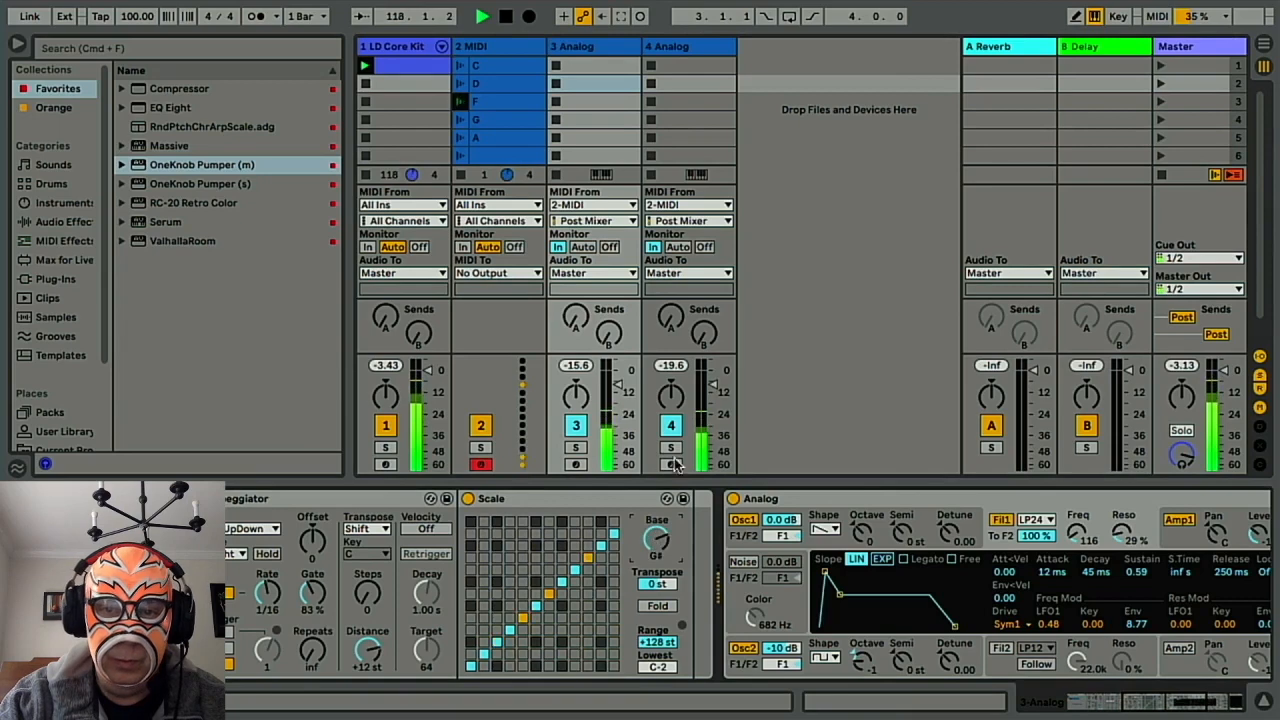
pyautogui.click(670, 46)
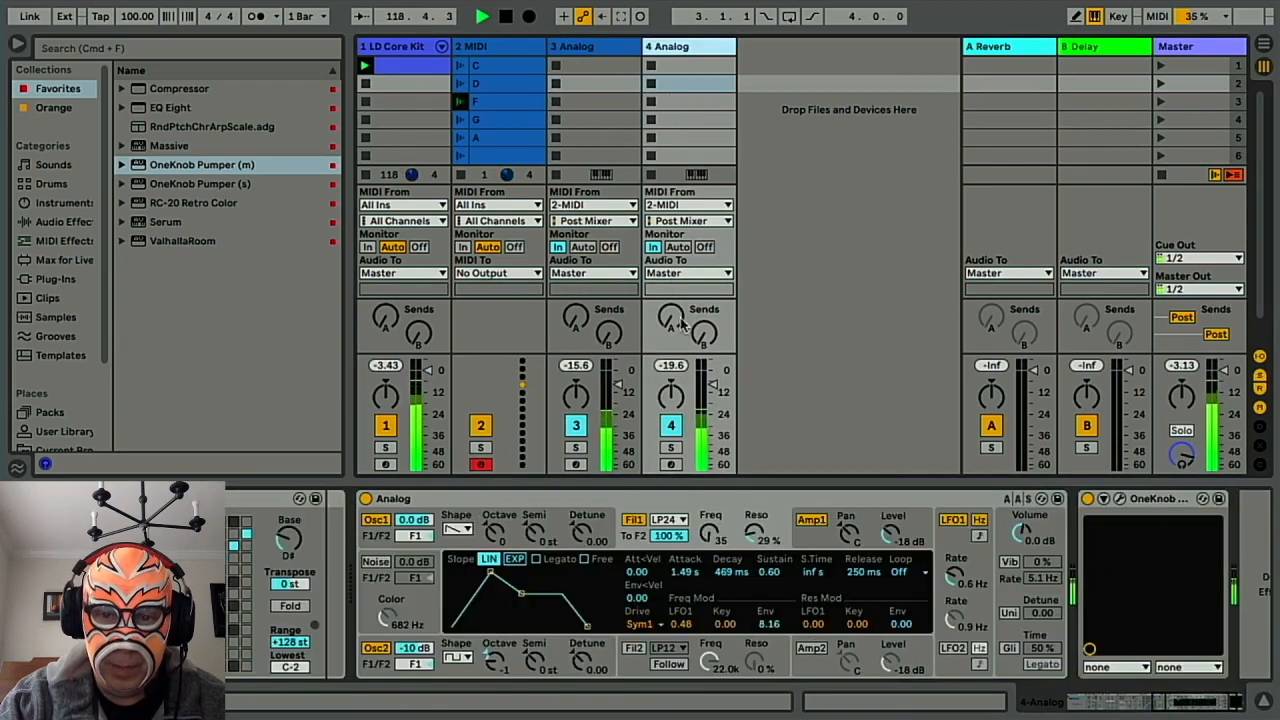
pyautogui.click(783, 573)
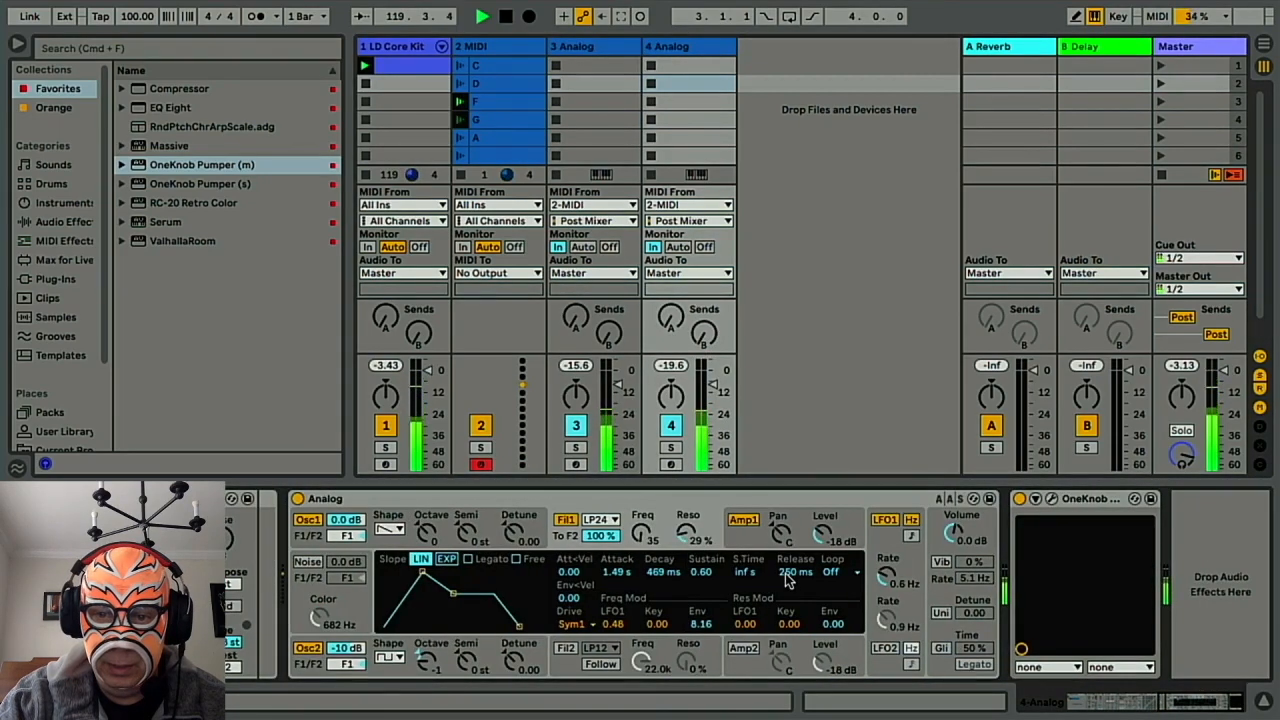
pyautogui.hscroll(-5, 686, 569)
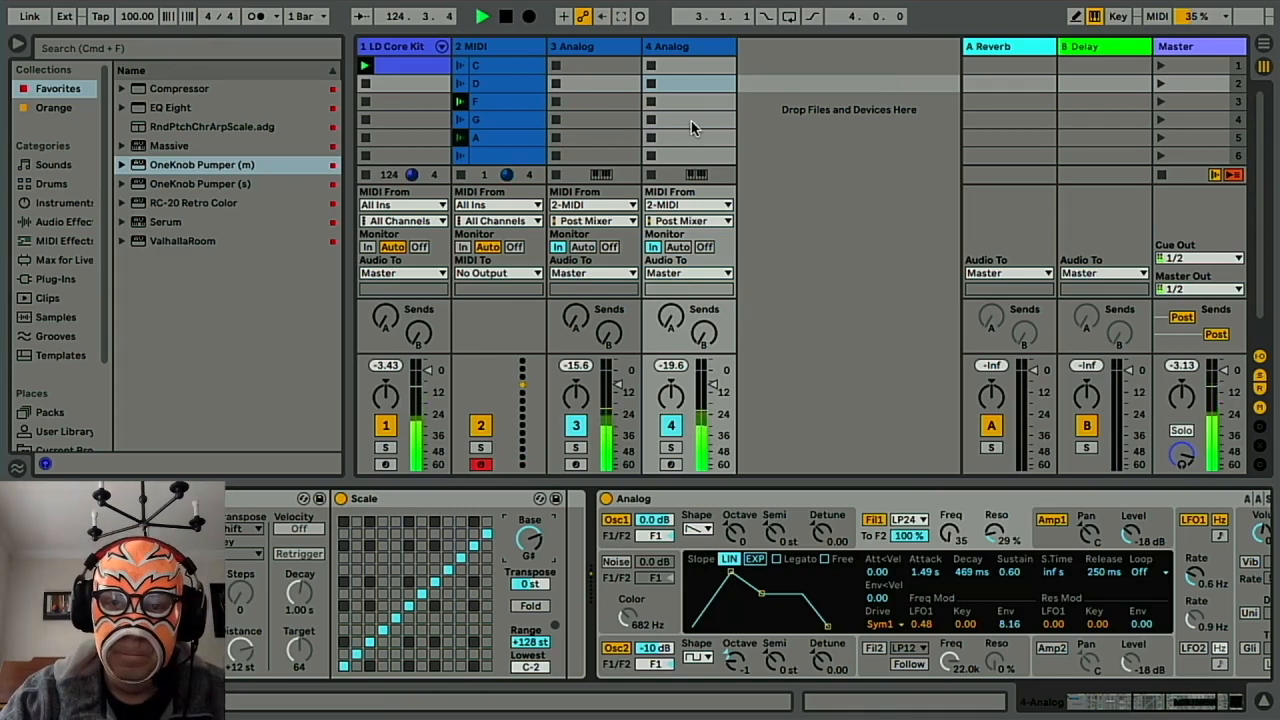
# Duplicate the 4 Analog track and turn on the copy's Arpeggiator with Sync enabled and a 1/4 rate.
pyautogui.click(695, 50)
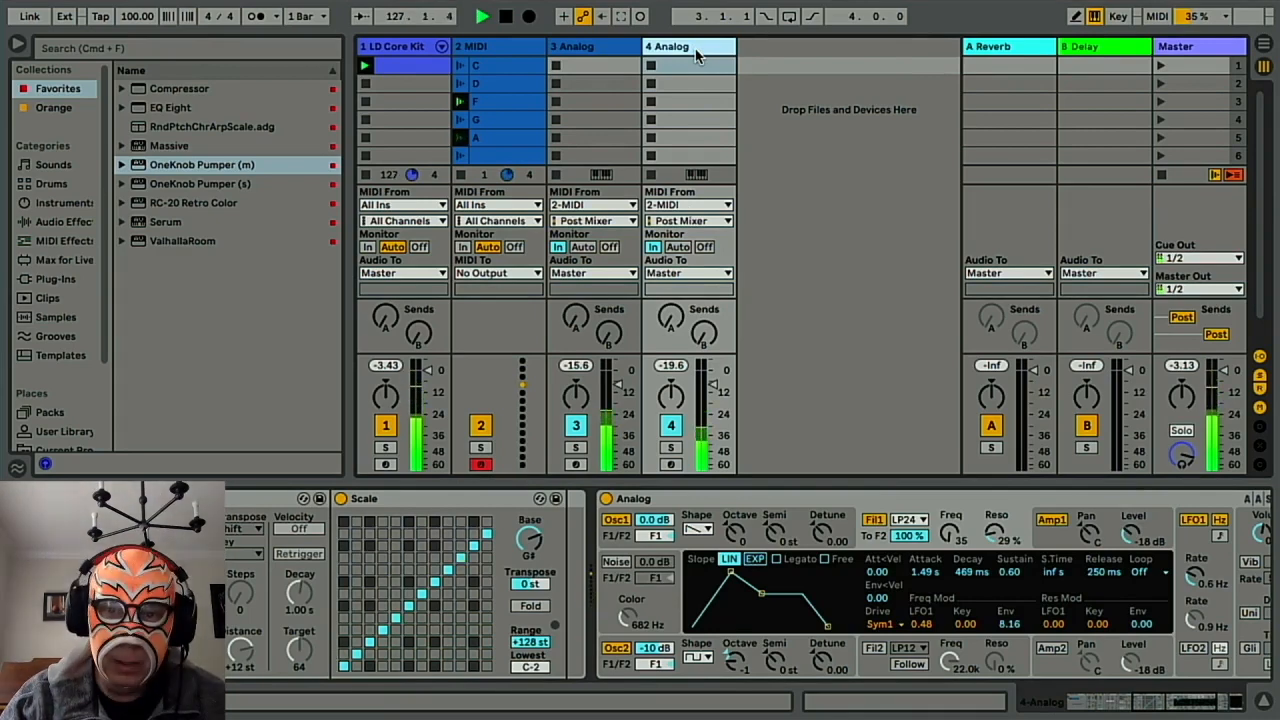
pyautogui.press('super+d')
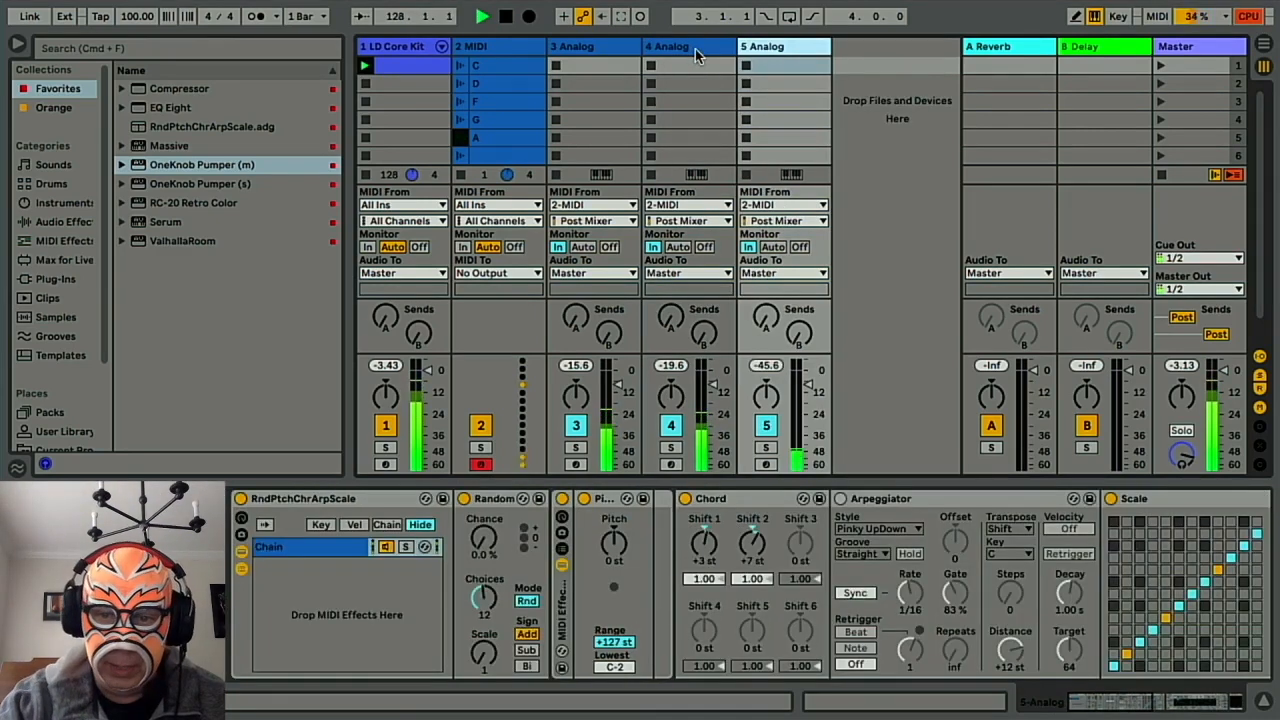
pyautogui.click(841, 499)
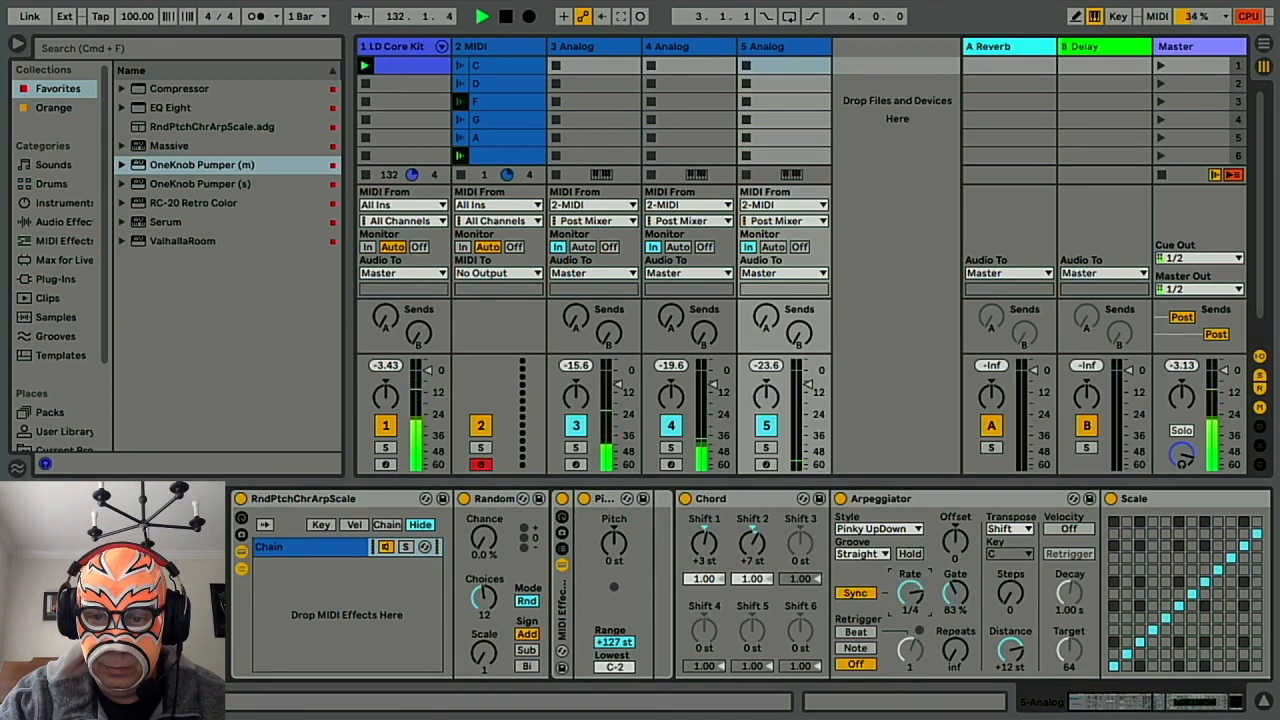
# Review the devices on the 5 Analog track, then solo it briefly to audition its part.
pyautogui.hscroll(10, 955, 590)
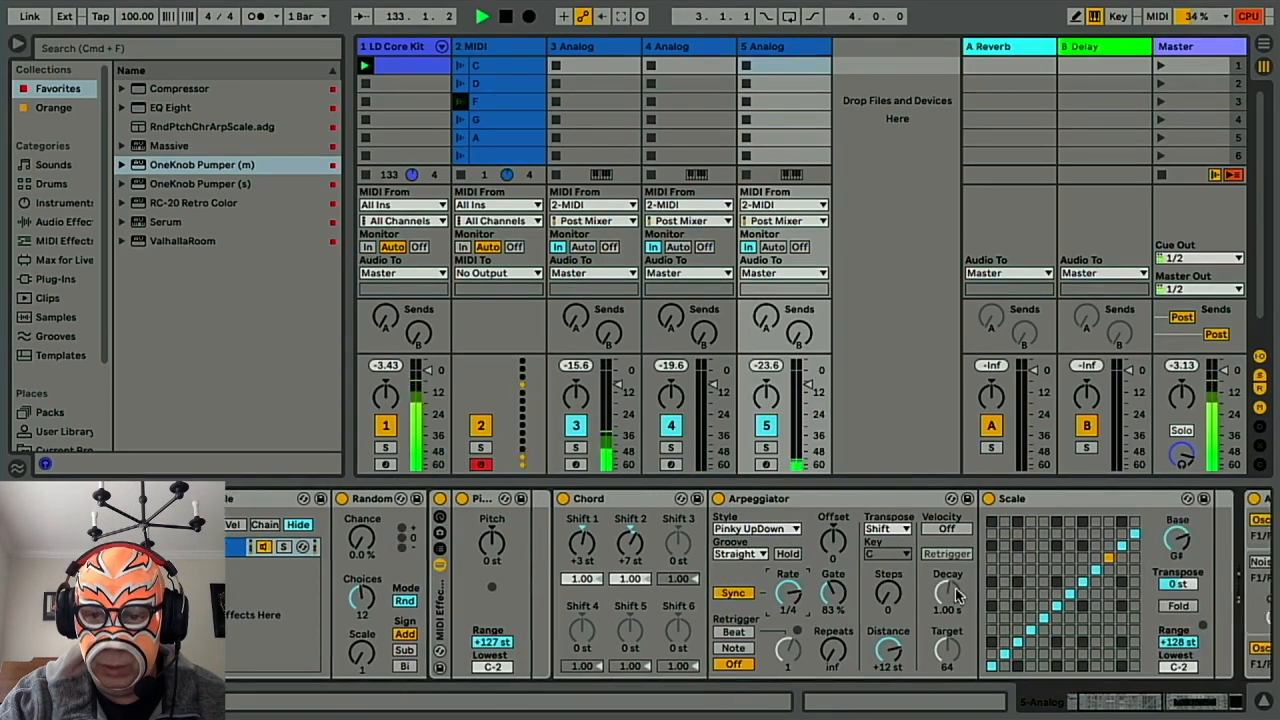
pyautogui.hscroll(8, 955, 587)
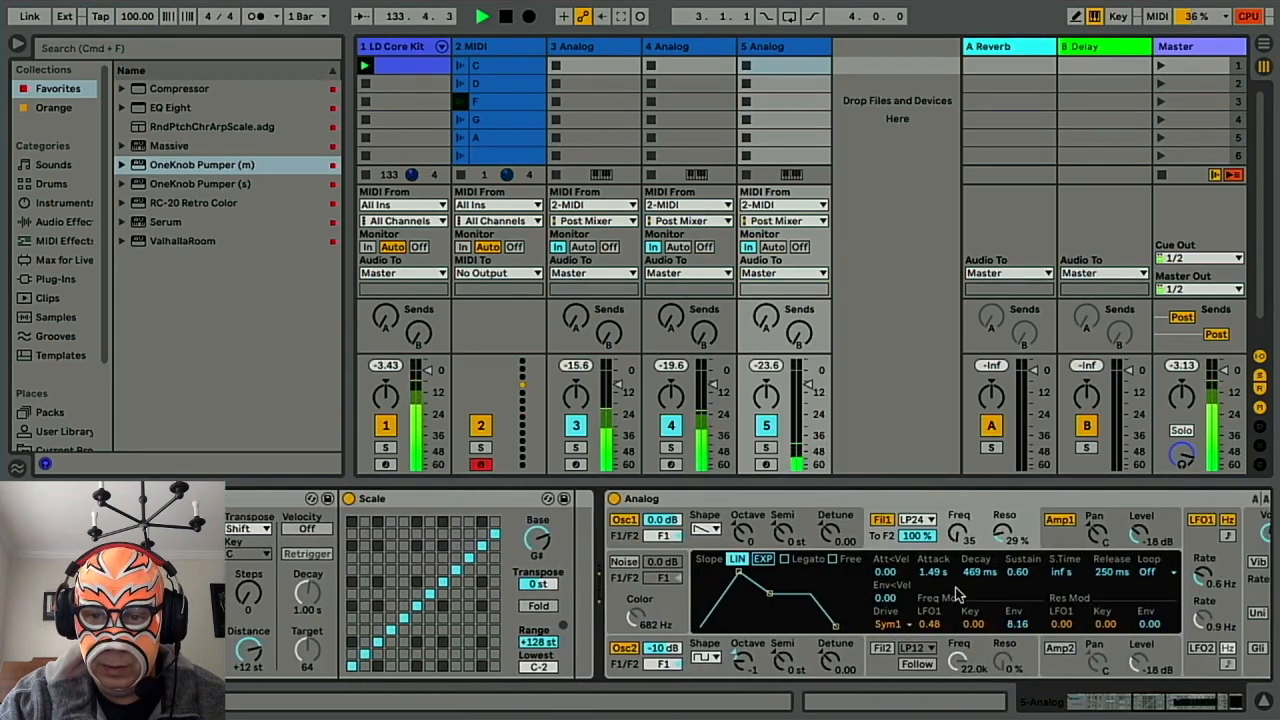
pyautogui.click(766, 450)
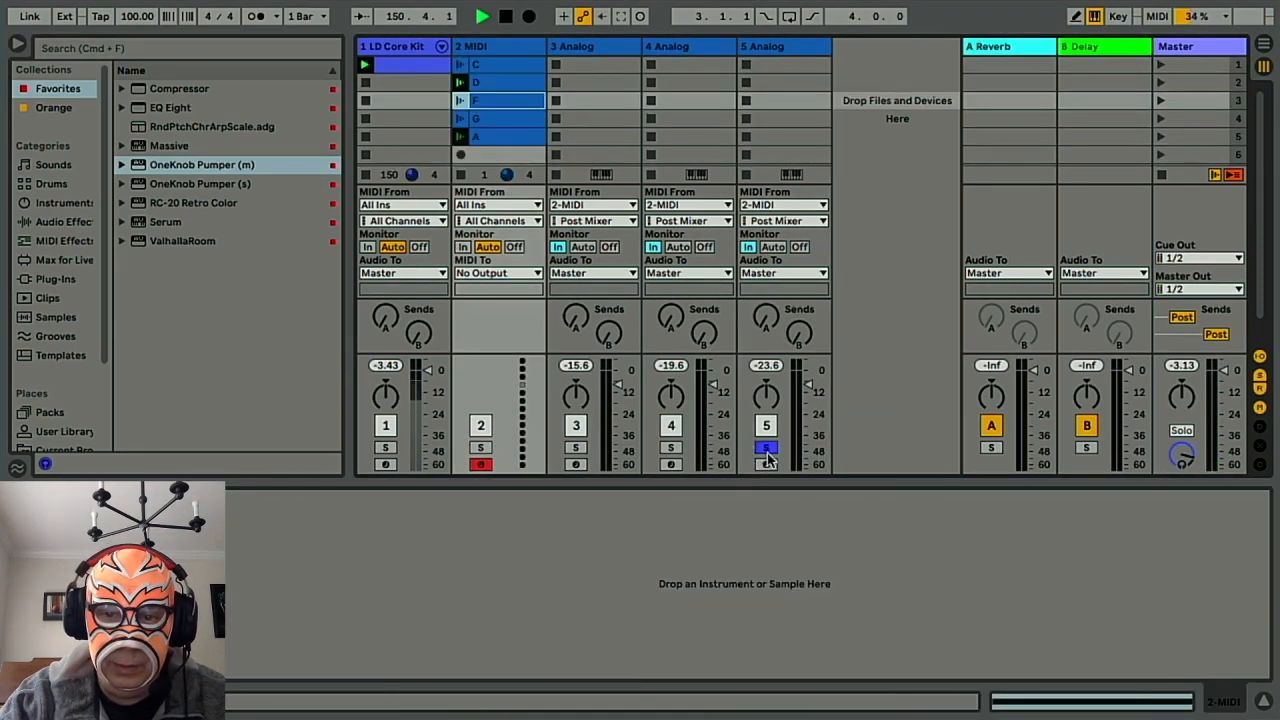
pyautogui.click(766, 452)
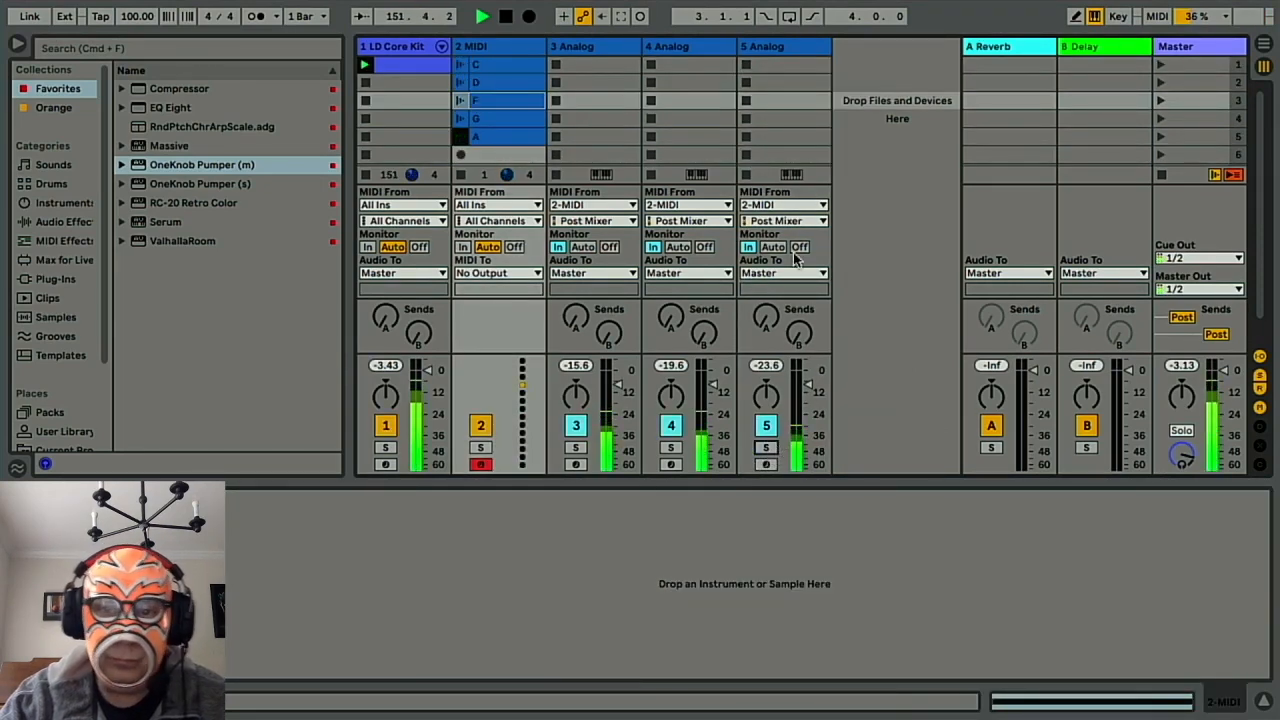
# Load the Delicate Drama.adg preset from Analog's Synth Lead presets onto the 5 Analog track and set its Arpeggiator style to Thumb UpDown.
pyautogui.click(55, 164)
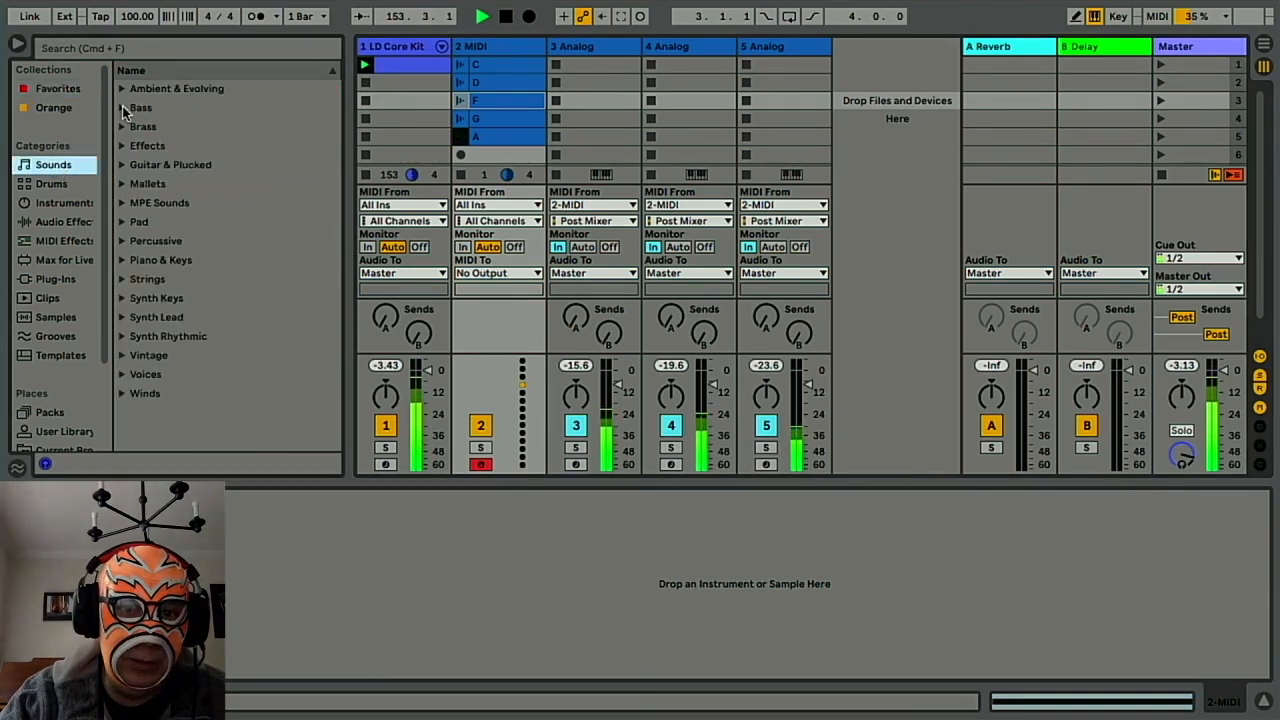
pyautogui.click(50, 205)
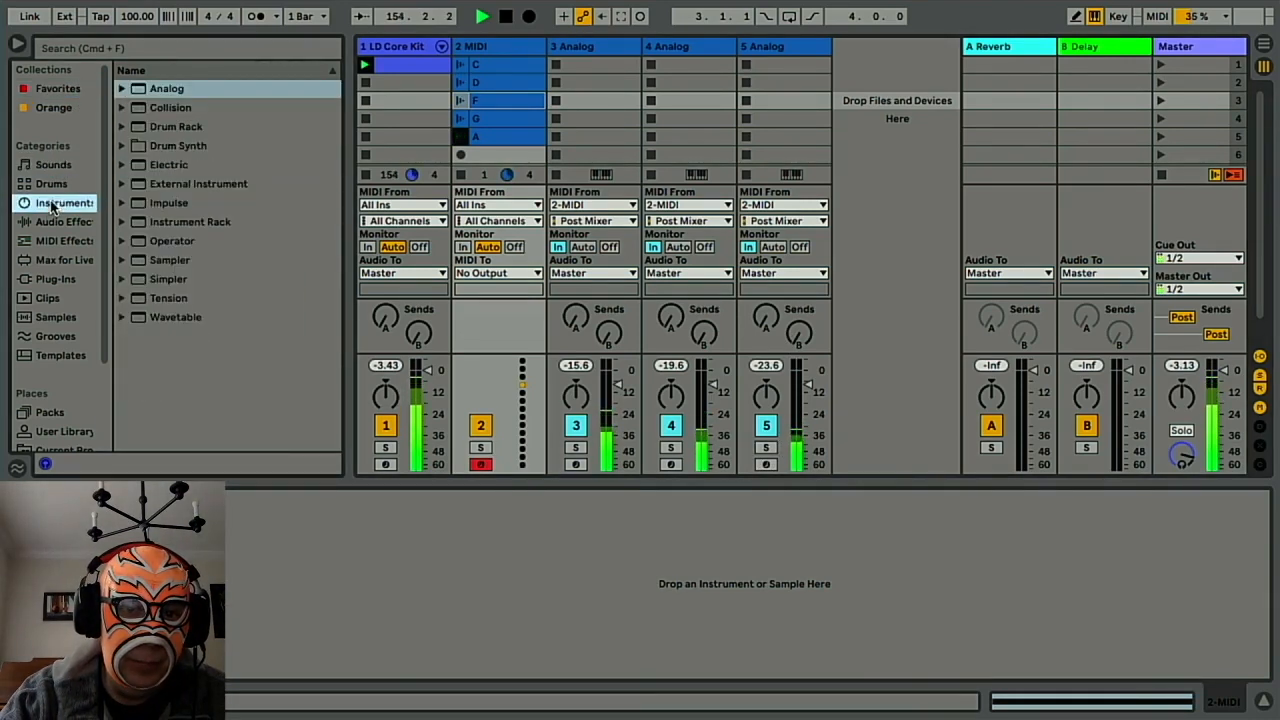
pyautogui.click(124, 89)
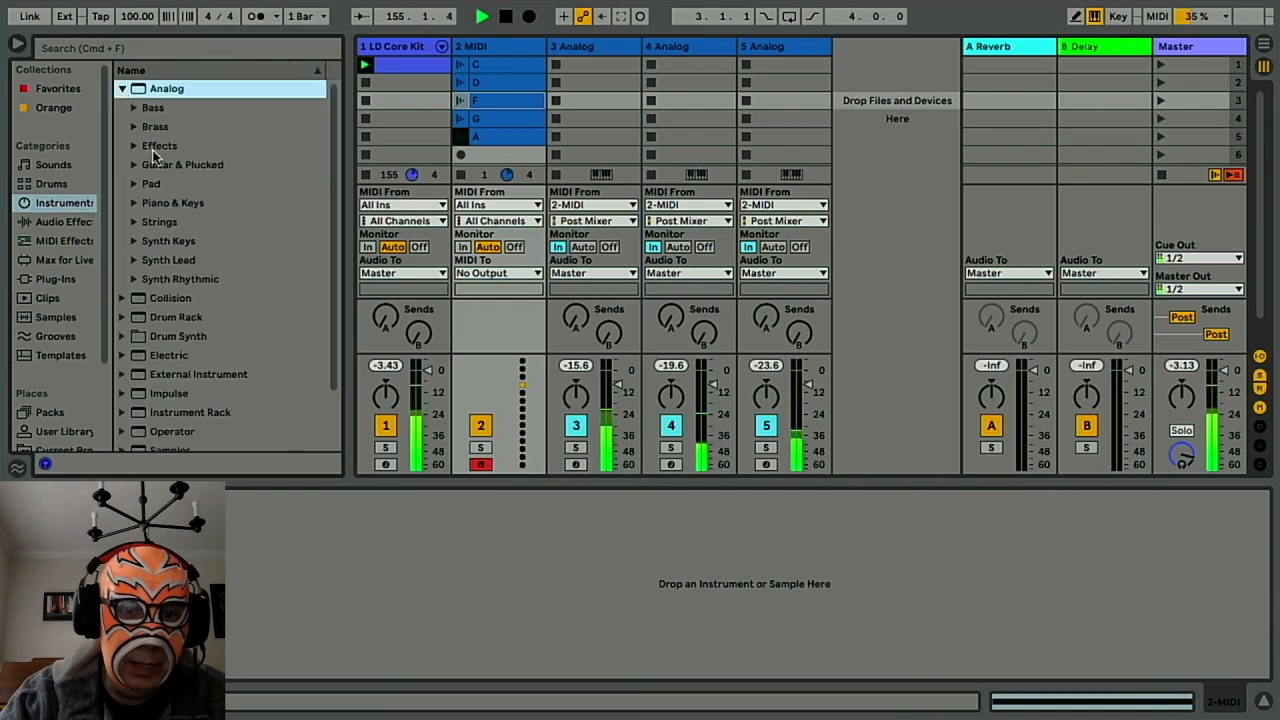
pyautogui.click(133, 261)
pyautogui.scroll(-3, 211, 296)
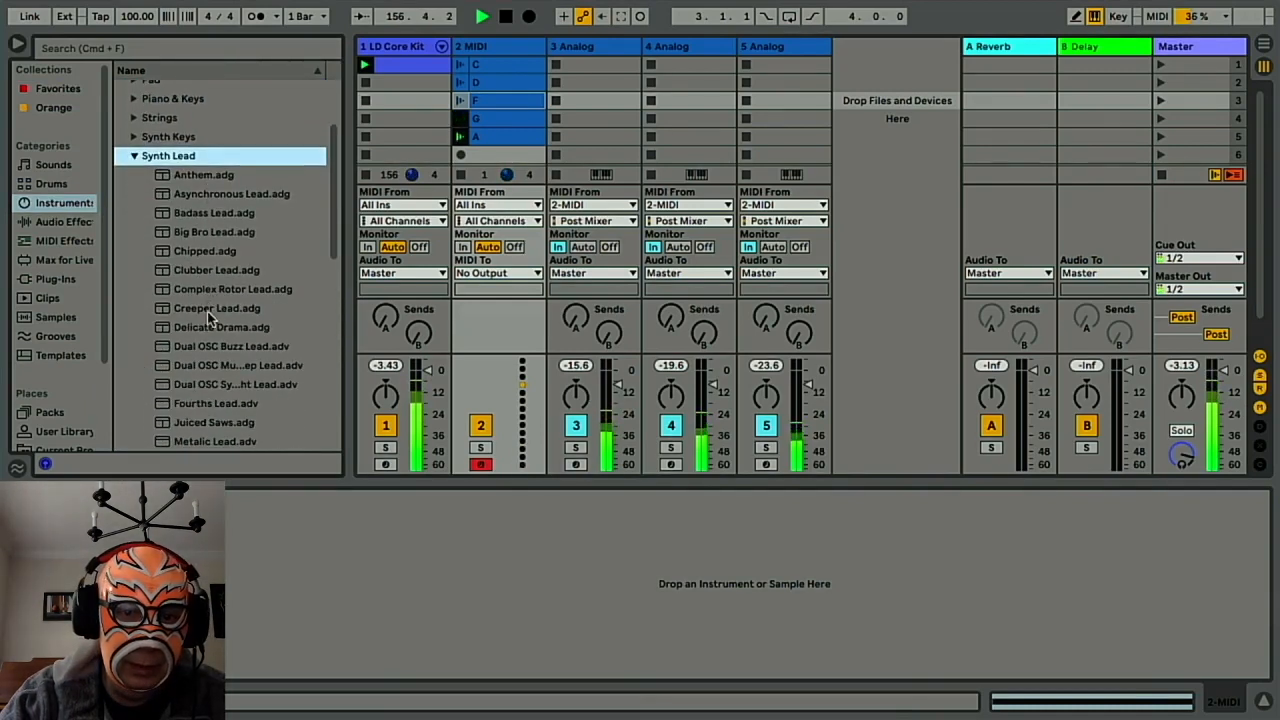
pyautogui.click(201, 328)
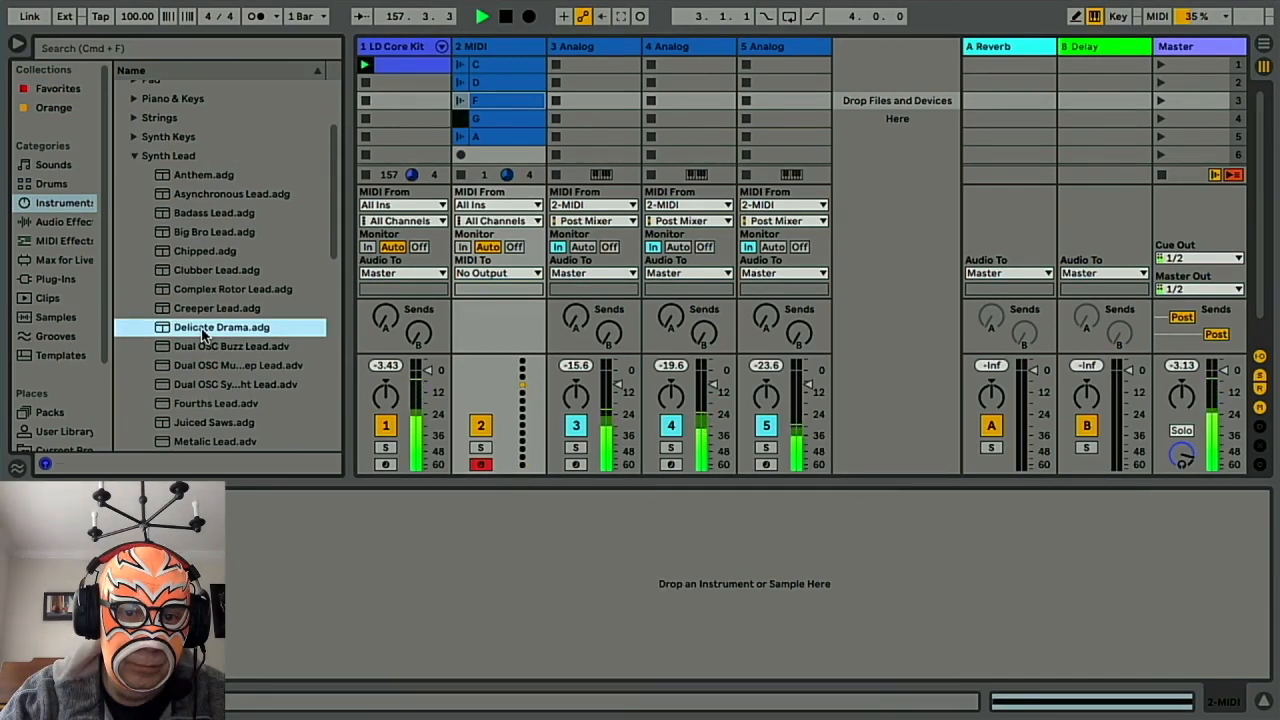
pyautogui.moveTo(201, 333); pyautogui.dragTo(771, 51)
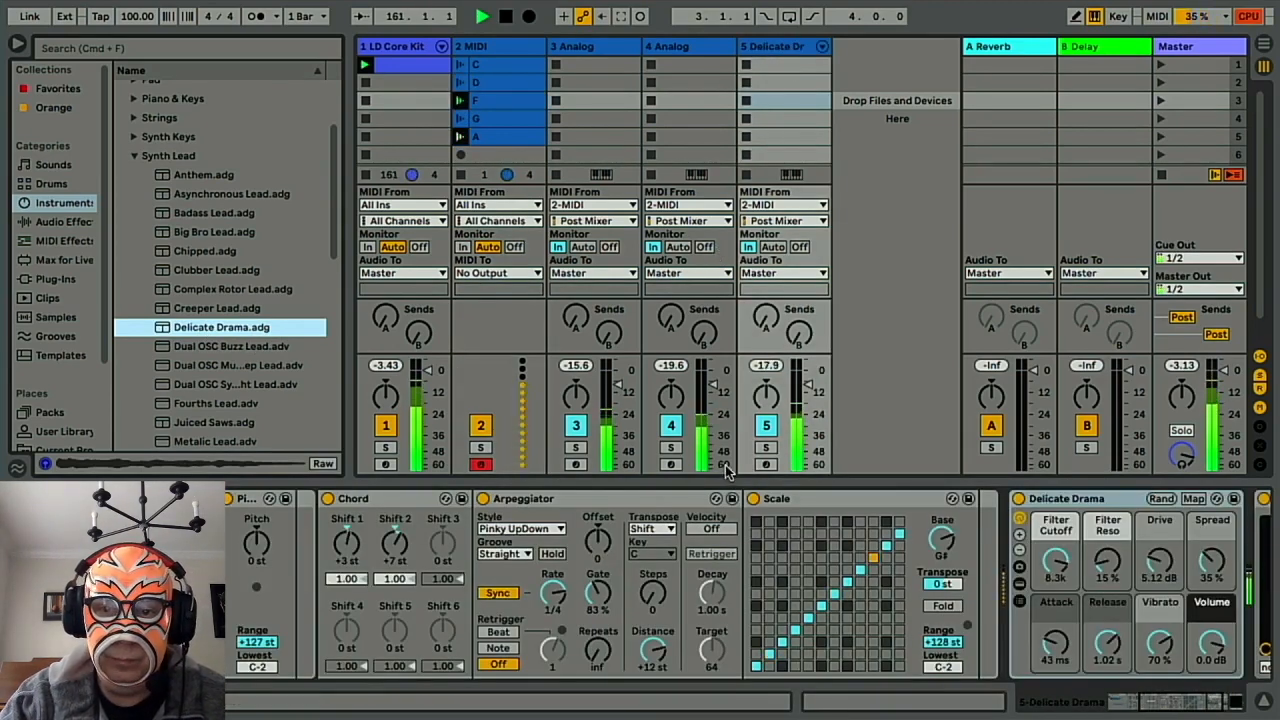
pyautogui.click(526, 530)
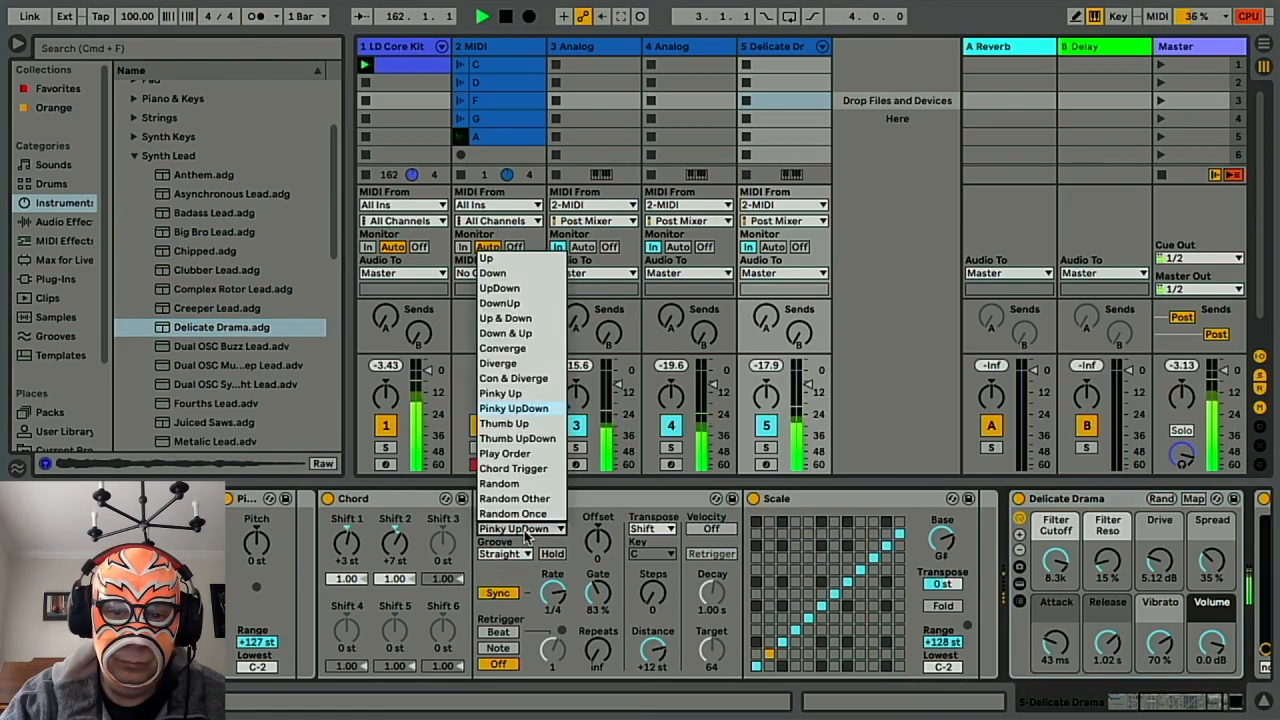
pyautogui.click(527, 441)
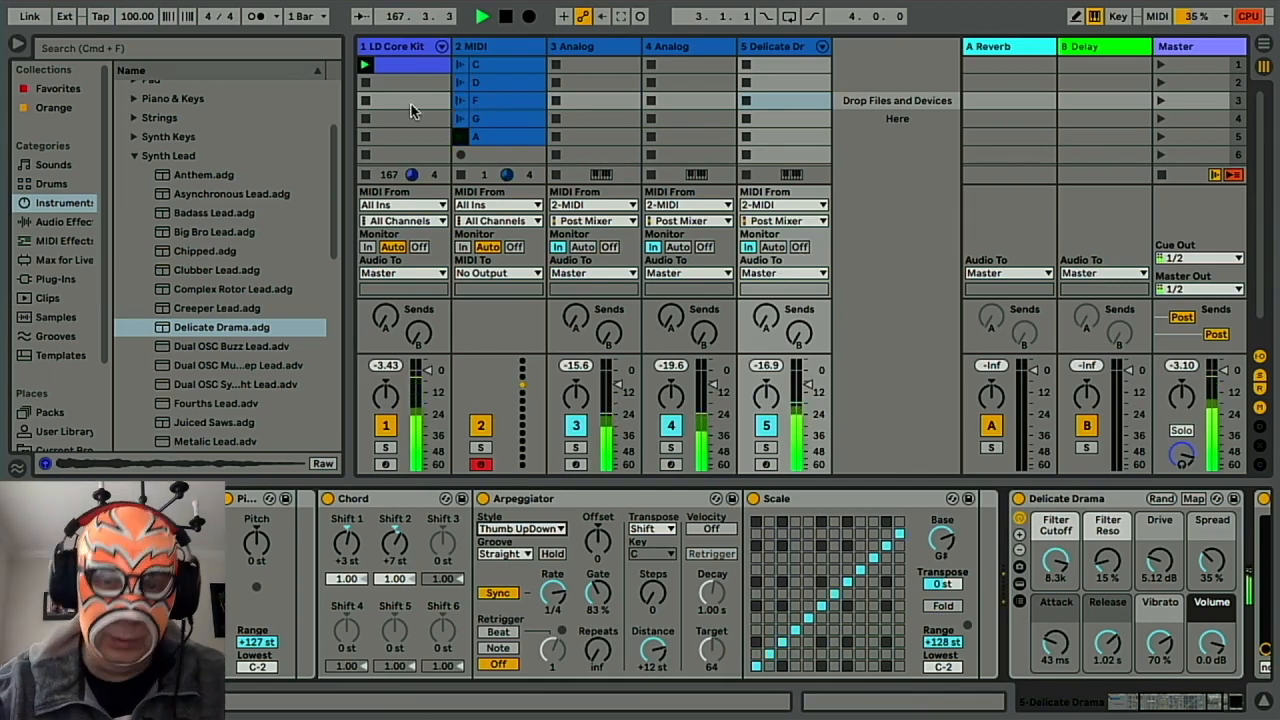
# Rename the drum clip on the LD Core Kit track as All.
pyautogui.click(395, 65)
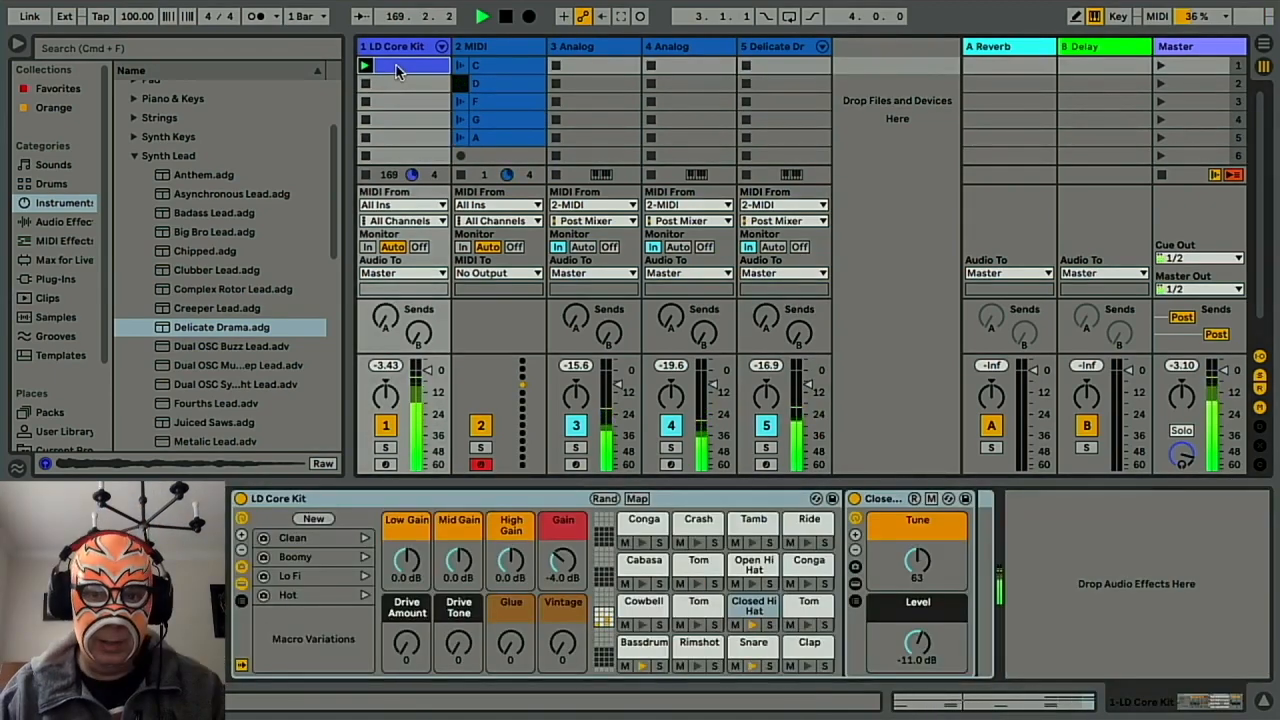
pyautogui.press('super+r')
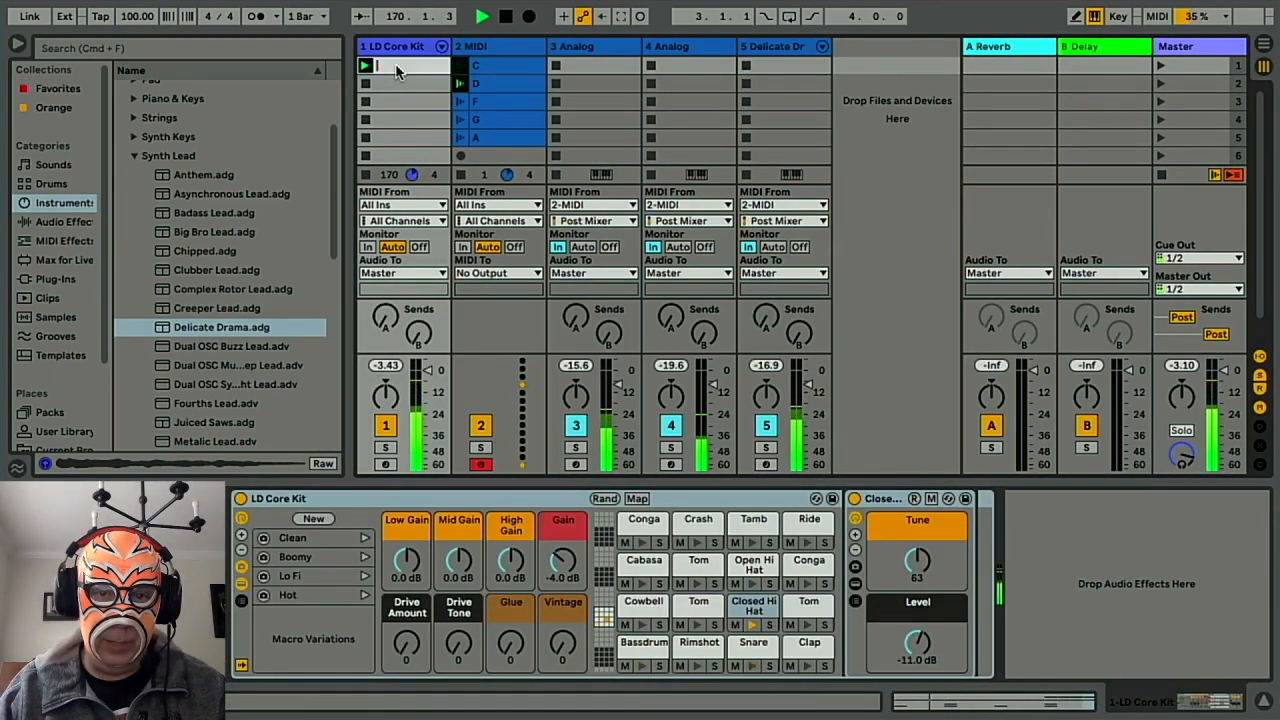
pyautogui.write('All')
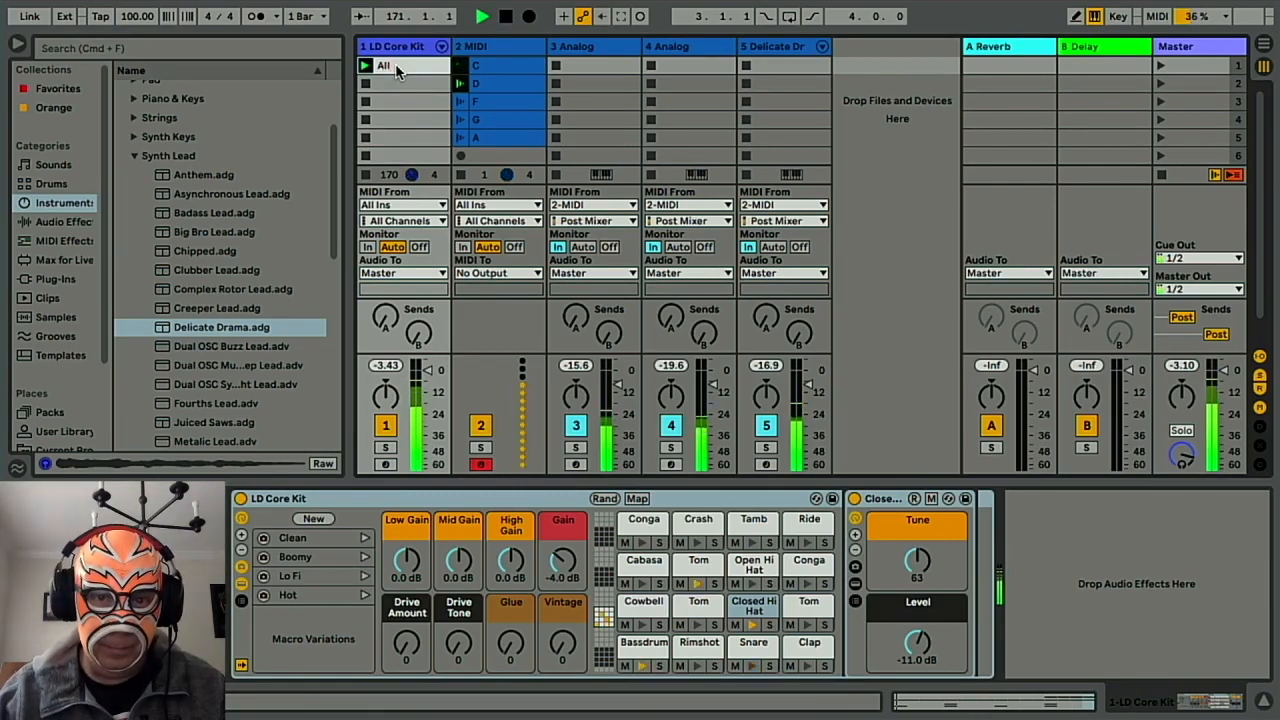
# Duplicate the All drum clip four times into the slots below it.
pyautogui.click(408, 68)
pyautogui.press('super+d')
pyautogui.press('super+d')
pyautogui.press('super+d')
pyautogui.press('super+d')
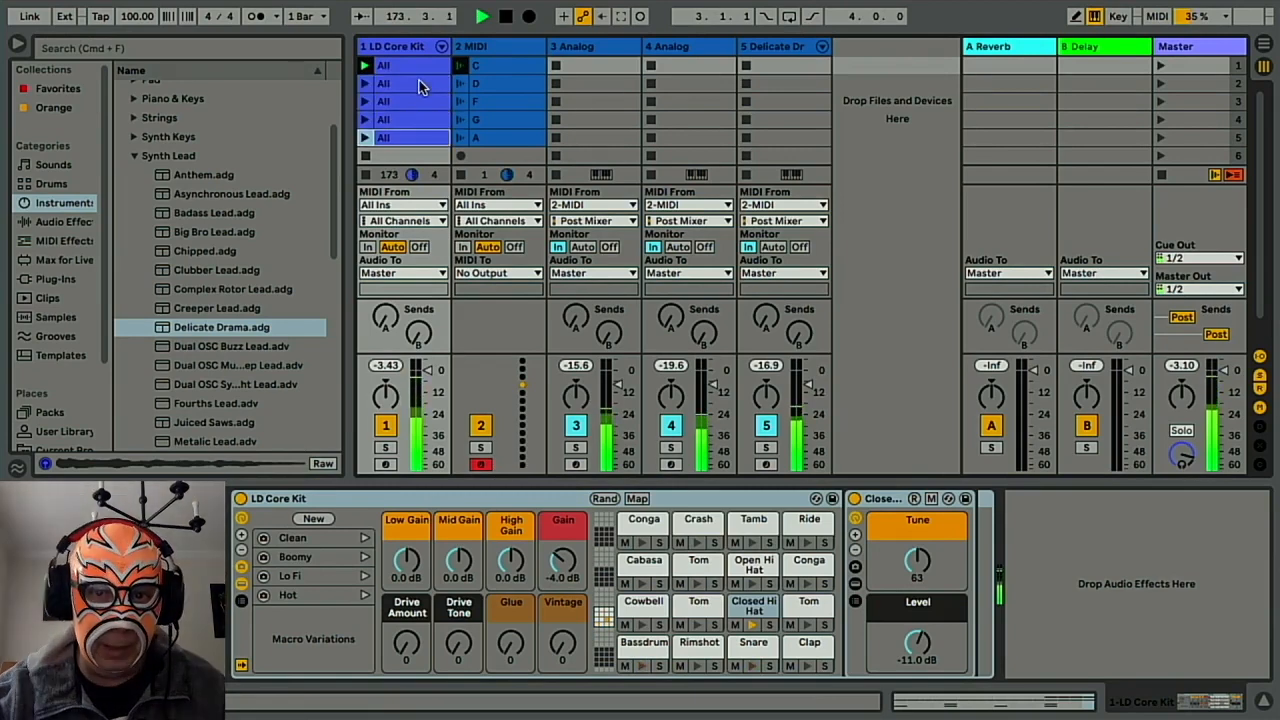
# Delete all Bassdrum notes from the second drum clip on the LD Core Kit track and rename the clip No Kick.
pyautogui.click(412, 82)
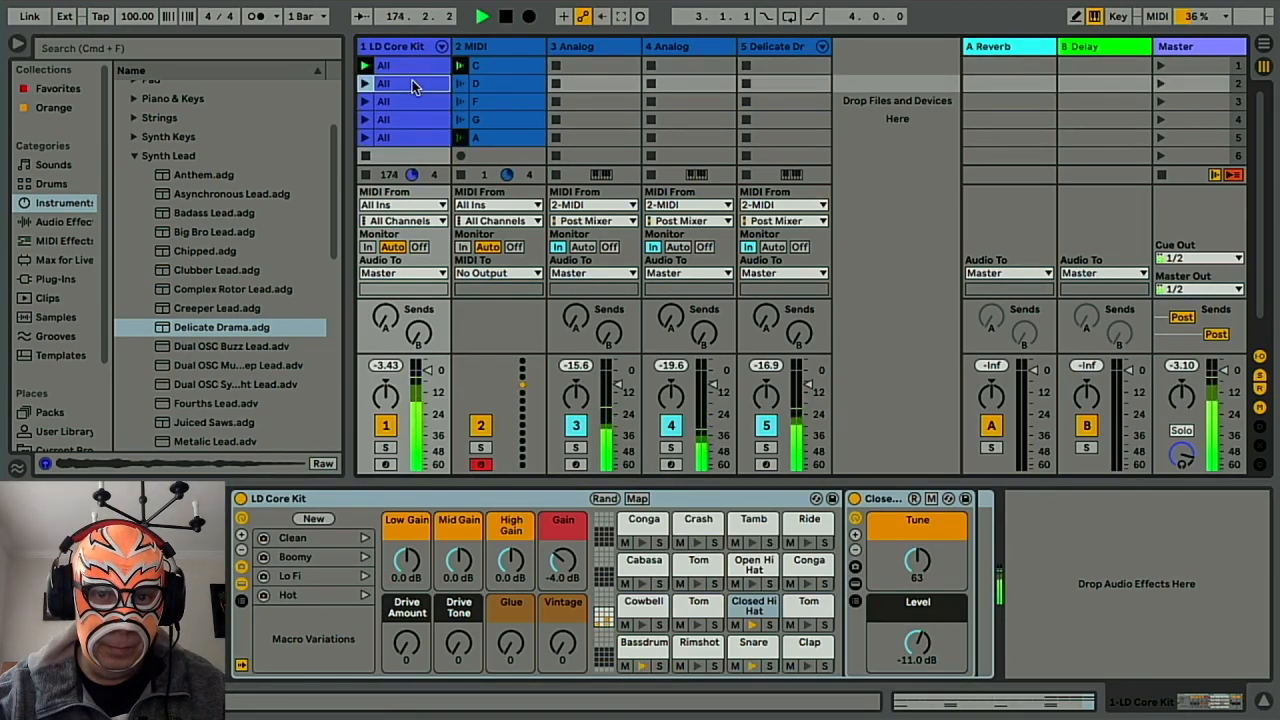
pyautogui.doubleClick(412, 82)
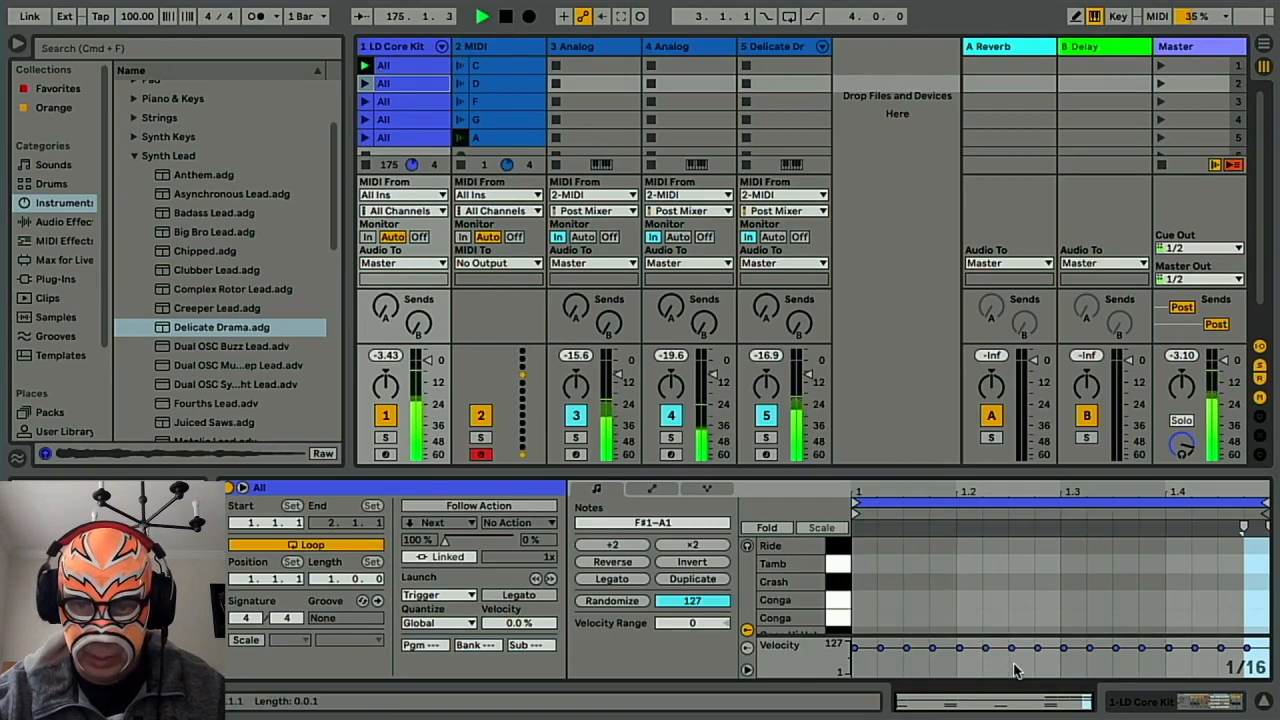
pyautogui.scroll(-5, 995, 622)
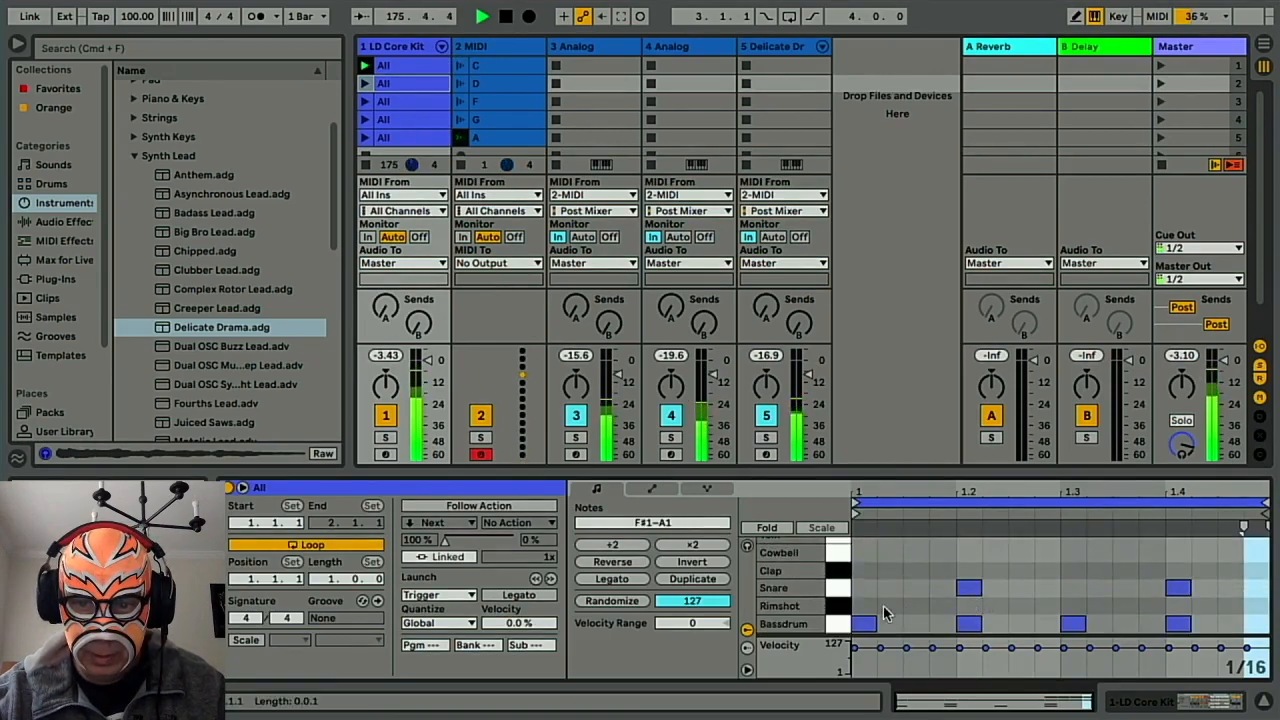
pyautogui.click(845, 625)
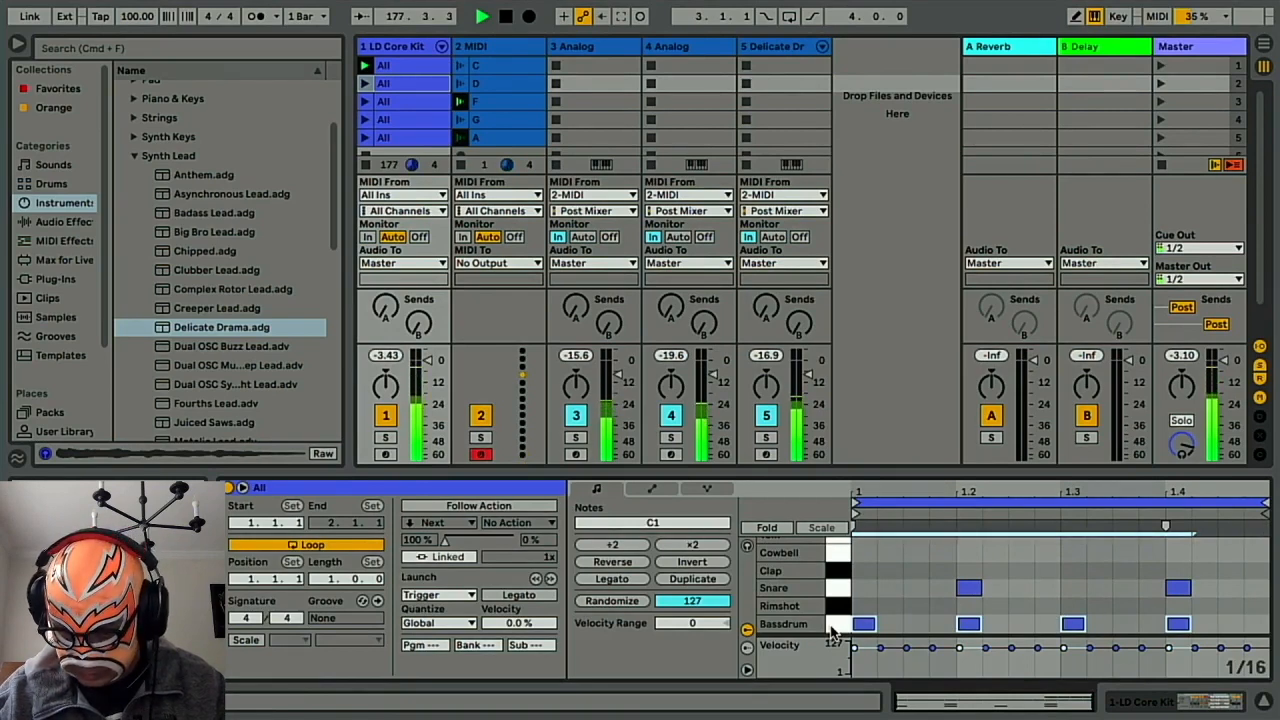
pyautogui.press('Delete')
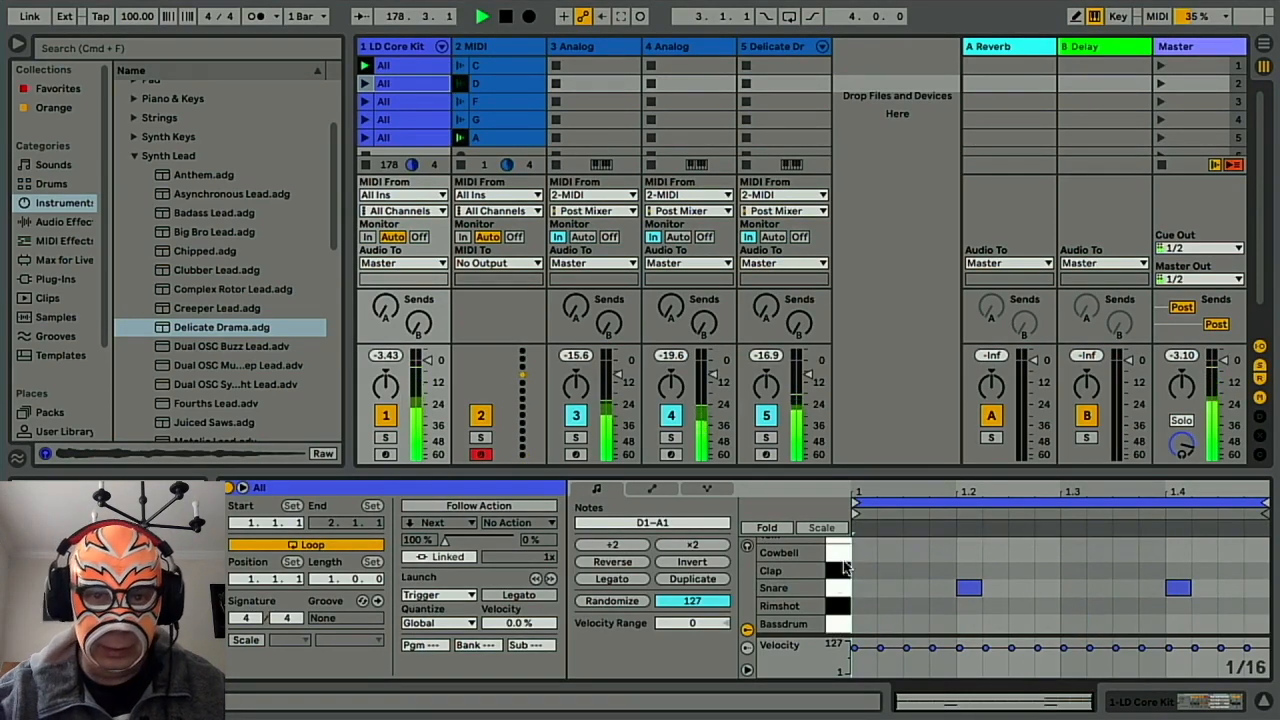
pyautogui.click(406, 89)
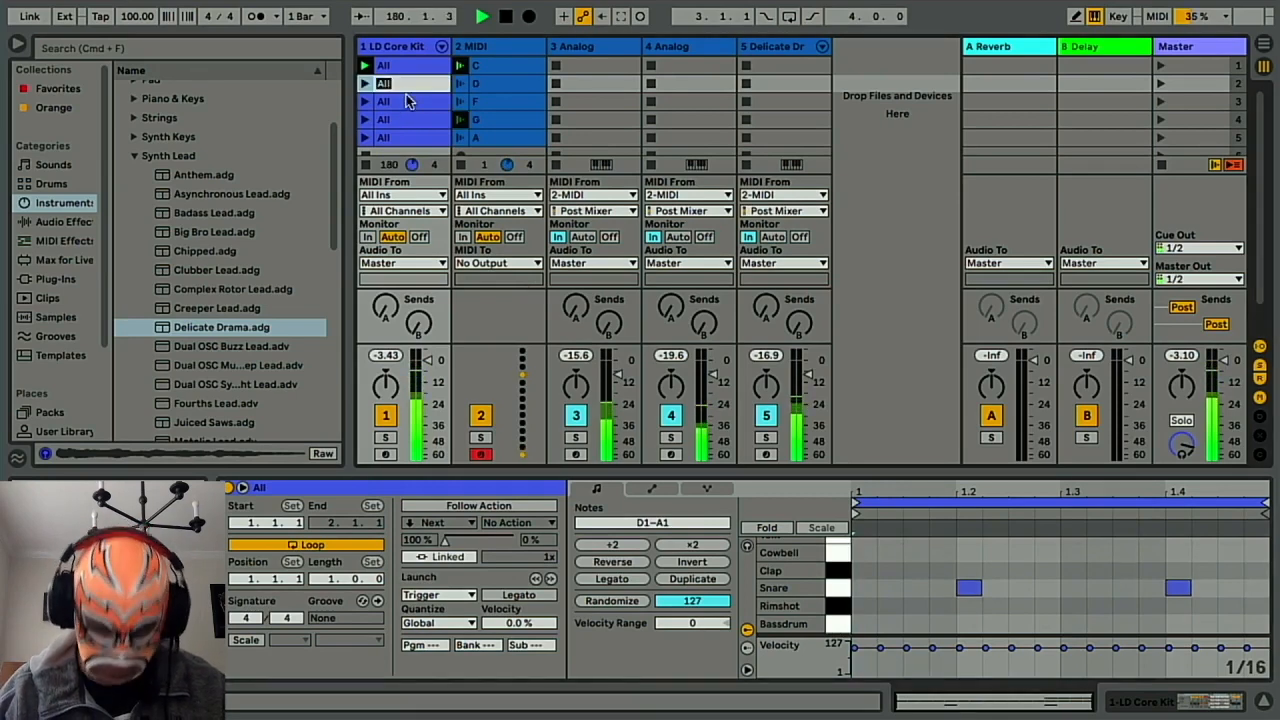
pyautogui.write('No Kick')
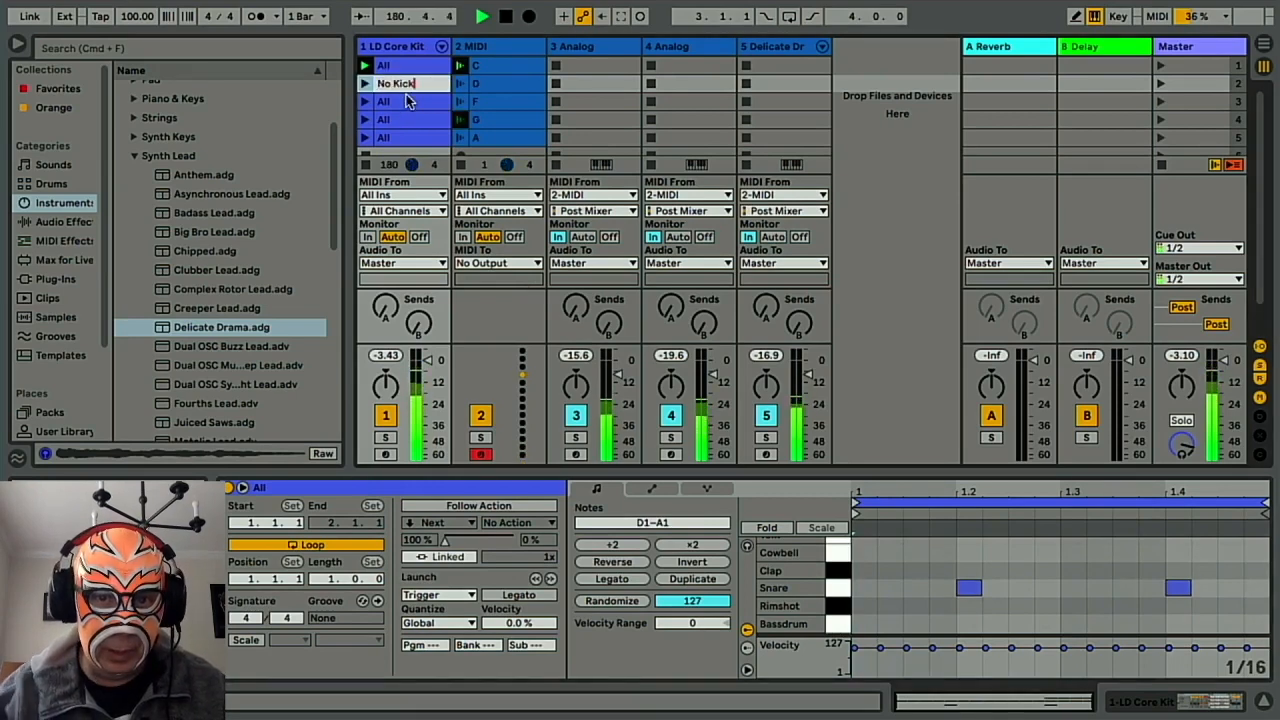
pyautogui.press('Return')
# Delete all Closed Hi Hat notes from the third drum clip and rename the clip Ho Hat.
pyautogui.click(395, 101)
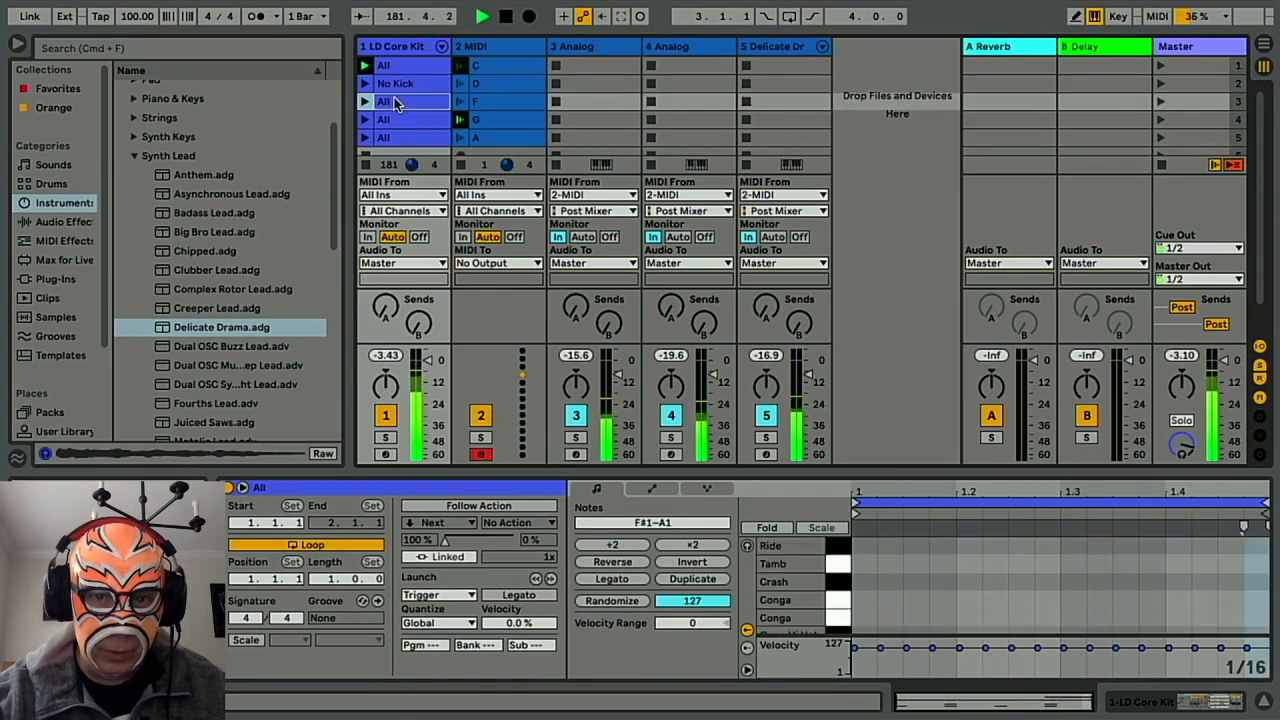
pyautogui.scroll(-2, 903, 612)
pyautogui.scroll(-4, 903, 612)
pyautogui.click(853, 597)
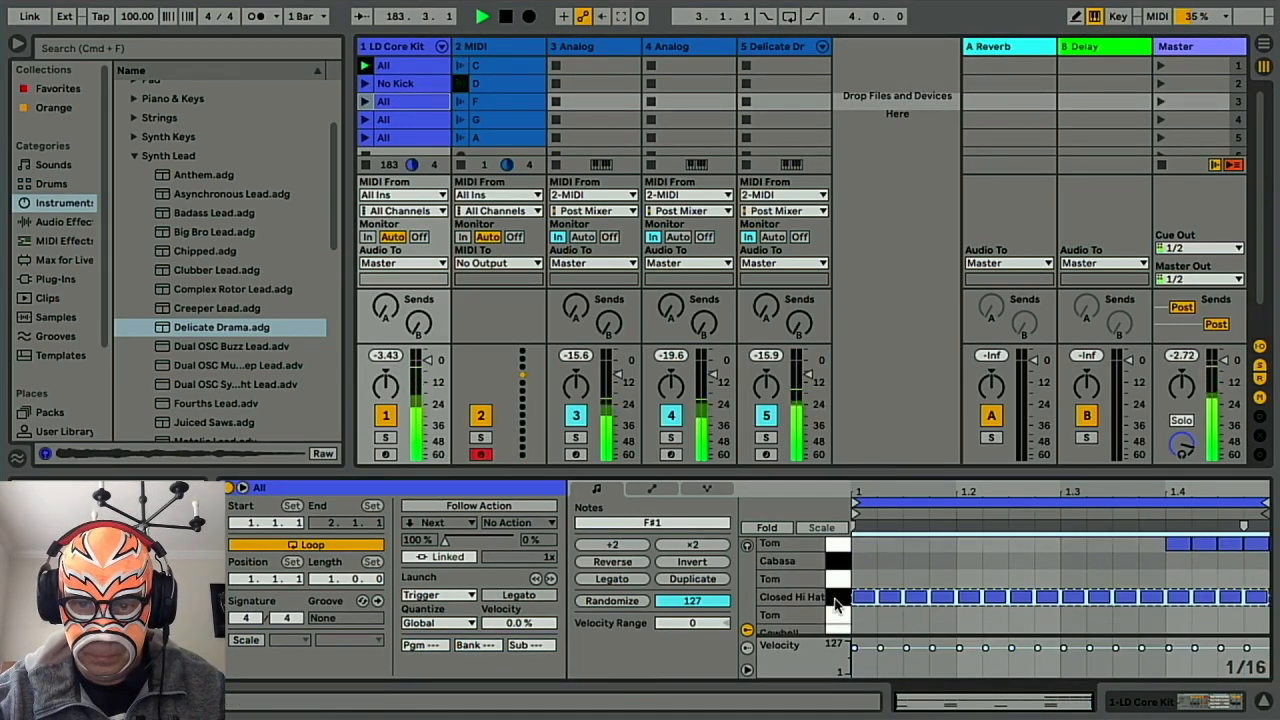
pyautogui.press('Delete')
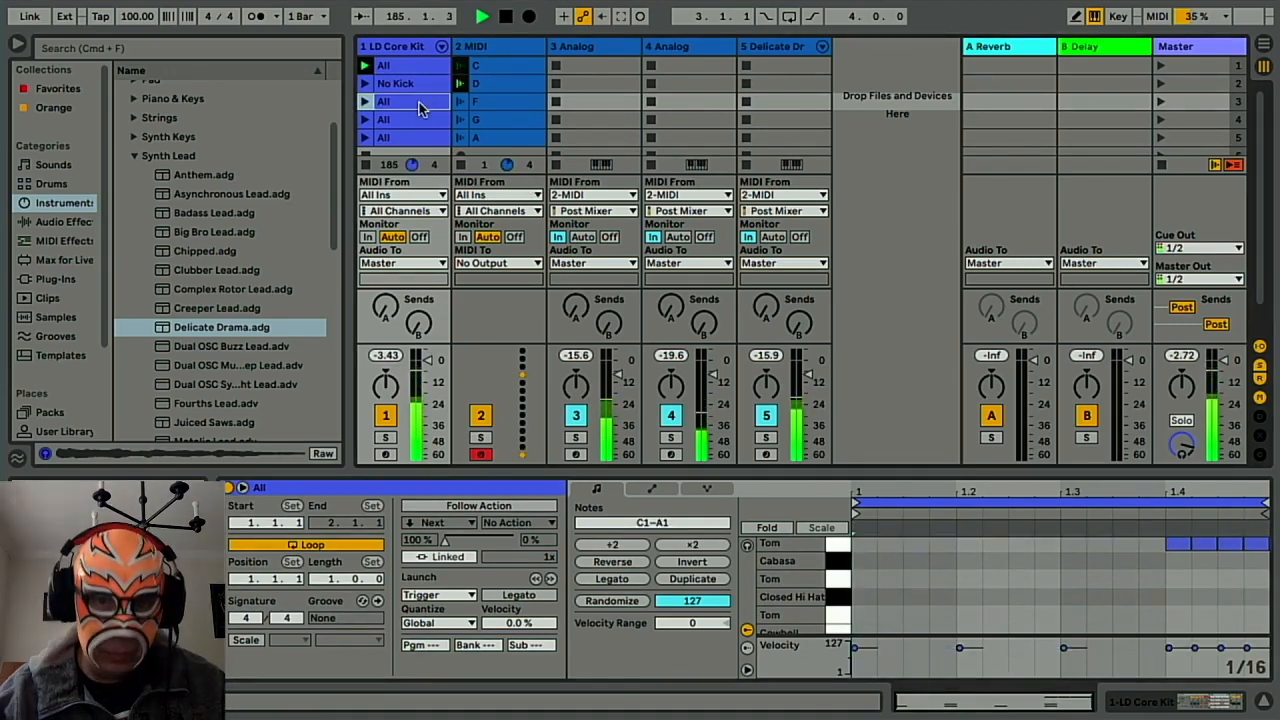
pyautogui.hotkey('ctrl', 'r')
pyautogui.write('H')
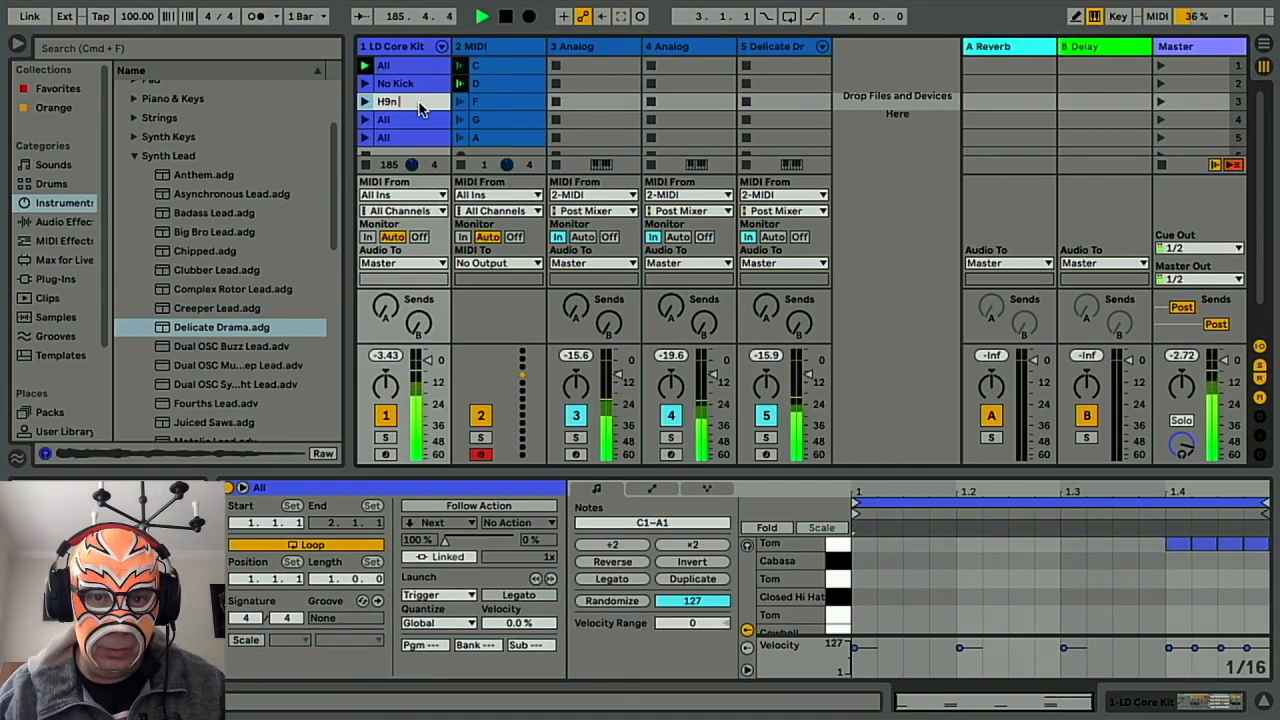
pyautogui.write('9')
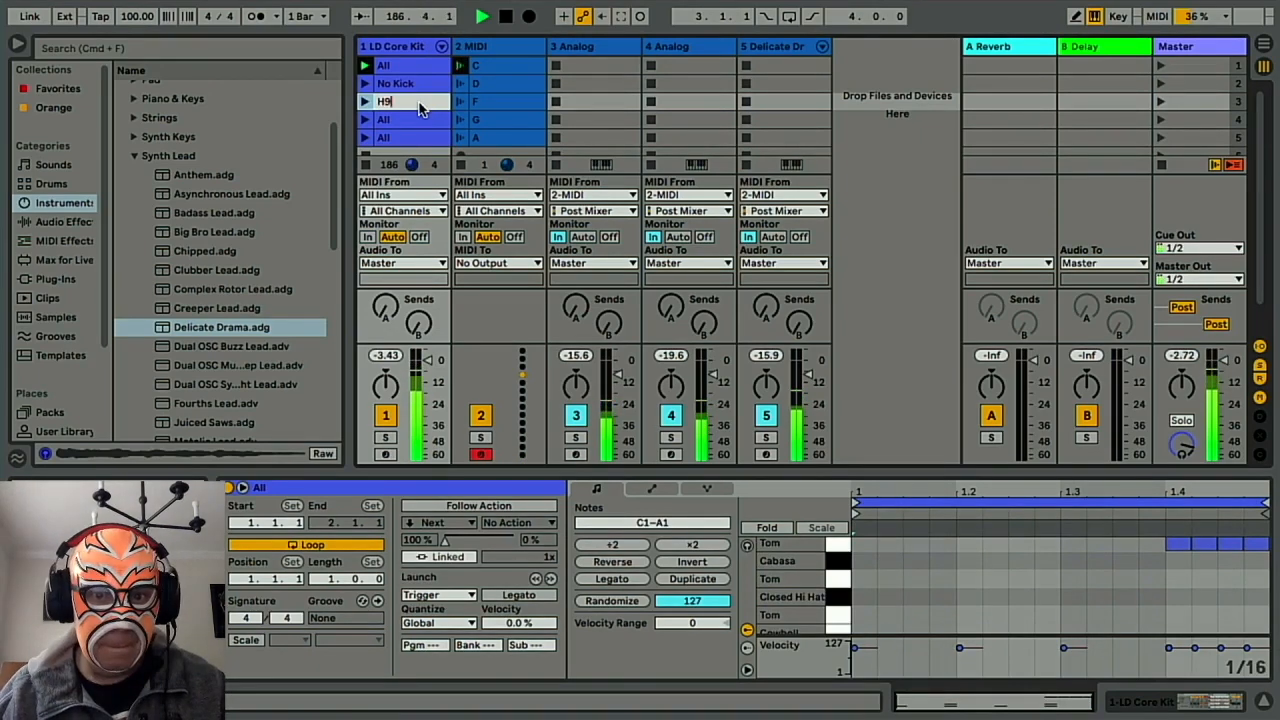
pyautogui.press('BackSpace')
pyautogui.write('o Hat')
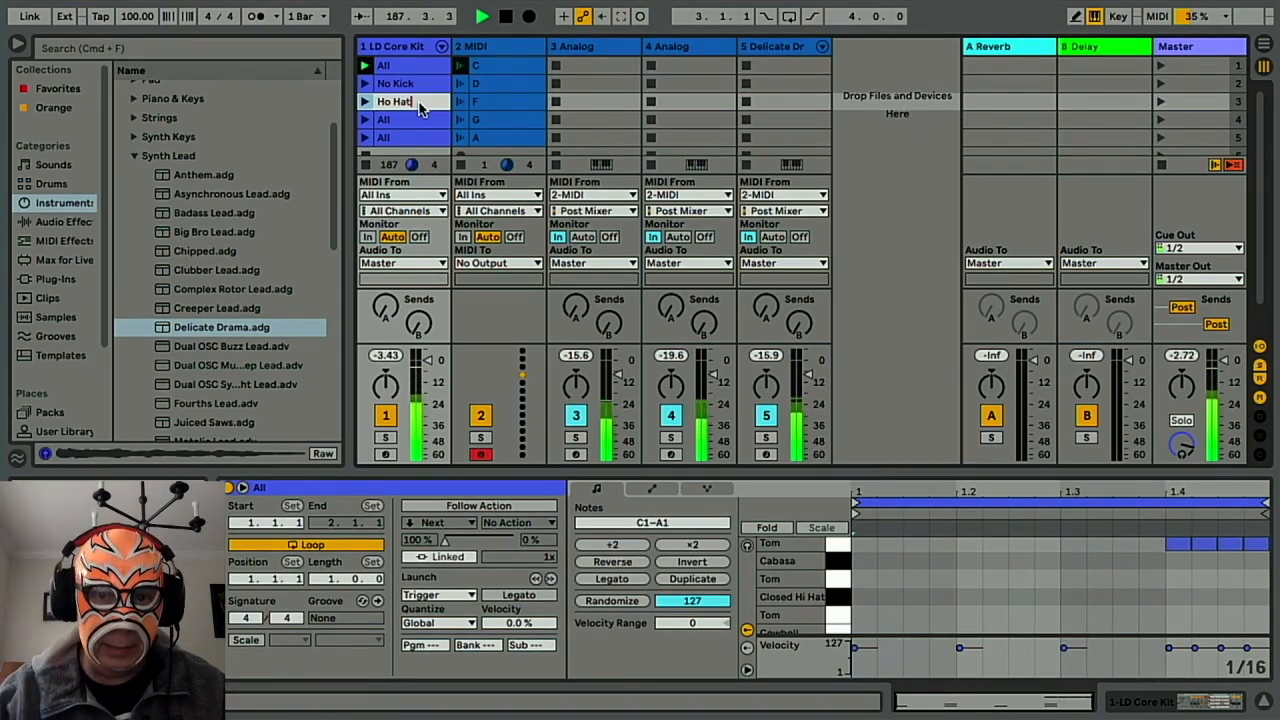
# Delete all notes in the Tom row of the fourth drum clip.
pyautogui.click(416, 119)
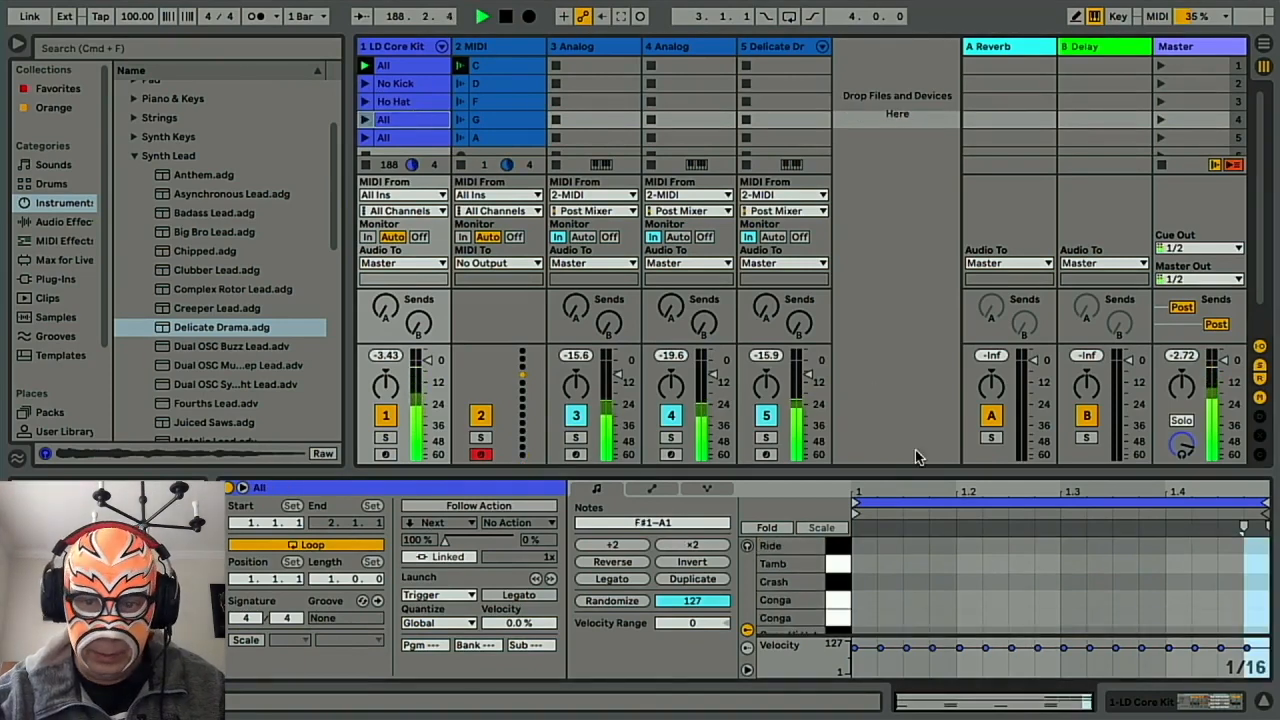
pyautogui.scroll(-3, 1000, 571)
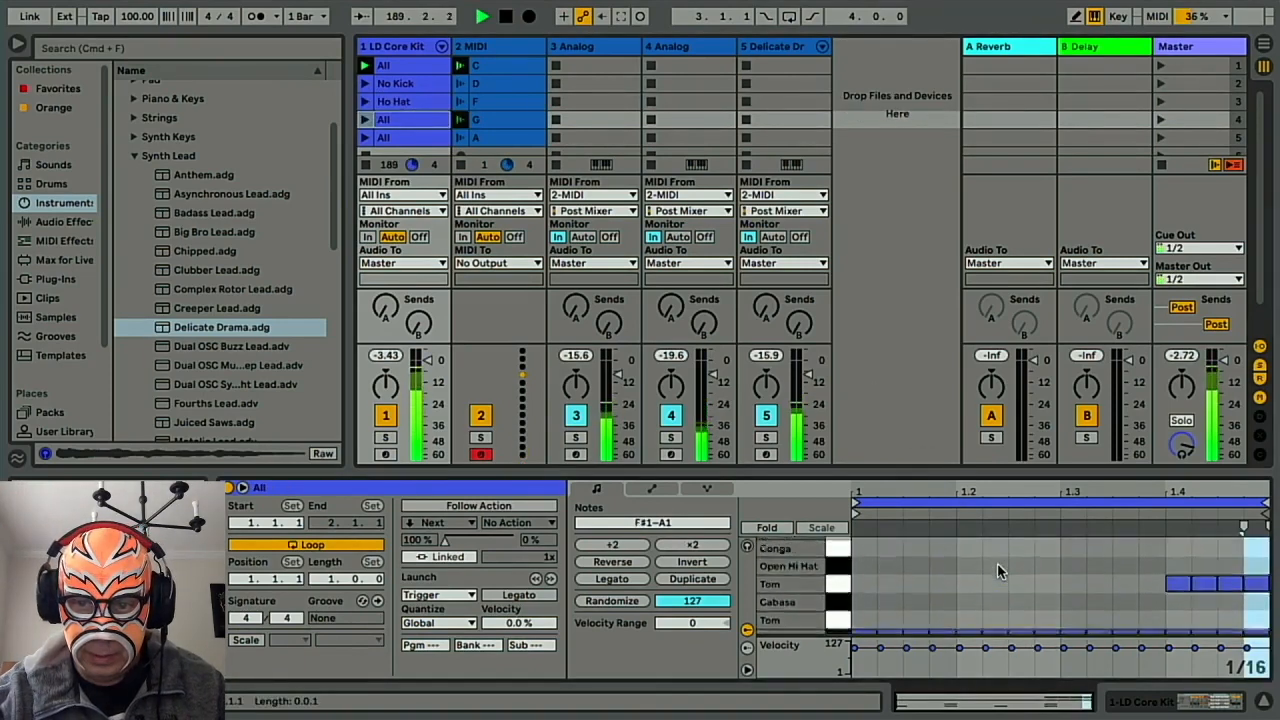
pyautogui.click(840, 590)
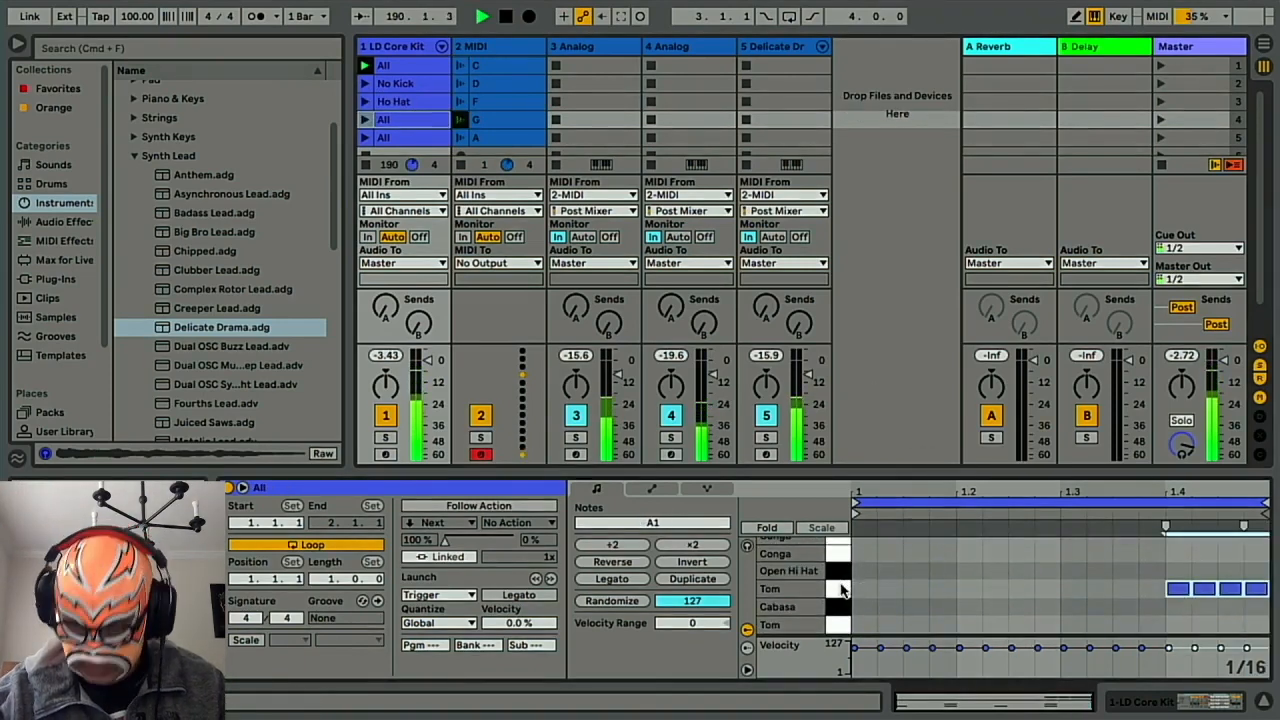
pyautogui.press('Delete')
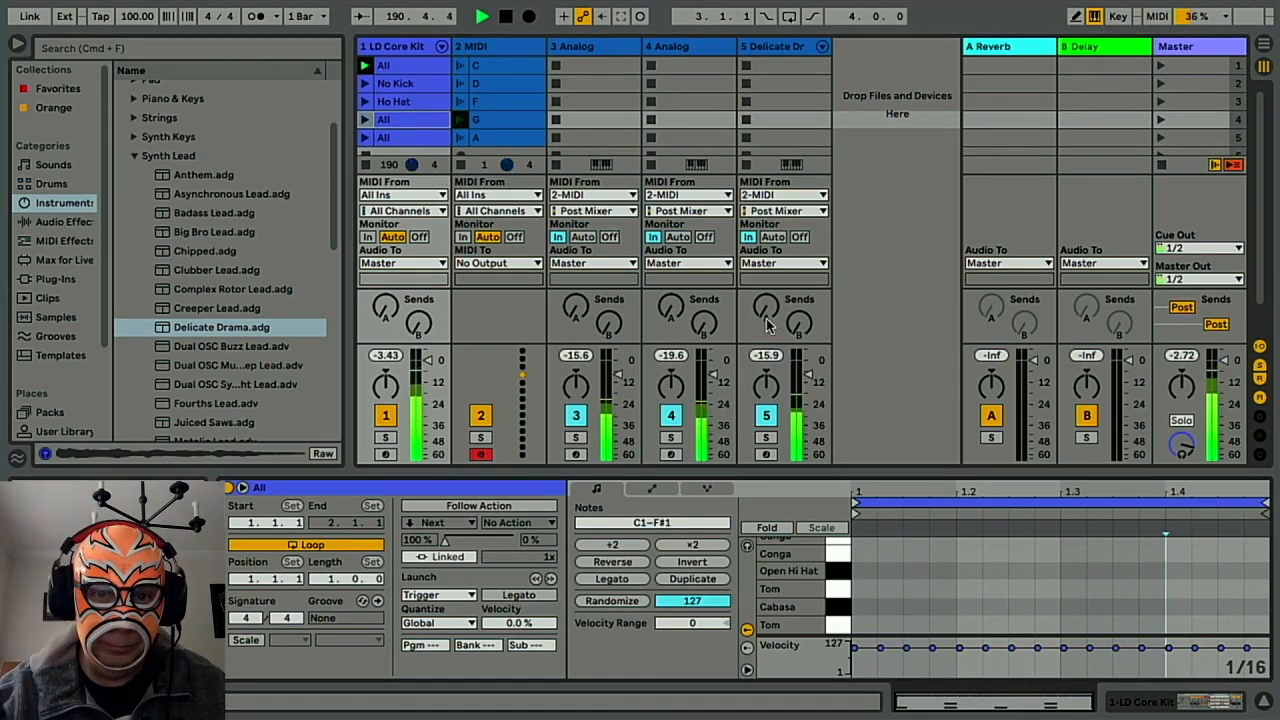
# Delete the four drum clips below the first All clip on the LD Core Kit track.
pyautogui.click(409, 84)
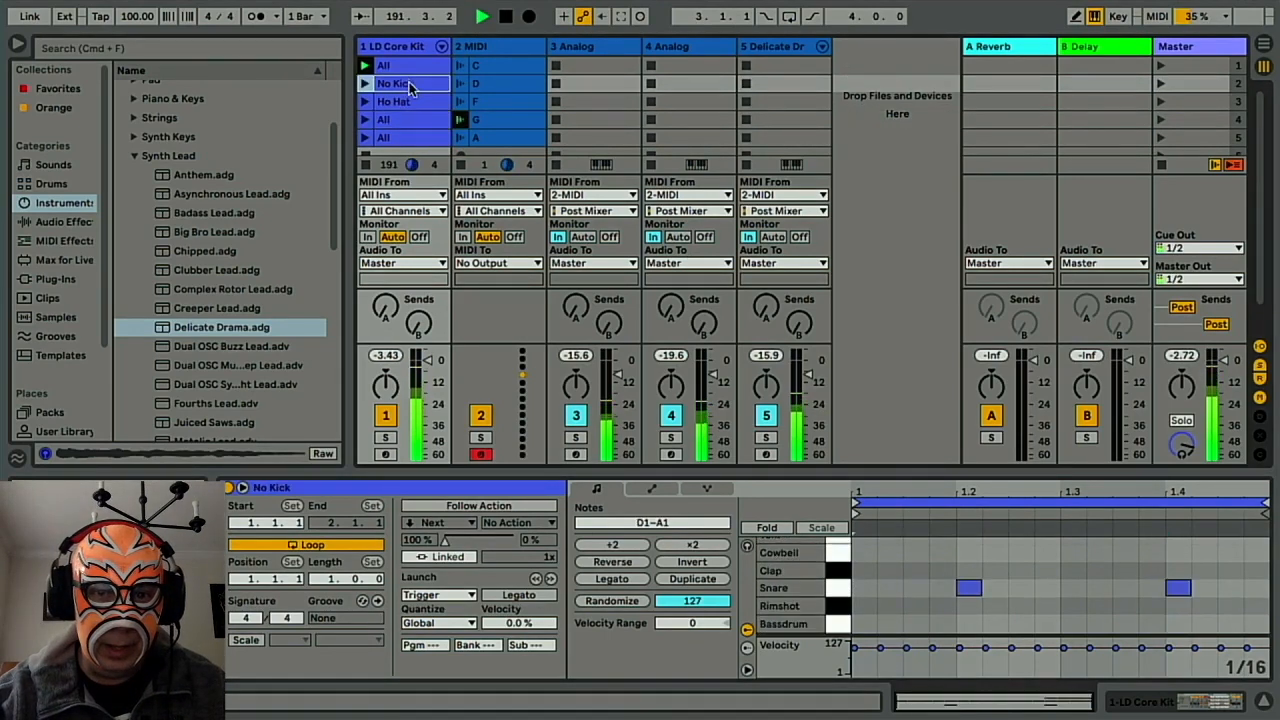
pyautogui.keyDown('shift'); pyautogui.click(409, 138); pyautogui.keyUp('shift')
pyautogui.press('Delete')
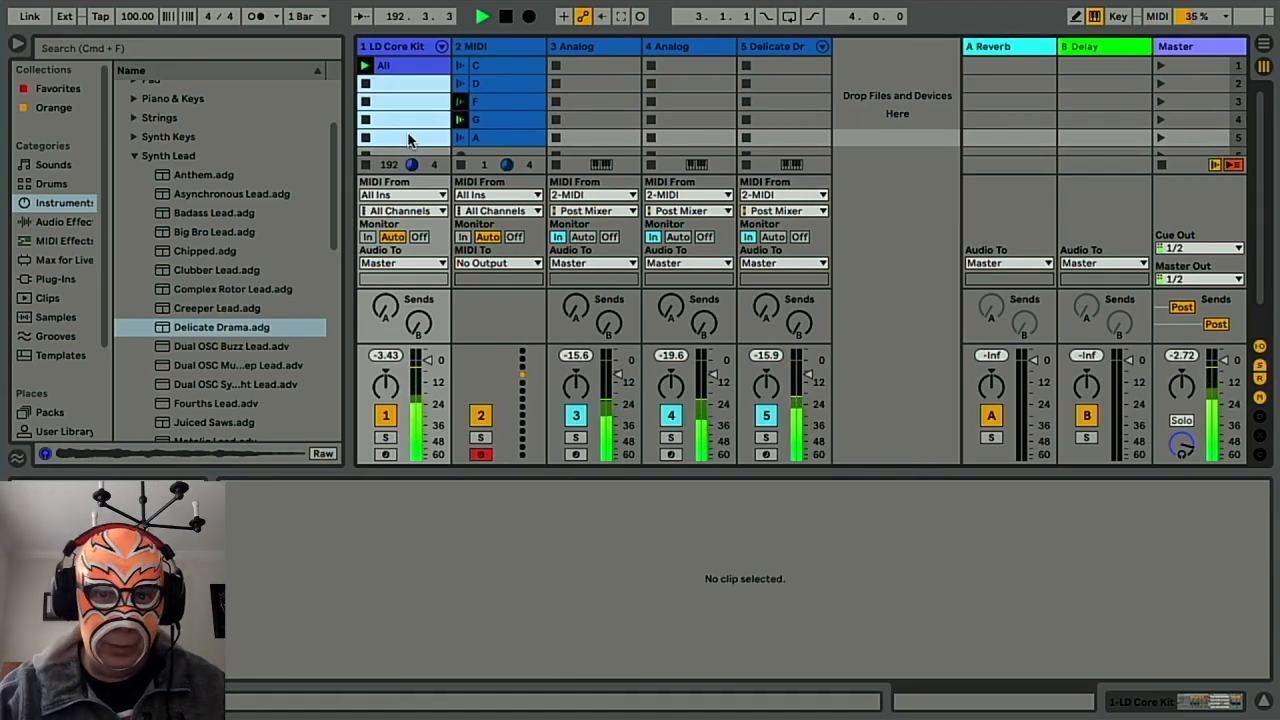
# Enlarge the All clip's note editor and randomize the velocities of its Closed Hi Hat notes with a range of 30.
pyautogui.click(422, 66)
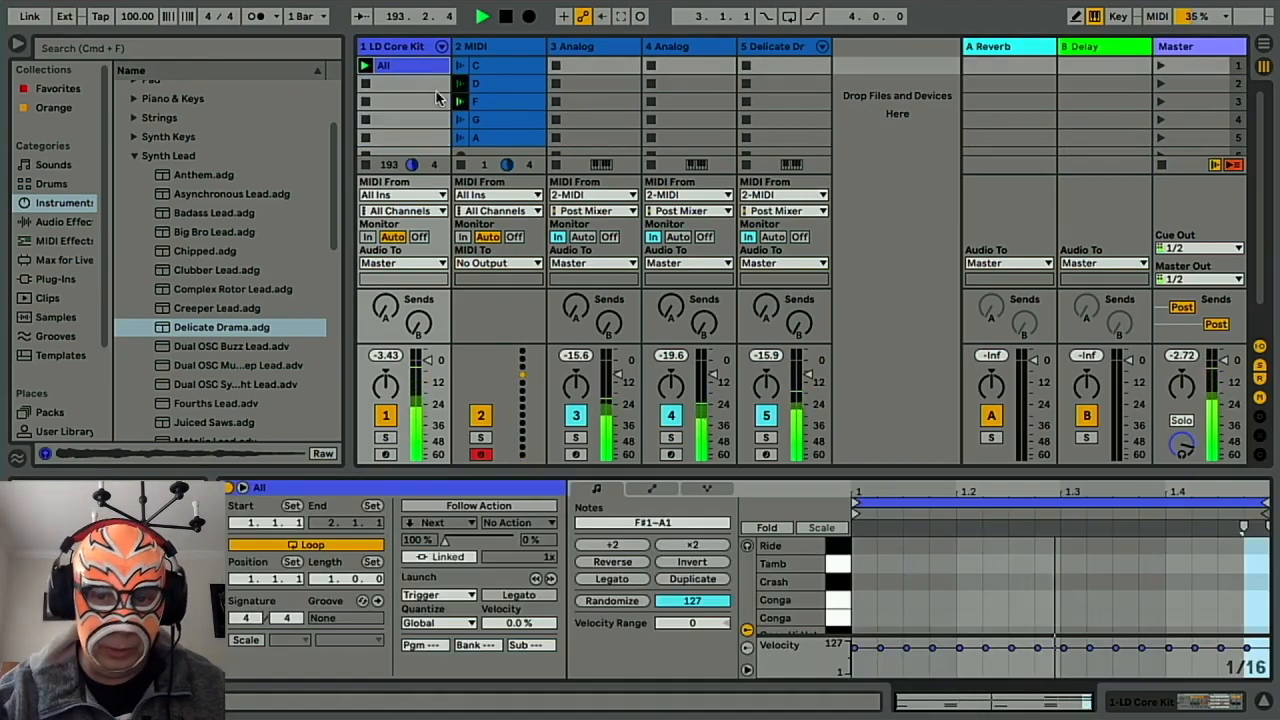
pyautogui.moveTo(709, 458); pyautogui.dragTo(709, 323)
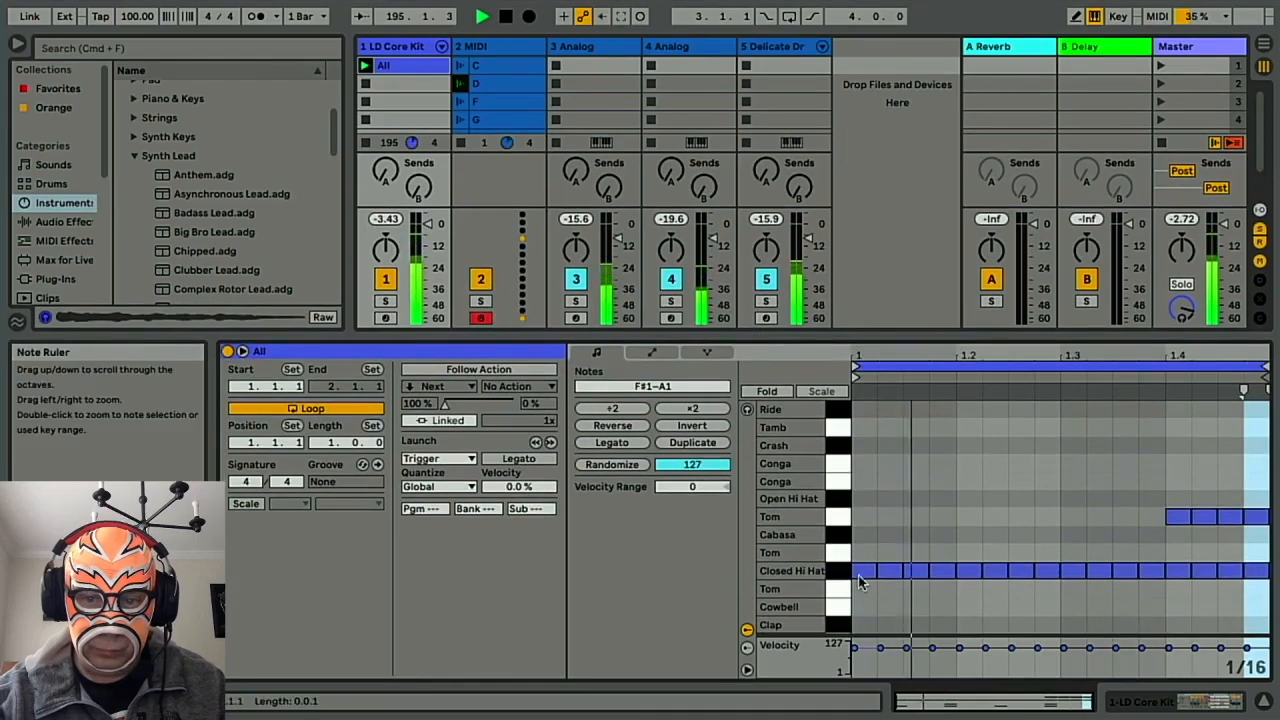
pyautogui.scroll(-2, 855, 575)
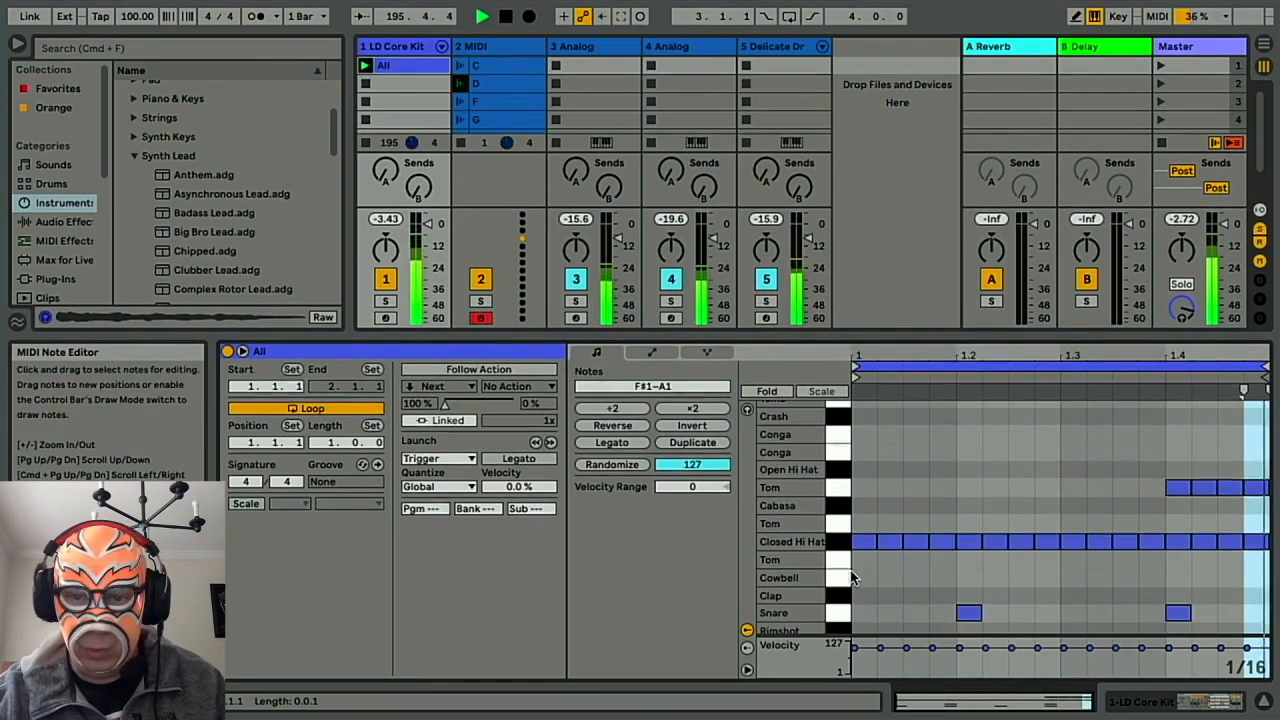
pyautogui.scroll(-1, 848, 560)
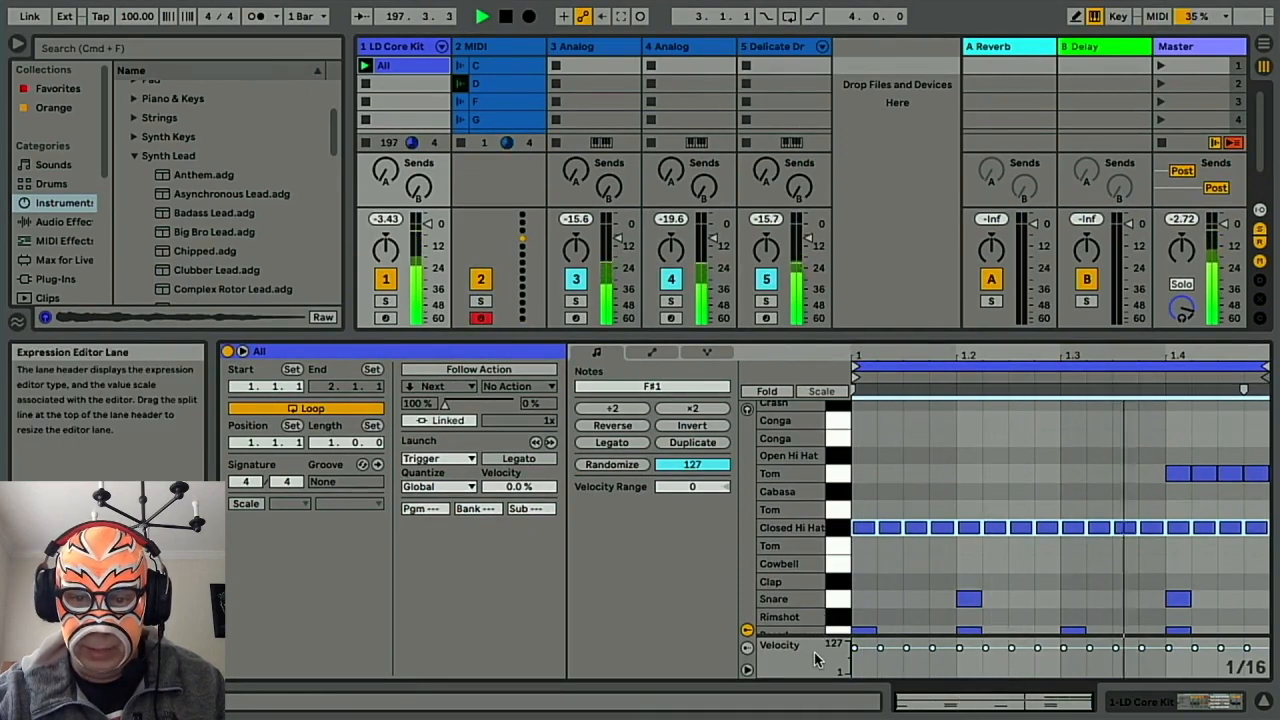
pyautogui.moveTo(676, 470); pyautogui.dragTo(676, 550)
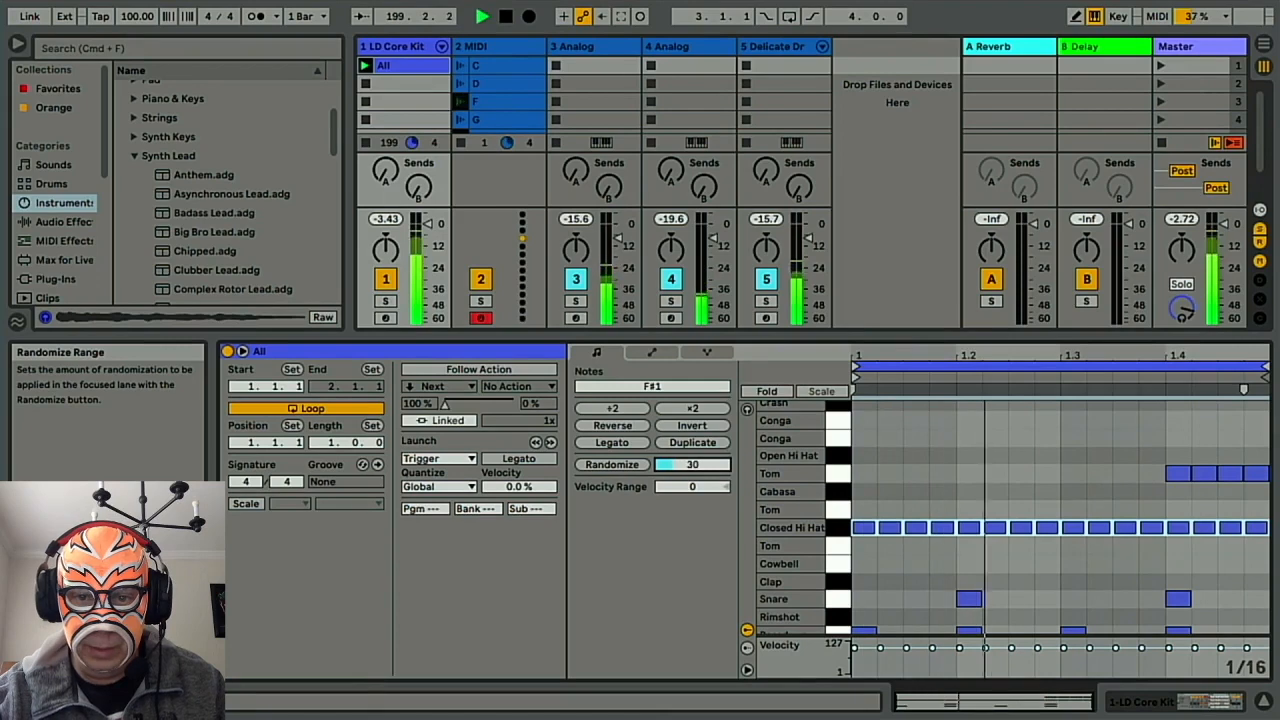
pyautogui.click(614, 463)
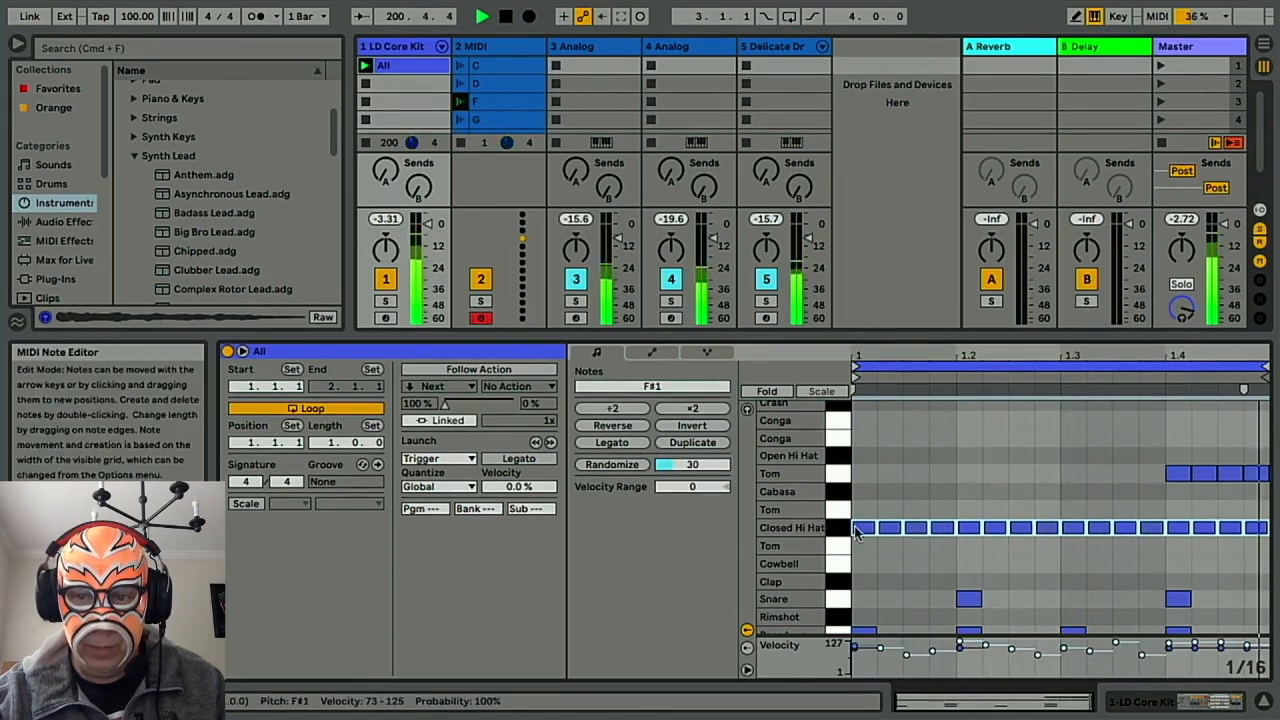
# Show the Chance lane and randomize the Closed Hi Hat notes' chance with a range of 17%.
pyautogui.click(748, 670)
pyautogui.click(790, 661)
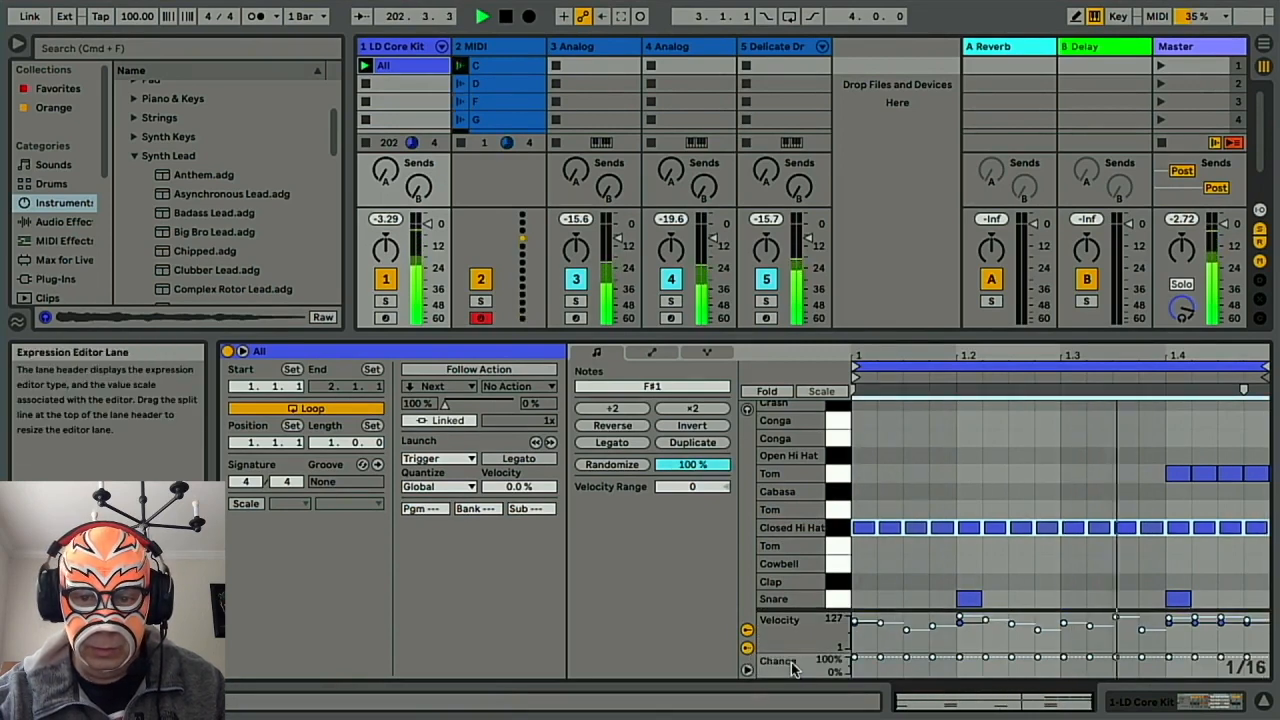
pyautogui.moveTo(676, 470); pyautogui.dragTo(676, 548)
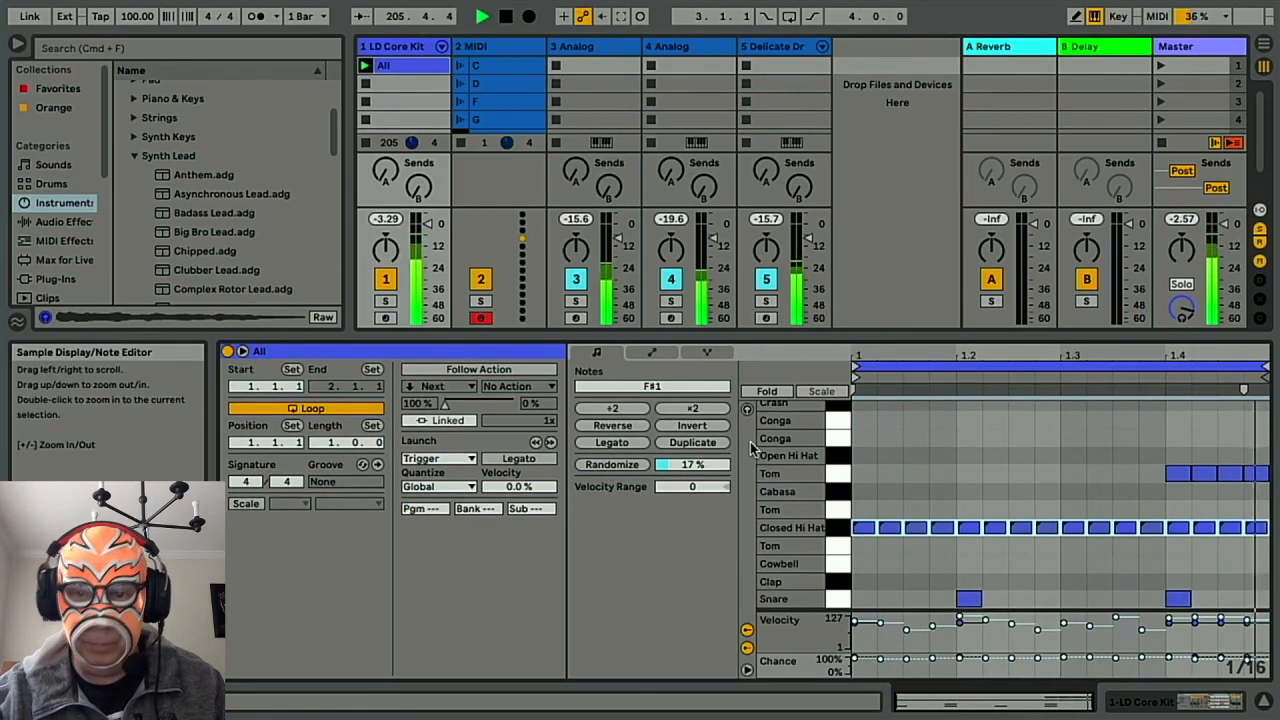
# Randomize the chance of the four Tom notes on beat 1.4 with a range of 24%.
pyautogui.click(833, 476)
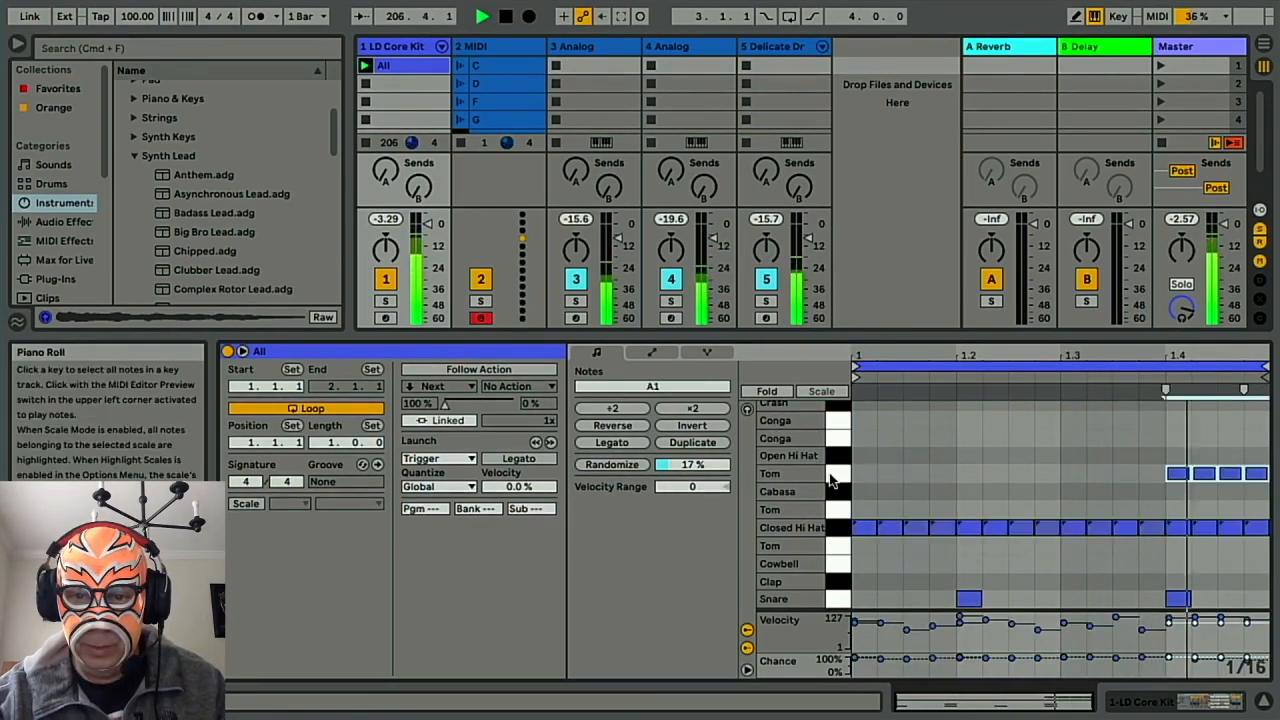
pyautogui.moveTo(692, 464); pyautogui.dragTo(692, 456)
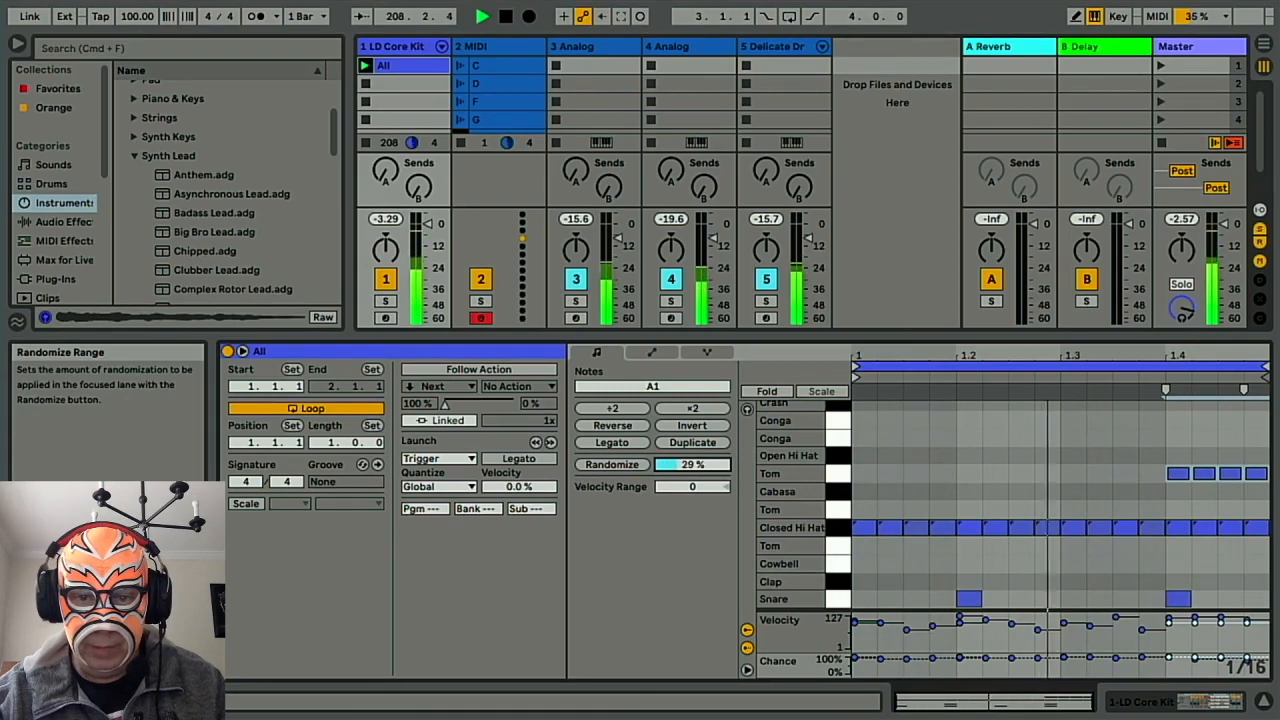
pyautogui.click(593, 474)
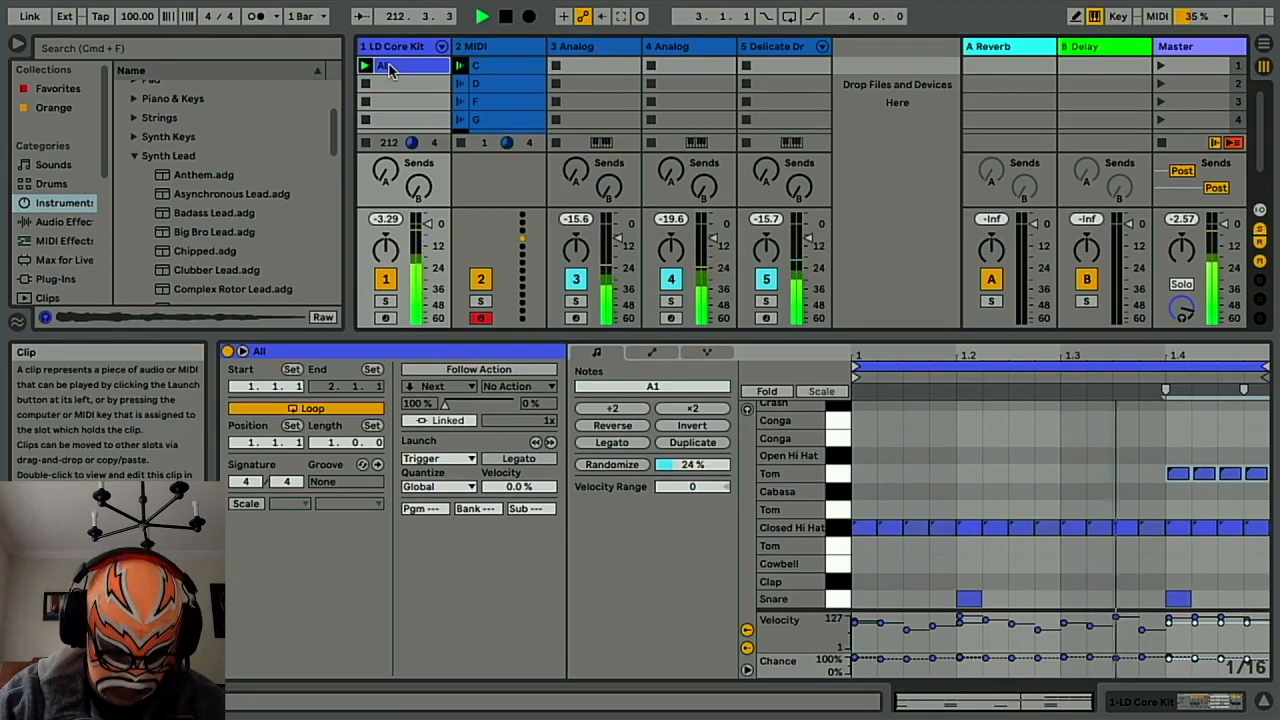
# Duplicate the randomized All drum clip into the four empty slots below it.
pyautogui.press('super+d')
pyautogui.press('super+d')
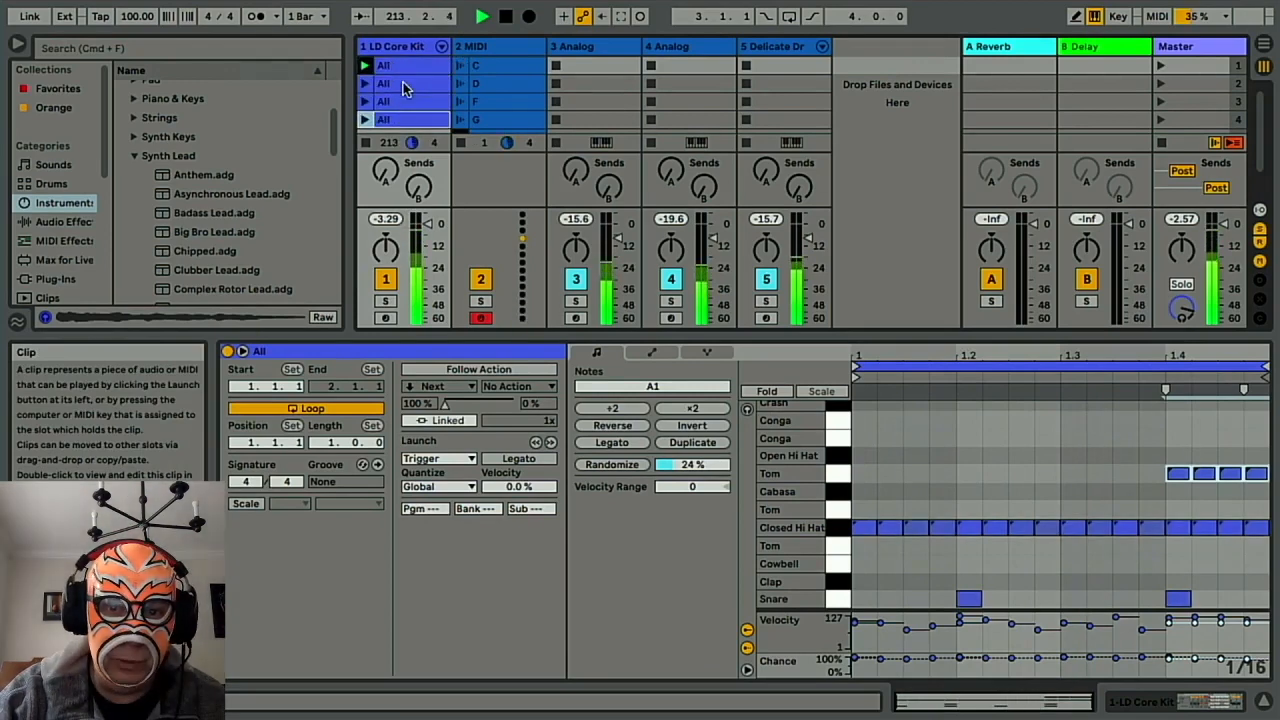
pyautogui.press('super+d')
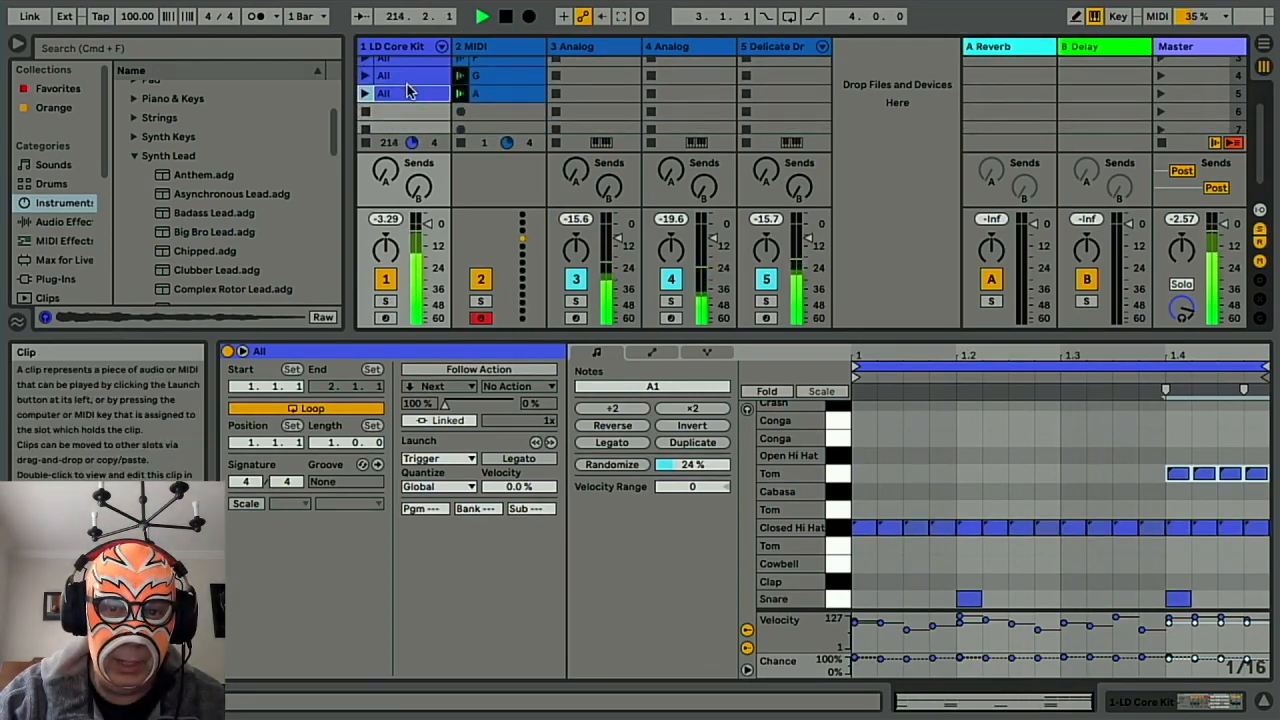
# Delete all Closed Hi Hat notes from the second All drum clip.
pyautogui.scroll(3, 407, 90)
pyautogui.click(405, 85)
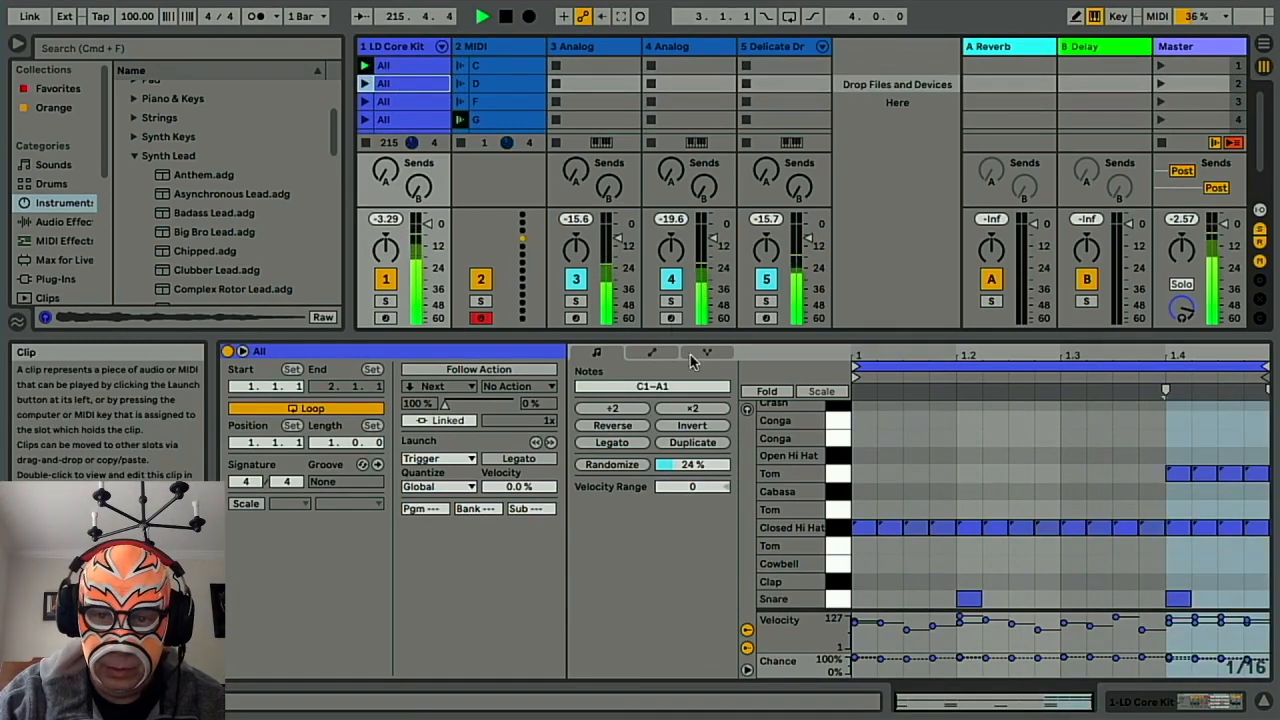
pyautogui.click(830, 527)
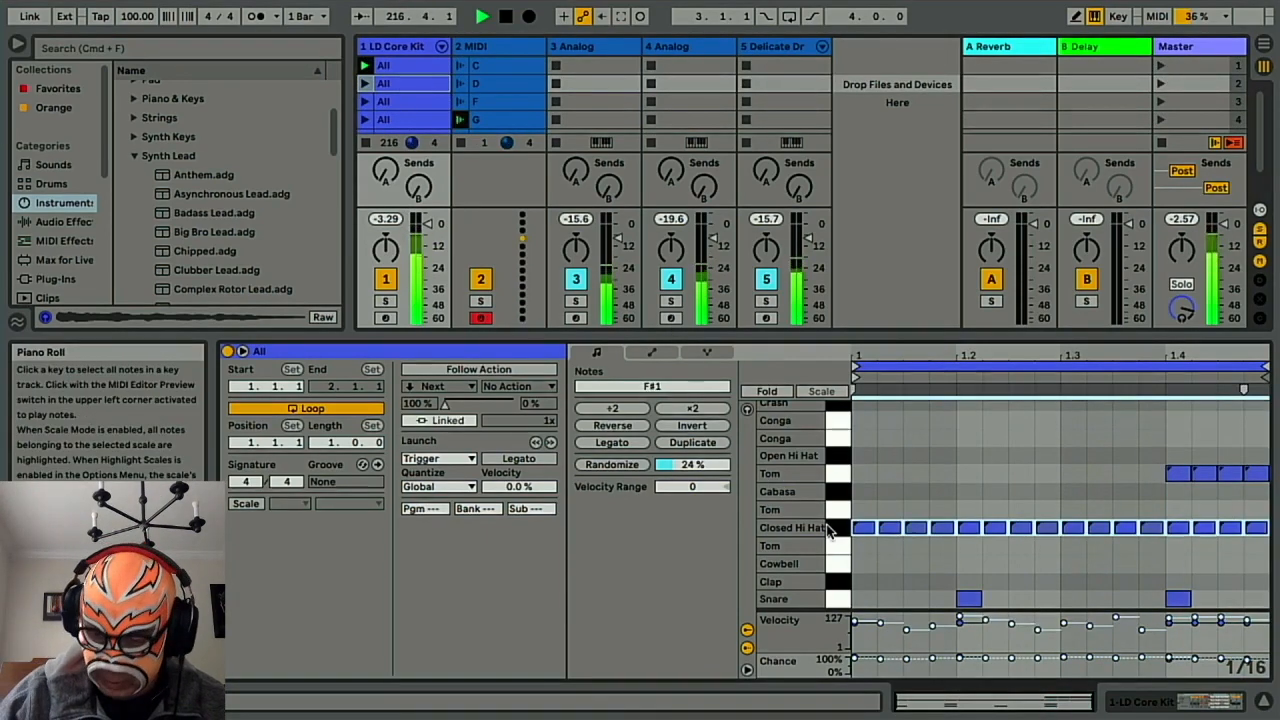
pyautogui.press('Delete')
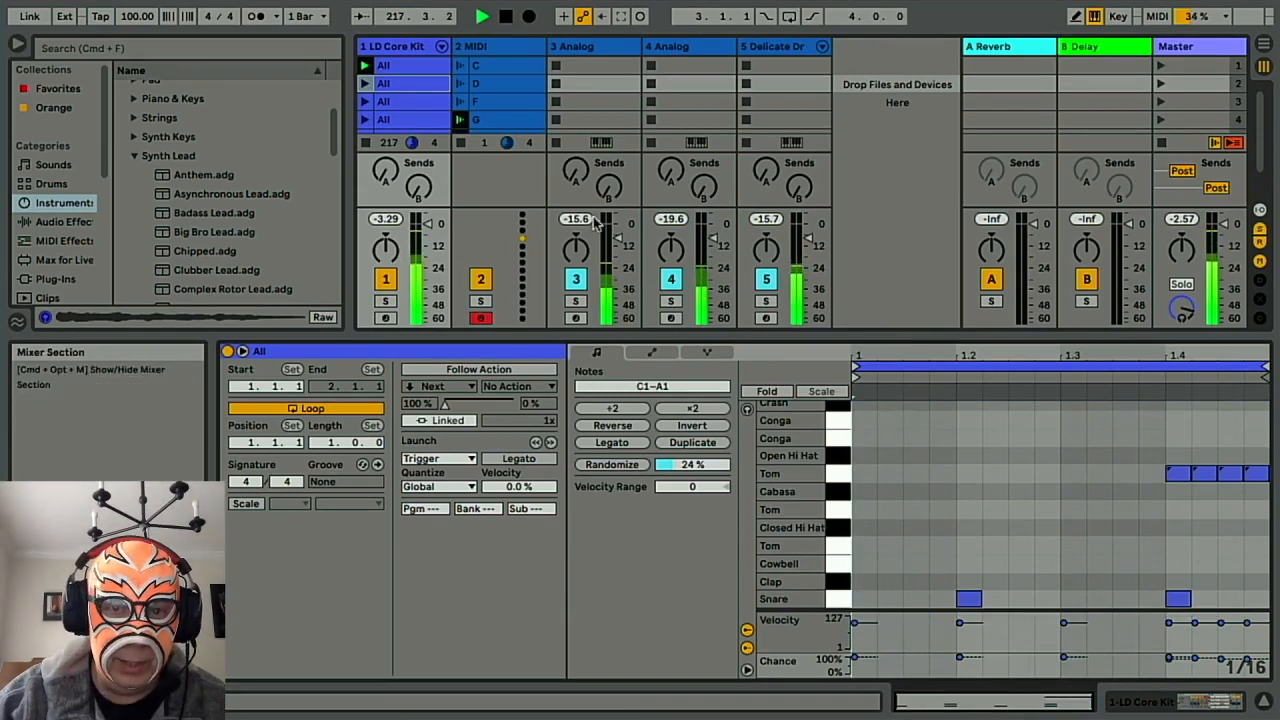
# Rename the second All drum clip as No hat.
pyautogui.click(412, 86)
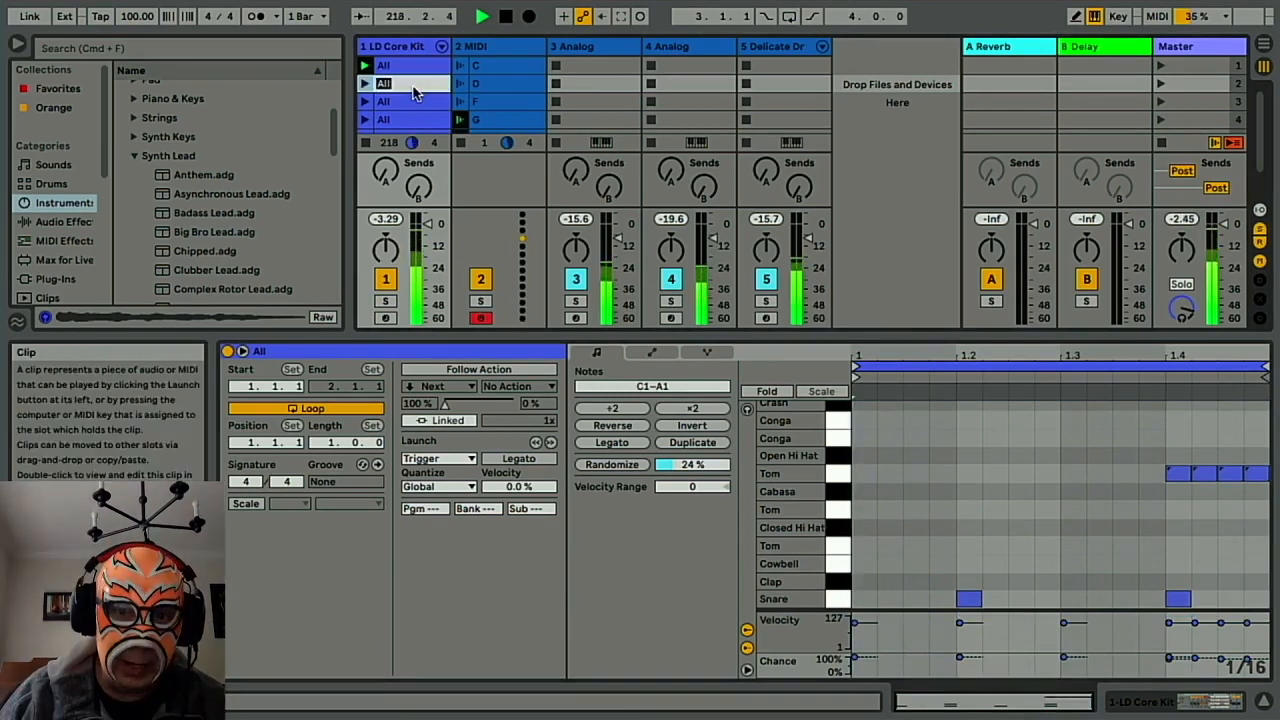
pyautogui.write('No hat')
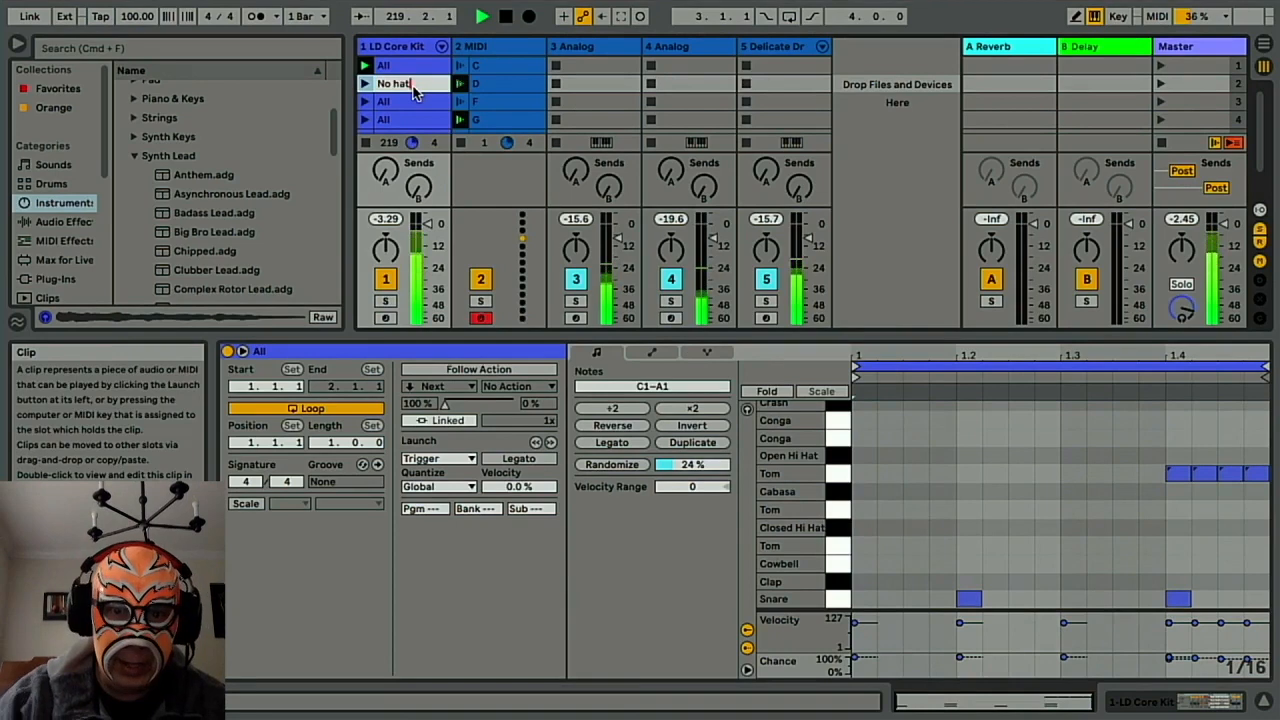
pyautogui.press('Return')
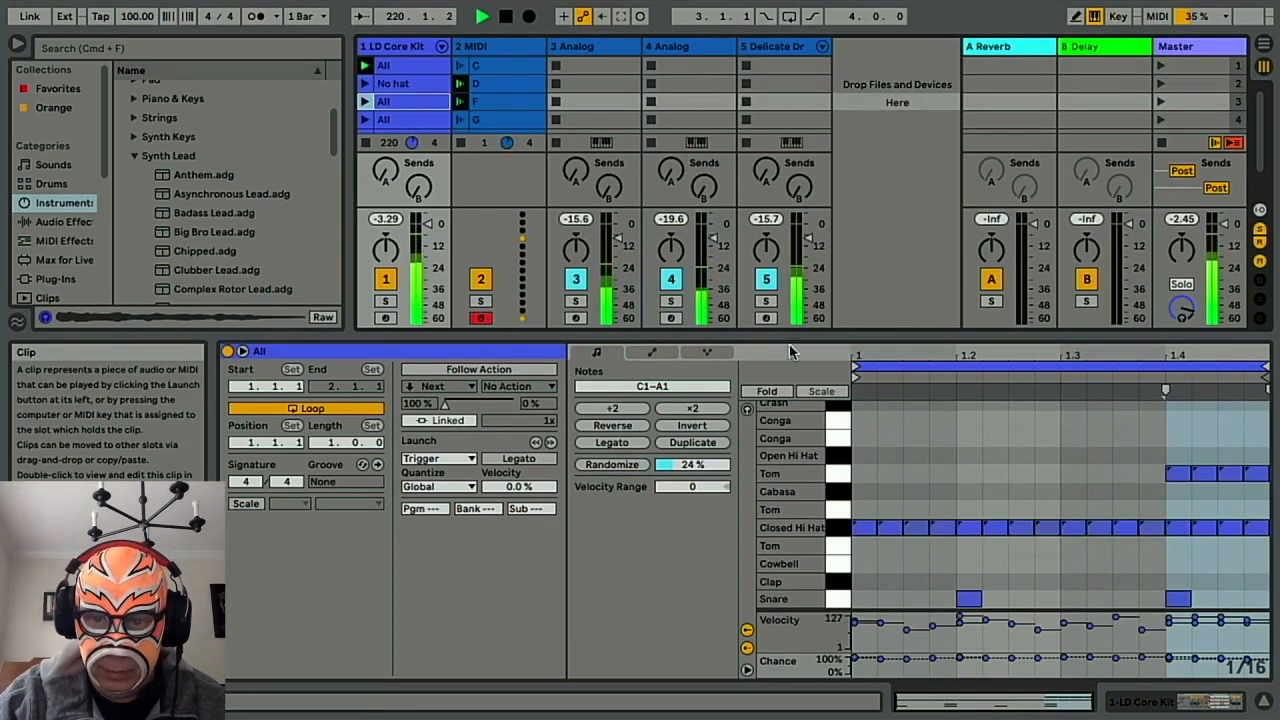
# Delete the four Tom notes on beat 1.4 from the third drum clip and rename the clip as No tom.
pyautogui.press('Delete')
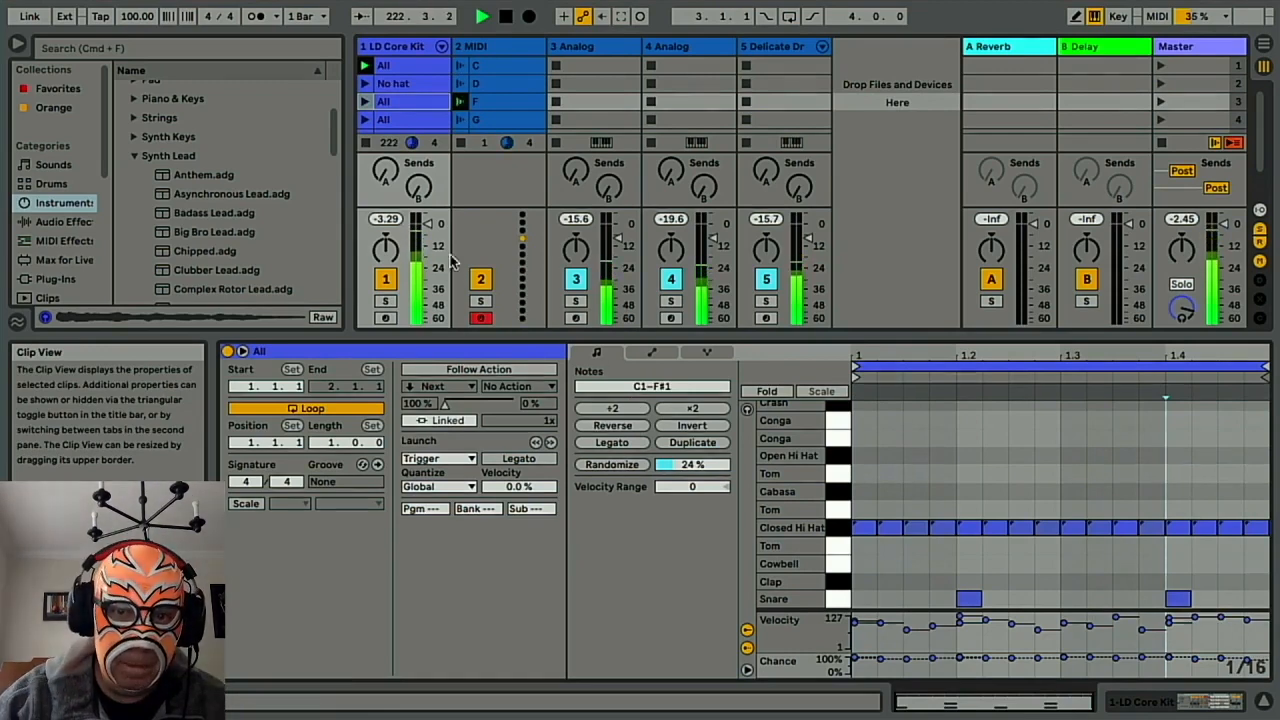
pyautogui.press('super+r')
pyautogui.write('No tom')
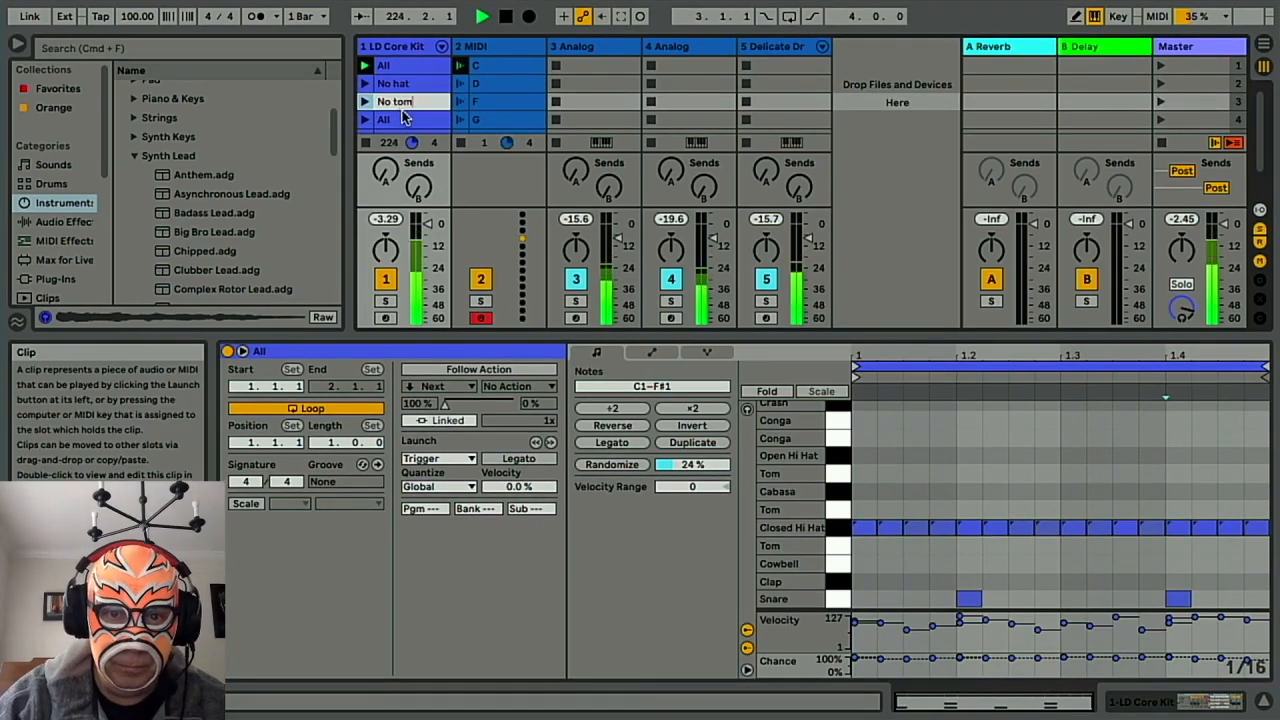
# Delete both Snare notes from the fourth drum clip and rename the clip as No snare.
pyautogui.click(403, 119)
pyautogui.press('super+d')
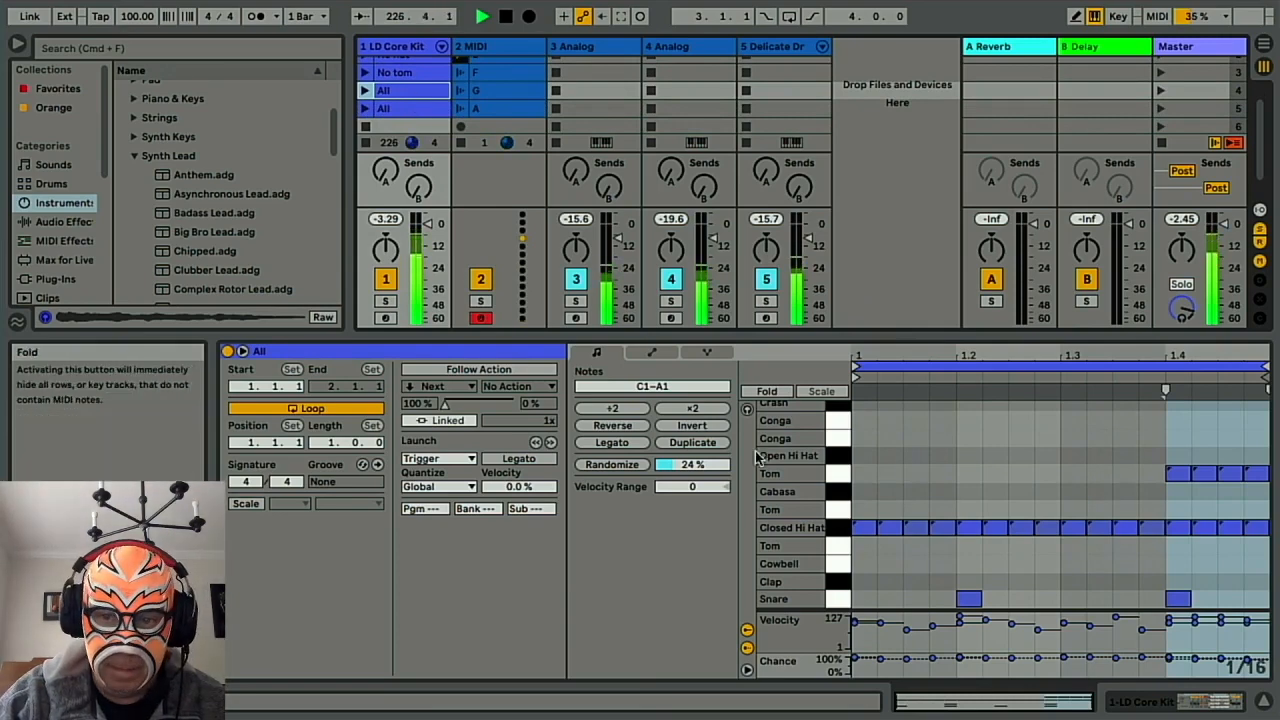
pyautogui.click(841, 603)
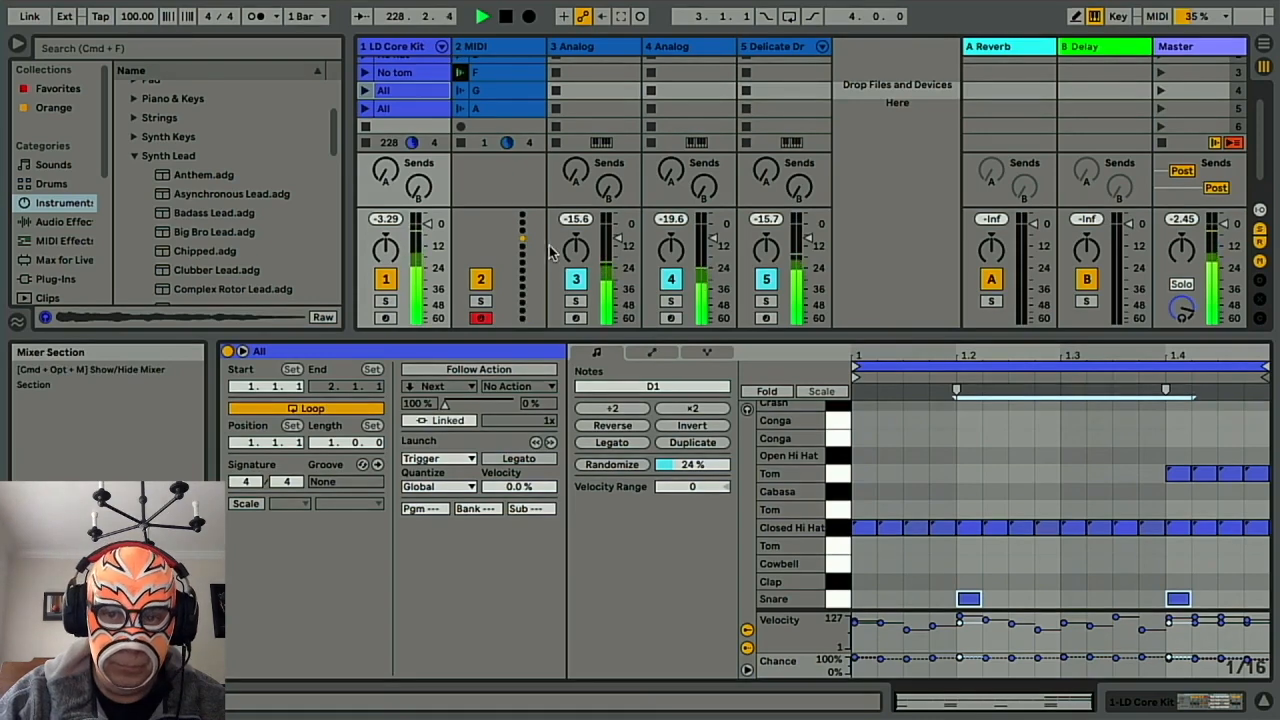
pyautogui.press('Delete')
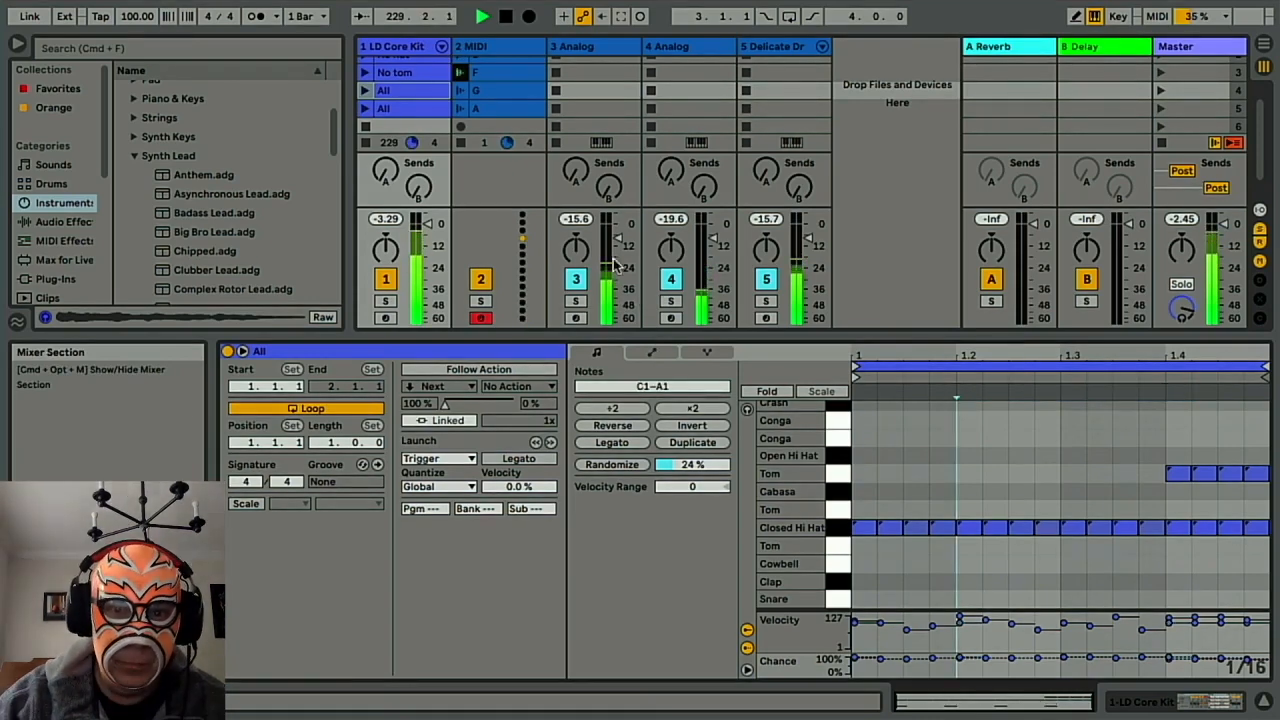
pyautogui.click(436, 96)
pyautogui.write('No')
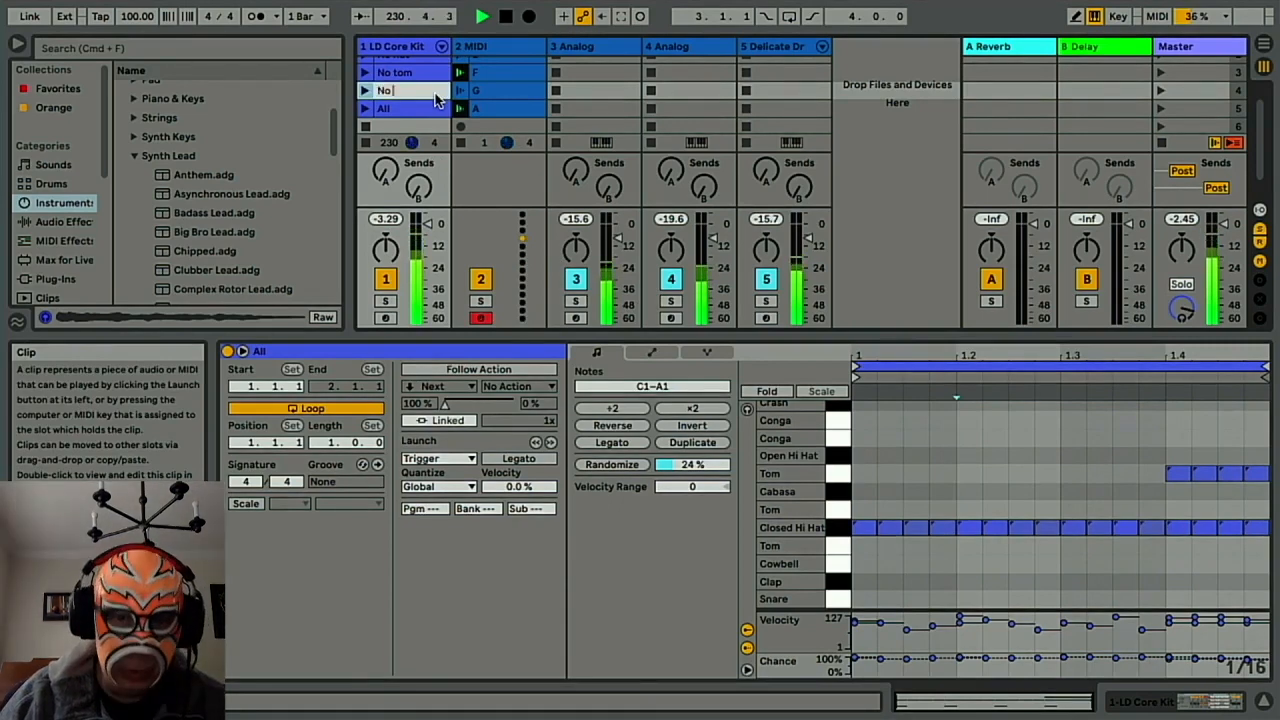
pyautogui.write(' snare')
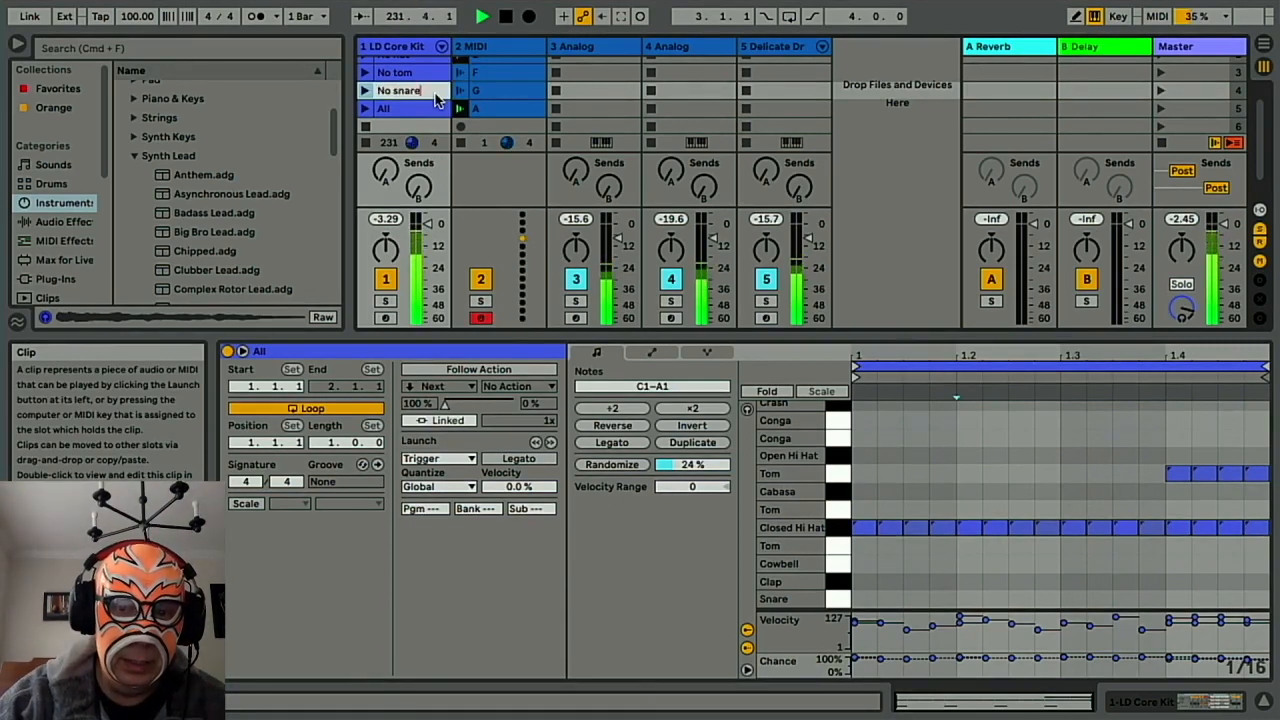
# Enable Follow Action on all five drum clips, with Other at 62% and Play Again at 38%.
pyautogui.click(392, 108)
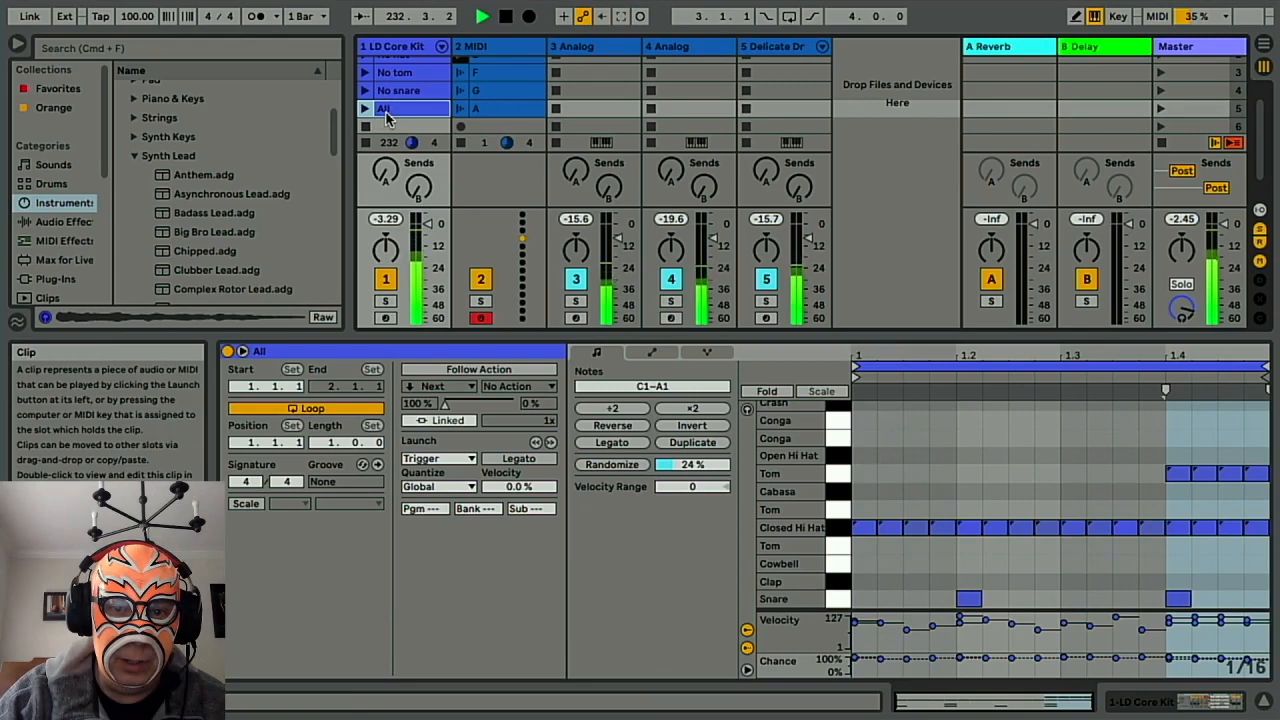
pyautogui.scroll(2, 390, 100)
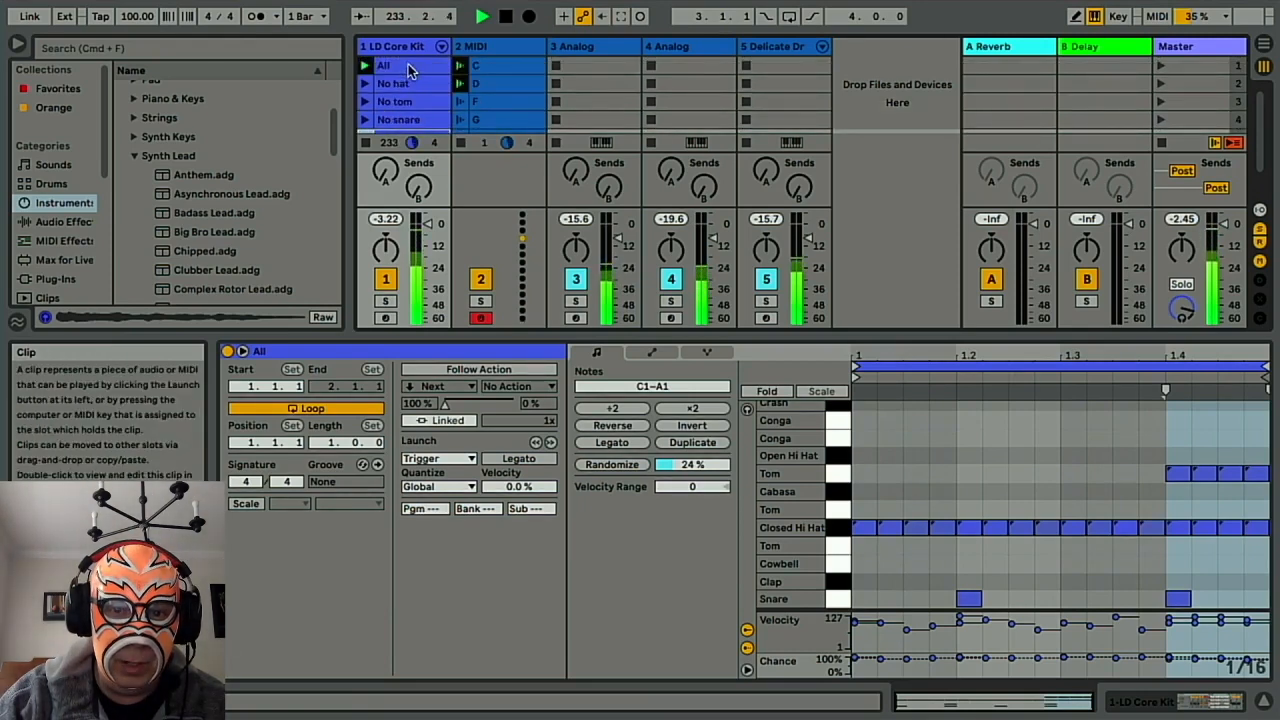
pyautogui.keyDown('shift'); pyautogui.click(408, 64); pyautogui.keyUp('shift')
pyautogui.scroll(-2, 408, 64)
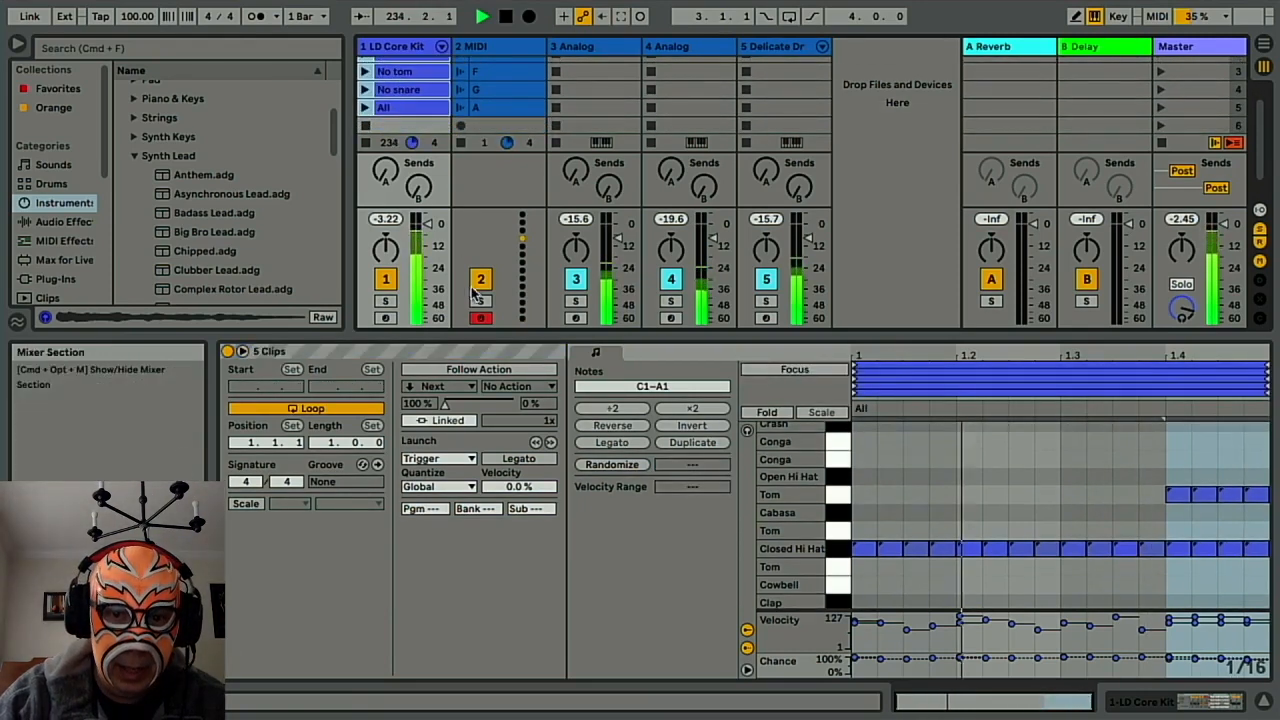
pyautogui.click(480, 369)
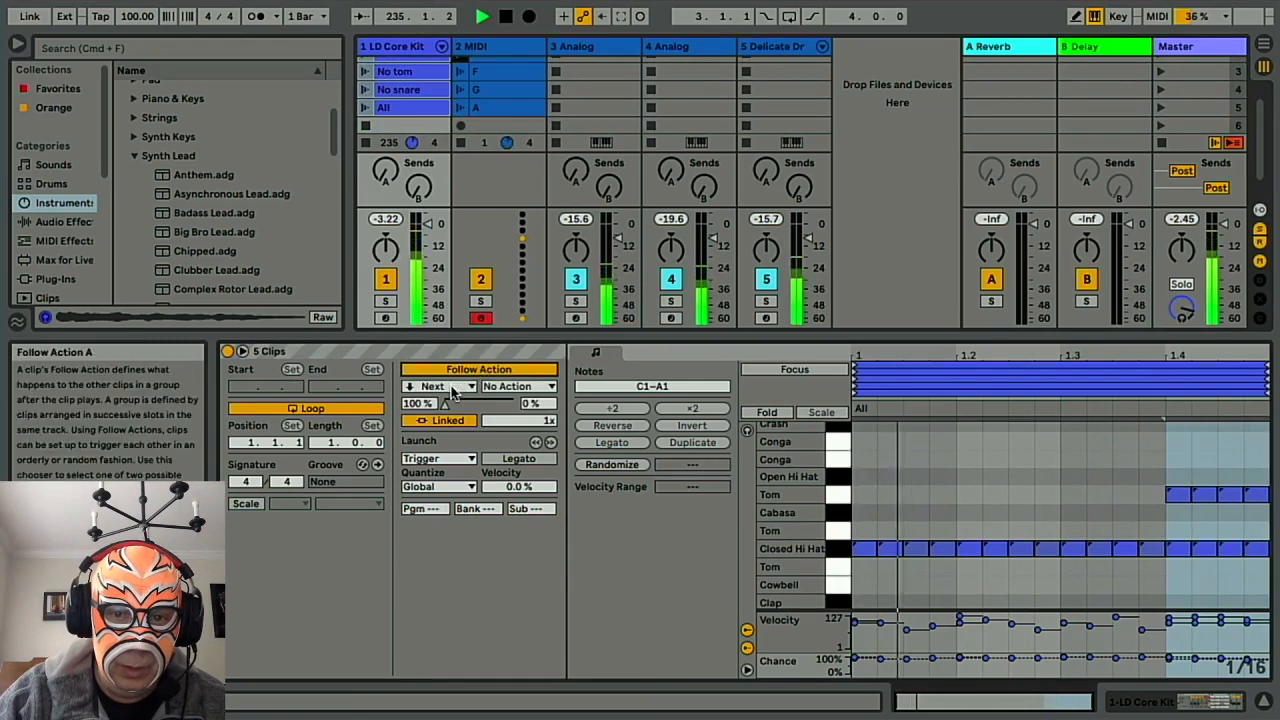
pyautogui.click(450, 387)
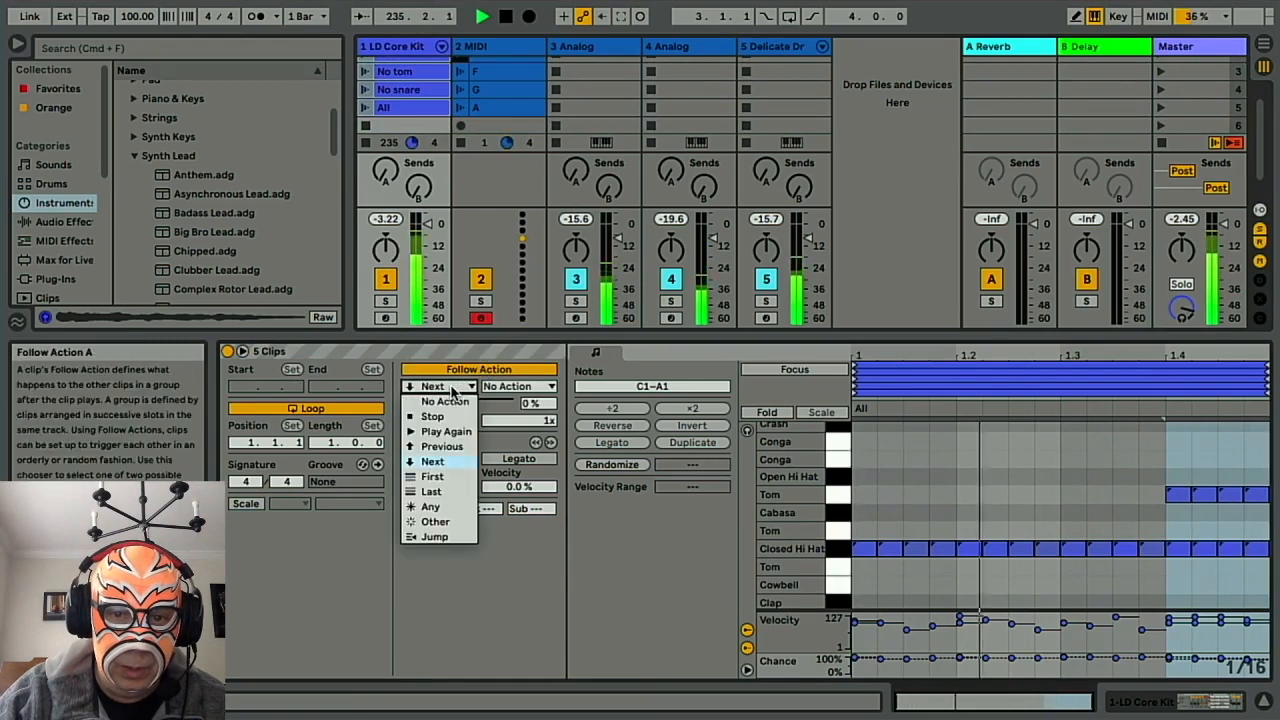
pyautogui.click(447, 523)
pyautogui.moveTo(448, 404); pyautogui.dragTo(471, 404)
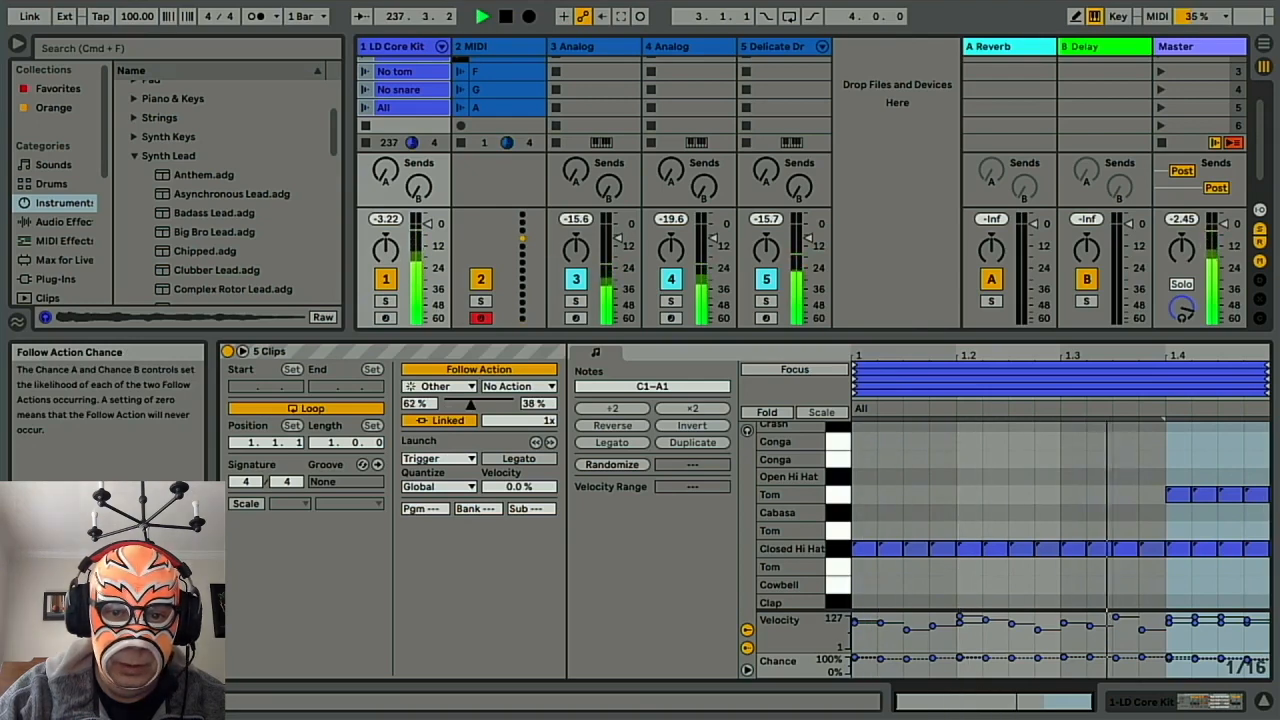
pyautogui.click(518, 386)
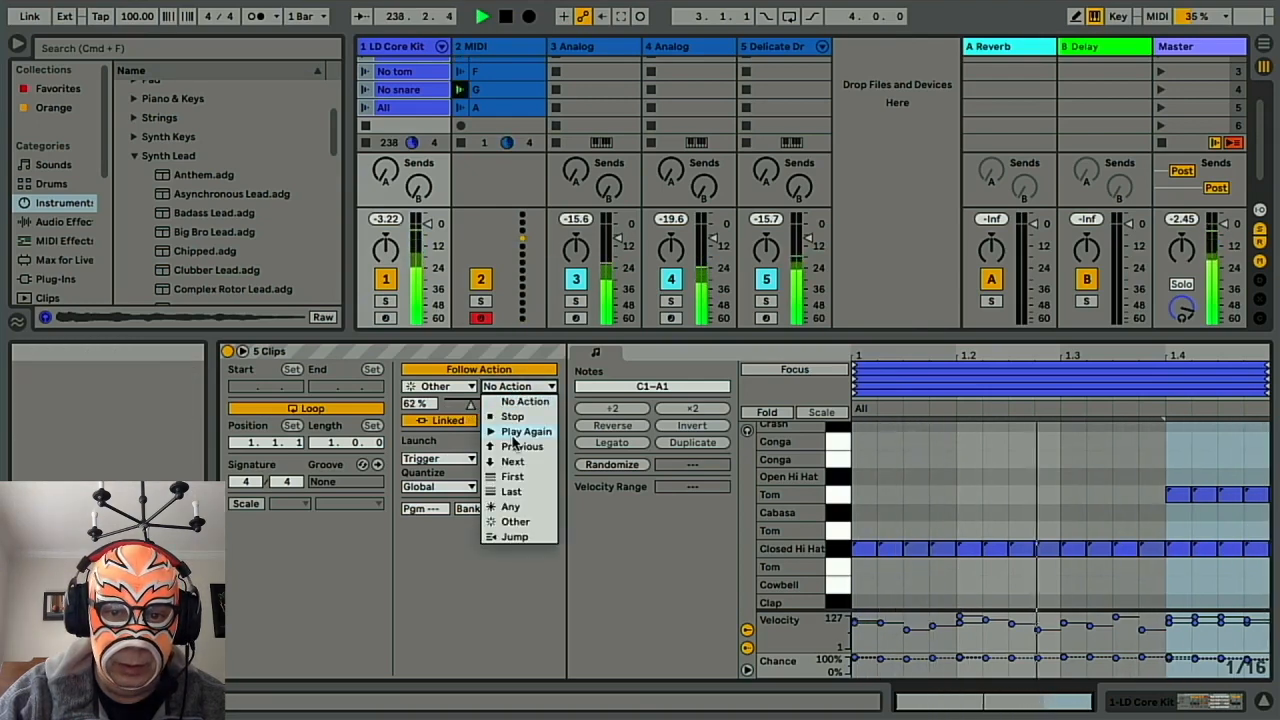
pyautogui.click(518, 432)
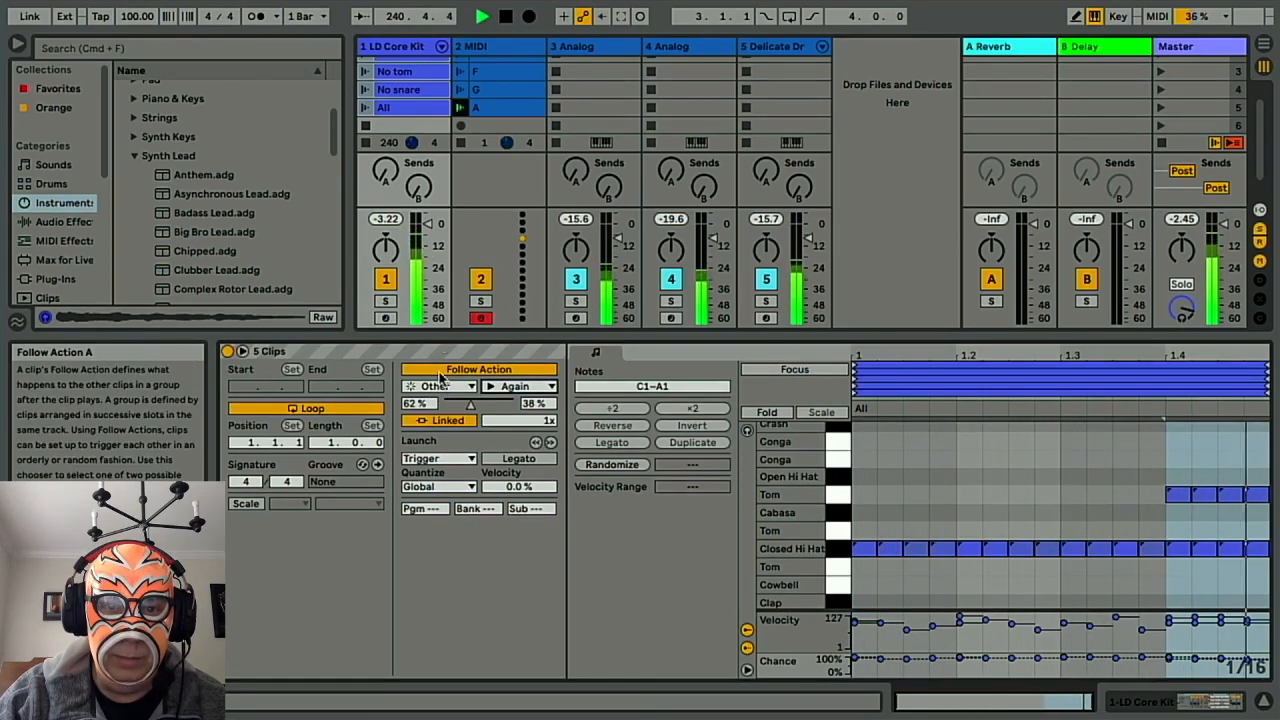
# Launch the No snare clip so the drum clips' follow actions start running.
pyautogui.click(408, 90)
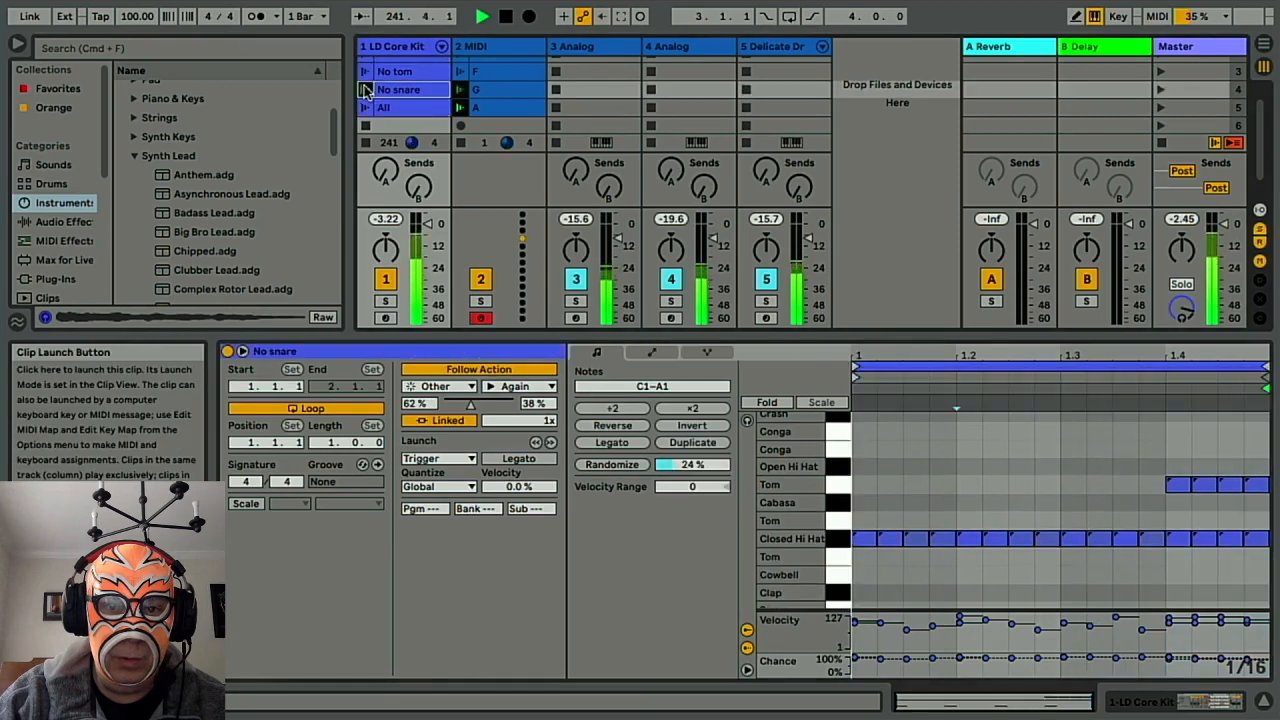
pyautogui.scroll(2, 525, 101)
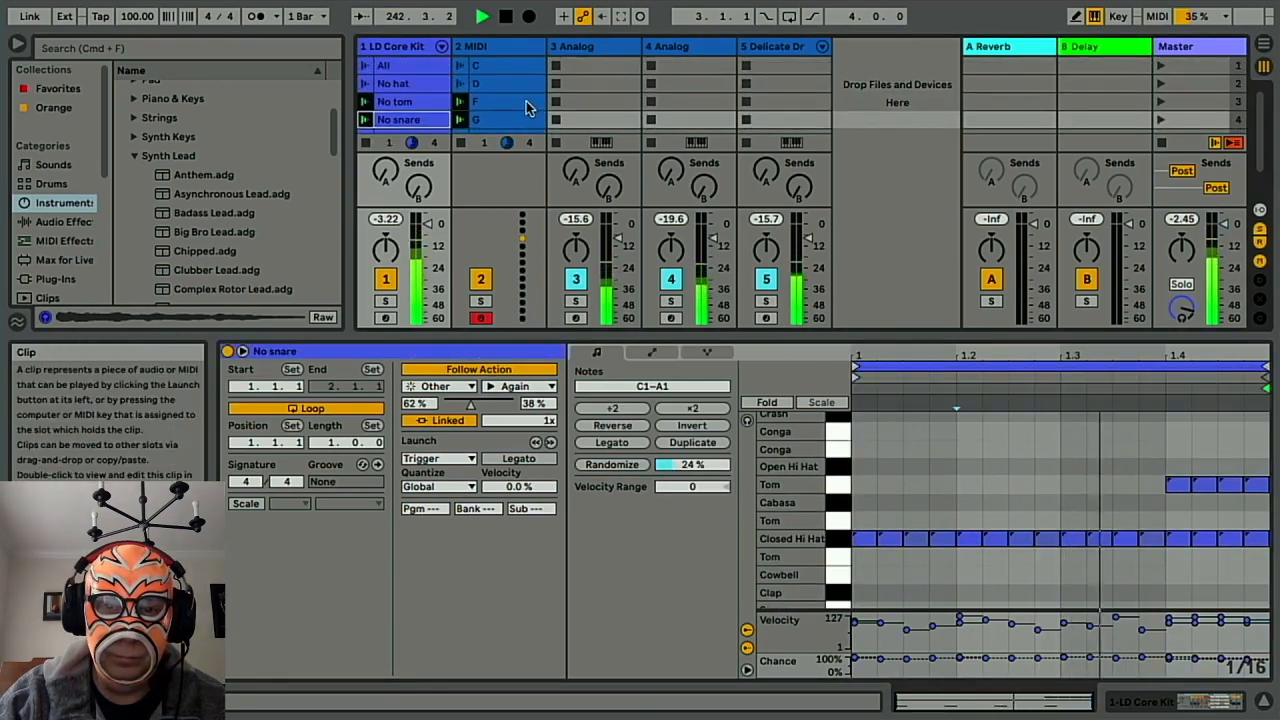
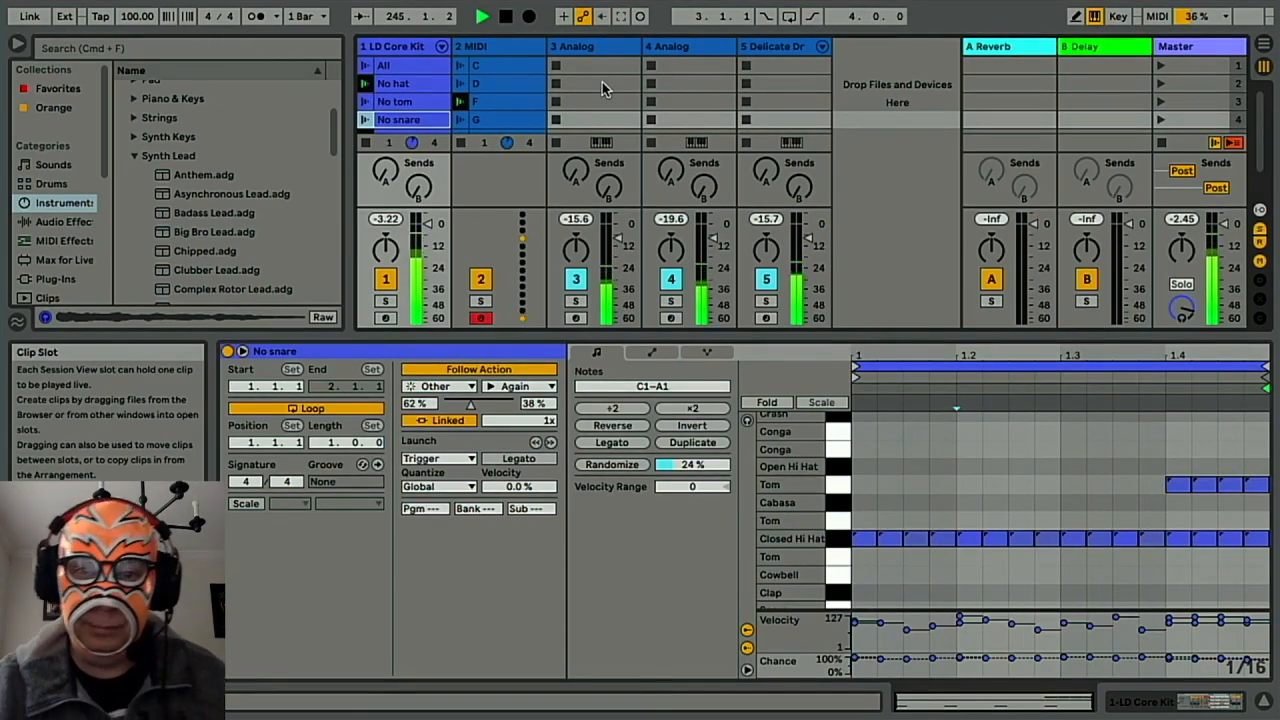
# Unfold the LD Core Kit track into its individual drum chains and solo the track.
pyautogui.click(441, 50)
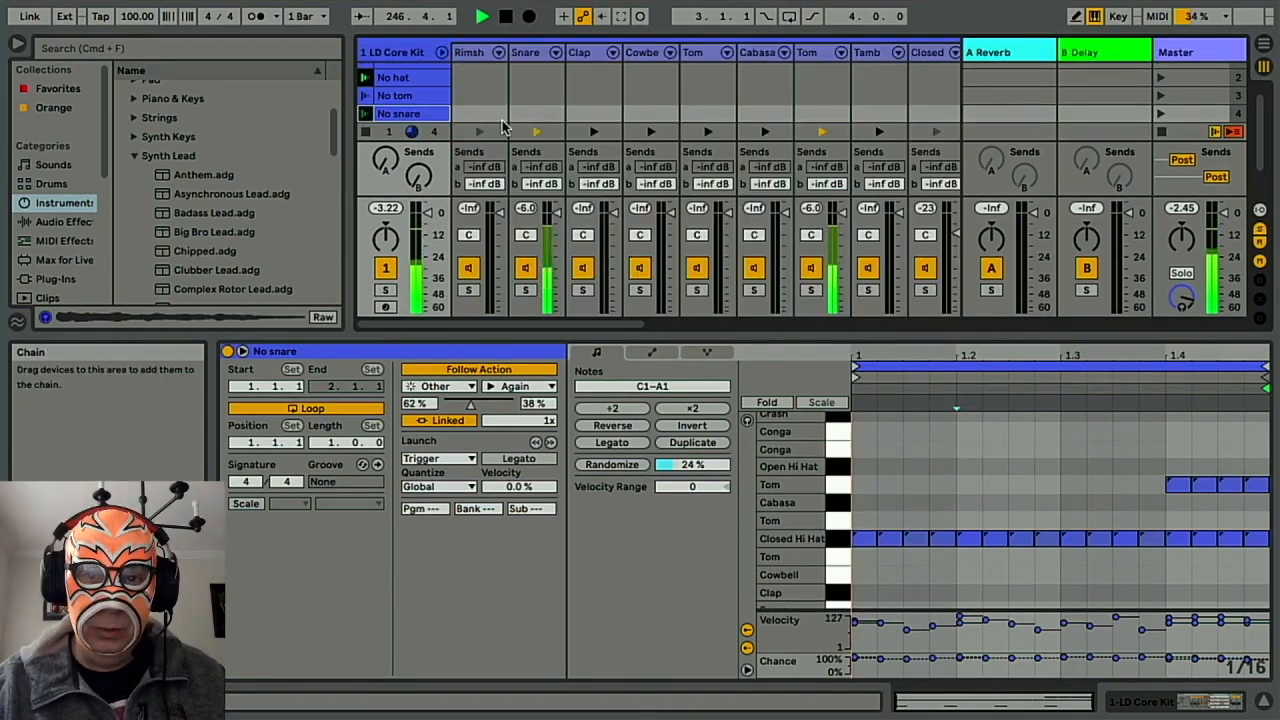
pyautogui.scroll(1, 502, 120)
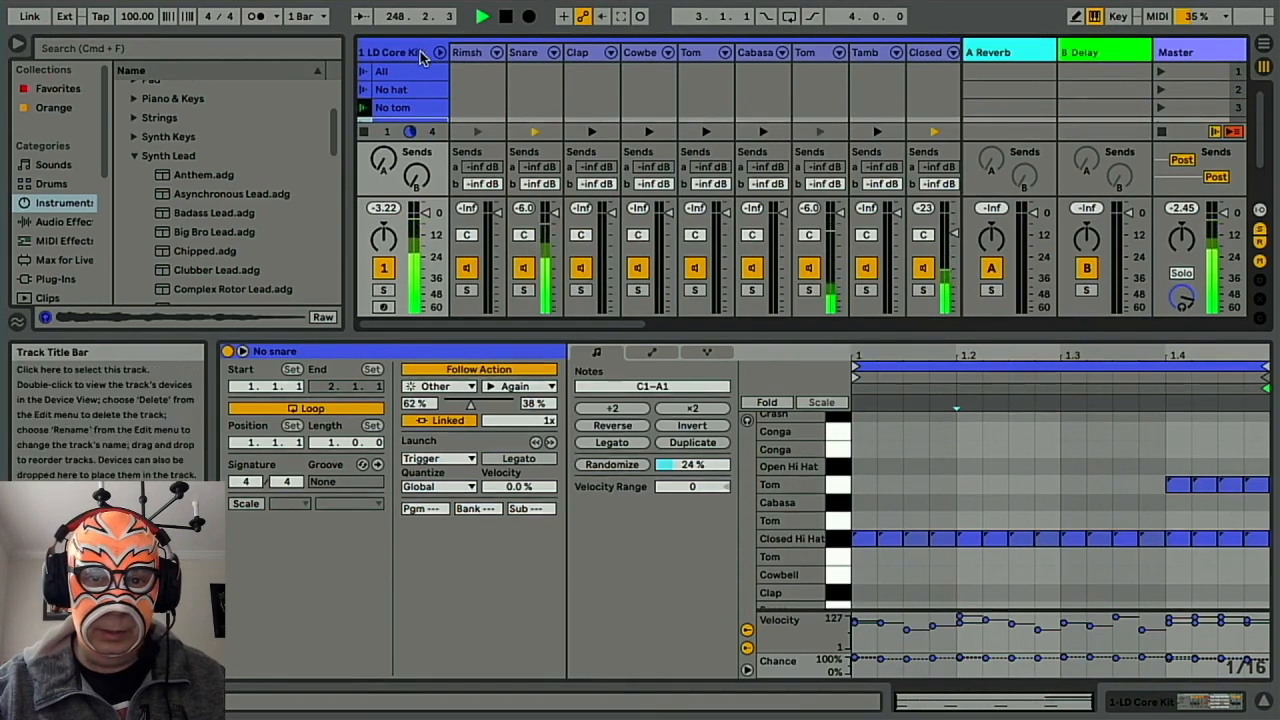
pyautogui.click(383, 291)
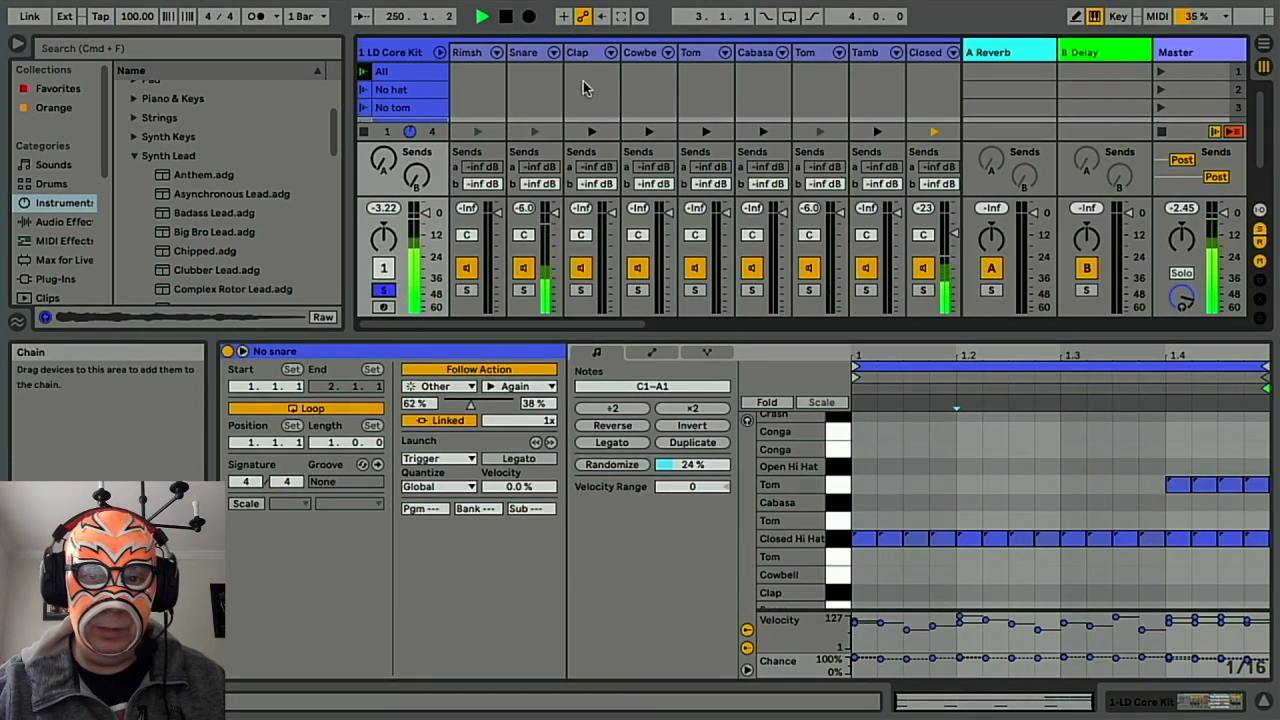
# Show the Snare chain's devices and add ValhallaRoom from the Favorites collection to the chain.
pyautogui.click(534, 88)
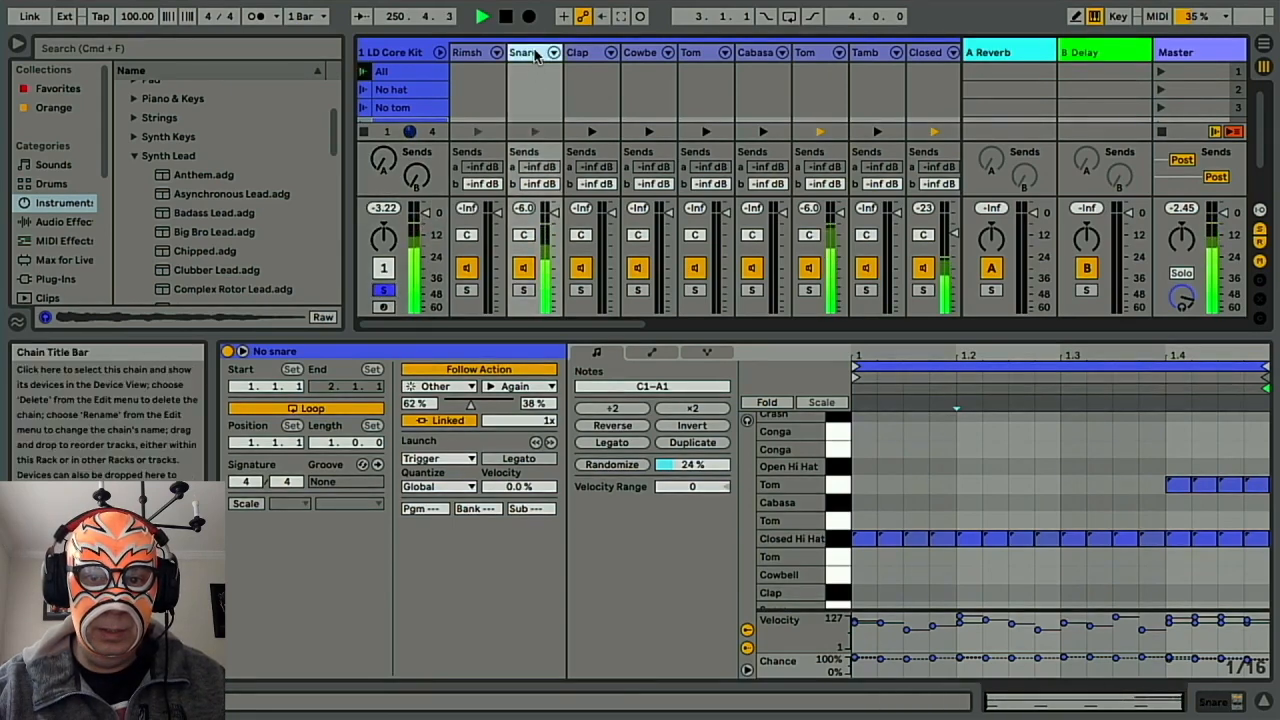
pyautogui.doubleClick(536, 55)
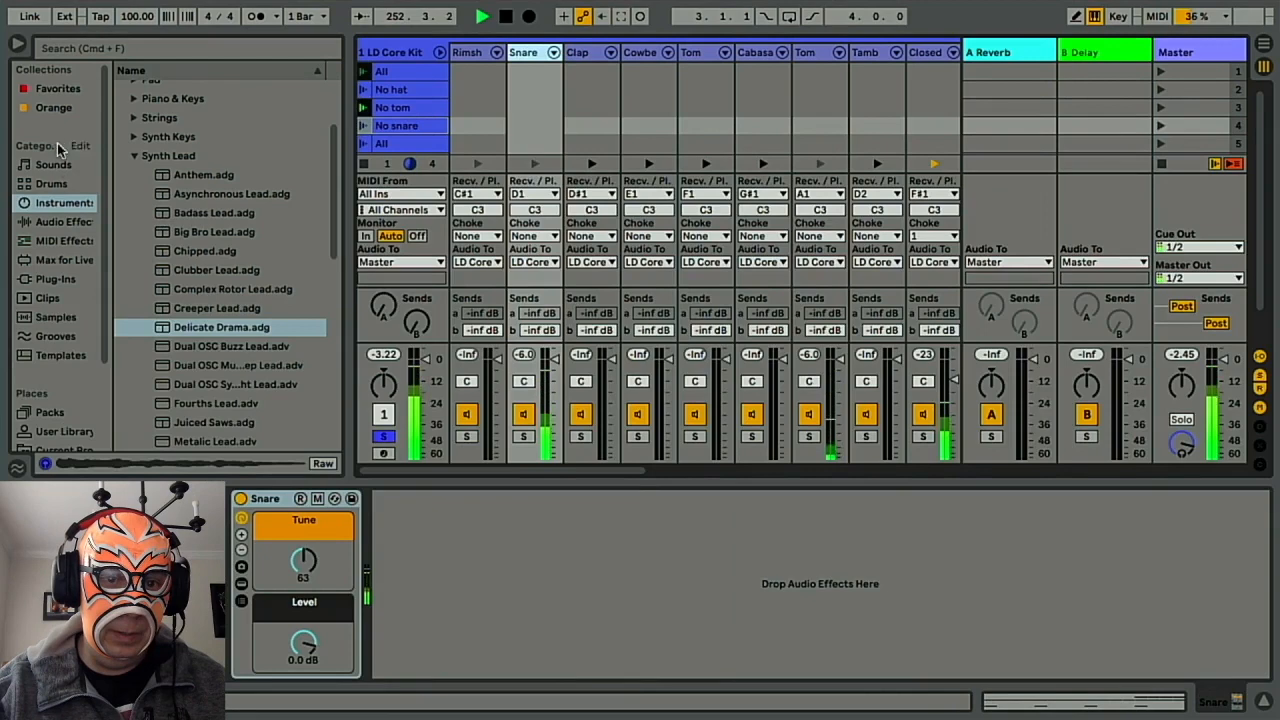
pyautogui.click(70, 91)
pyautogui.click(182, 242)
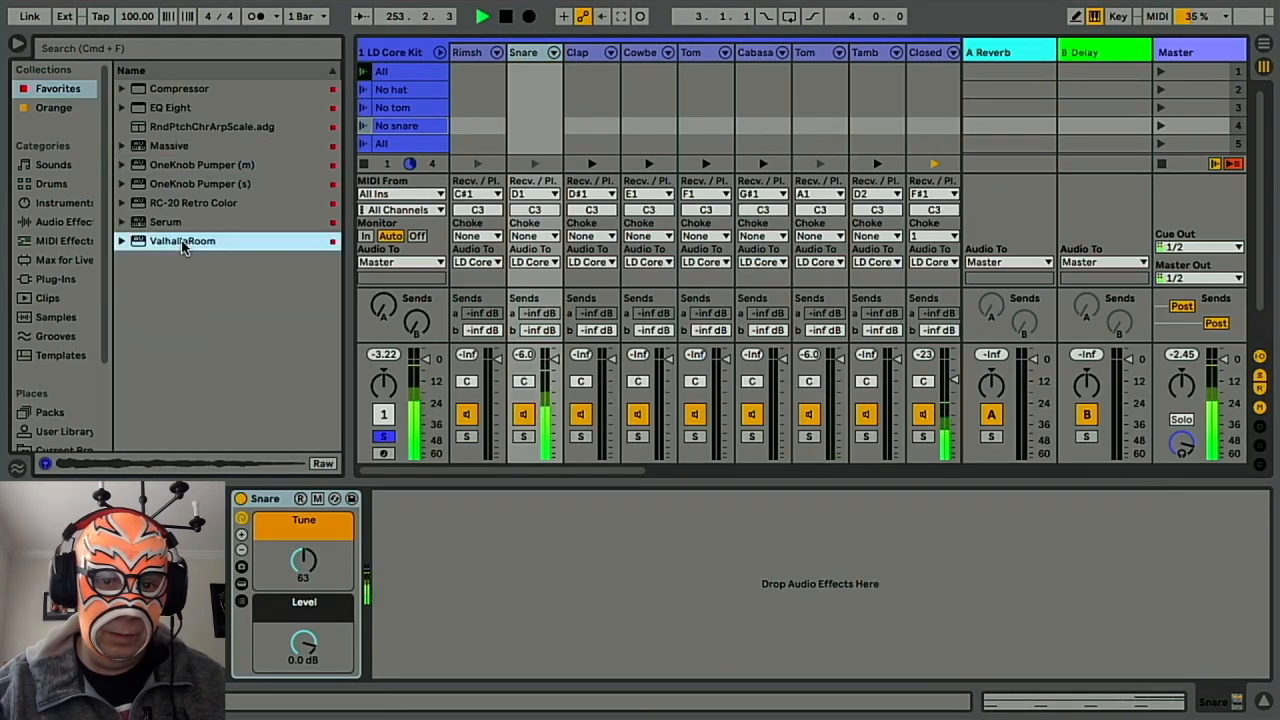
pyautogui.doubleClick(182, 242)
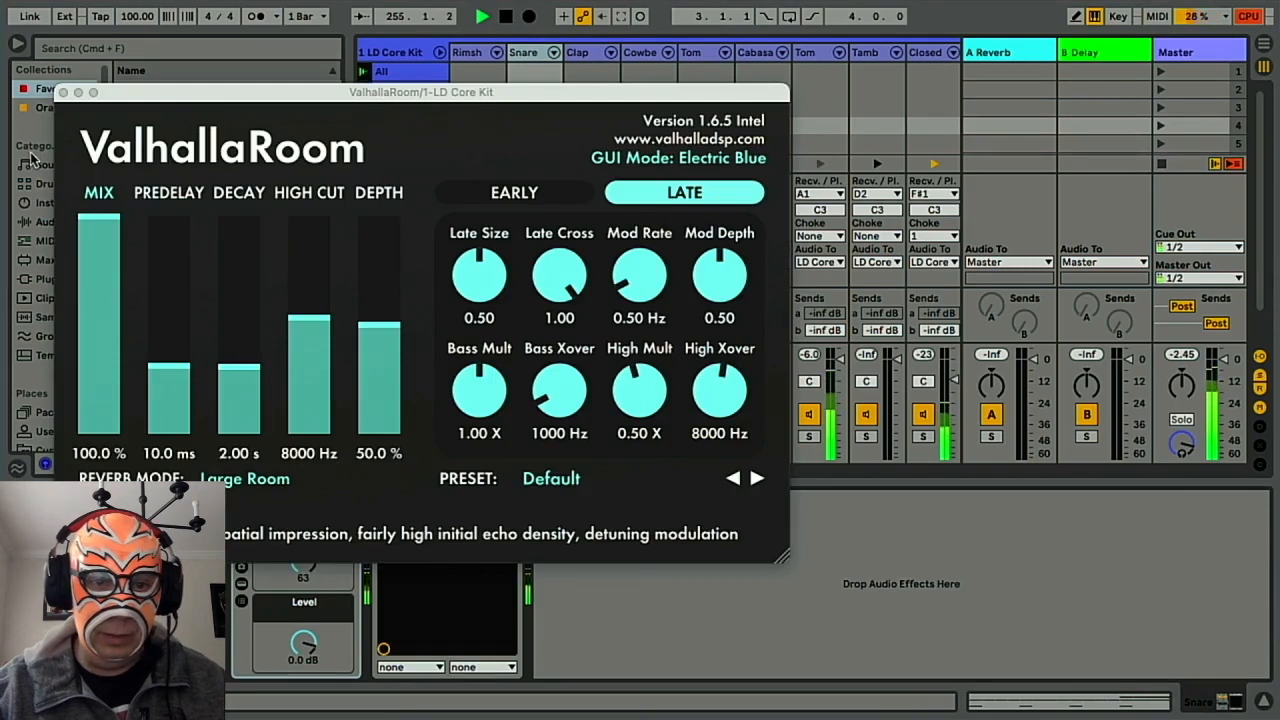
# Set the ValhallaRoom mix to 24.5% and close the plug-in window.
pyautogui.moveTo(97, 224); pyautogui.dragTo(101, 393)
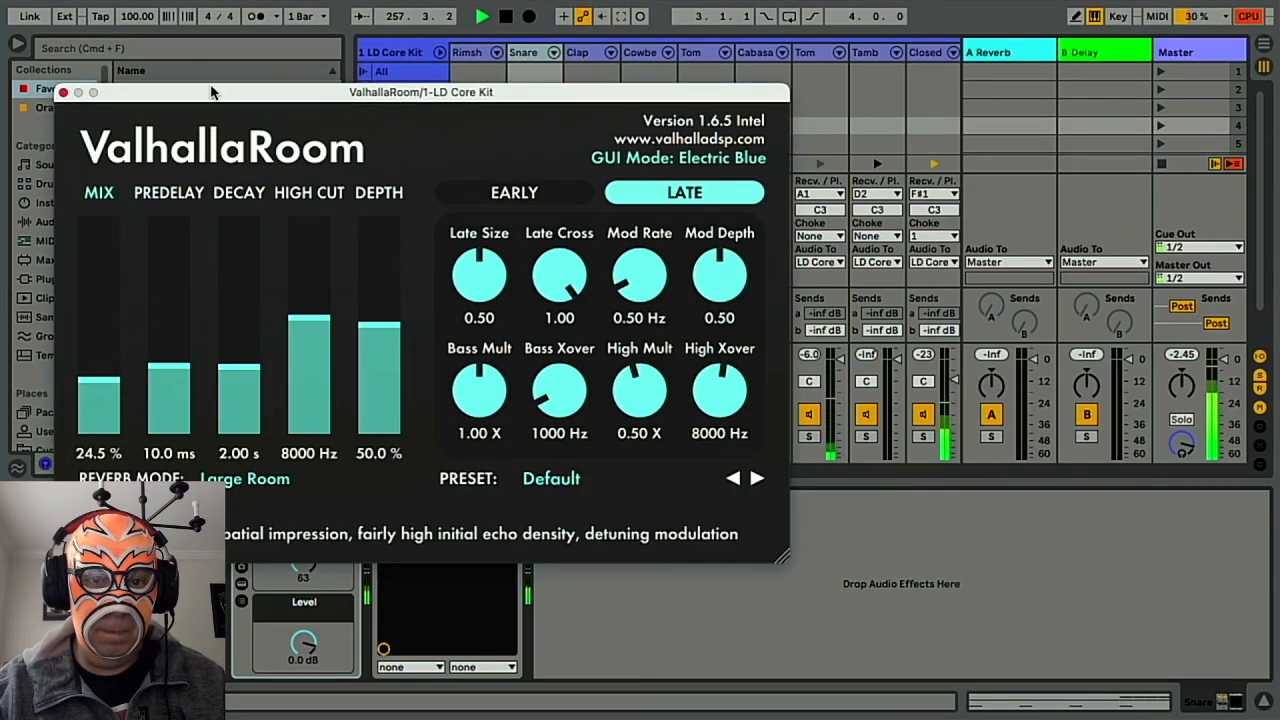
pyautogui.moveTo(210, 95); pyautogui.dragTo(404, 97)
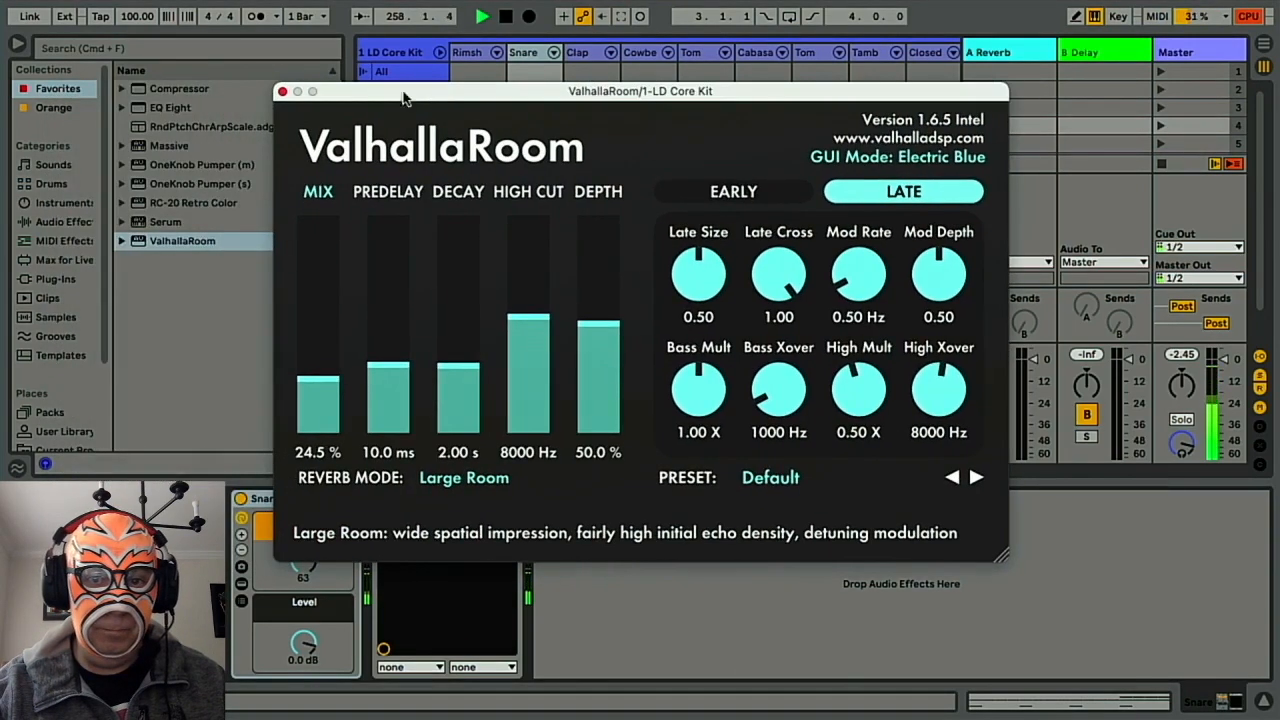
pyautogui.click(283, 92)
# Add a Compressor to the Snare chain and place it before ValhallaRoom.
pyautogui.click(226, 92)
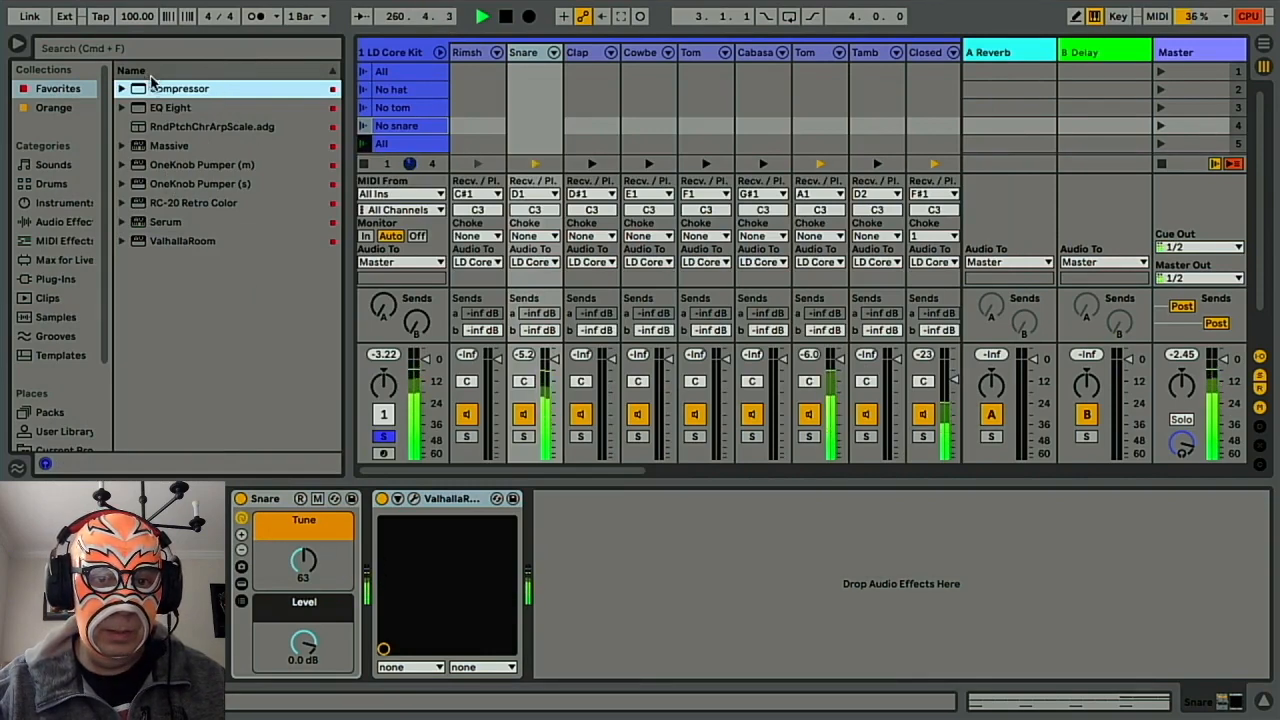
pyautogui.moveTo(280, 103); pyautogui.dragTo(547, 100)
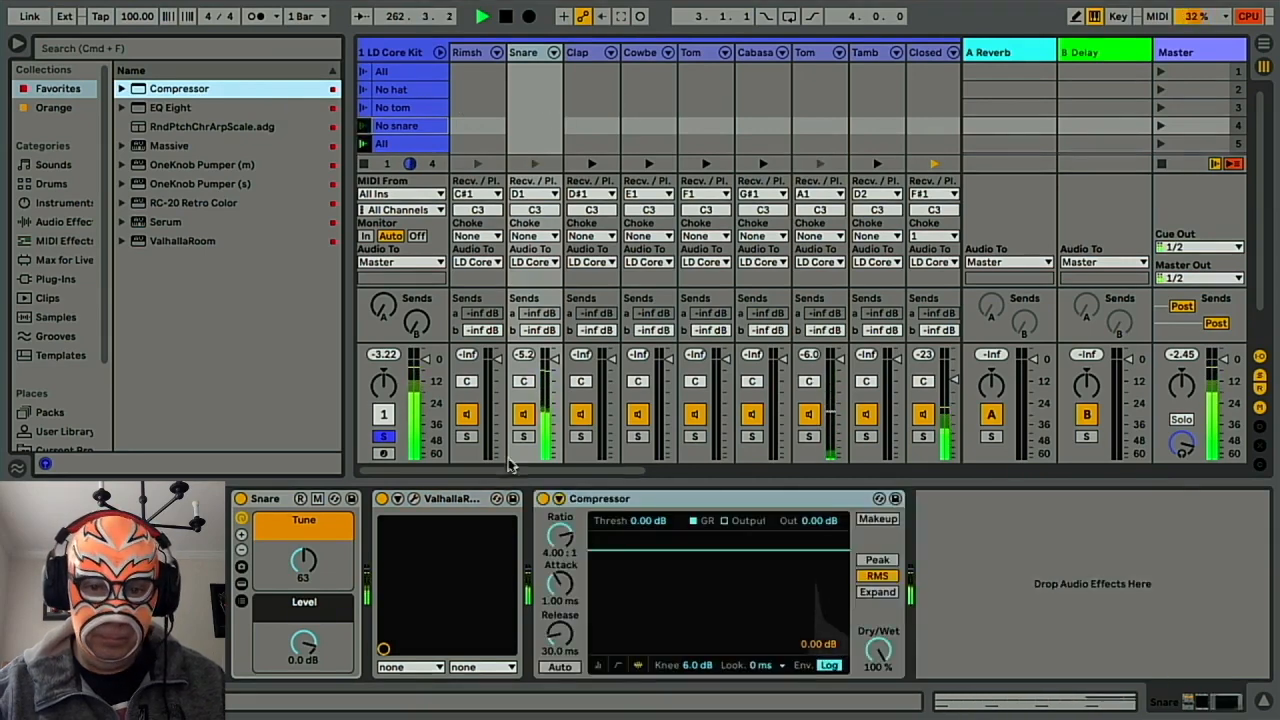
pyautogui.moveTo(447, 503); pyautogui.dragTo(910, 510)
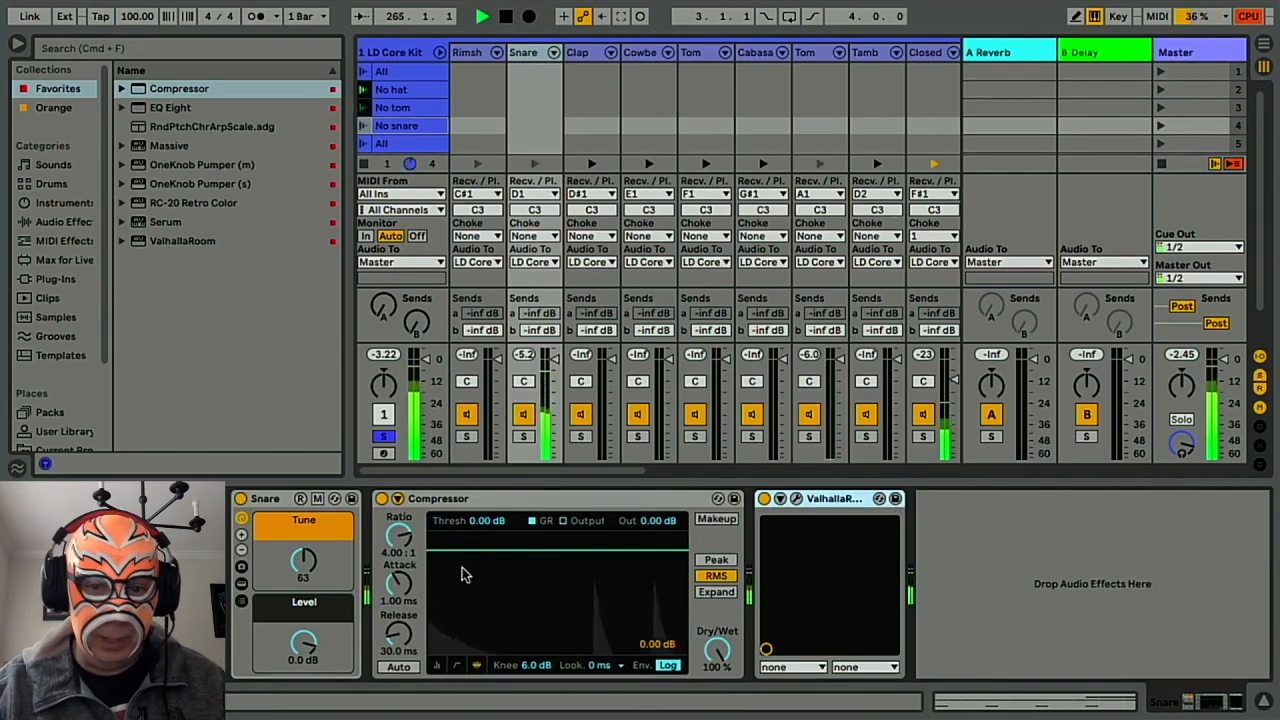
# Switch the Snare compressor to its compact meter view and set the threshold to -17.9 dB.
pyautogui.click(437, 666)
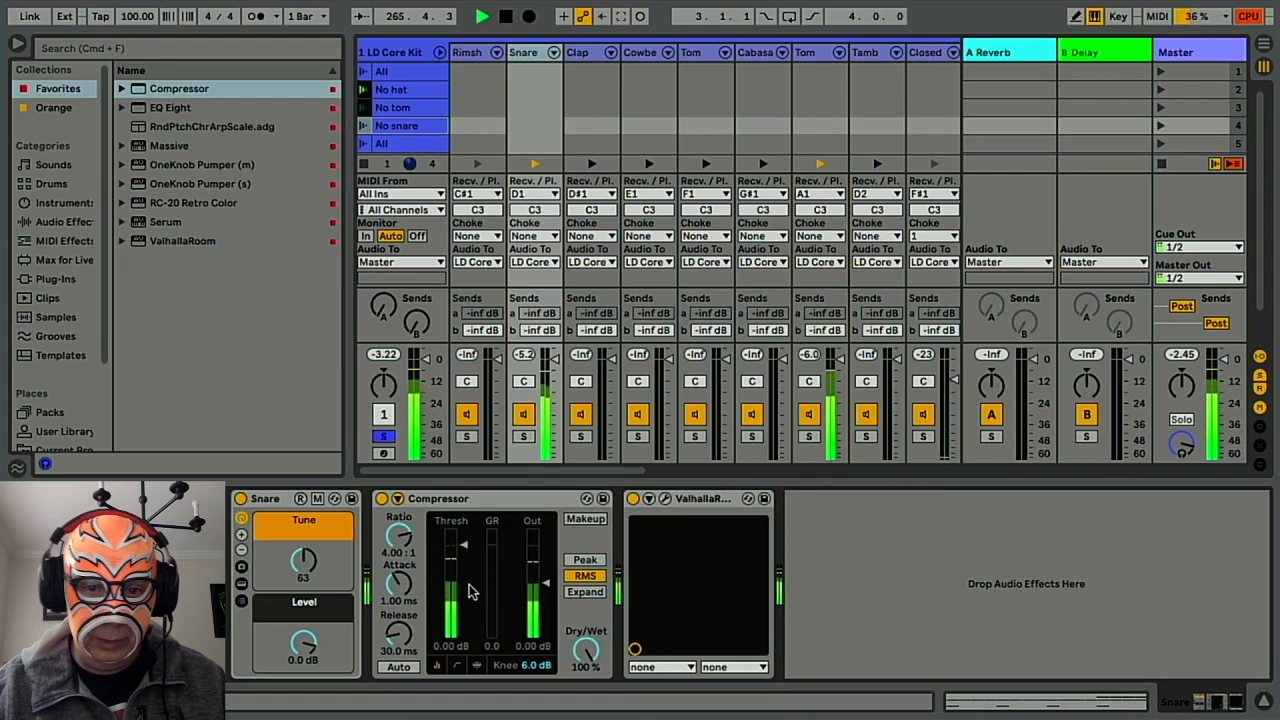
pyautogui.moveTo(465, 543); pyautogui.dragTo(465, 594)
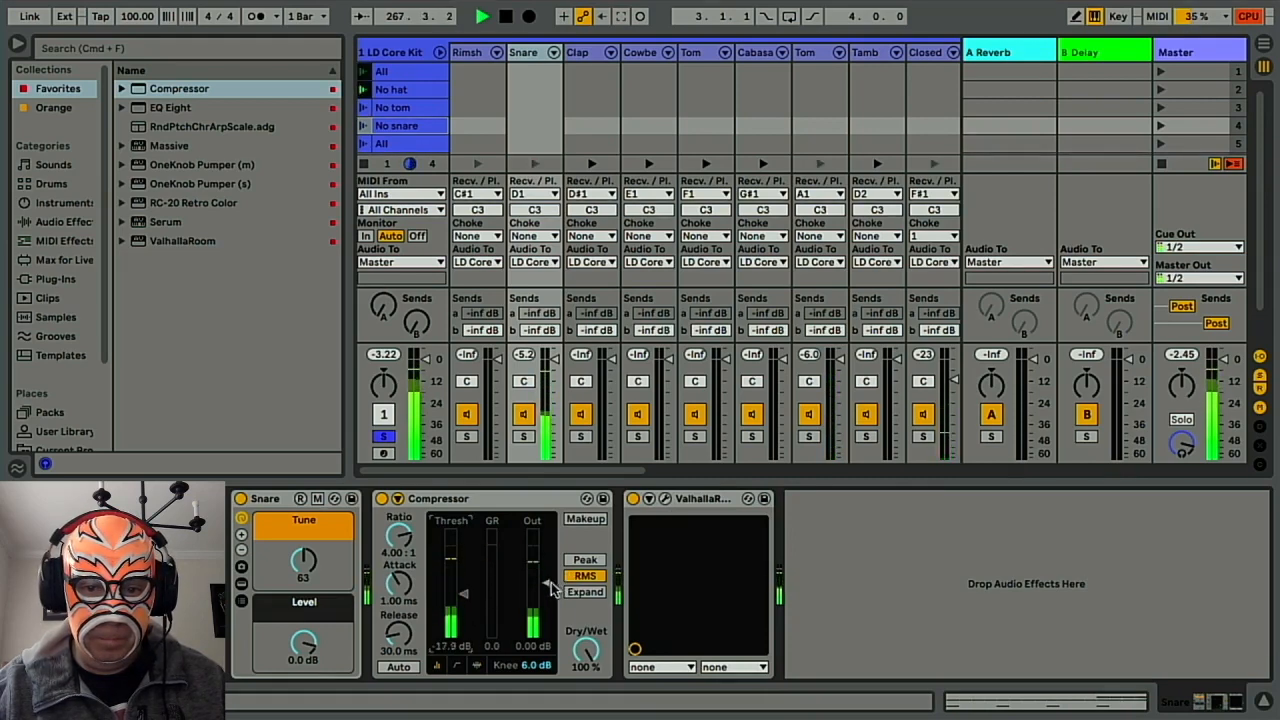
# Set the Snare compressor's output to 4.95 dB and copy the Snare chain's Compressor and ValhallaRoom to the A1 Tom chain.
pyautogui.moveTo(545, 580); pyautogui.dragTo(545, 576)
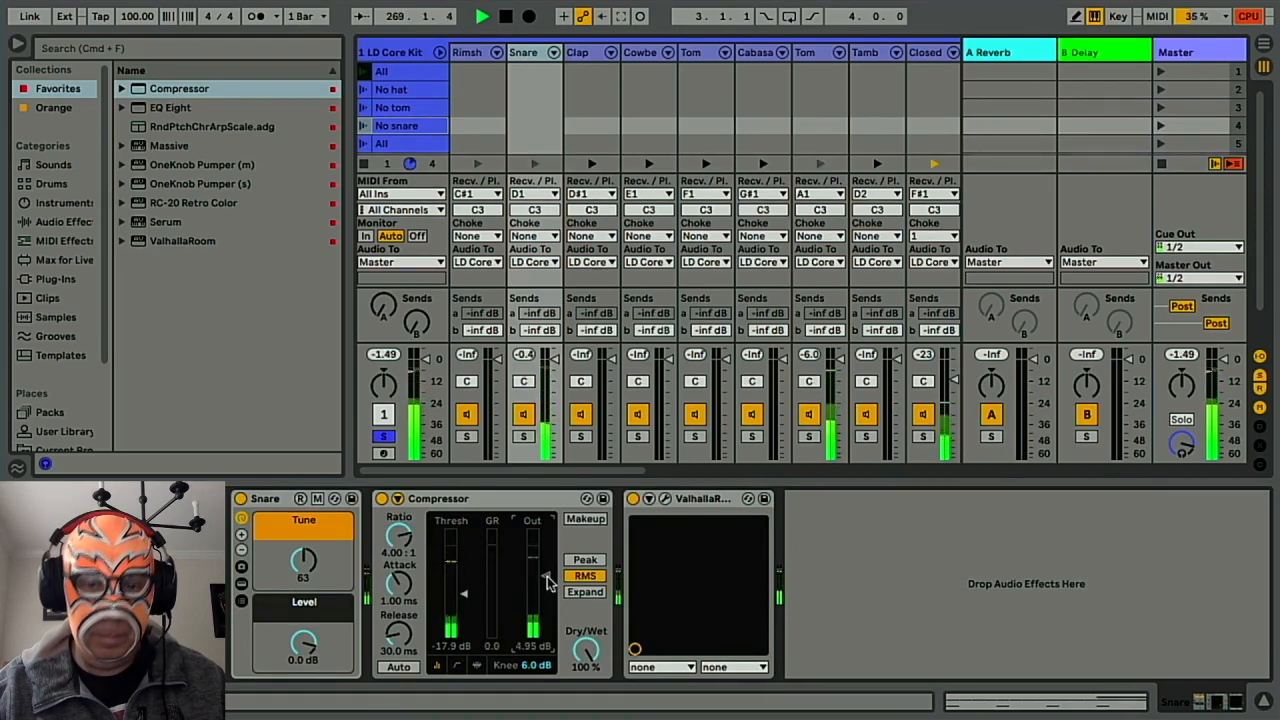
pyautogui.click(522, 494)
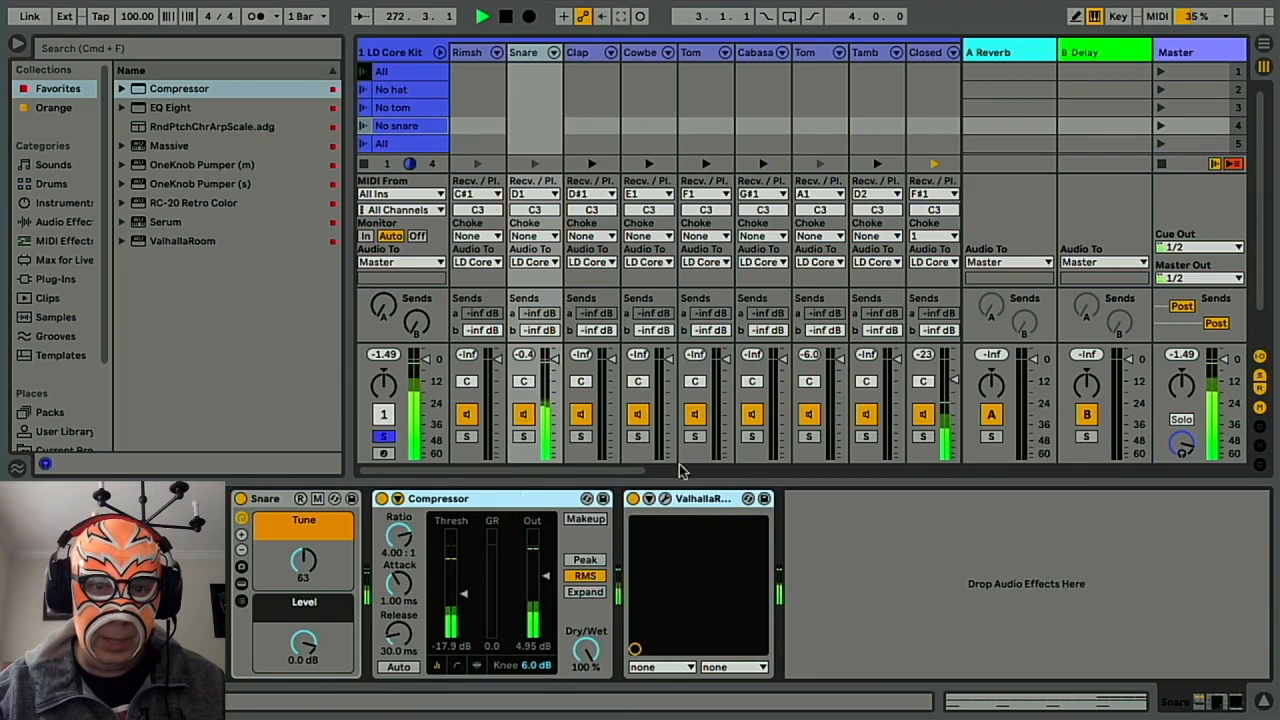
pyautogui.hscroll(2, 671, 132)
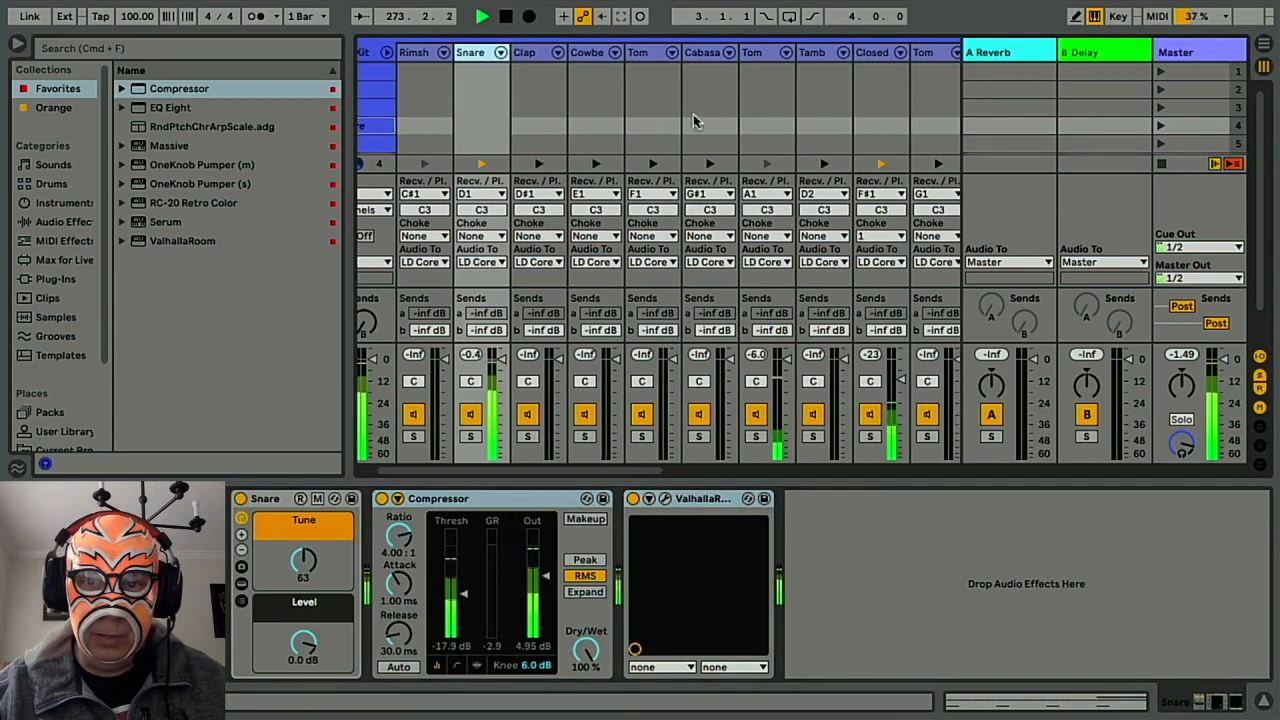
pyautogui.click(764, 58)
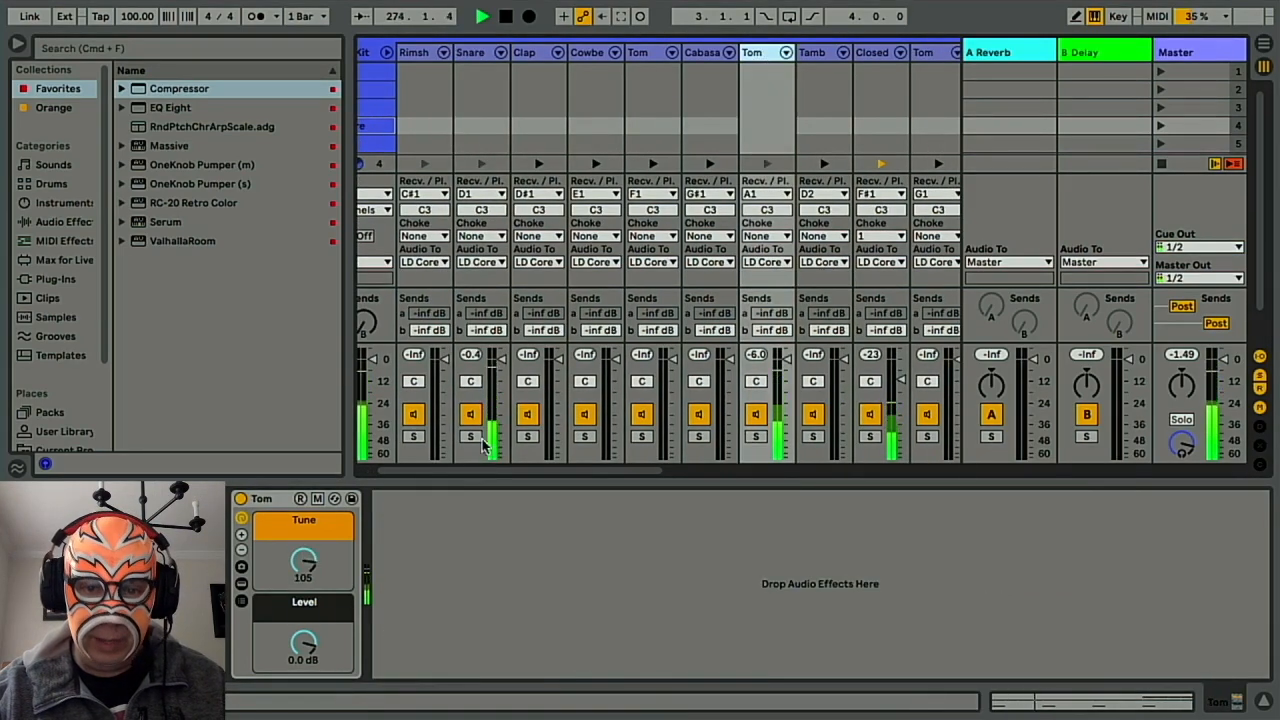
pyautogui.click(412, 579)
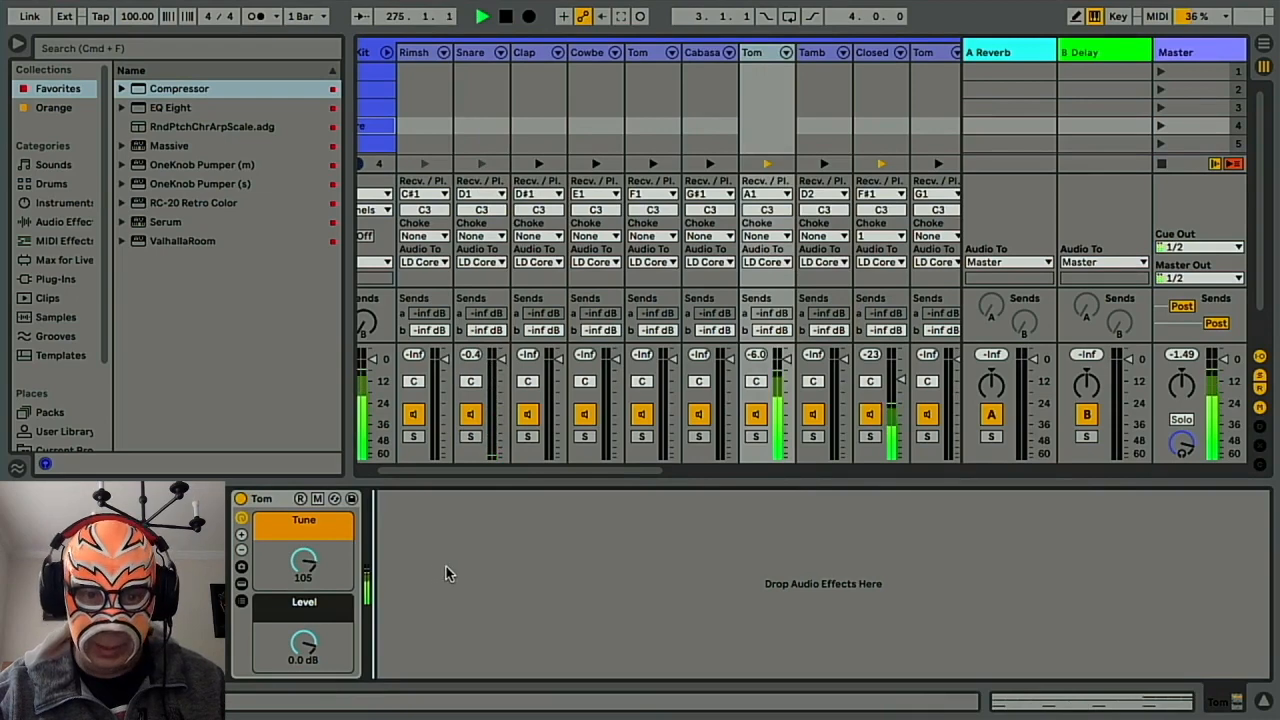
pyautogui.press('super+v')
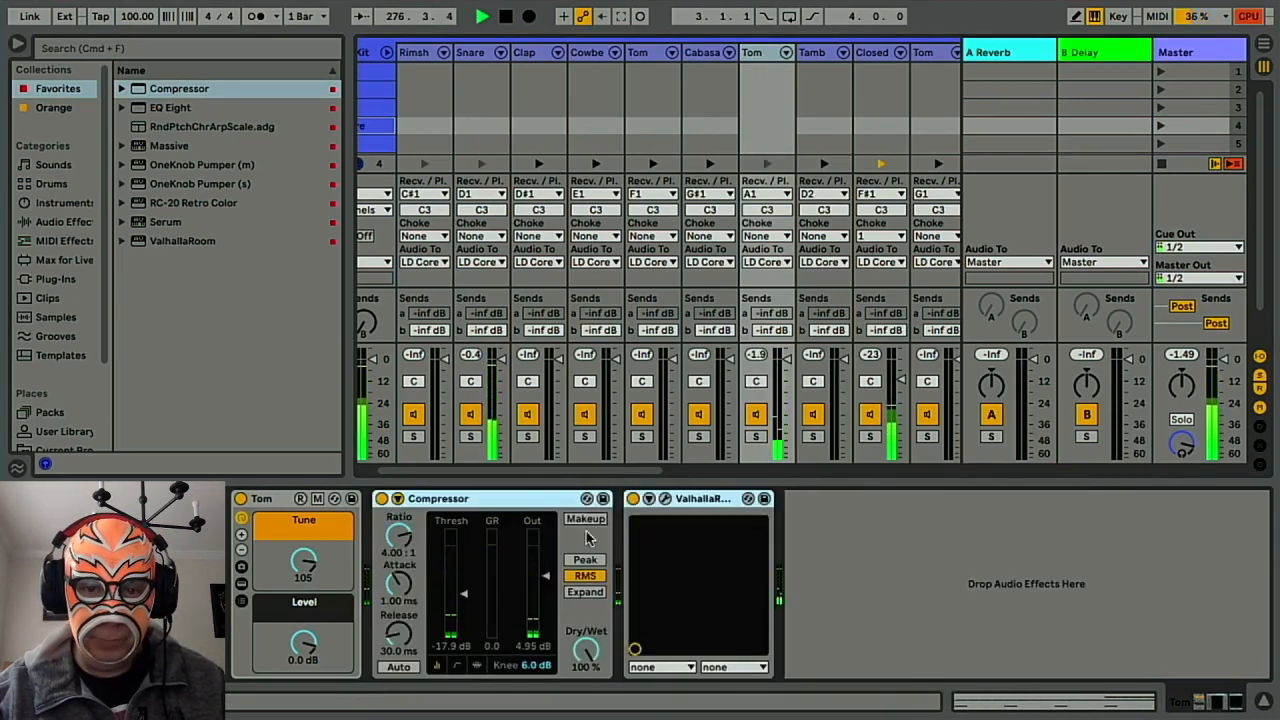
# Set the Tom chain's ValhallaRoom mix to 19.2% and its compressor output to 7.60 dB.
pyautogui.click(665, 499)
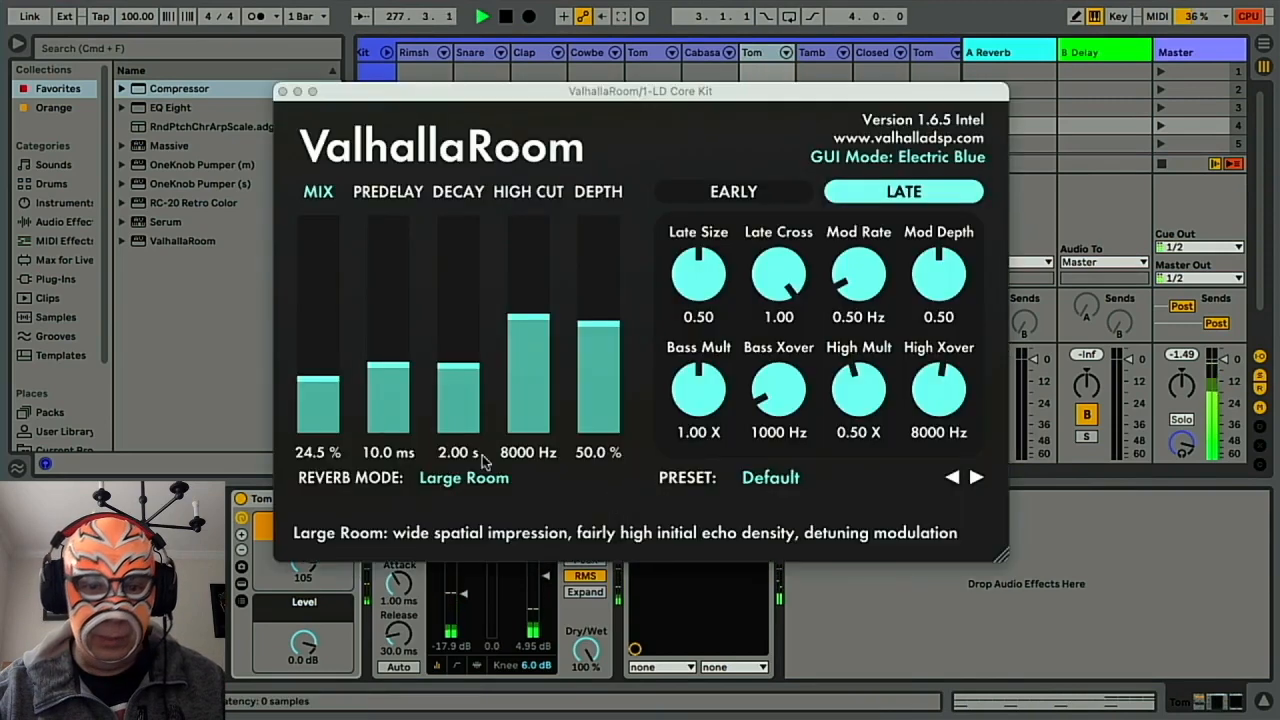
pyautogui.moveTo(298, 382)
pyautogui.mouseDown()
pyautogui.moveTo(308, 412)
pyautogui.moveTo(311, 396)
pyautogui.mouseUp()
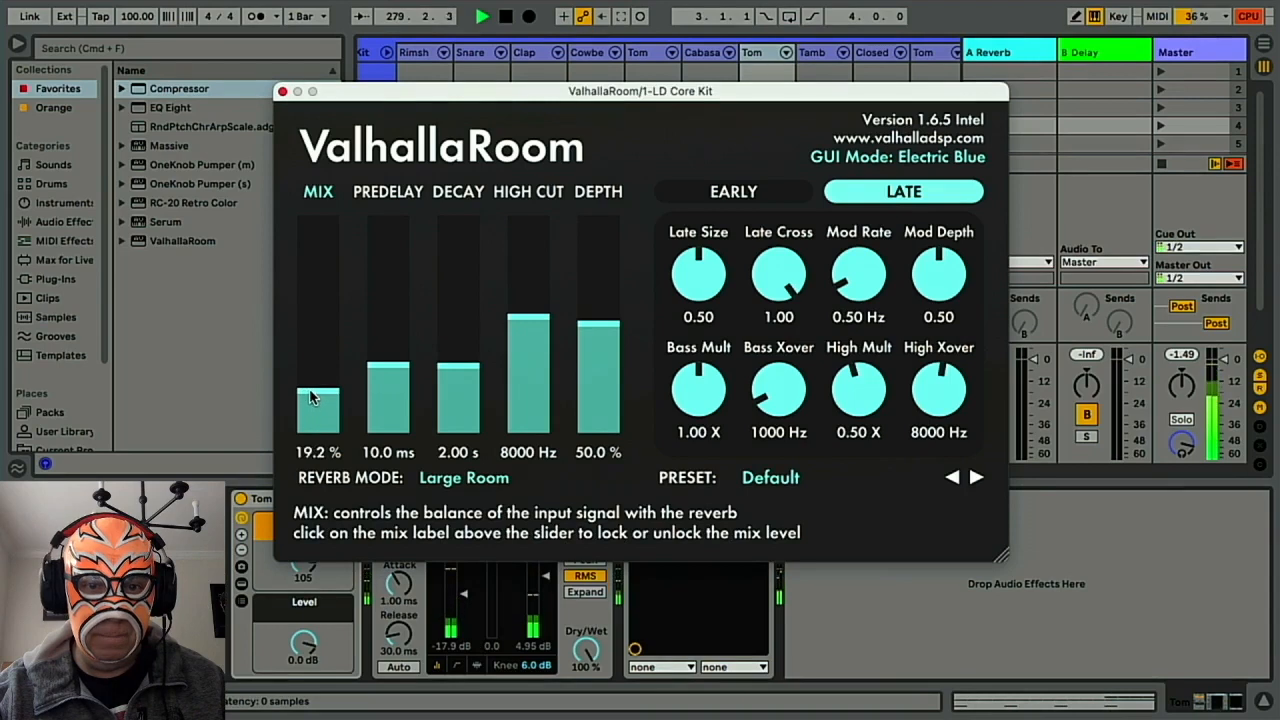
pyautogui.click(282, 92)
pyautogui.moveTo(547, 578); pyautogui.dragTo(547, 573)
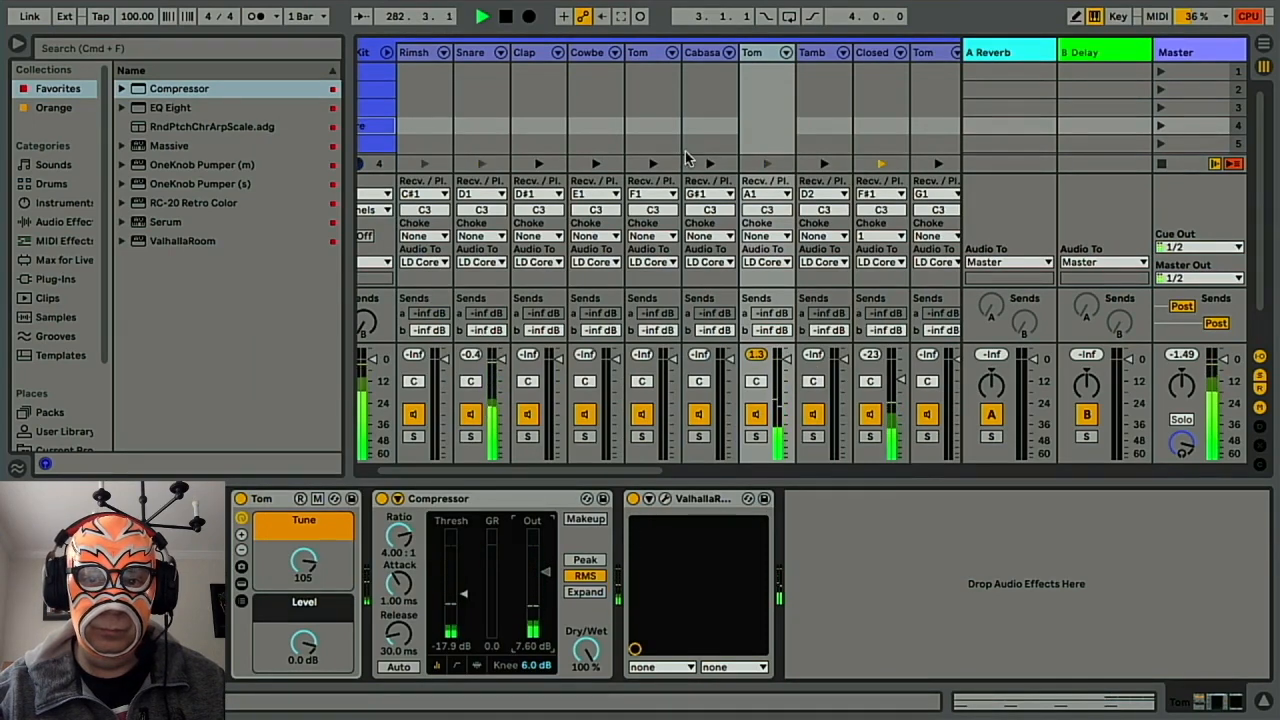
# Fold the LD Core Kit chains in the mixer and take the drum track out of solo.
pyautogui.click(388, 56)
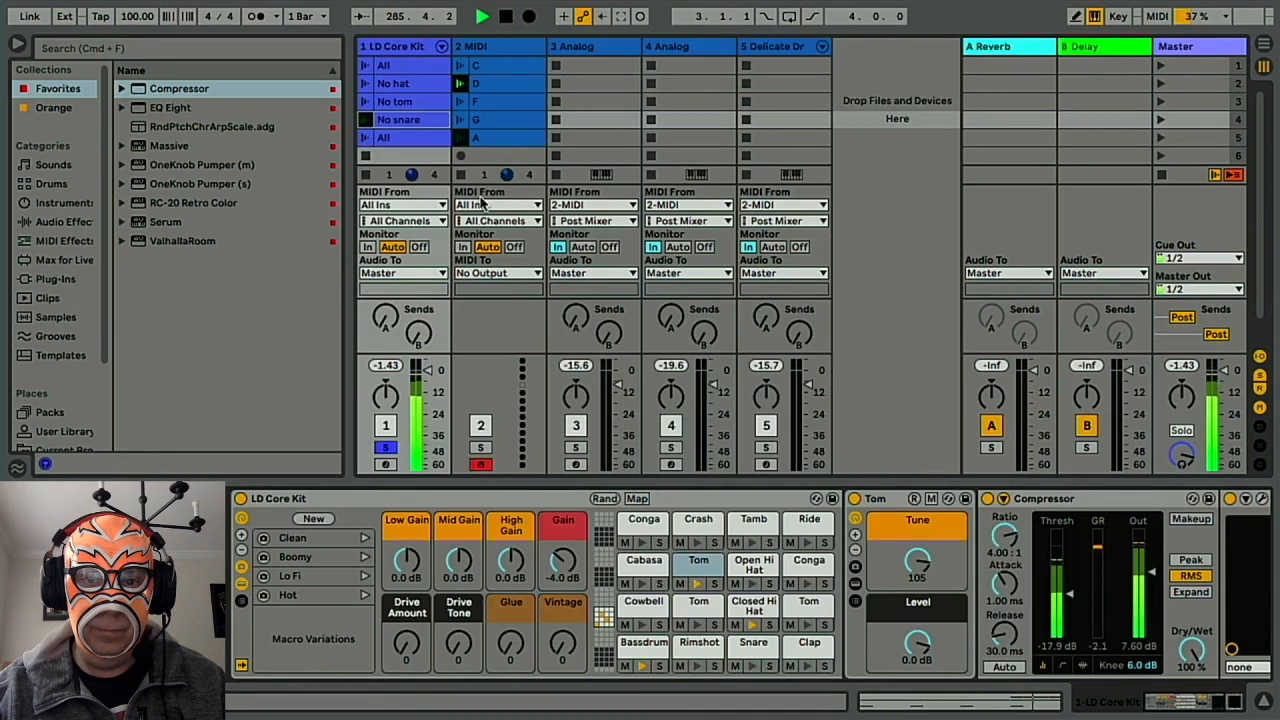
pyautogui.click(386, 447)
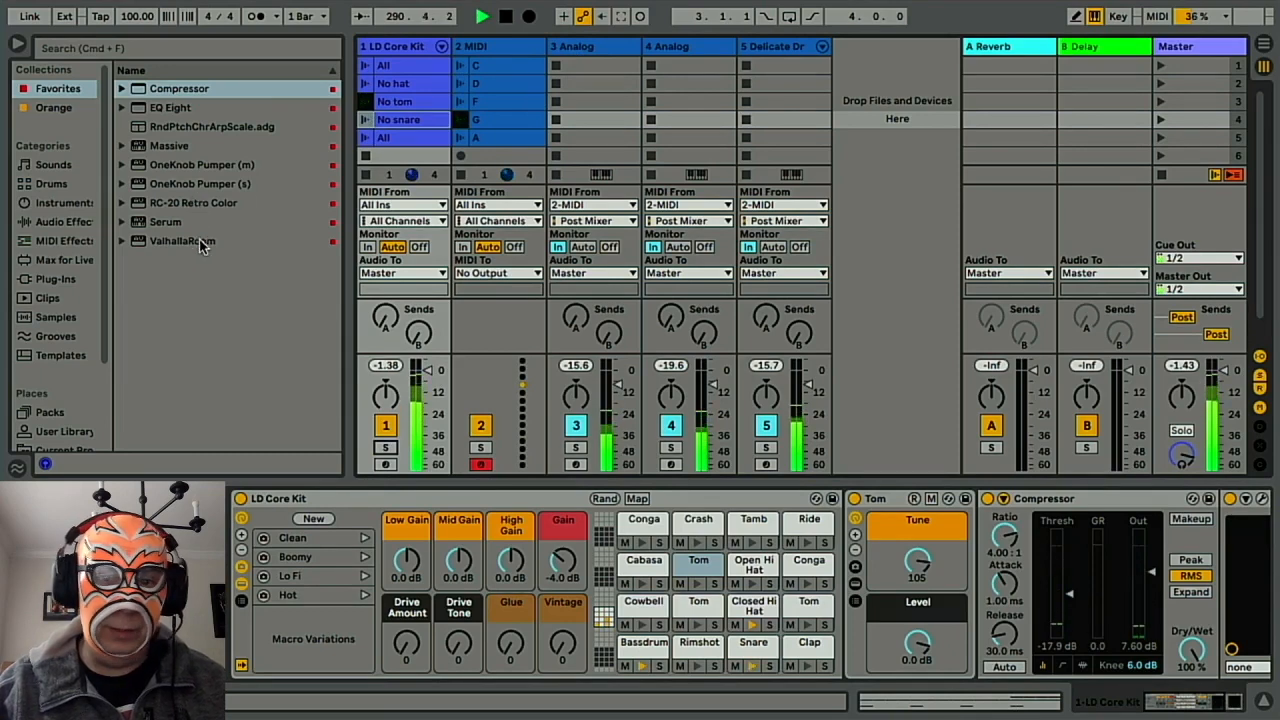
# Narrow the MIDI track's column and rename the 3 Analog track to Bass.
pyautogui.click(578, 47)
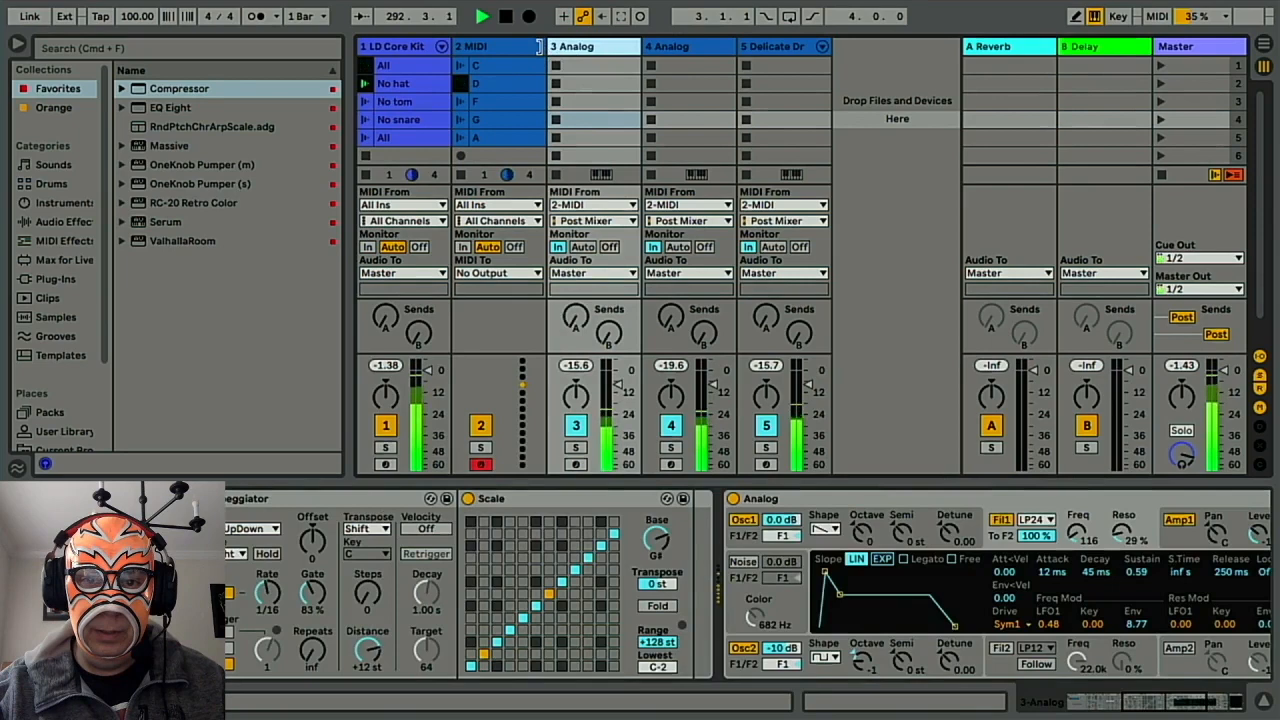
pyautogui.moveTo(539, 47); pyautogui.dragTo(483, 47)
pyautogui.click(520, 50)
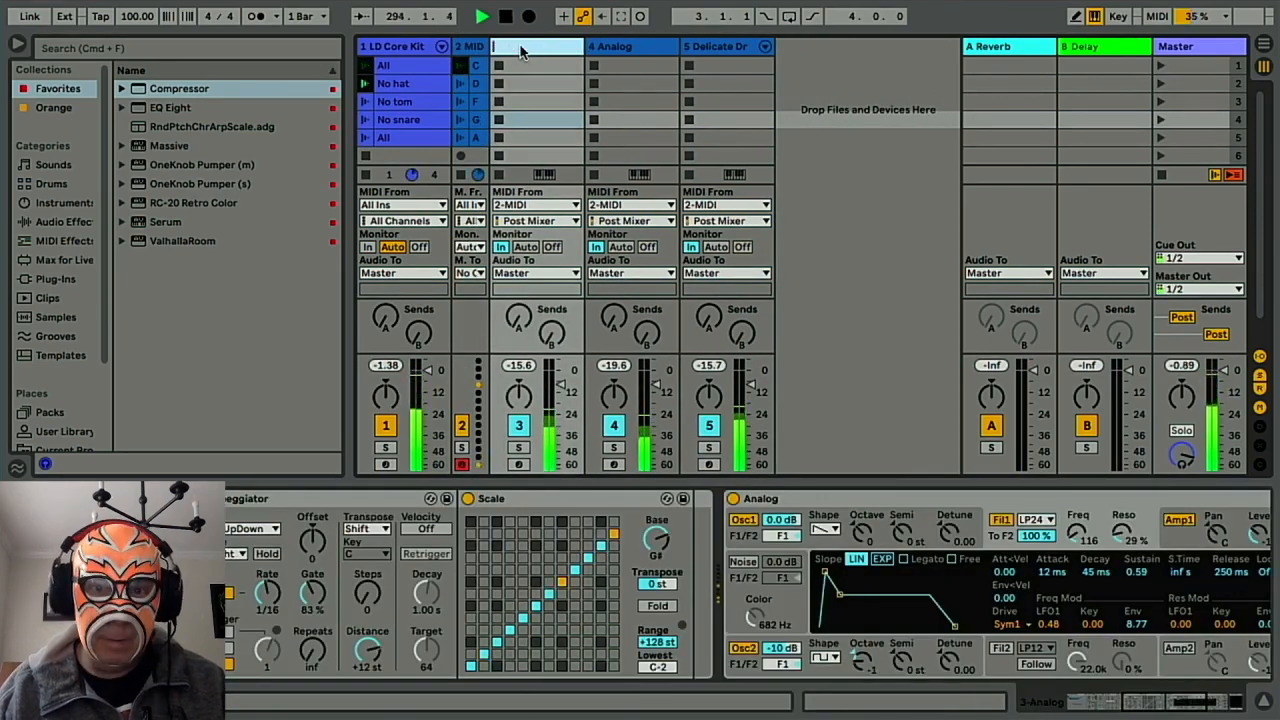
pyautogui.write('Bass')
pyautogui.press('Return')
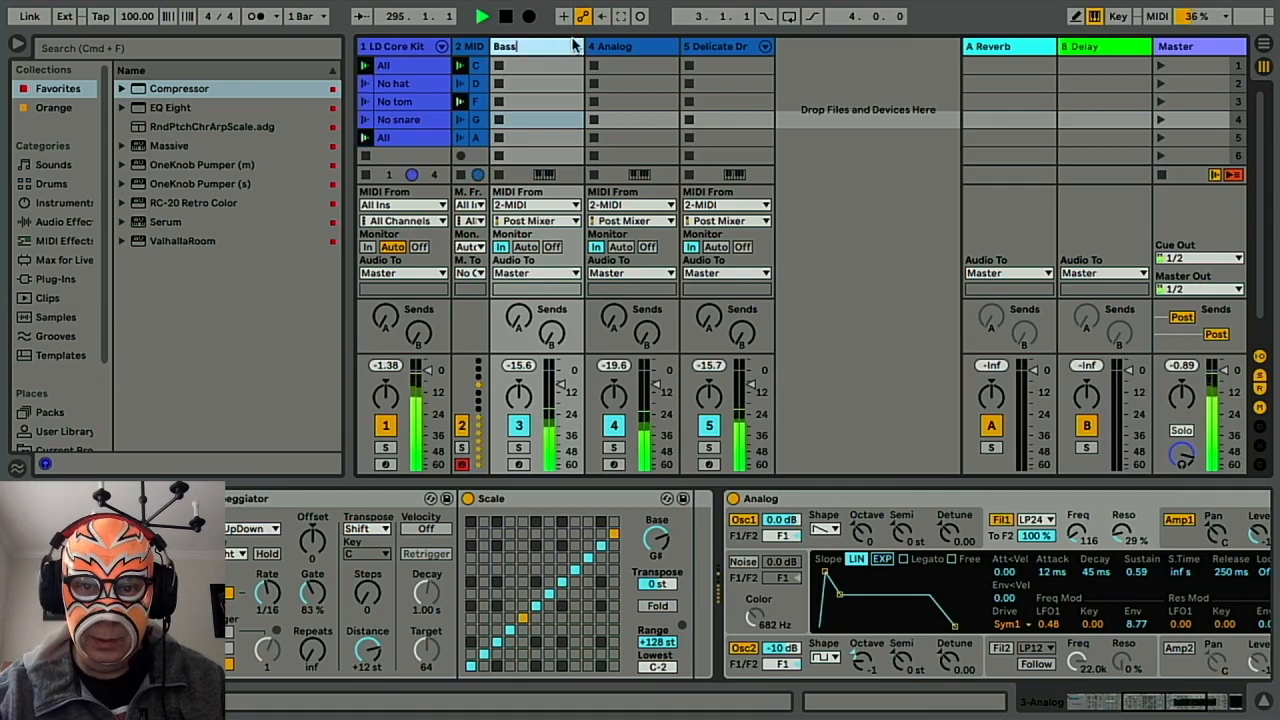
# Rename the 4 Analog track to Pad and the Delicate Drama track to Lead.
pyautogui.click(611, 47)
pyautogui.press('super+r')
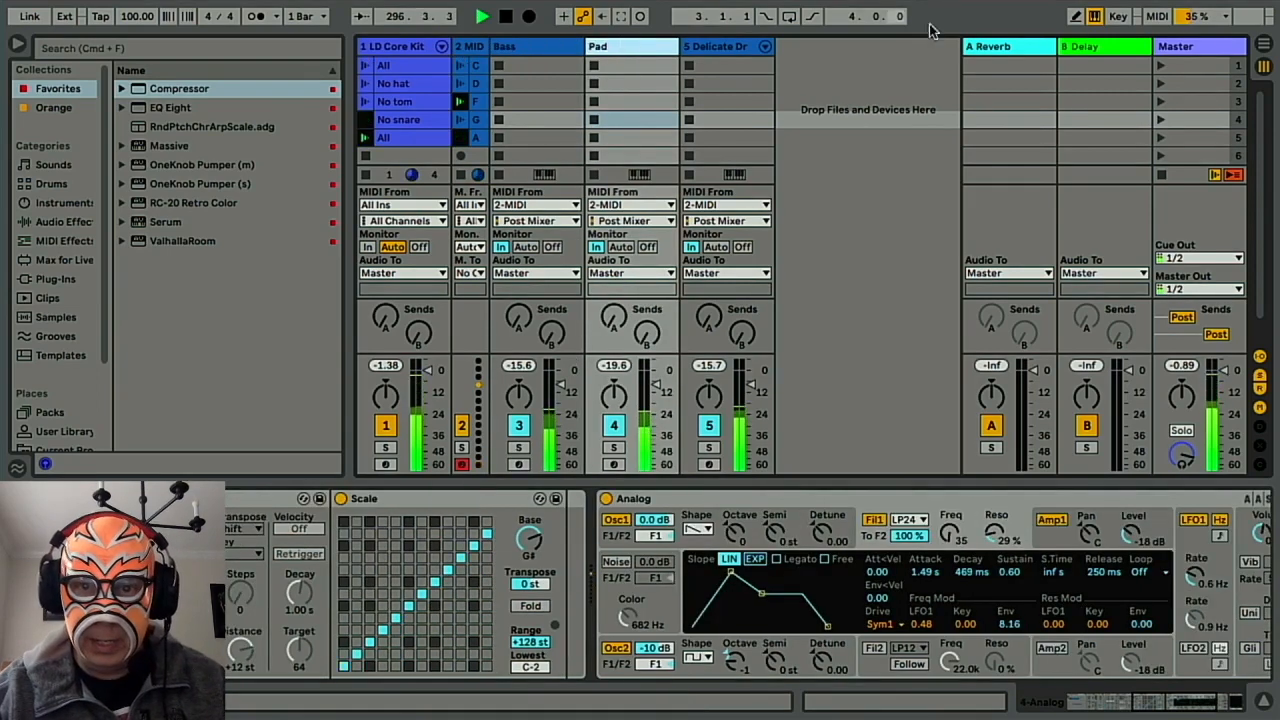
pyautogui.click(744, 52)
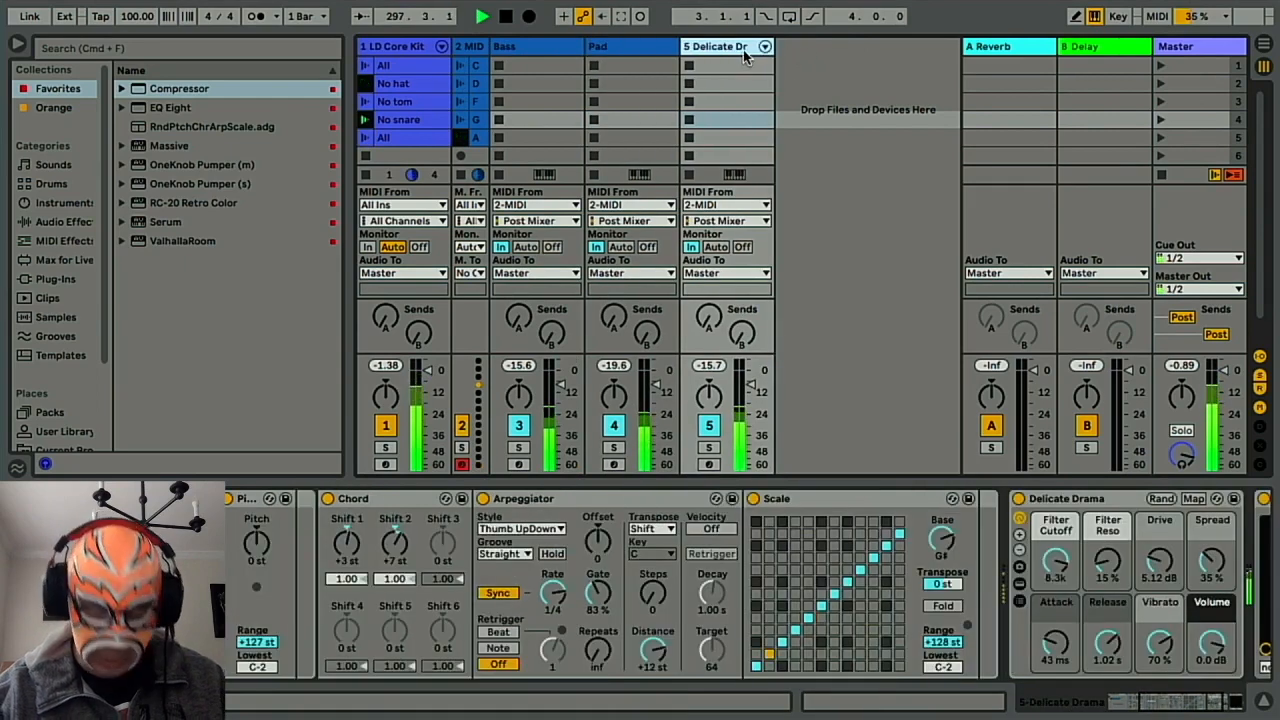
pyautogui.press('super+r')
pyautogui.write('Lea')
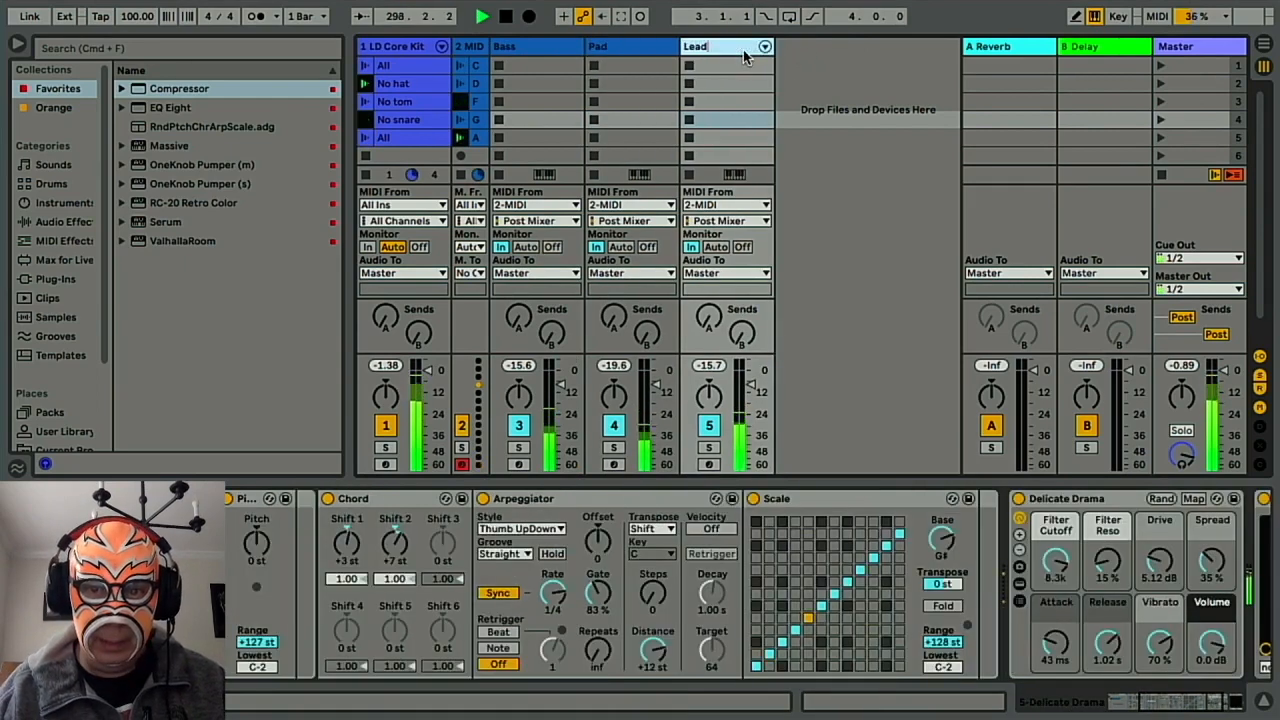
pyautogui.press('Return')
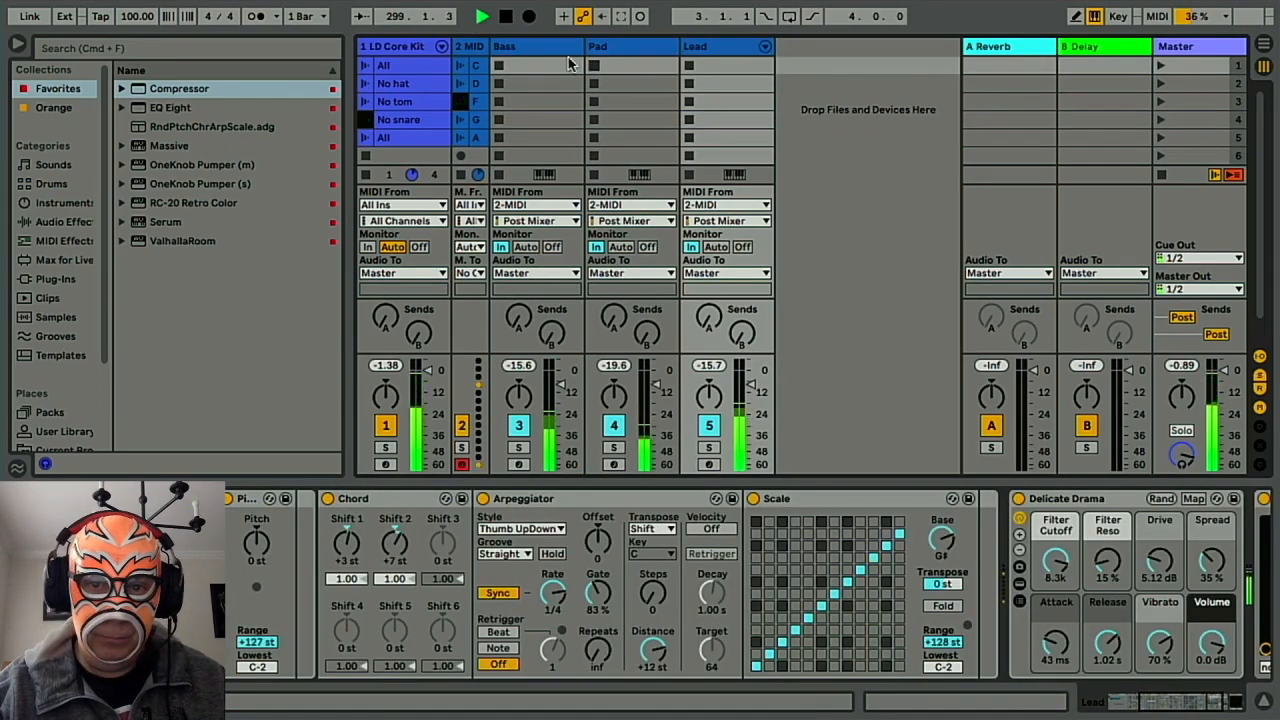
# Add RC-20 Retro Color from the Favorites to the end of the Bass track's device chain, after OneKnob Pumper.
pyautogui.click(542, 52)
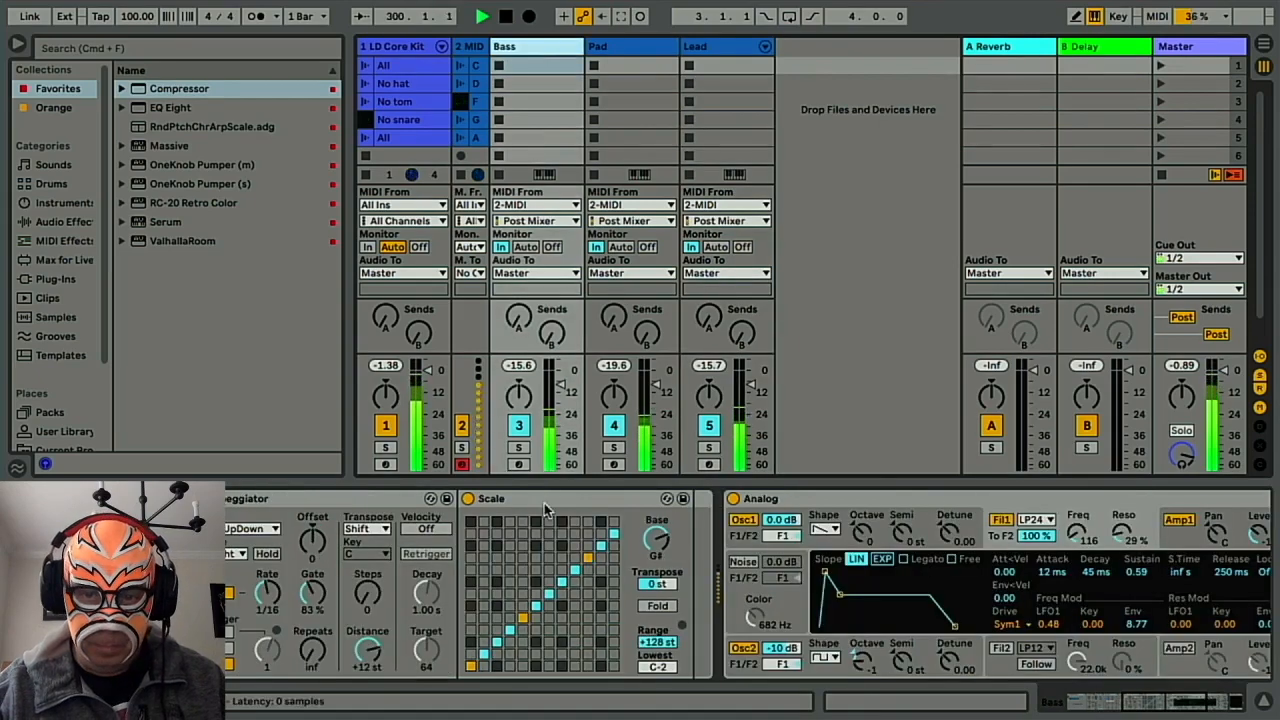
pyautogui.hscroll(5, 519, 655)
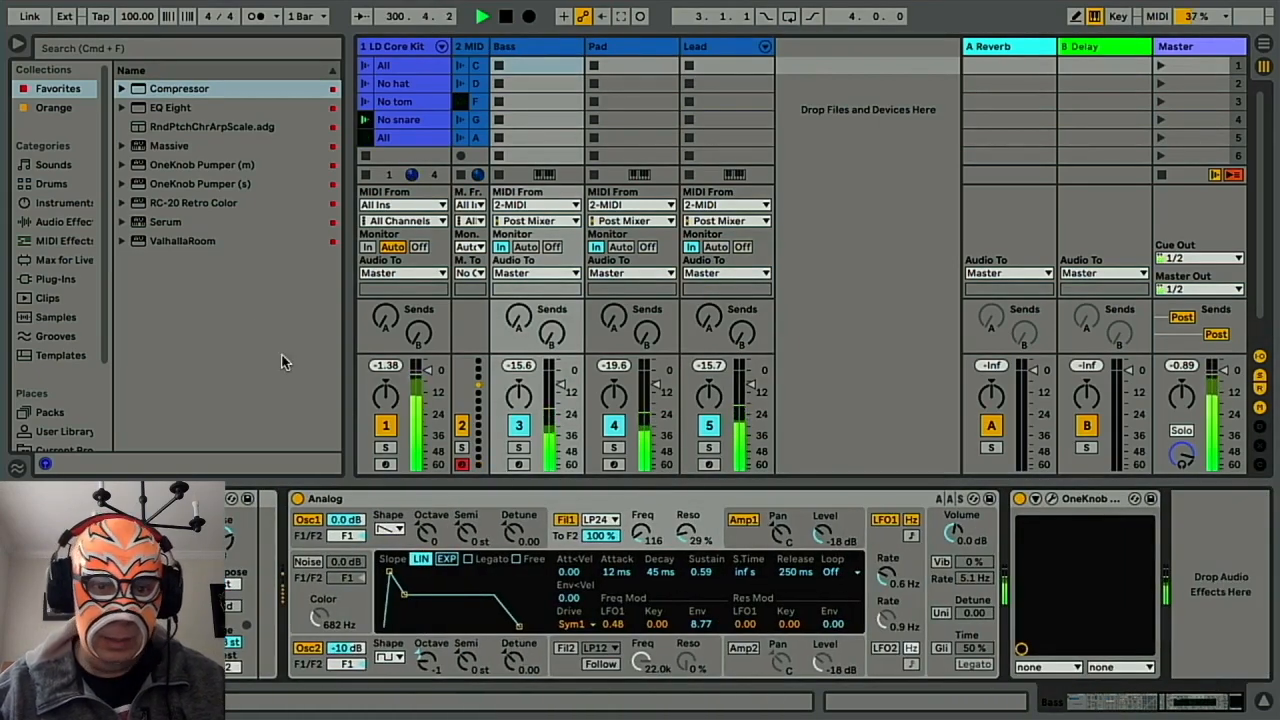
pyautogui.click(204, 203)
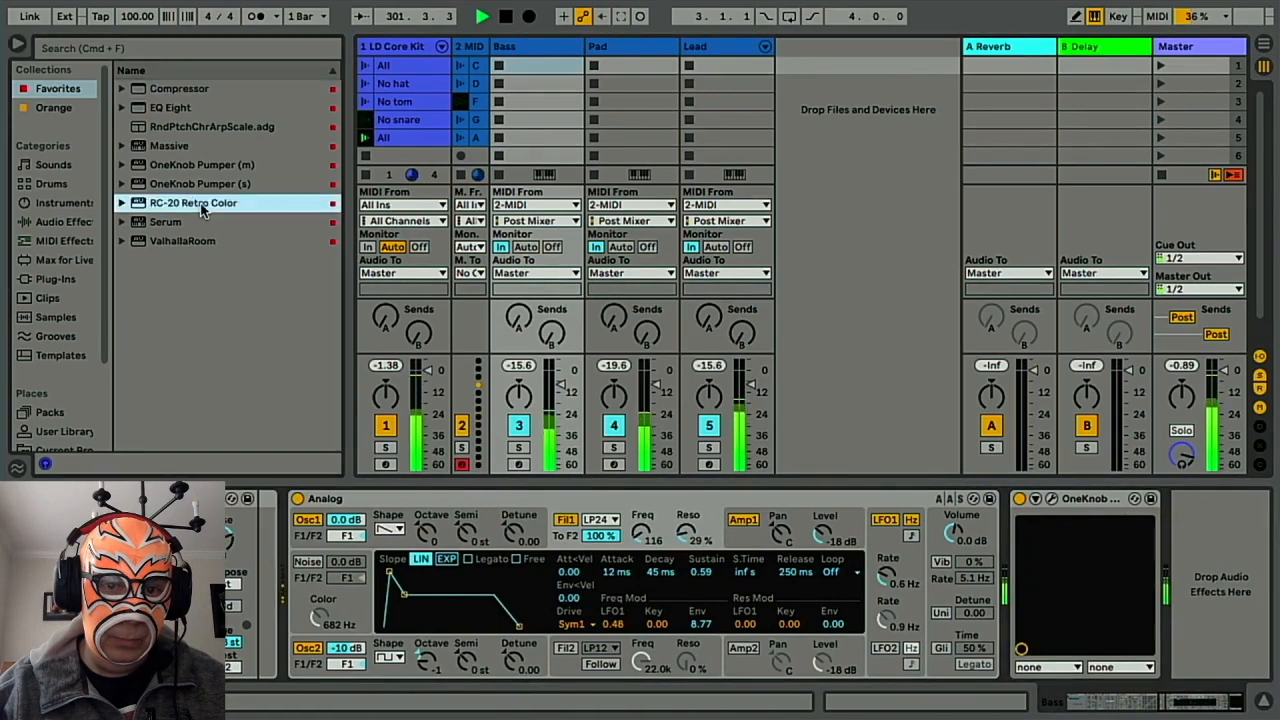
pyautogui.moveTo(890, 453)
pyautogui.mouseDown()
pyautogui.moveTo(1258, 595)
pyautogui.moveTo(1233, 607)
pyautogui.moveTo(1226, 596)
pyautogui.mouseUp()
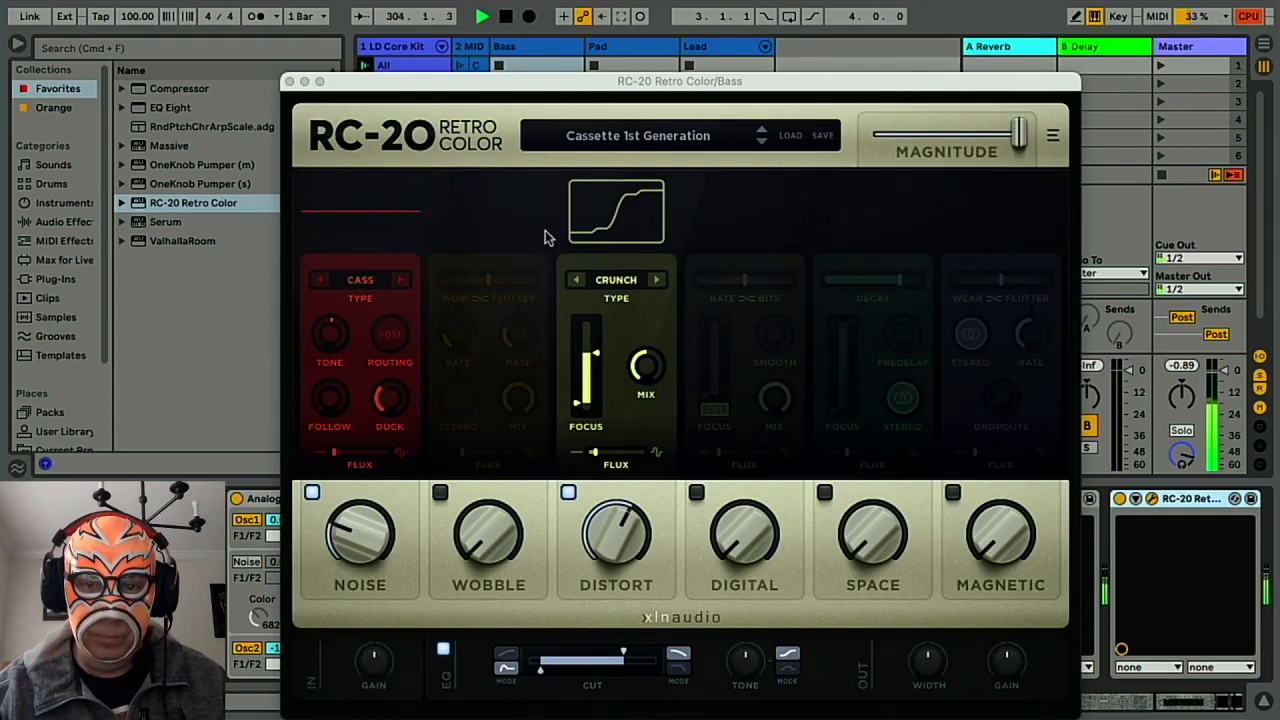
# Set the Bass RC-20 magnitude to 81% and noise to 18%, and close the plug-in window.
pyautogui.moveTo(1020, 137); pyautogui.dragTo(997, 142)
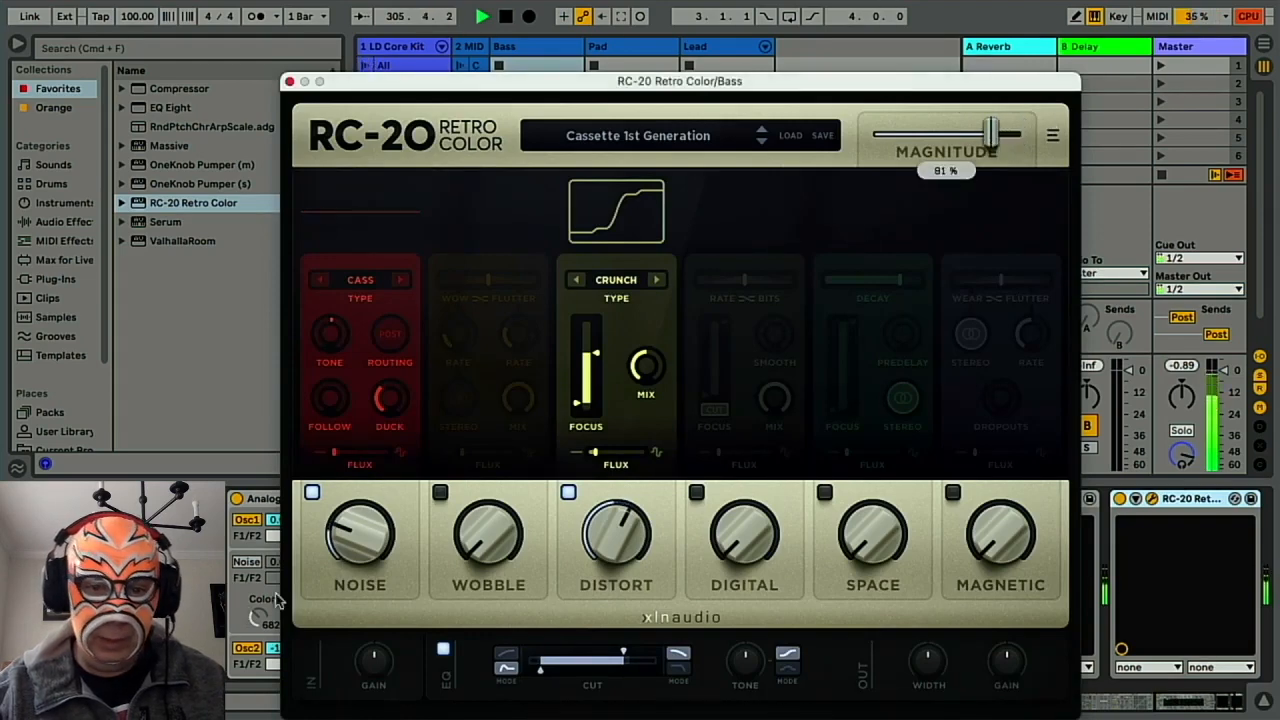
pyautogui.moveTo(340, 532); pyautogui.dragTo(350, 555)
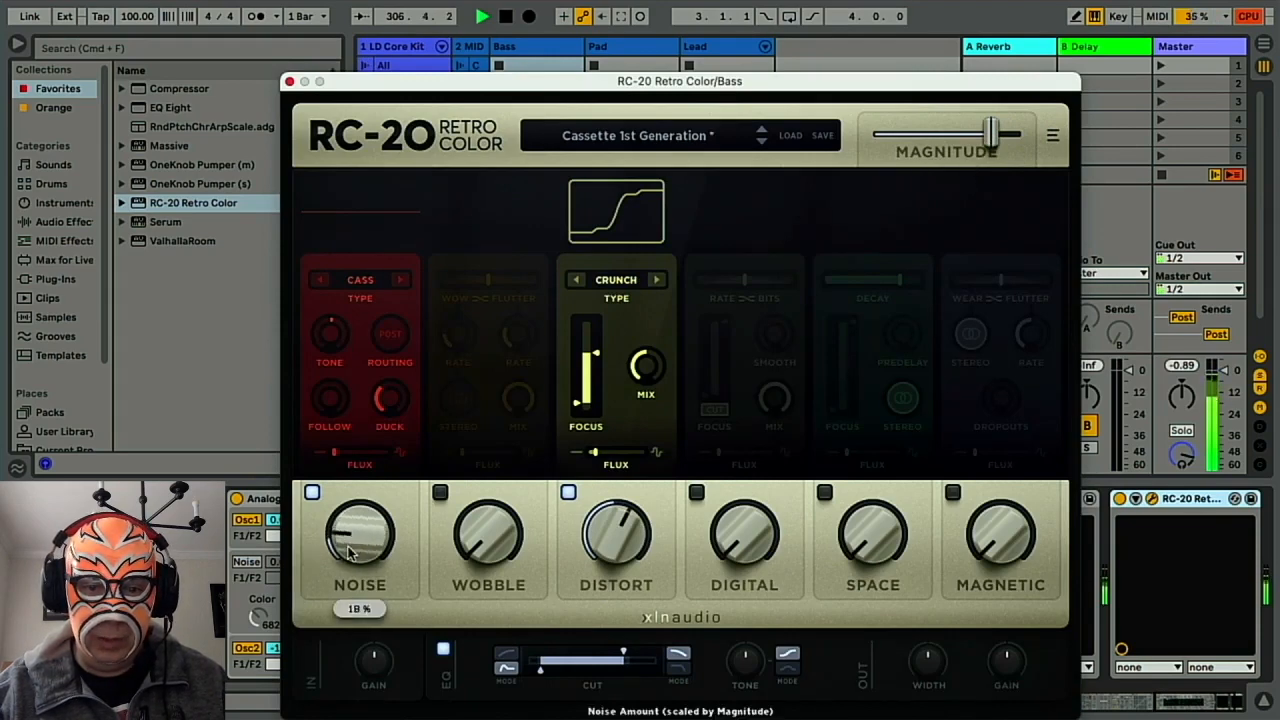
pyautogui.click(289, 82)
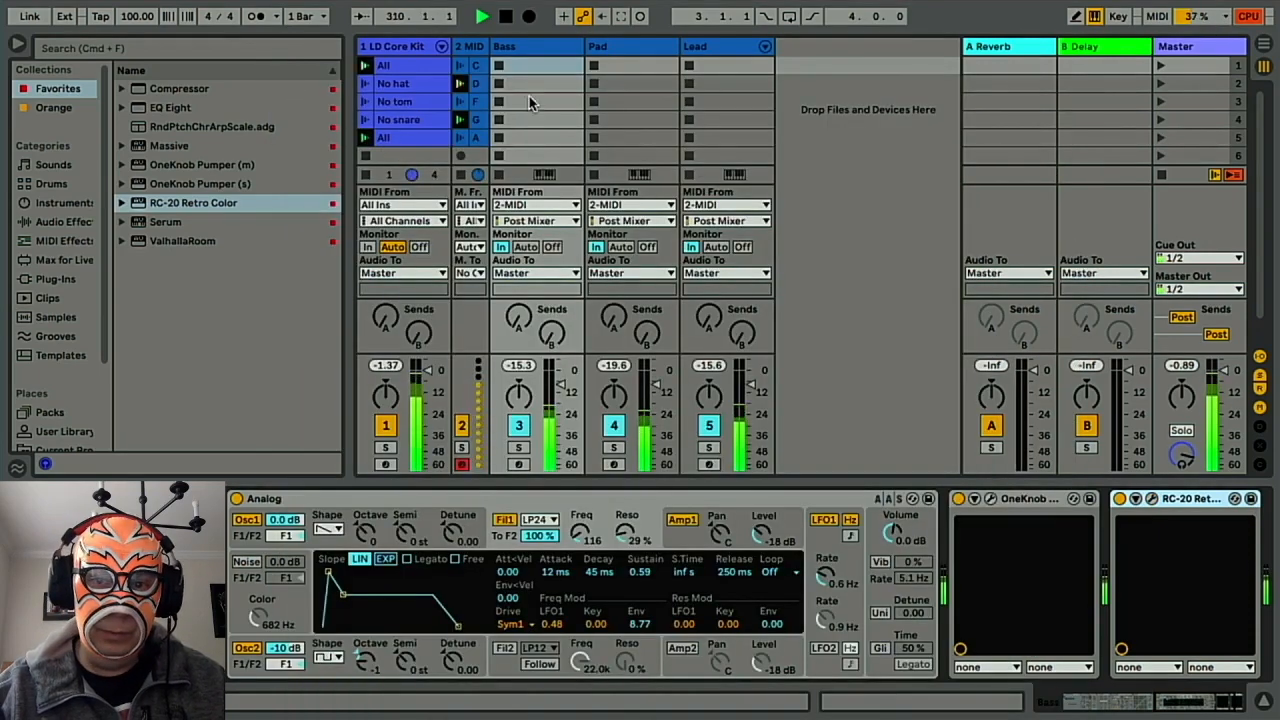
# Add RC-20 Retro Color to the end of the Pad track's device chain.
pyautogui.click(616, 50)
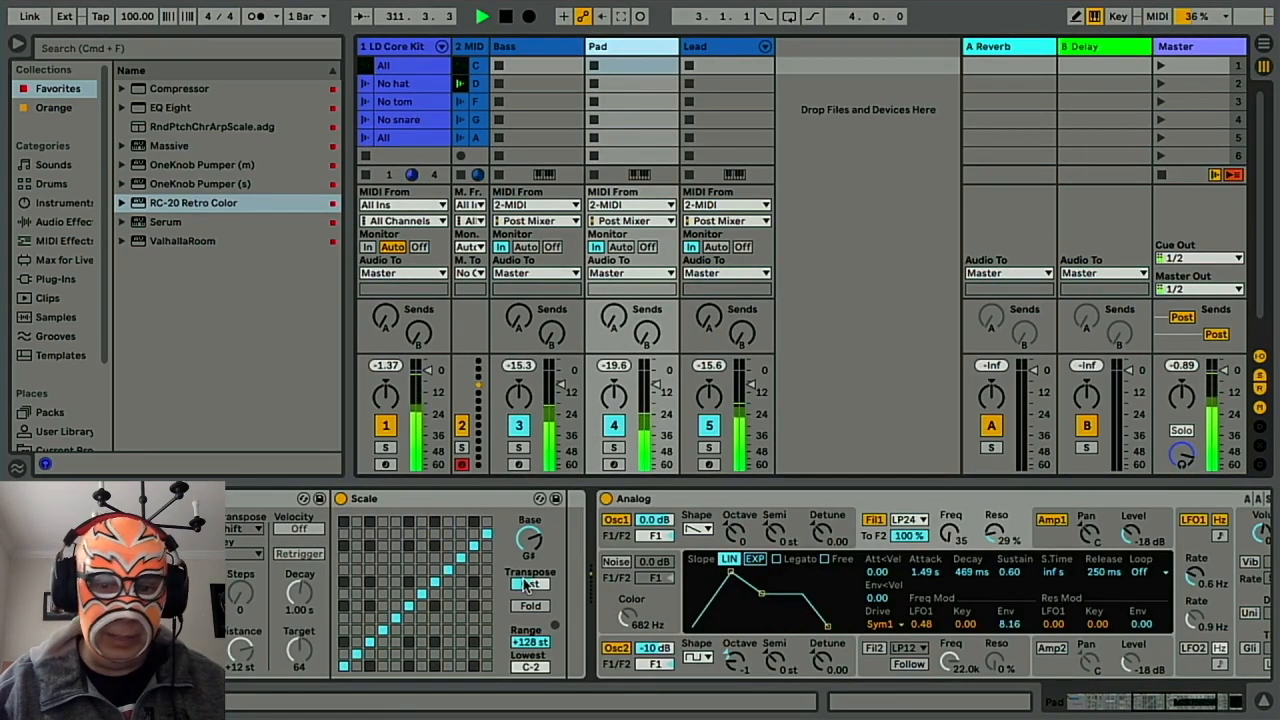
pyautogui.hscroll(3, 527, 585)
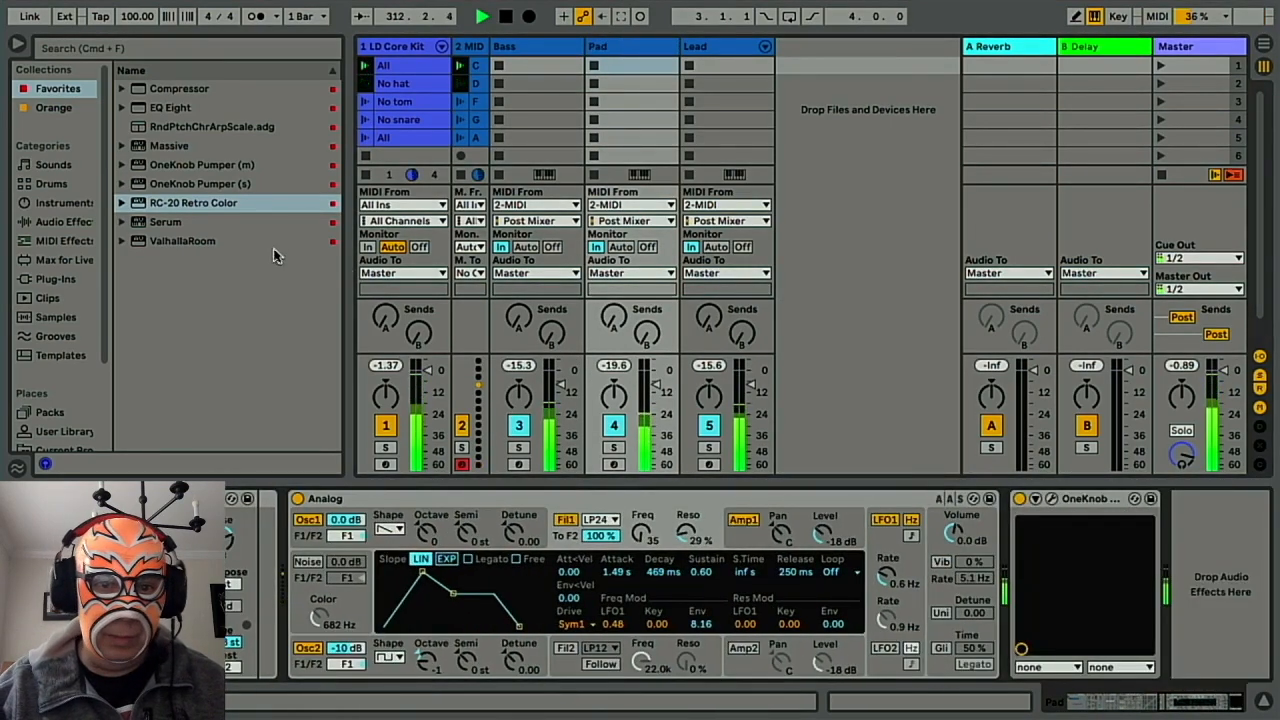
pyautogui.moveTo(225, 207); pyautogui.dragTo(1227, 587)
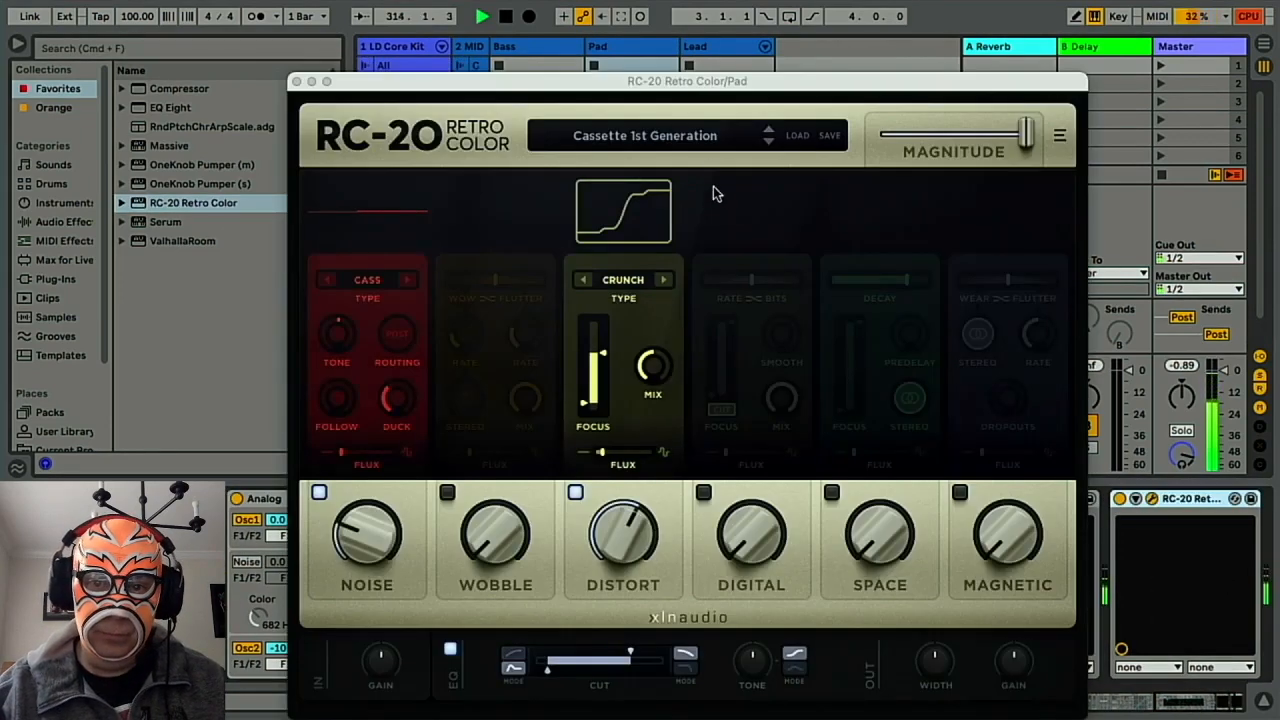
# Load the Pad Magic preset in the Pad track's RC-20, set the magnitude to 74%, and close the plug-in window.
pyautogui.click(712, 142)
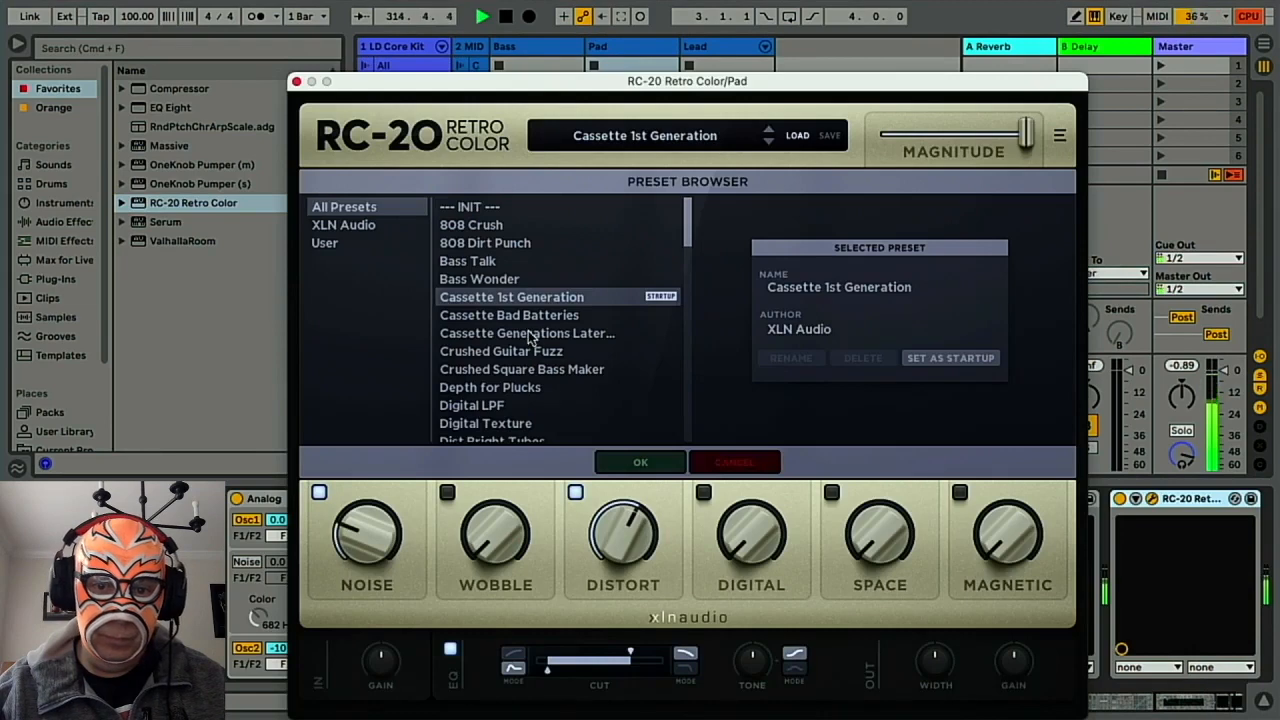
pyautogui.scroll(-5, 529, 333)
pyautogui.scroll(-10, 529, 338)
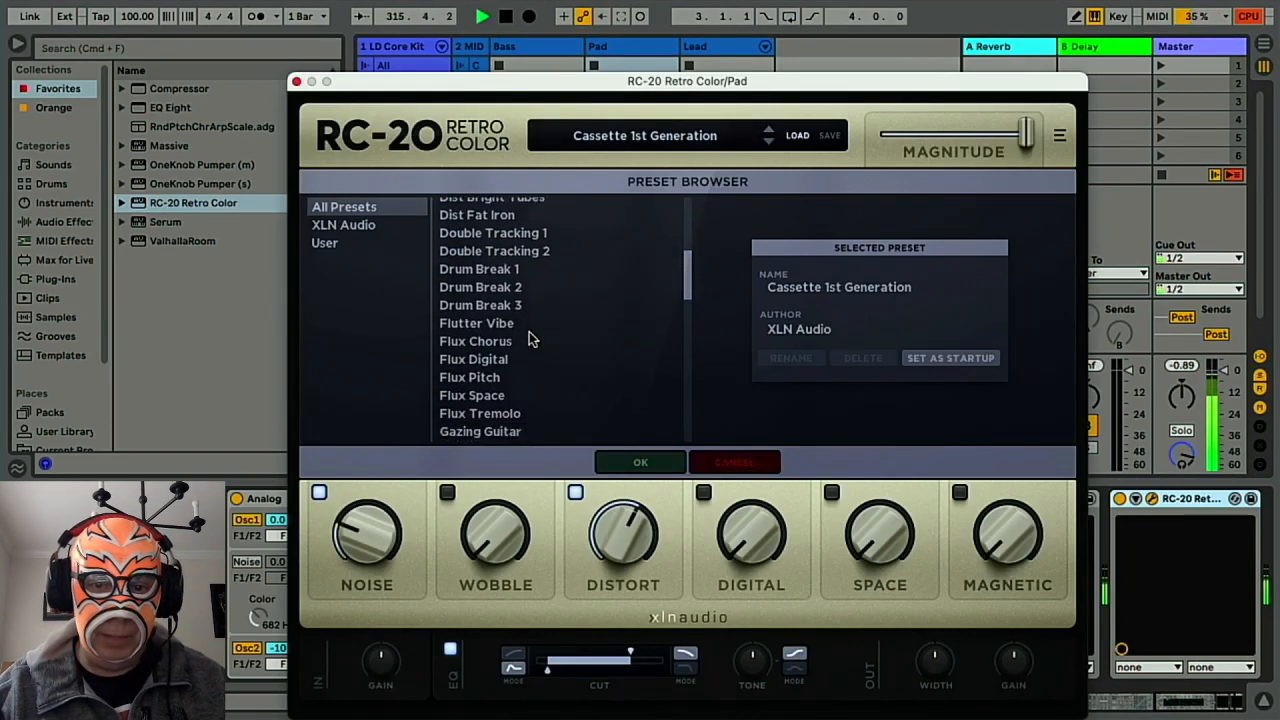
pyautogui.scroll(-5, 529, 338)
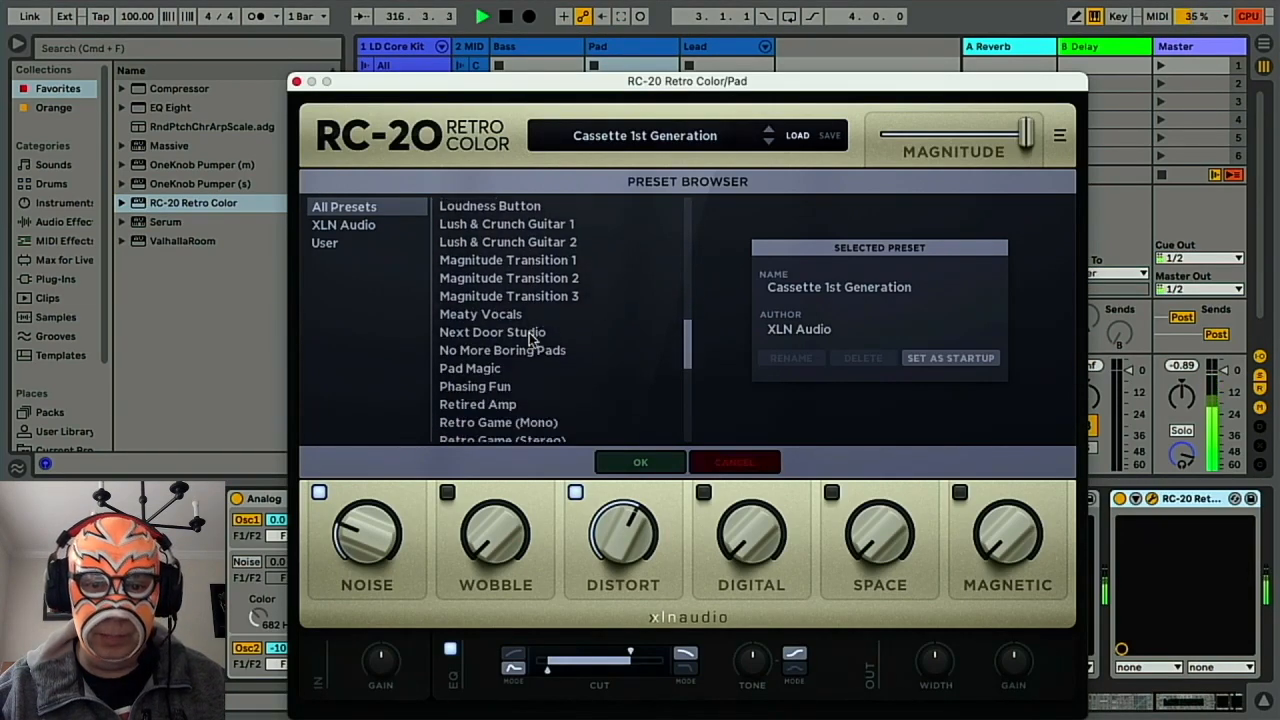
pyautogui.click(520, 347)
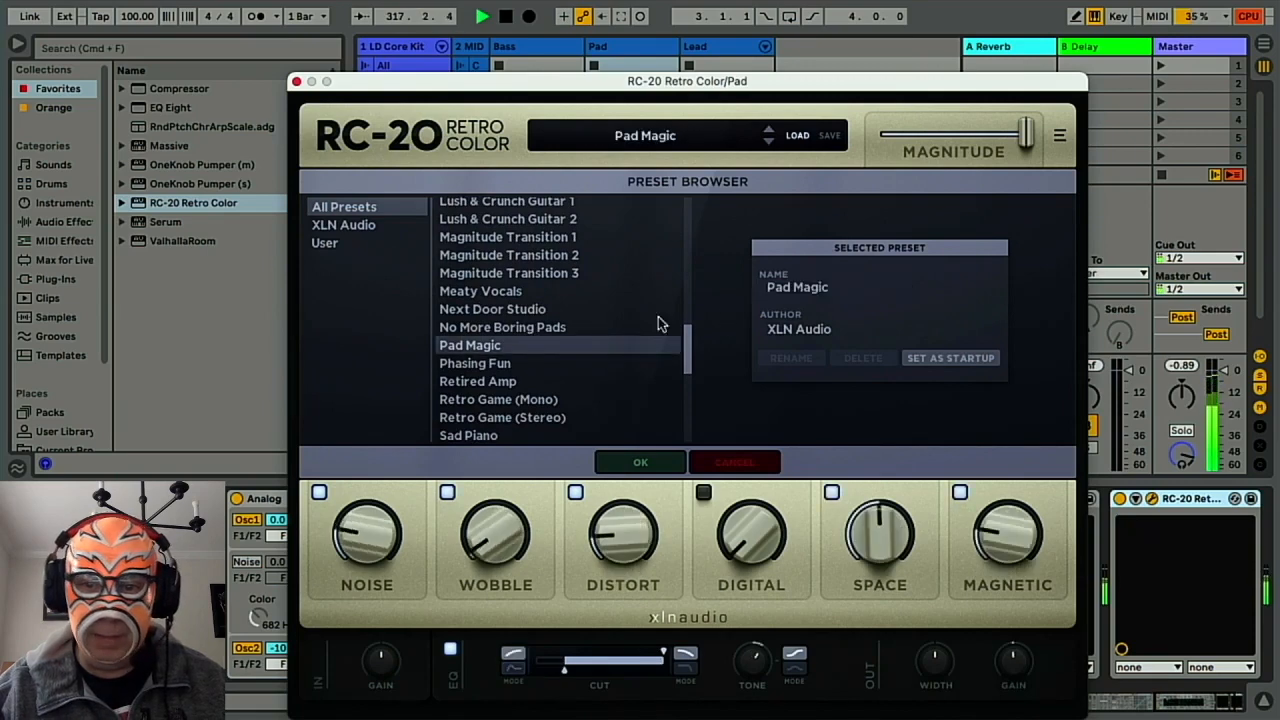
pyautogui.moveTo(1017, 136); pyautogui.dragTo(988, 136)
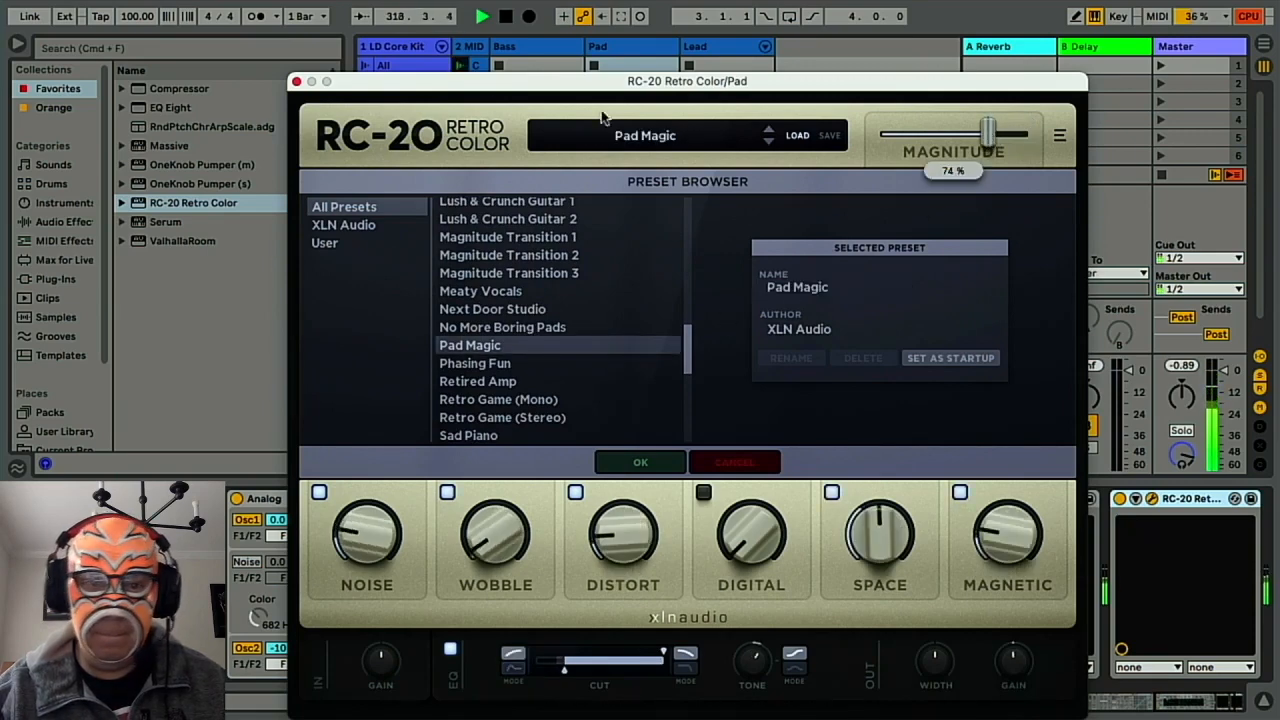
pyautogui.click(296, 82)
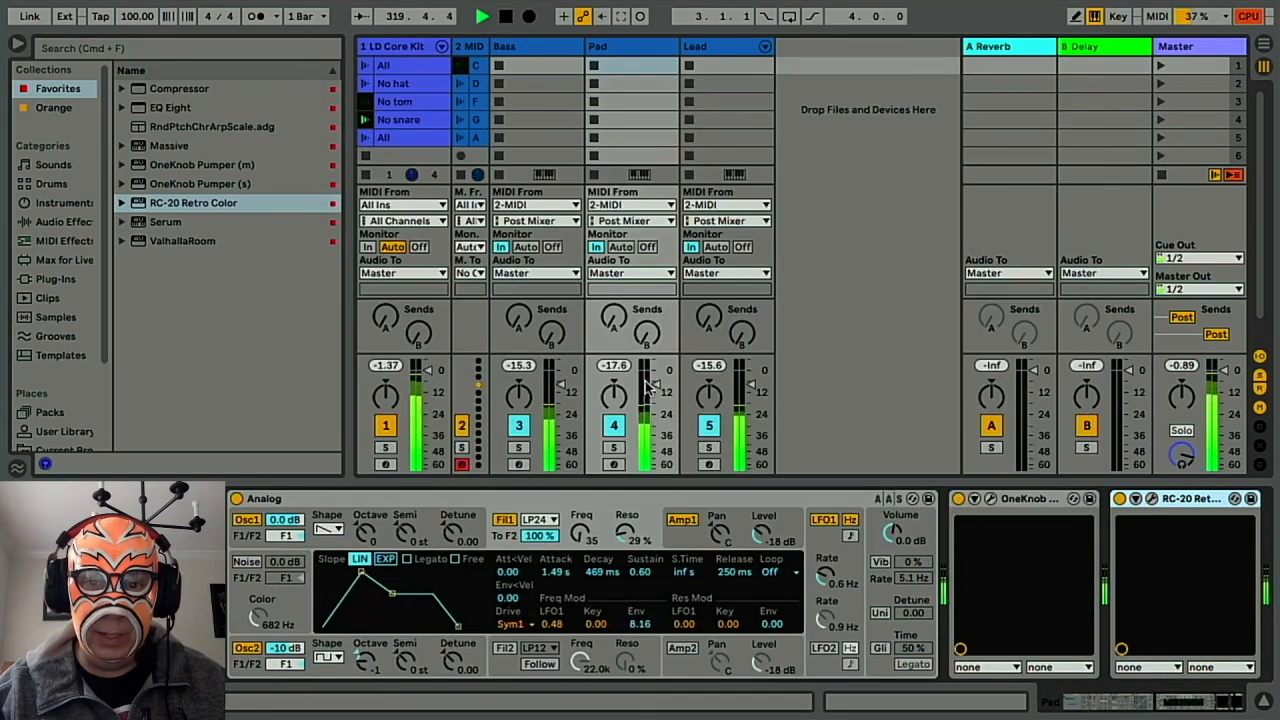
# Solo the MIDI track that feeds the Bass, Pad and Lead tracks.
pyautogui.click(462, 449)
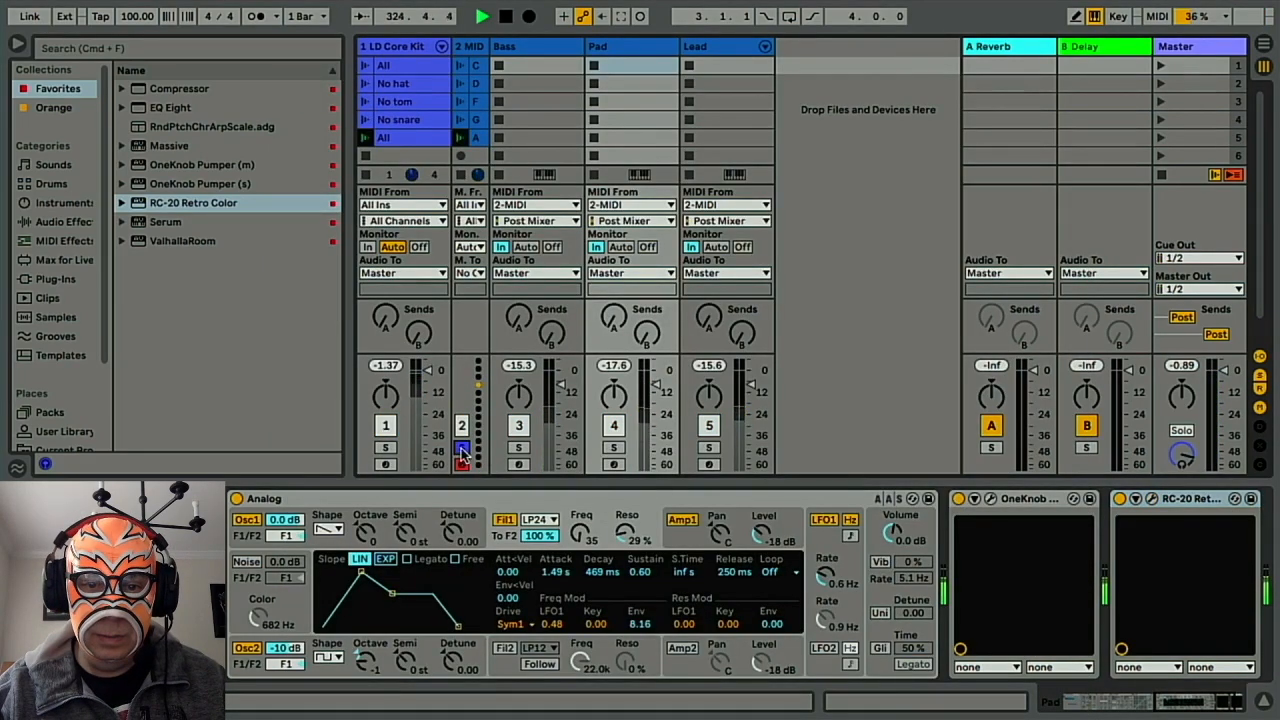
# Unsolo the MIDI track and mute the drum, Bass and Lead tracks so the Pad plays alone.
pyautogui.click(462, 449)
pyautogui.click(393, 430)
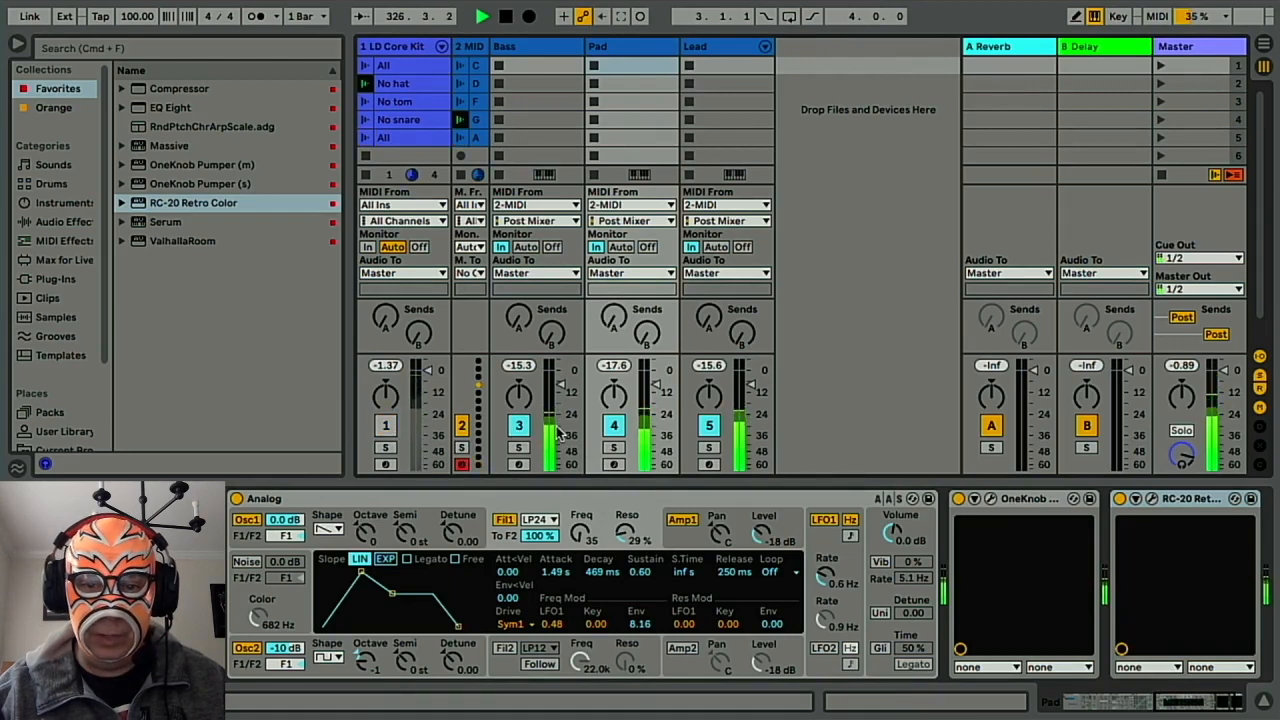
pyautogui.click(518, 425)
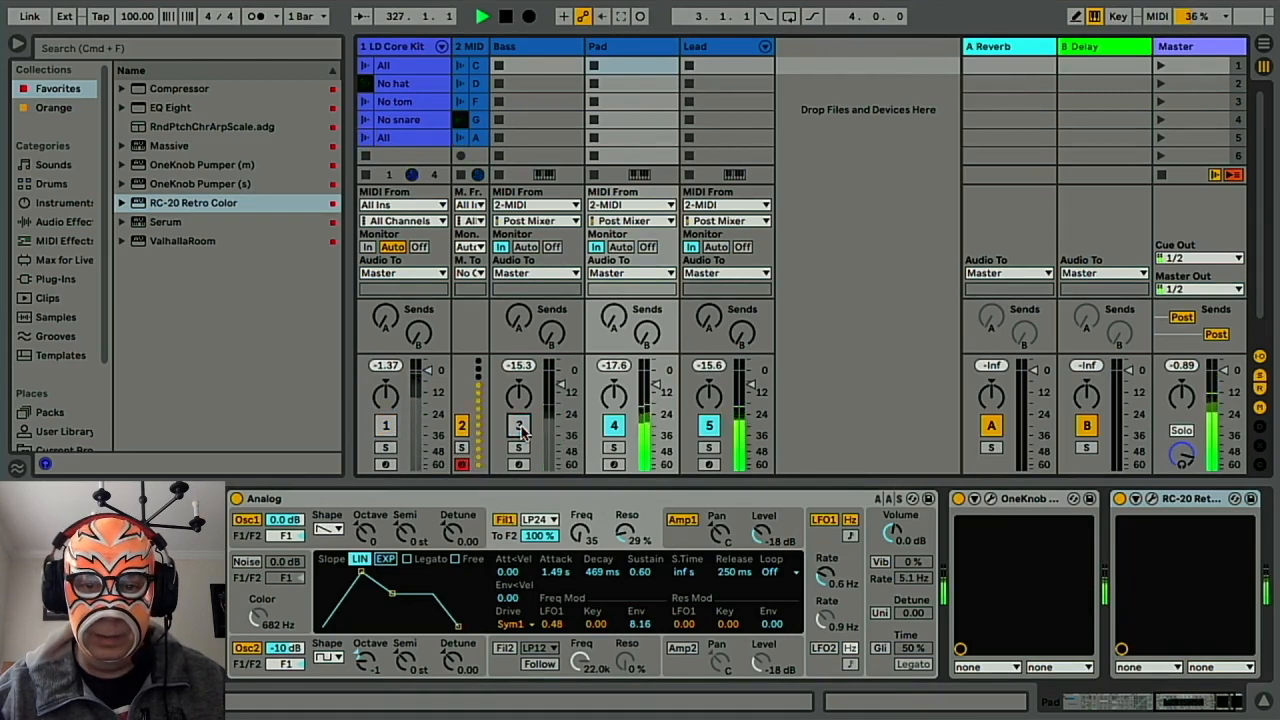
pyautogui.click(712, 425)
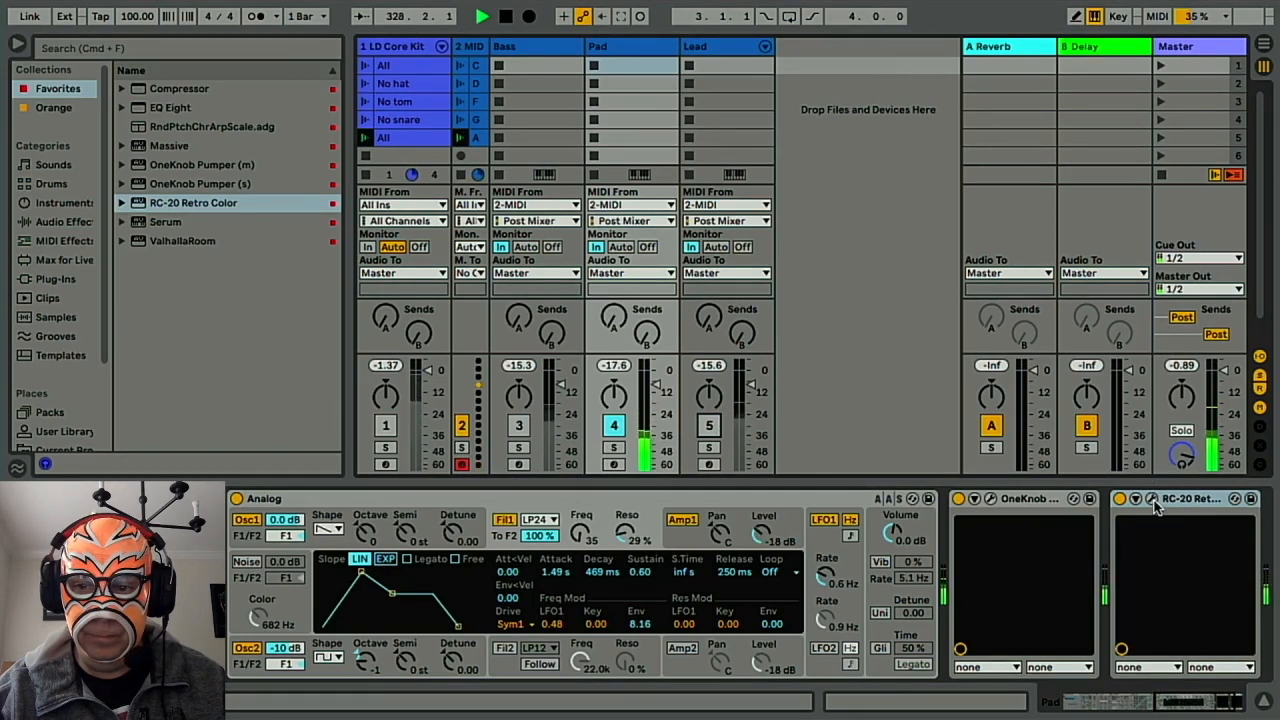
# In the Pad's RC-20 Retro Color, audition Phasing Fun, choose No More Boring Pads and set Magnitude to 86%.
pyautogui.click(1152, 499)
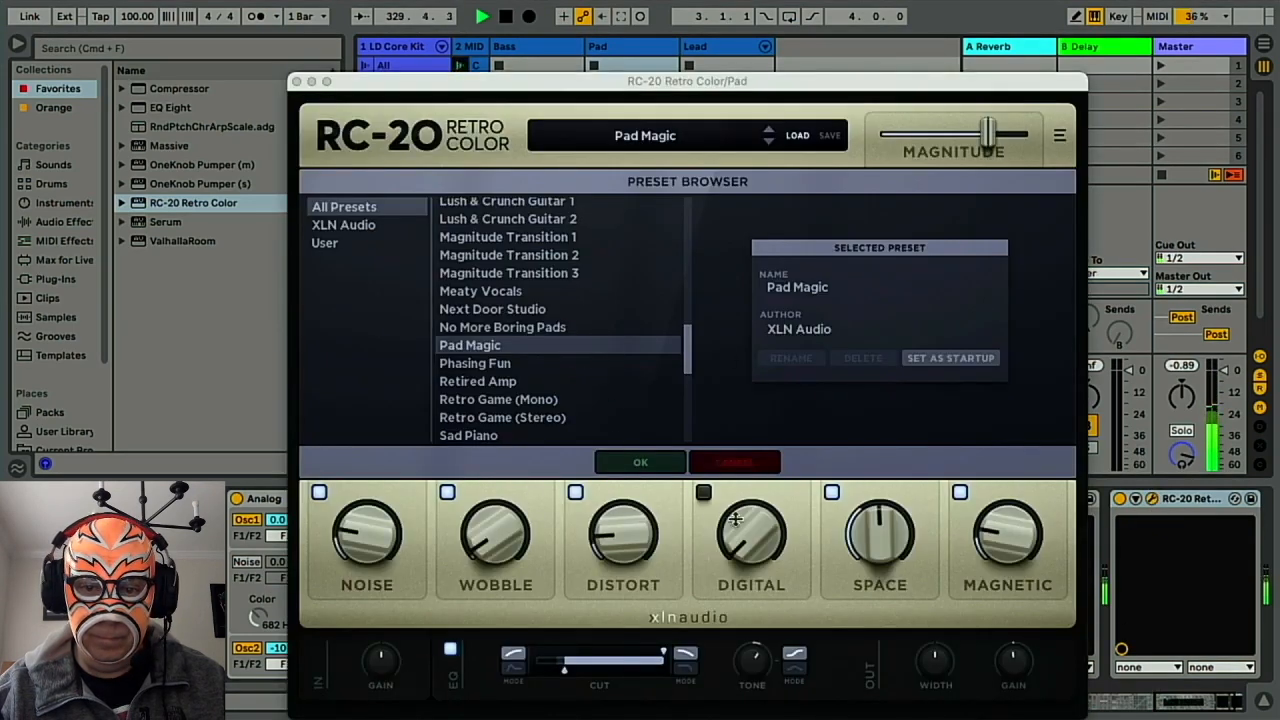
pyautogui.click(499, 364)
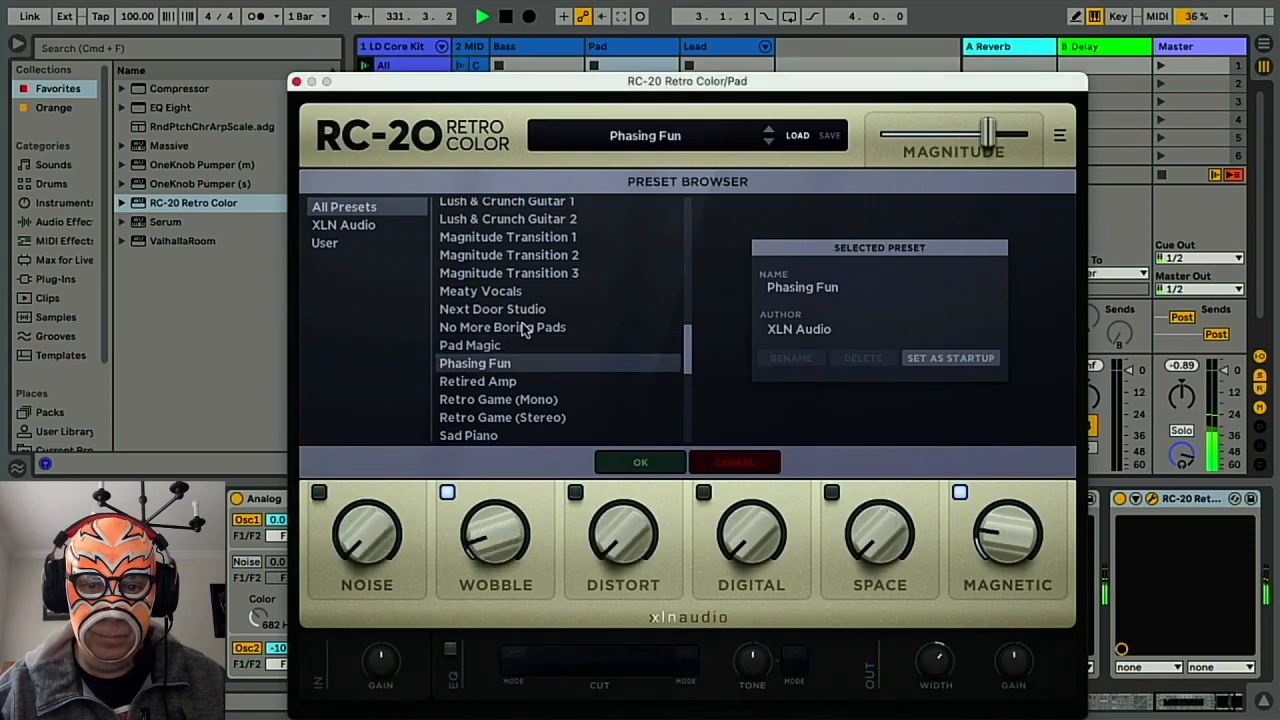
pyautogui.click(524, 330)
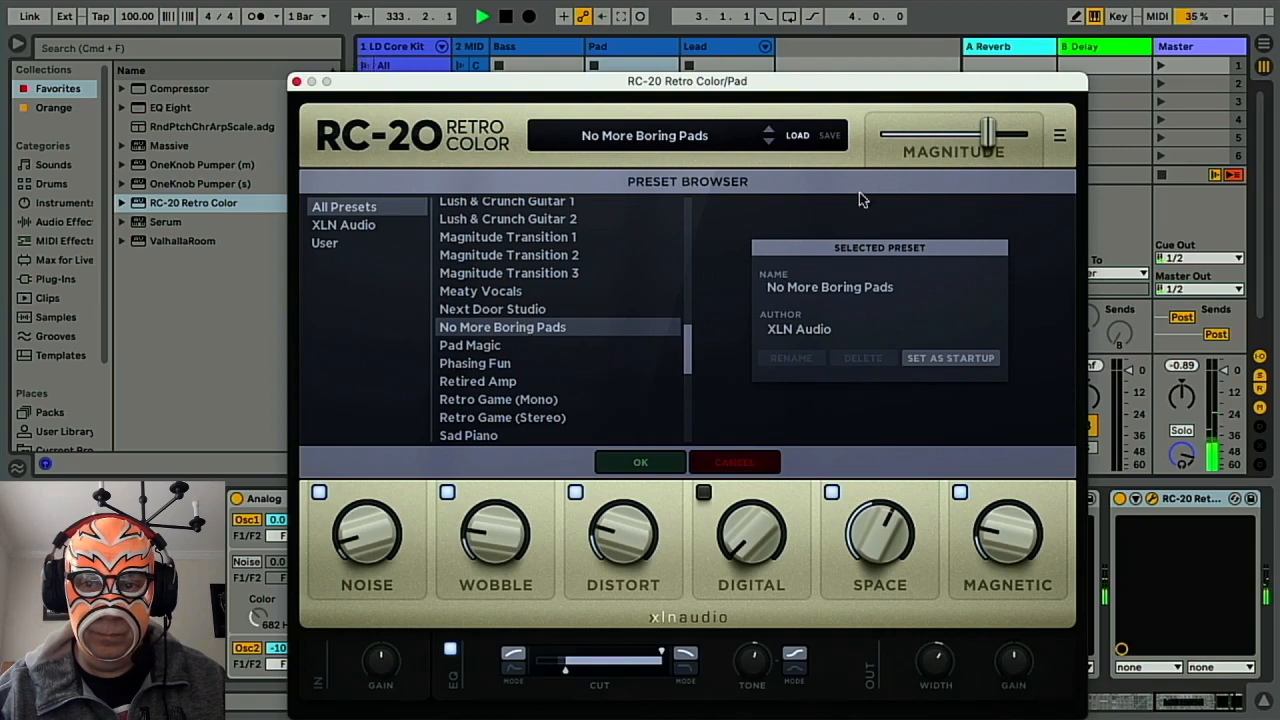
pyautogui.moveTo(990, 138)
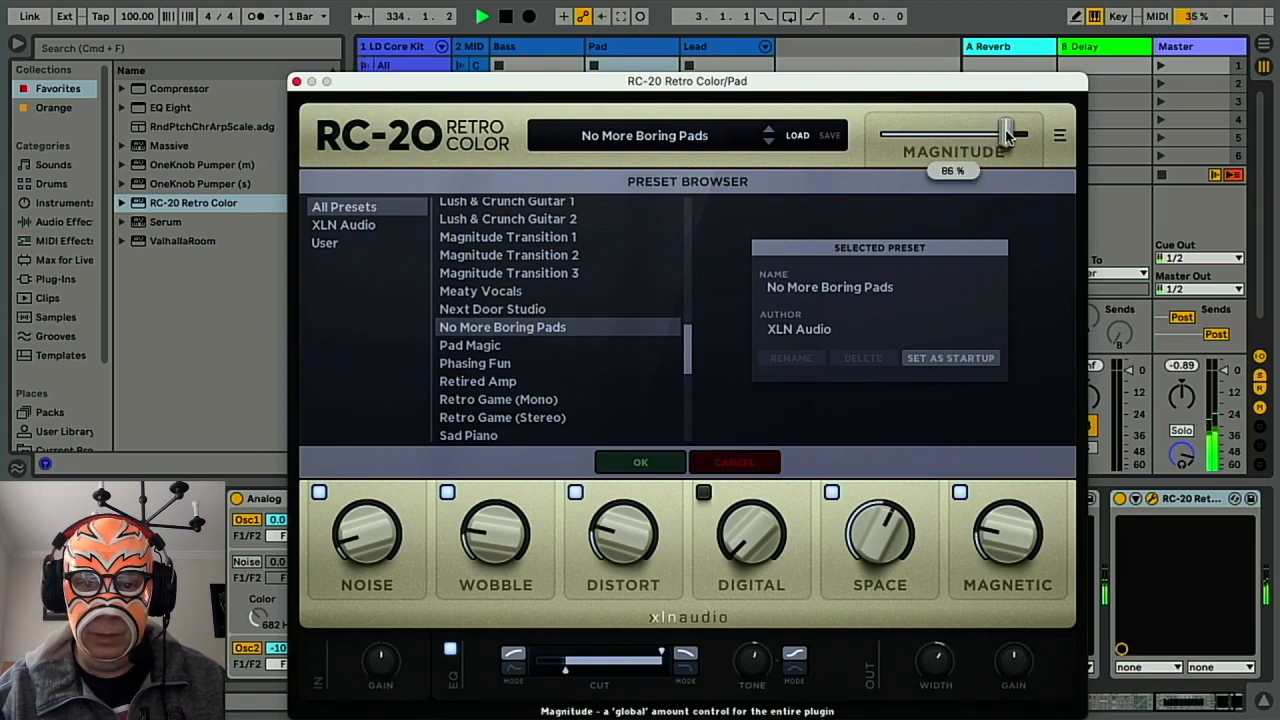
pyautogui.click(297, 82)
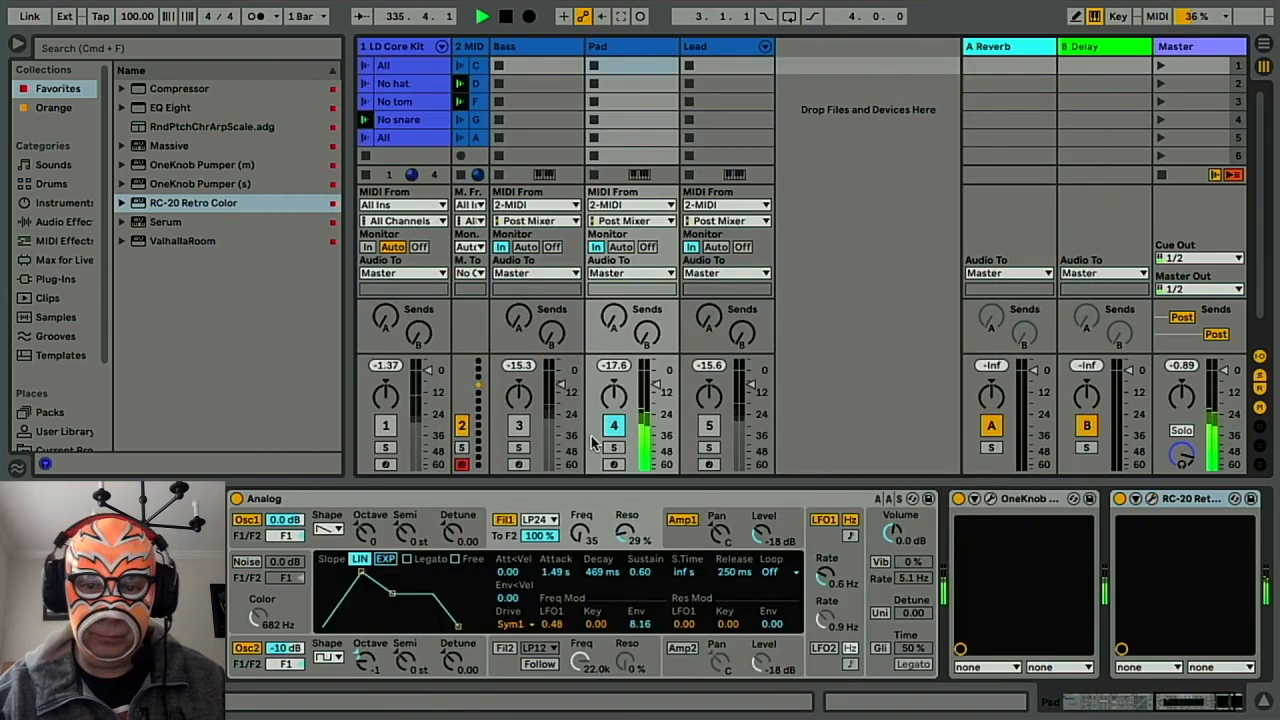
# Unmute the Bass and Lead tracks and add RC-20 Retro Color to the Lead track.
pyautogui.click(527, 432)
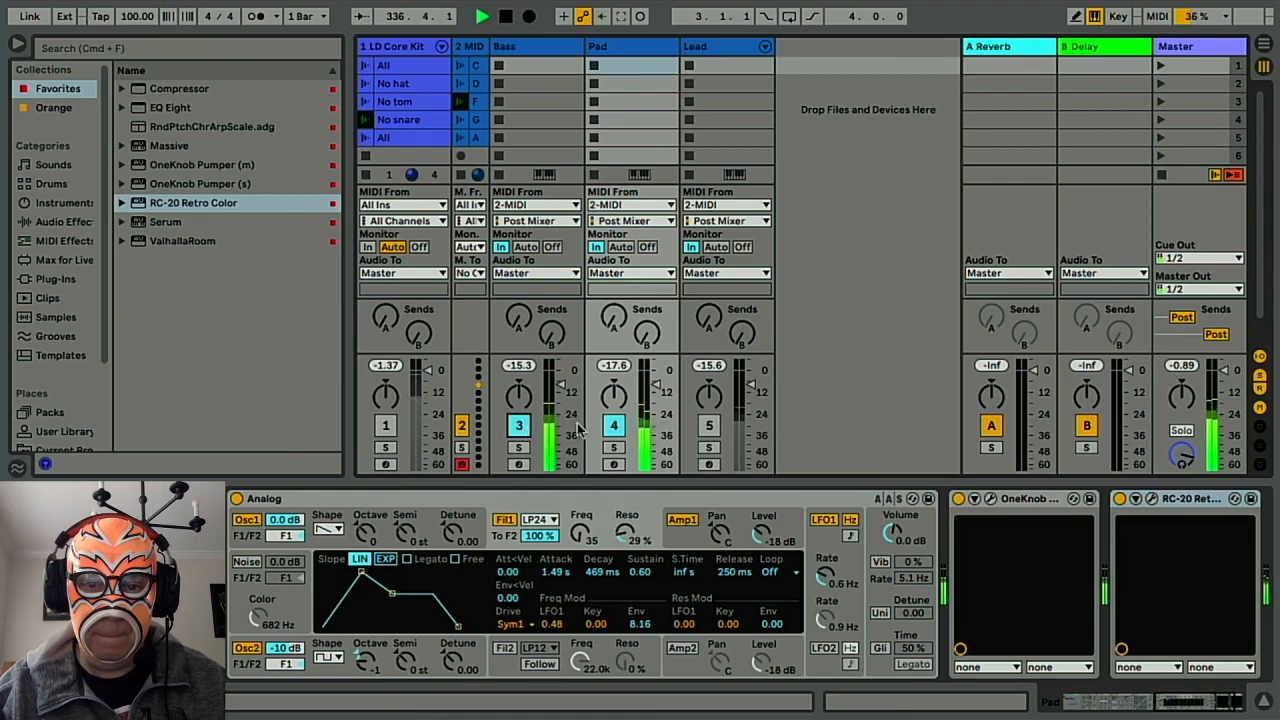
pyautogui.click(708, 427)
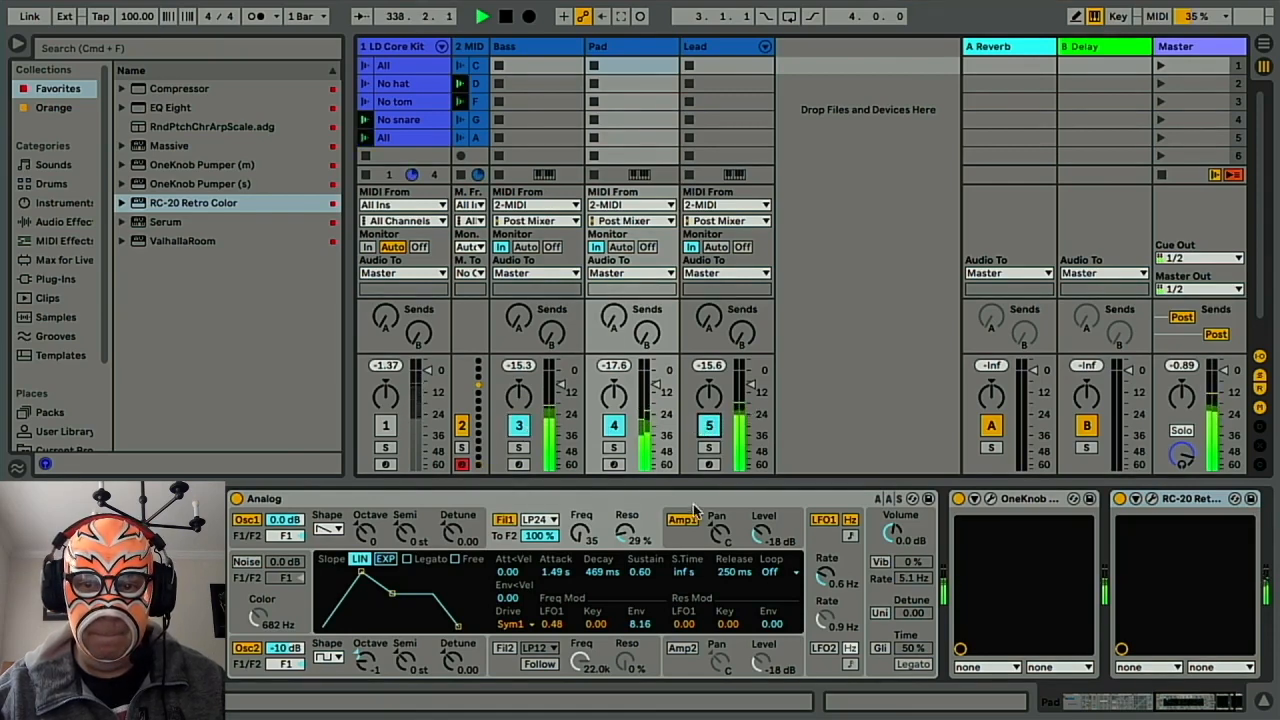
pyautogui.click(726, 48)
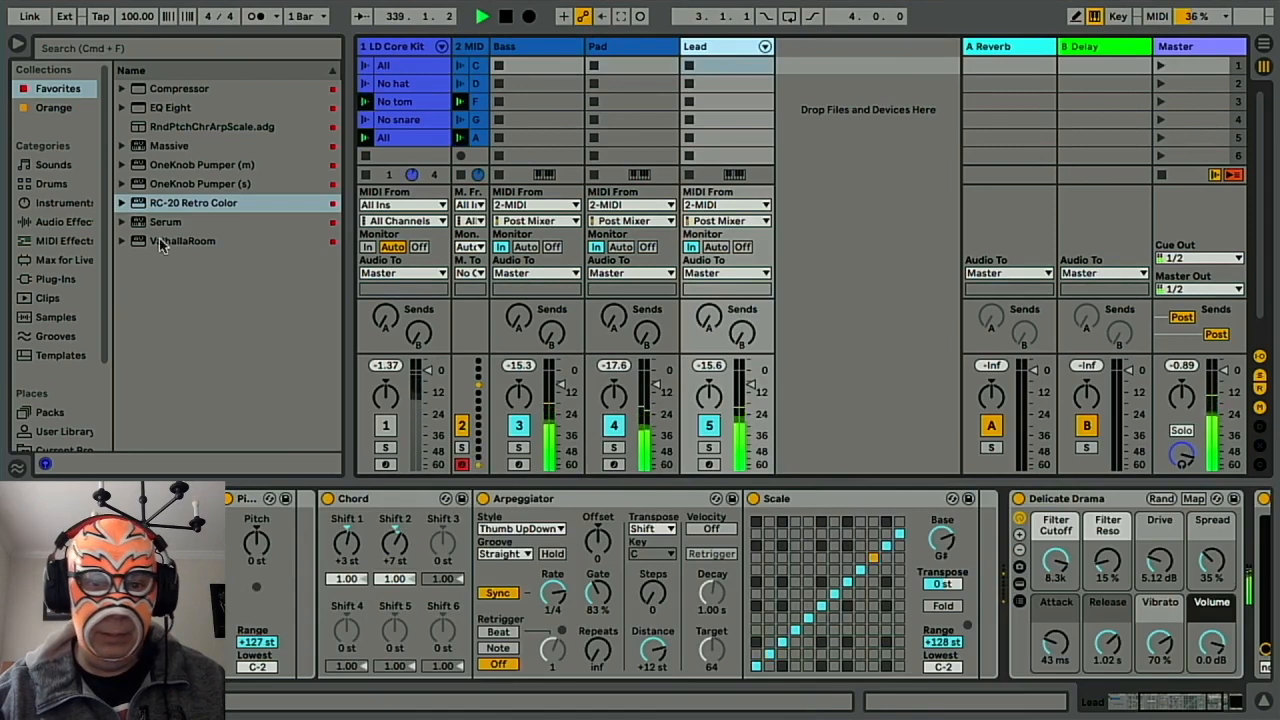
pyautogui.moveTo(187, 205); pyautogui.dragTo(708, 150)
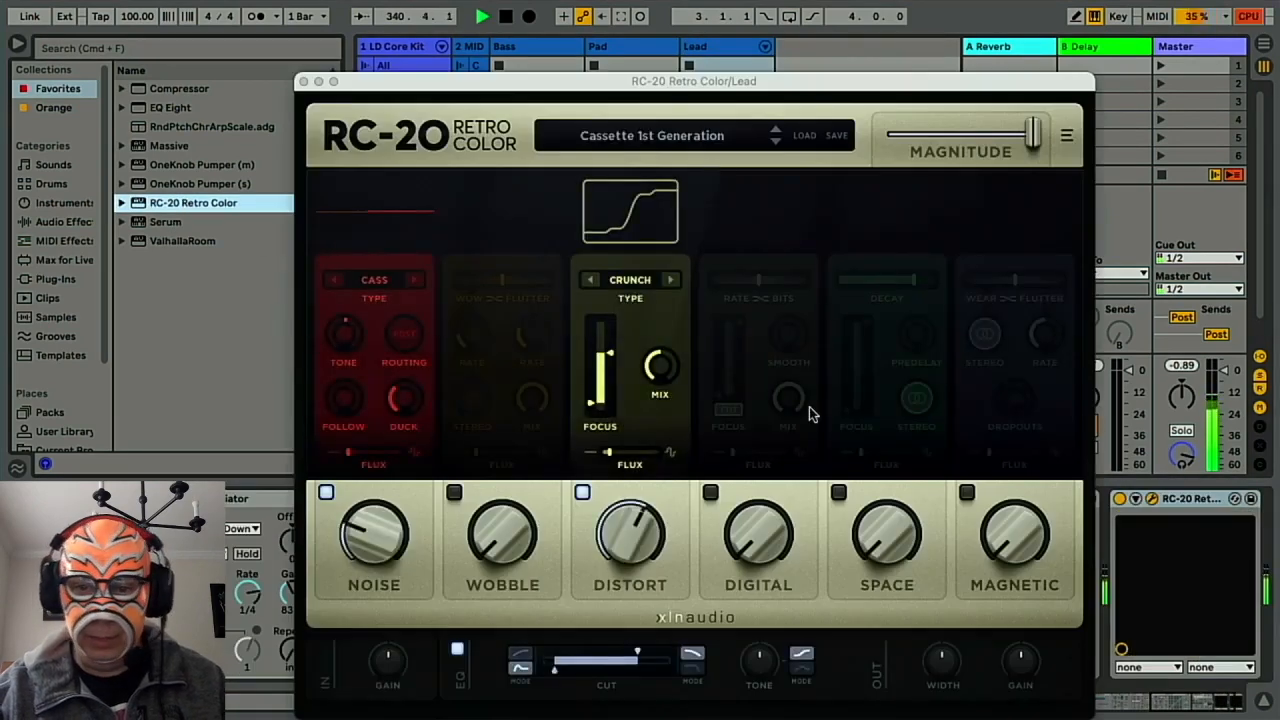
# Load the Vinyl 1 preset in the Lead's RC-20, lower its Noise and set Magnitude to 78%.
pyautogui.click(716, 134)
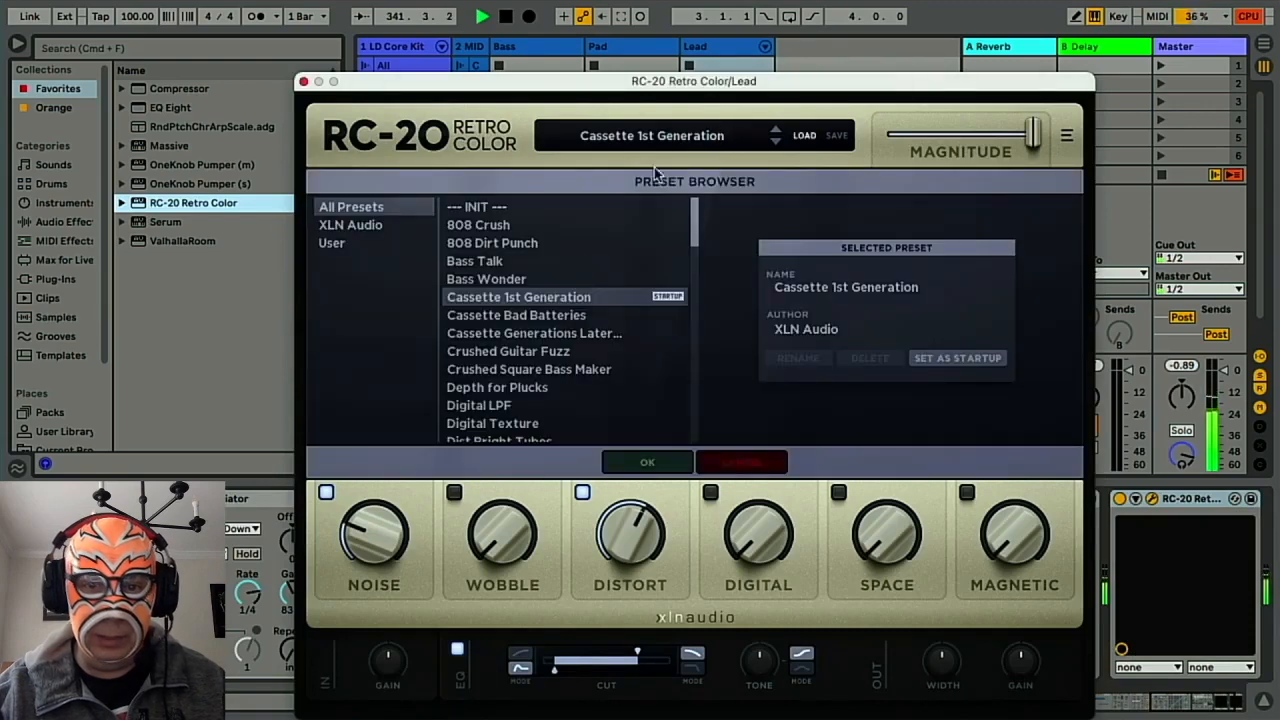
pyautogui.scroll(-10, 578, 314)
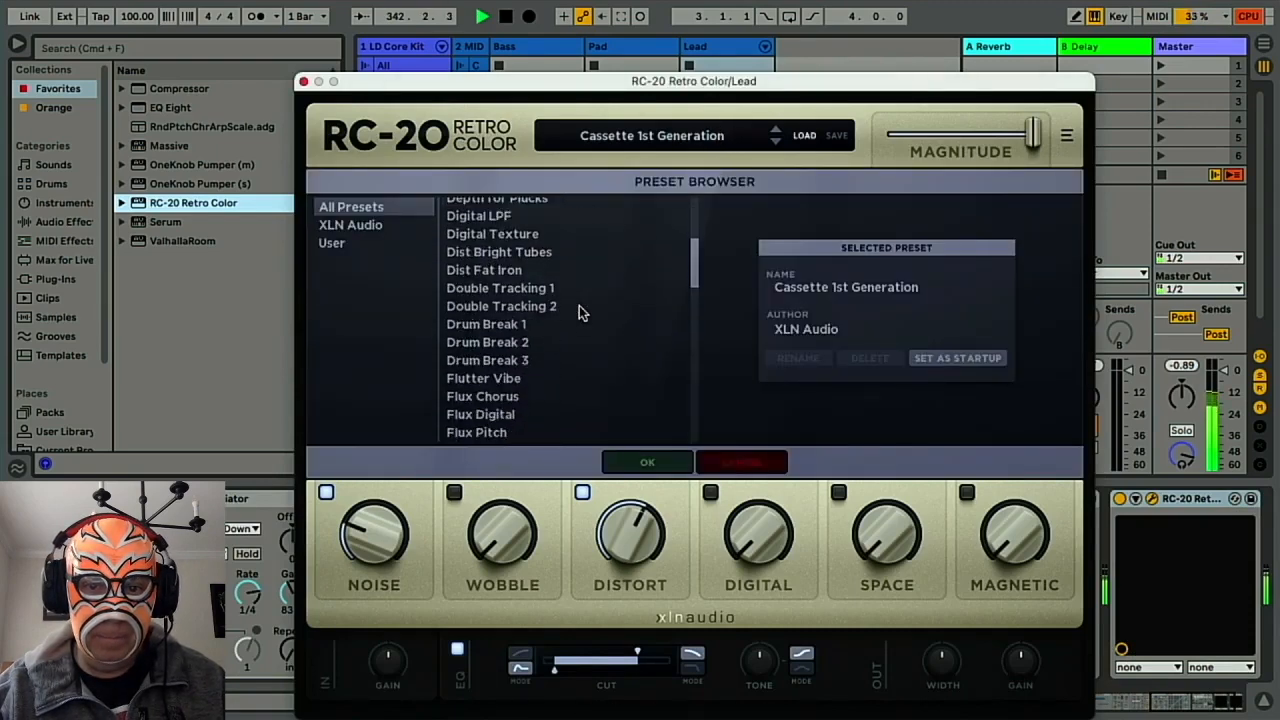
pyautogui.scroll(-12, 578, 314)
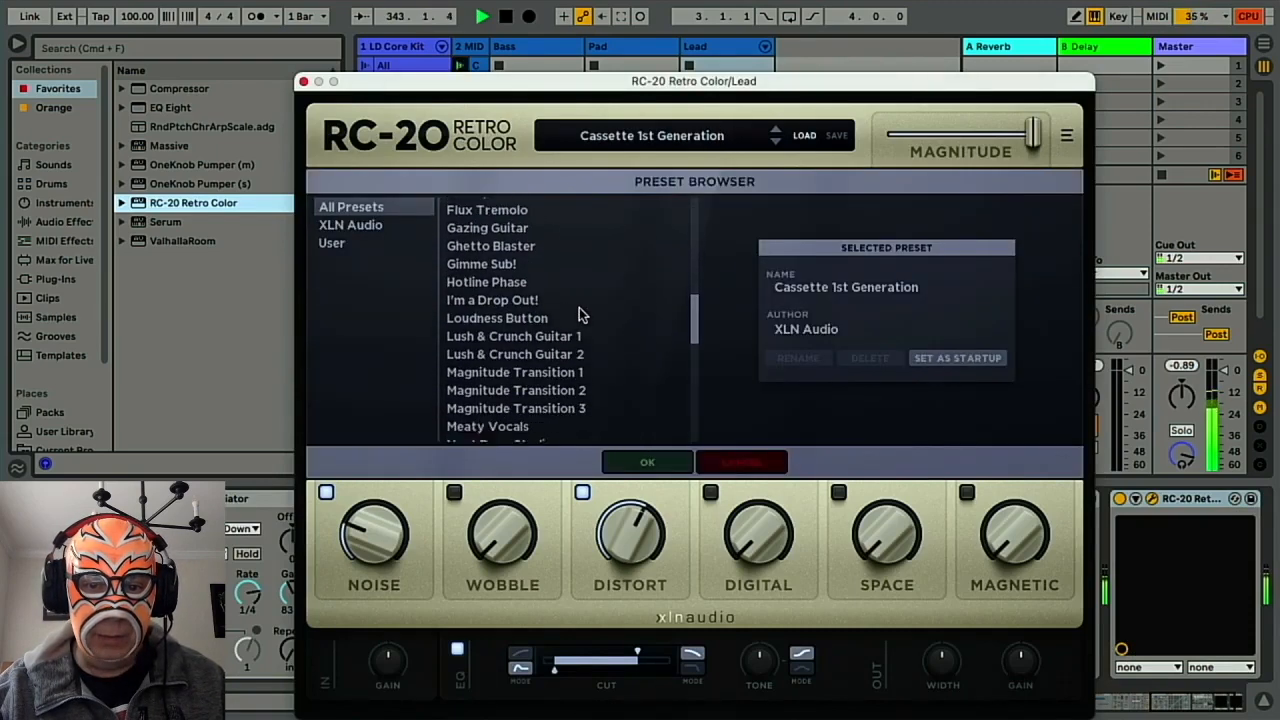
pyautogui.scroll(-10, 579, 316)
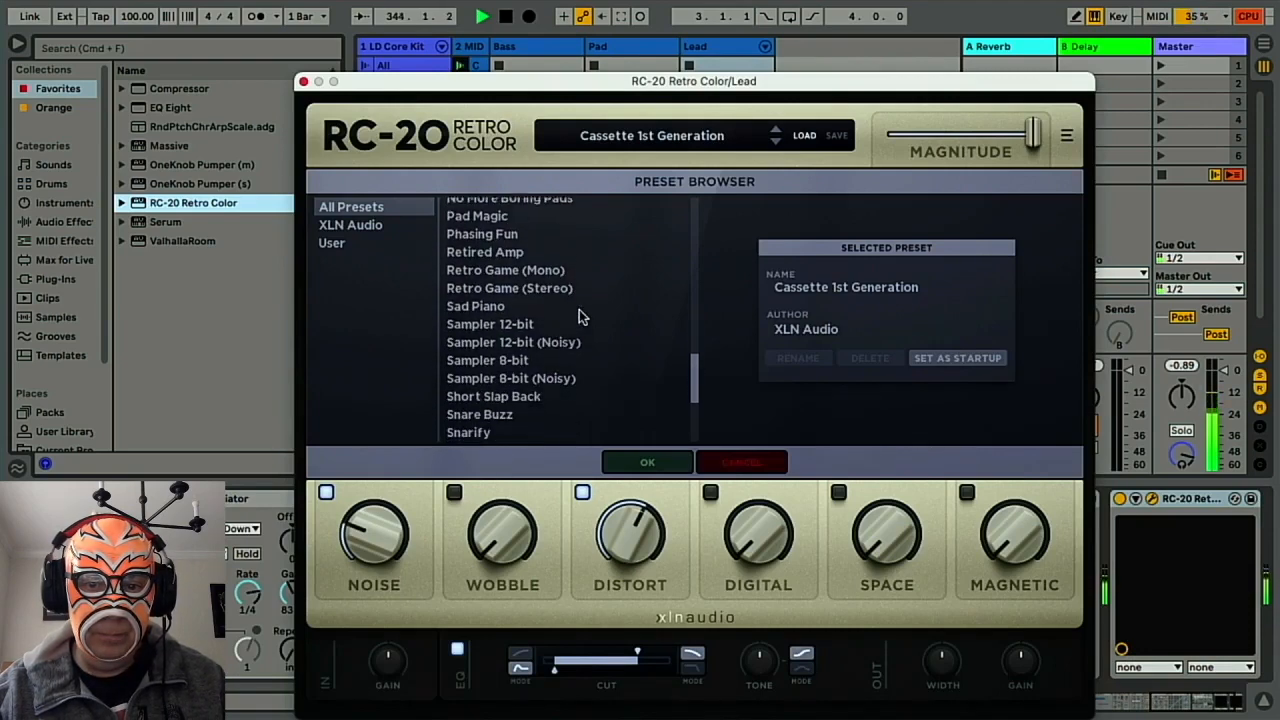
pyautogui.scroll(-2, 579, 316)
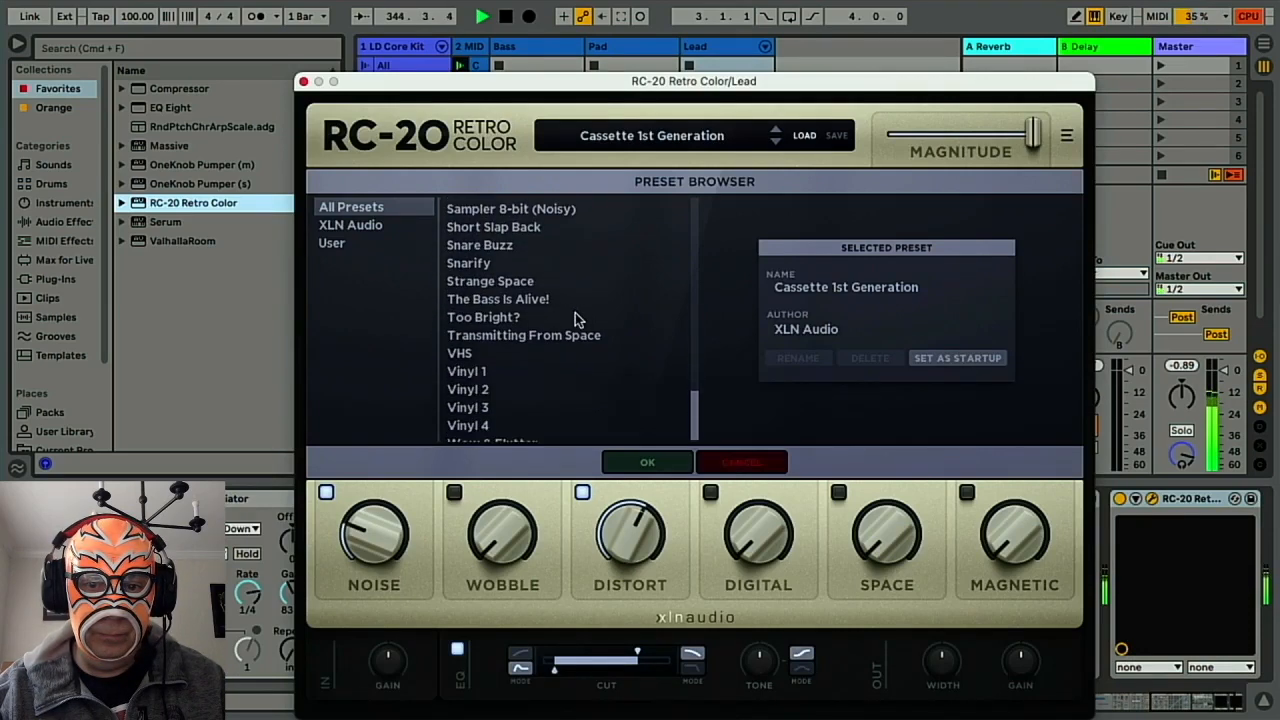
pyautogui.click(530, 374)
pyautogui.moveTo(345, 535); pyautogui.dragTo(373, 533)
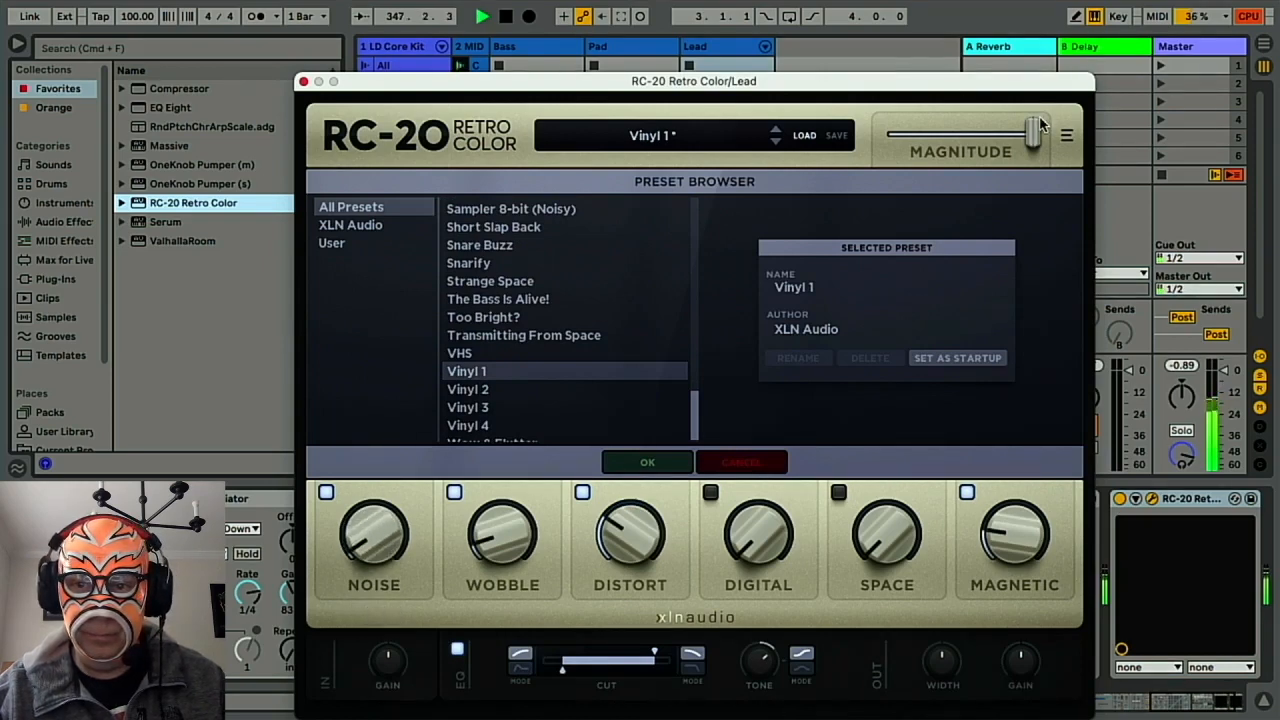
pyautogui.moveTo(1033, 138)
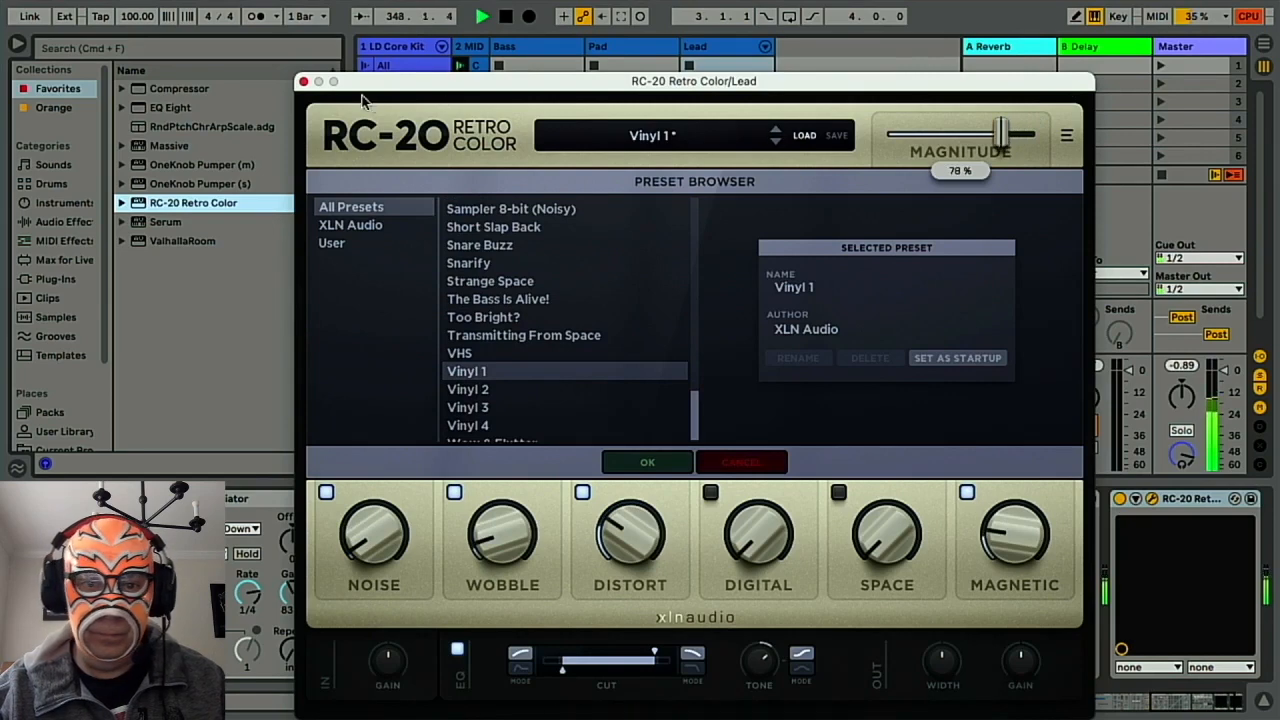
pyautogui.click(304, 84)
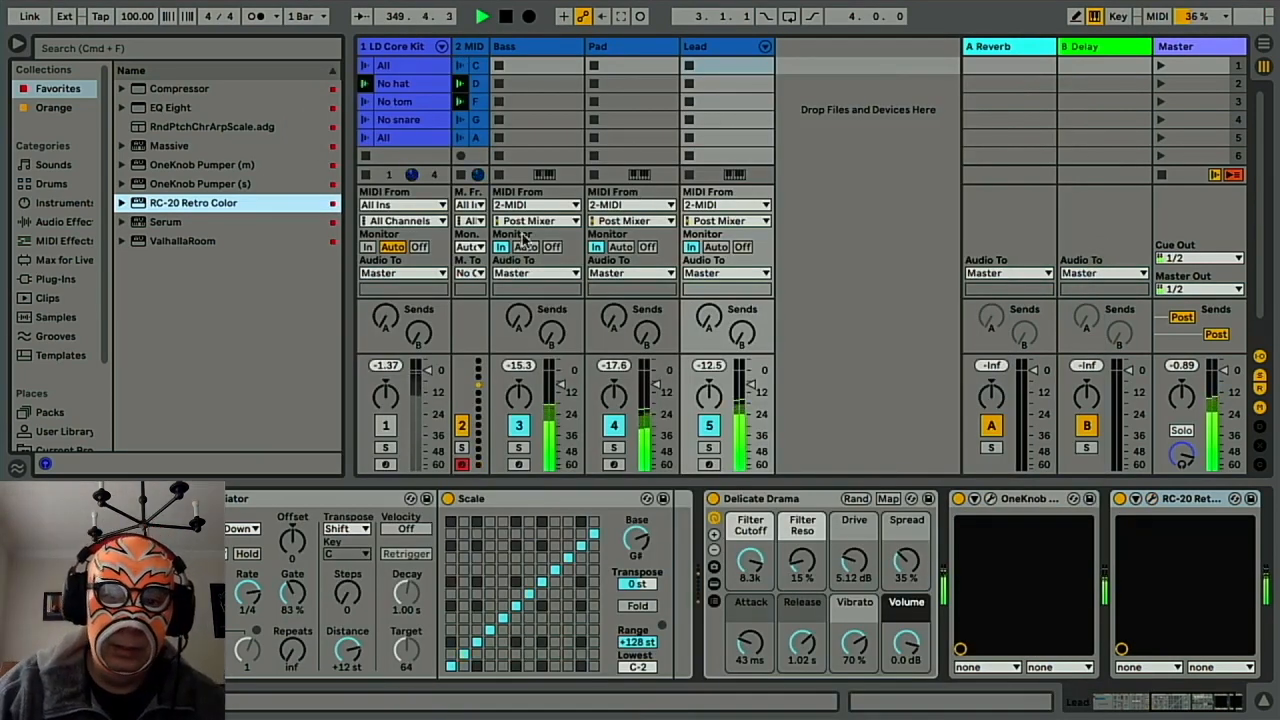
# Unmute the LD Core Kit drum track and add EQ Eight to the end of its device chain.
pyautogui.click(387, 425)
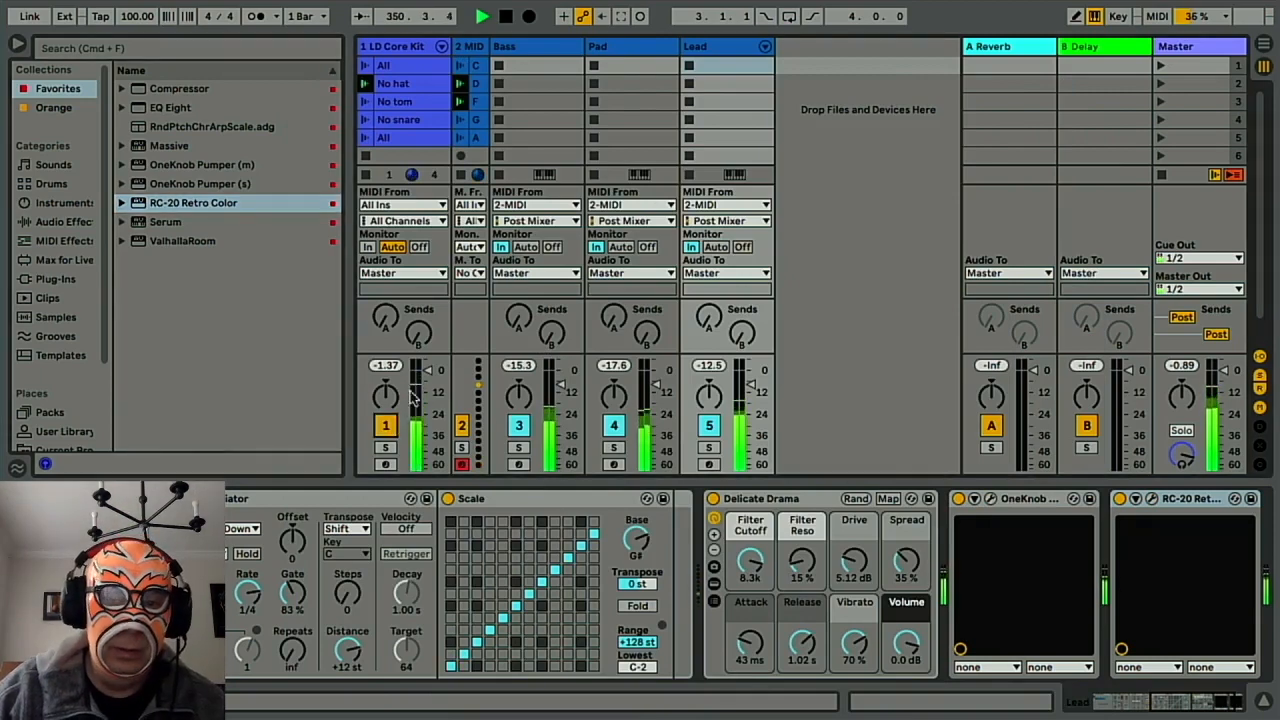
pyautogui.click(188, 108)
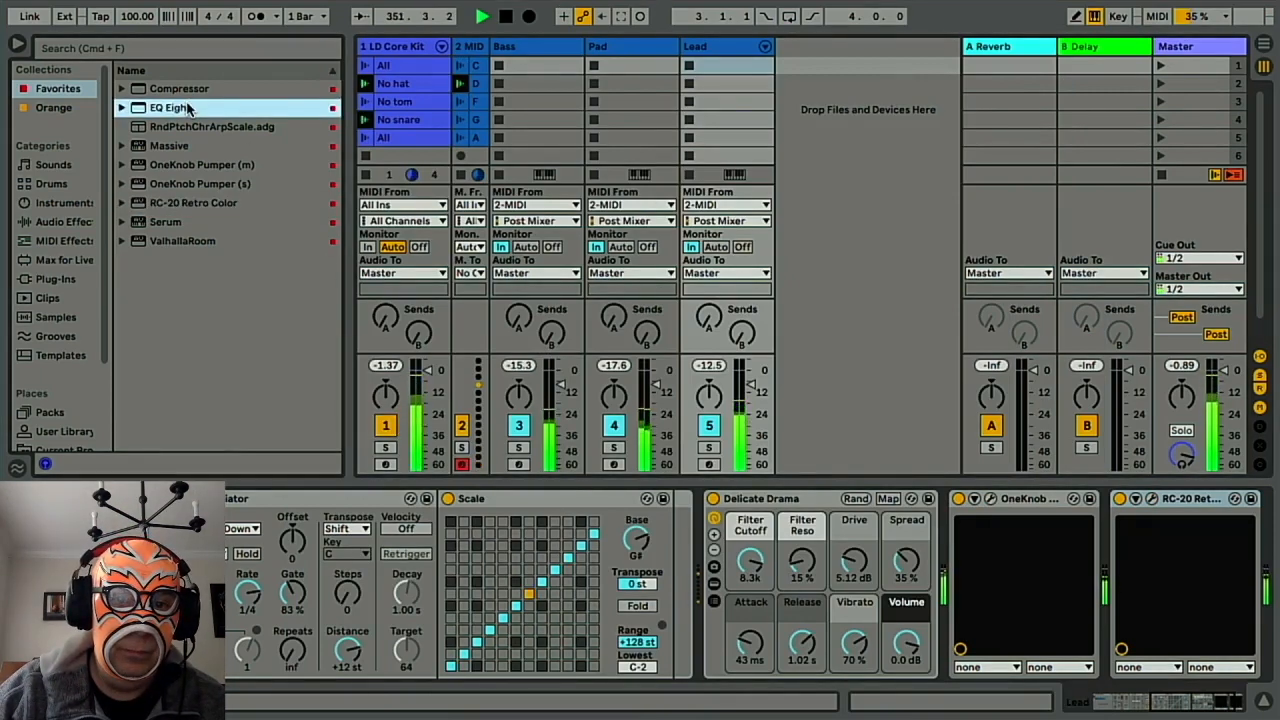
pyautogui.click(368, 47)
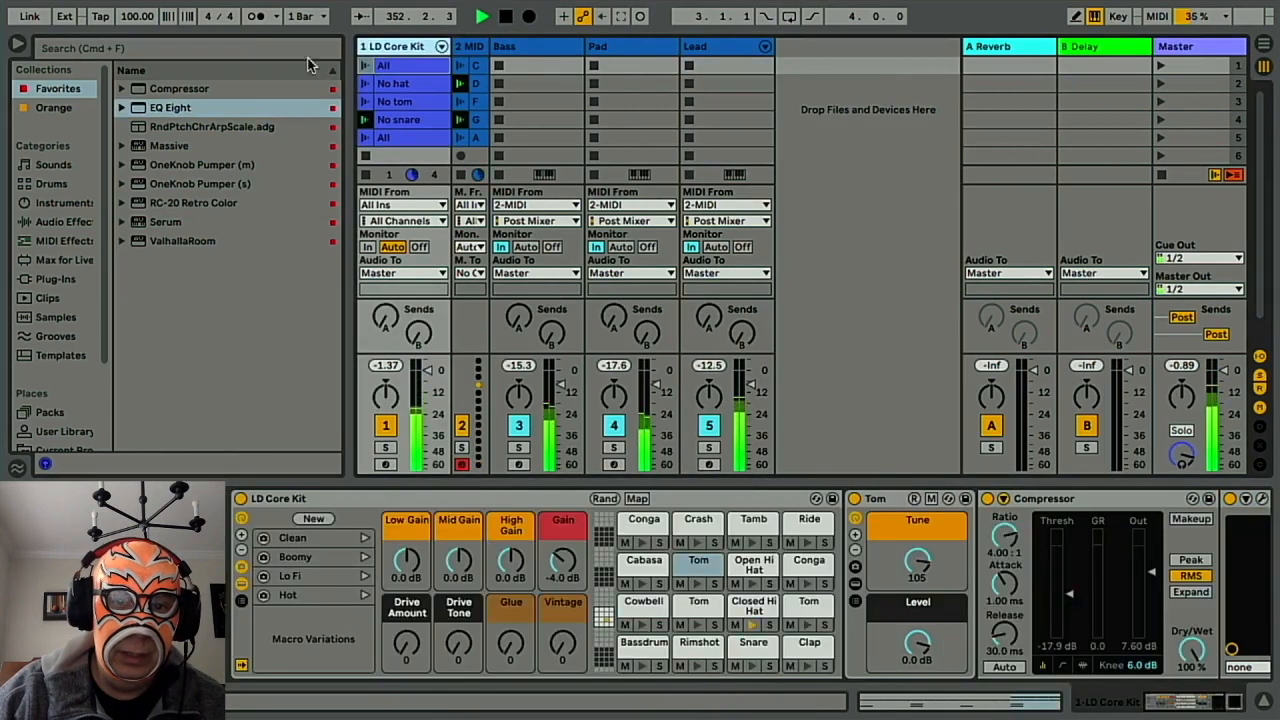
pyautogui.moveTo(203, 107); pyautogui.dragTo(222, 122)
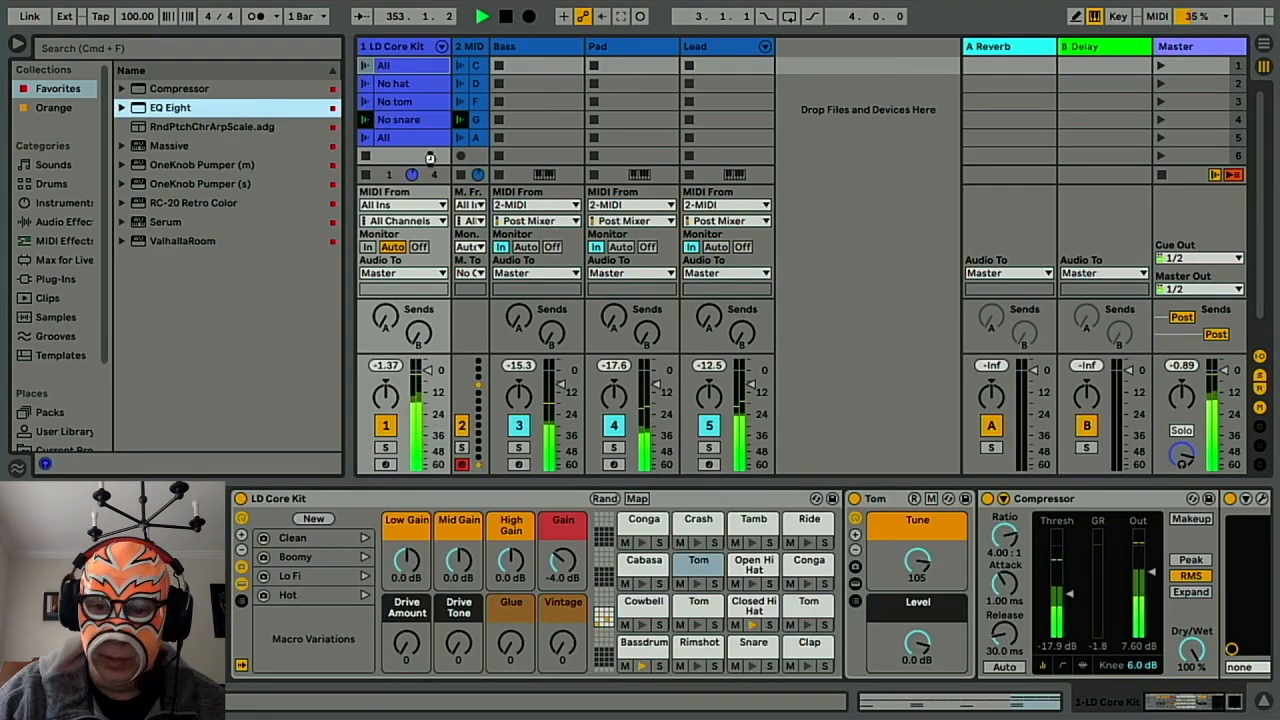
pyautogui.moveTo(412, 138); pyautogui.dragTo(412, 138)
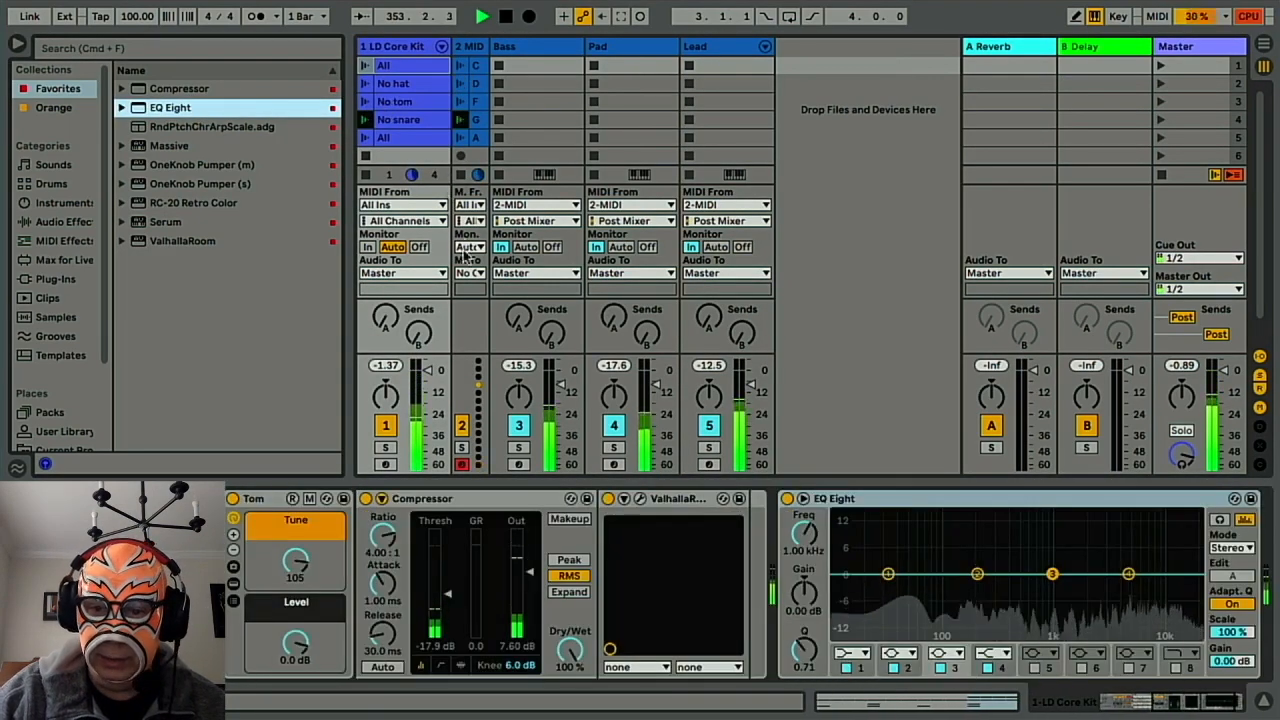
# In the drums' EQ Eight, make band 1 a low cut near 100 Hz and set band 2 to -4.09 dB at 454 Hz.
pyautogui.click(851, 653)
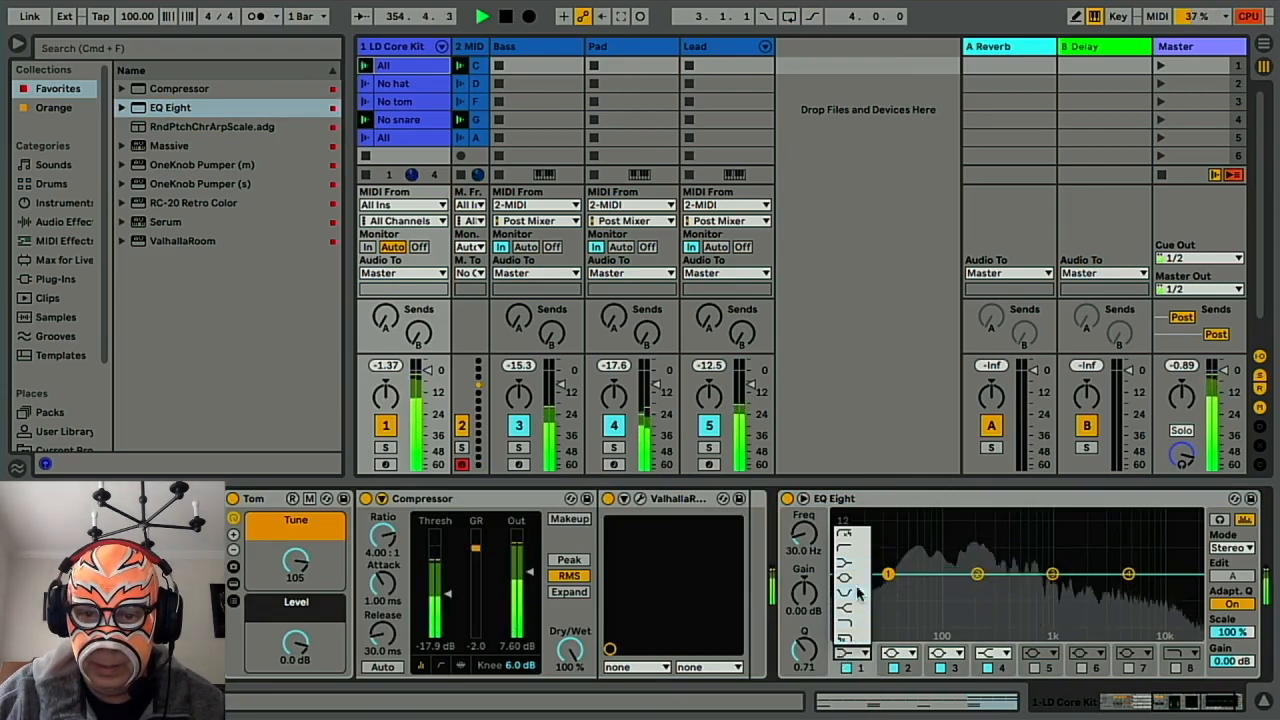
pyautogui.click(845, 548)
pyautogui.moveTo(890, 588); pyautogui.dragTo(1015, 590)
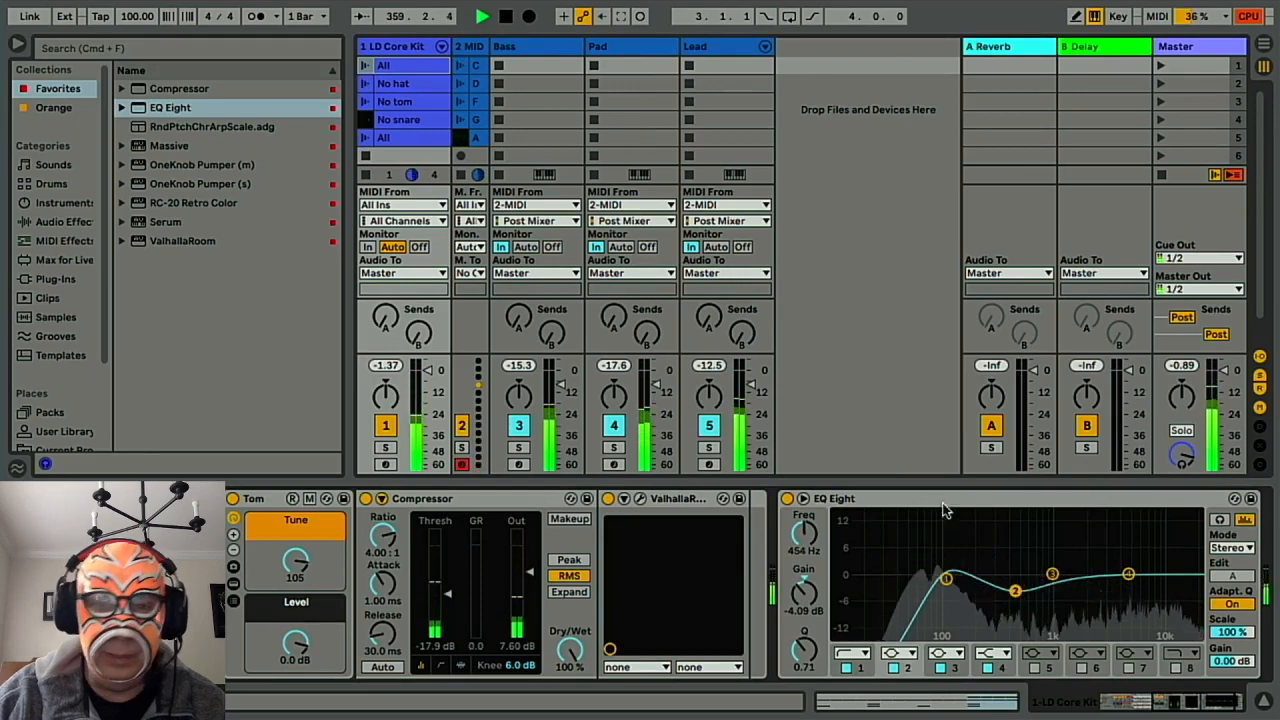
# Add EQ Eight to the Bass track and change its band 1 to a low-cut filter.
pyautogui.click(530, 58)
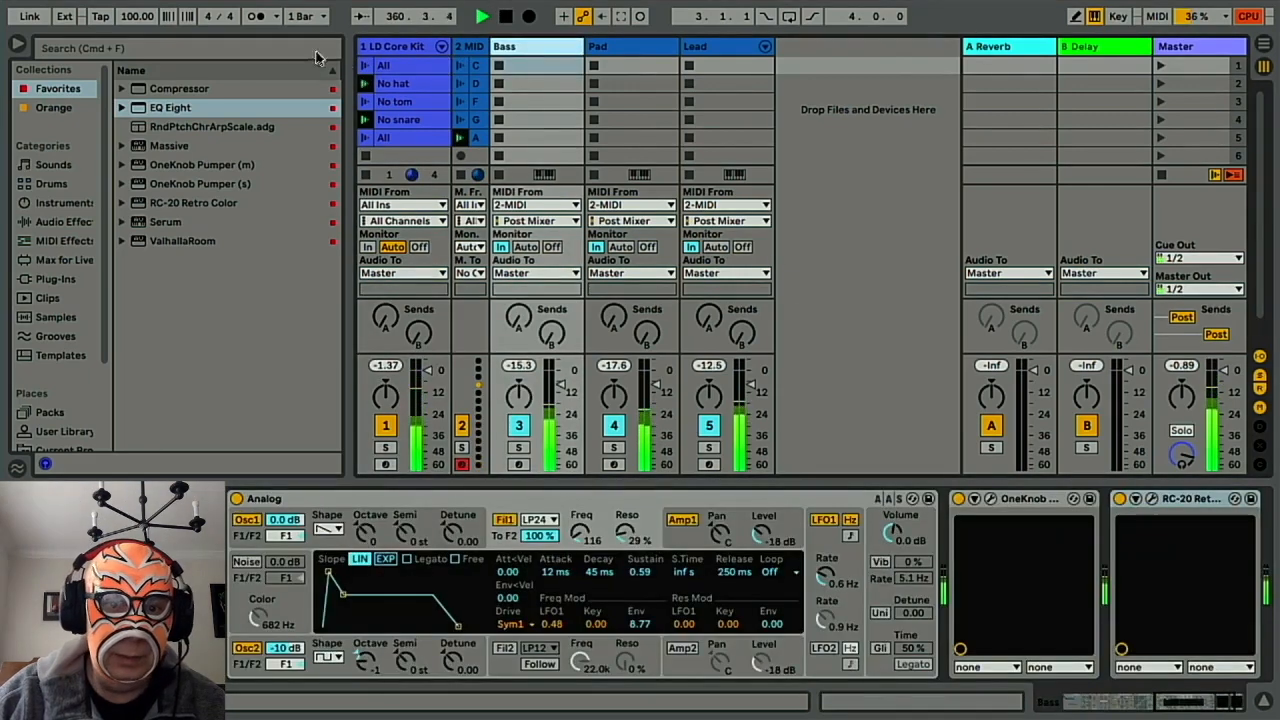
pyautogui.moveTo(257, 109); pyautogui.dragTo(564, 140)
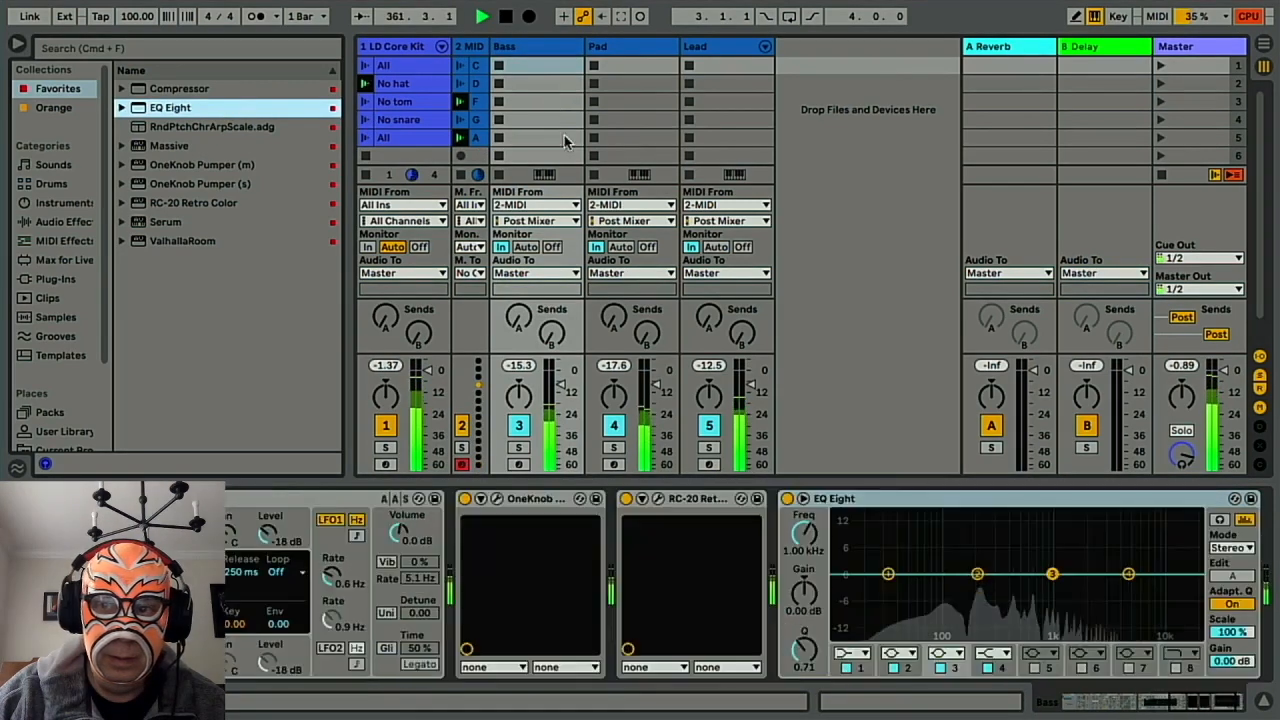
pyautogui.click(856, 654)
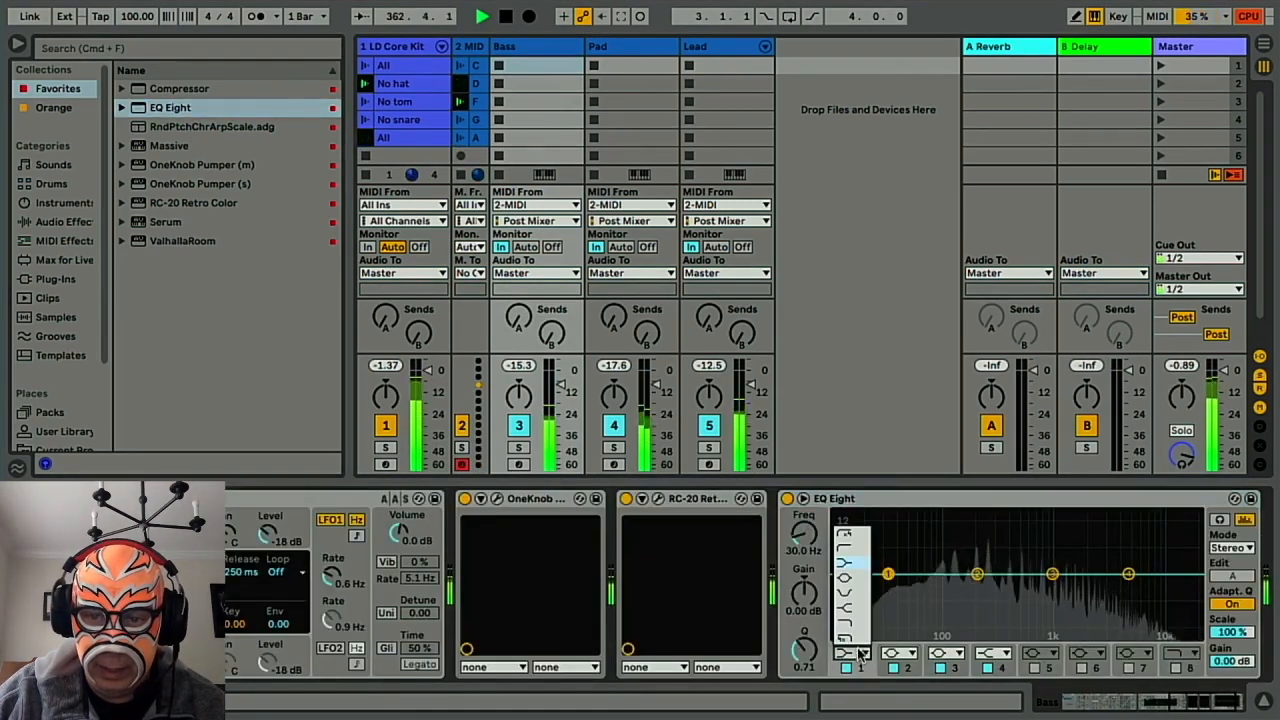
pyautogui.click(857, 551)
# Shape the Bass EQ: raise the low-cut frequency, set band 2 to 2.36 dB at 198 Hz, dip band 3, and set band 4 to -8.06 dB at 2.61 kHz.
pyautogui.moveTo(888, 588); pyautogui.dragTo(976, 564)
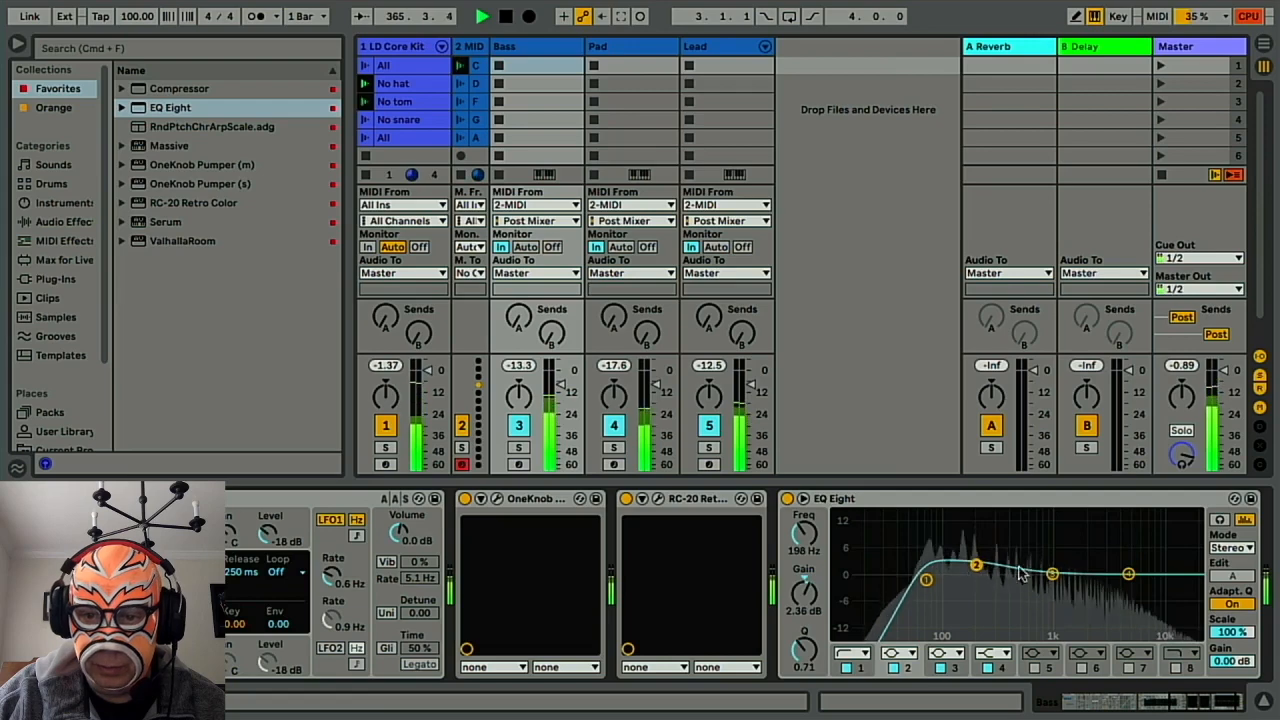
pyautogui.moveTo(1050, 574); pyautogui.dragTo(1014, 598)
pyautogui.moveTo(1132, 574); pyautogui.dragTo(1101, 606)
pyautogui.hscroll(1, 1100, 608)
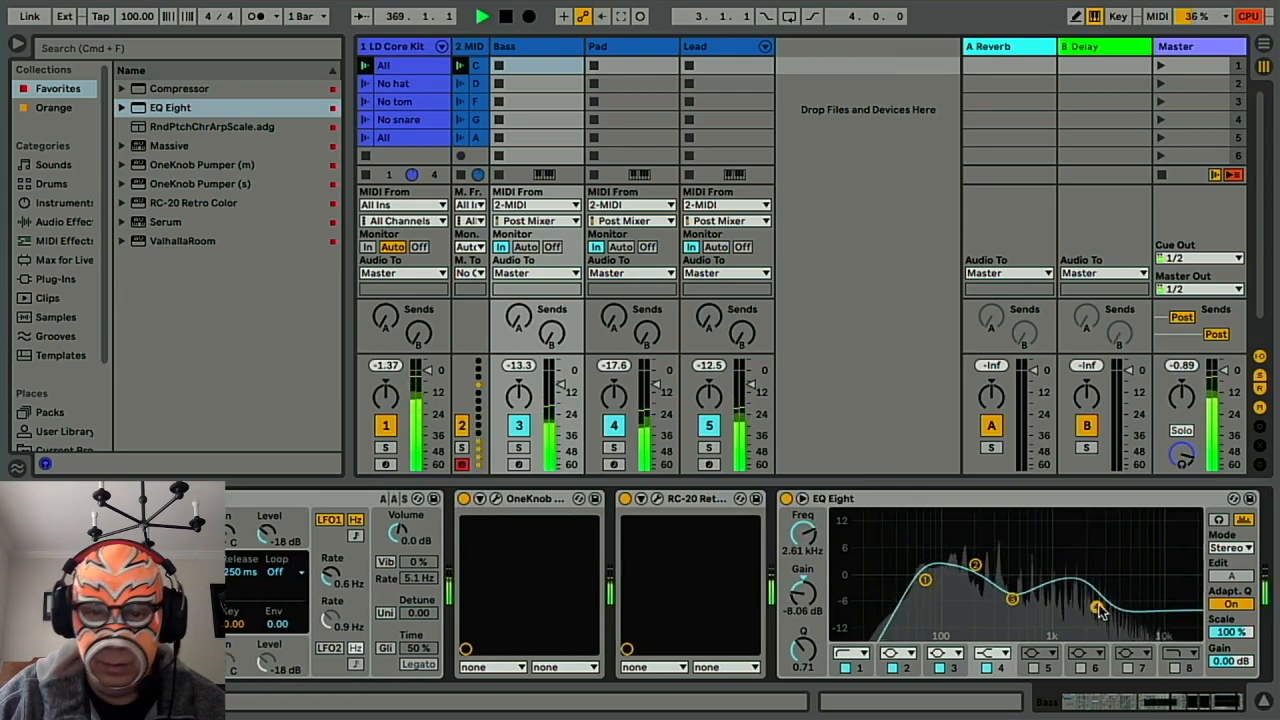
# Mute the Pad and Lead tracks so only the drums and Bass play.
pyautogui.click(616, 428)
pyautogui.click(706, 428)
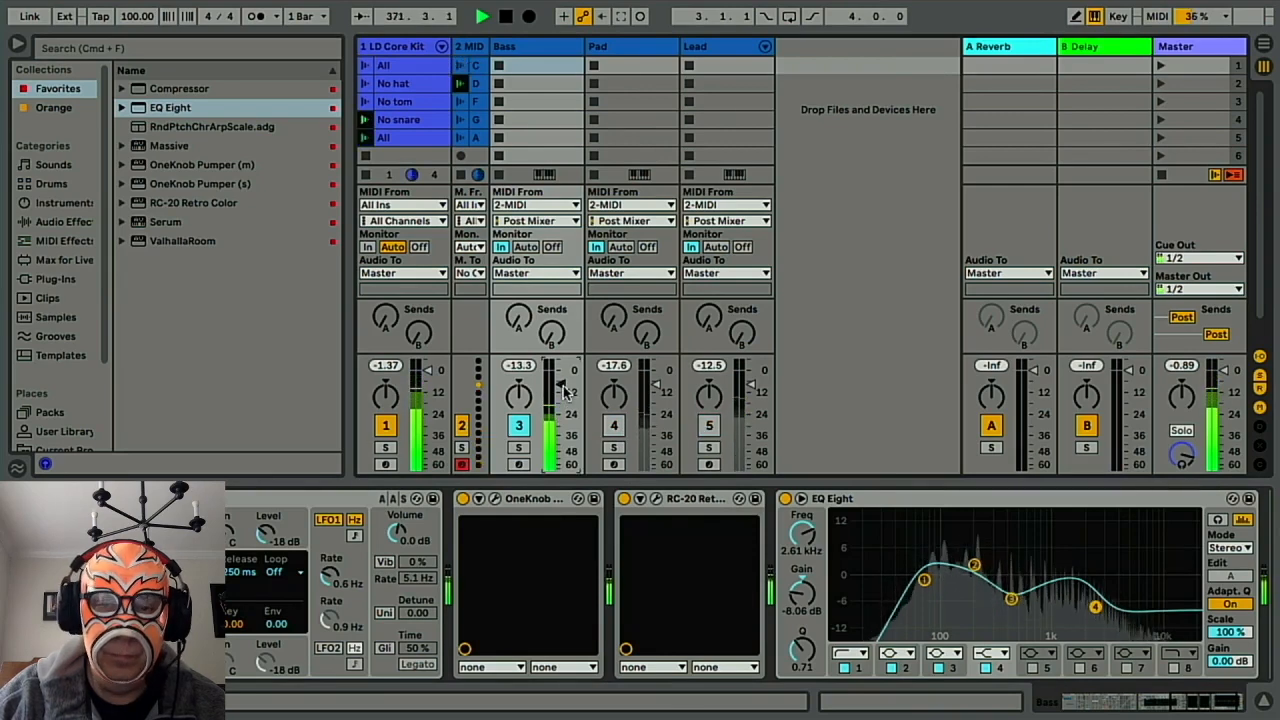
pyautogui.hscroll(2, 563, 530)
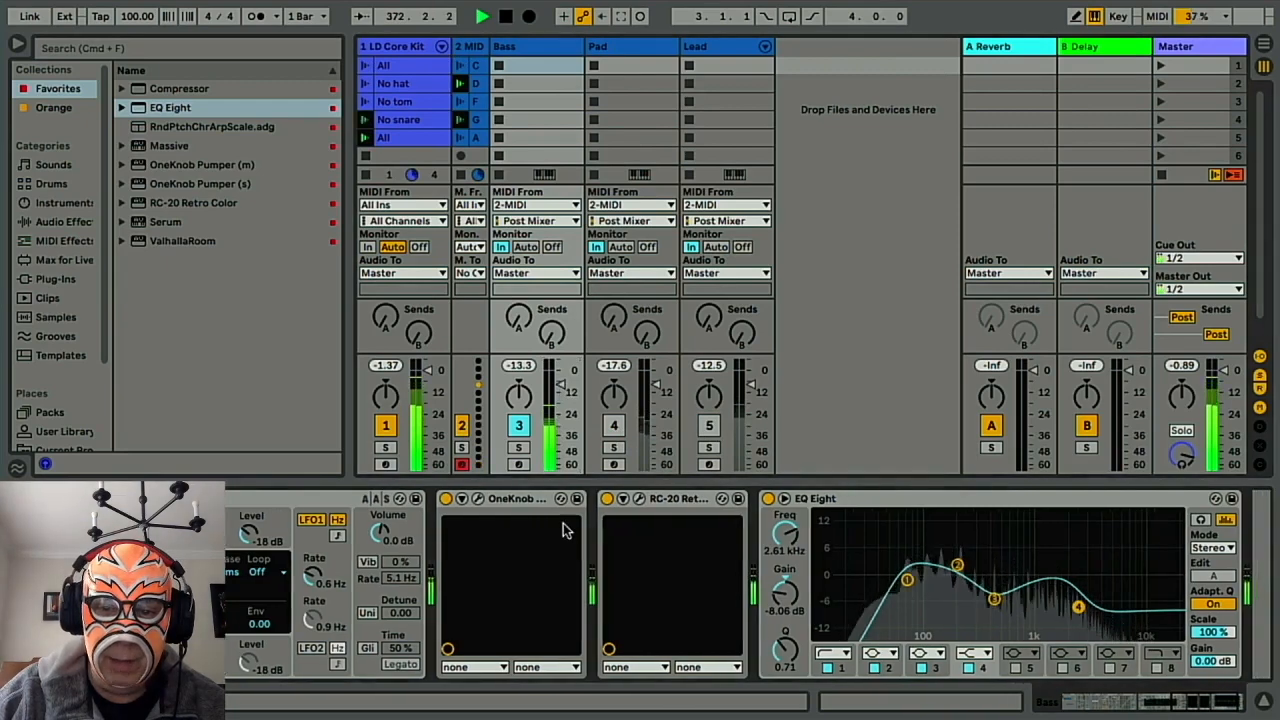
pyautogui.hscroll(-5, 563, 530)
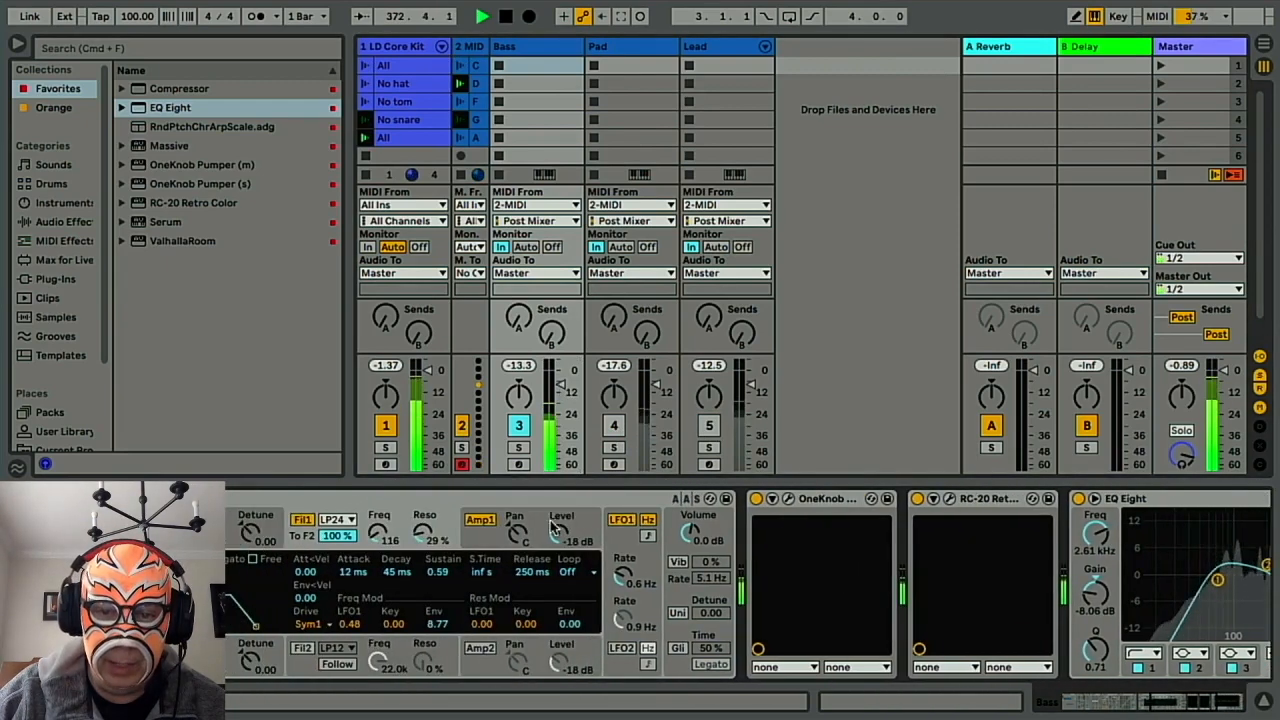
# Replace the Bass track's OneKnob Pumper with a Compressor placed directly before RC-20 Retro Color.
pyautogui.click(835, 507)
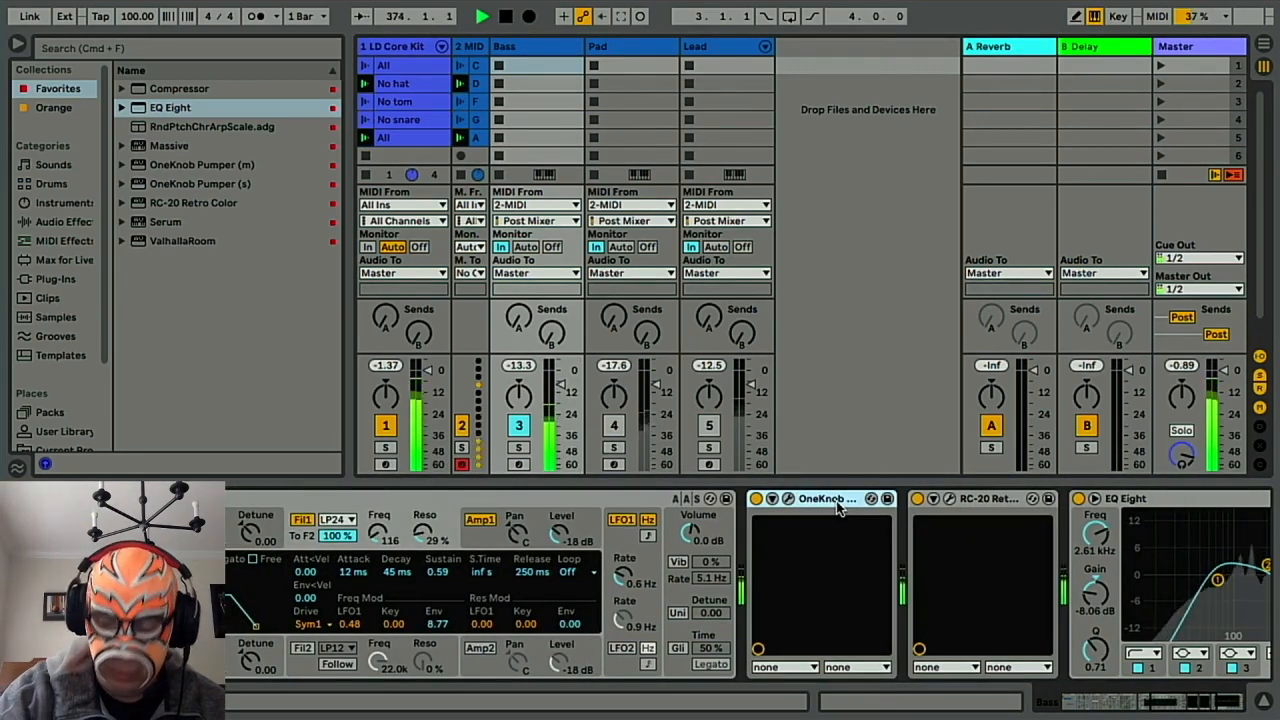
pyautogui.press('Delete')
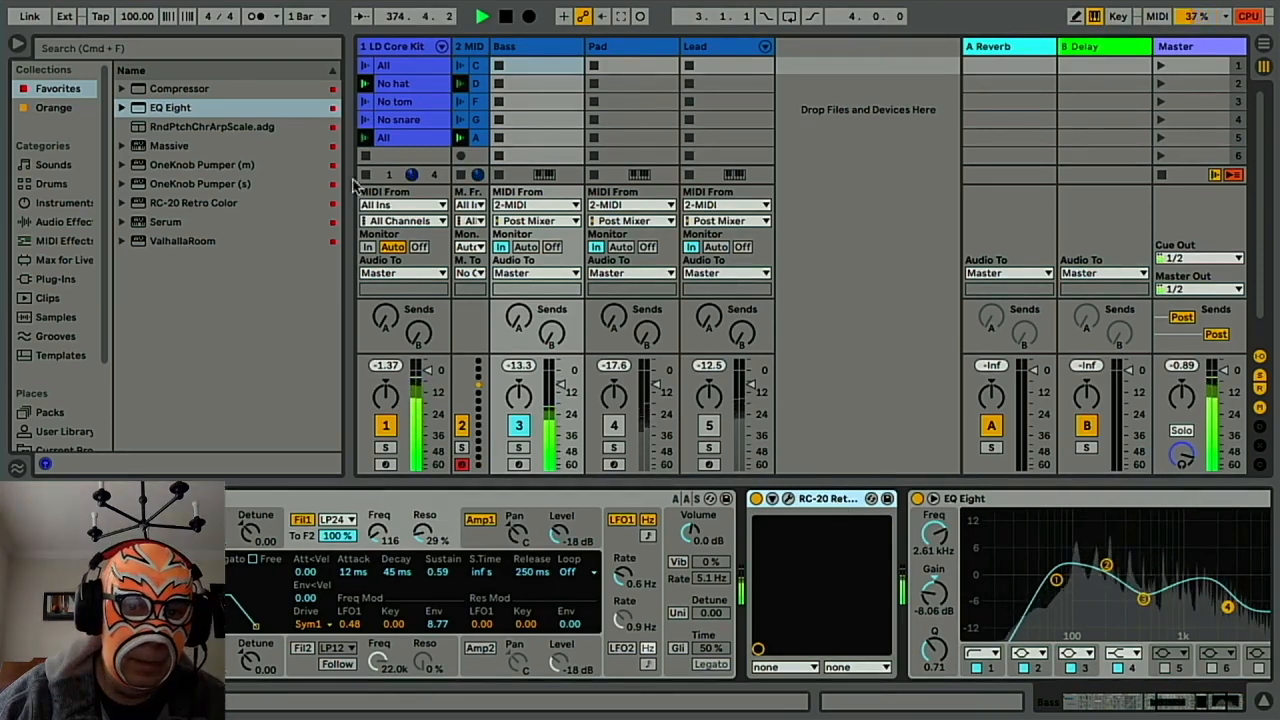
pyautogui.click(237, 90)
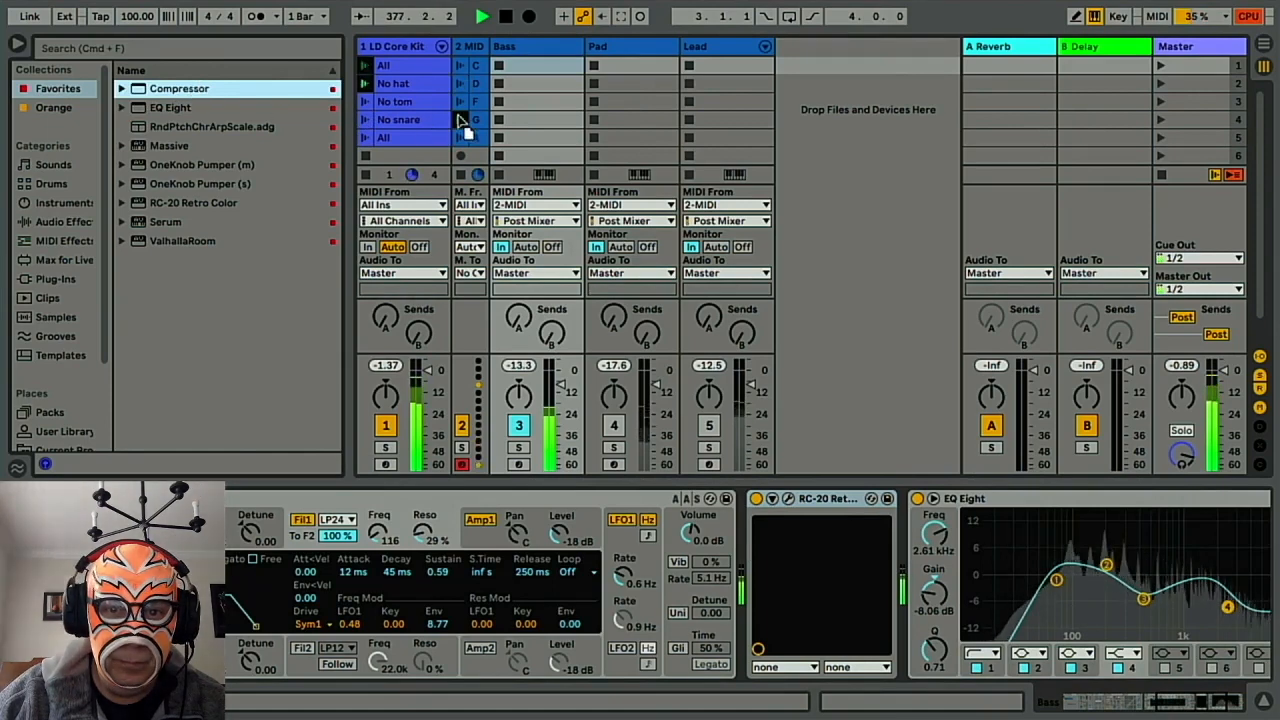
pyautogui.press('Return')
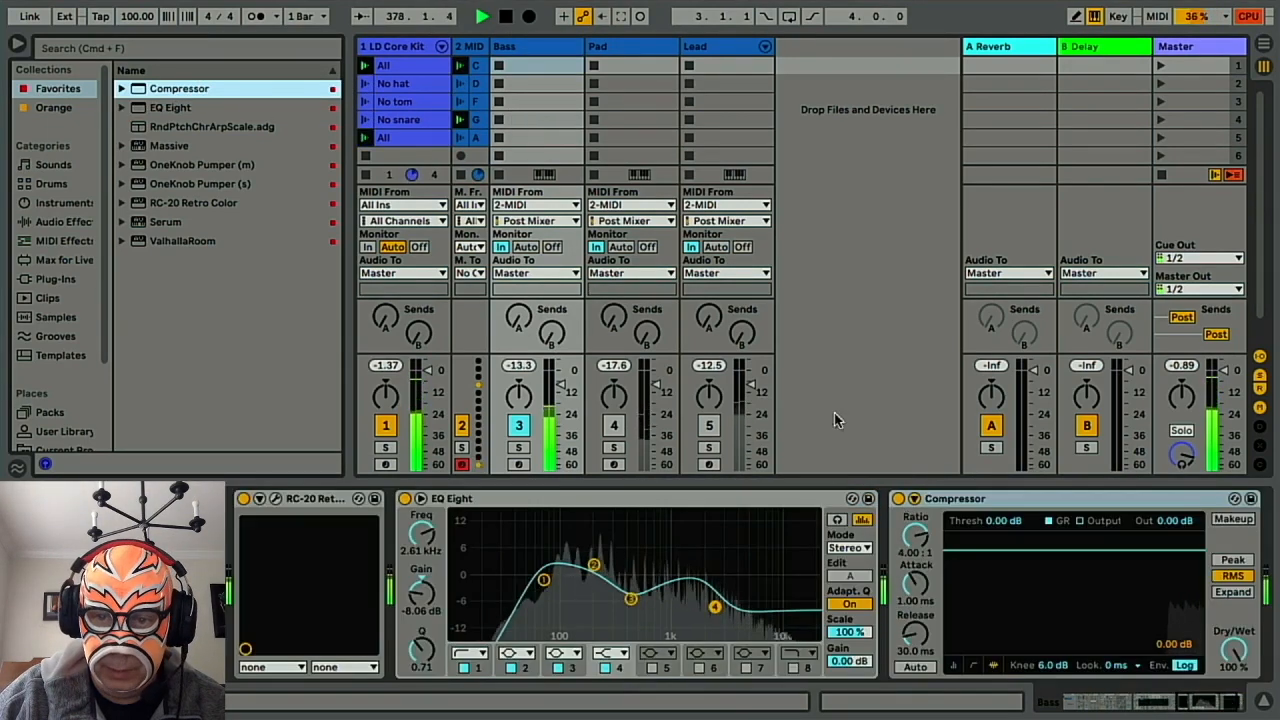
pyautogui.click(940, 500)
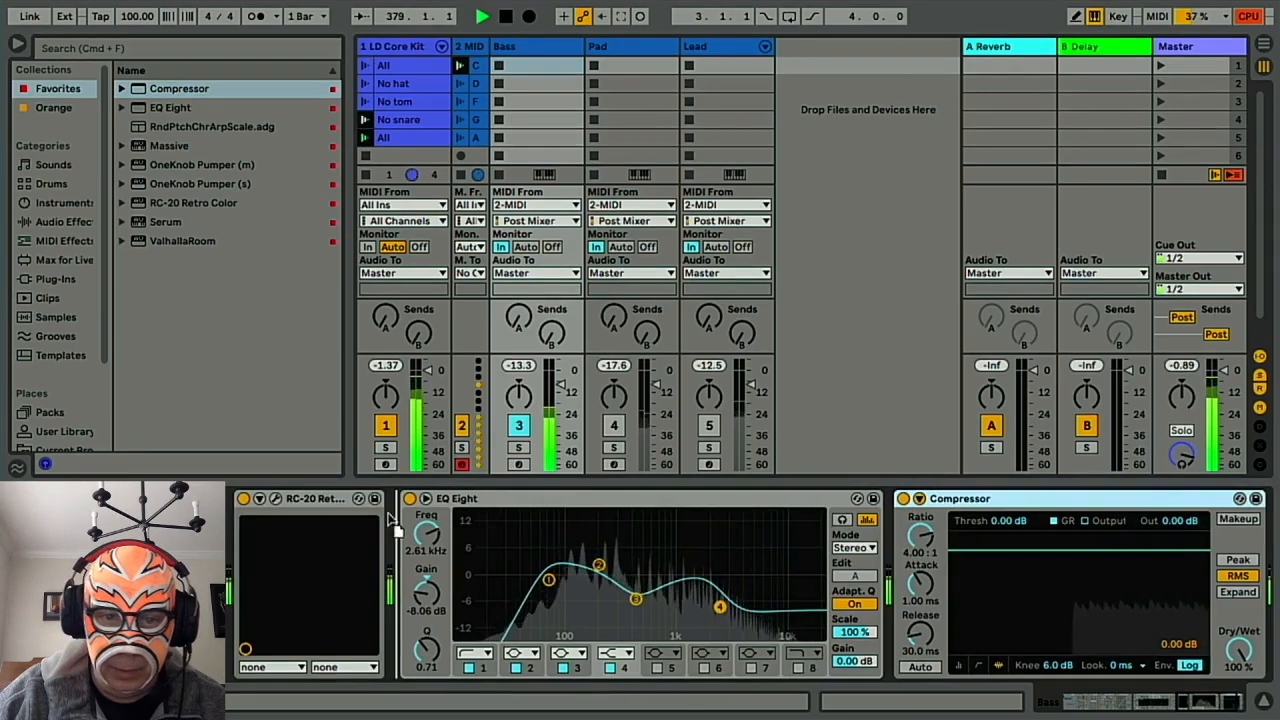
pyautogui.moveTo(262, 540); pyautogui.dragTo(258, 515)
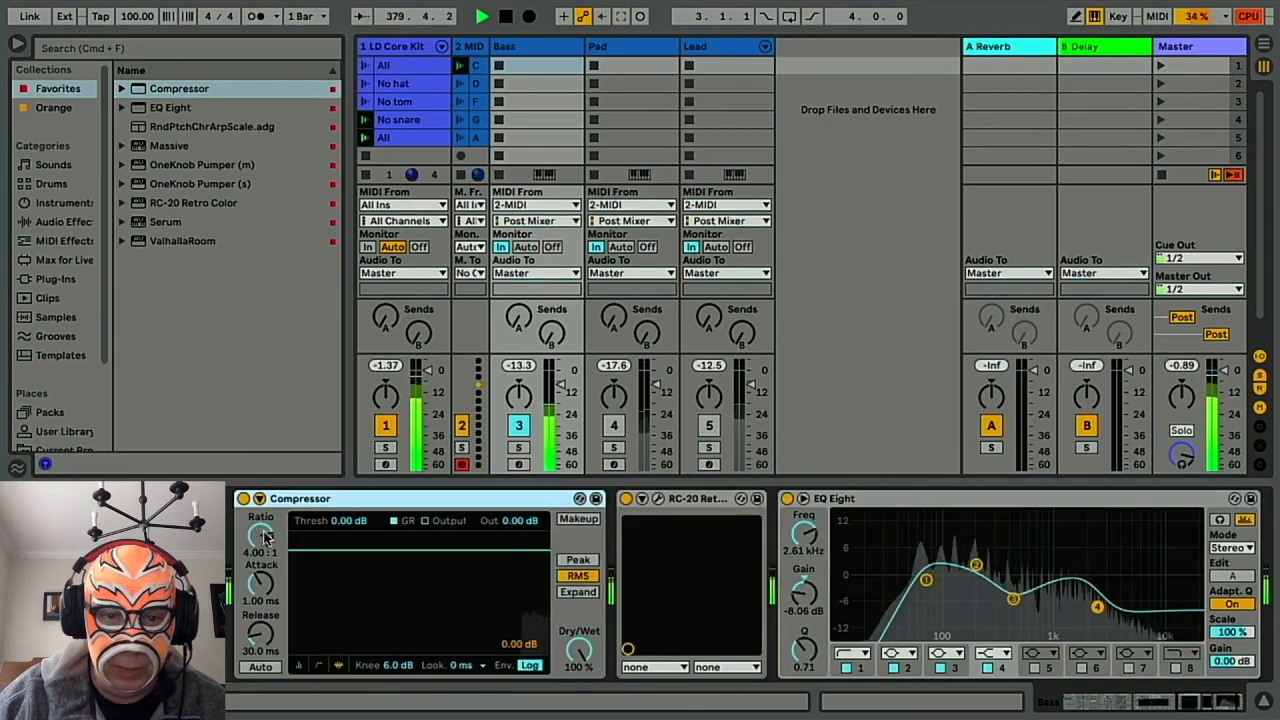
# Enable the Bass Compressor's sidechain with 1-LD Core Kit as source, tapping Bassdrum | Pre FX.
pyautogui.click(258, 498)
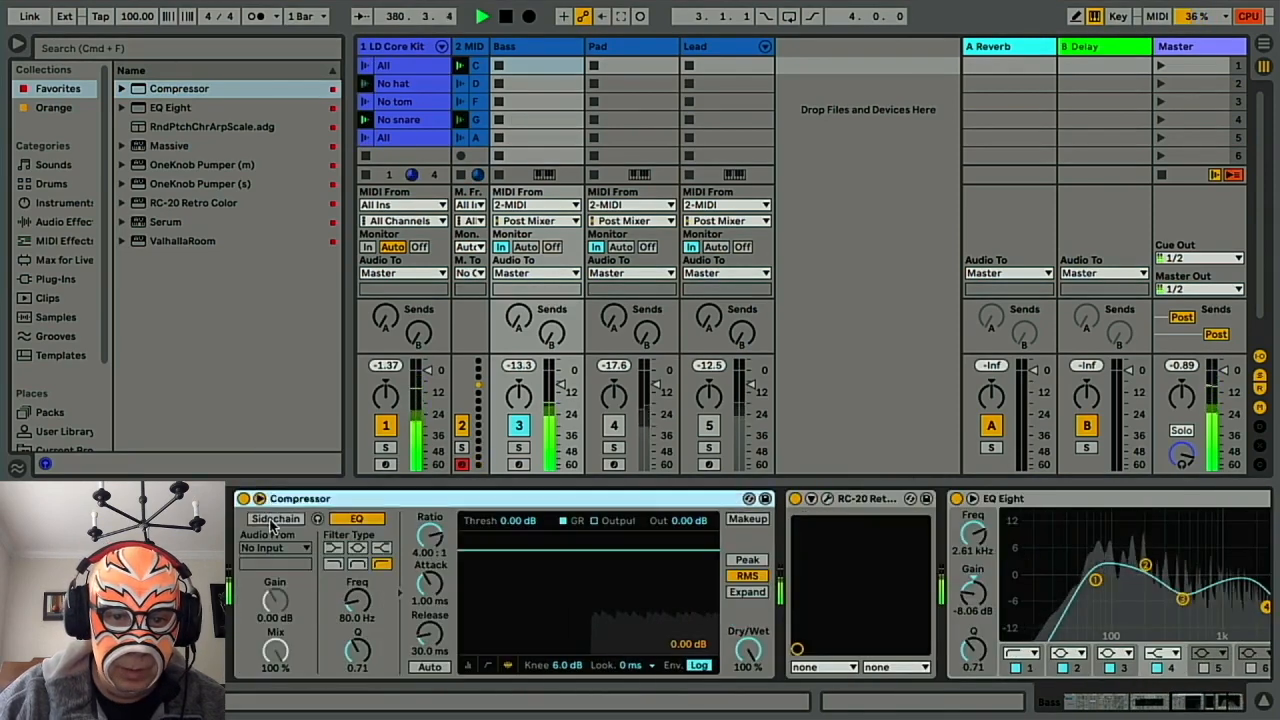
pyautogui.click(273, 520)
pyautogui.click(270, 550)
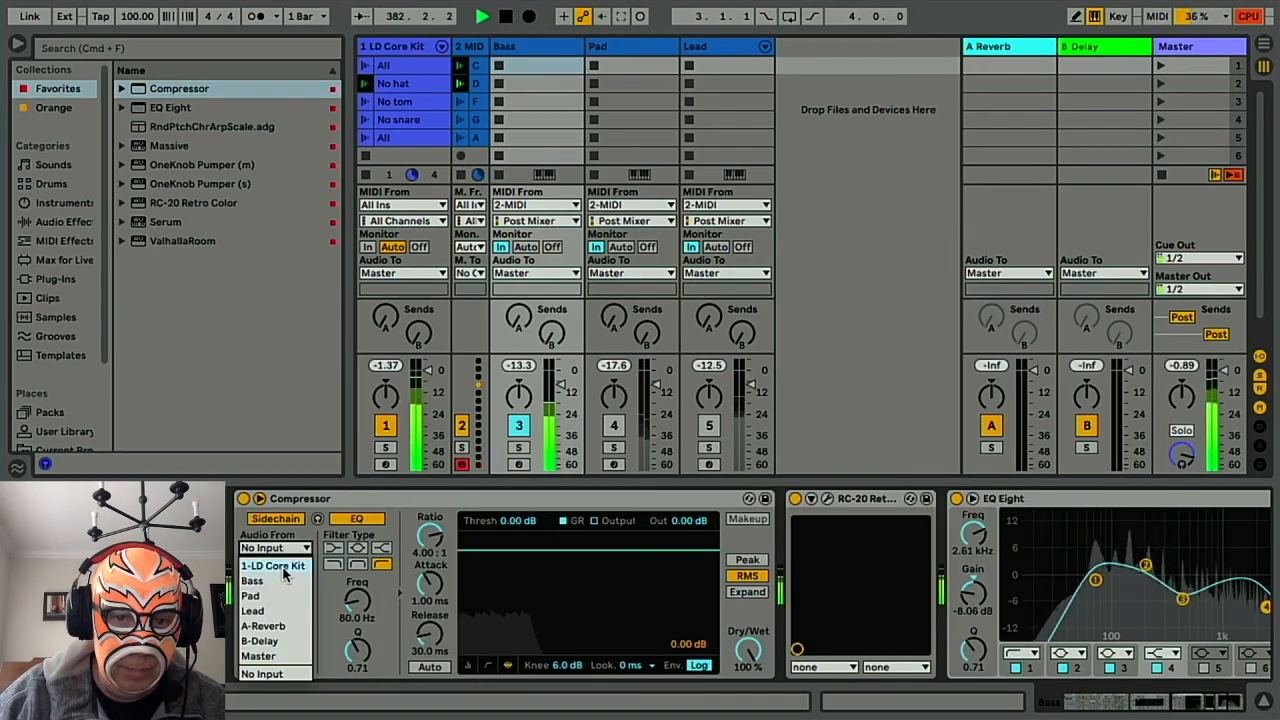
pyautogui.click(283, 566)
pyautogui.click(278, 564)
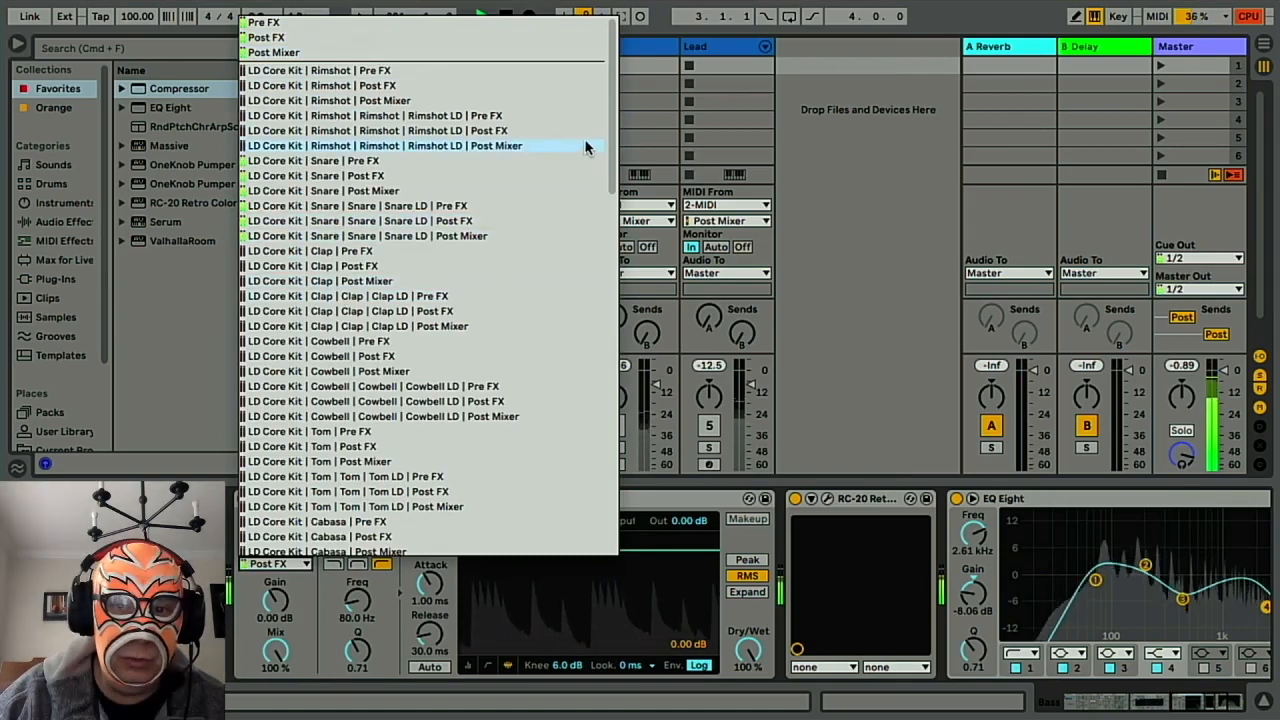
pyautogui.moveTo(612, 142); pyautogui.dragTo(612, 392)
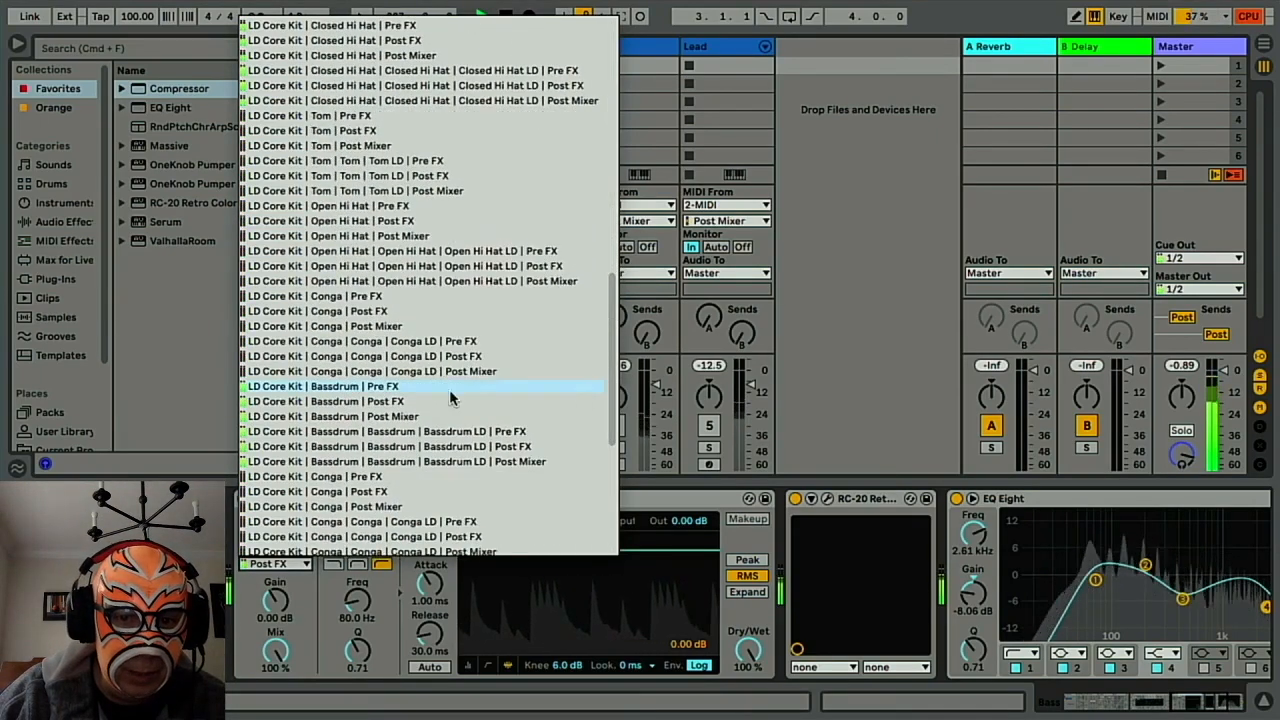
pyautogui.click(376, 387)
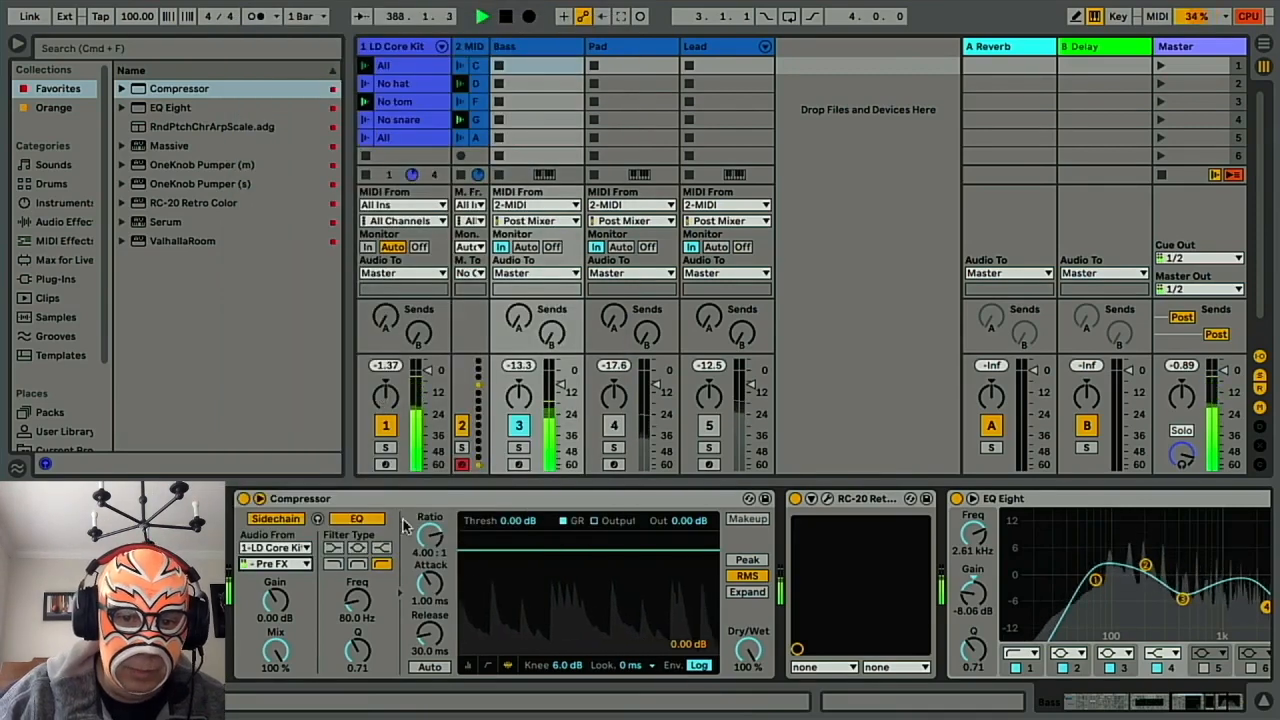
# Set the Bass Compressor to ratio inf:1, threshold -25.5 dB, output 2.97 dB, attack 0.04 ms and release 106 ms.
pyautogui.click(467, 667)
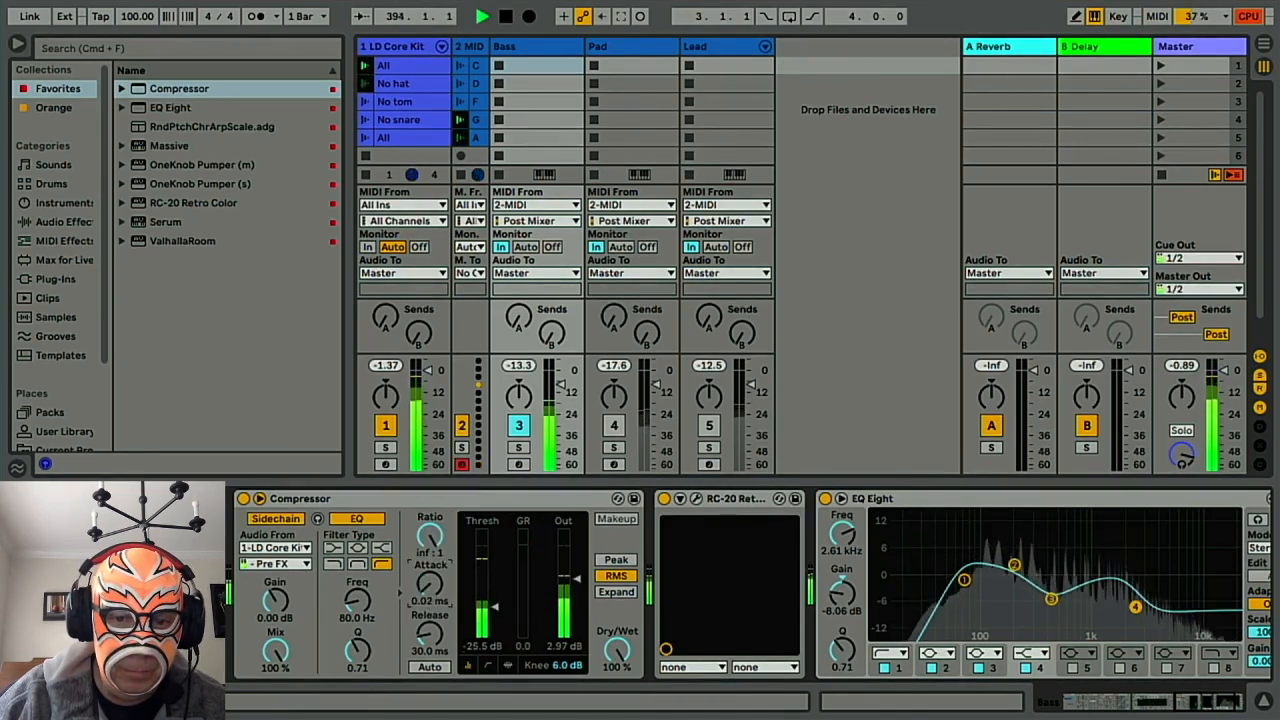
pyautogui.moveTo(427, 637); pyautogui.dragTo(427, 615)
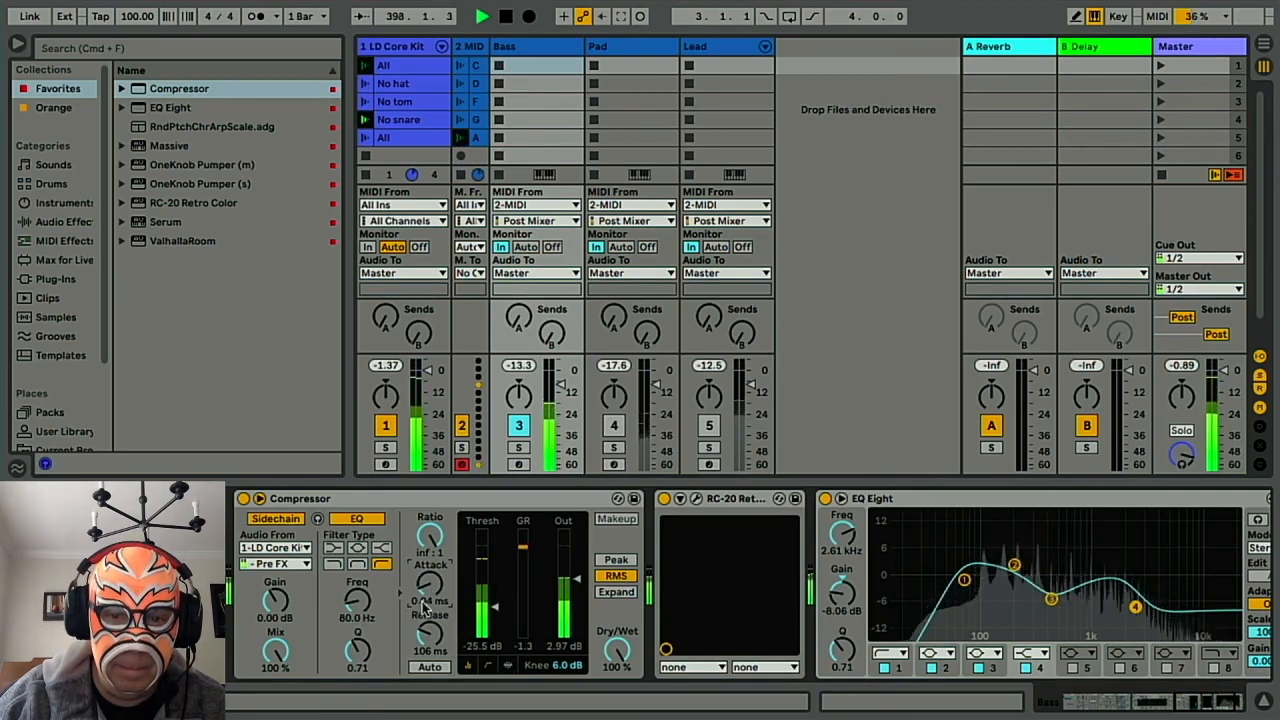
# Briefly unmute the Pad and Lead tracks to hear them against the sidechained bass, and mute both again.
pyautogui.click(614, 425)
pyautogui.click(708, 426)
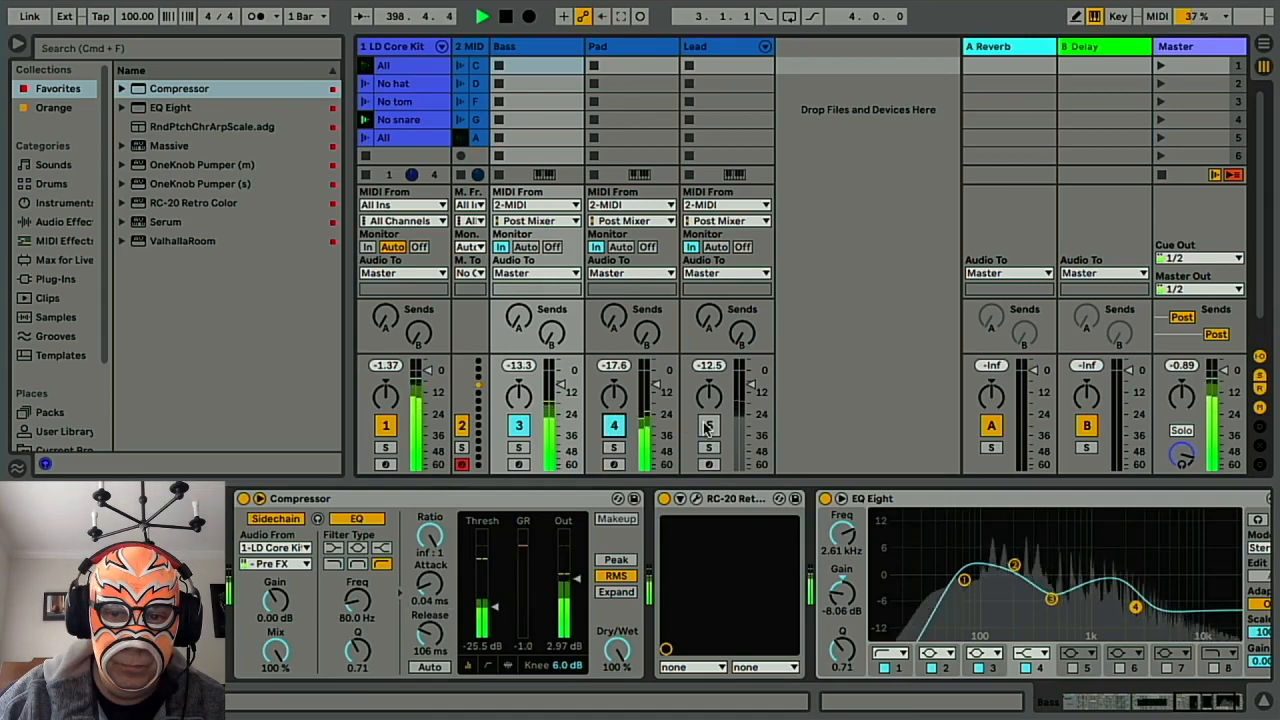
pyautogui.click(614, 426)
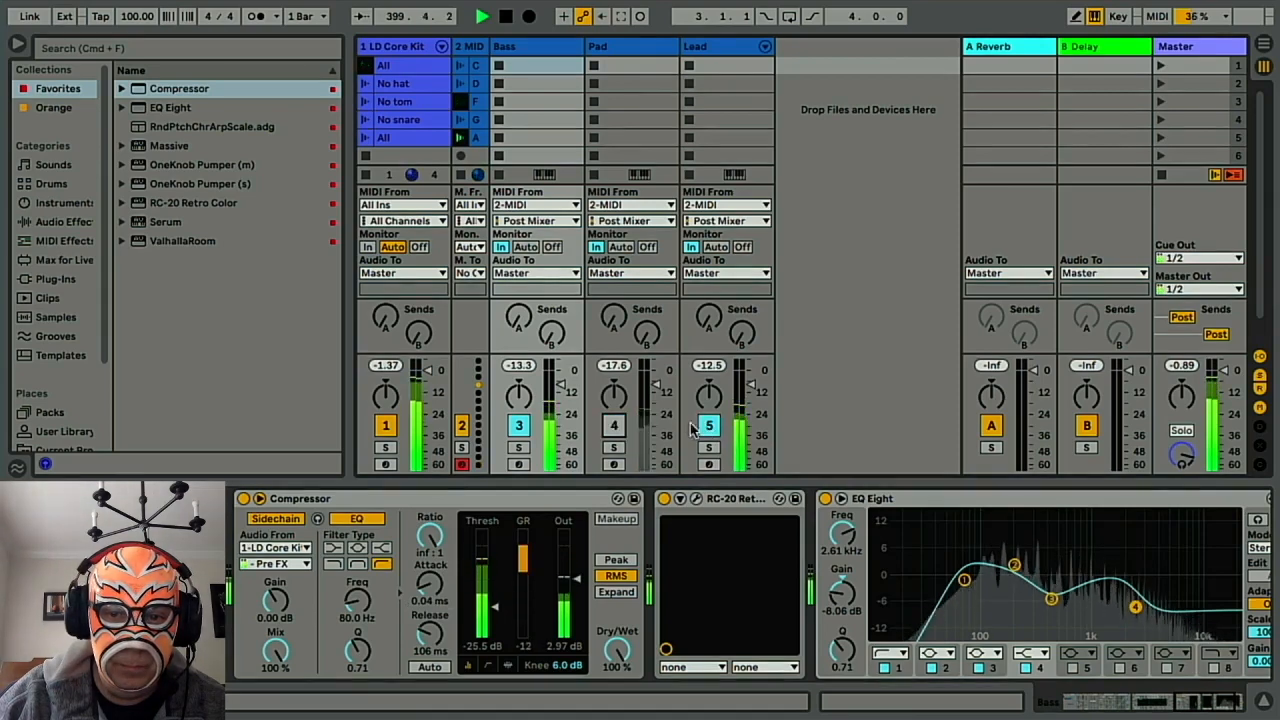
pyautogui.click(708, 426)
pyautogui.click(386, 427)
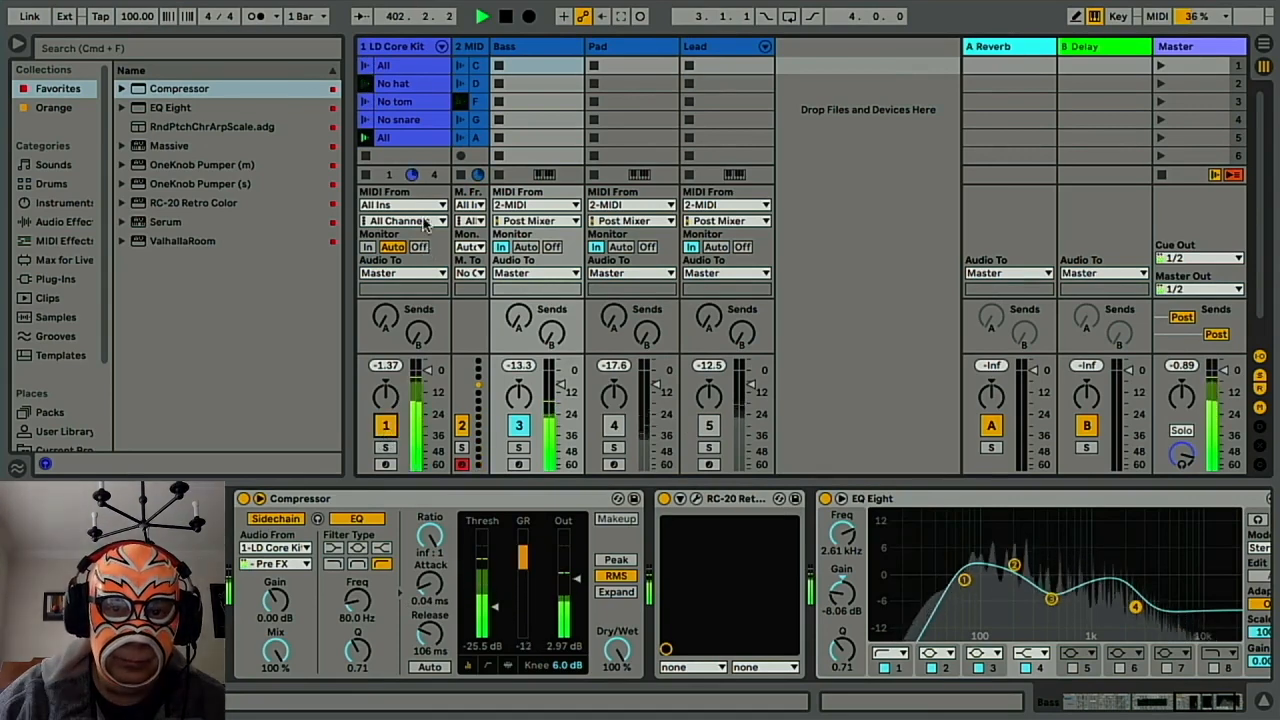
# Delete all Bassdrum notes from the last All clip on the LD Core Kit track.
pyautogui.click(406, 140)
pyautogui.doubleClick(406, 140)
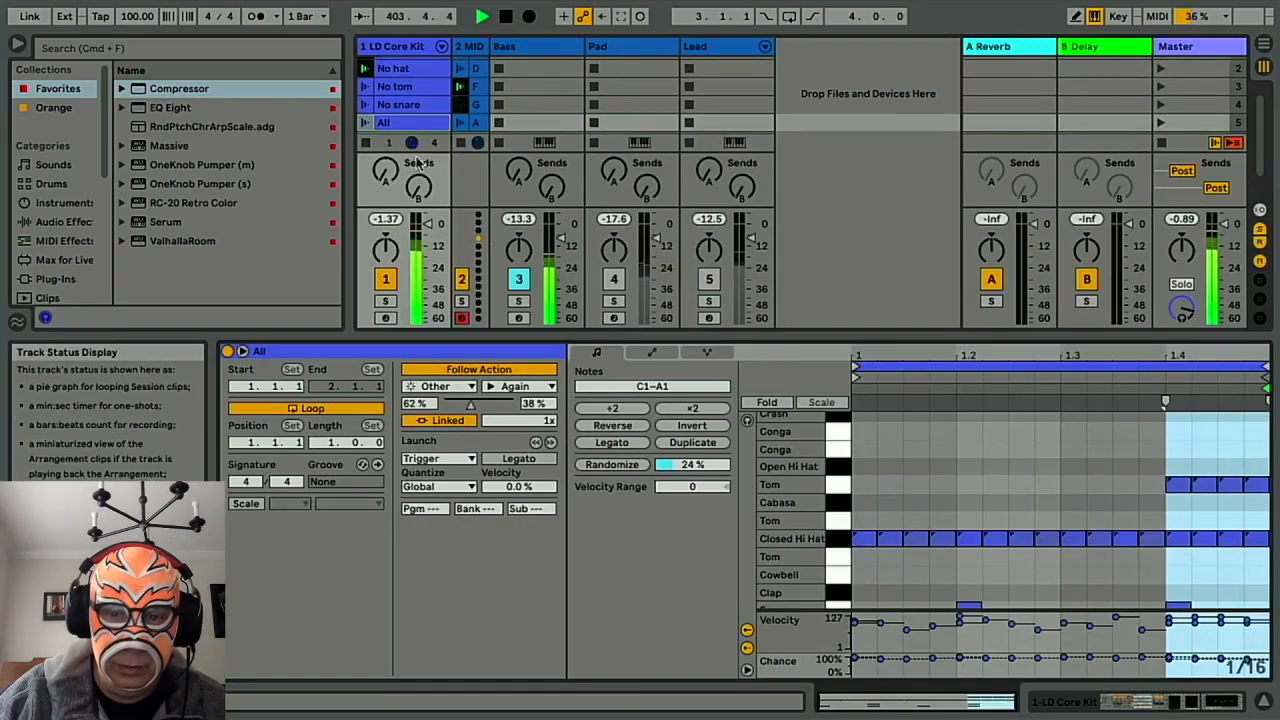
pyautogui.scroll(-2, 813, 541)
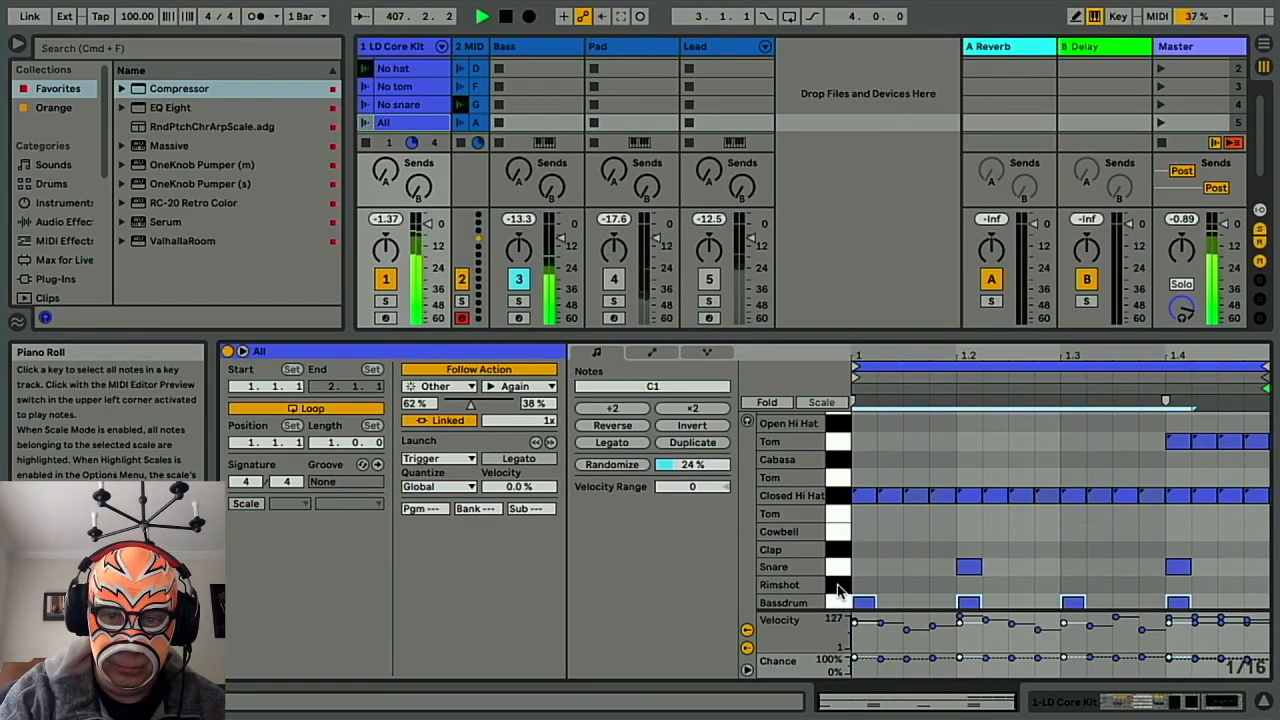
pyautogui.press('Delete')
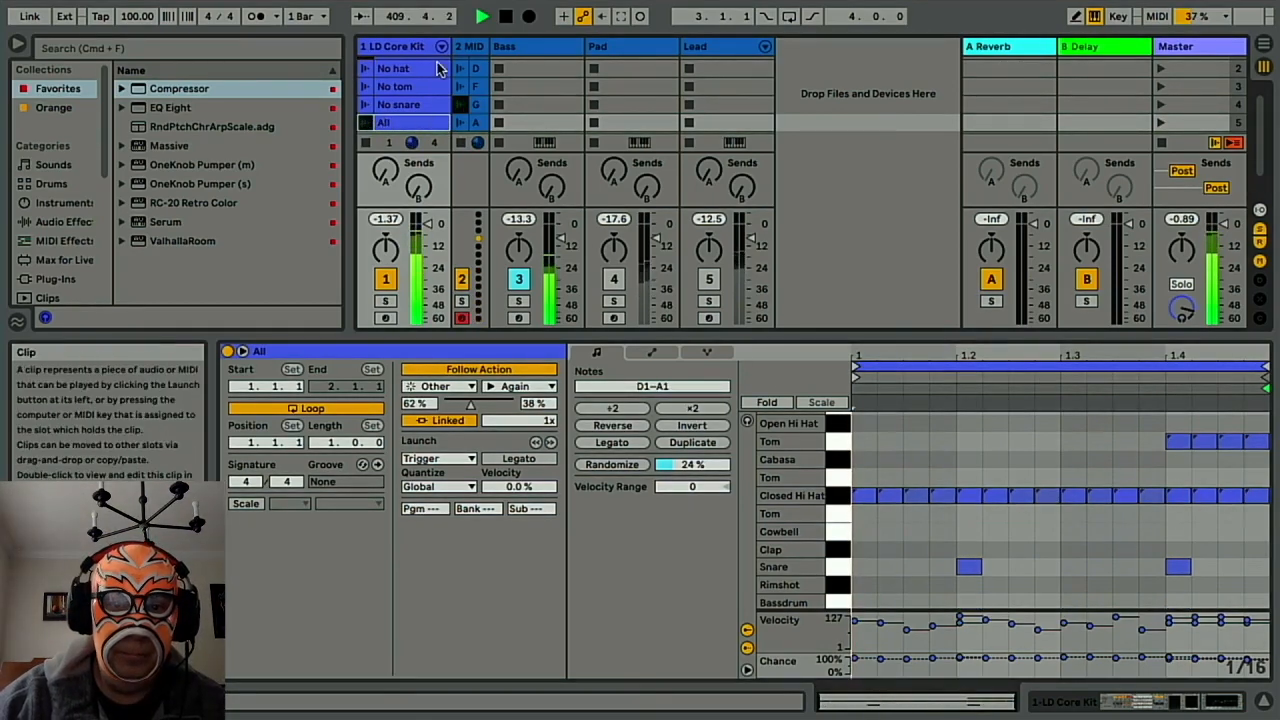
# Launch the edited All drum clip and unmute the Pad track.
pyautogui.click(365, 121)
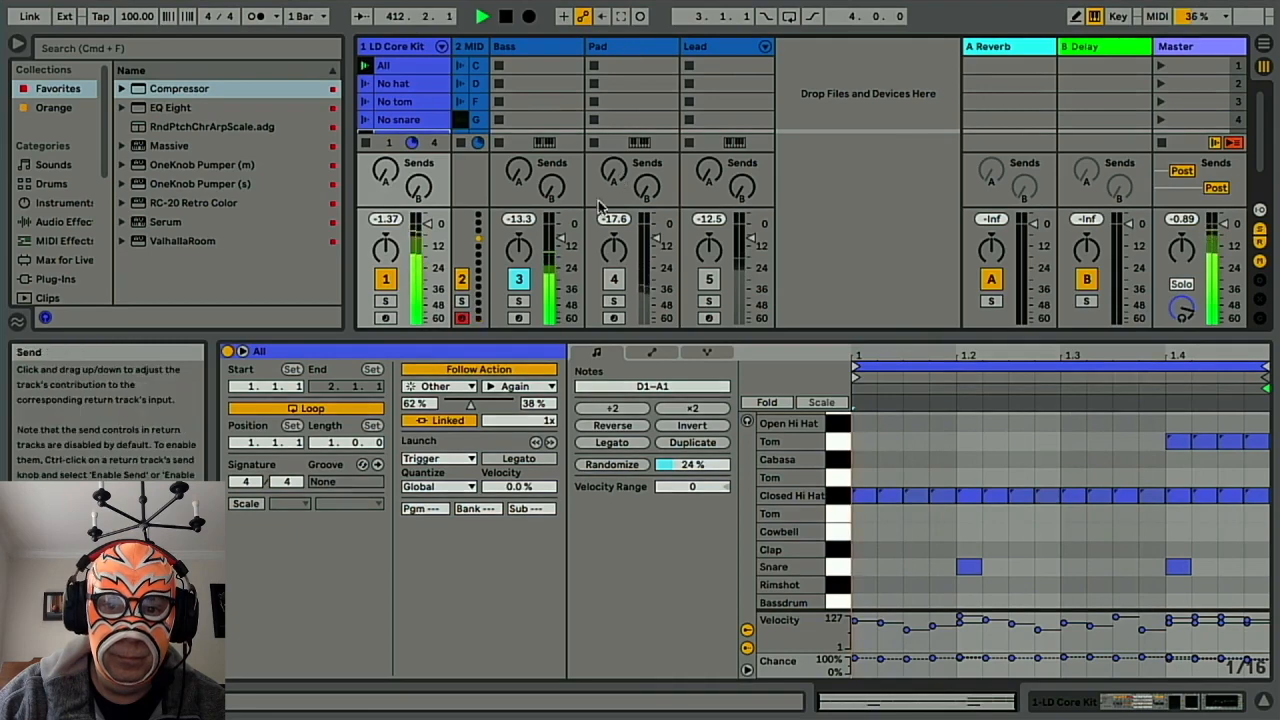
pyautogui.click(614, 280)
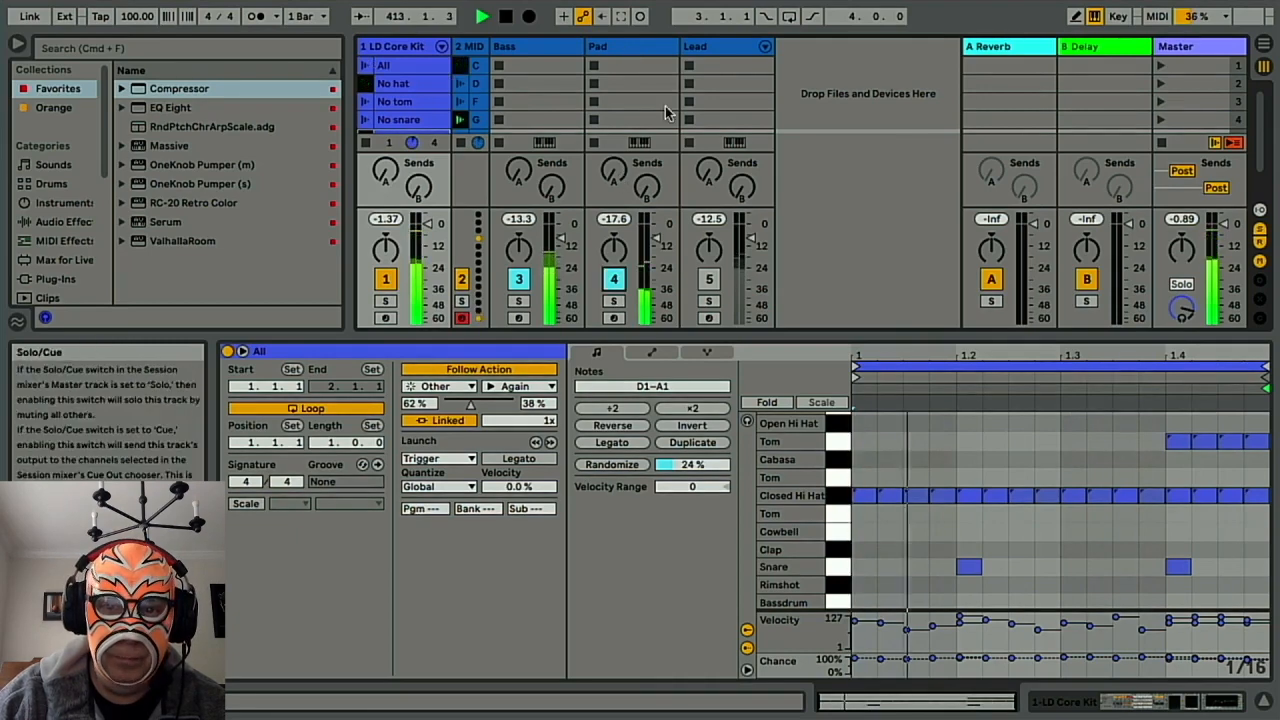
pyautogui.click(641, 51)
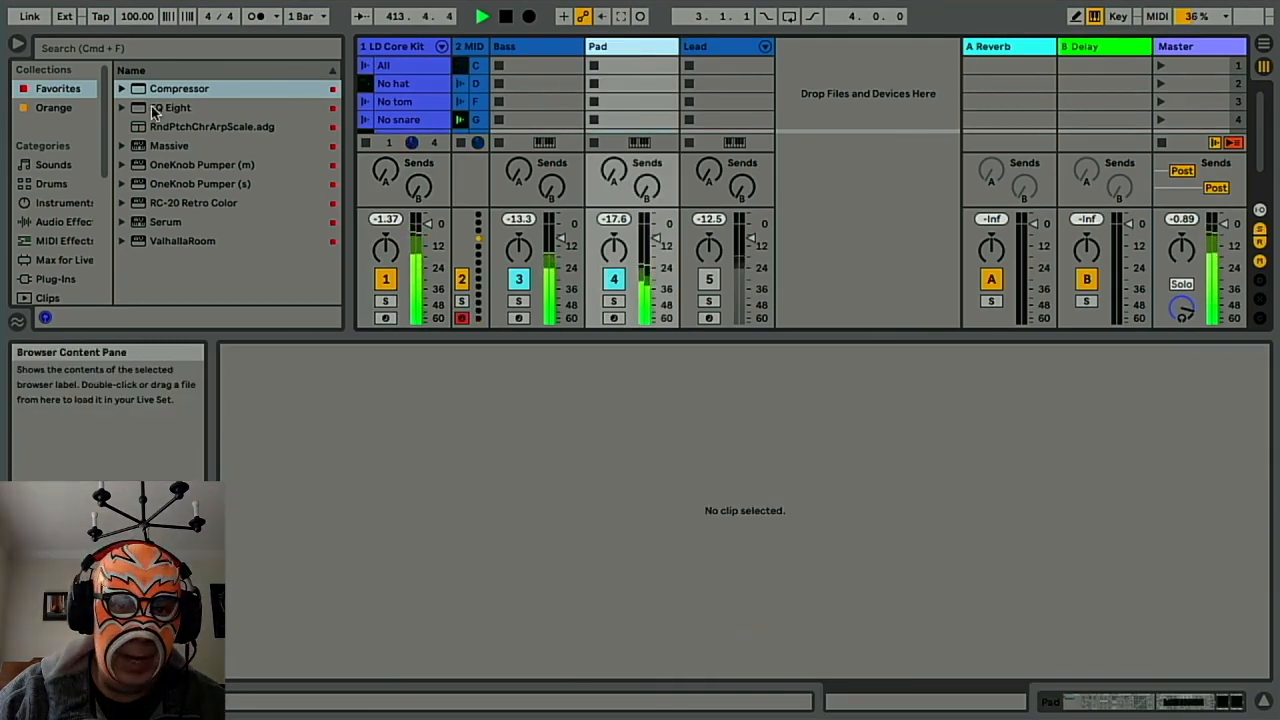
pyautogui.moveTo(152, 110); pyautogui.dragTo(648, 78)
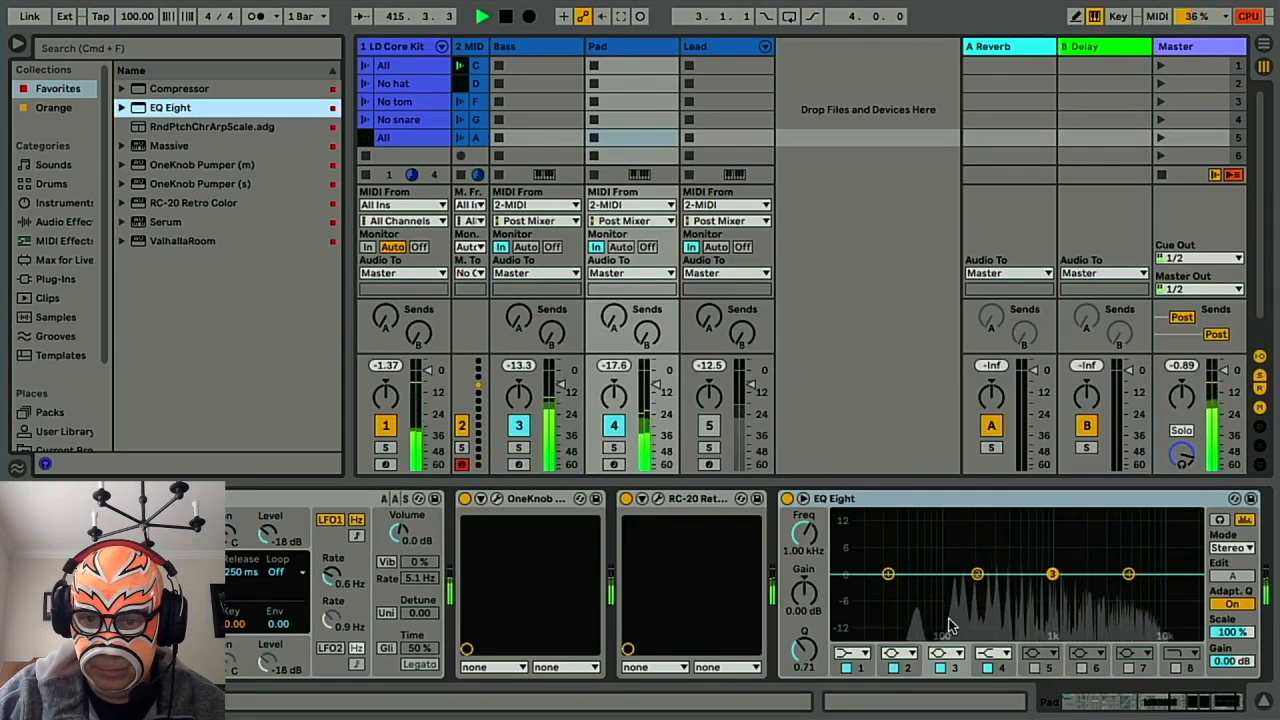
pyautogui.click(866, 509)
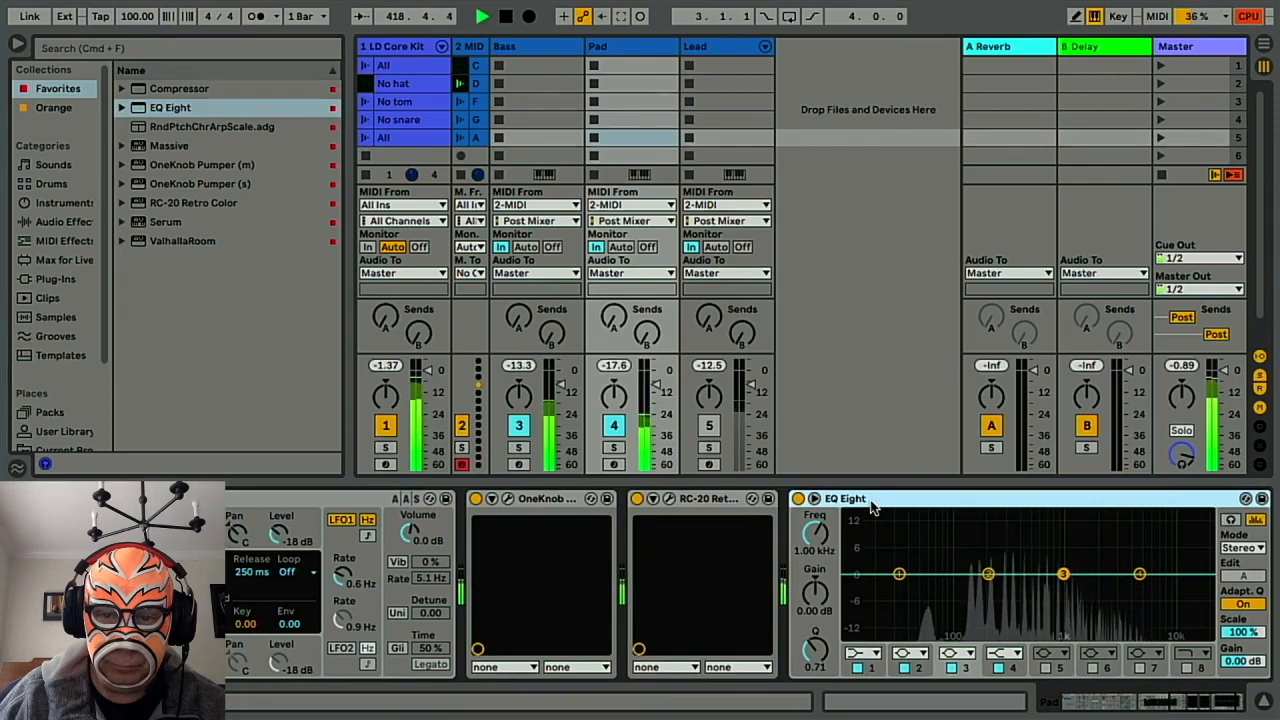
pyautogui.press('Delete')
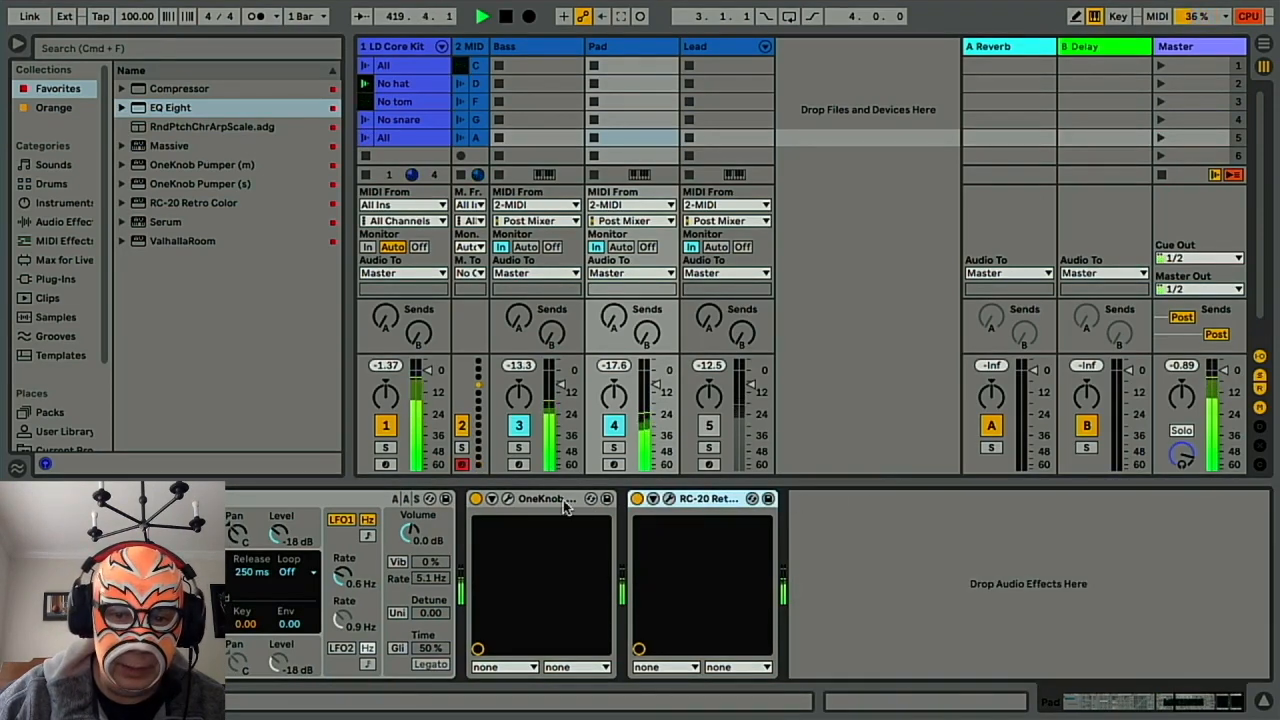
# Compare the Pad with and without OneKnob Pumper, and set its pump amount to about 5.
pyautogui.click(477, 499)
pyautogui.click(477, 499)
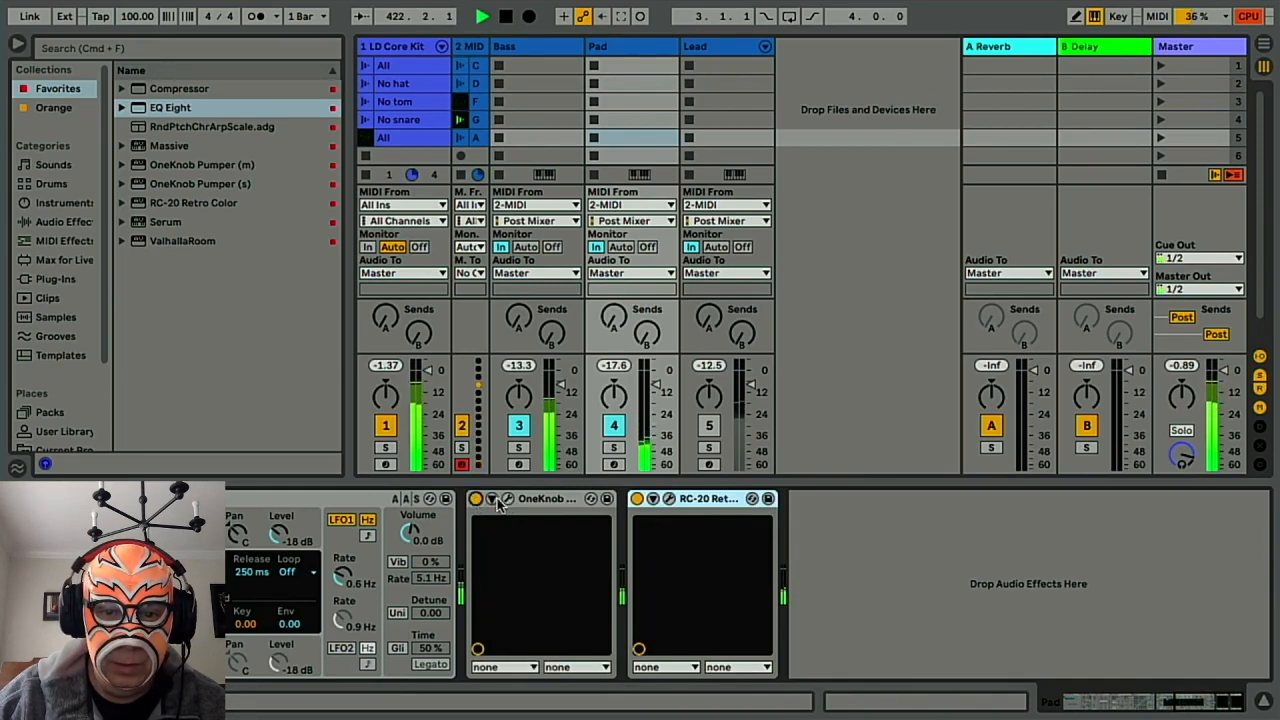
pyautogui.click(508, 499)
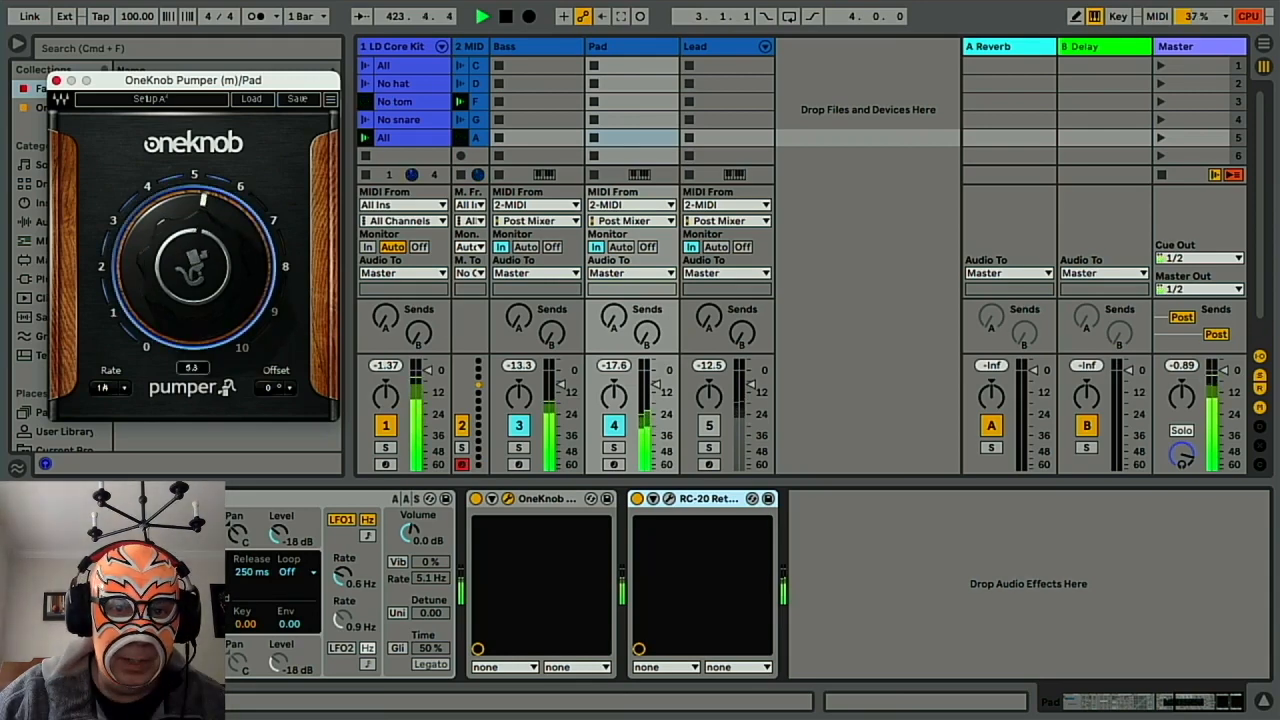
pyautogui.moveTo(42, 55)
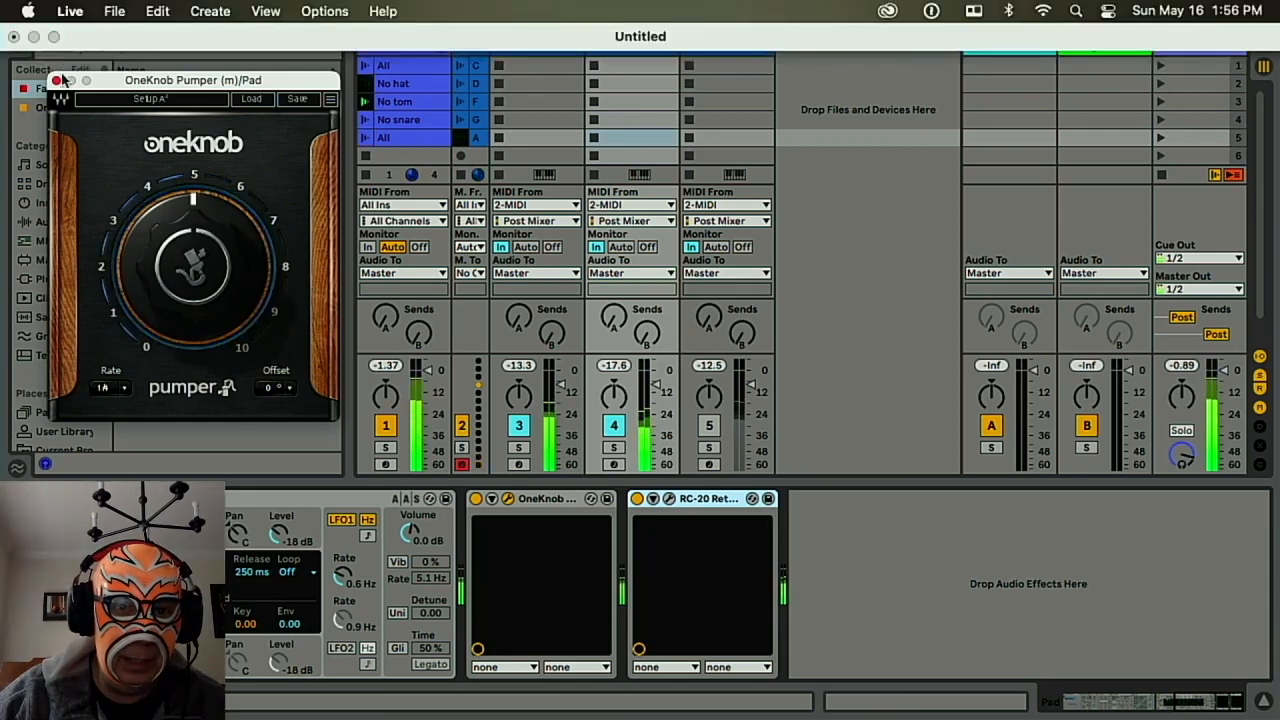
pyautogui.click(57, 80)
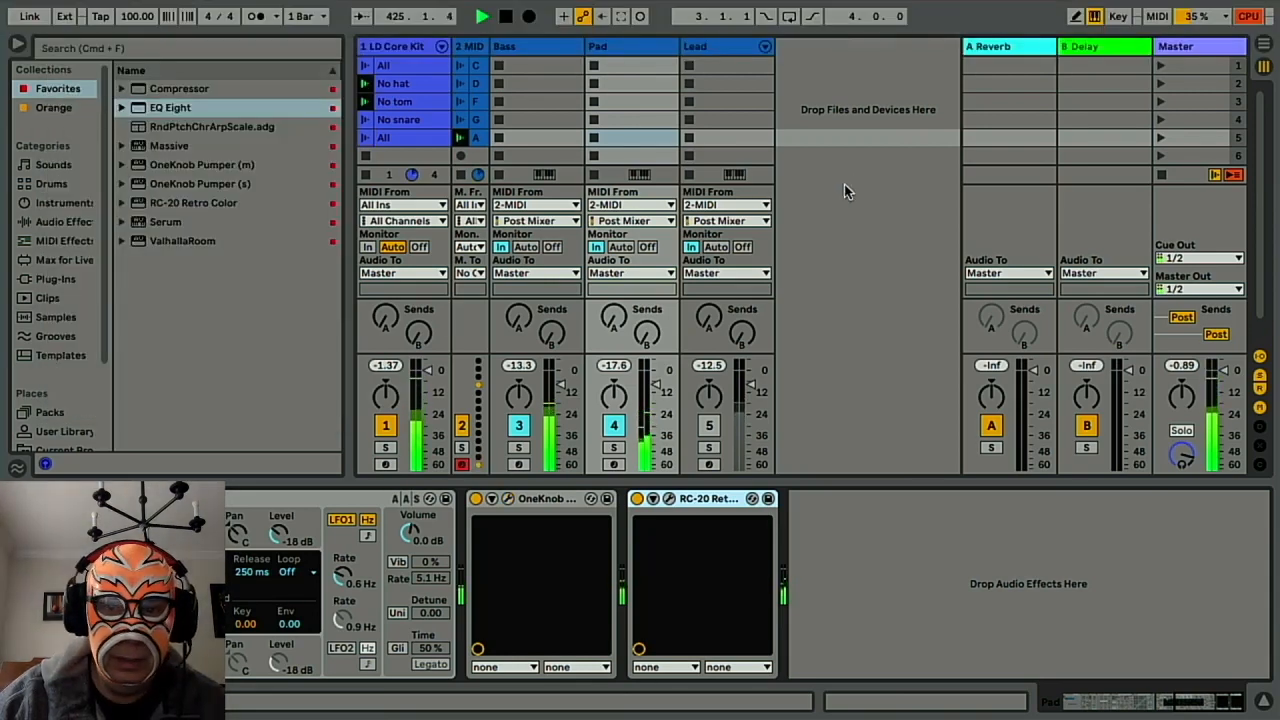
pyautogui.click(746, 57)
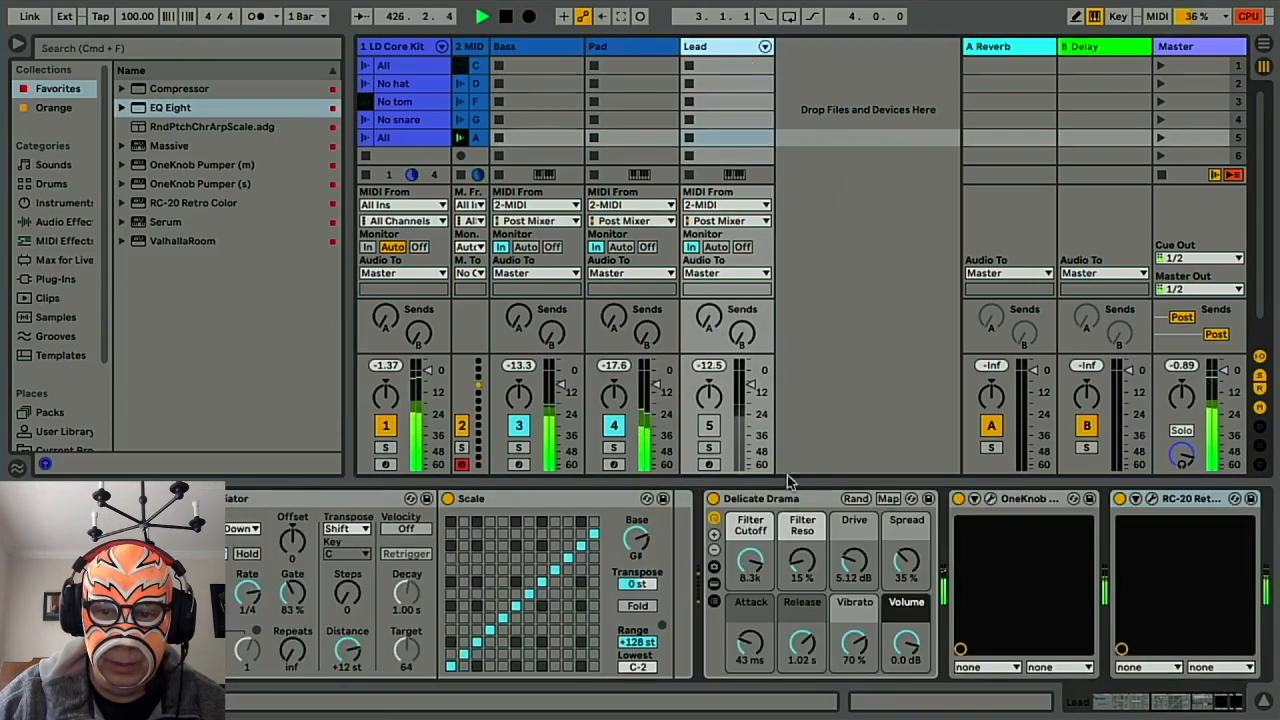
pyautogui.hscroll(3, 795, 633)
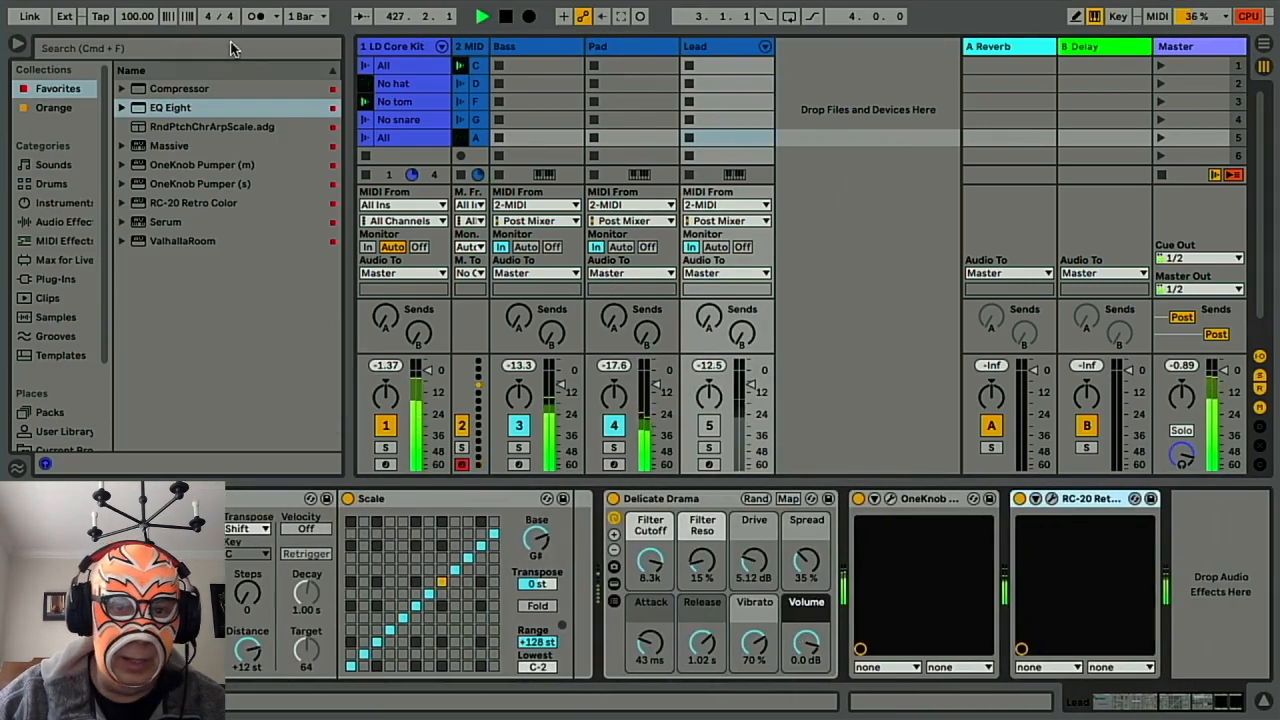
pyautogui.moveTo(165, 110); pyautogui.dragTo(729, 138)
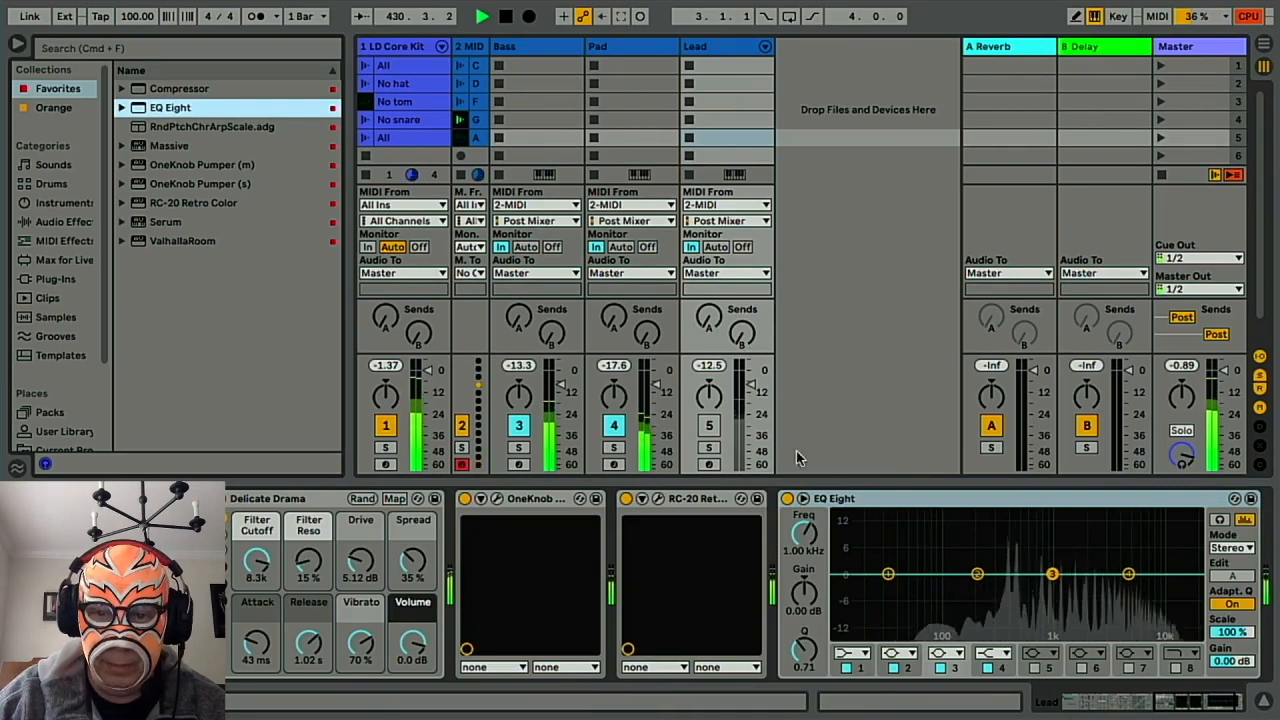
pyautogui.click(880, 498)
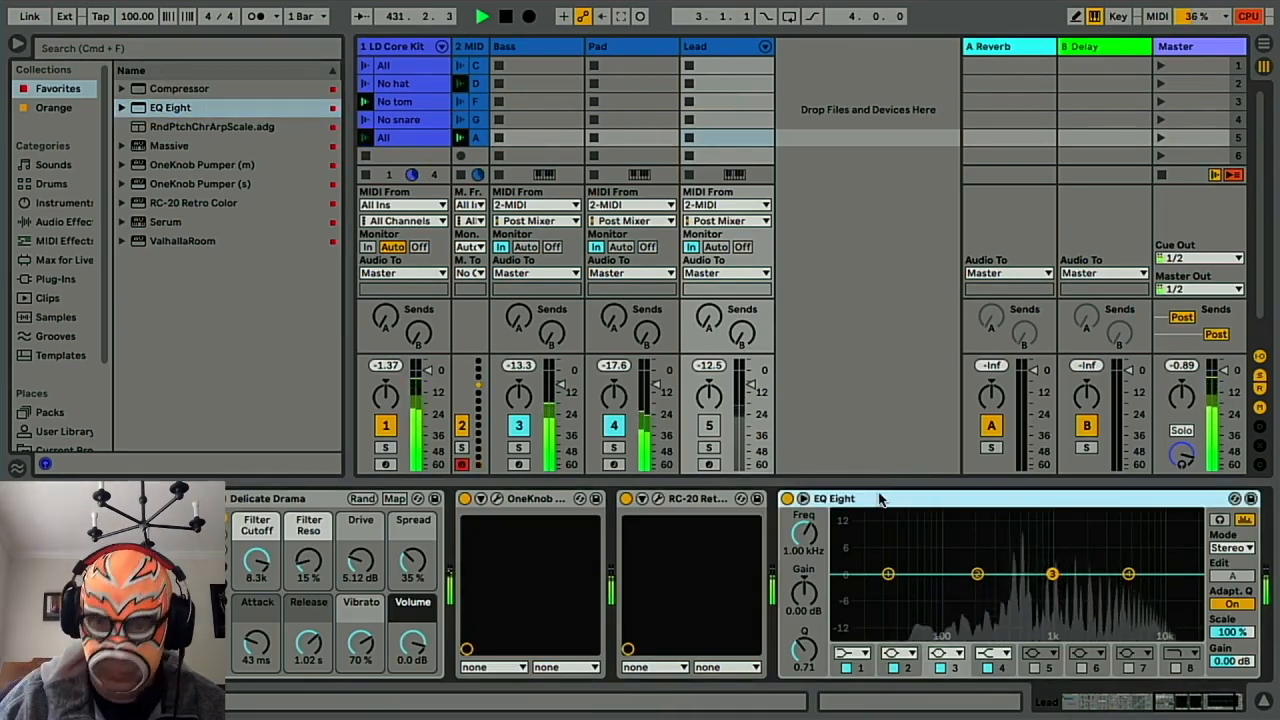
pyautogui.press('Delete')
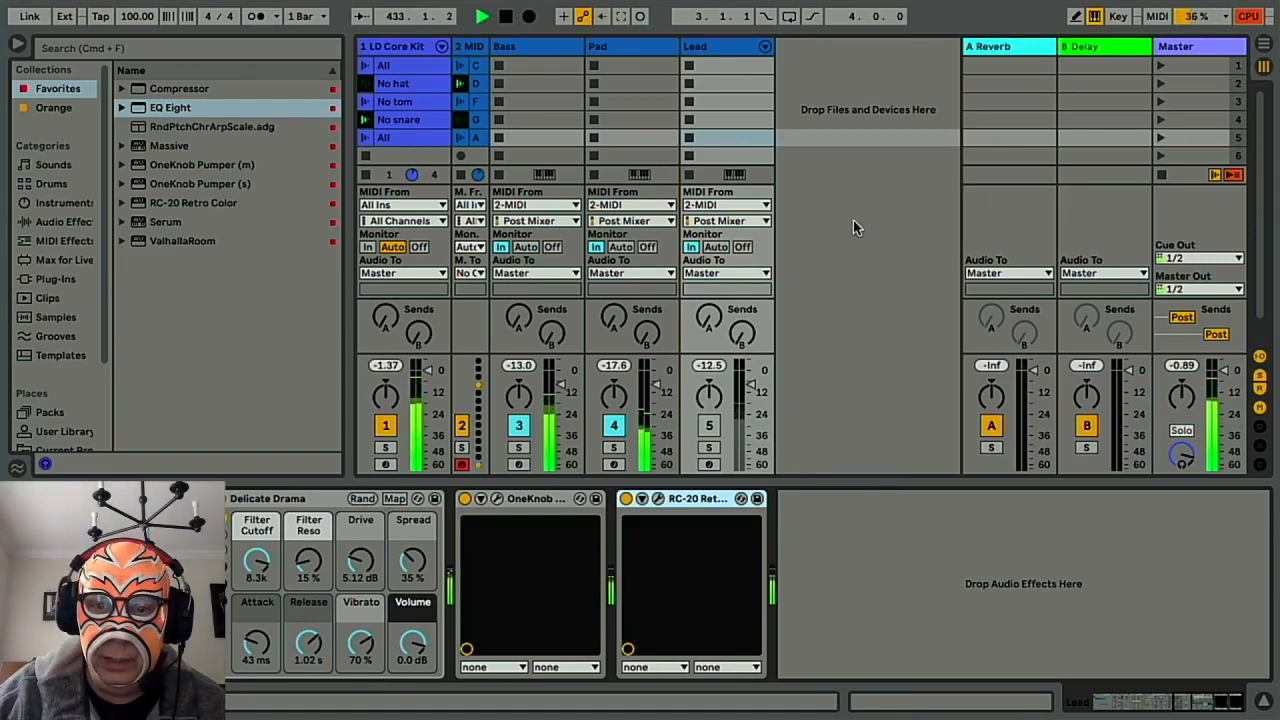
# Unmute the Lead track so the full arrangement plays.
pyautogui.click(709, 426)
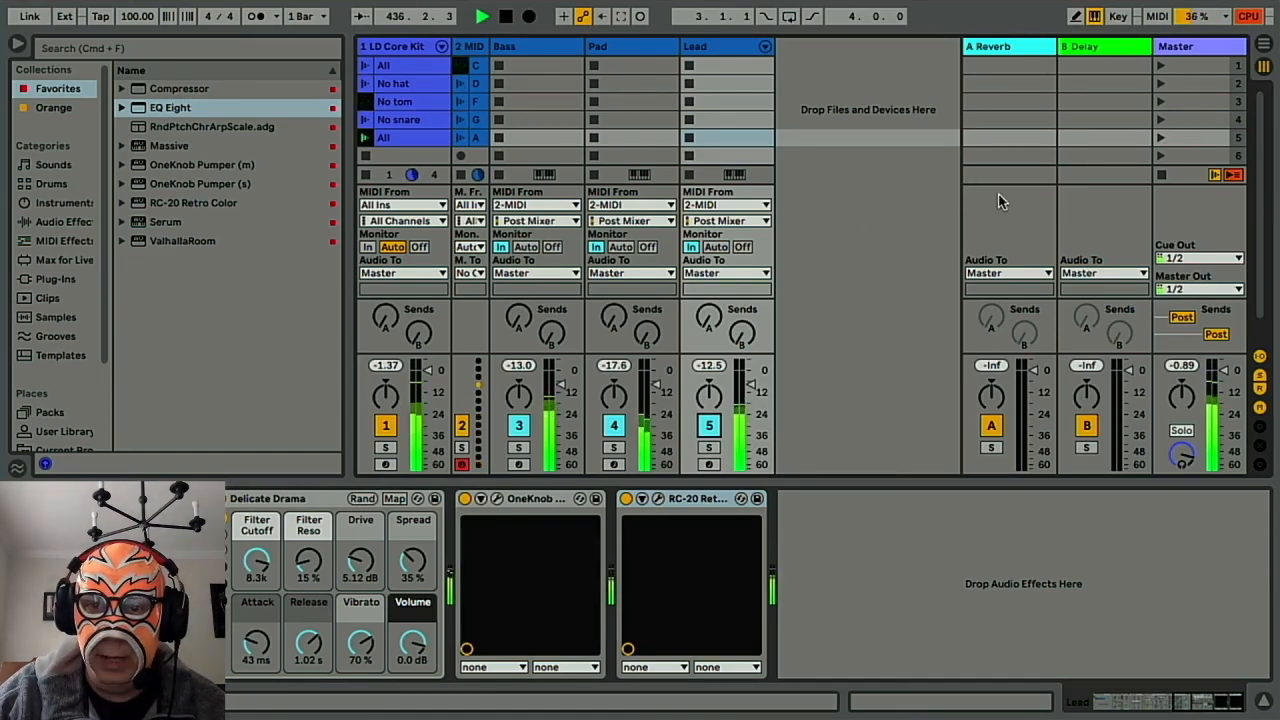
# Replace the stock Reverb on return track A with ValhallaRoom.
pyautogui.click(999, 53)
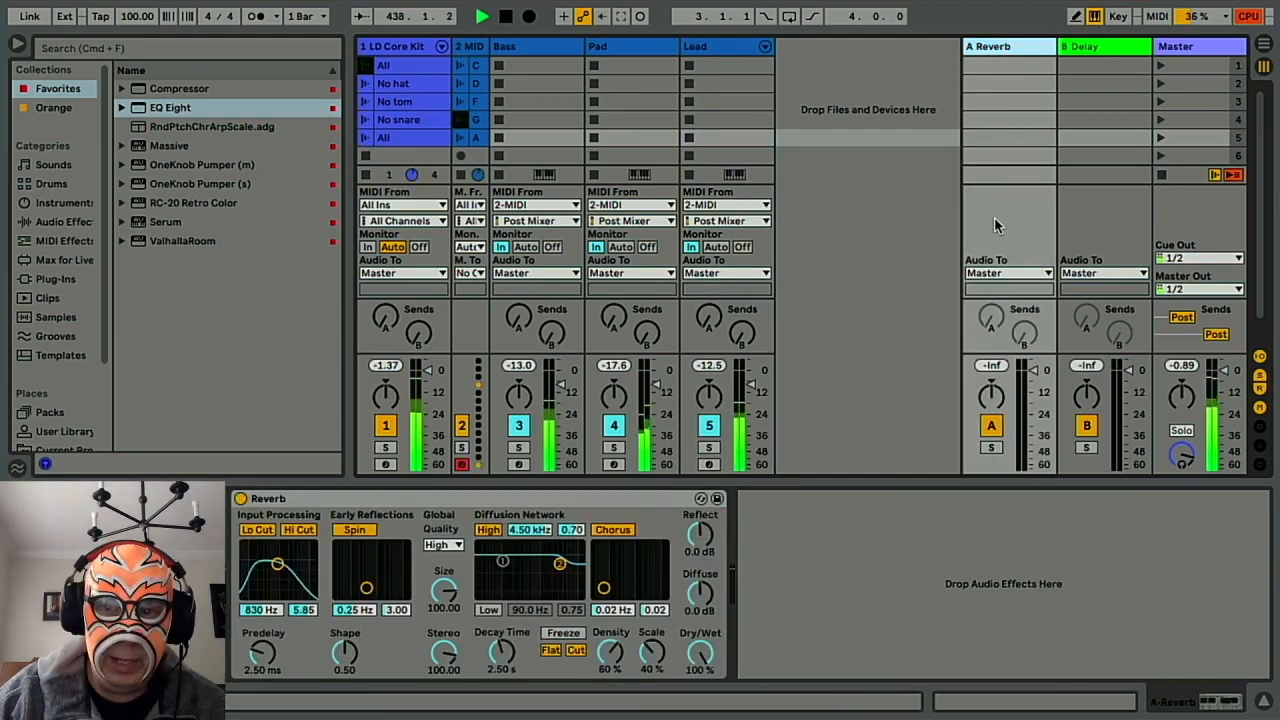
pyautogui.click(478, 500)
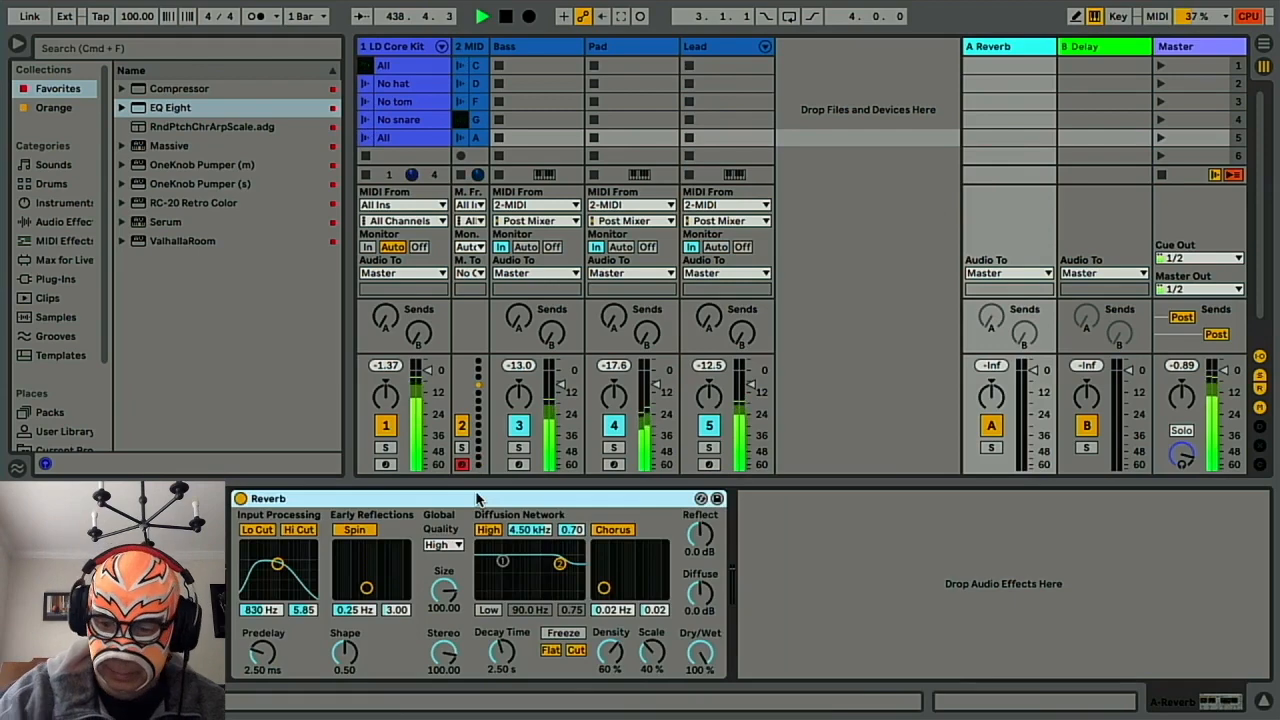
pyautogui.press('Delete')
pyautogui.moveTo(200, 241); pyautogui.dragTo(314, 623)
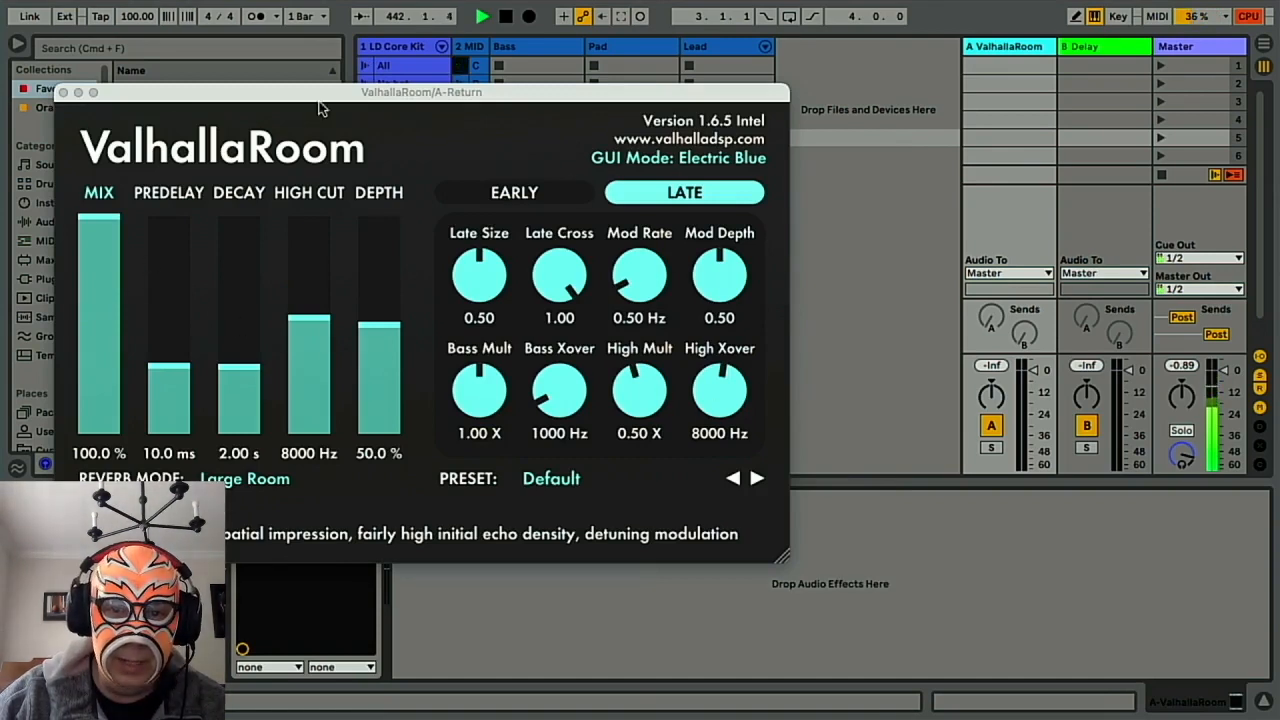
# Load the LV426Cathedral preset in ValhallaRoom and close the plug-in window.
pyautogui.click(597, 484)
pyautogui.moveTo(606, 367)
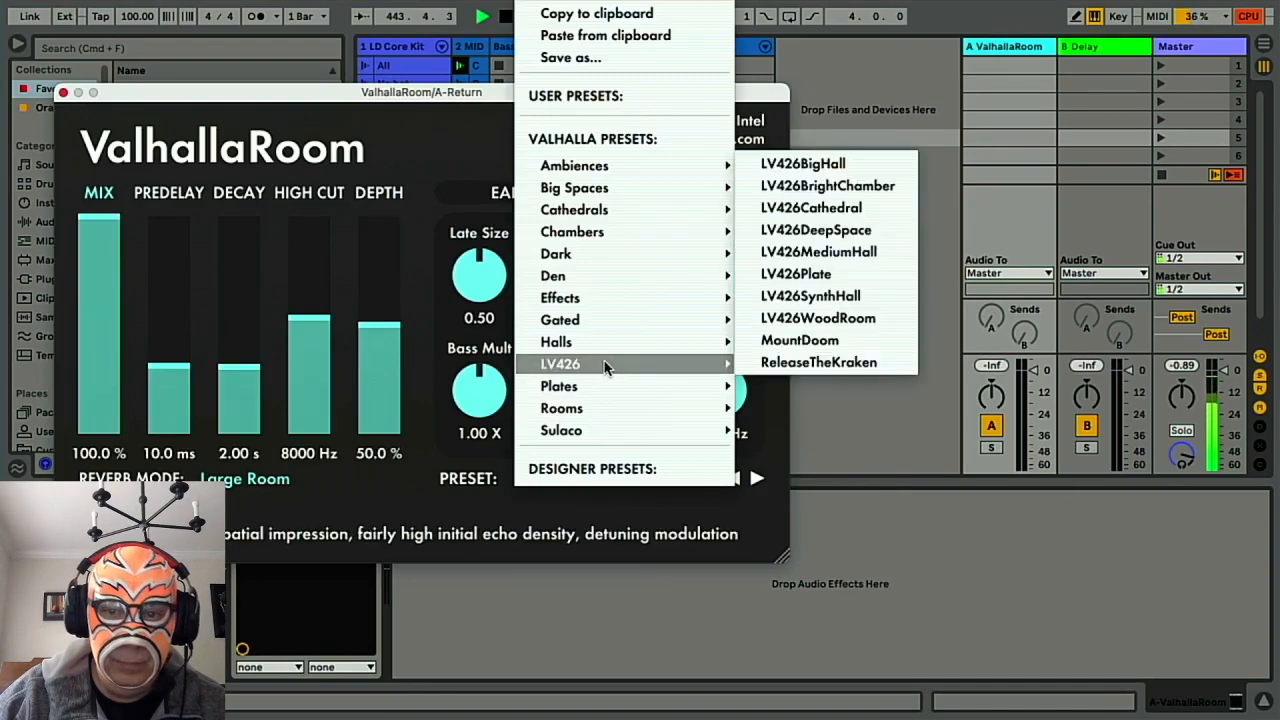
pyautogui.click(813, 207)
pyautogui.click(915, 301)
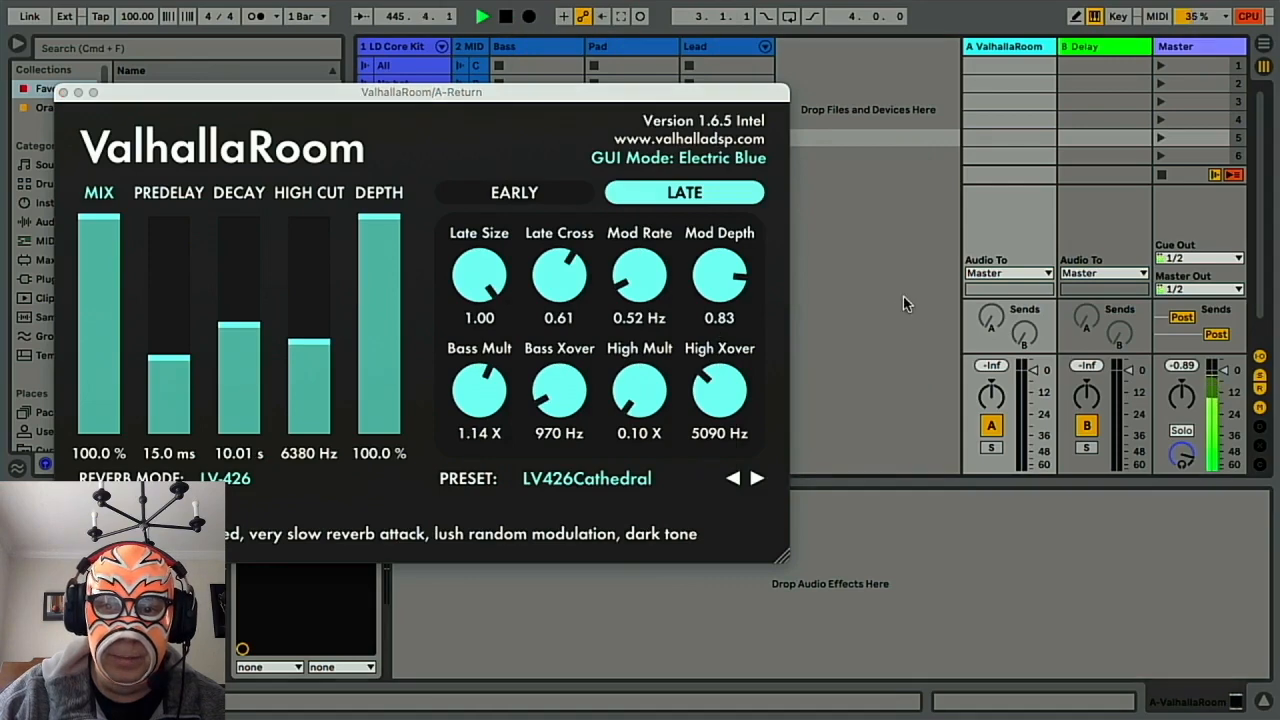
pyautogui.click(63, 92)
# Raise the Pad and Lead sends to the A reverb and B delay returns, with lower amounts on the Lead.
pyautogui.moveTo(385, 323); pyautogui.dragTo(385, 316)
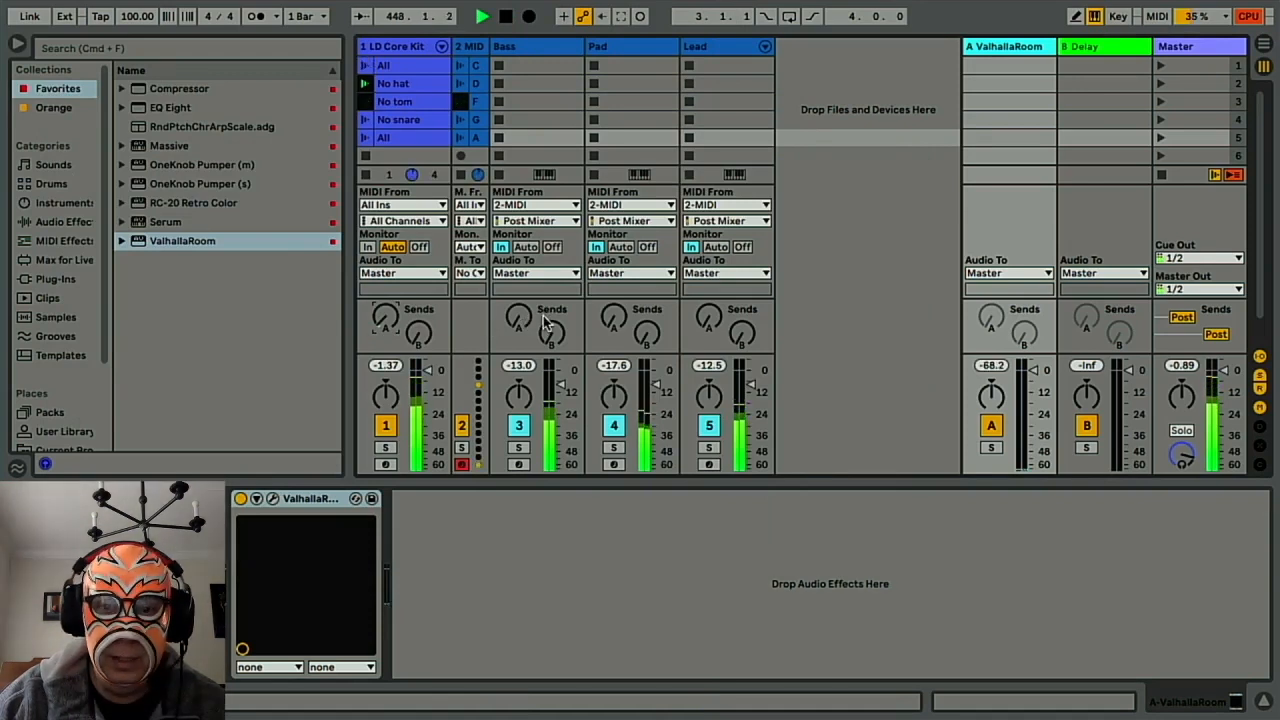
pyautogui.moveTo(617, 328); pyautogui.dragTo(617, 320)
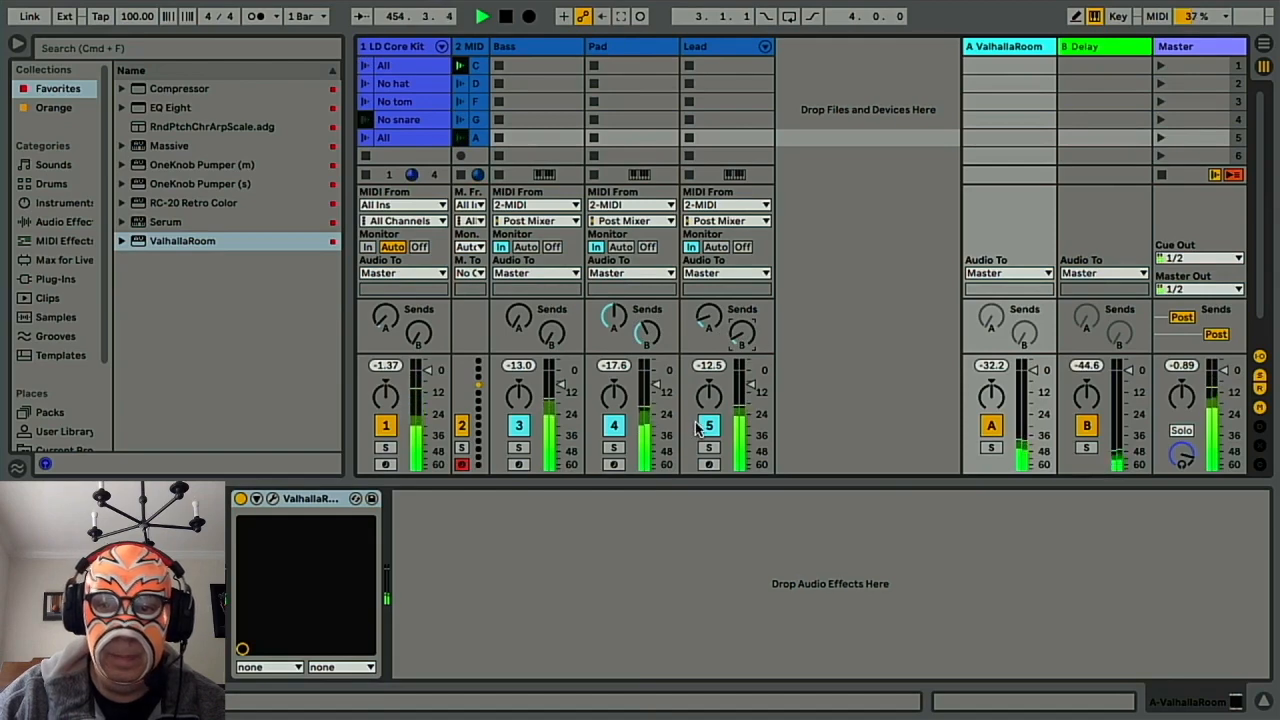
# Pull the LD Core Kit, Bass, Pad and Lead faders fully down, and rebalance them with Bass at -15, Pad at -10 and Lead at -11 dB.
pyautogui.click(393, 53)
pyautogui.keyDown('shift'); pyautogui.click(726, 50); pyautogui.keyUp('shift')
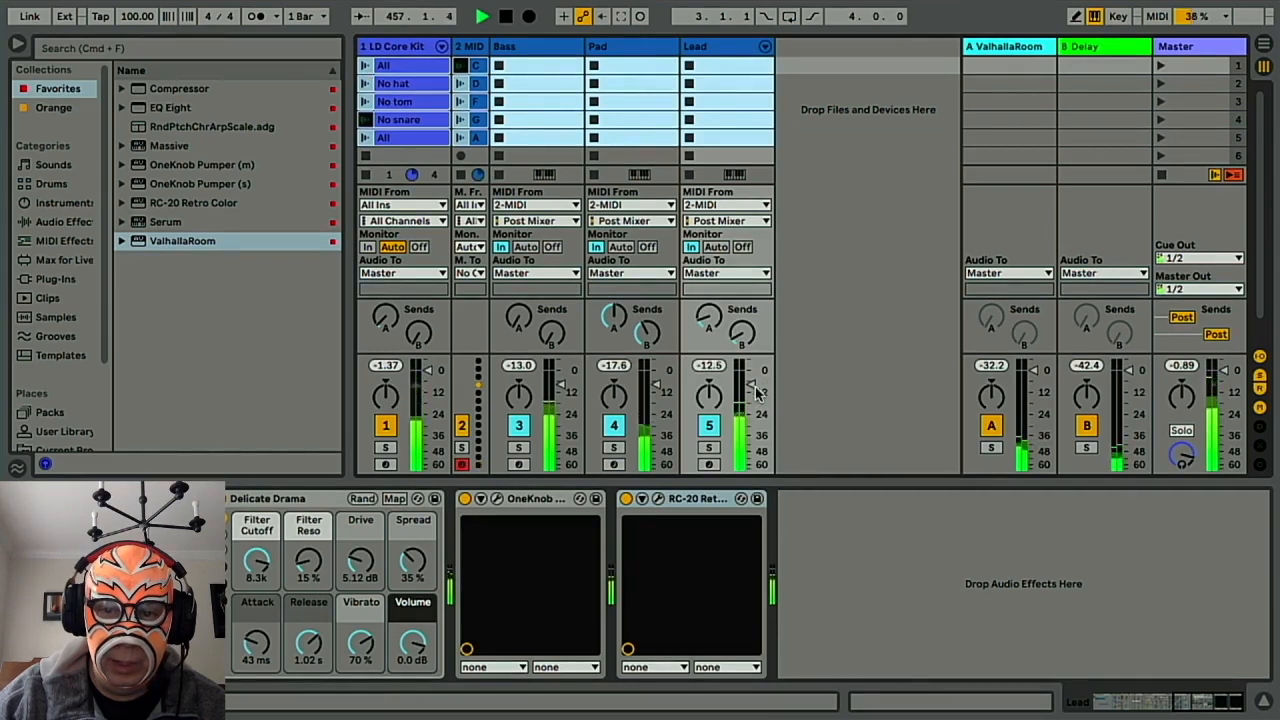
pyautogui.moveTo(752, 385); pyautogui.dragTo(752, 411)
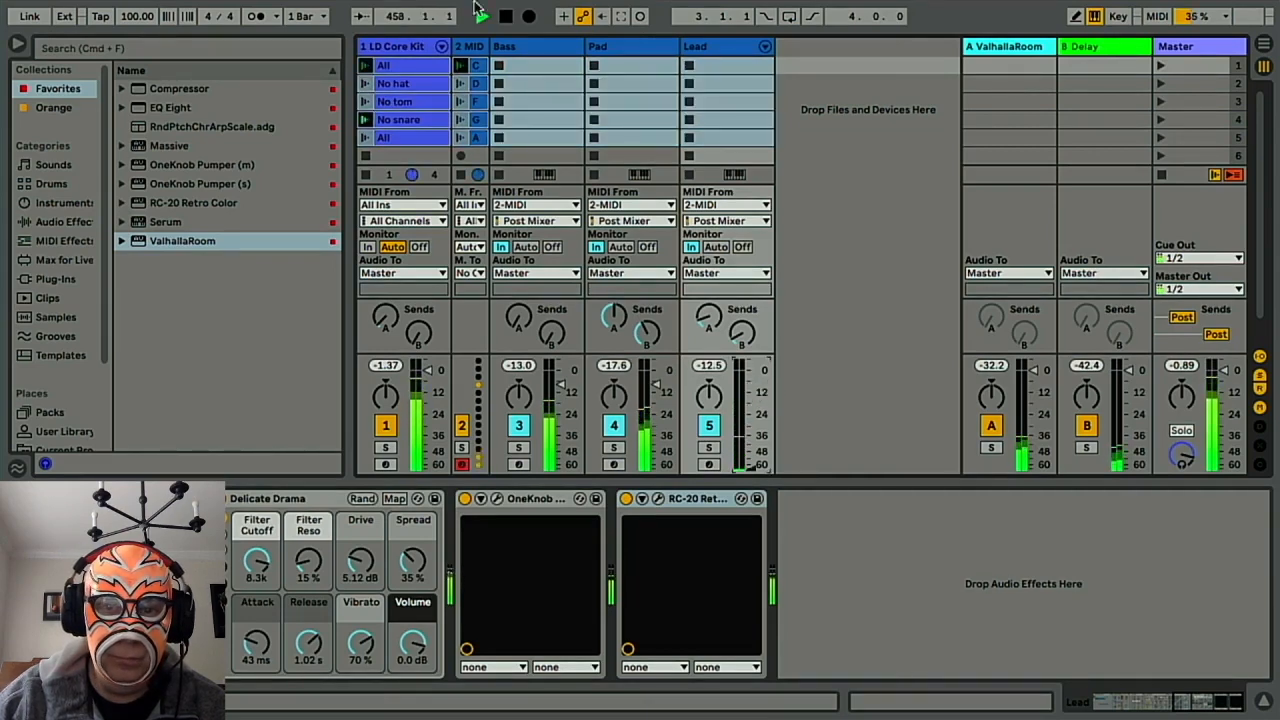
pyautogui.click(391, 52)
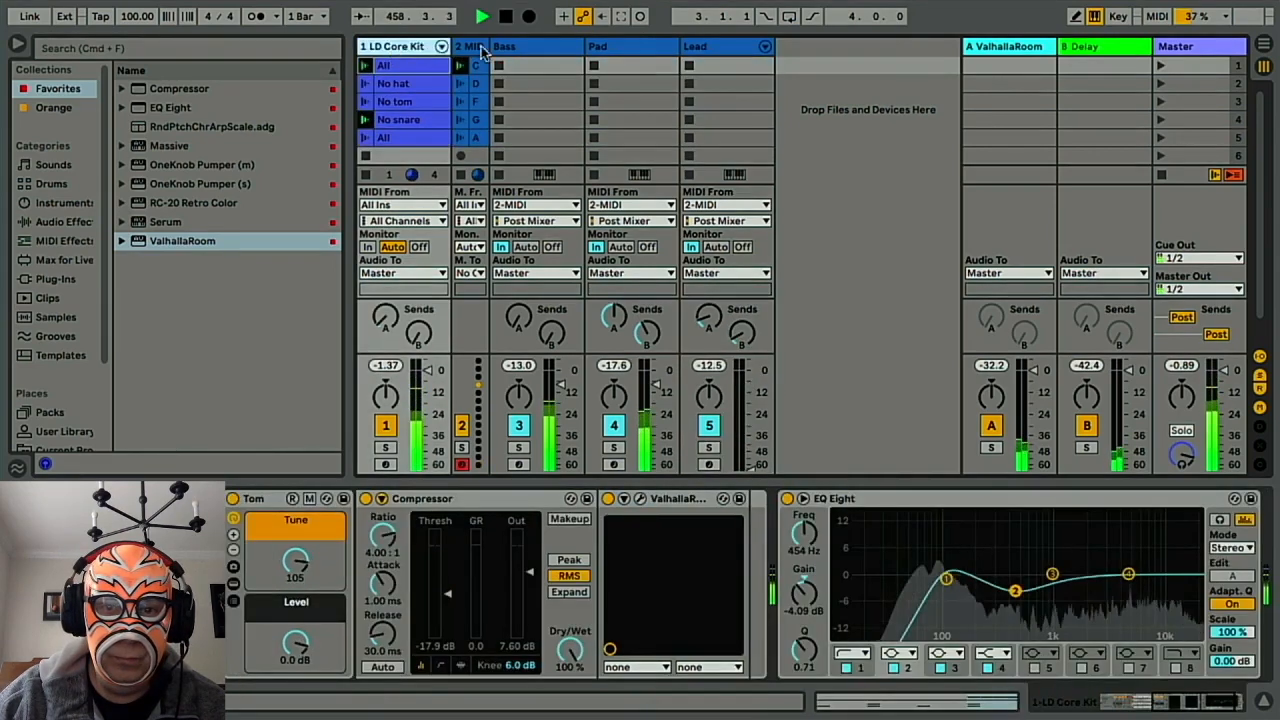
pyautogui.keyDown('shift'); pyautogui.click(723, 50); pyautogui.keyUp('shift')
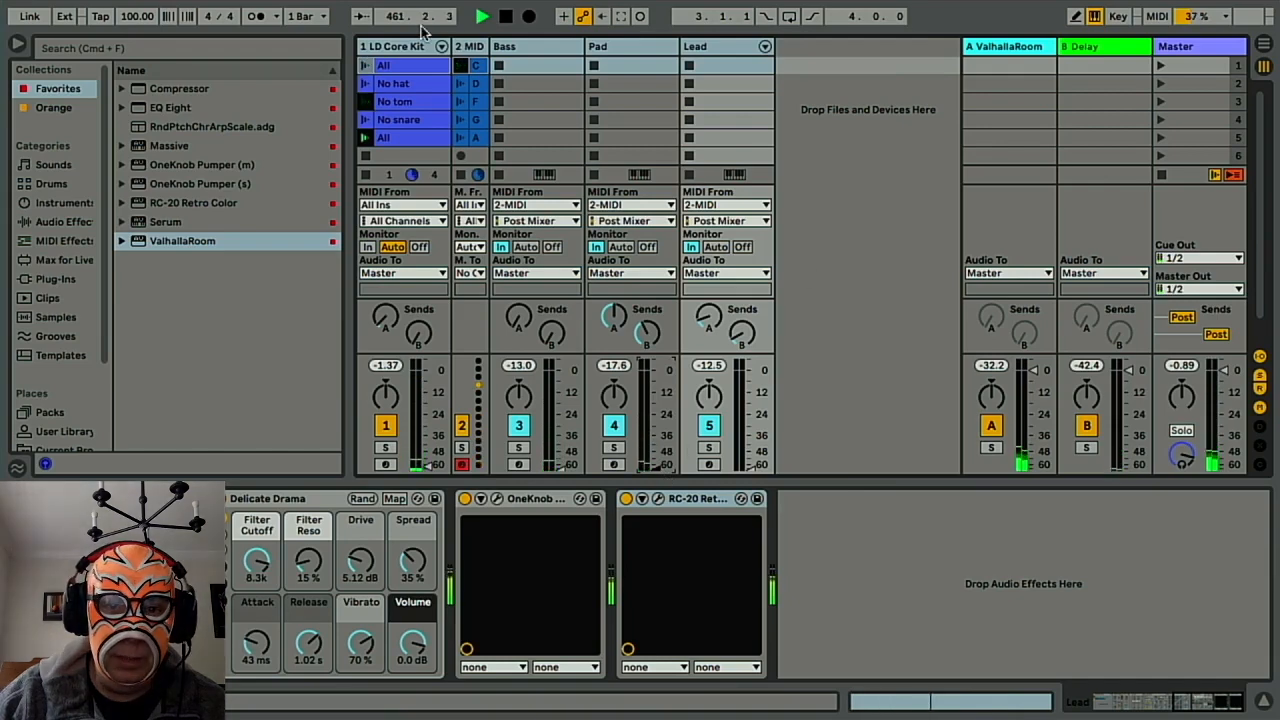
pyautogui.click(403, 52)
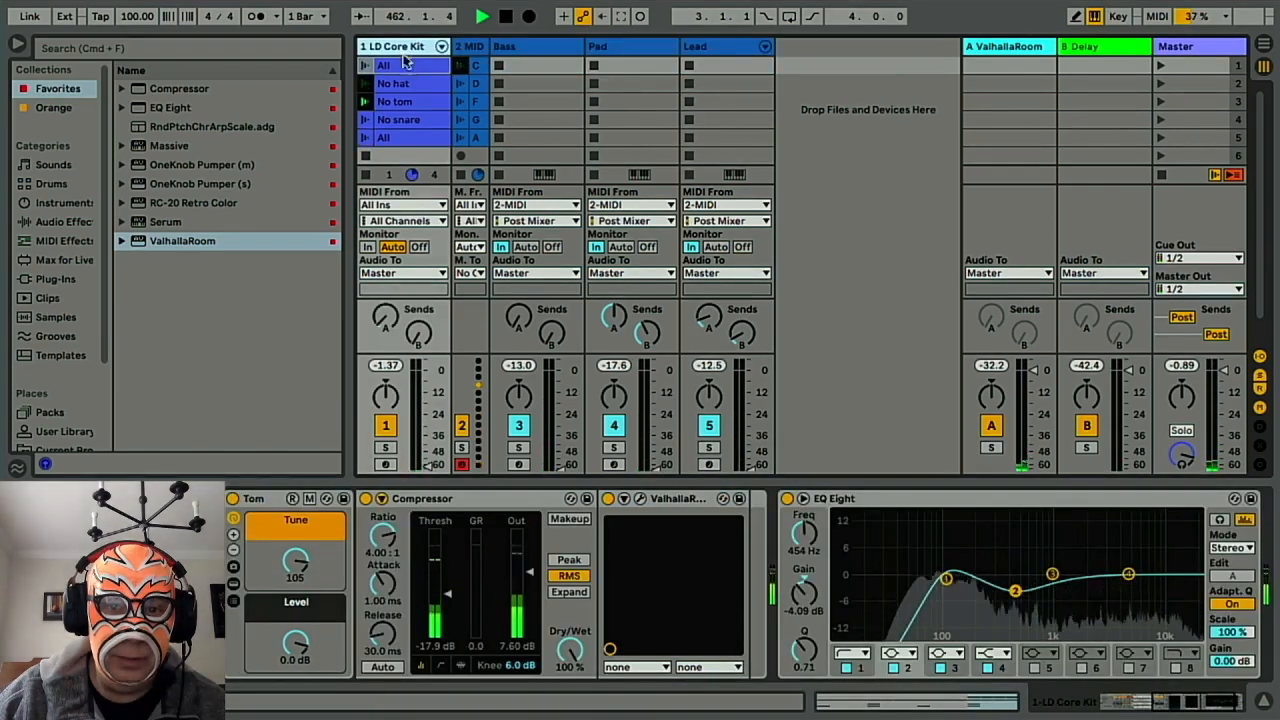
pyautogui.click(410, 157)
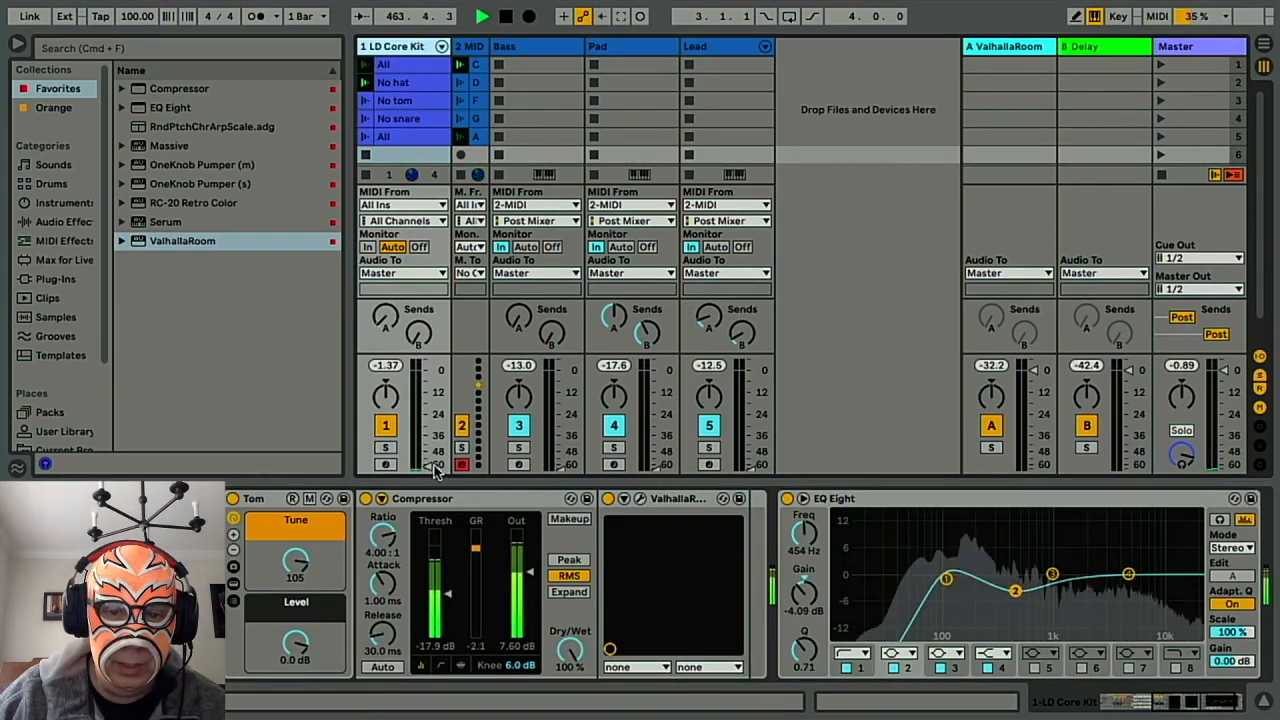
pyautogui.moveTo(430, 467); pyautogui.dragTo(430, 392)
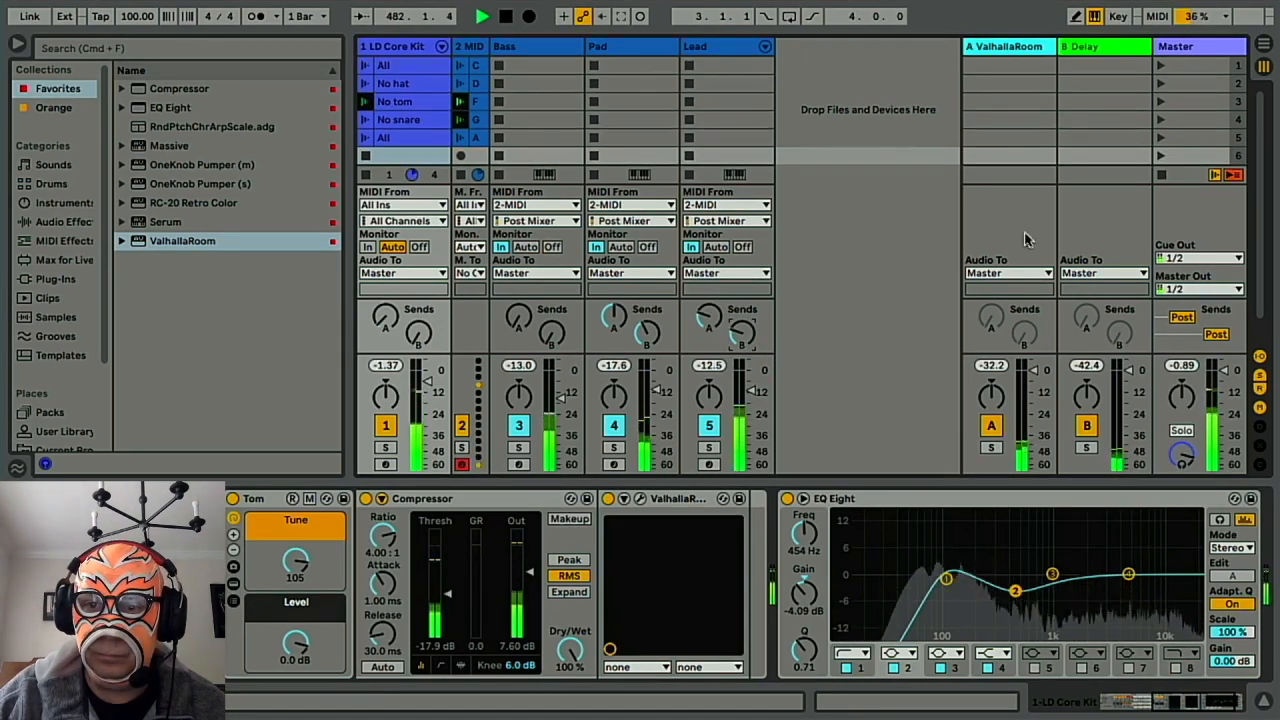
# Insert EQ Eight on the Master track and swap it for RC-20 Retro Color.
pyautogui.click(1180, 50)
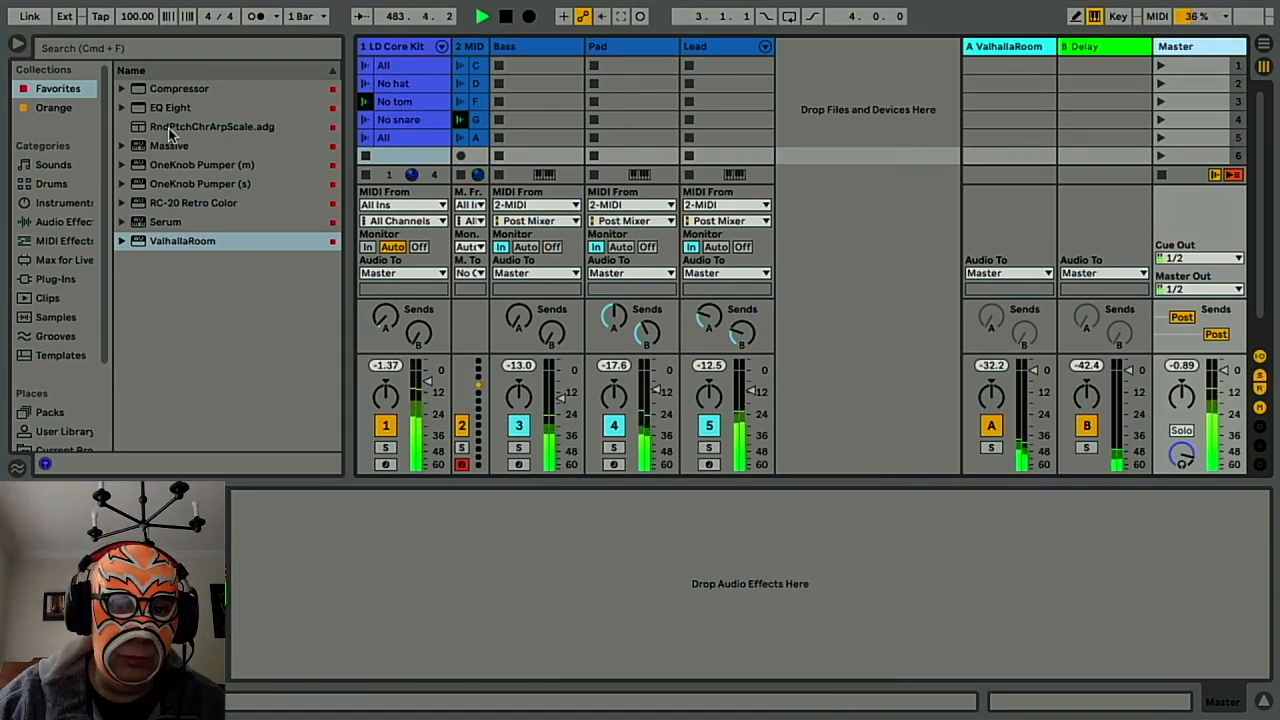
pyautogui.moveTo(177, 107); pyautogui.dragTo(320, 620)
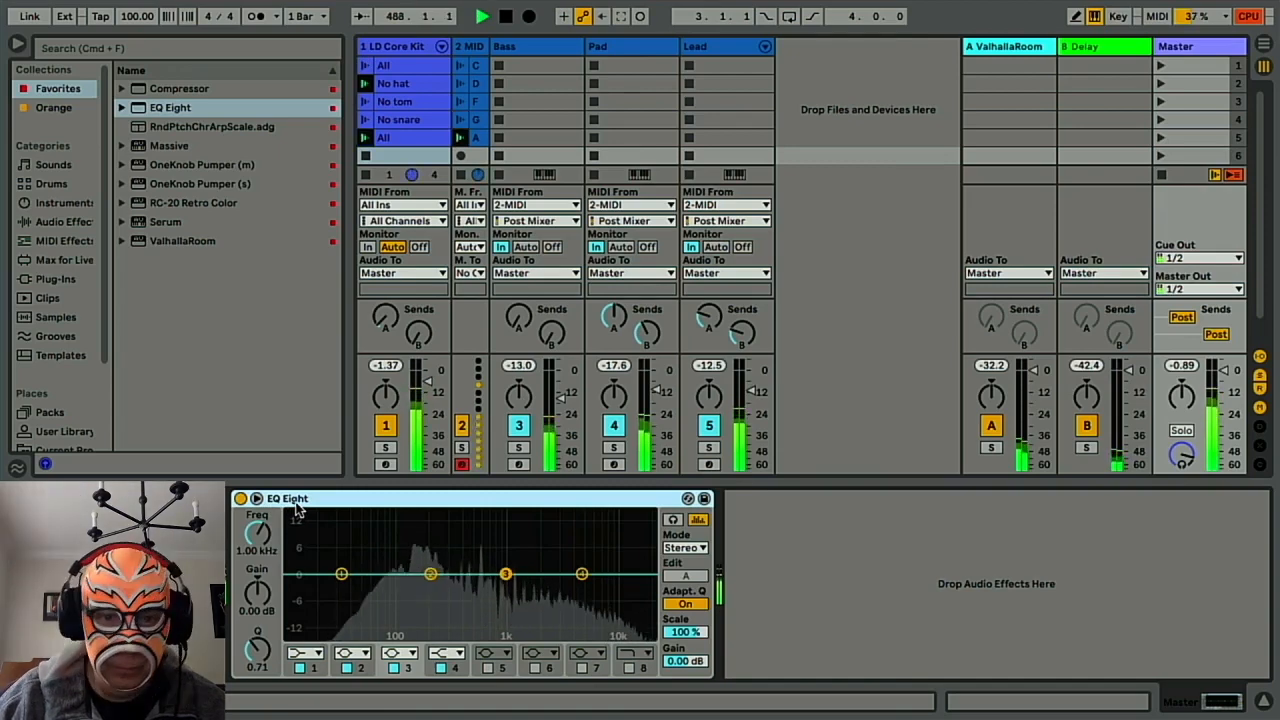
pyautogui.press('Delete')
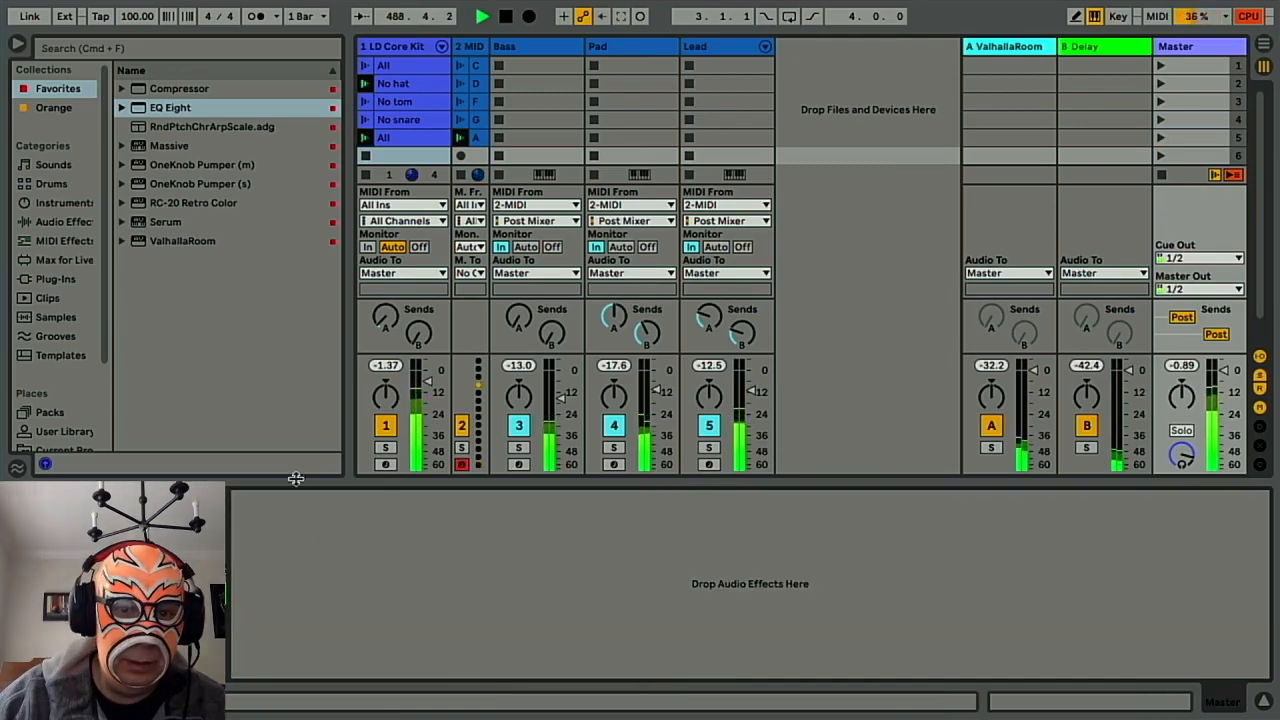
pyautogui.click(213, 207)
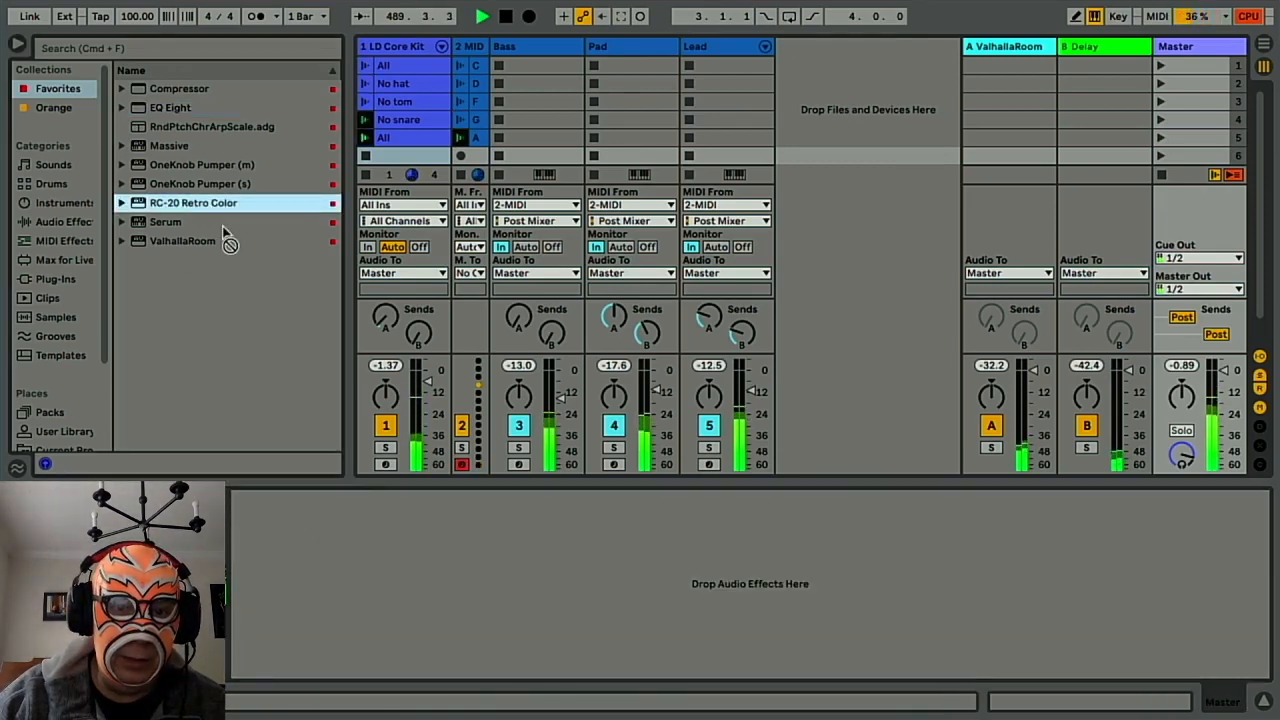
pyautogui.moveTo(285, 500); pyautogui.dragTo(306, 551)
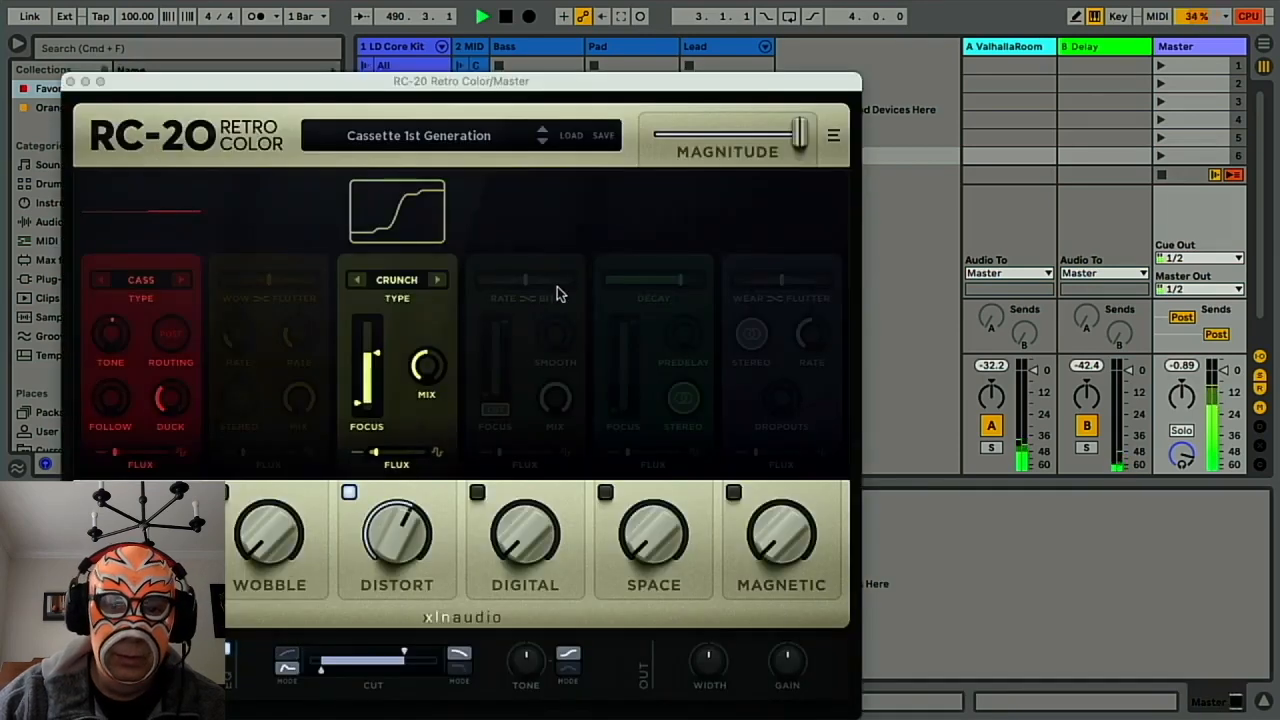
# Load the Vinyl 2 preset in the Master track's RC-20 Retro Color.
pyautogui.click(490, 142)
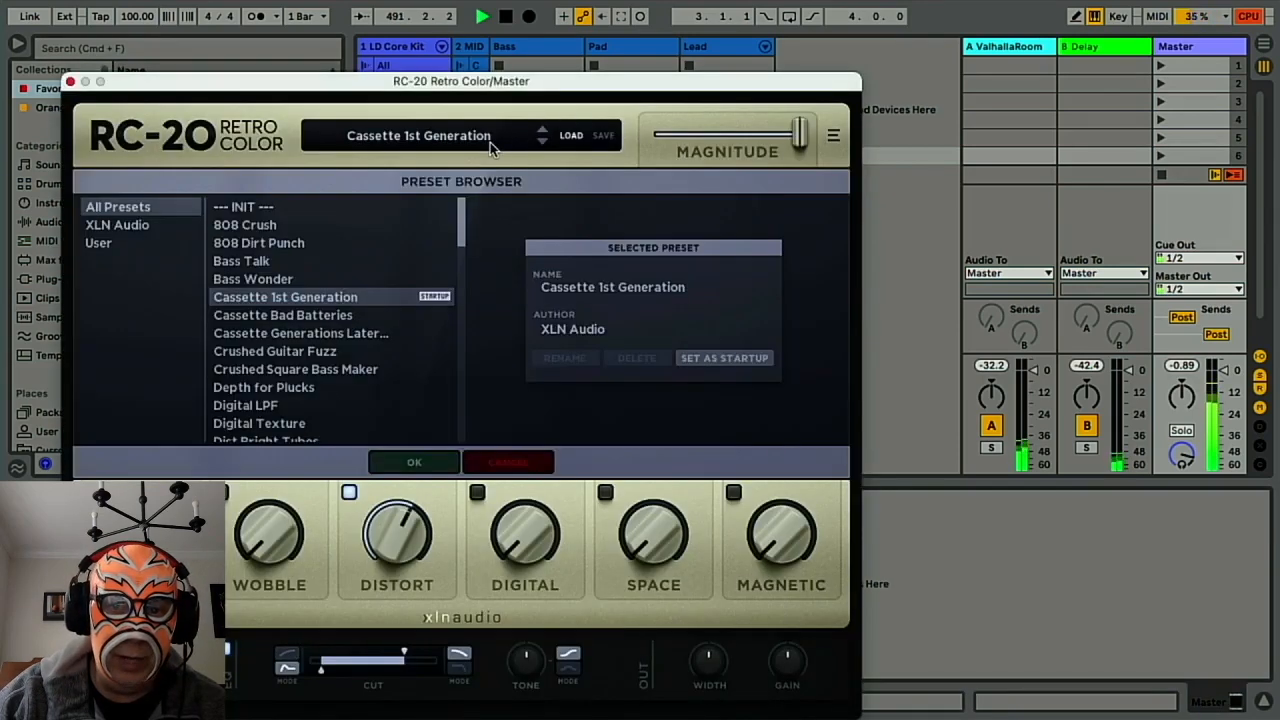
pyautogui.scroll(-2, 350, 320)
pyautogui.scroll(-12, 350, 320)
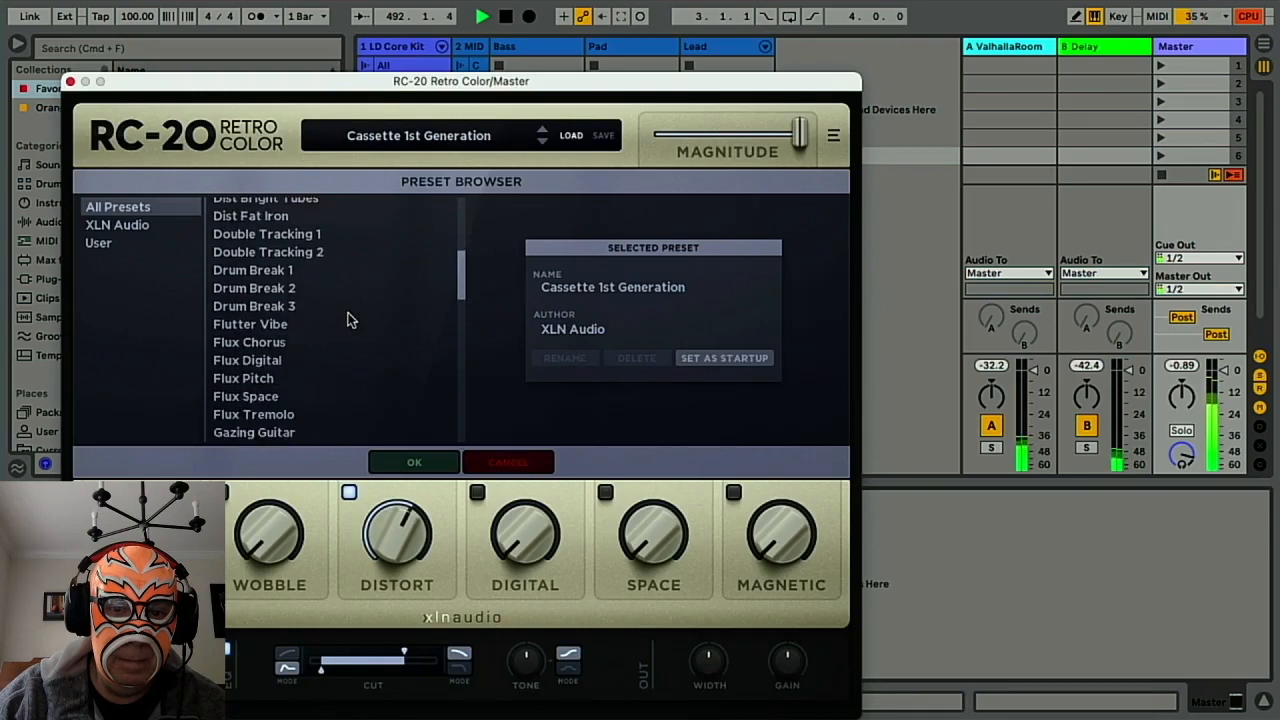
pyautogui.scroll(-14, 350, 320)
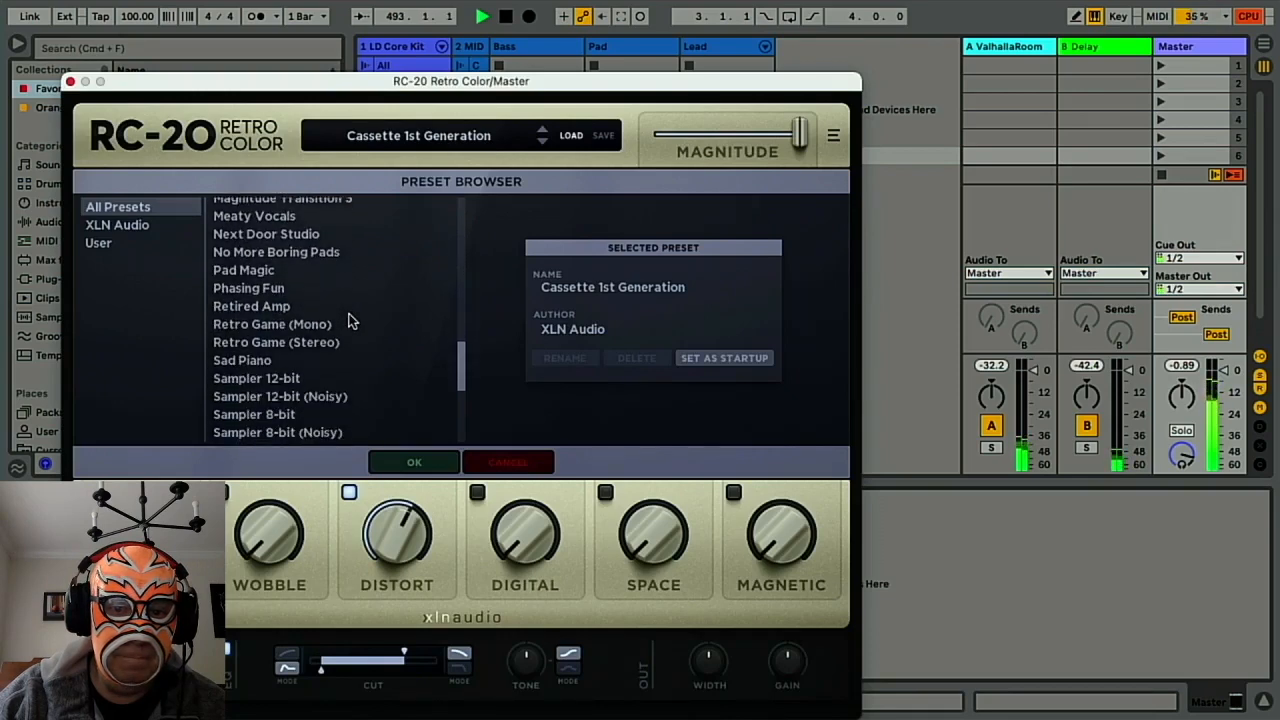
pyautogui.click(303, 379)
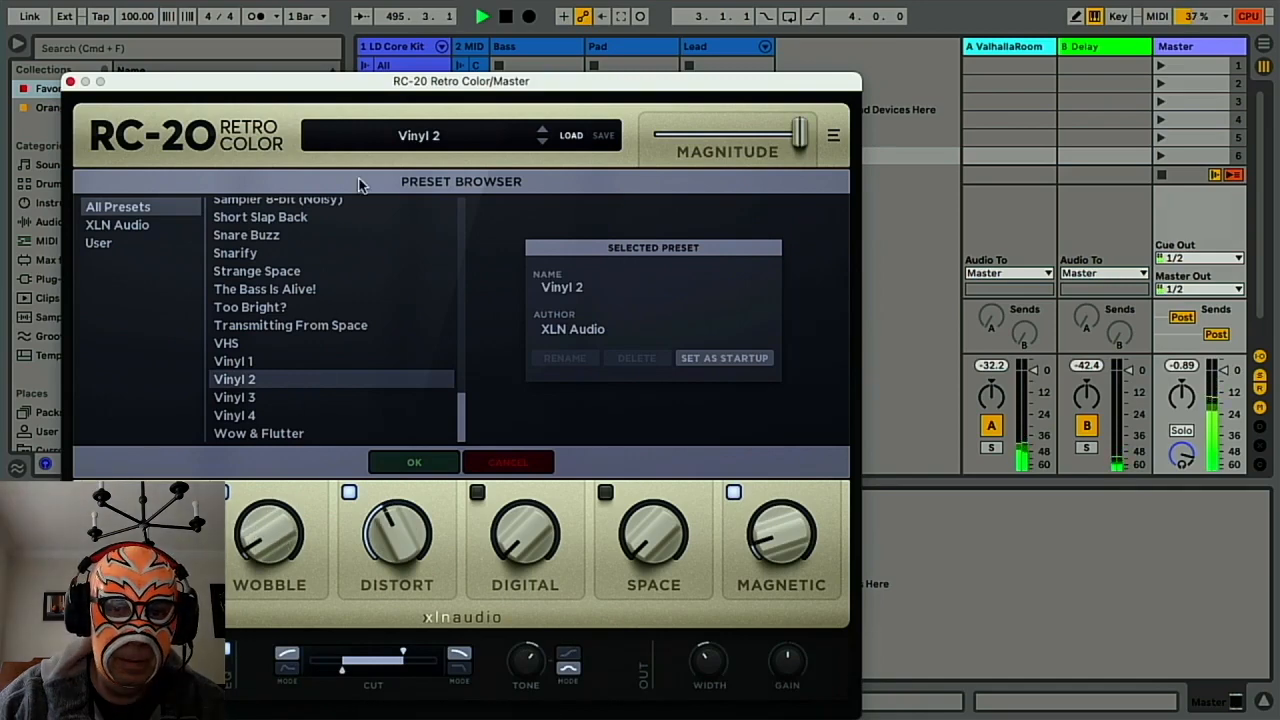
# Adjust the RC-20 preset with Noise fully down, slightly more Wobble and Magnetic, Space at 16%, and less Distort.
pyautogui.moveTo(425, 84); pyautogui.dragTo(605, 84)
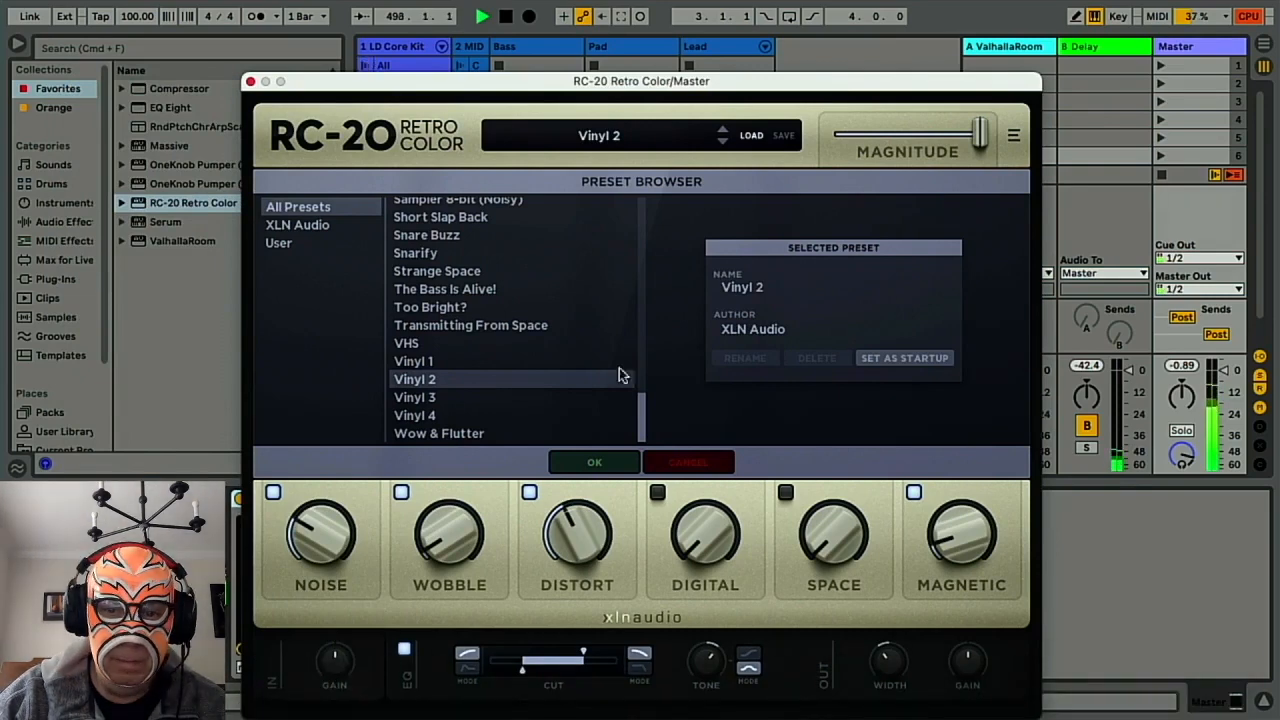
pyautogui.moveTo(285, 520); pyautogui.dragTo(318, 602)
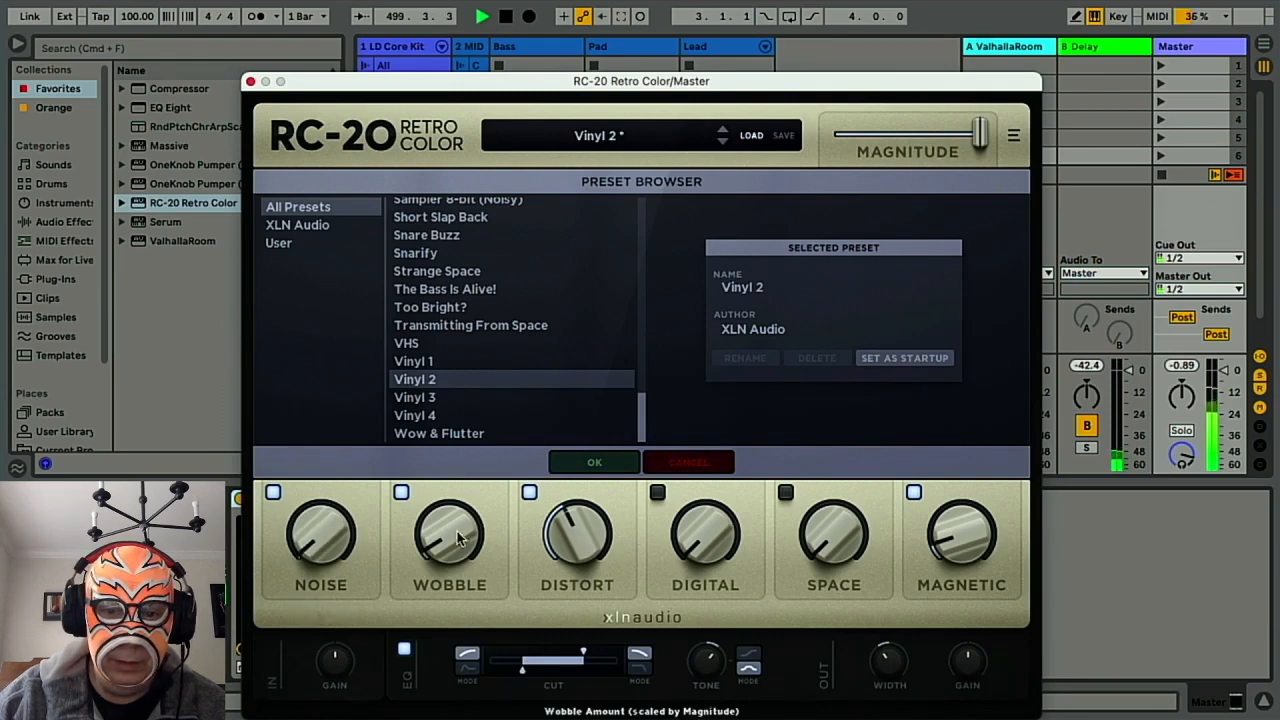
pyautogui.moveTo(446, 534); pyautogui.dragTo(447, 521)
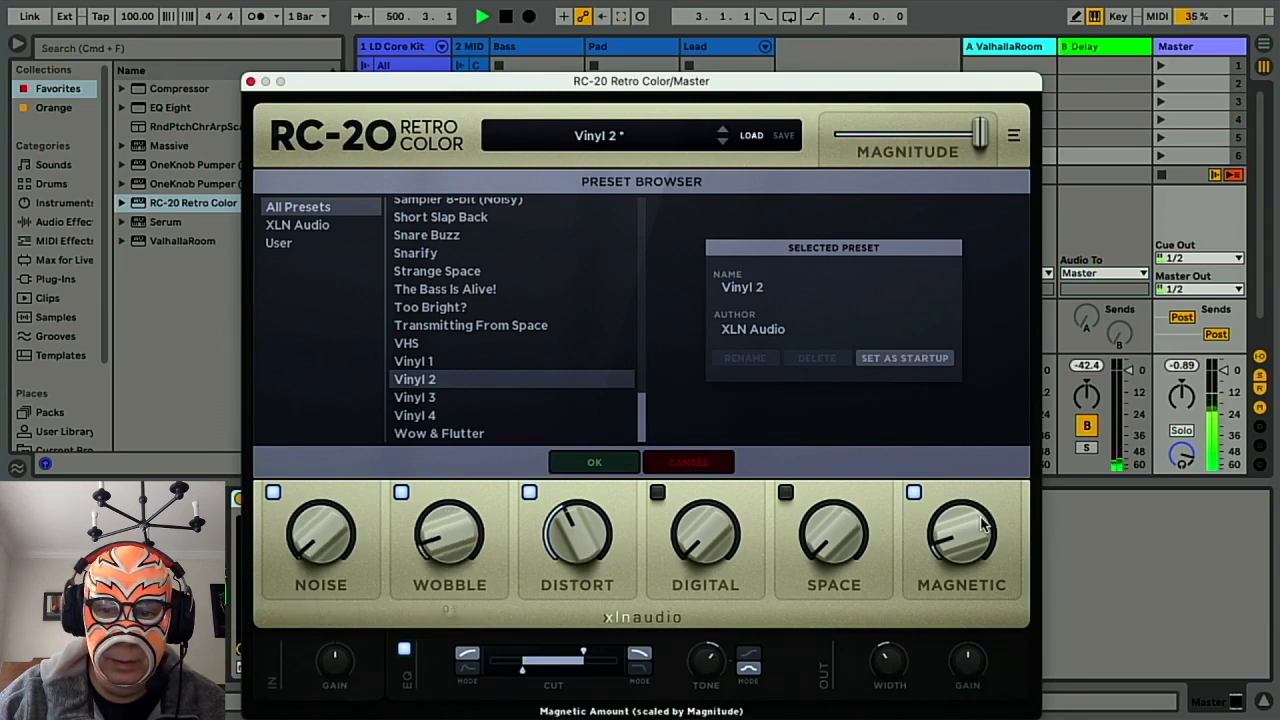
pyautogui.moveTo(840, 538); pyautogui.dragTo(831, 471)
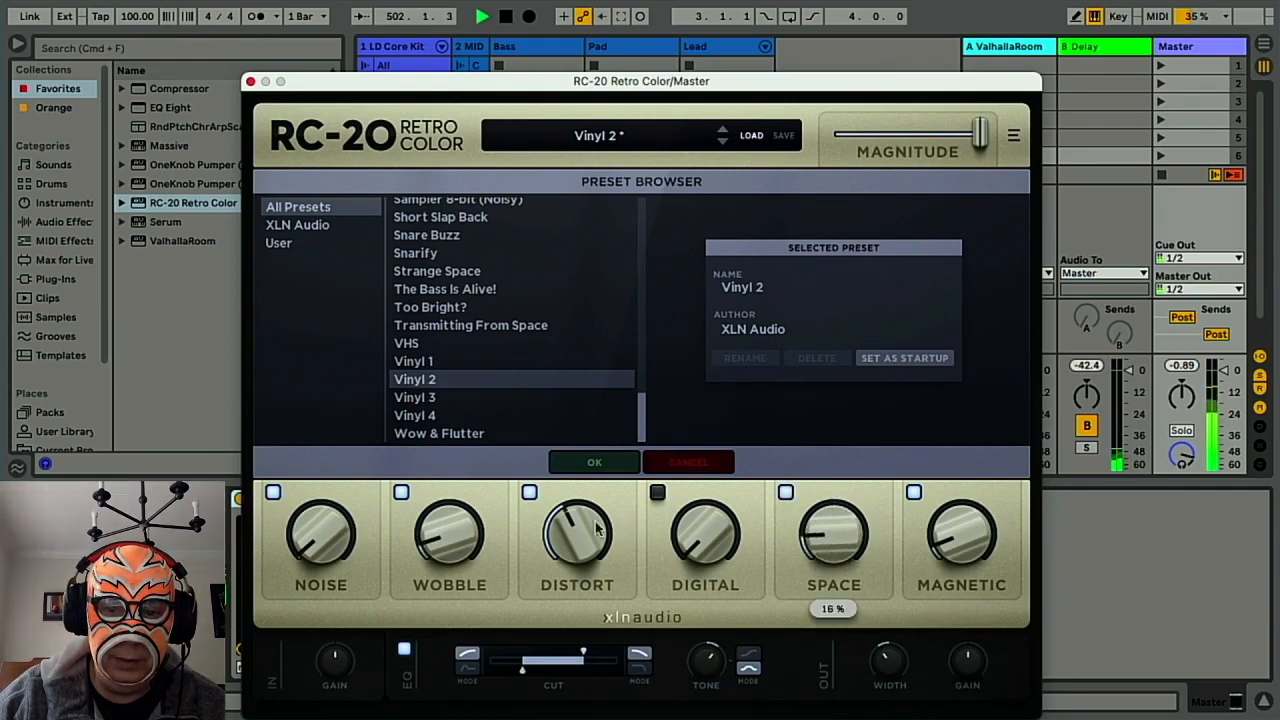
pyautogui.moveTo(570, 533); pyautogui.dragTo(564, 598)
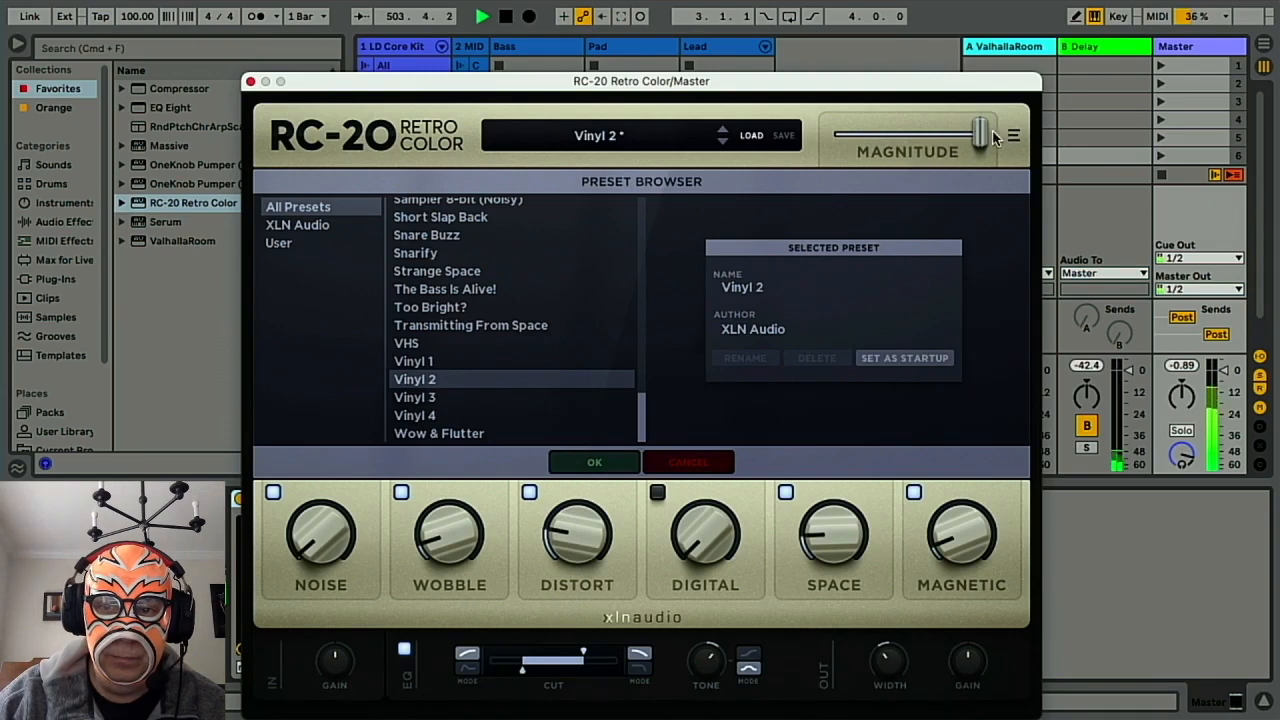
# Set RC-20's Magnitude to 49% and Noise to 6%, and close the plug-in window.
pyautogui.moveTo(978, 134); pyautogui.dragTo(915, 142)
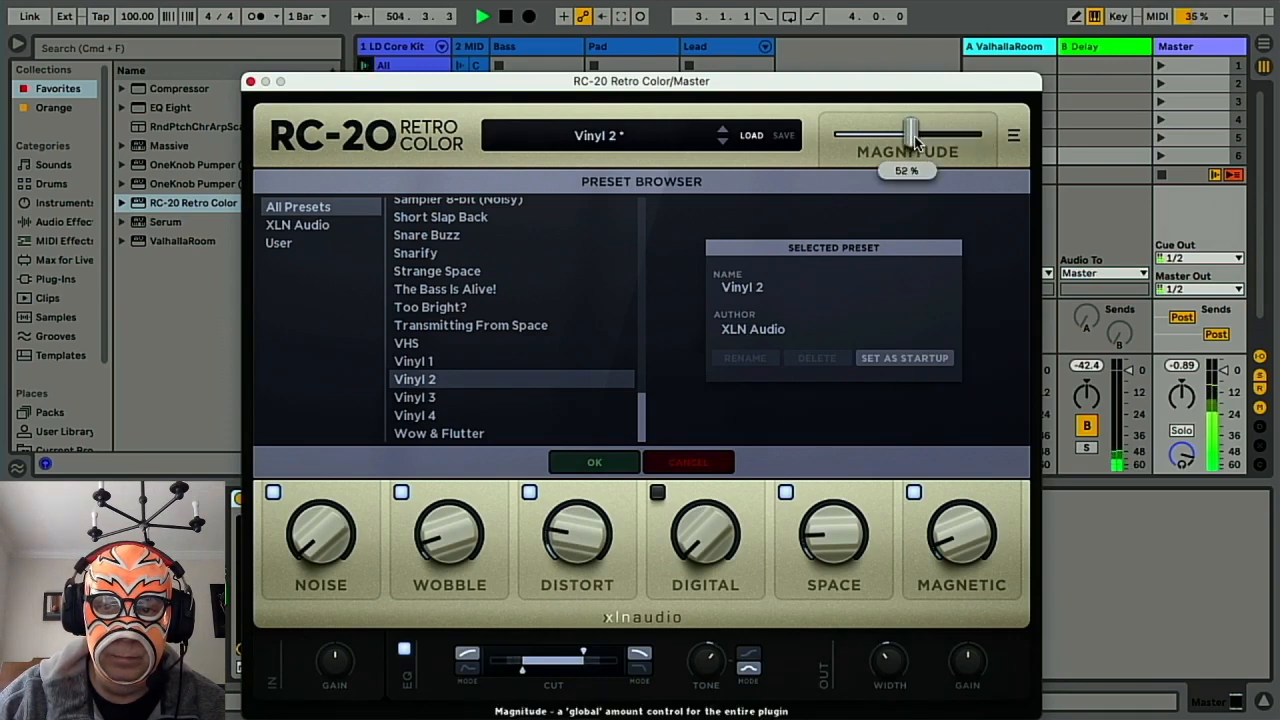
pyautogui.moveTo(915, 142); pyautogui.dragTo(910, 142)
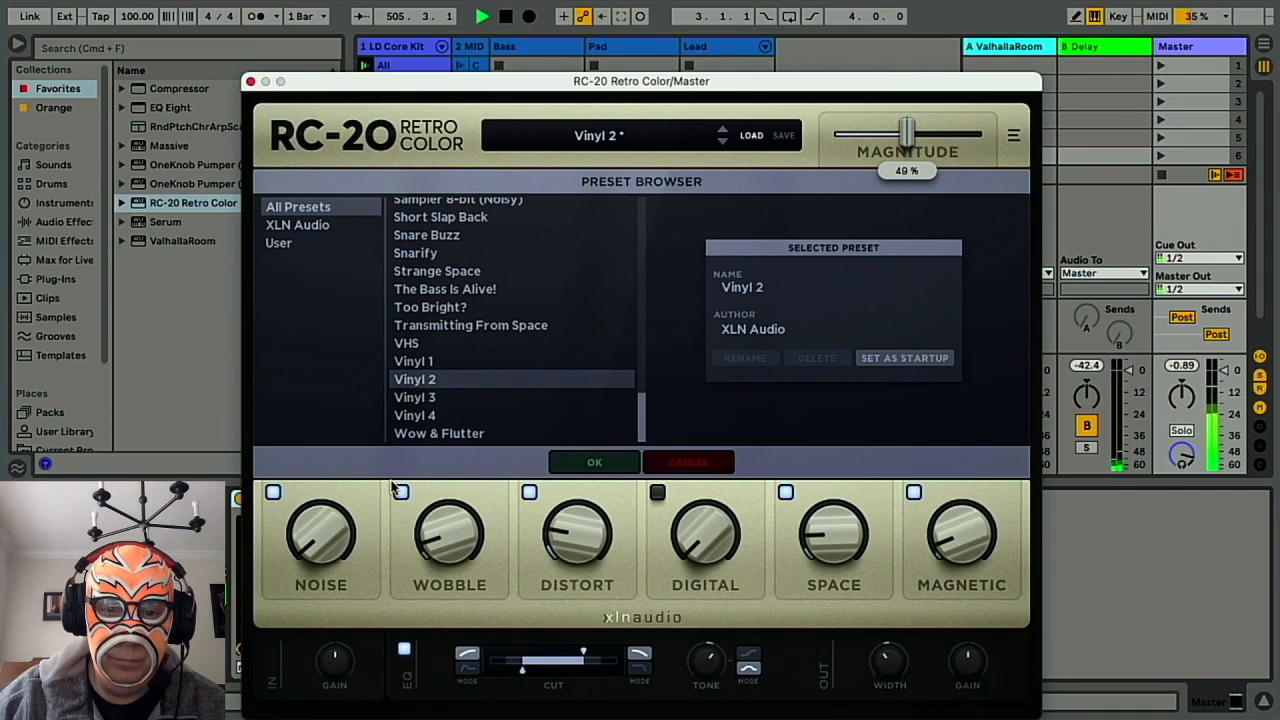
pyautogui.moveTo(333, 533); pyautogui.dragTo(331, 510)
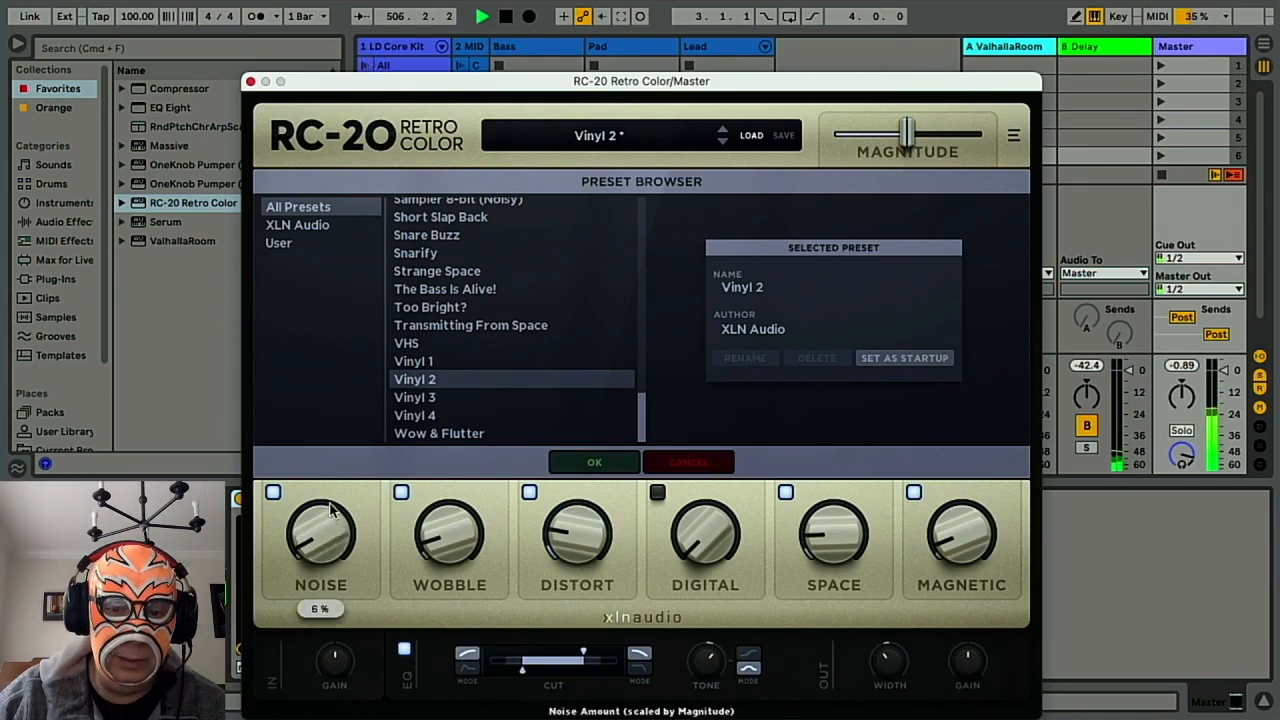
pyautogui.click(251, 82)
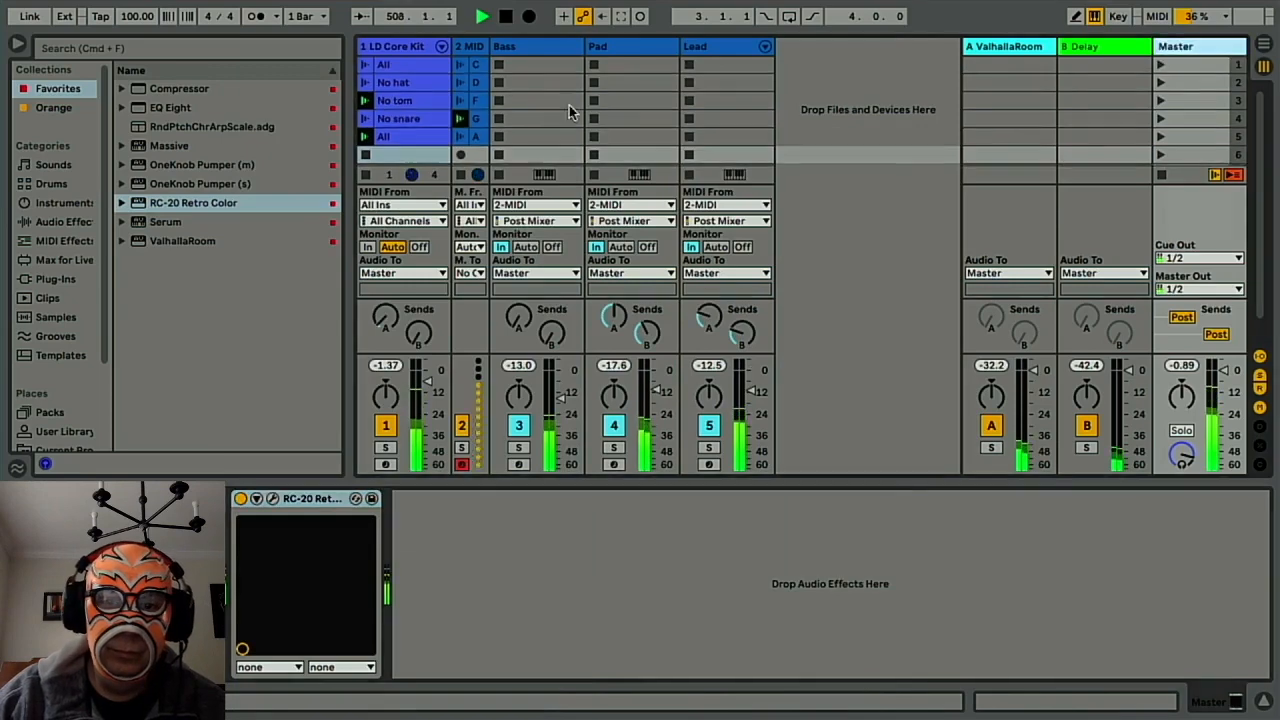
# Stop playback, switch to the Arrangement View, and move the loop start to bar 1 for a six-bar loop.
pyautogui.click(507, 17)
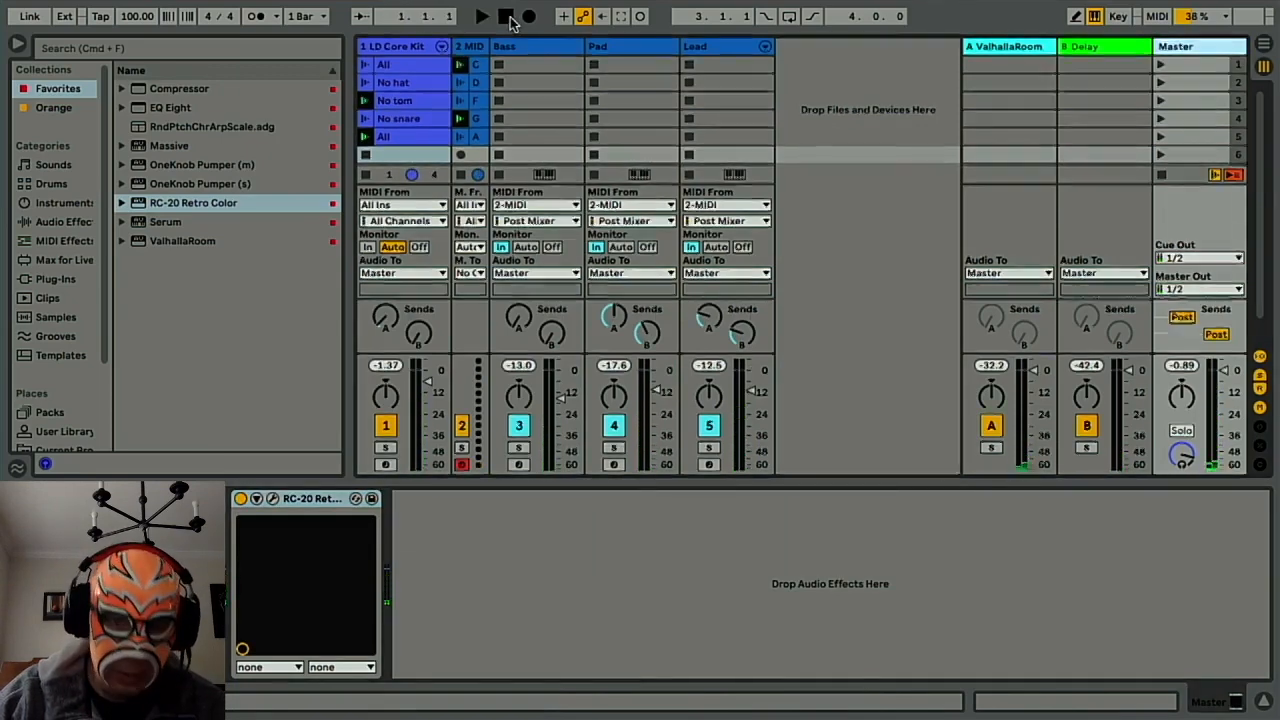
pyautogui.press('Tab')
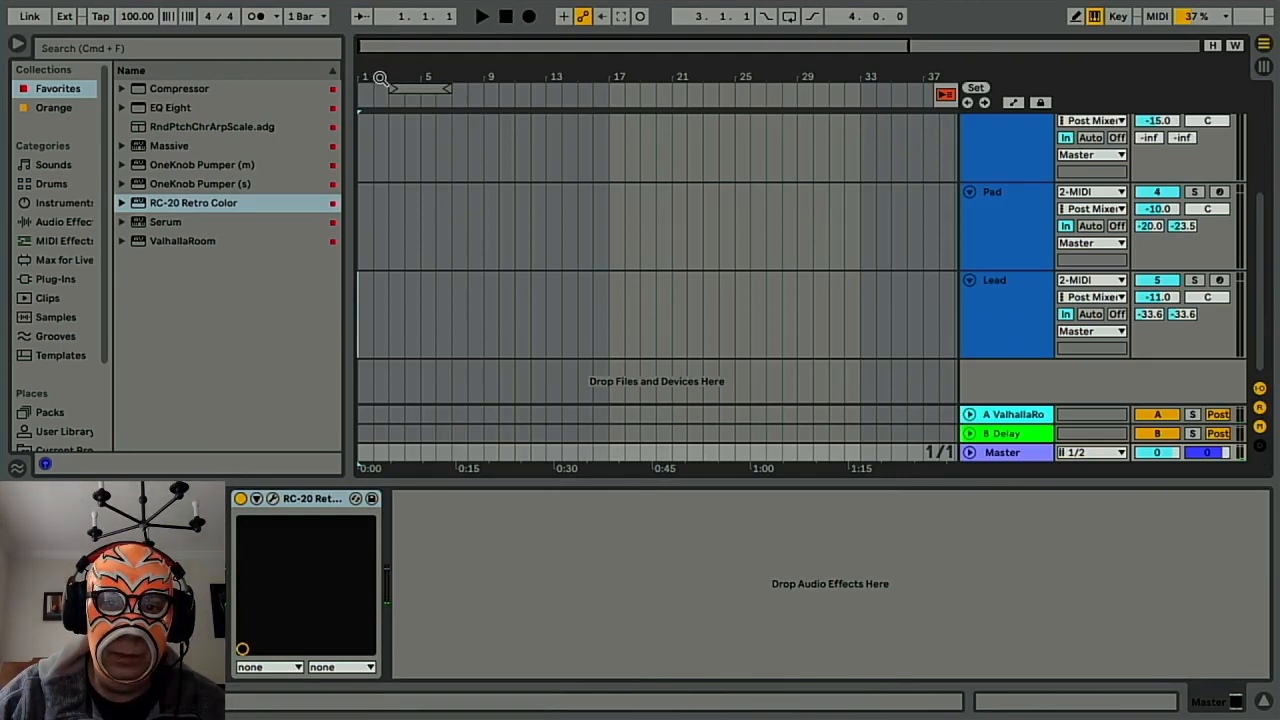
pyautogui.moveTo(392, 88); pyautogui.dragTo(362, 89)
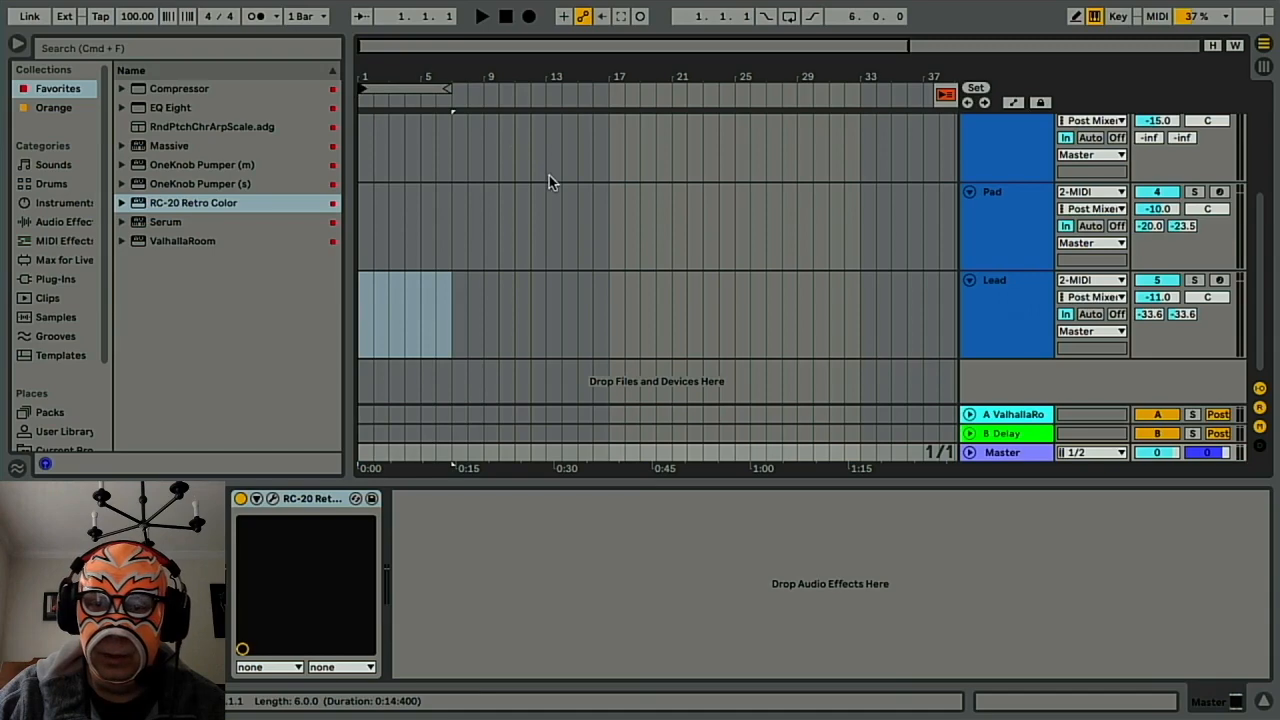
# Extend the Arrangement loop end to bar 26 for a 25-bar loop and return the playback position to bar 1.
pyautogui.scroll(5, 549, 175)
pyautogui.hscroll(5, 550, 175)
pyautogui.hscroll(1, 550, 182)
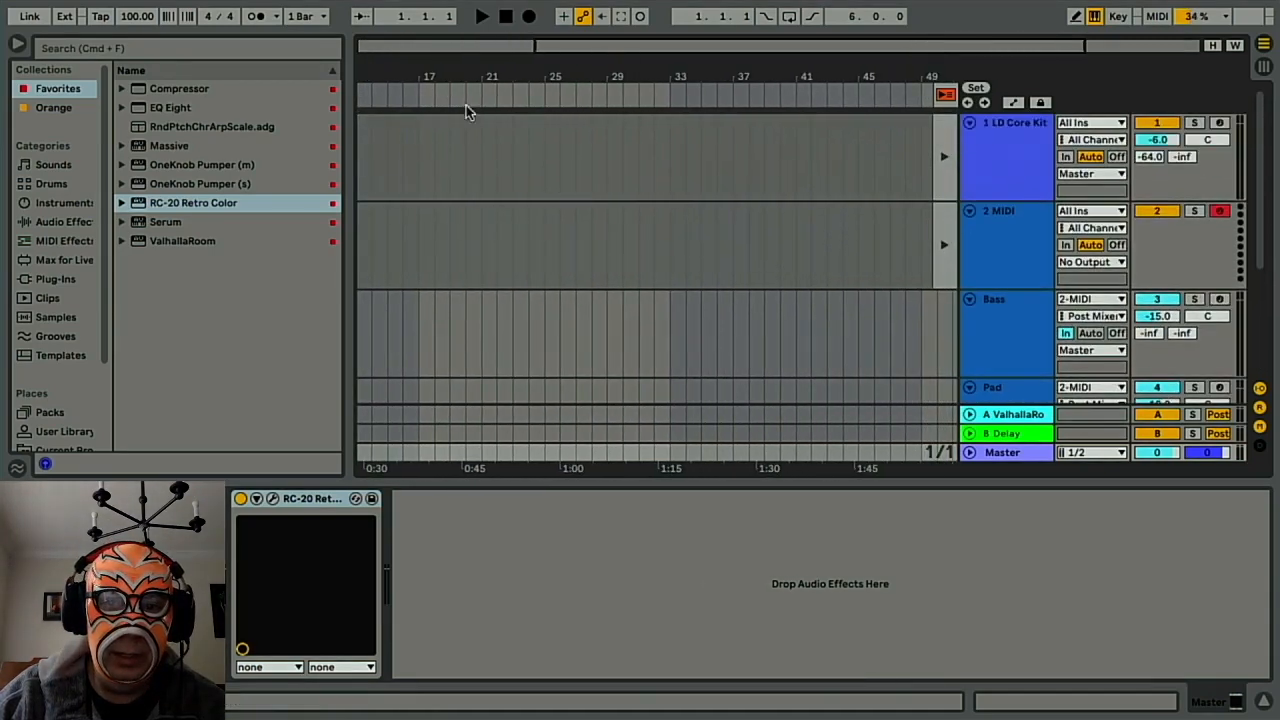
pyautogui.hscroll(-5, 546, 183)
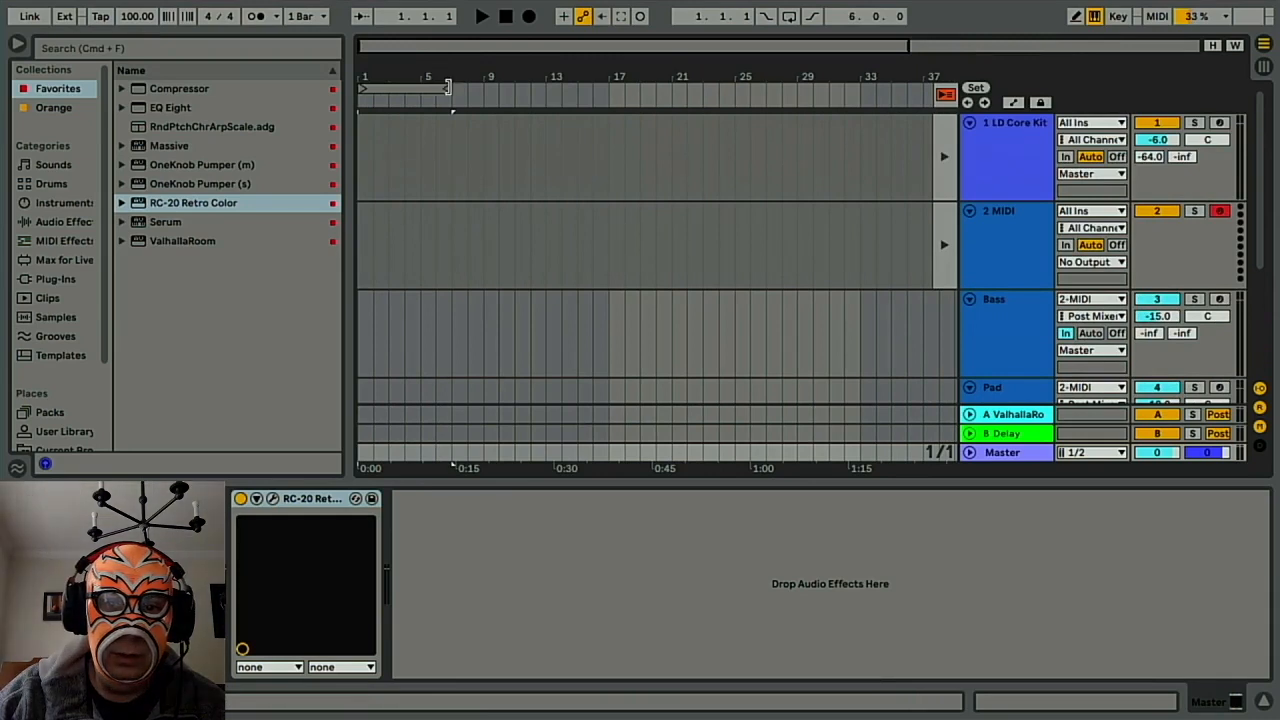
pyautogui.moveTo(451, 89); pyautogui.dragTo(742, 92)
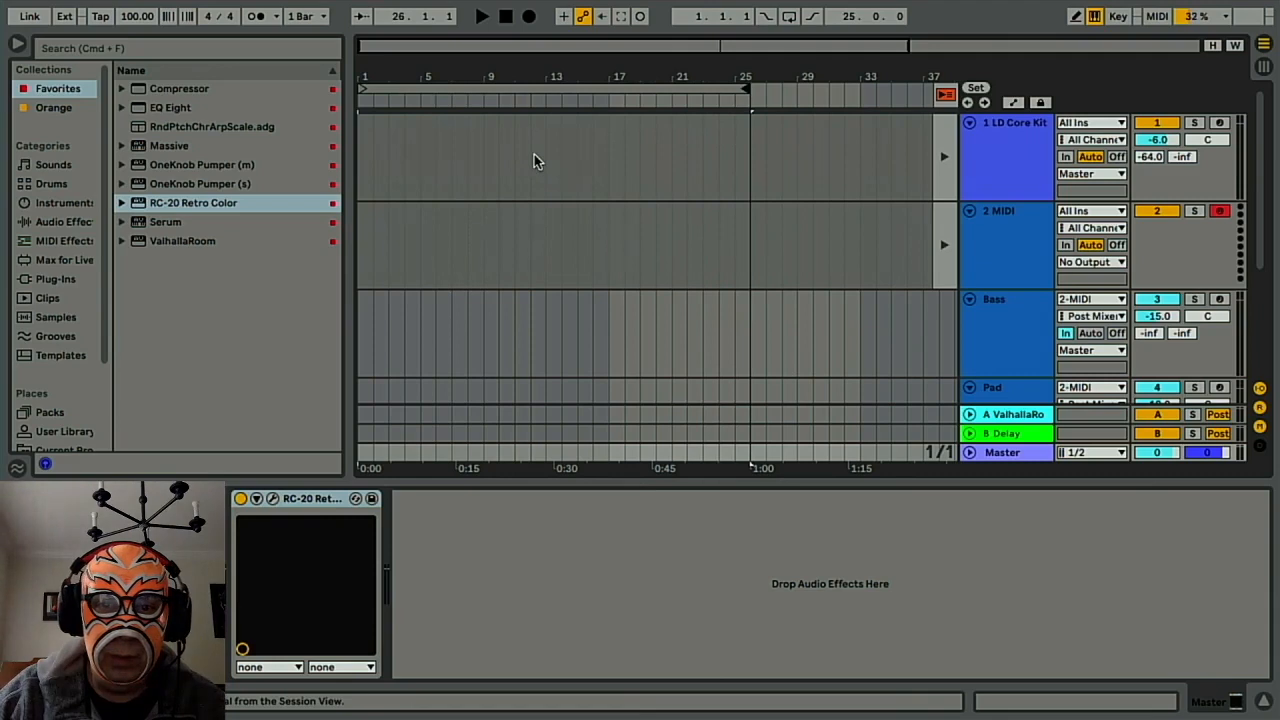
pyautogui.click(507, 17)
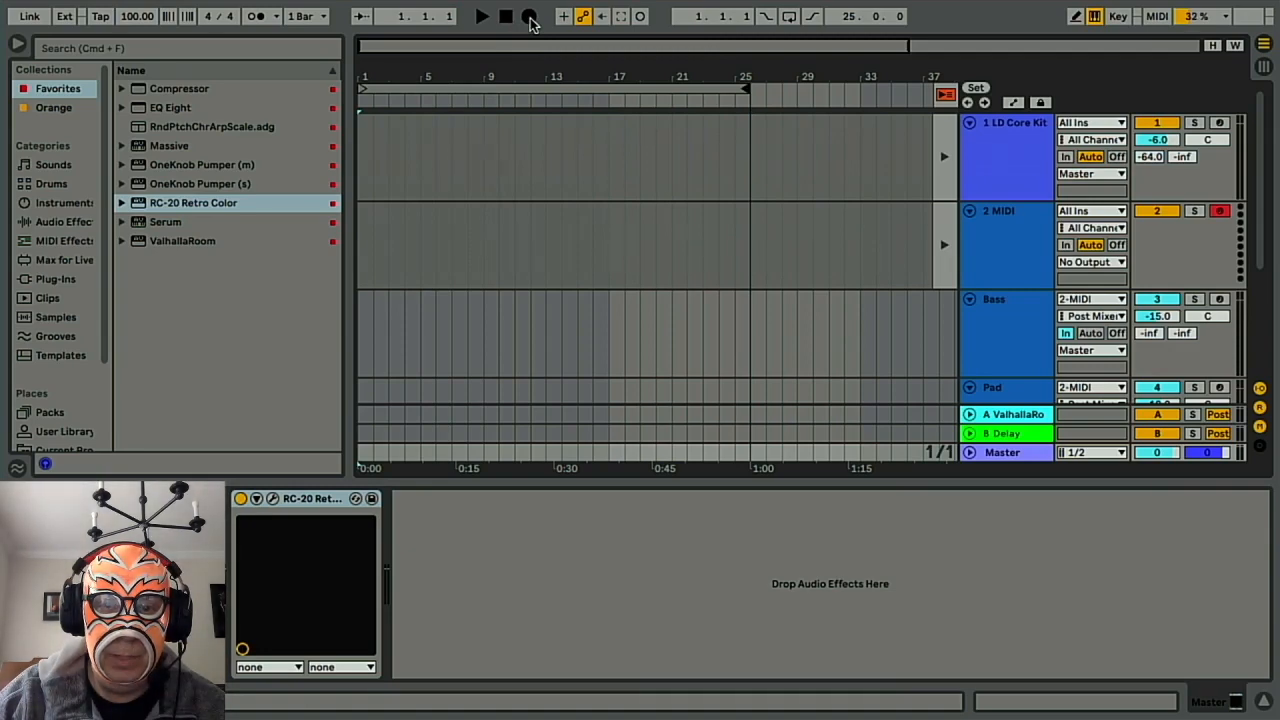
# Arm the LD Core Kit, Bass, Pad and Lead tracks and record the Session performance into the Arrangement.
pyautogui.press('Tab')
pyautogui.click(520, 465)
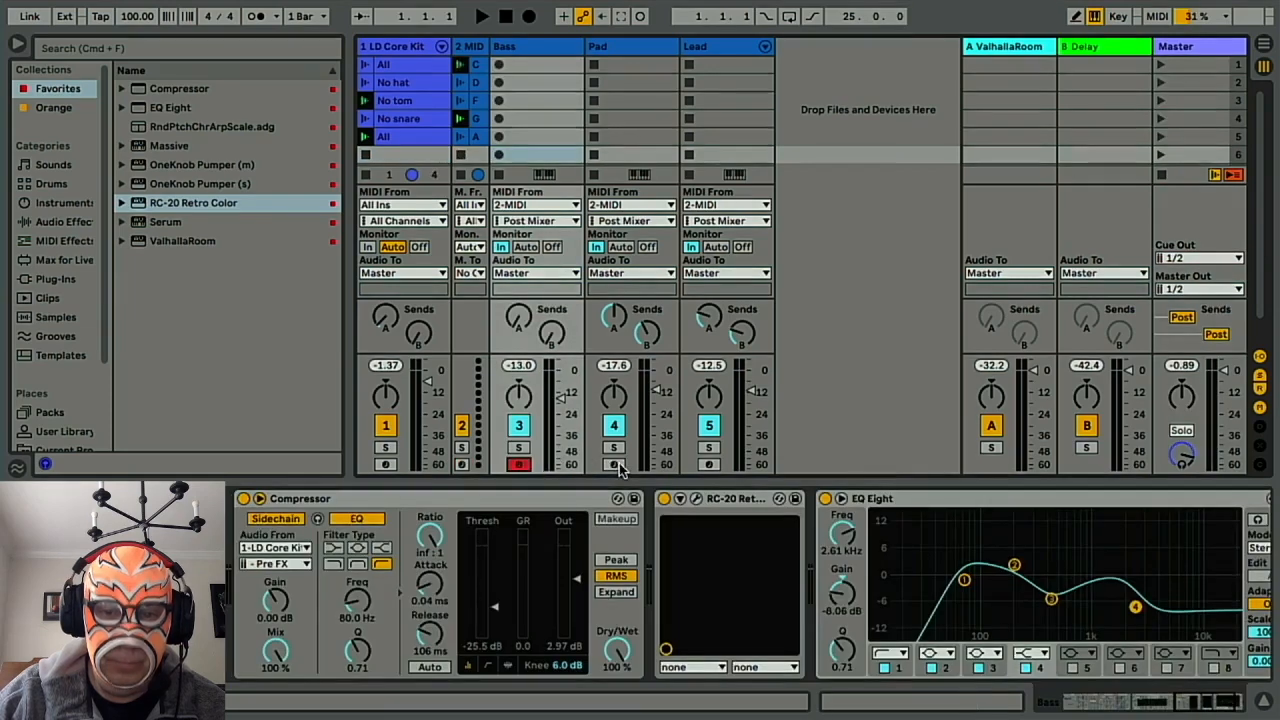
pyautogui.click(616, 465)
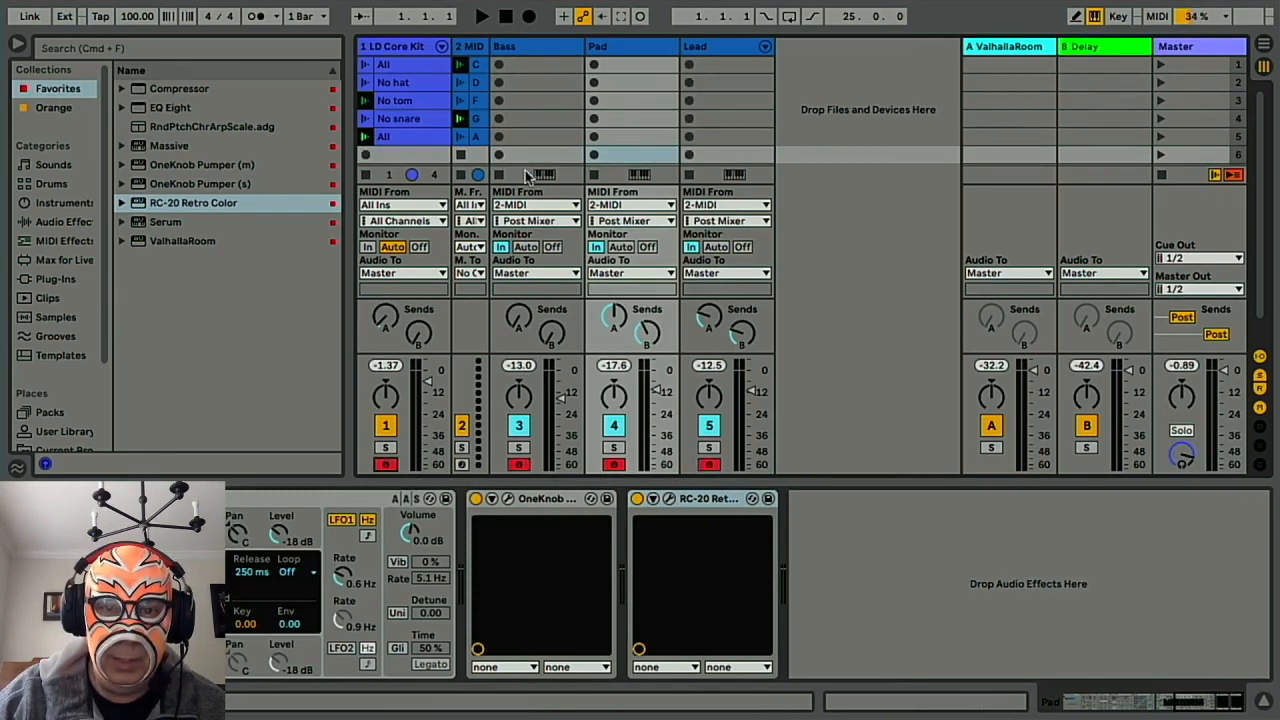
pyautogui.click(531, 22)
pyautogui.press('Tab')
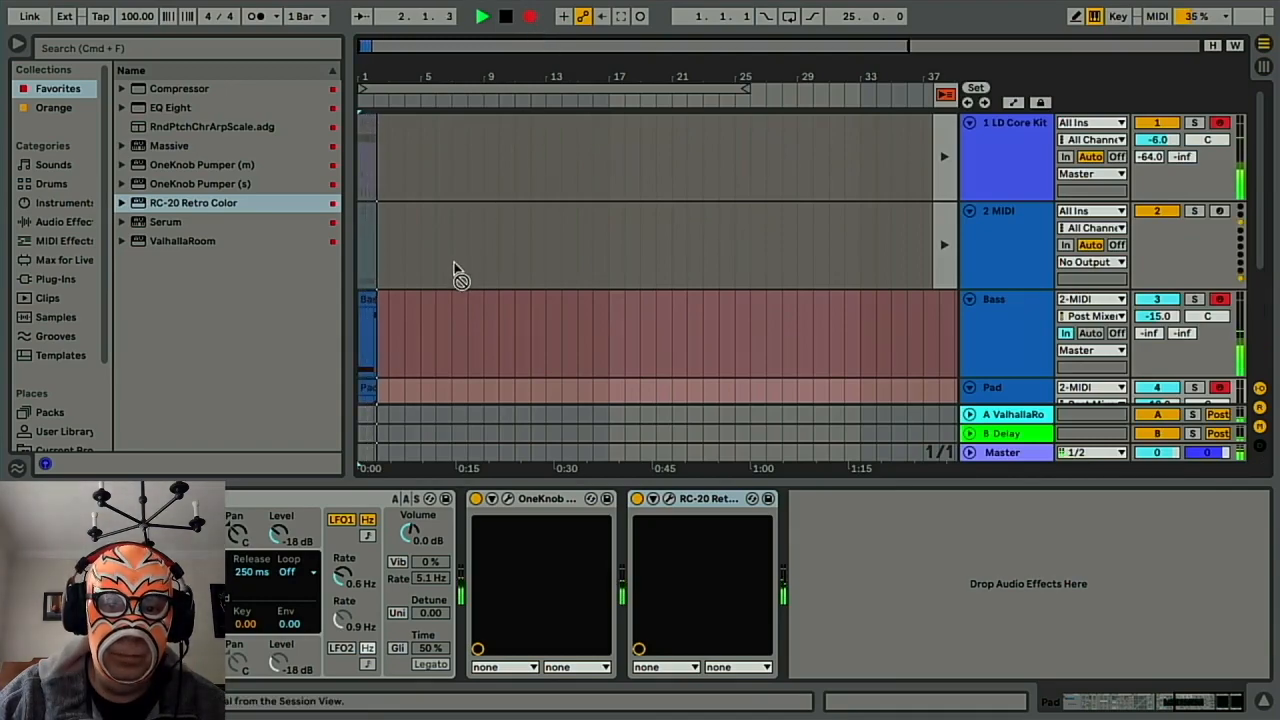
pyautogui.scroll(-5, 470, 265)
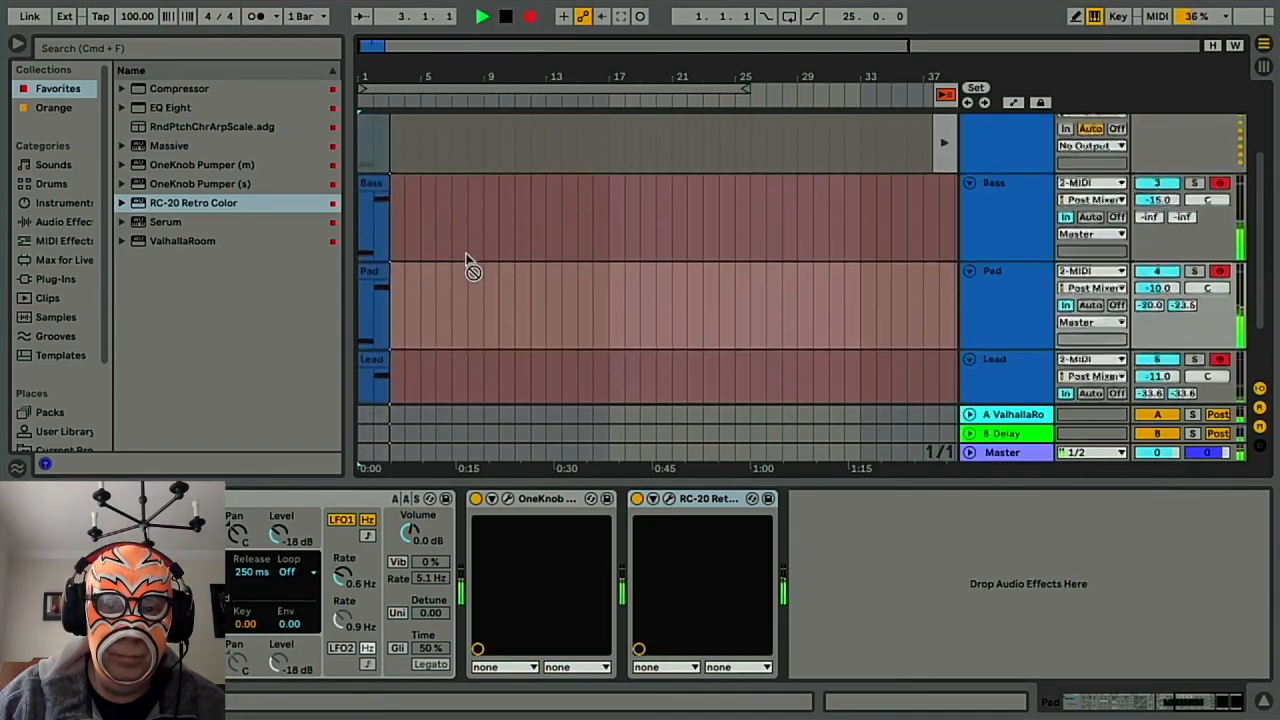
pyautogui.scroll(4, 470, 265)
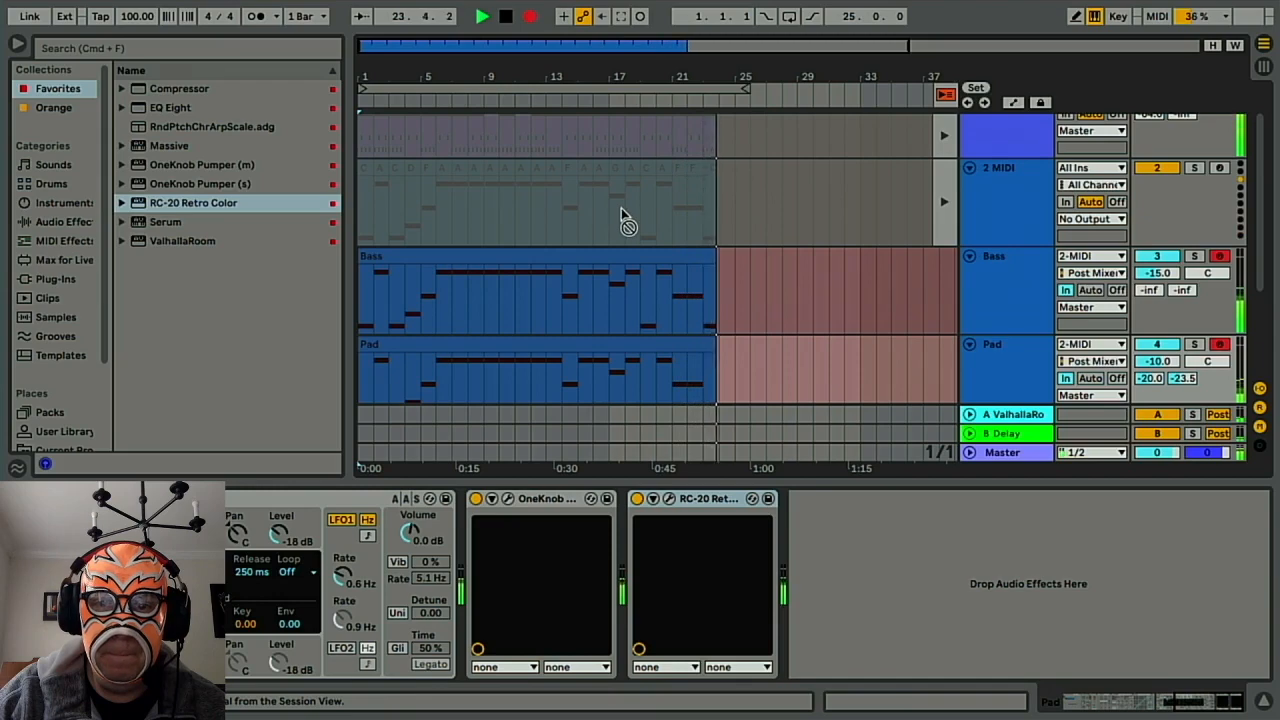
# Stop all Session clips to end the Arrangement recording, and return all tracks to Arrangement playback.
pyautogui.press('Tab')
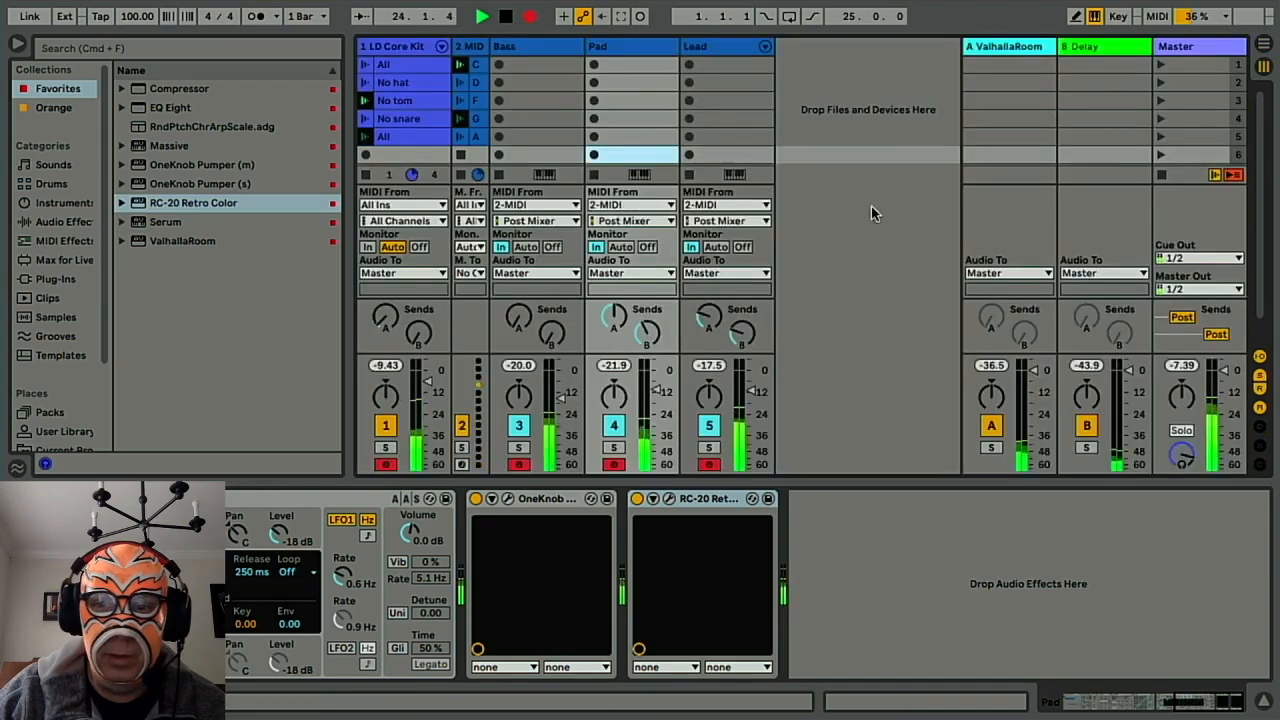
pyautogui.click(1163, 175)
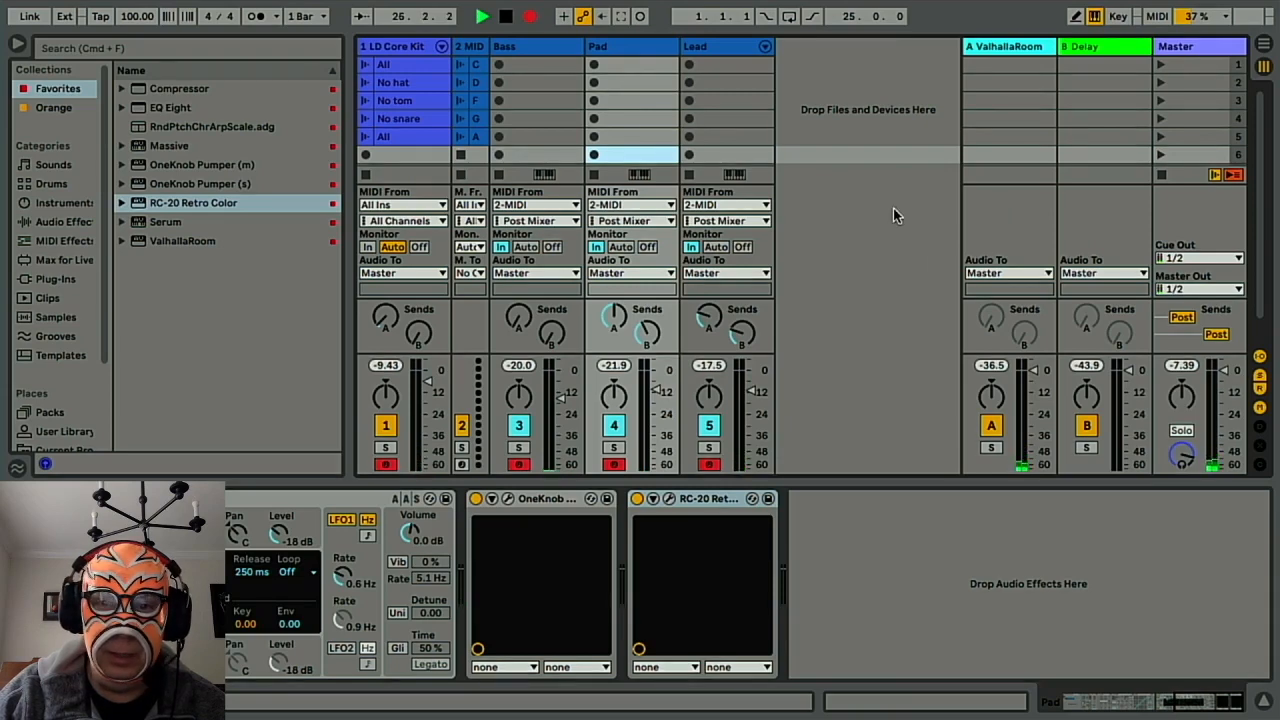
pyautogui.press('Tab')
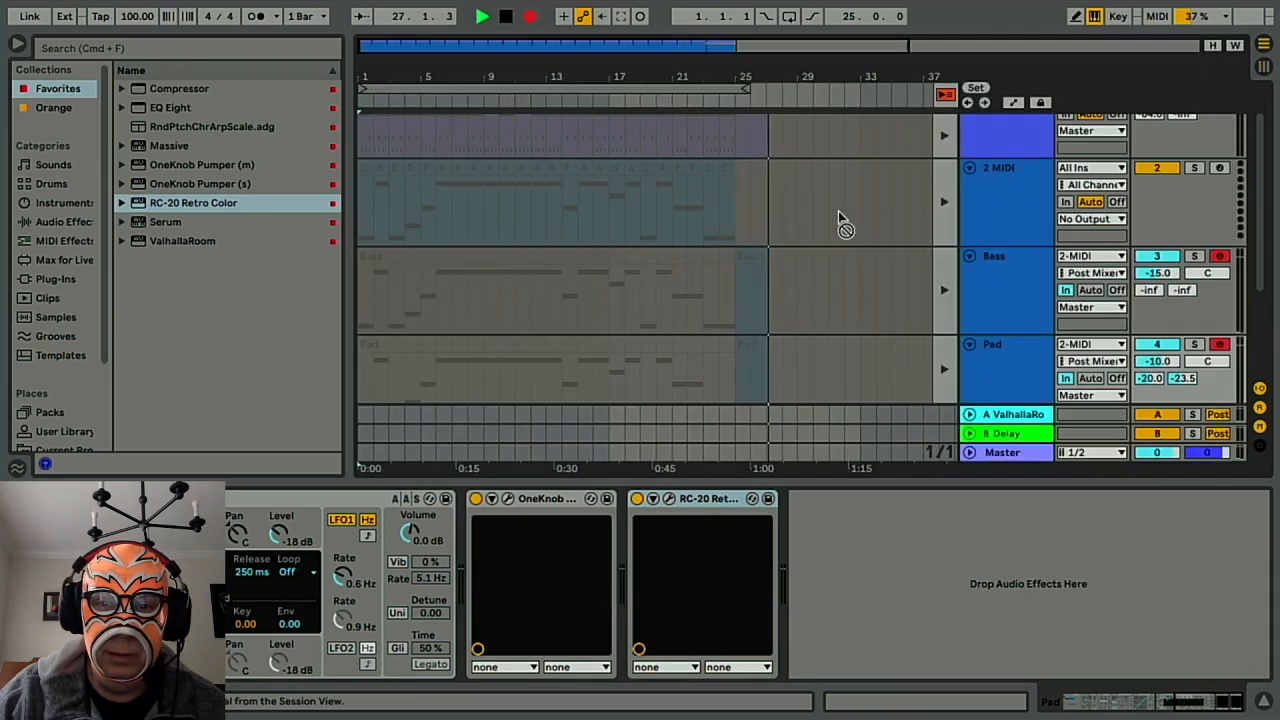
pyautogui.click(530, 17)
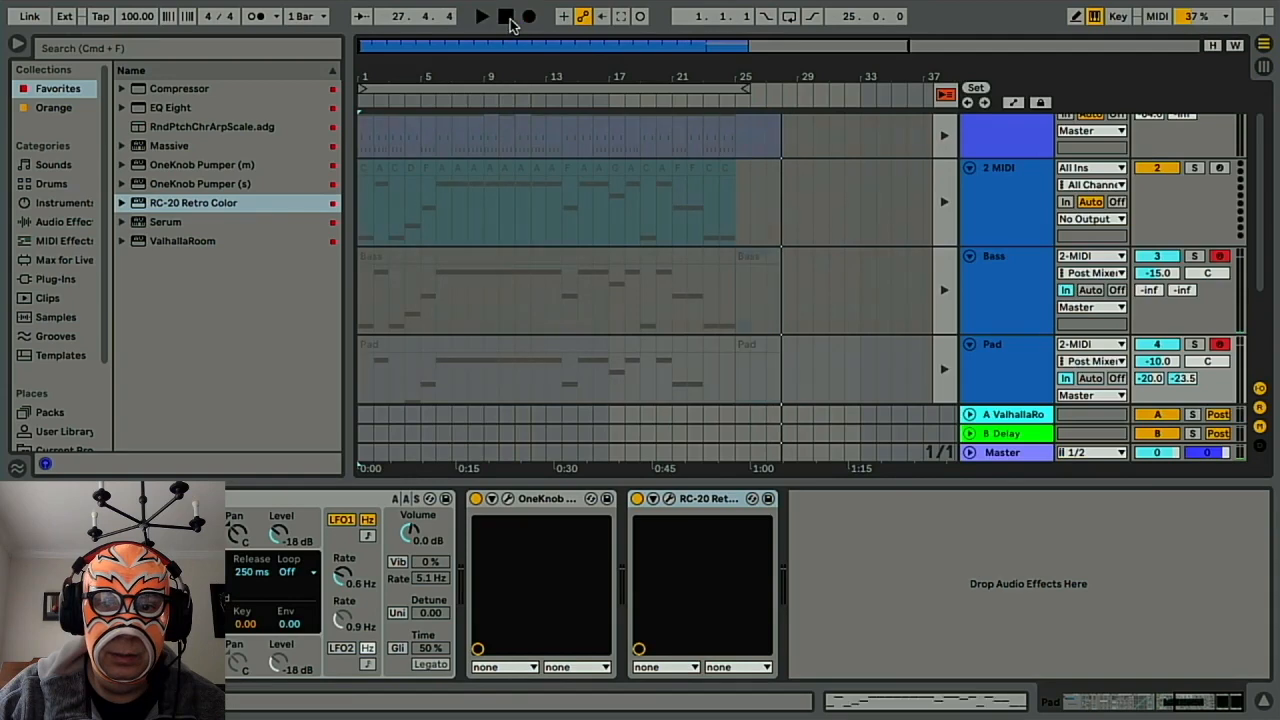
pyautogui.click(944, 97)
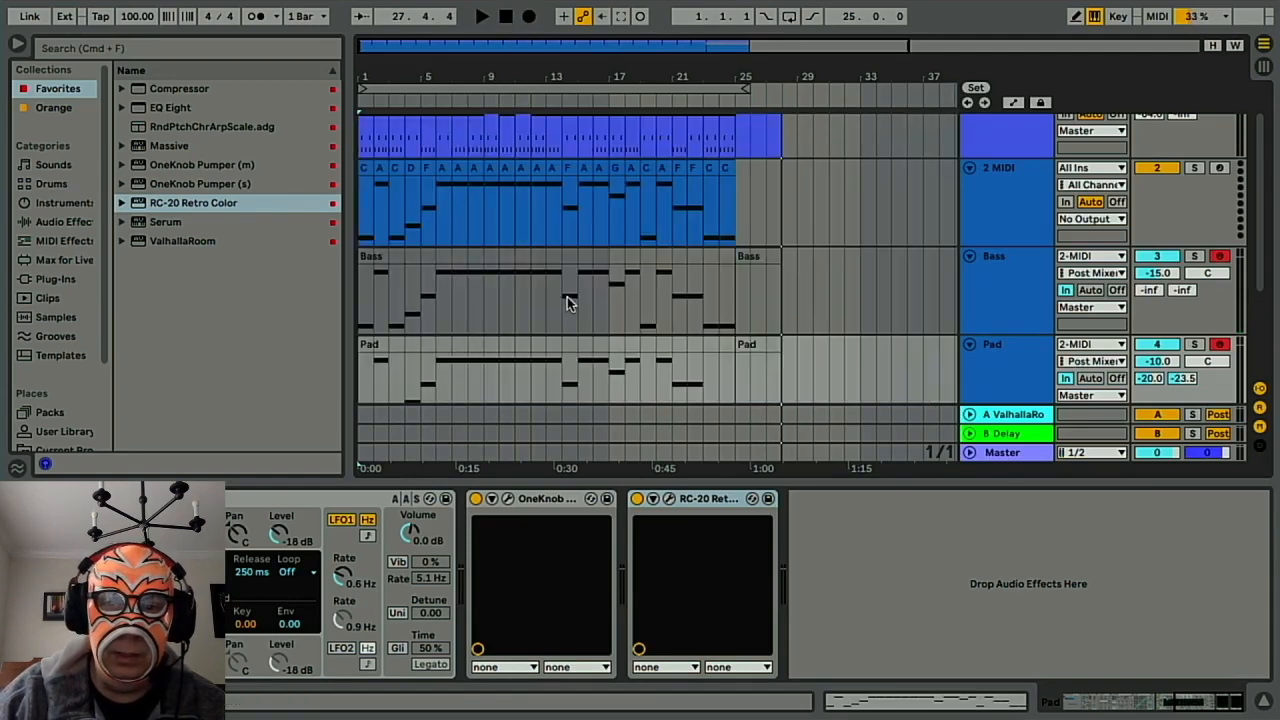
pyautogui.scroll(2, 573, 291)
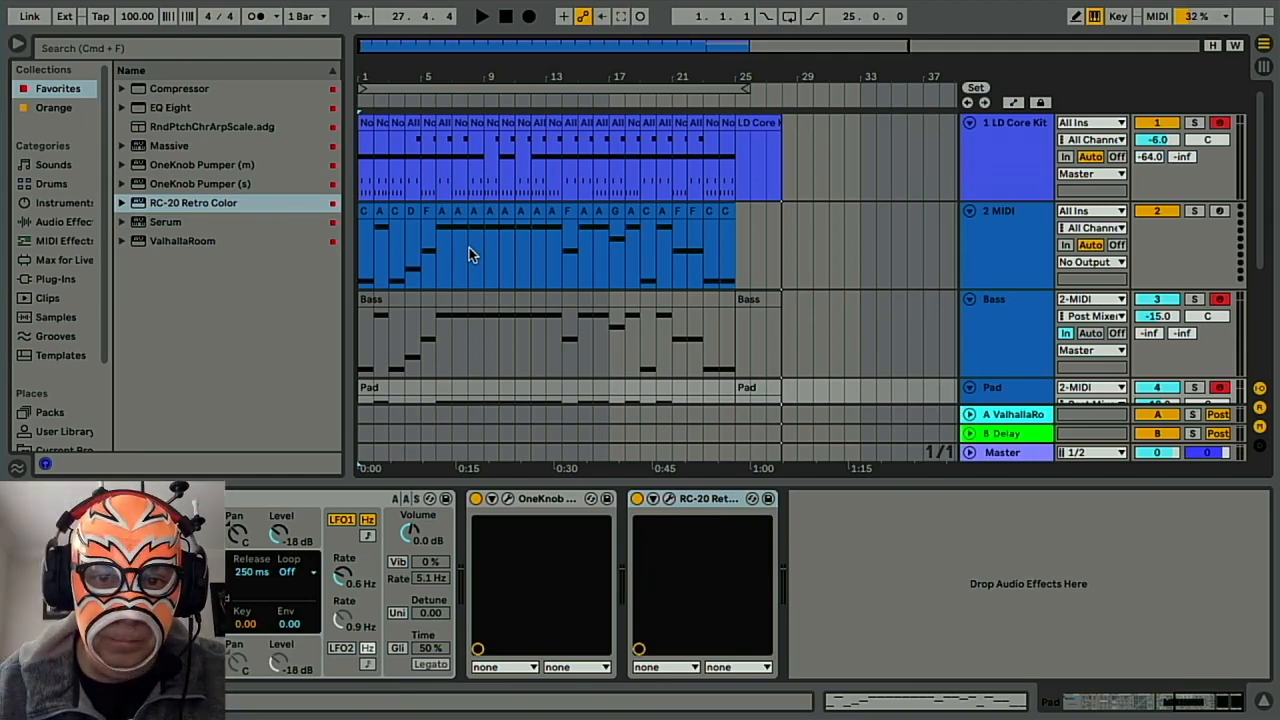
pyautogui.moveTo(469, 247); pyautogui.dragTo(498, 254)
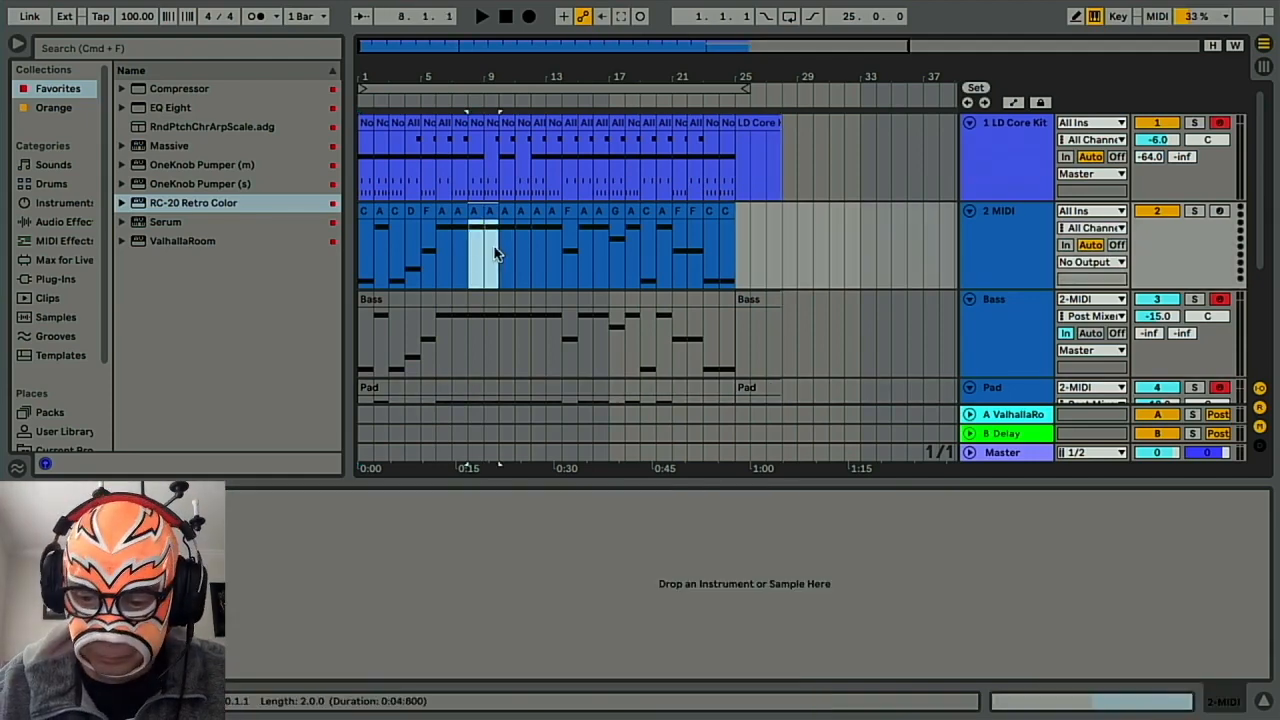
pyautogui.press('Delete')
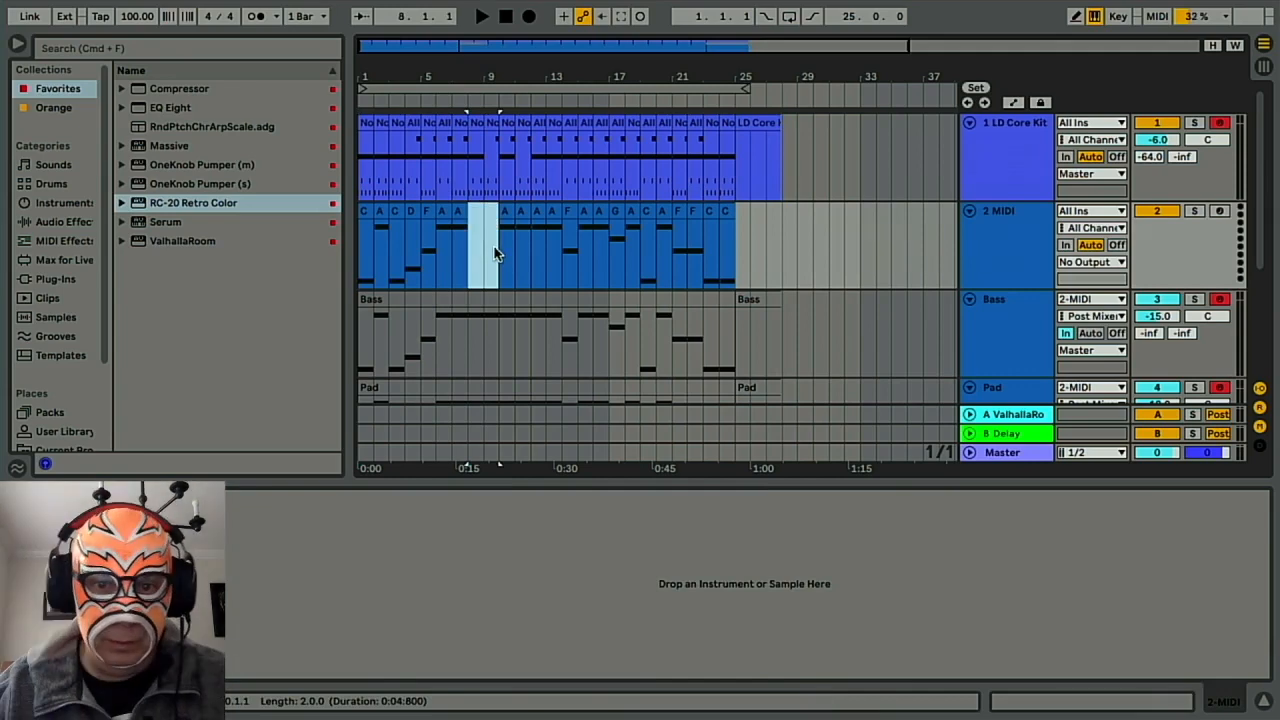
pyautogui.moveTo(473, 348); pyautogui.dragTo(496, 349)
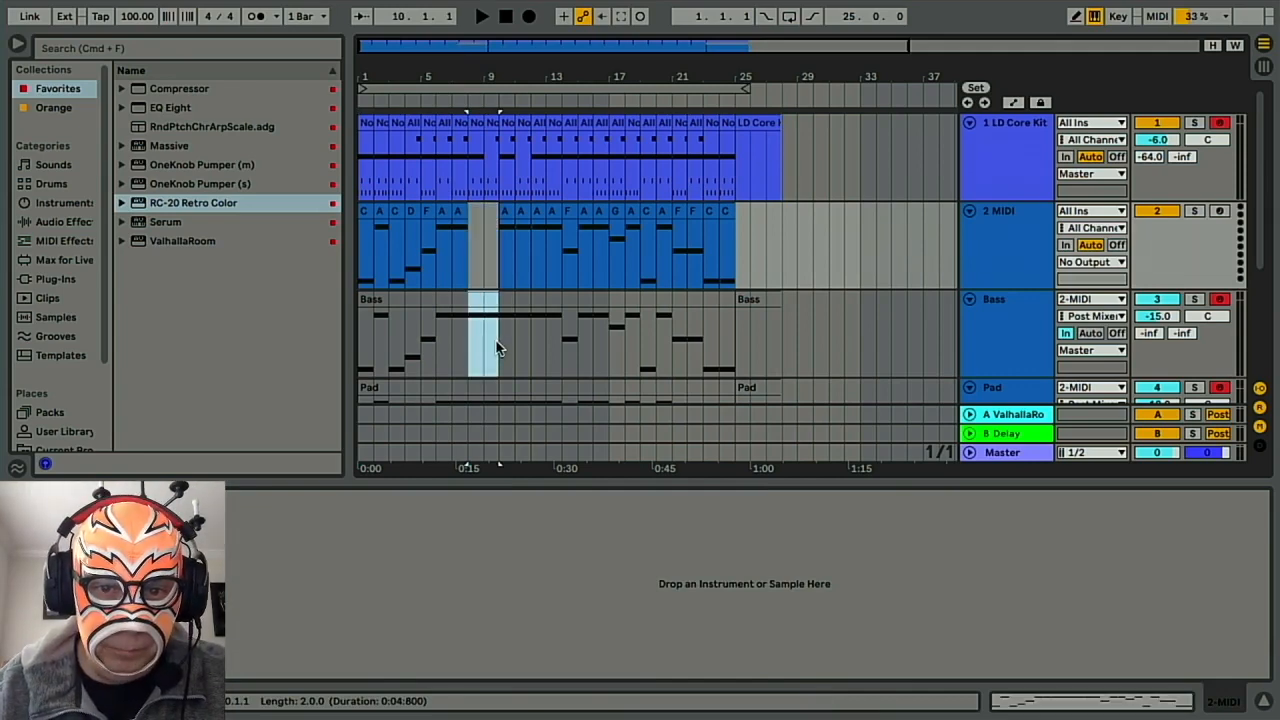
pyautogui.press('Delete')
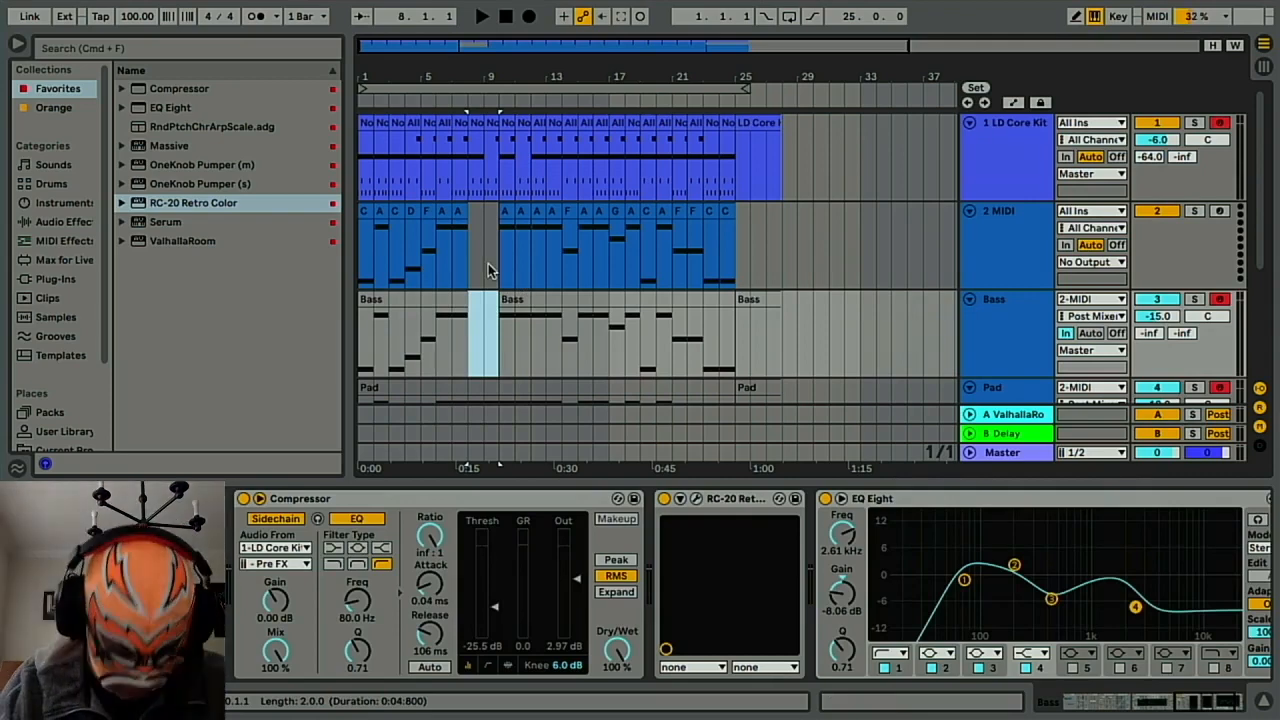
pyautogui.press('super+z')
pyautogui.press('super+z')
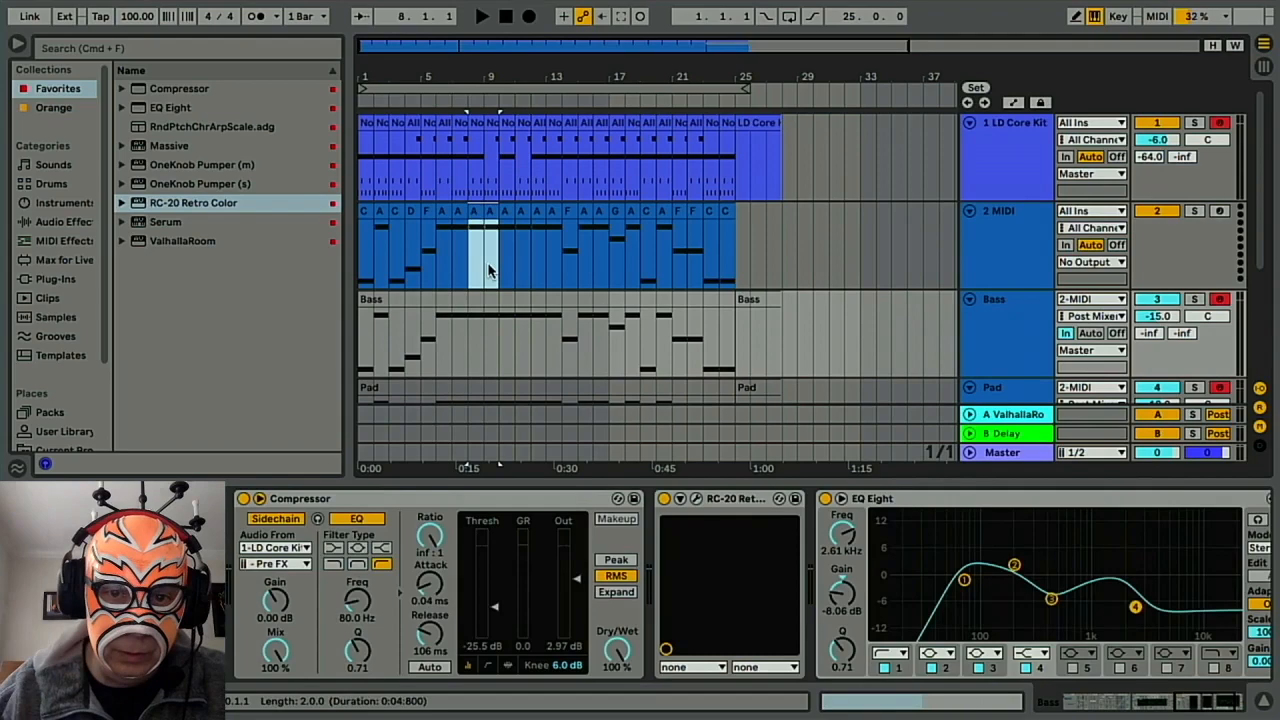
# Clear bars 8 and 9 from the recorded Bass and Pad clips in the Arrangement.
pyautogui.scroll(-4, 477, 345)
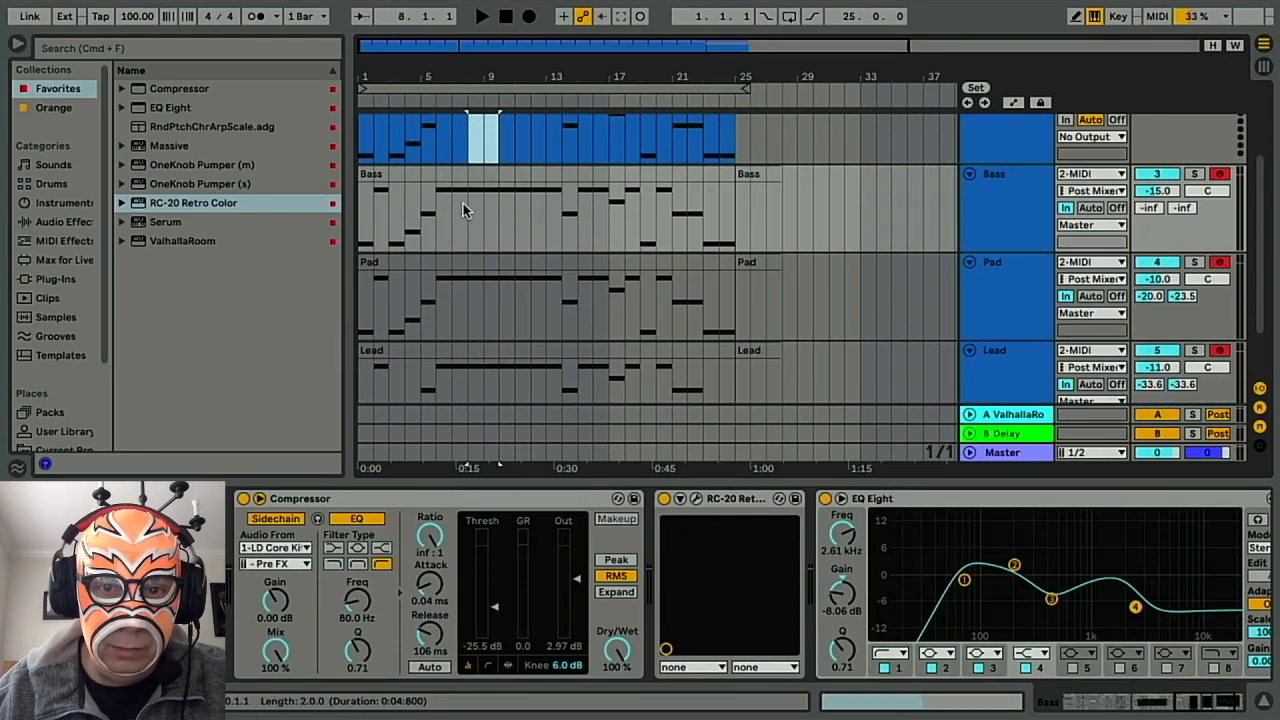
pyautogui.moveTo(466, 213); pyautogui.dragTo(500, 217)
pyautogui.press('super+e')
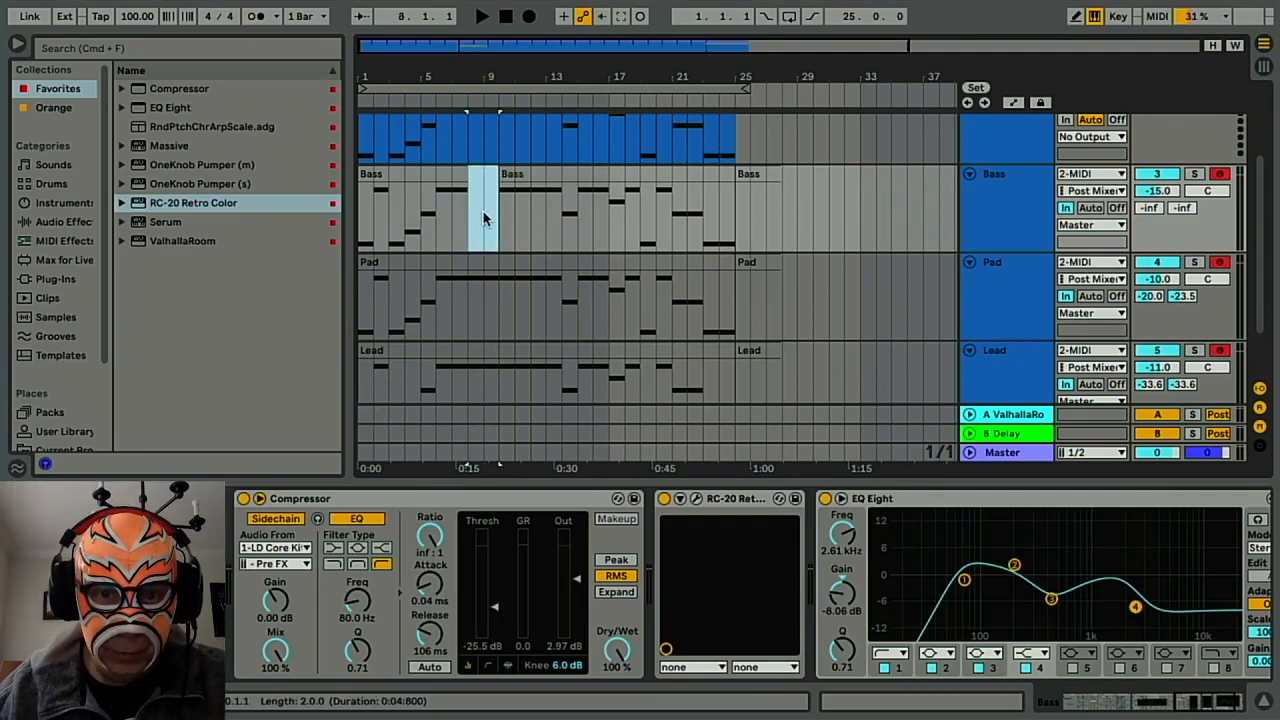
pyautogui.press('Down')
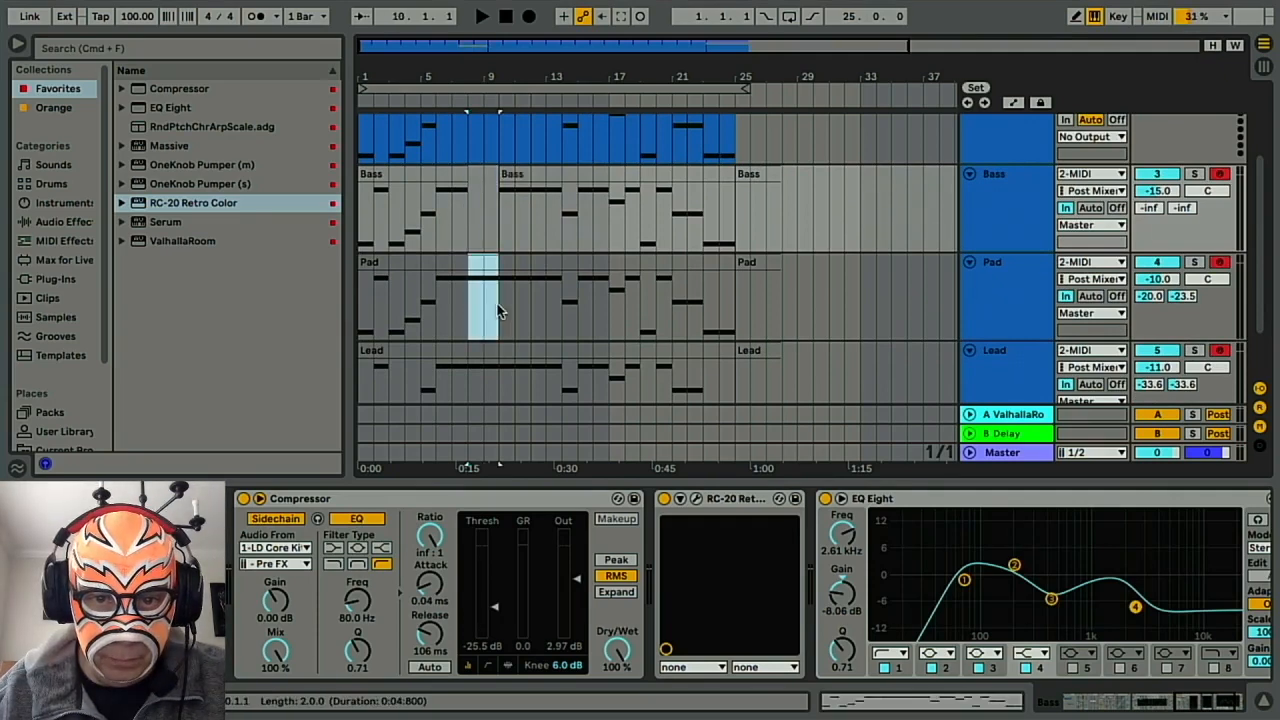
pyautogui.press('super+e')
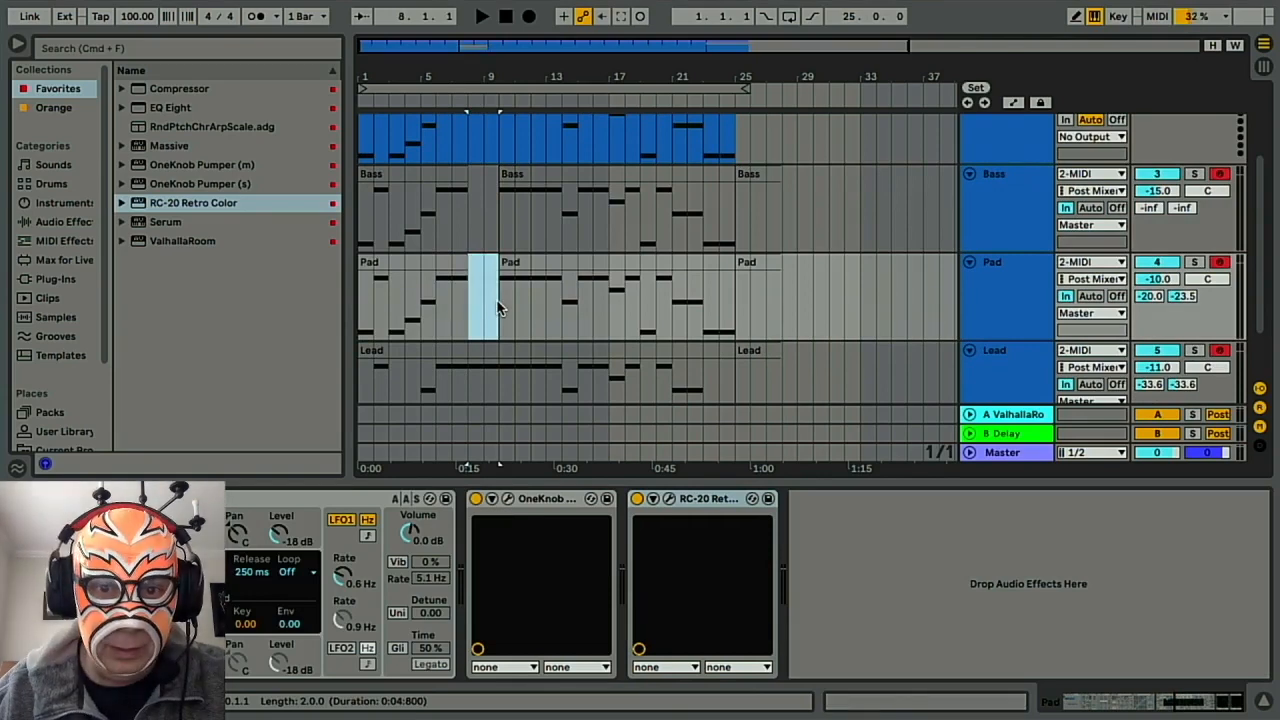
# Clear bars 10 and 11 from the recorded Lead and Pad clips.
pyautogui.moveTo(500, 390); pyautogui.dragTo(529, 387)
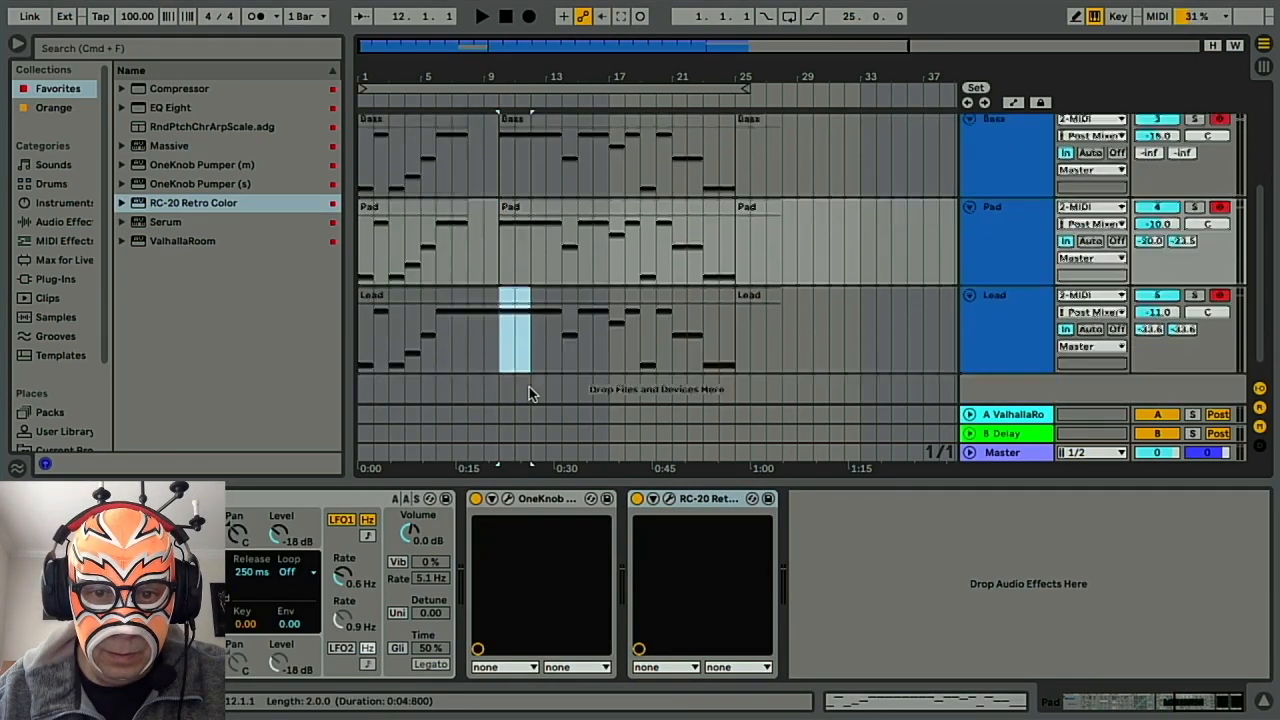
pyautogui.press('super+e')
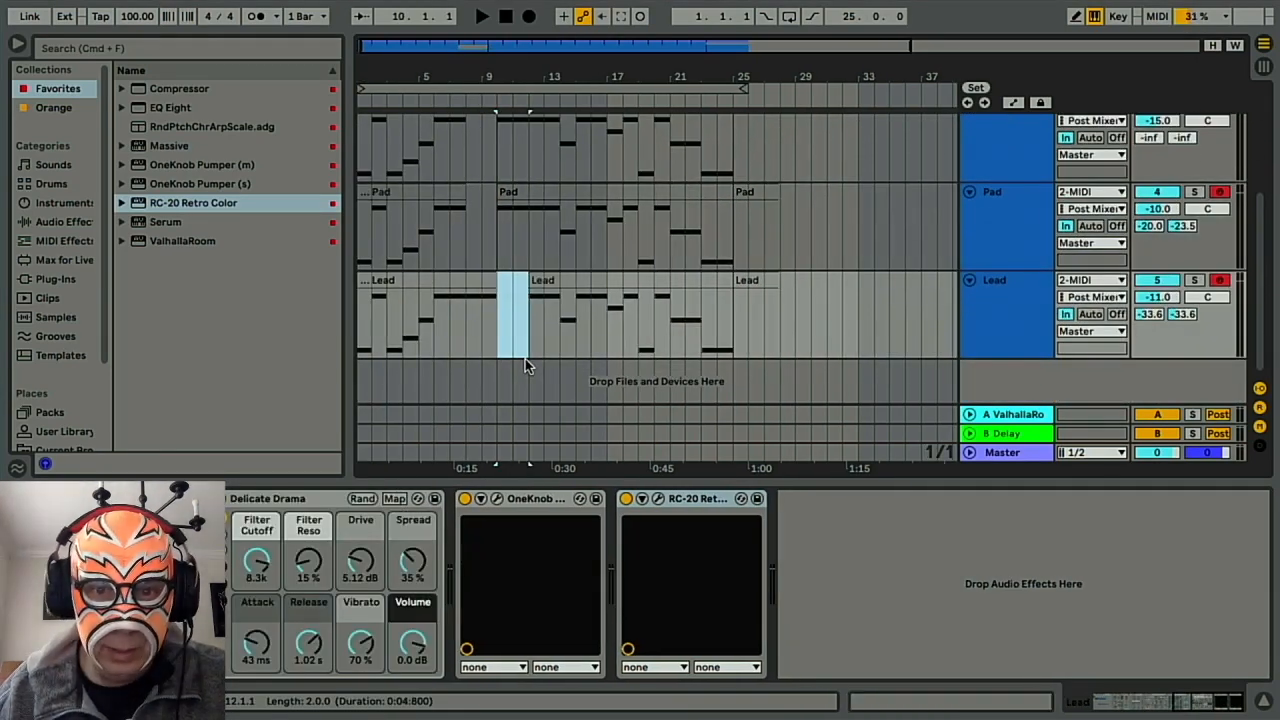
pyautogui.press('Delete')
pyautogui.click(502, 242)
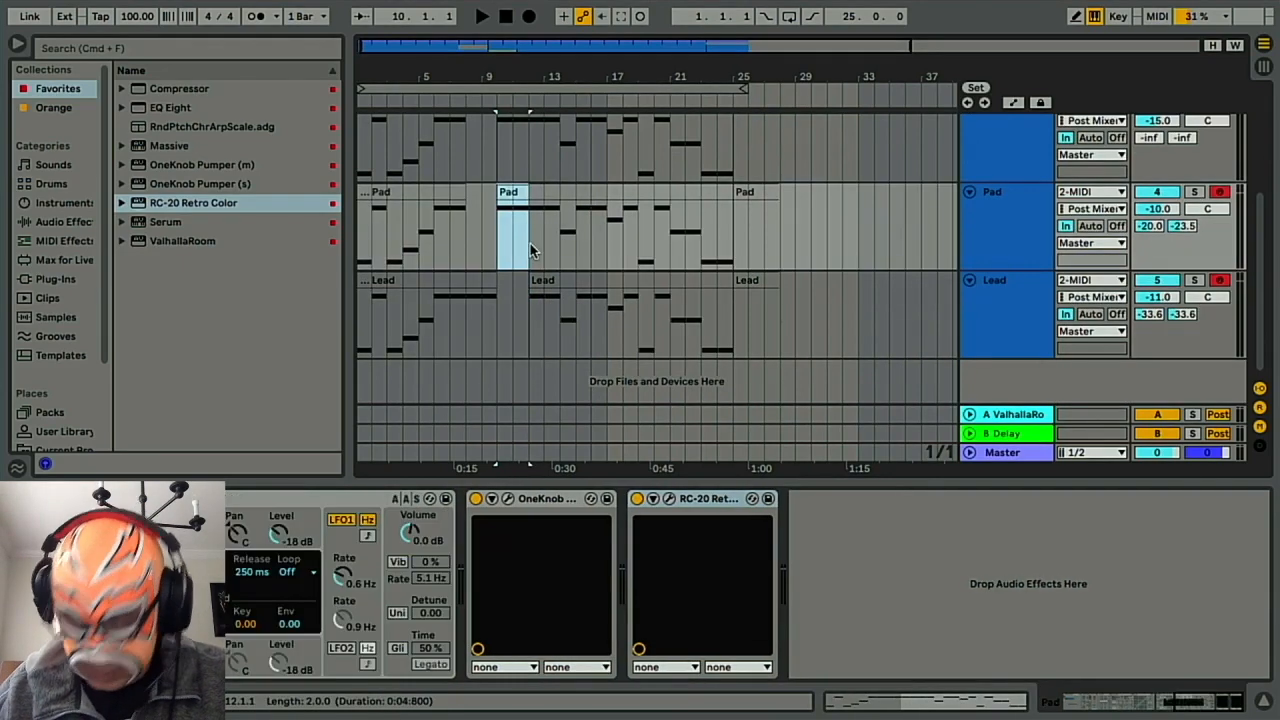
pyautogui.press('Delete')
# Clear bars 12 and 13 from the Lead track.
pyautogui.scroll(3, 535, 241)
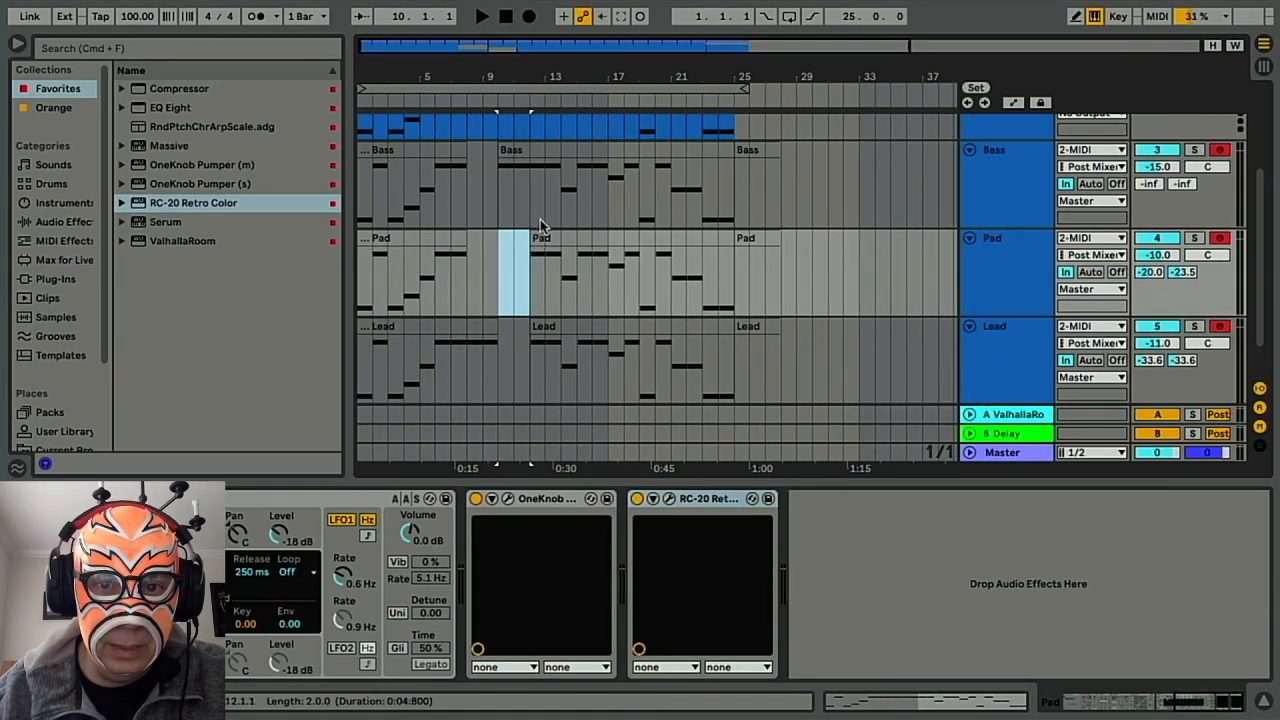
pyautogui.click(536, 362)
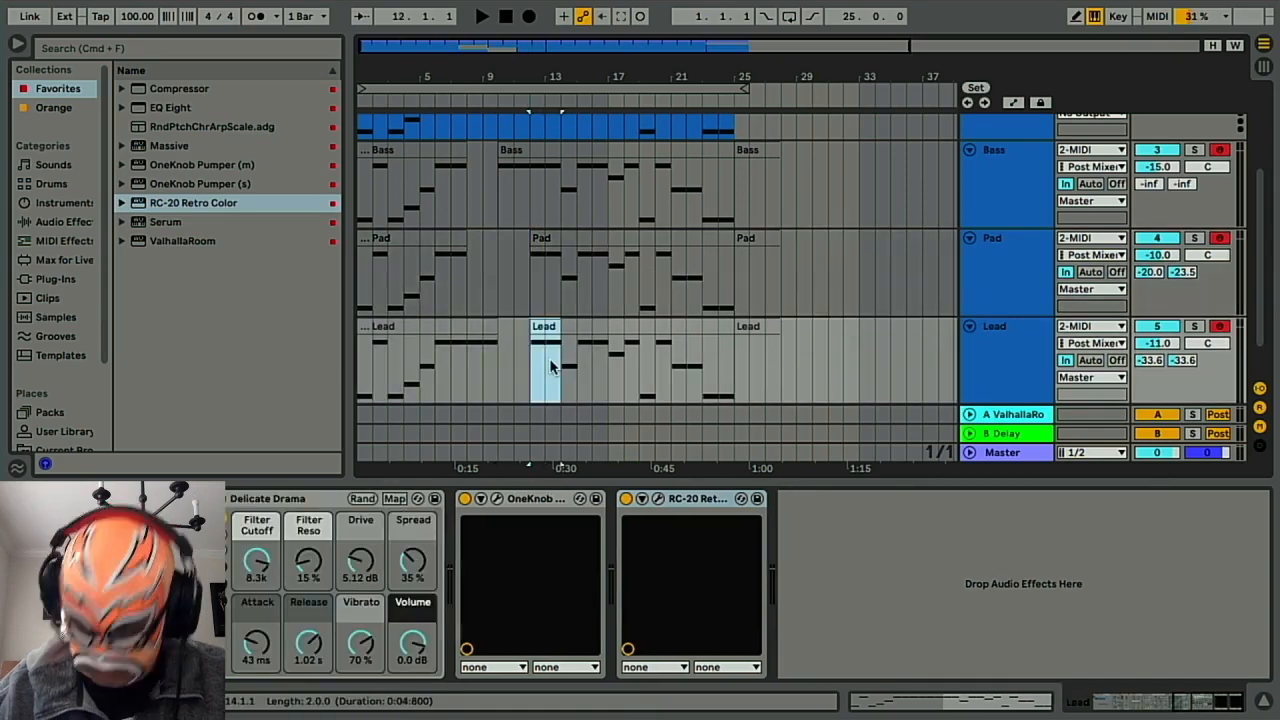
pyautogui.press('Delete')
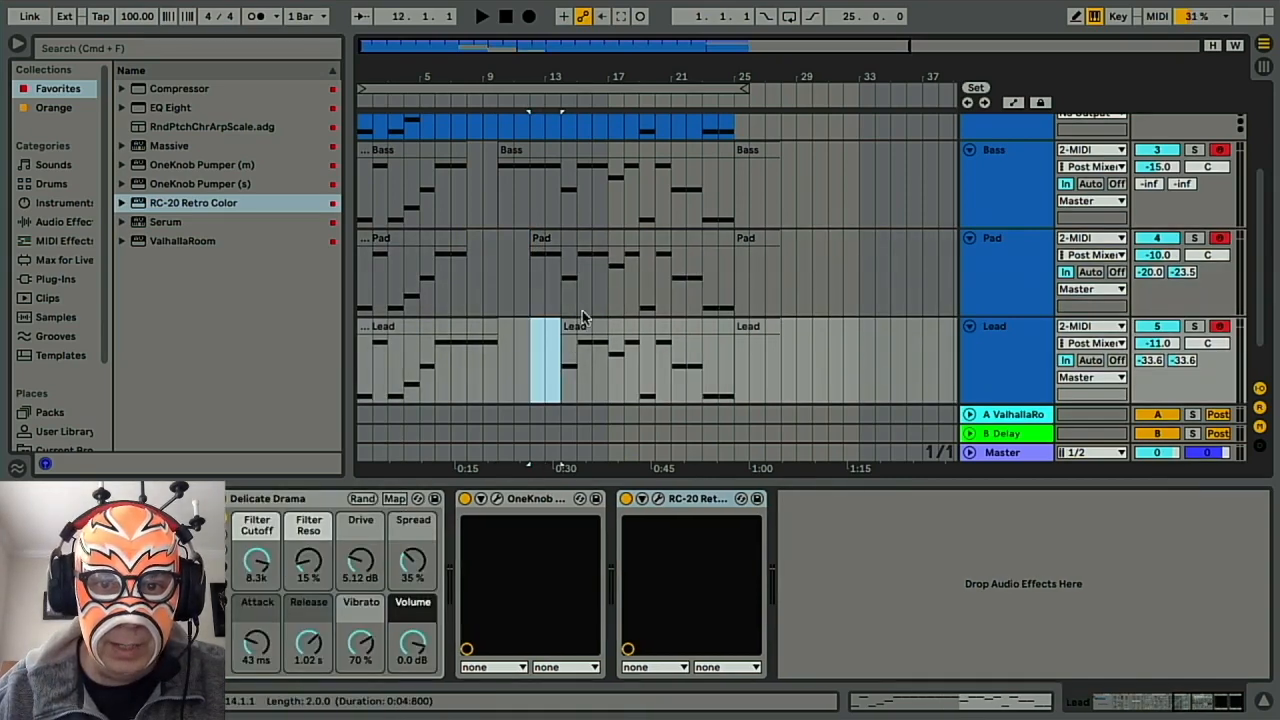
# Delete bars 15 and 16 from the 2 MIDI and Bass tracks.
pyautogui.scroll(3, 582, 300)
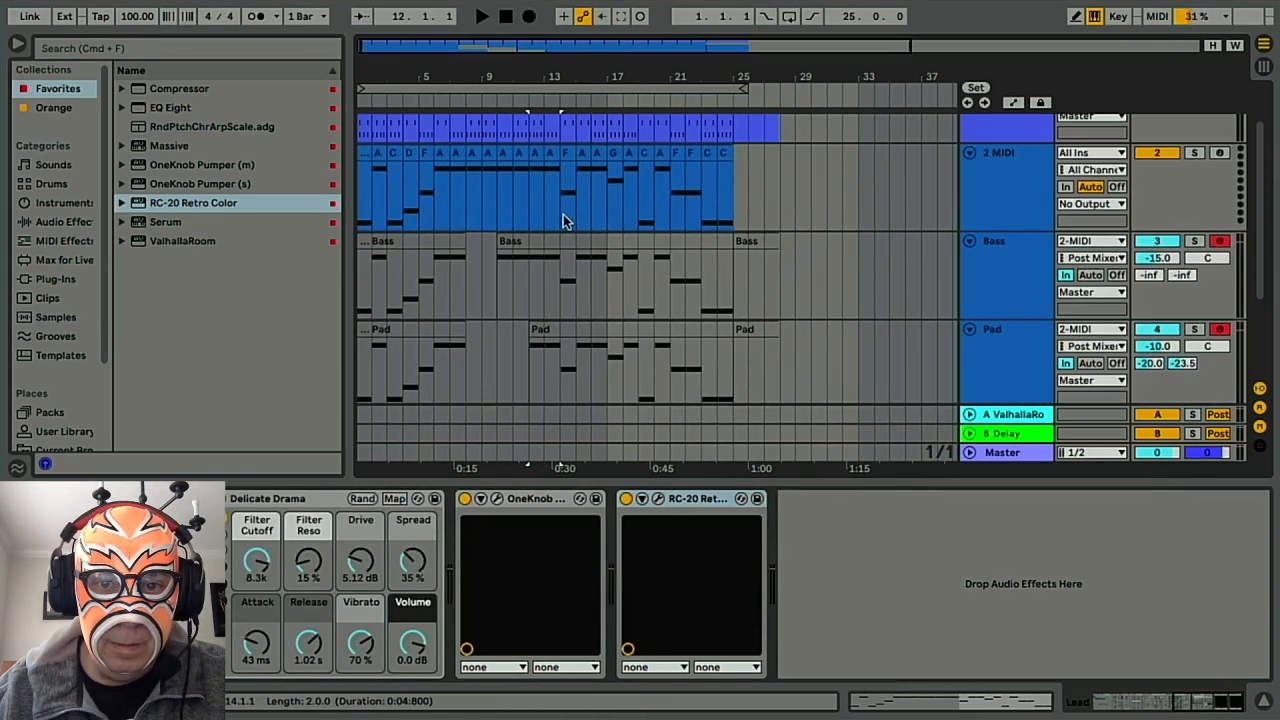
pyautogui.click(598, 207)
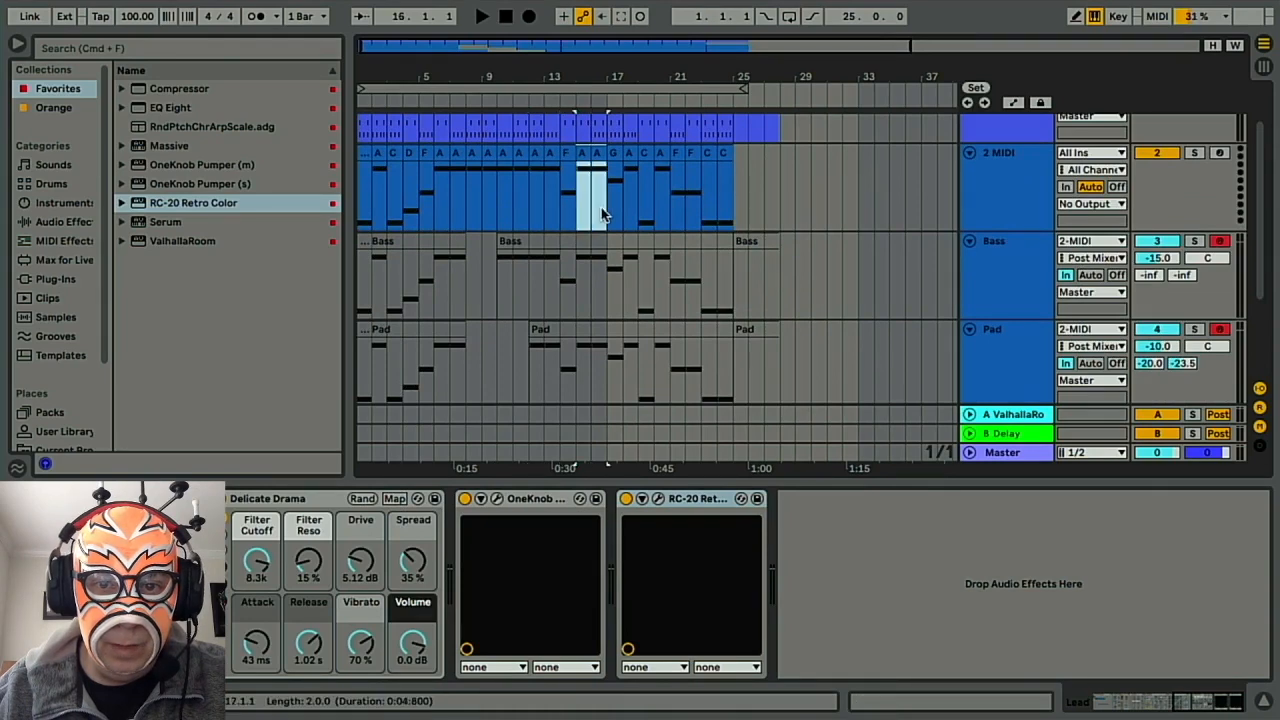
pyautogui.press('Delete')
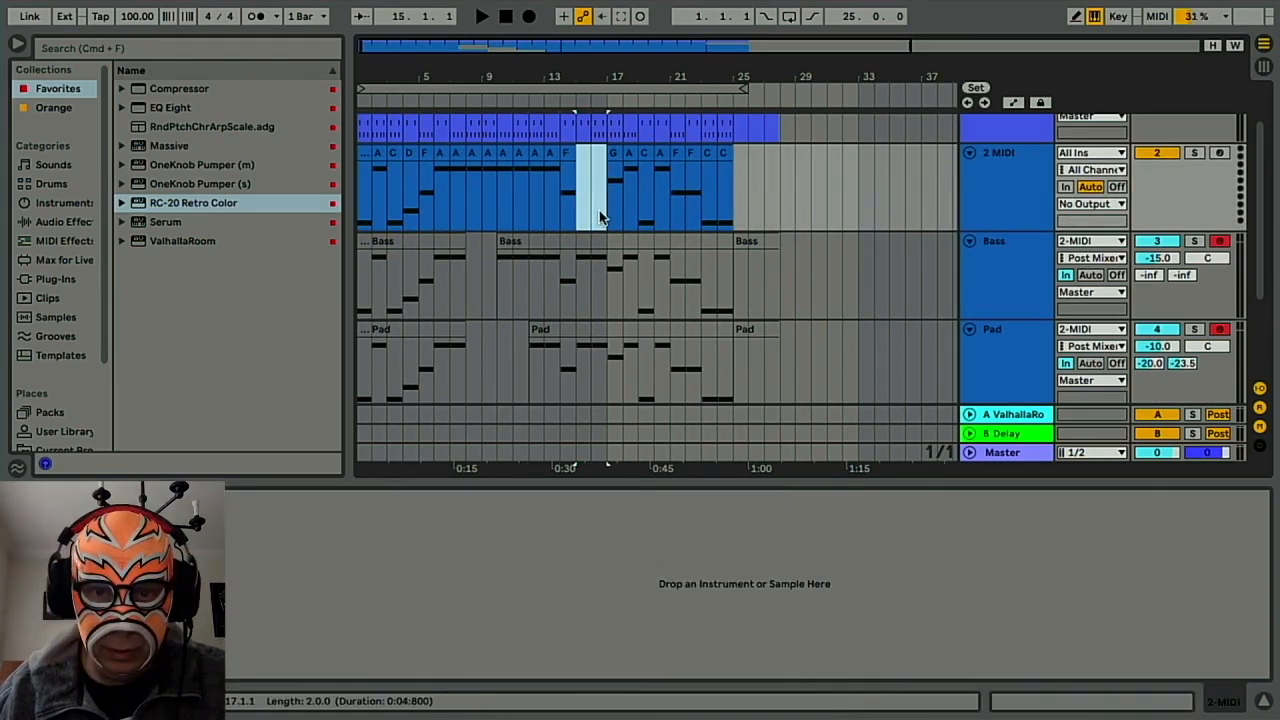
pyautogui.moveTo(580, 294); pyautogui.dragTo(606, 294)
pyautogui.press('Delete')
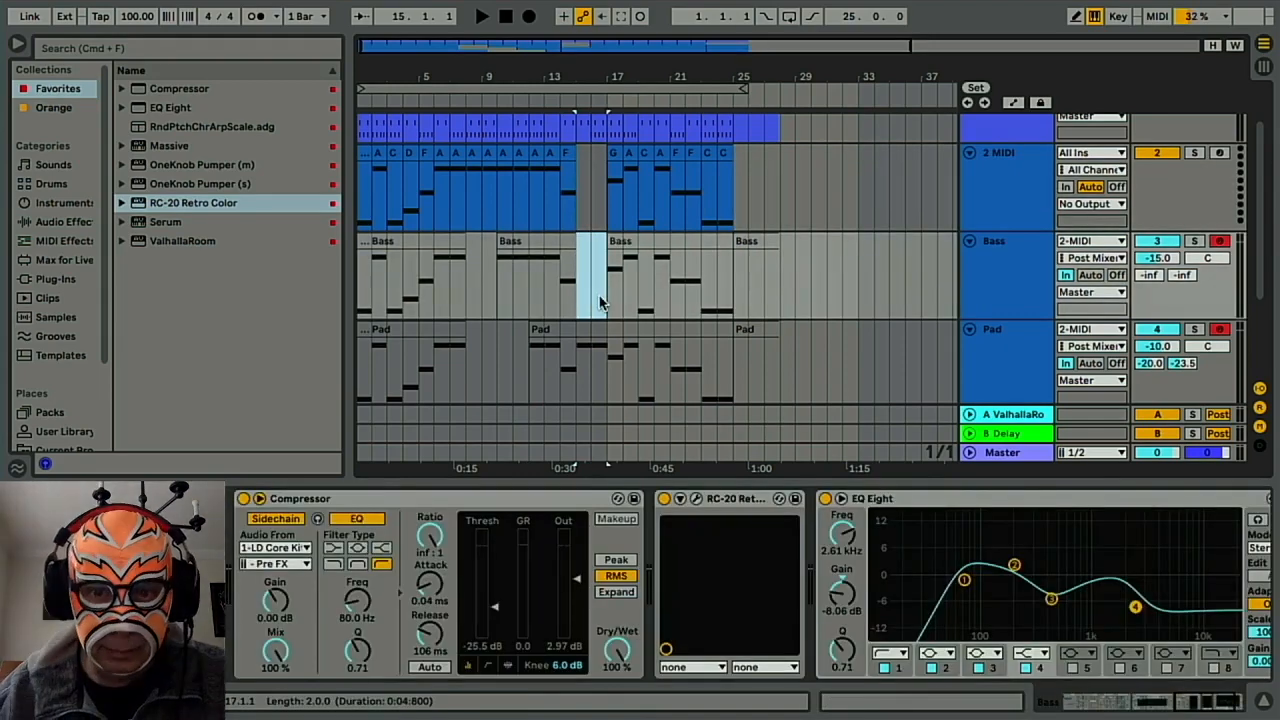
pyautogui.scroll(-3, 608, 298)
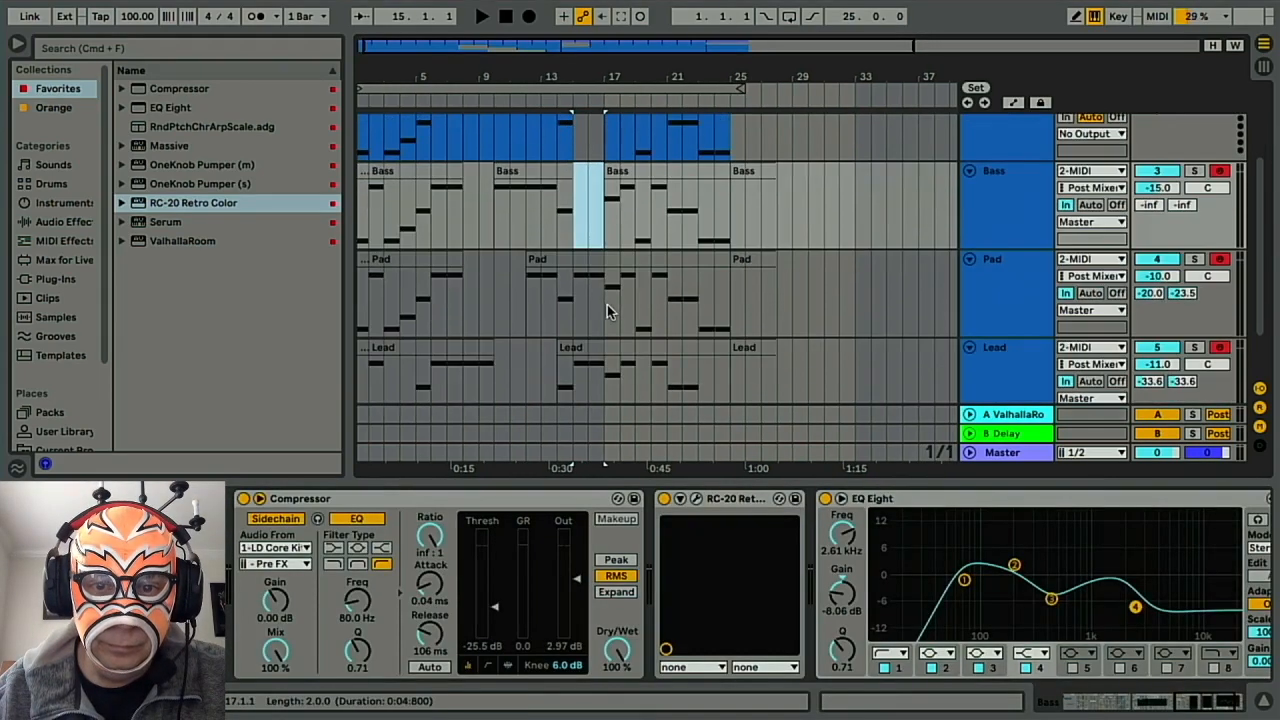
# Insert a new audio track below the Lead track in the Arrangement.
pyautogui.scroll(3, 610, 303)
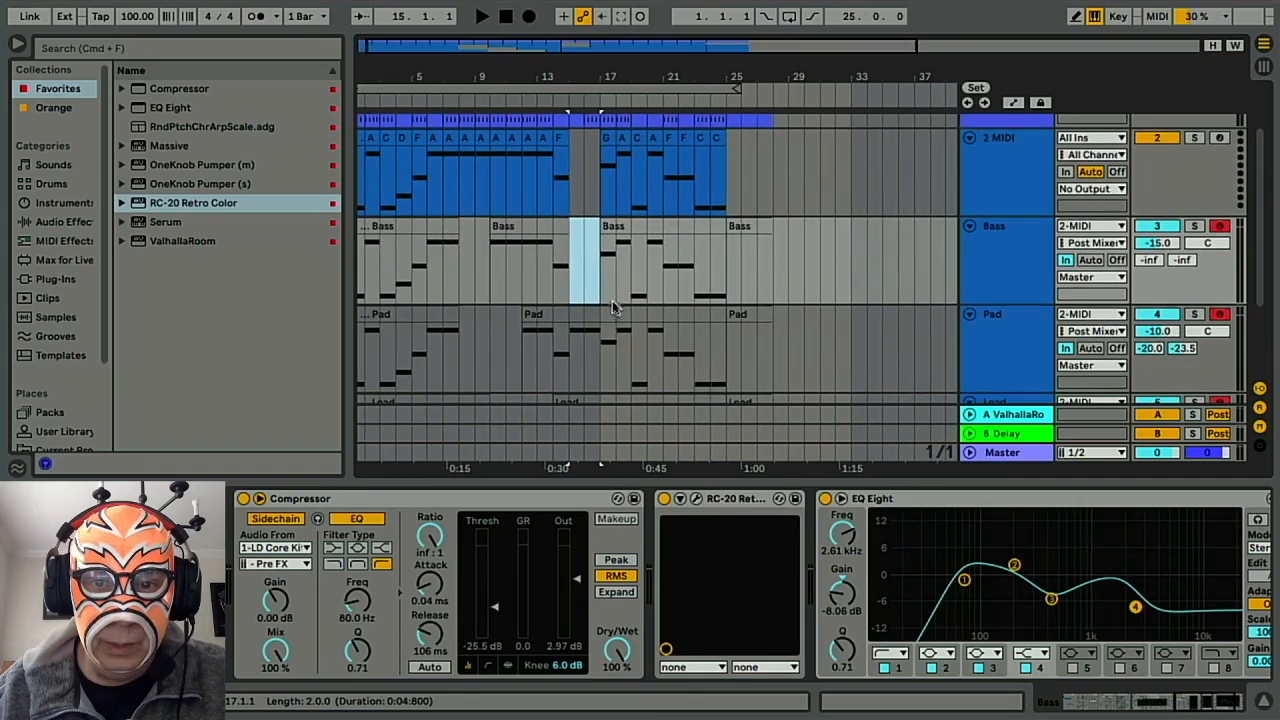
pyautogui.scroll(-4, 611, 260)
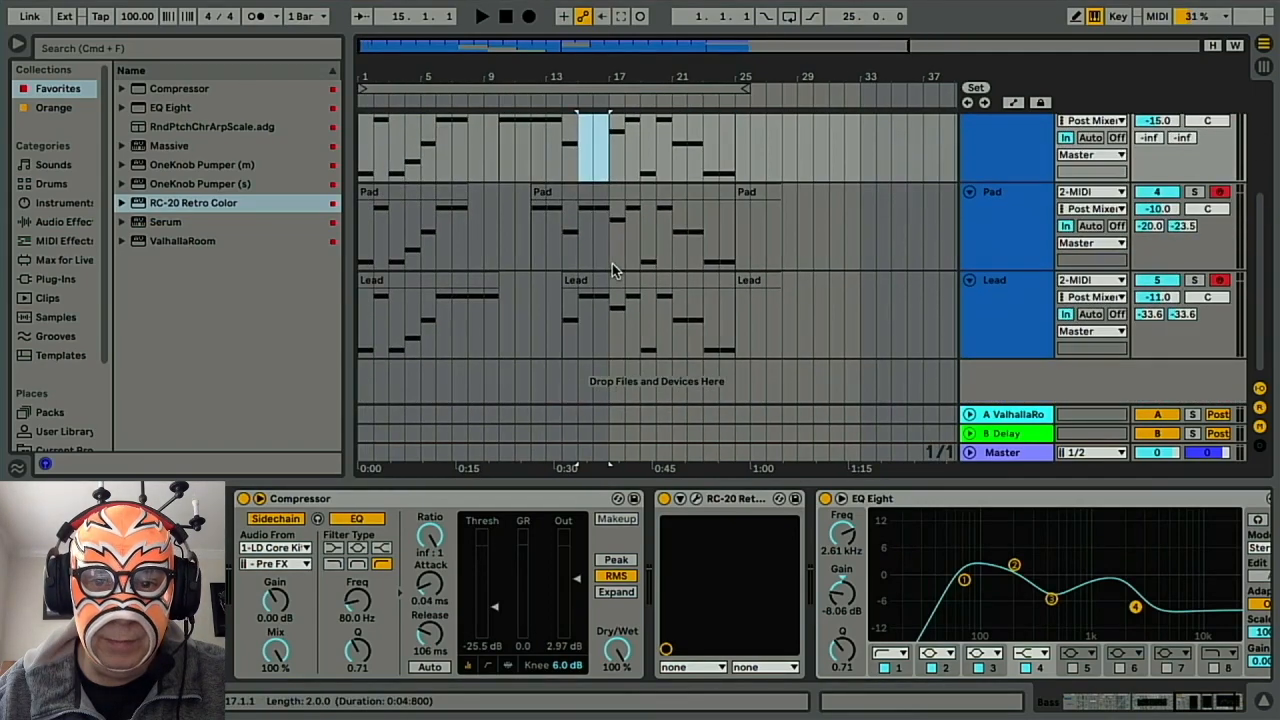
pyautogui.click(1018, 333)
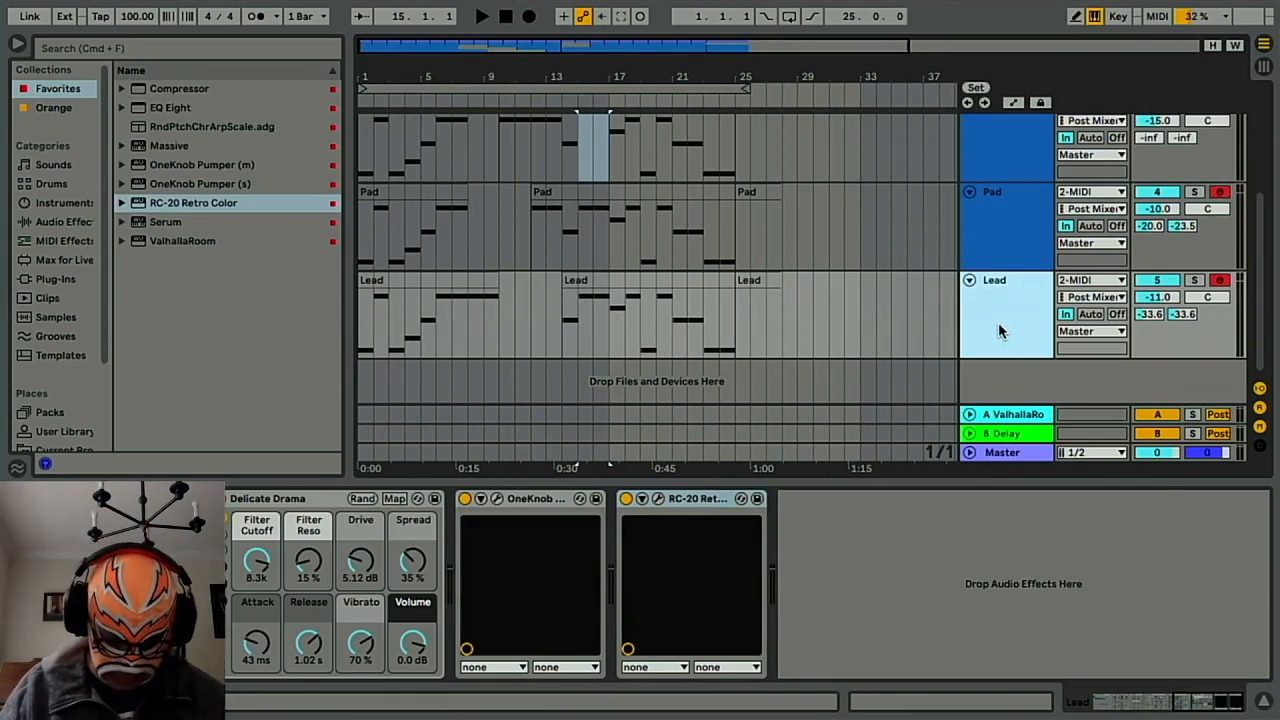
pyautogui.press('super+t')
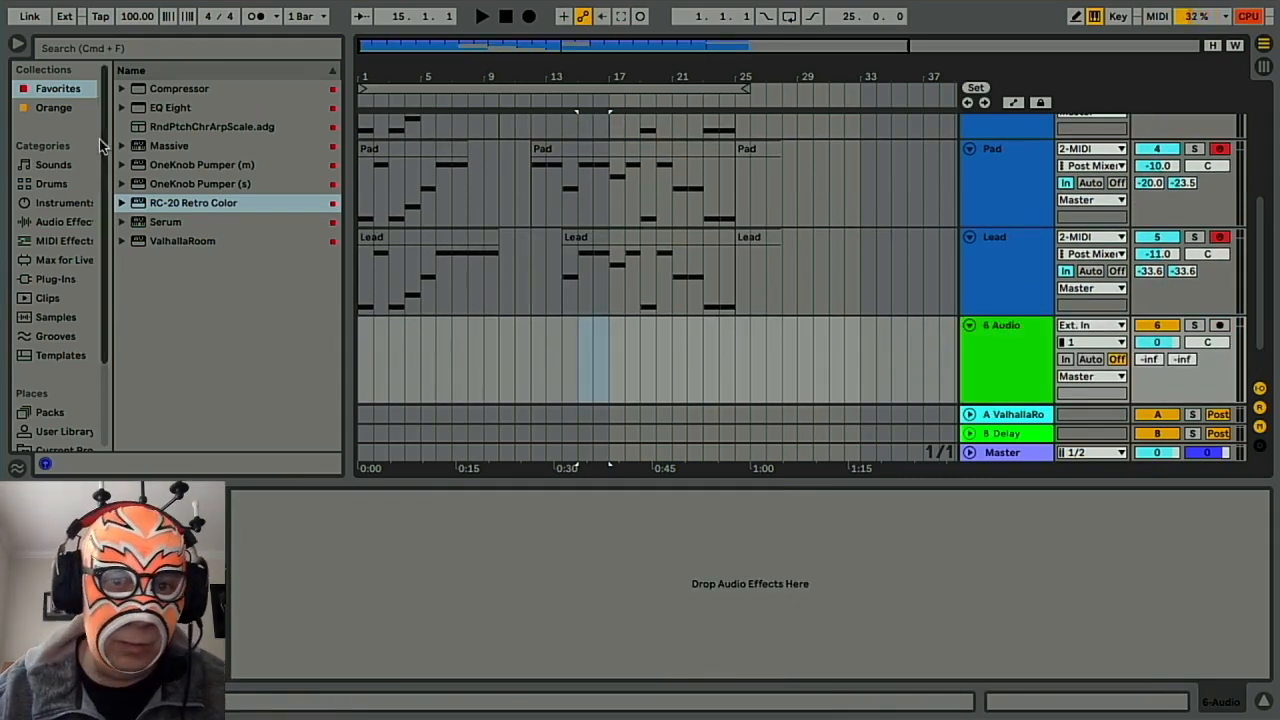
# Search the sample library for "riser" and go through the matching sounds.
pyautogui.click(48, 319)
pyautogui.click(184, 48)
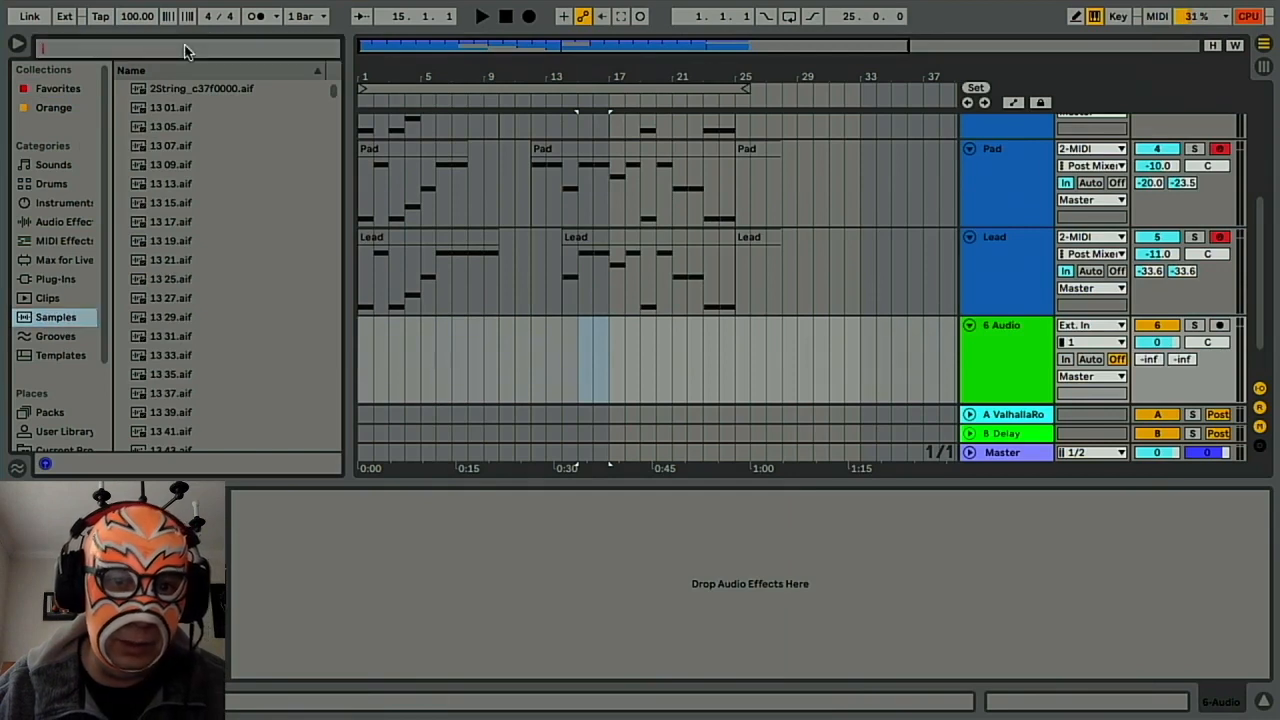
pyautogui.write('s')
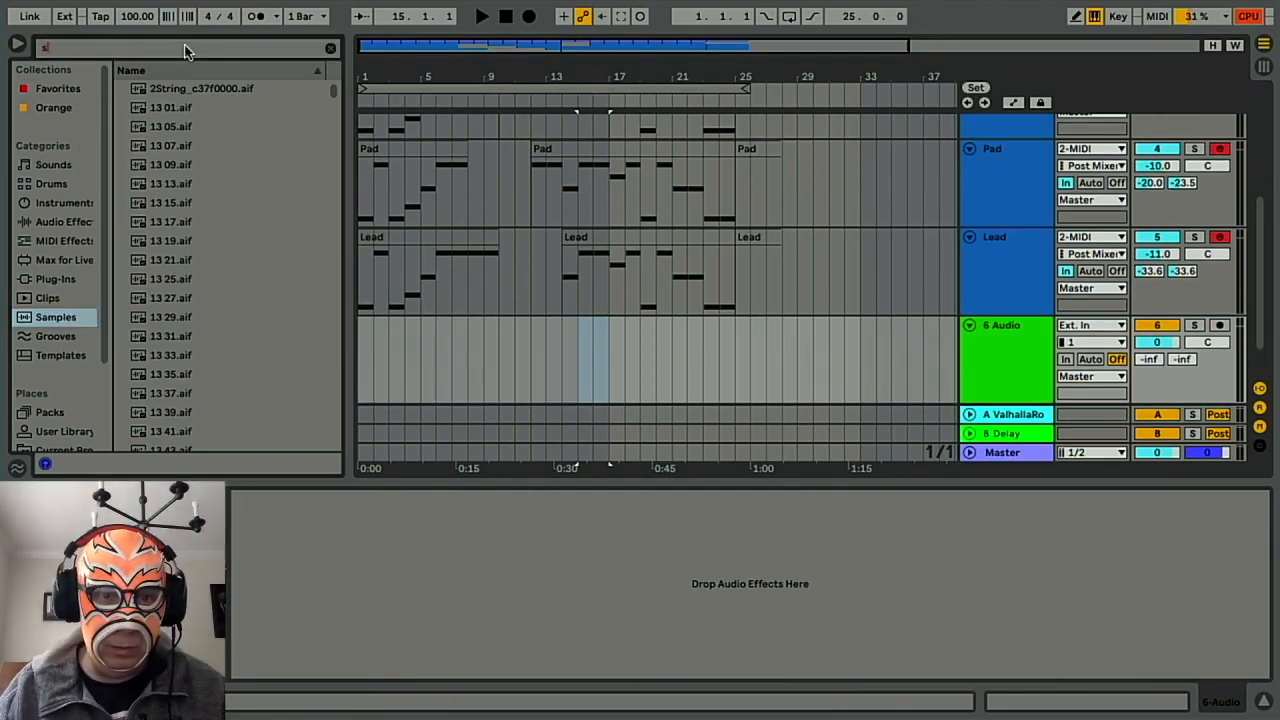
pyautogui.write('am')
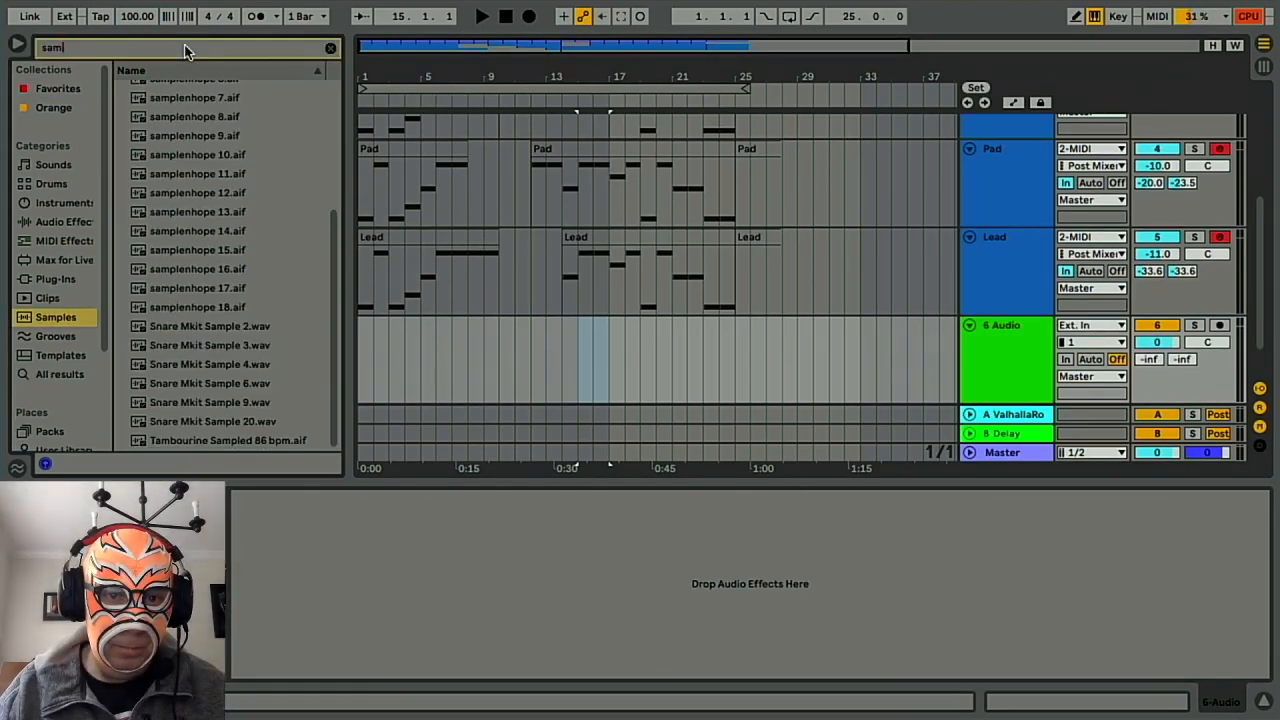
pyautogui.press('BackSpace')
pyautogui.press('BackSpace')
pyautogui.press('BackSpace')
pyautogui.write('riser')
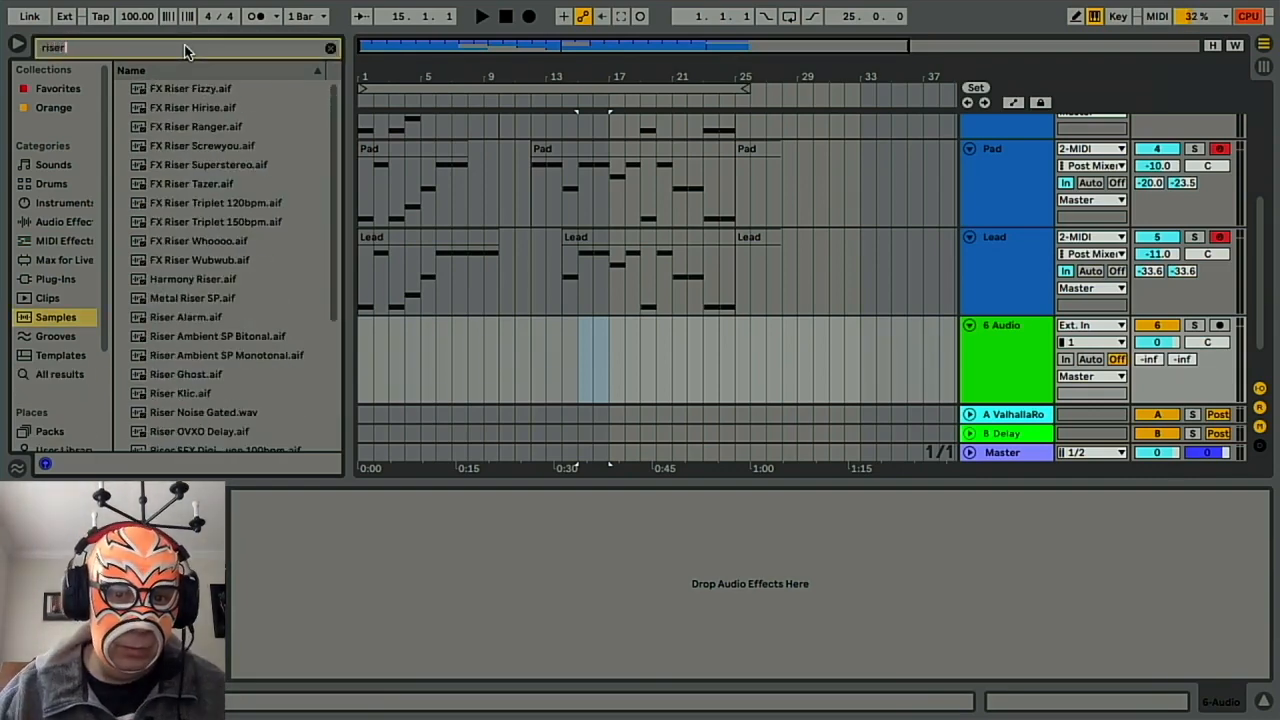
pyautogui.scroll(-5, 247, 207)
pyautogui.scroll(-1, 247, 207)
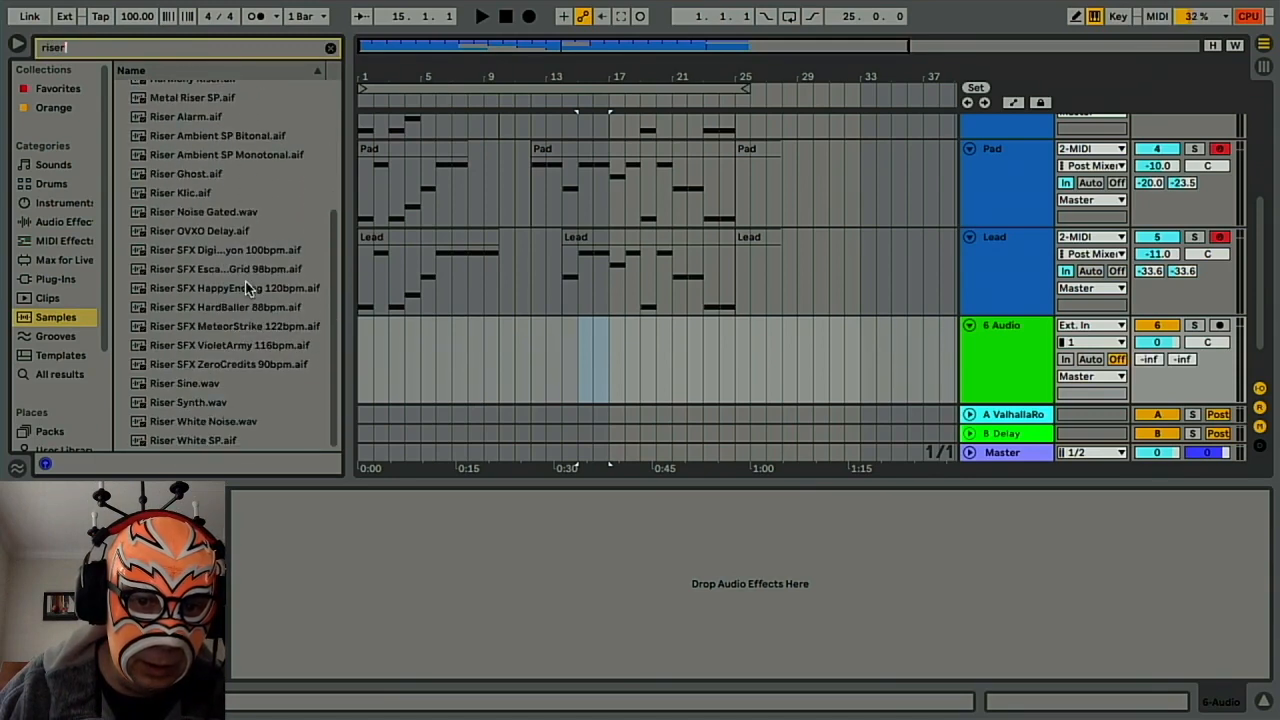
# Audition Riser White Noise.wav and Riser White SP.aif, and place Riser White Noise at bar 1 of the new audio track.
pyautogui.click(235, 424)
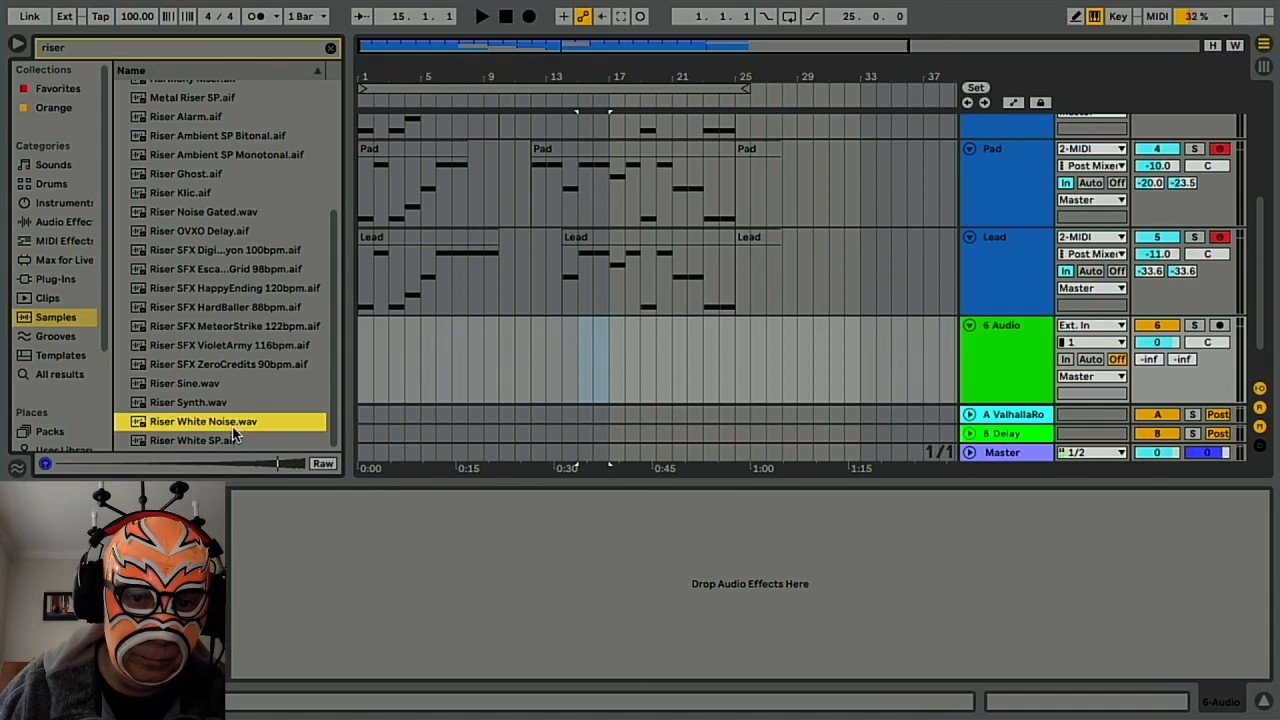
pyautogui.click(230, 443)
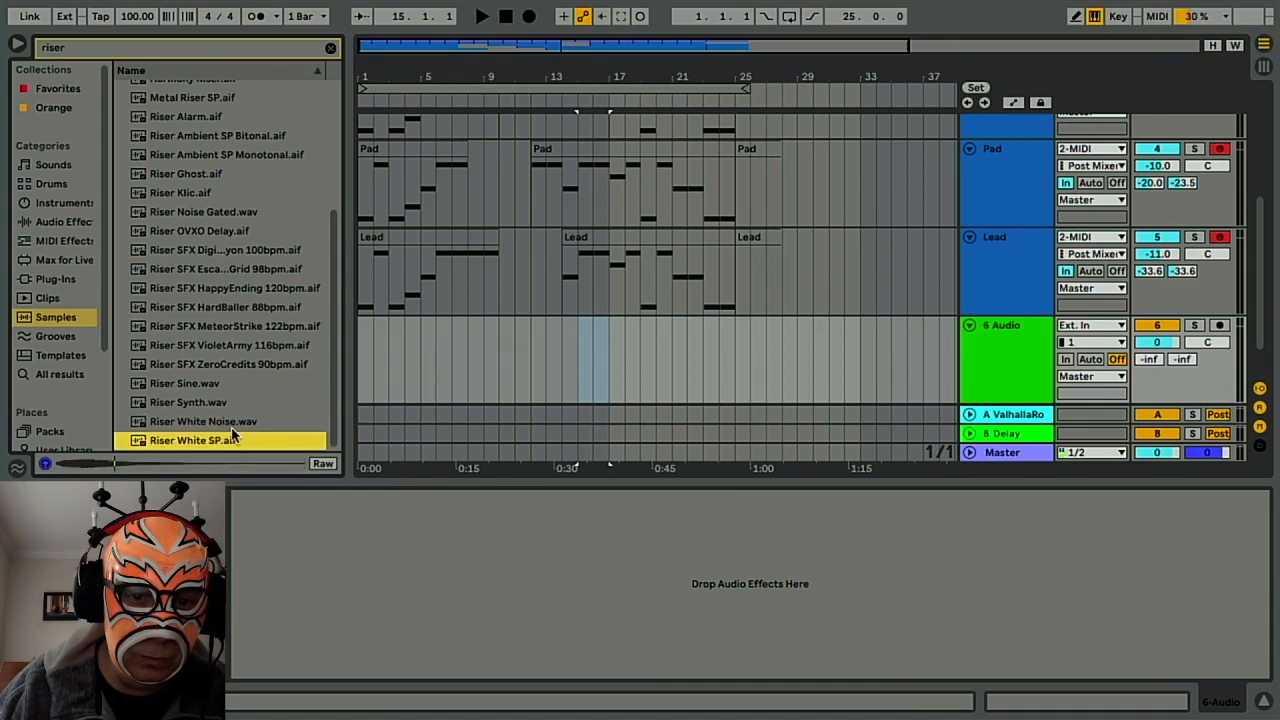
pyautogui.click(230, 410)
pyautogui.click(235, 423)
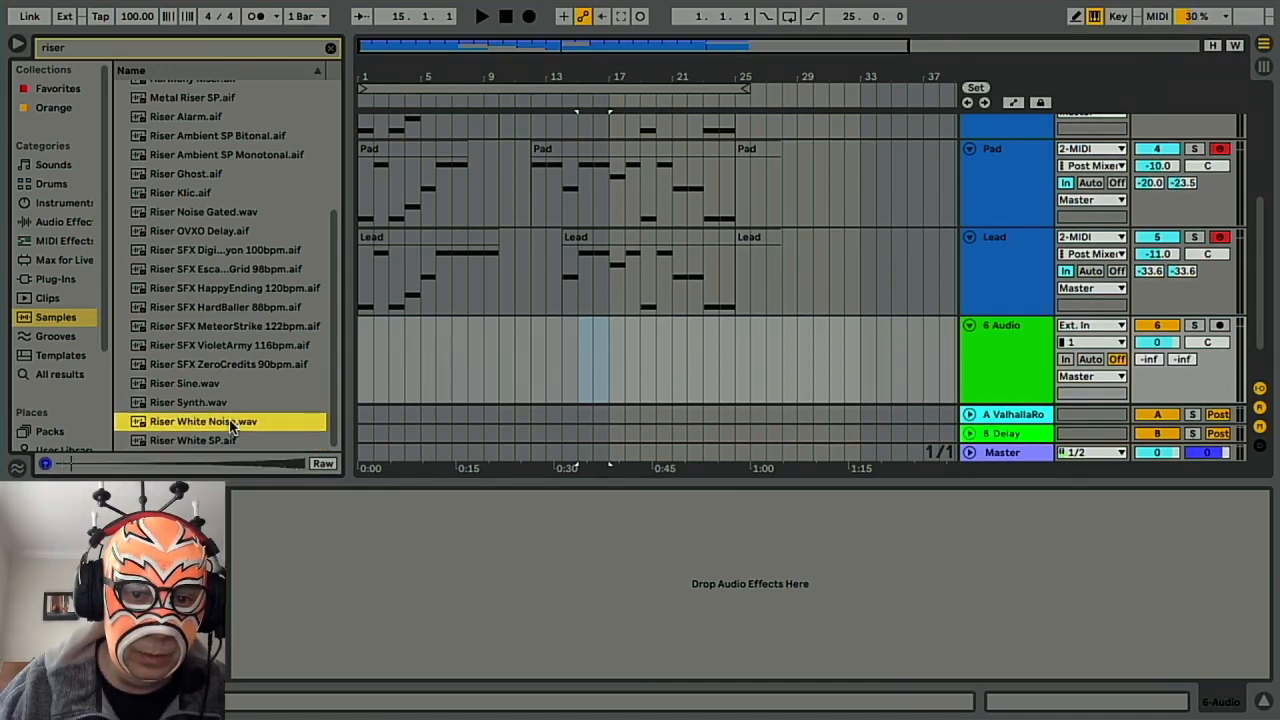
pyautogui.doubleClick(235, 423)
pyautogui.scroll(-1, 464, 277)
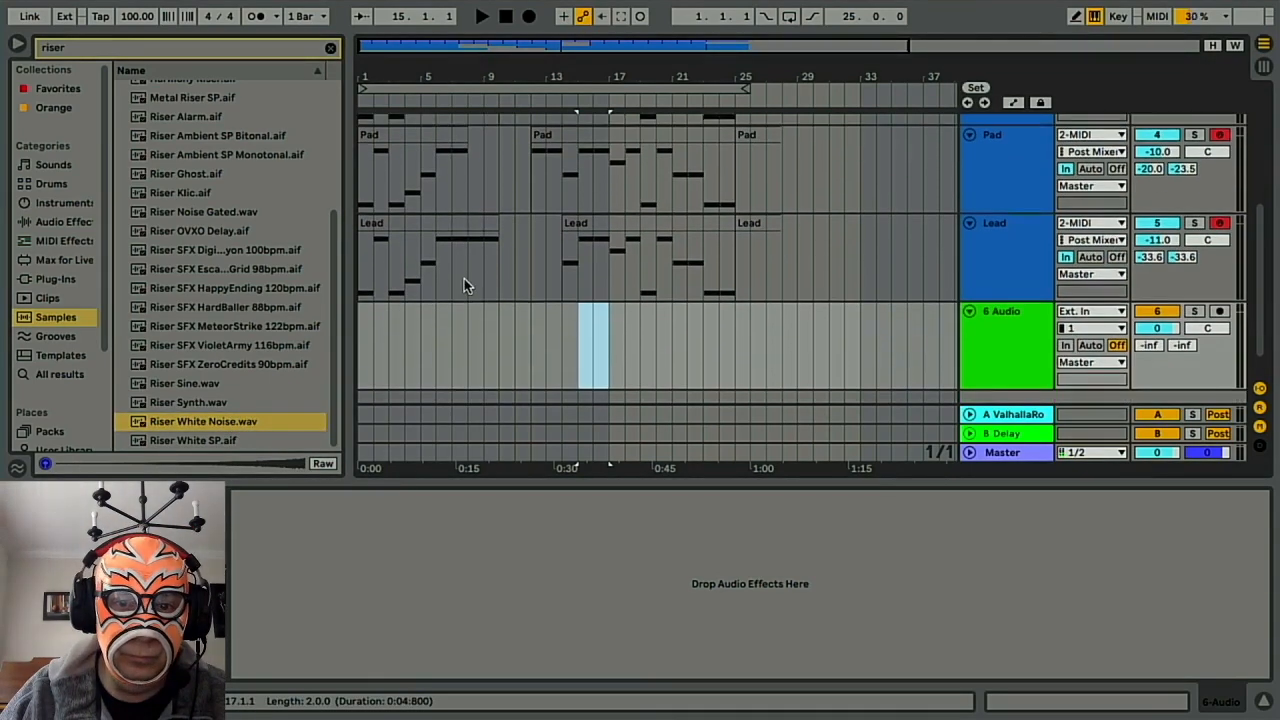
pyautogui.moveTo(233, 432); pyautogui.dragTo(367, 365)
# Clear bars 1 and 2 from the 2 MIDI and Bass tracks.
pyautogui.scroll(2, 395, 352)
pyautogui.scroll(2, 395, 352)
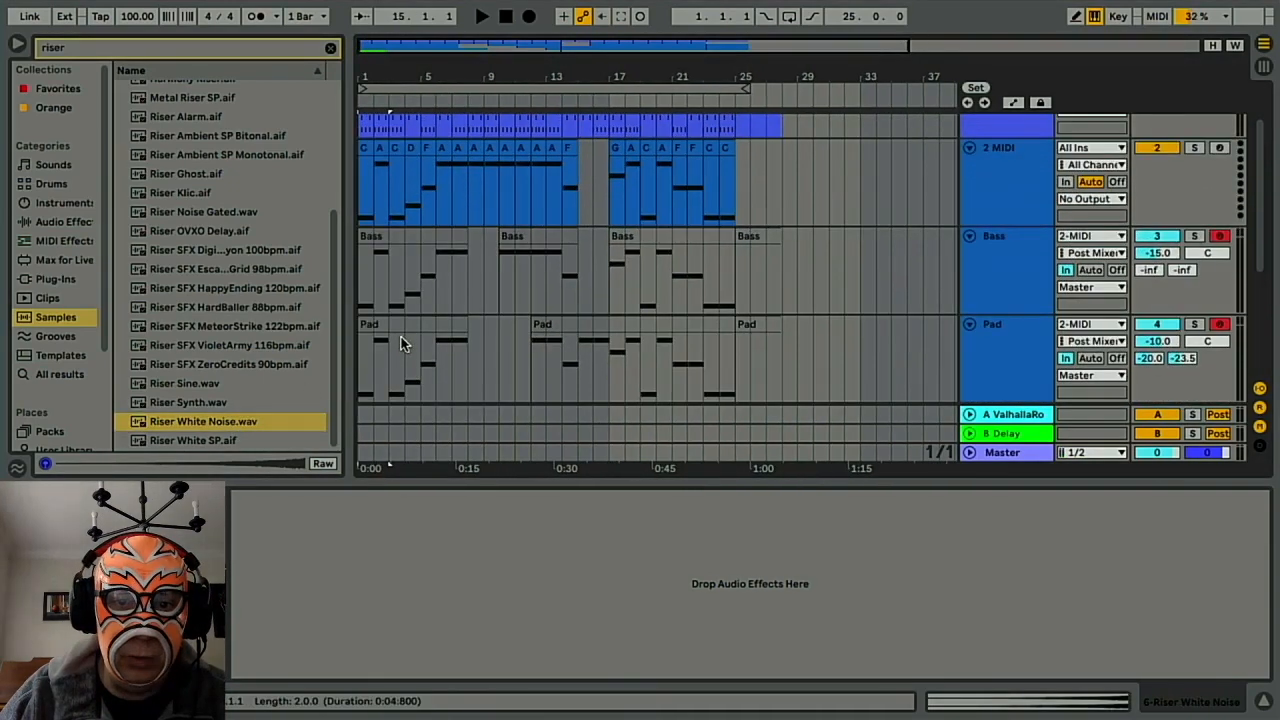
pyautogui.moveTo(363, 287); pyautogui.dragTo(384, 288)
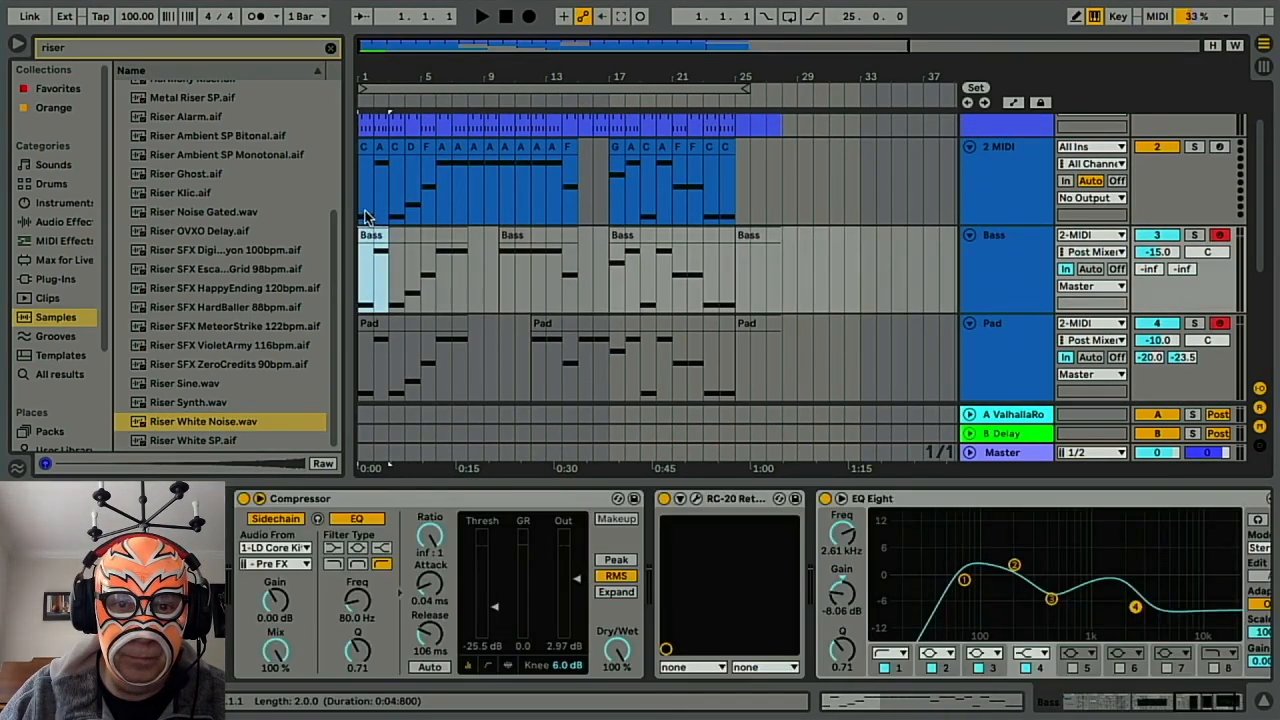
pyautogui.moveTo(365, 218); pyautogui.dragTo(383, 260)
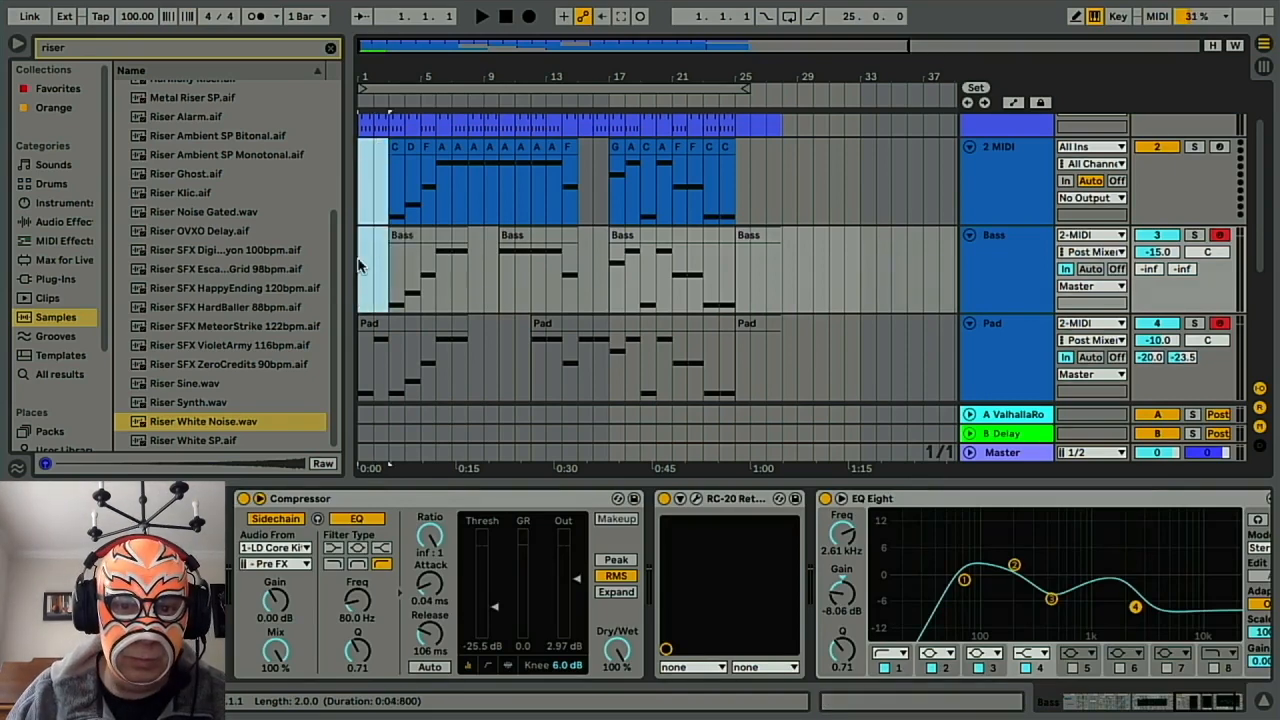
# Place copies of the riser clip at bars 10 and 15 of its track, in line with the gaps in the other parts.
pyautogui.scroll(-3, 509, 245)
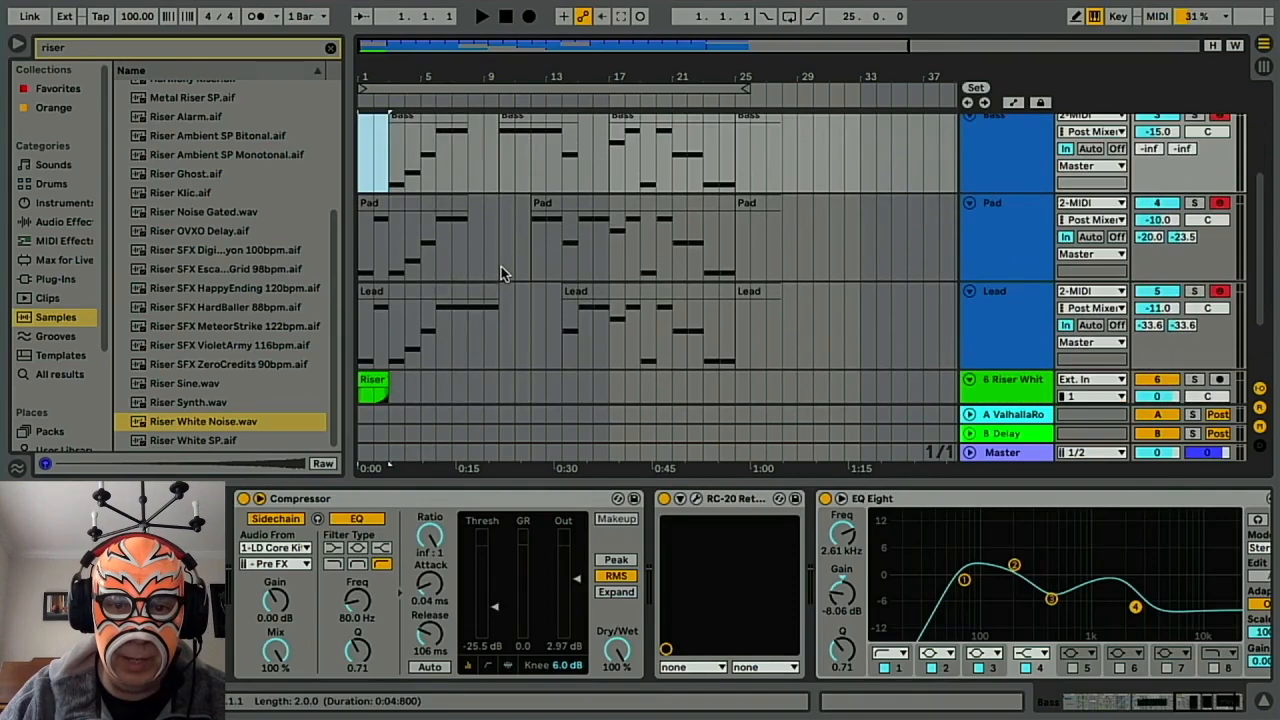
pyautogui.scroll(-2, 501, 266)
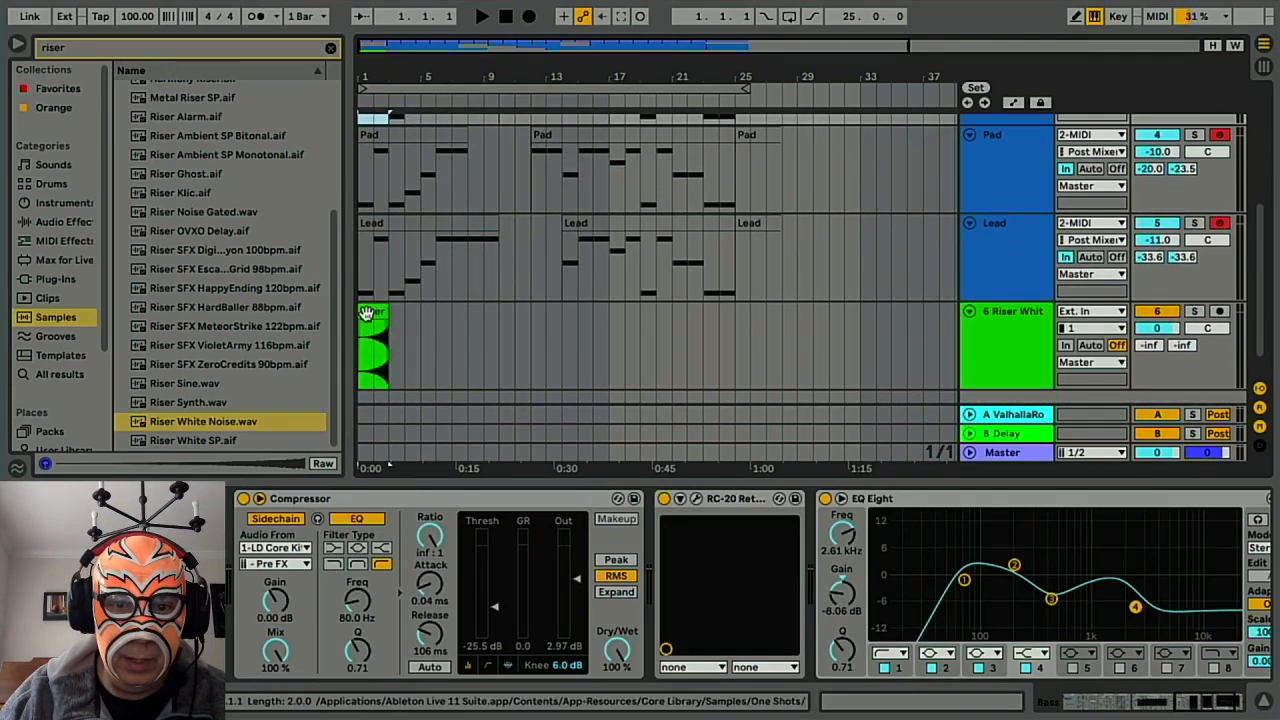
pyautogui.scroll(3, 500, 309)
pyautogui.scroll(-3, 500, 309)
pyautogui.scroll(-1, 499, 310)
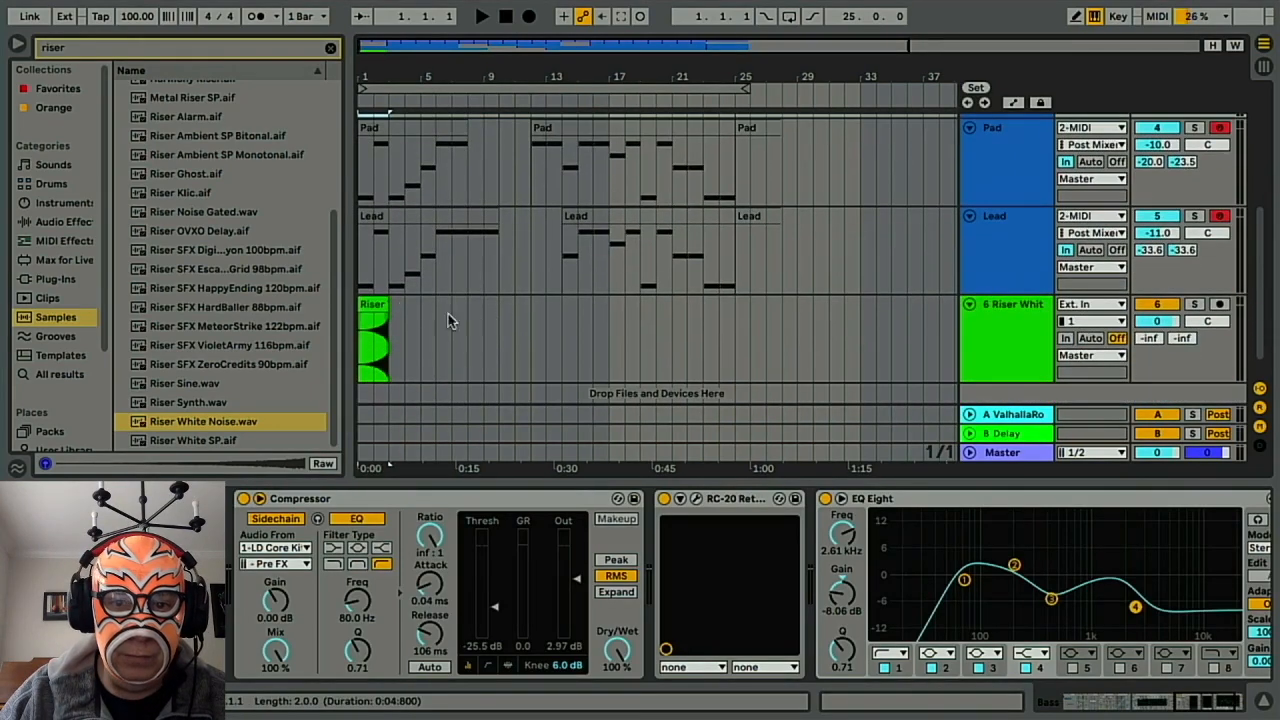
pyautogui.click(369, 302)
pyautogui.hotkey('ctrl', 'd')
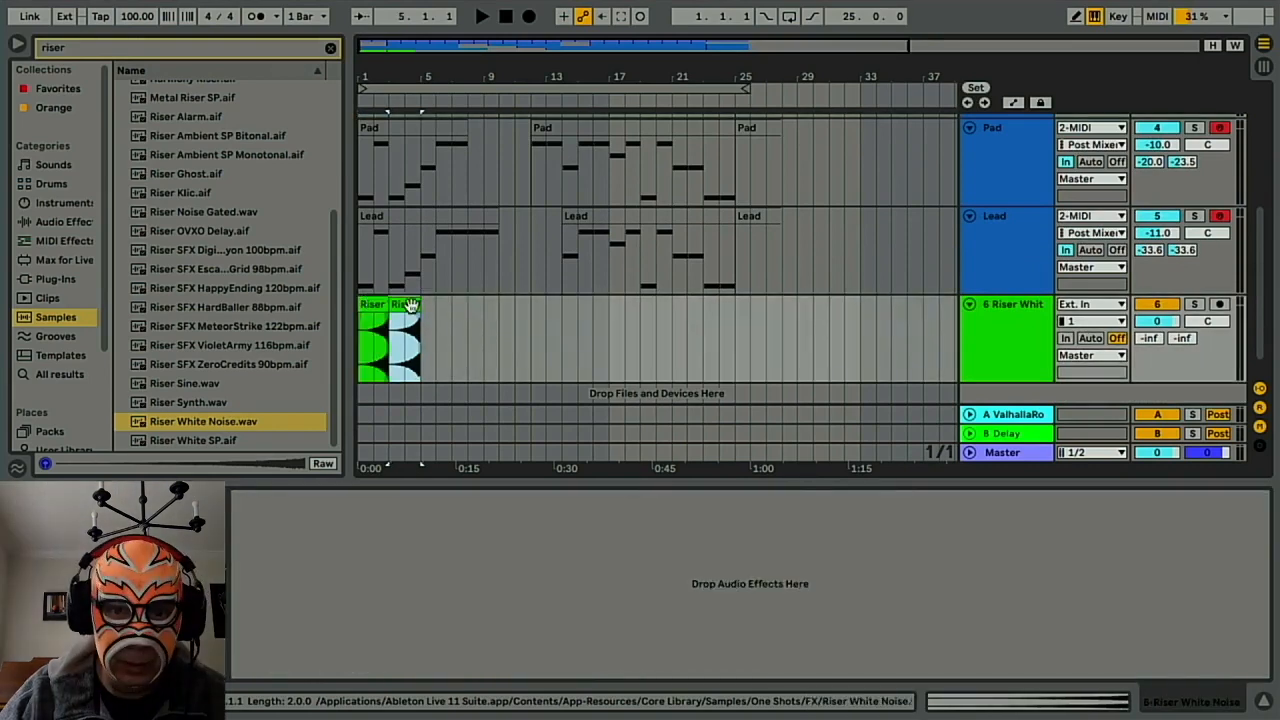
pyautogui.moveTo(402, 303); pyautogui.dragTo(538, 304)
pyautogui.scroll(10, 540, 300)
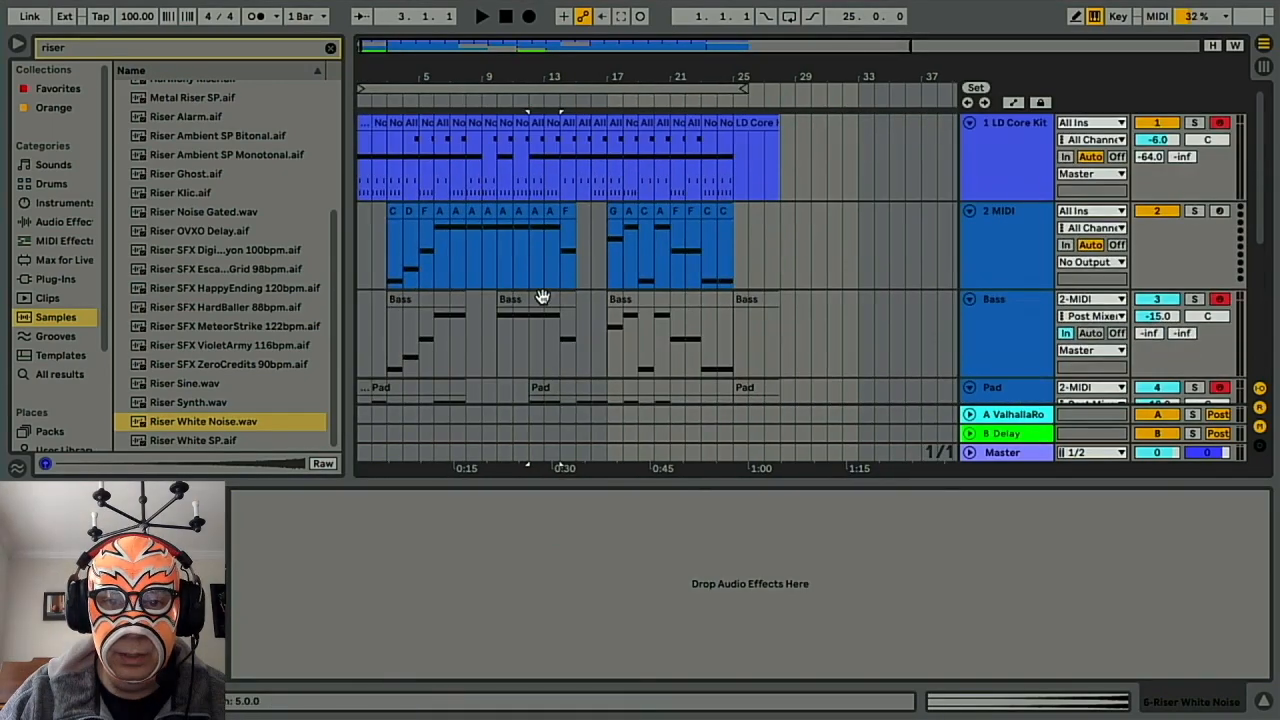
pyautogui.scroll(-10, 541, 297)
pyautogui.moveTo(545, 293); pyautogui.dragTo(593, 290)
pyautogui.scroll(5, 593, 290)
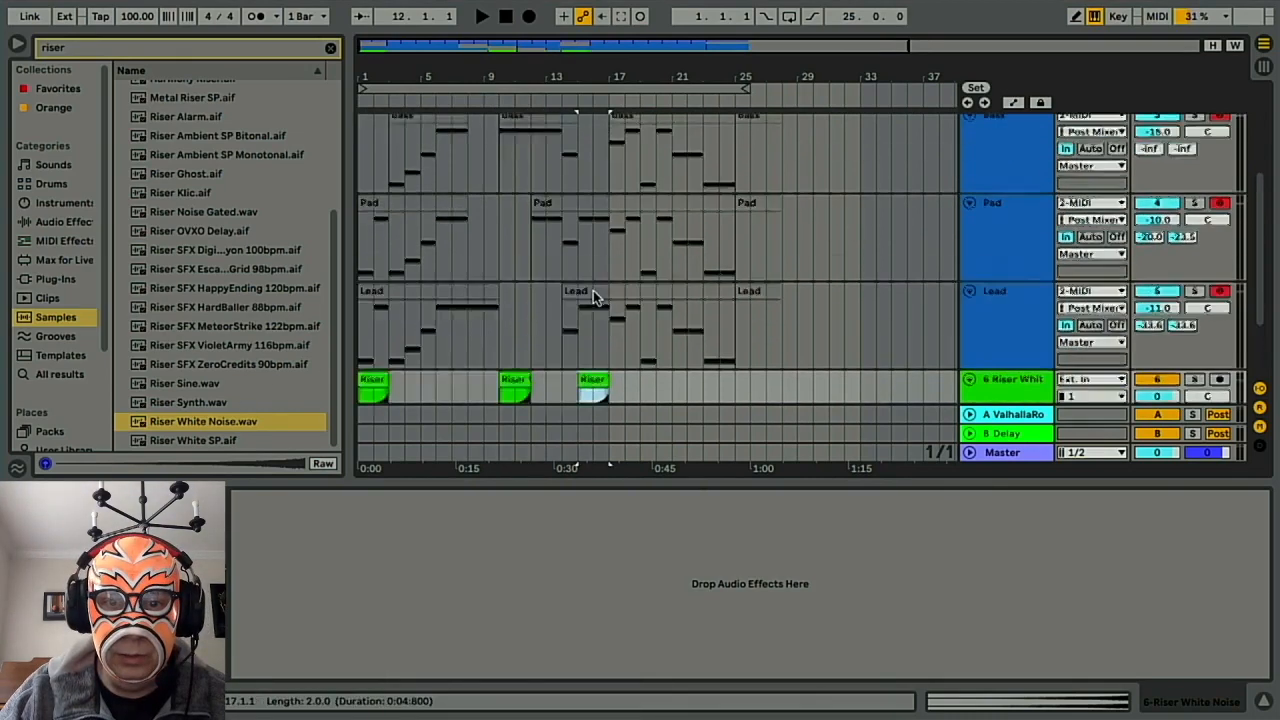
# Duplicate the riser clip at bar 15 and move the copy to bar 23.
pyautogui.scroll(-5, 593, 290)
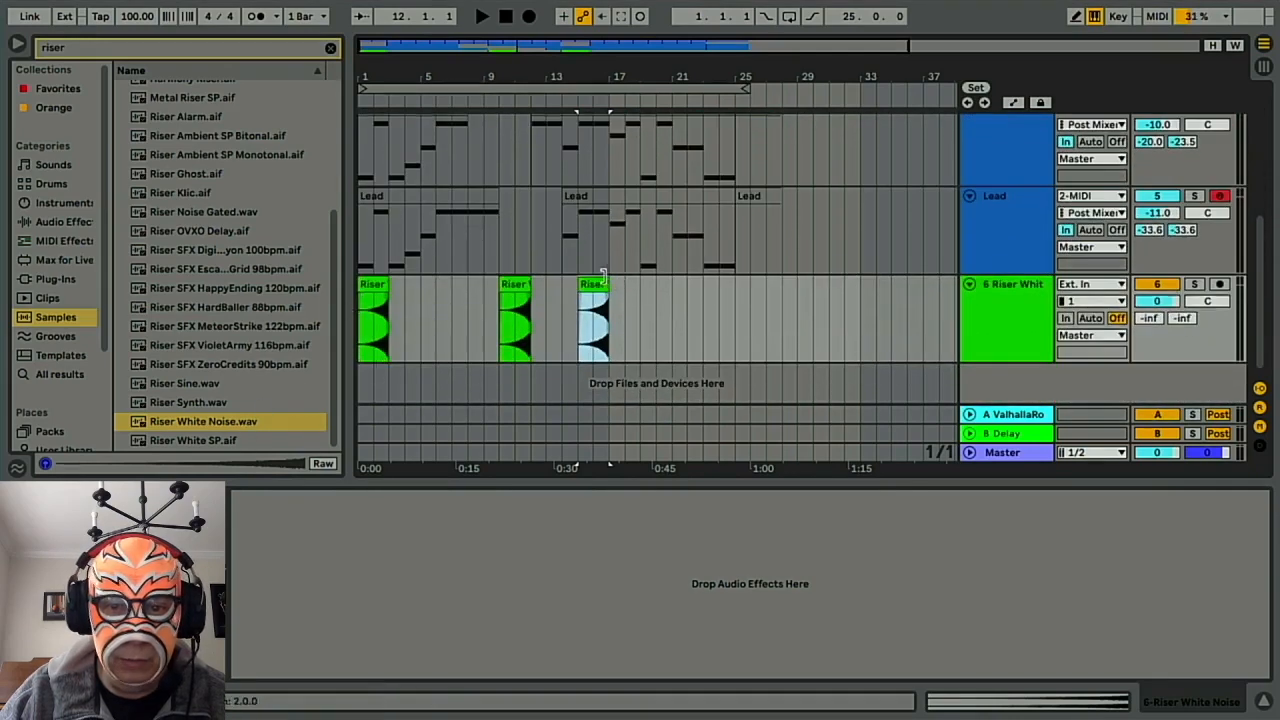
pyautogui.press('super+d')
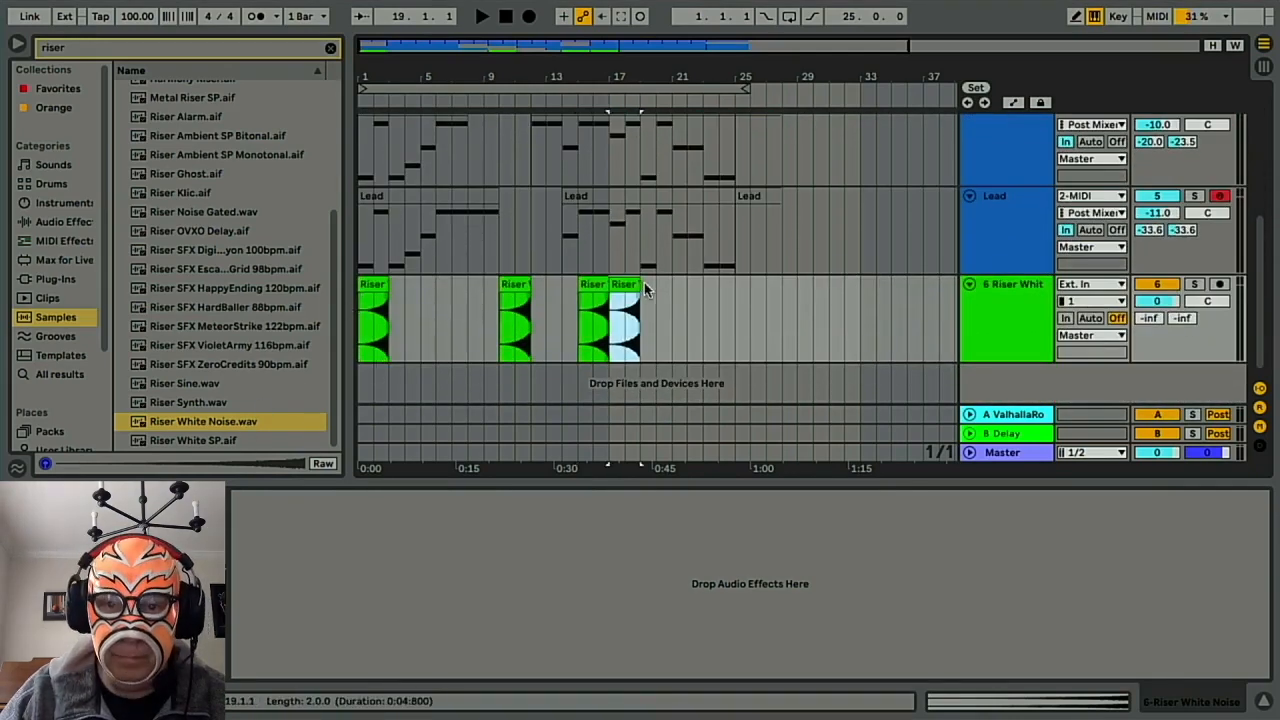
pyautogui.scroll(2, 651, 265)
pyautogui.scroll(3, 651, 265)
pyautogui.scroll(-4, 651, 266)
pyautogui.scroll(-1, 651, 266)
pyautogui.moveTo(622, 282); pyautogui.dragTo(724, 282)
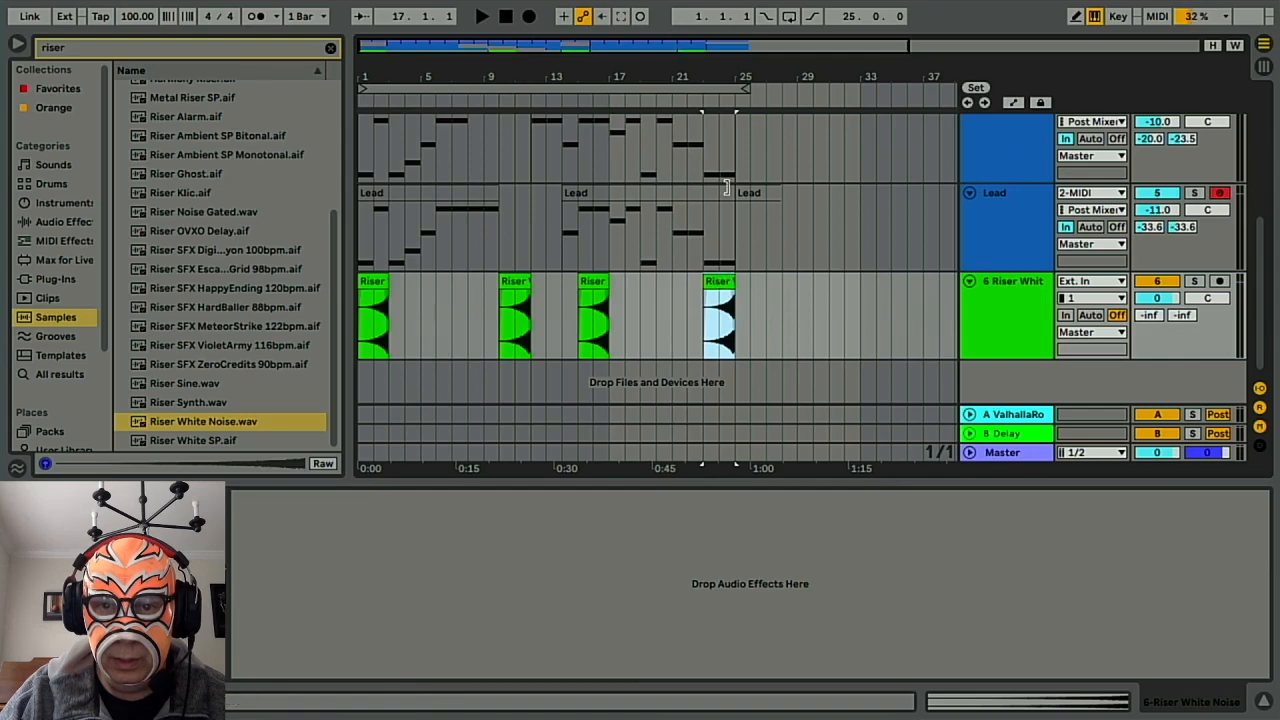
pyautogui.scroll(3, 723, 210)
pyautogui.scroll(-3, 723, 210)
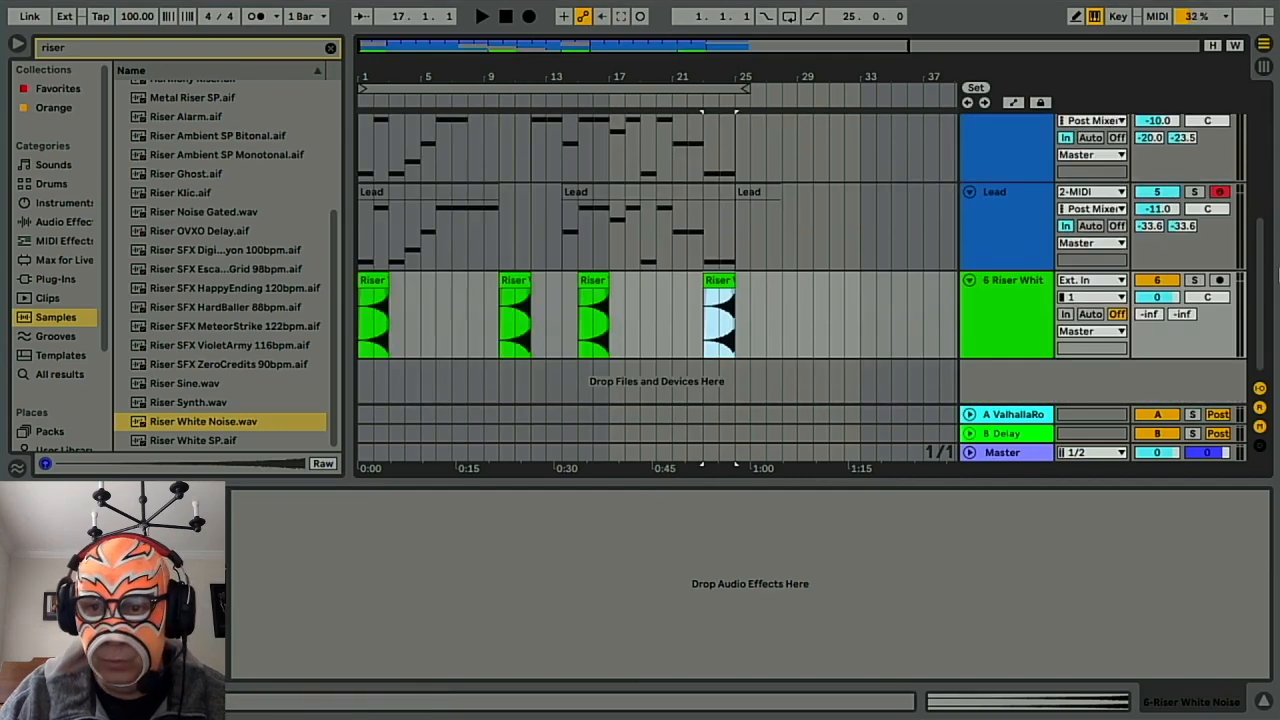
# Lower the riser track's volume to -21.4 dB, playing the arrangement from the start to judge the level.
pyautogui.moveTo(1166, 302); pyautogui.dragTo(1166, 345)
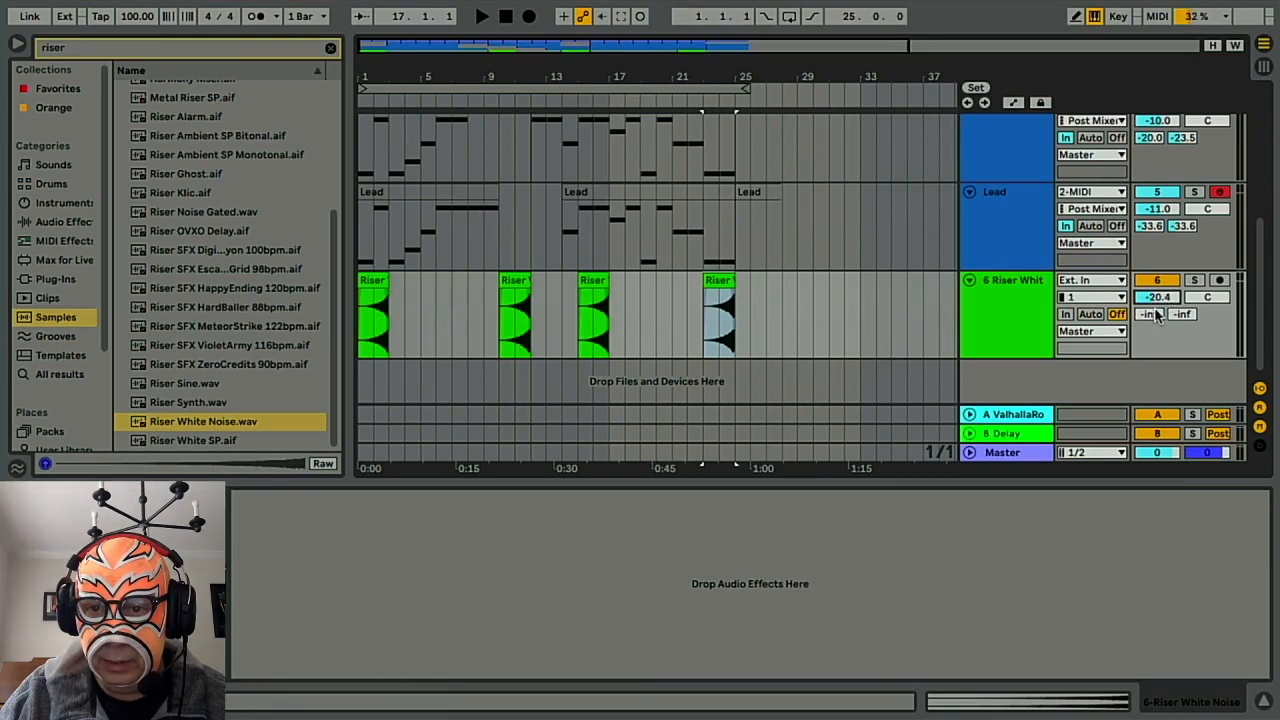
pyautogui.moveTo(1152, 322); pyautogui.dragTo(1192, 303)
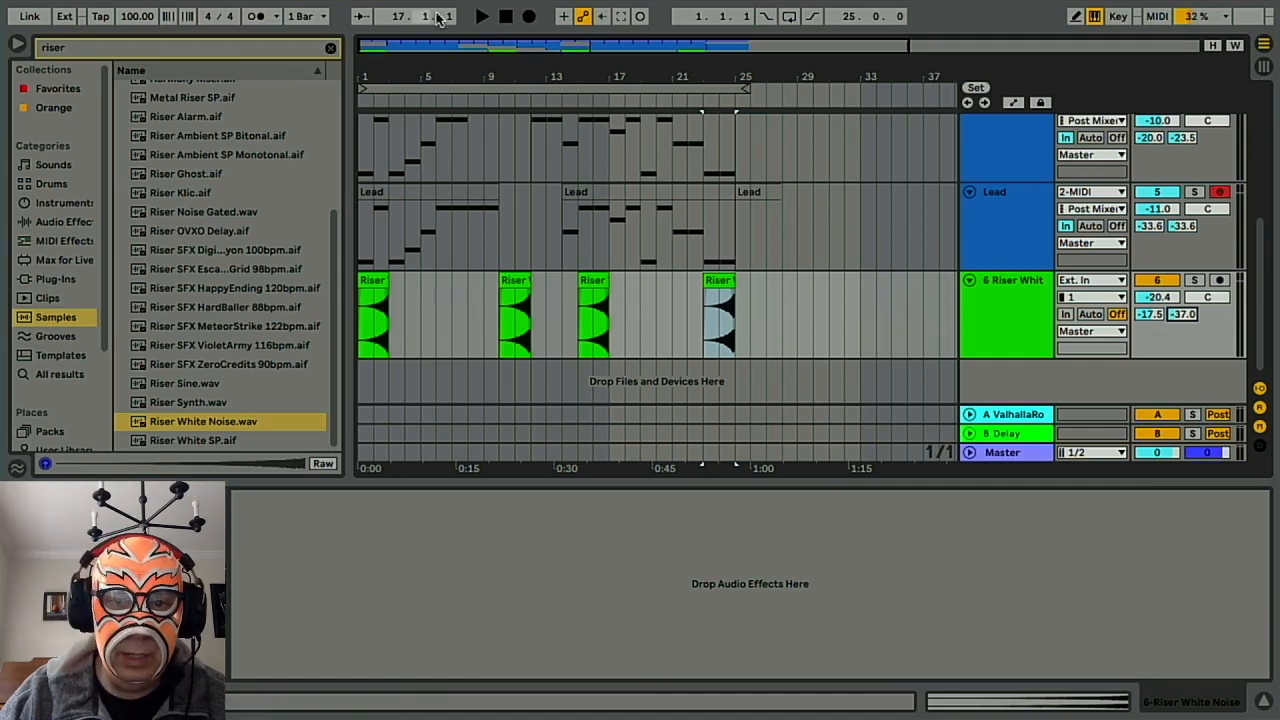
pyautogui.click(511, 22)
pyautogui.press('space')
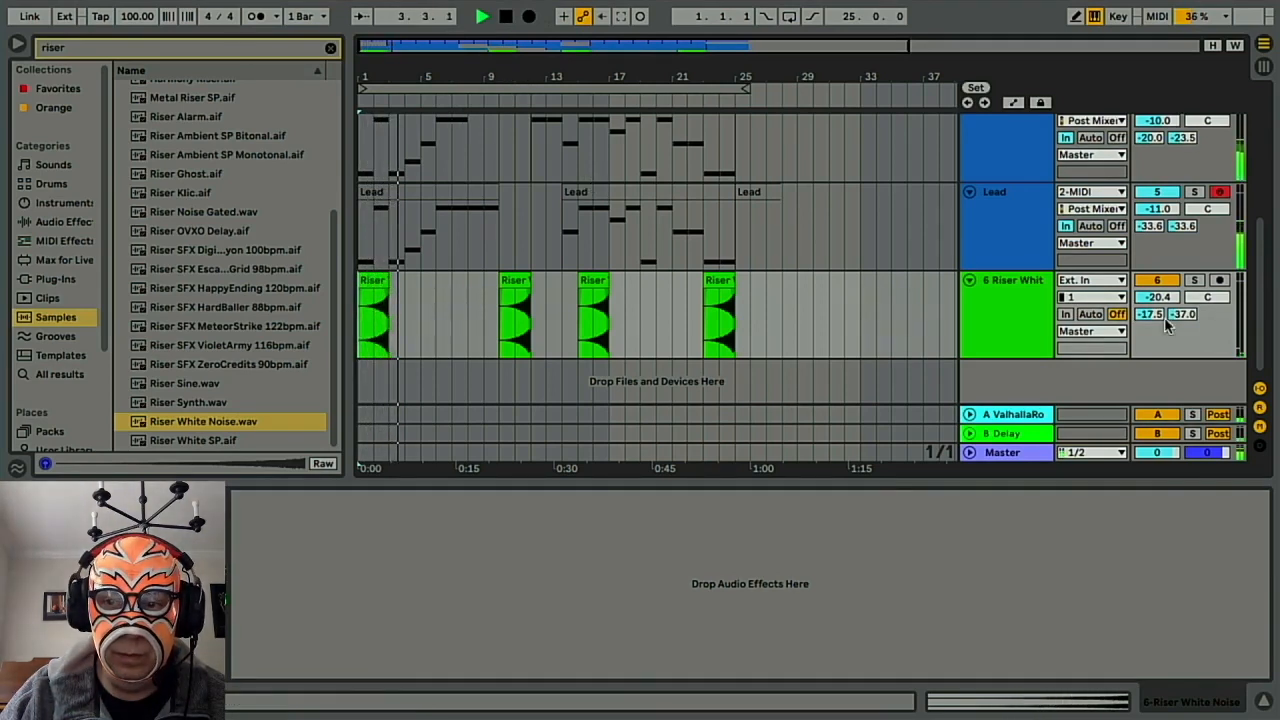
pyautogui.moveTo(1158, 299); pyautogui.dragTo(1158, 305)
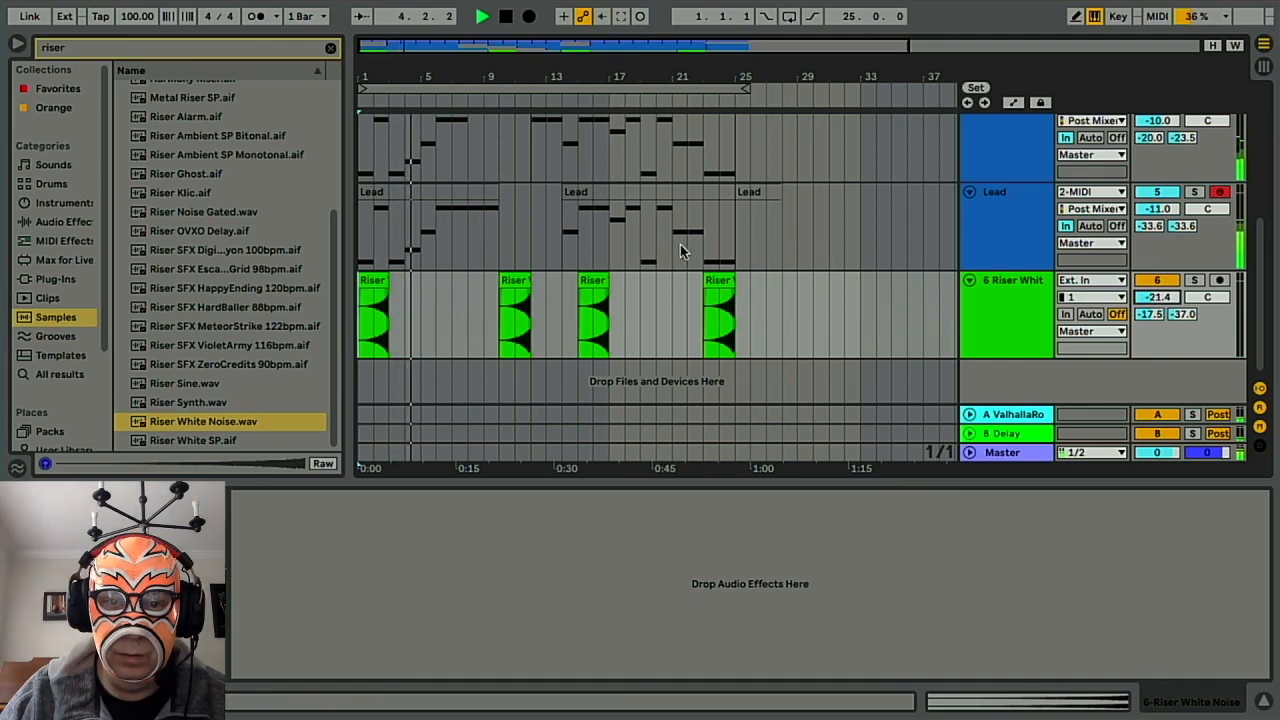
# Select bar 3 on the Bass track and loop playback over that one bar.
pyautogui.scroll(2, 614, 252)
pyautogui.scroll(2, 614, 252)
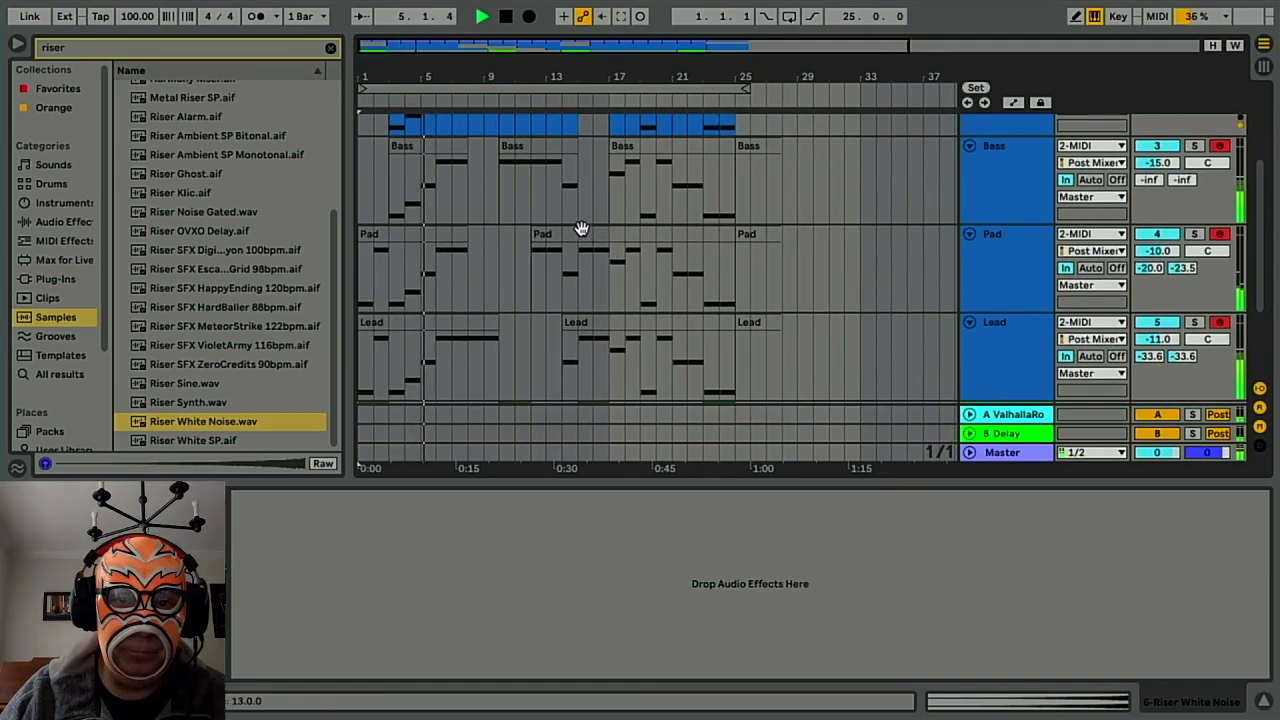
pyautogui.click(391, 174)
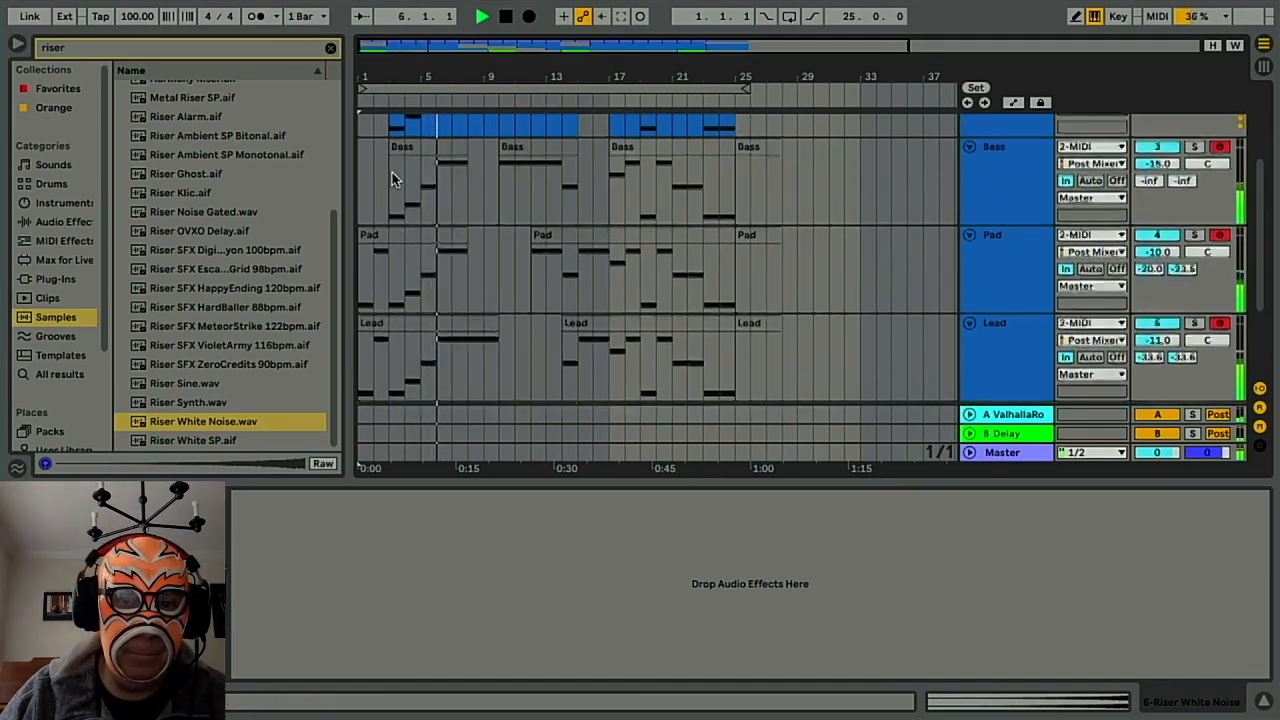
pyautogui.moveTo(394, 173); pyautogui.dragTo(398, 180)
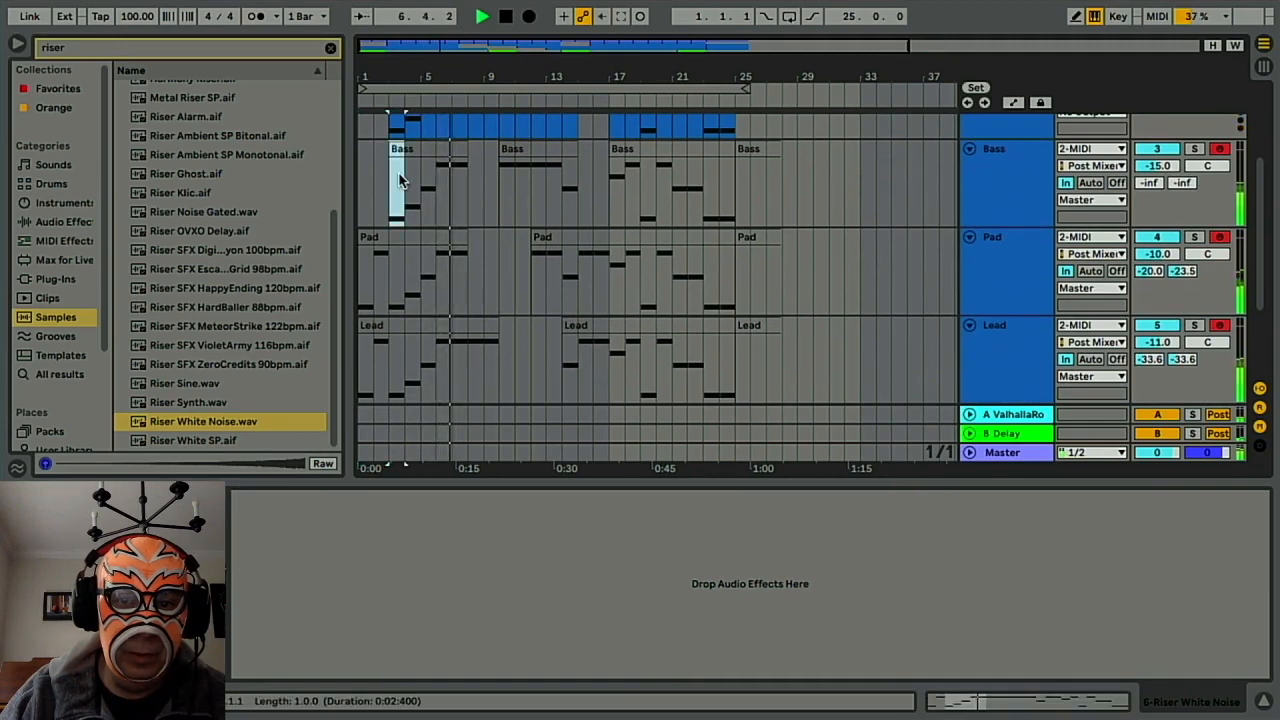
pyautogui.click(399, 180)
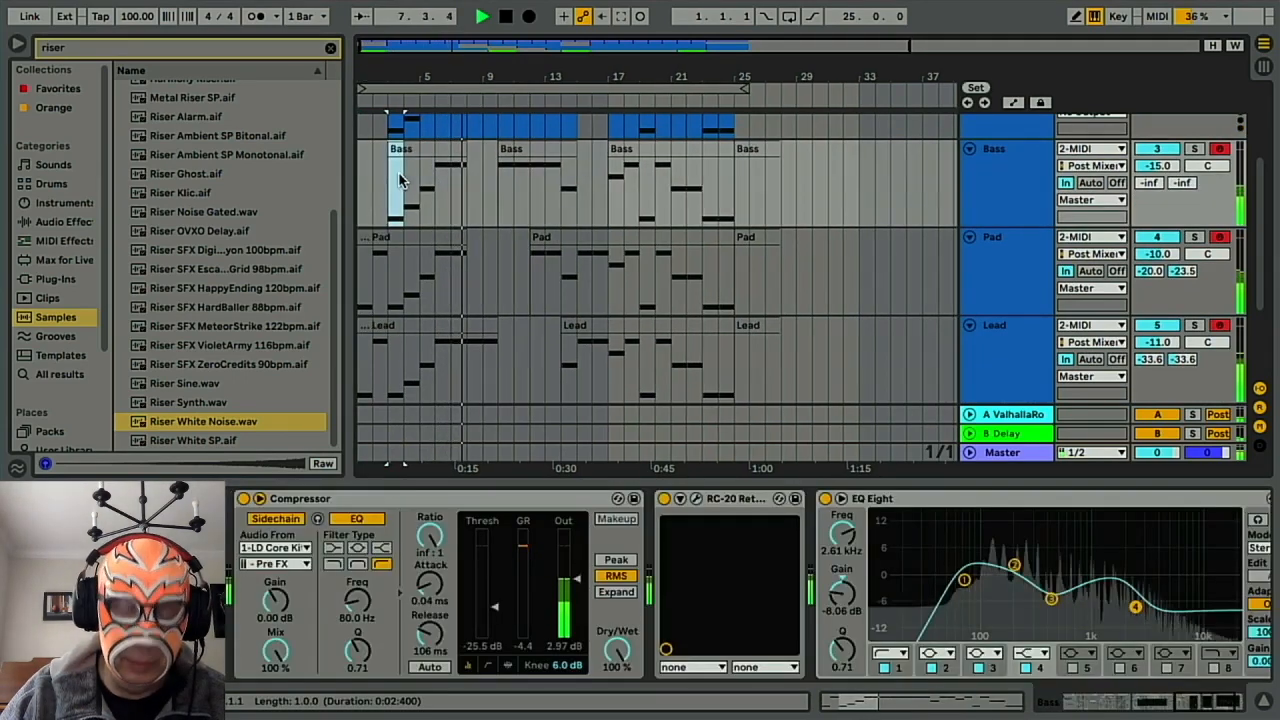
pyautogui.hotkey('ctrl', 'l')
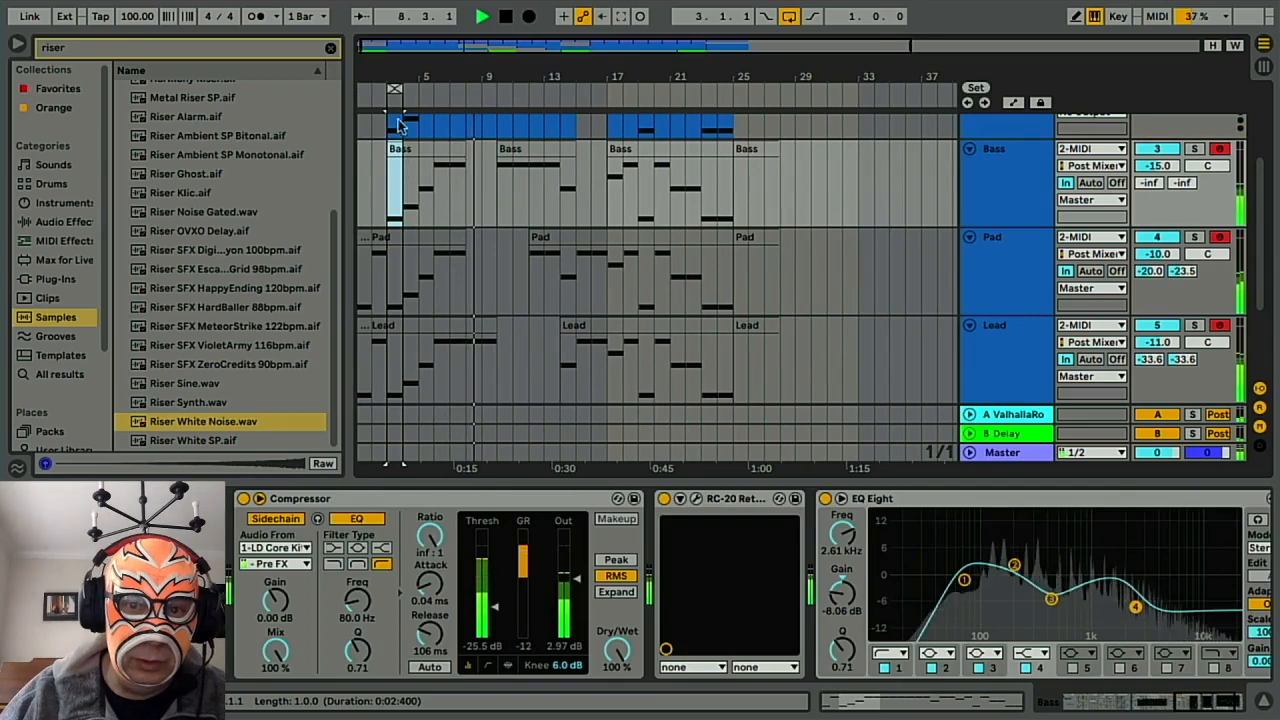
# Duplicate bar 3 across all tracks twice, filling bars 4 and 5 with copies of it.
pyautogui.click(395, 87)
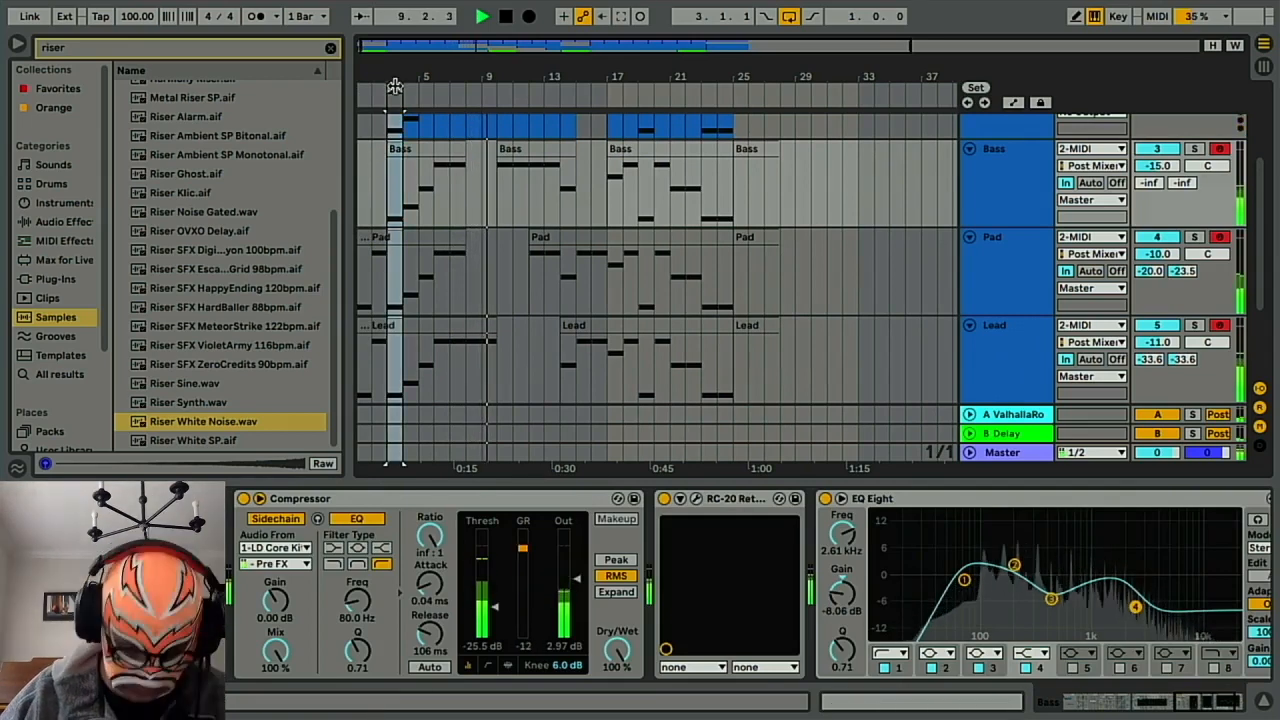
pyautogui.hotkey('ctrl', 'd')
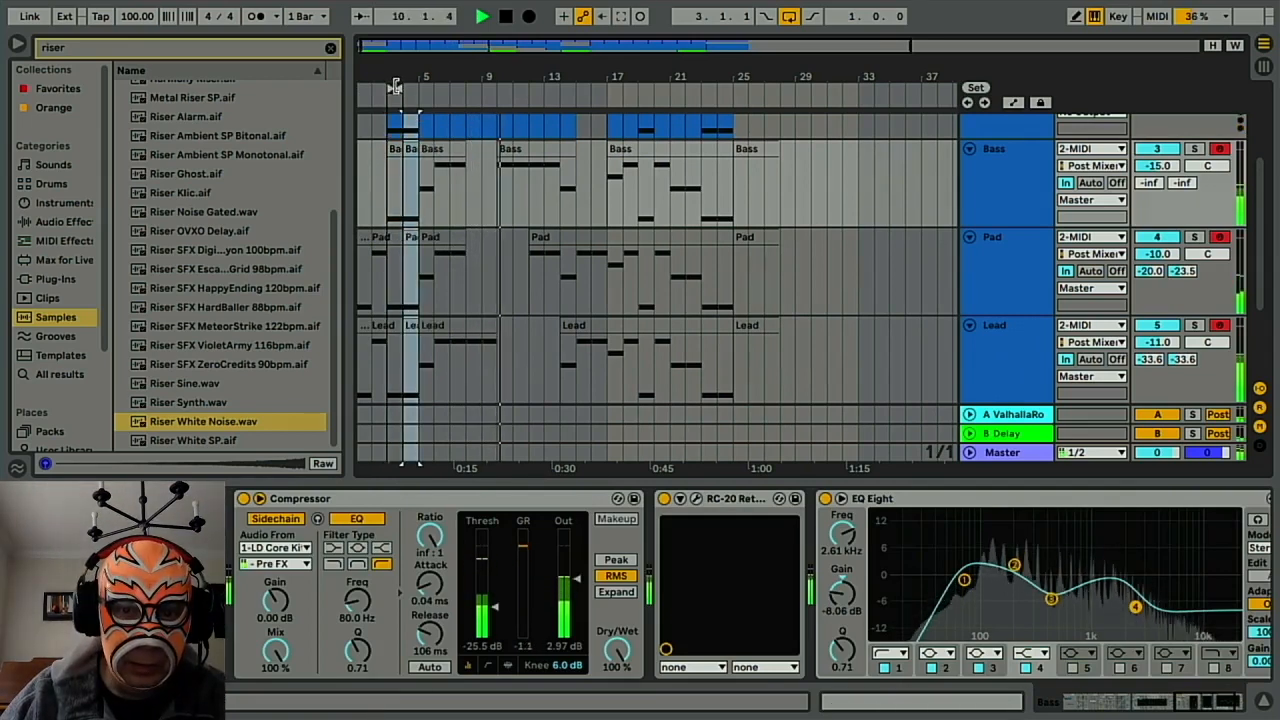
pyautogui.hotkey('ctrl', 'd')
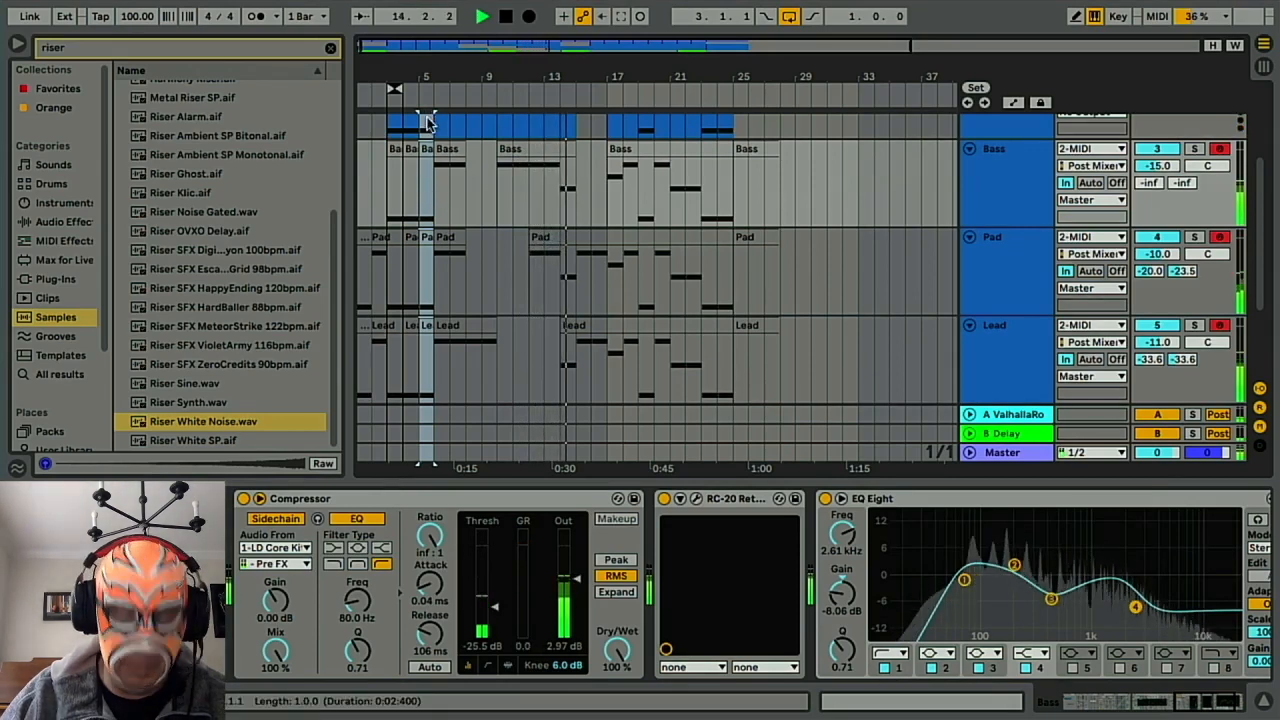
# Paste the copied bar at bar 10, starting on the track above Bass, and at bar 24, starting on the Bass track.
pyautogui.click(496, 129)
pyautogui.hotkey('ctrl', 'v')
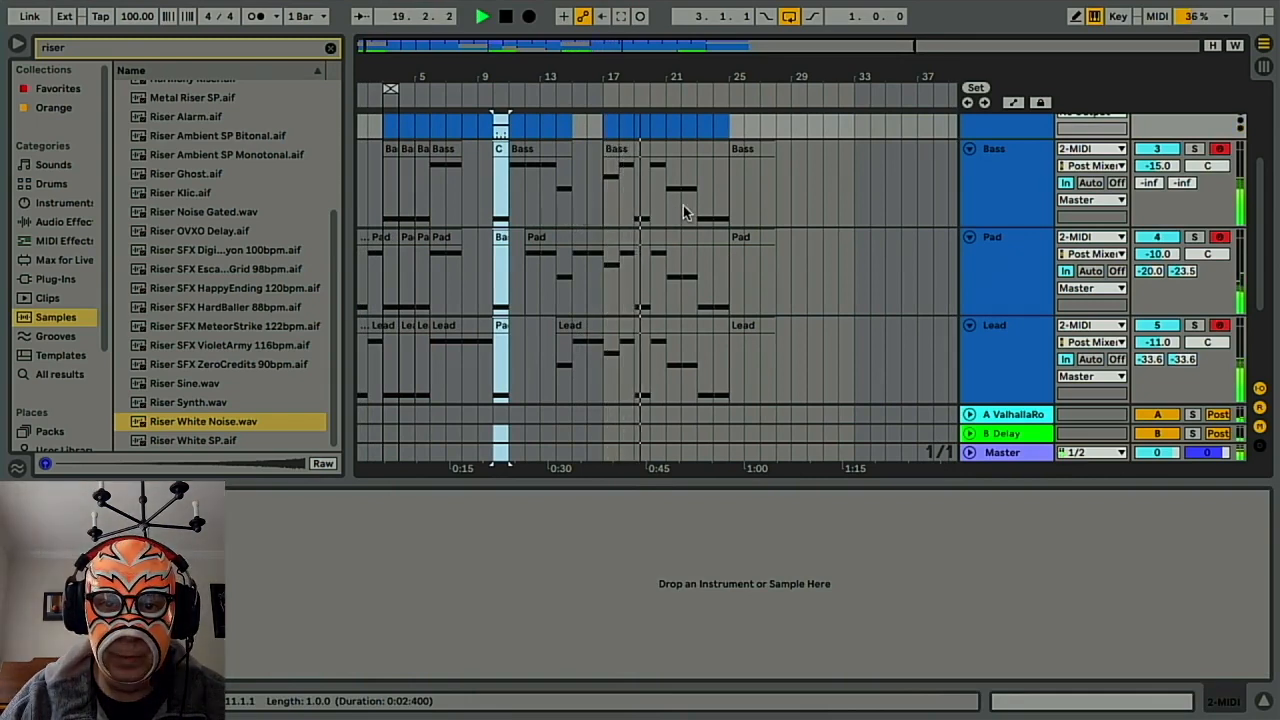
pyautogui.click(716, 181)
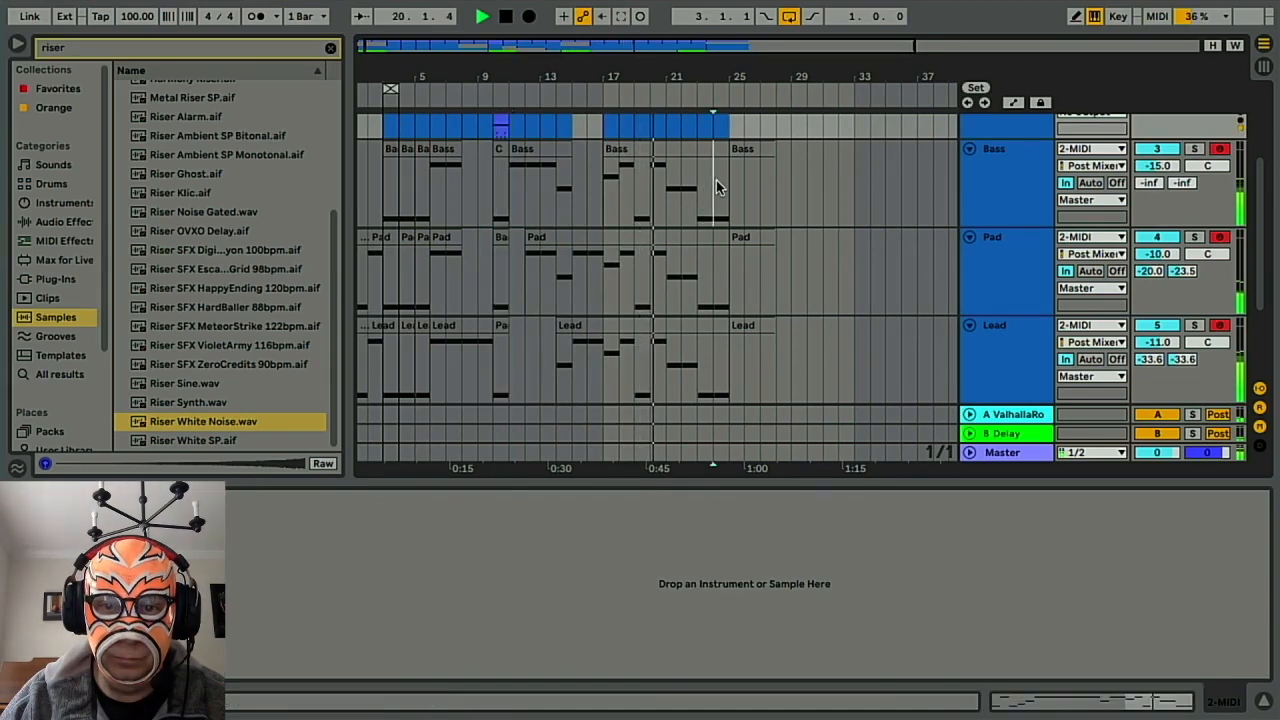
pyautogui.hotkey('ctrl', 'v')
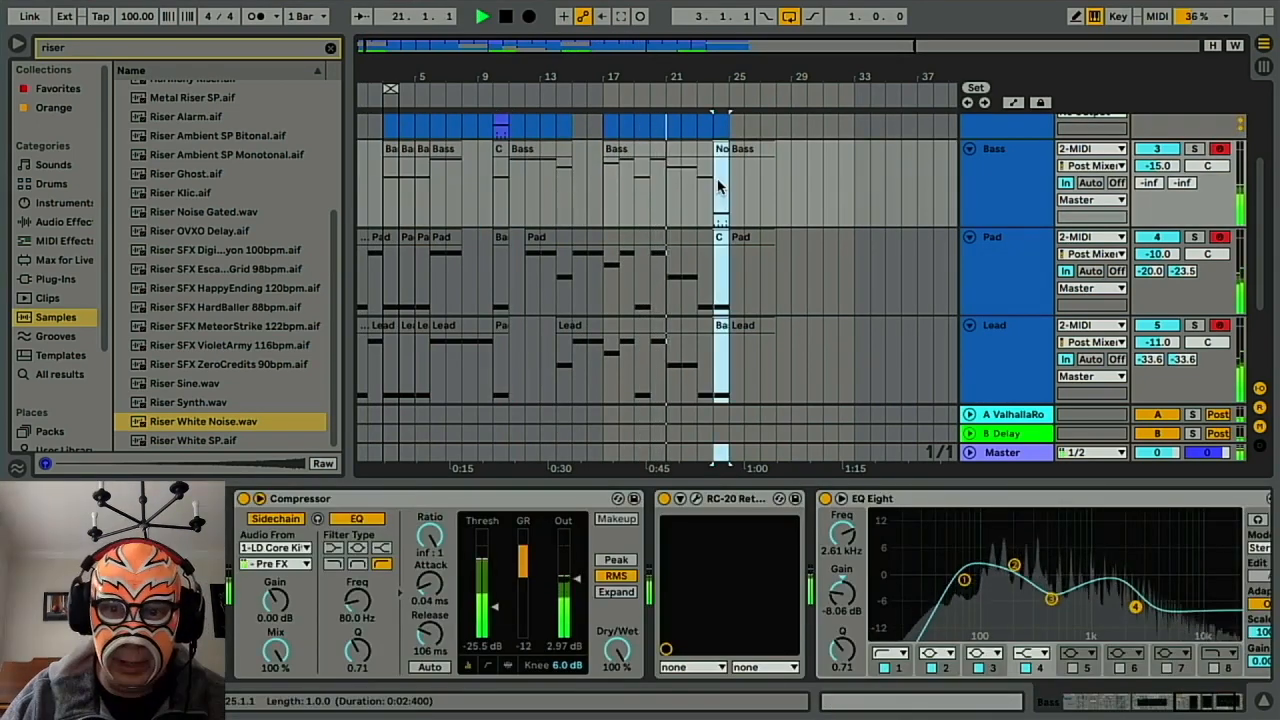
# Stop playback, return to the start, and set the loop to the full 27 bars of the arrangement from bar 1.
pyautogui.hscroll(-1, 700, 206)
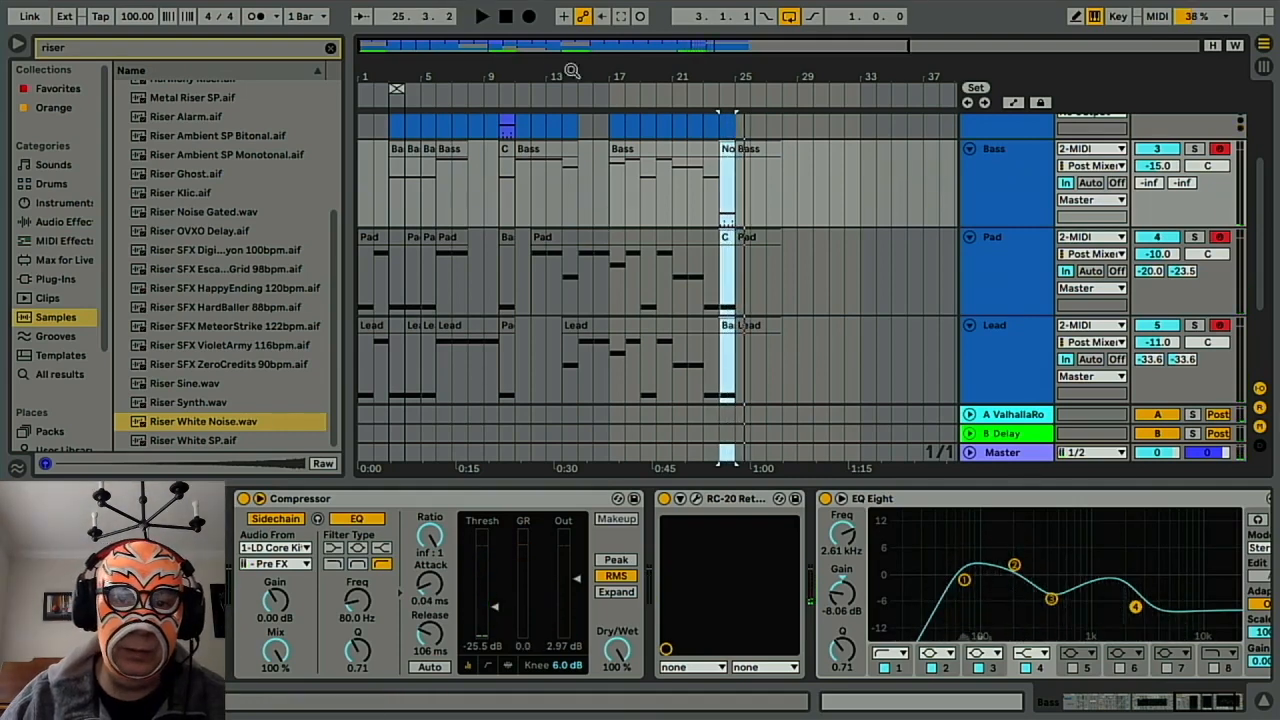
pyautogui.click(505, 20)
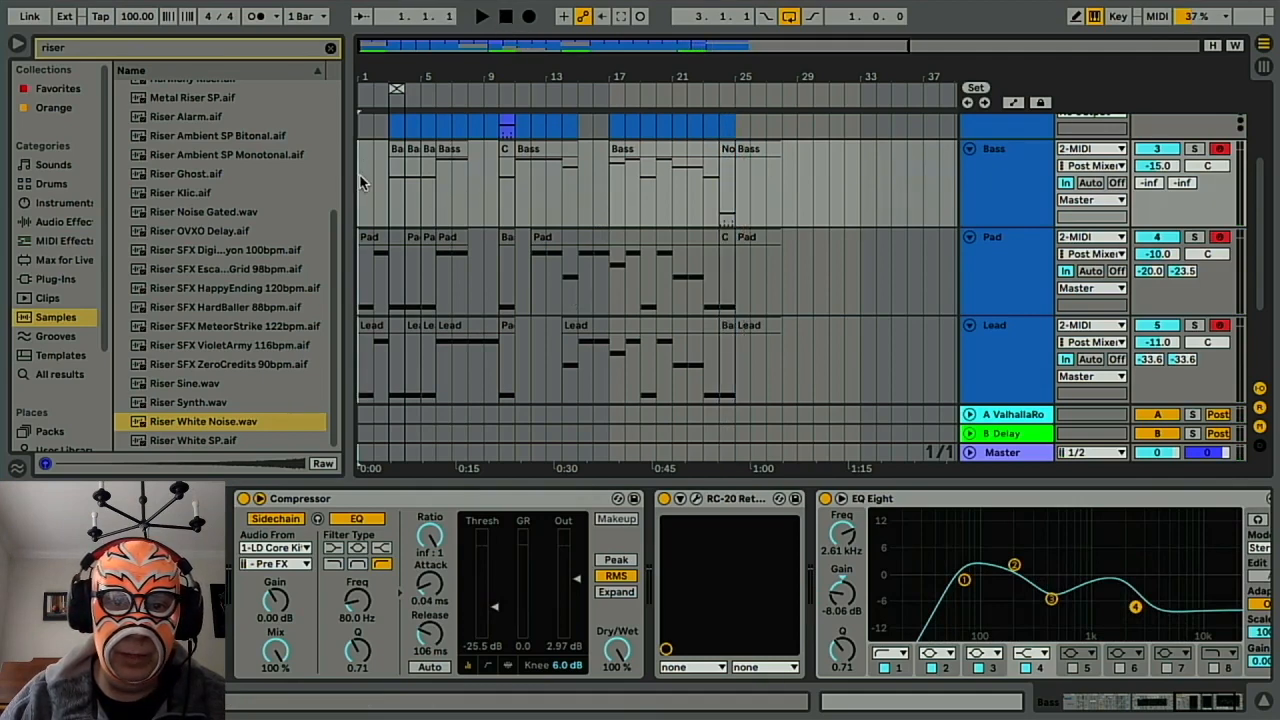
pyautogui.moveTo(358, 180); pyautogui.dragTo(768, 215)
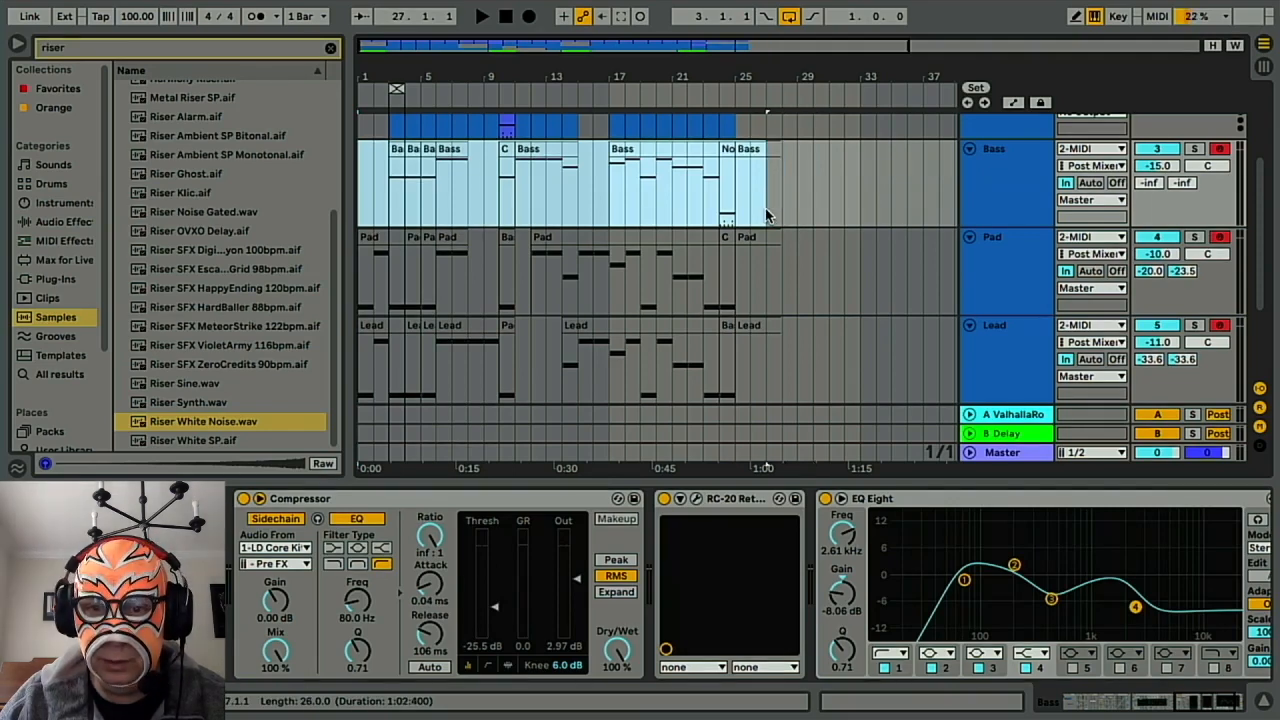
pyautogui.moveTo(768, 215); pyautogui.dragTo(779, 215)
pyautogui.hotkey('ctrl', 'l')
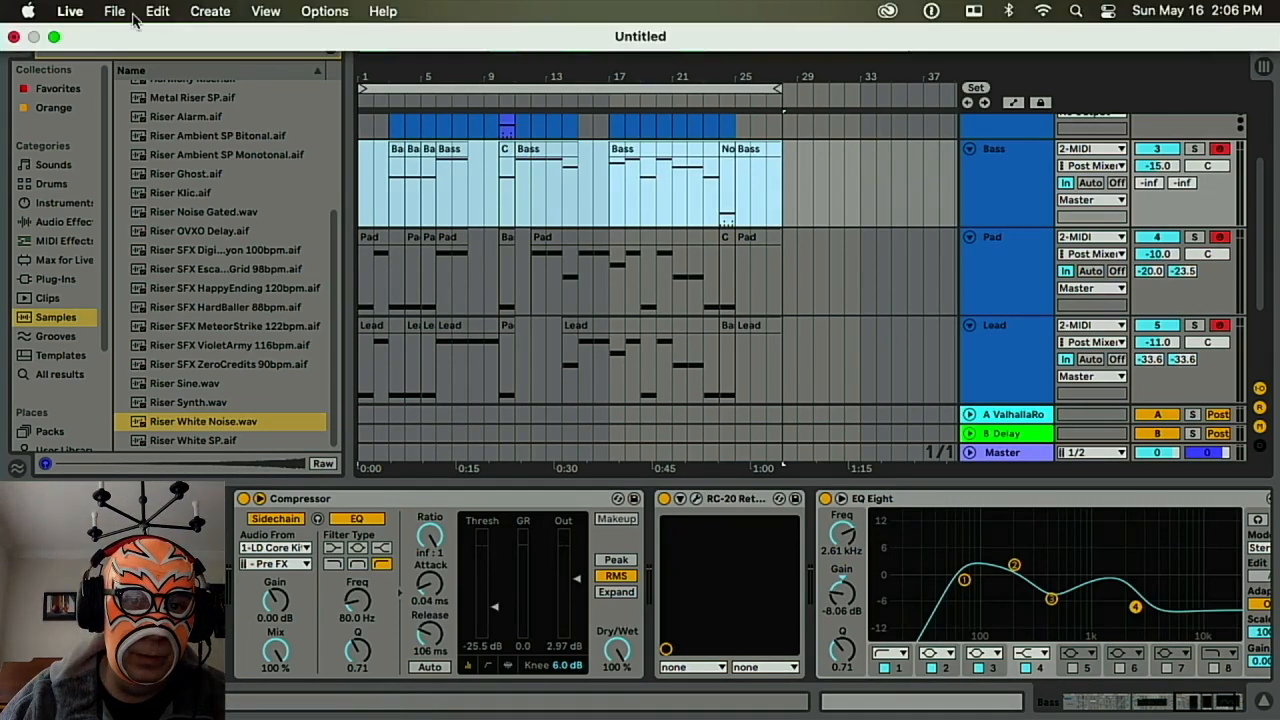
# Export the Master output of the 27-bar range as a 24-bit WAV file named Narrated Project on the Desktop.
pyautogui.click(113, 12)
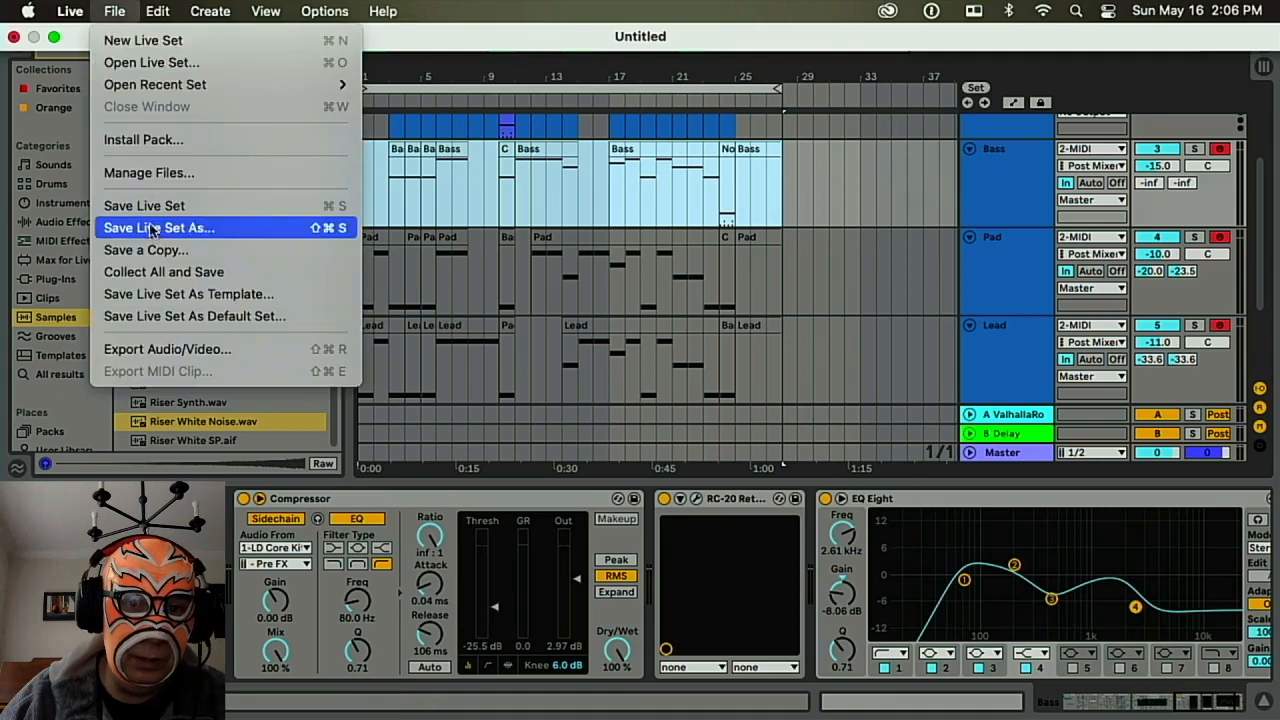
pyautogui.click(163, 348)
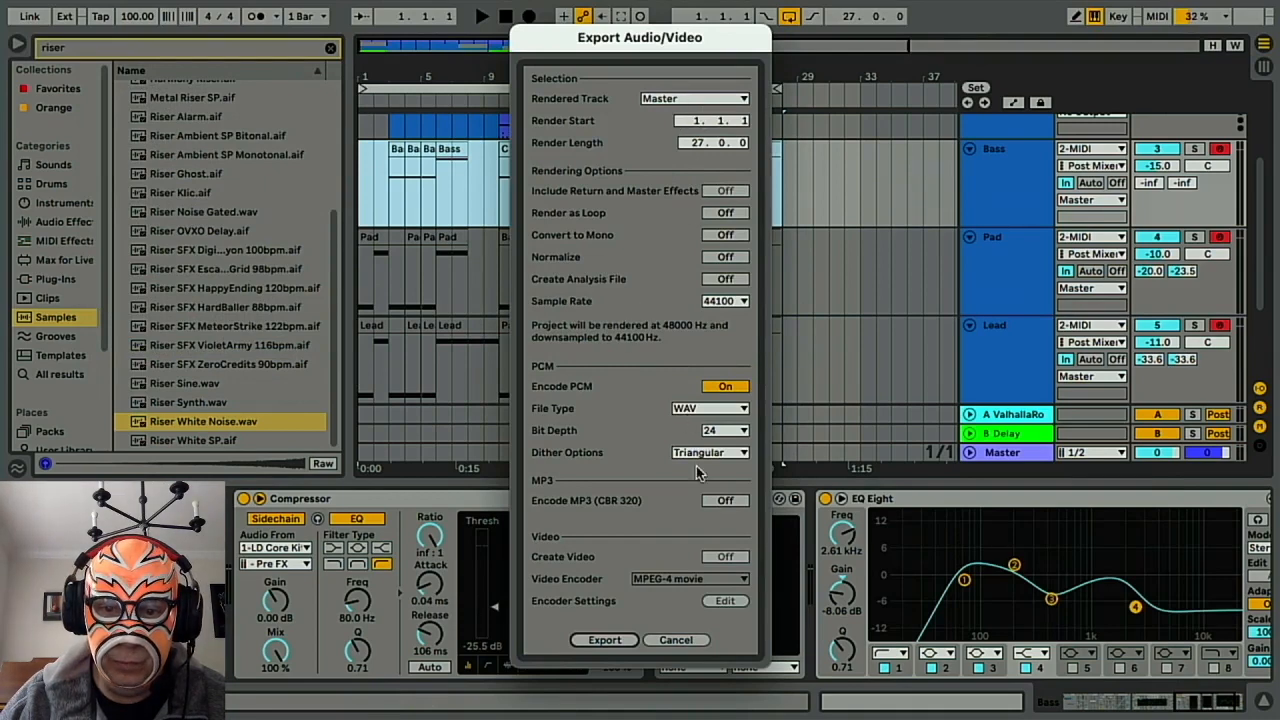
pyautogui.click(602, 639)
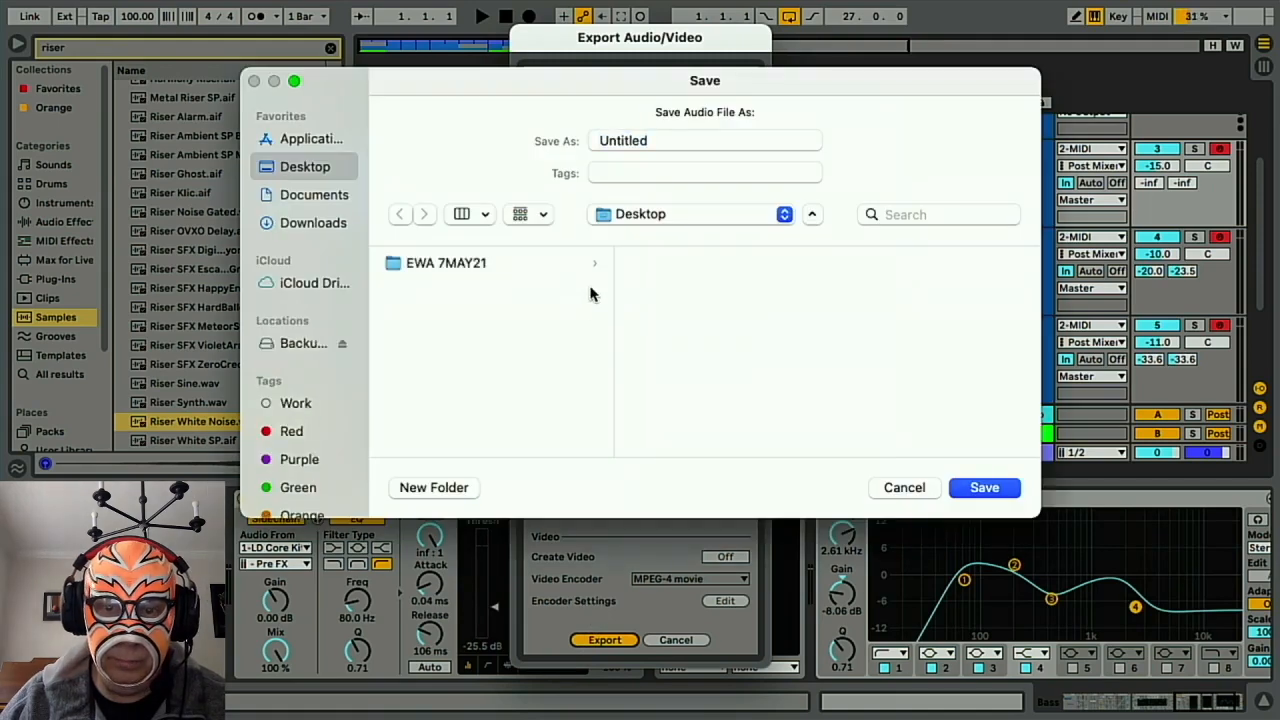
pyautogui.click(646, 140)
pyautogui.moveTo(646, 140); pyautogui.dragTo(537, 141)
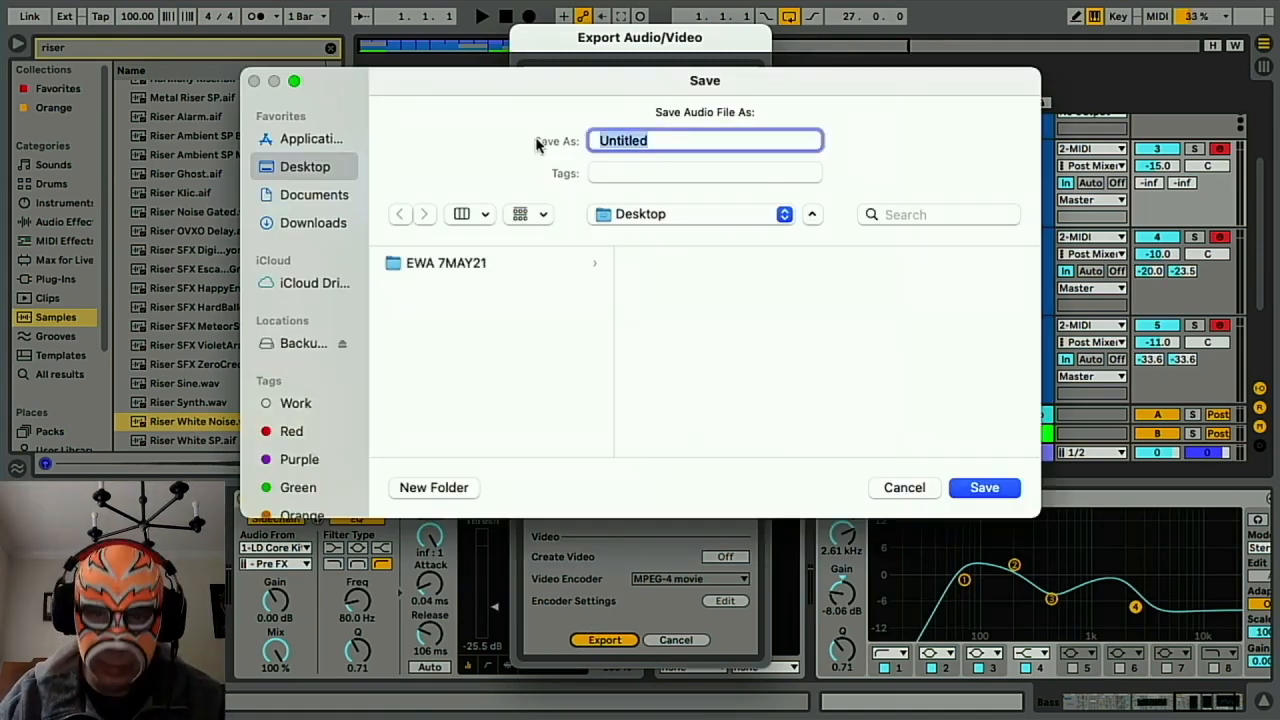
pyautogui.write('Narrated Project')
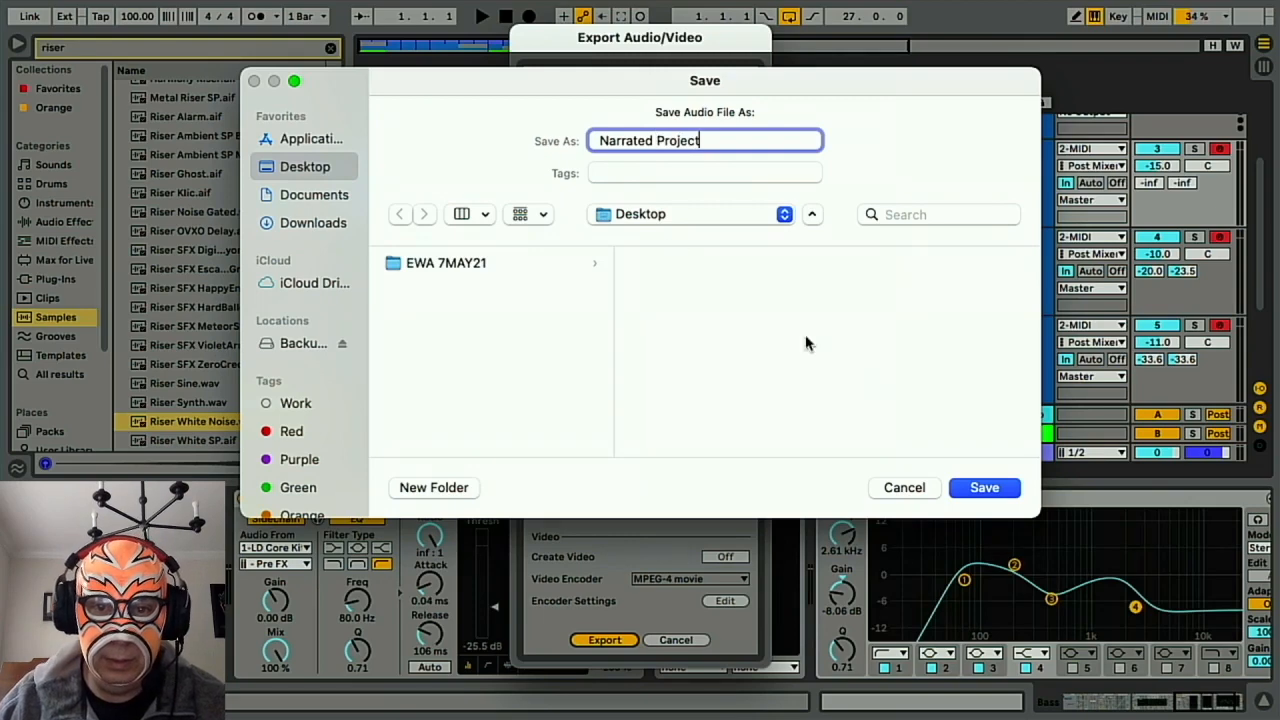
pyautogui.click(984, 487)
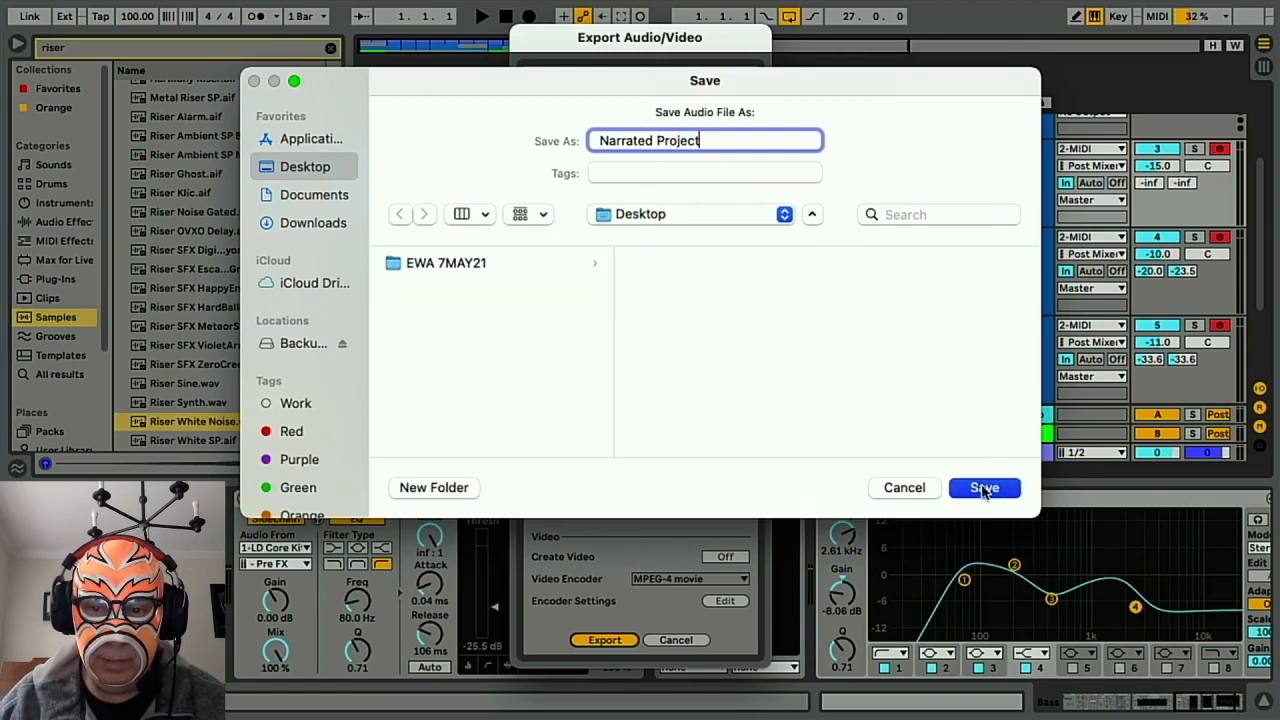
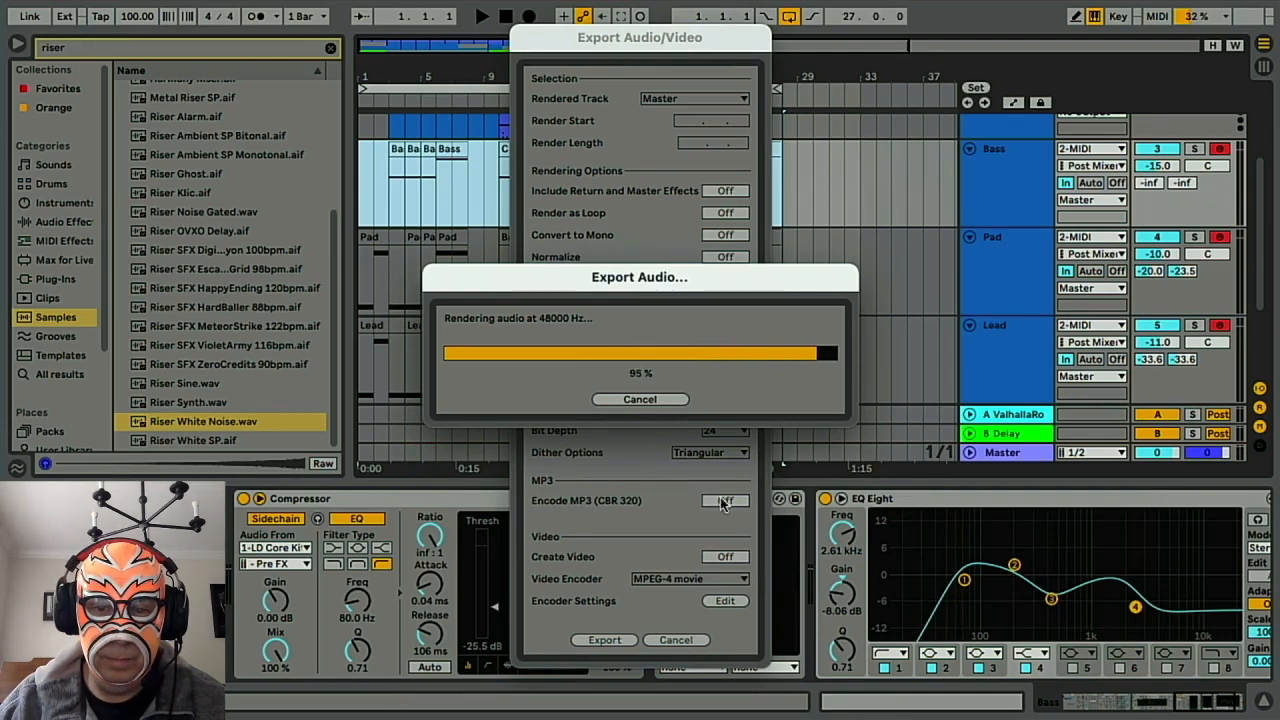
# Switch to Safari, open landr.com and log in to the LANDR account.
pyautogui.moveTo(672, 717)
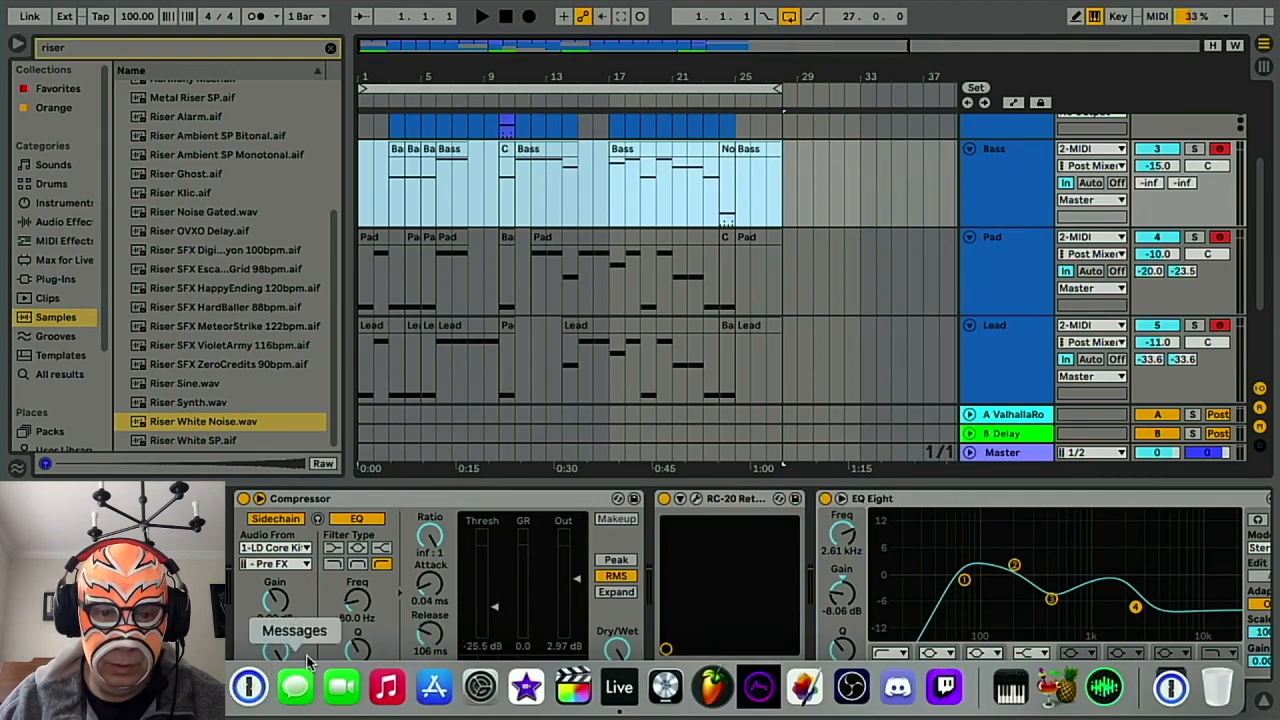
pyautogui.press('super+space')
pyautogui.write('saf')
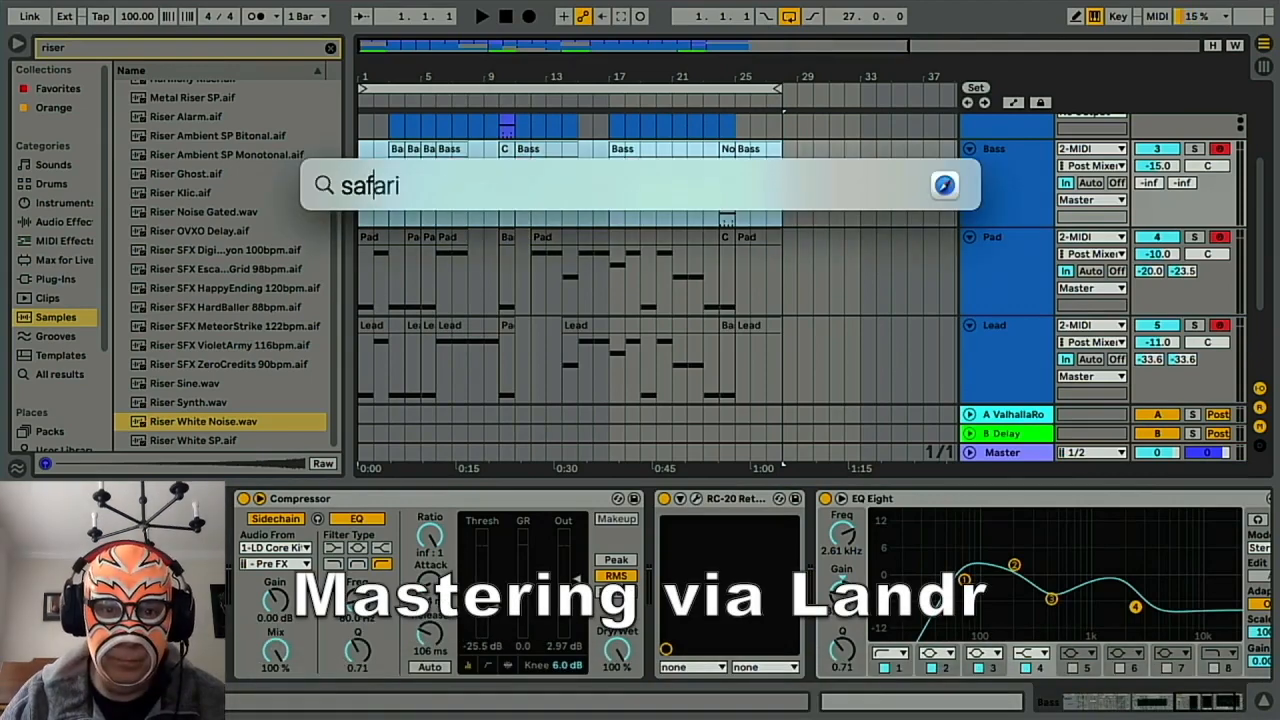
pyautogui.press('Return')
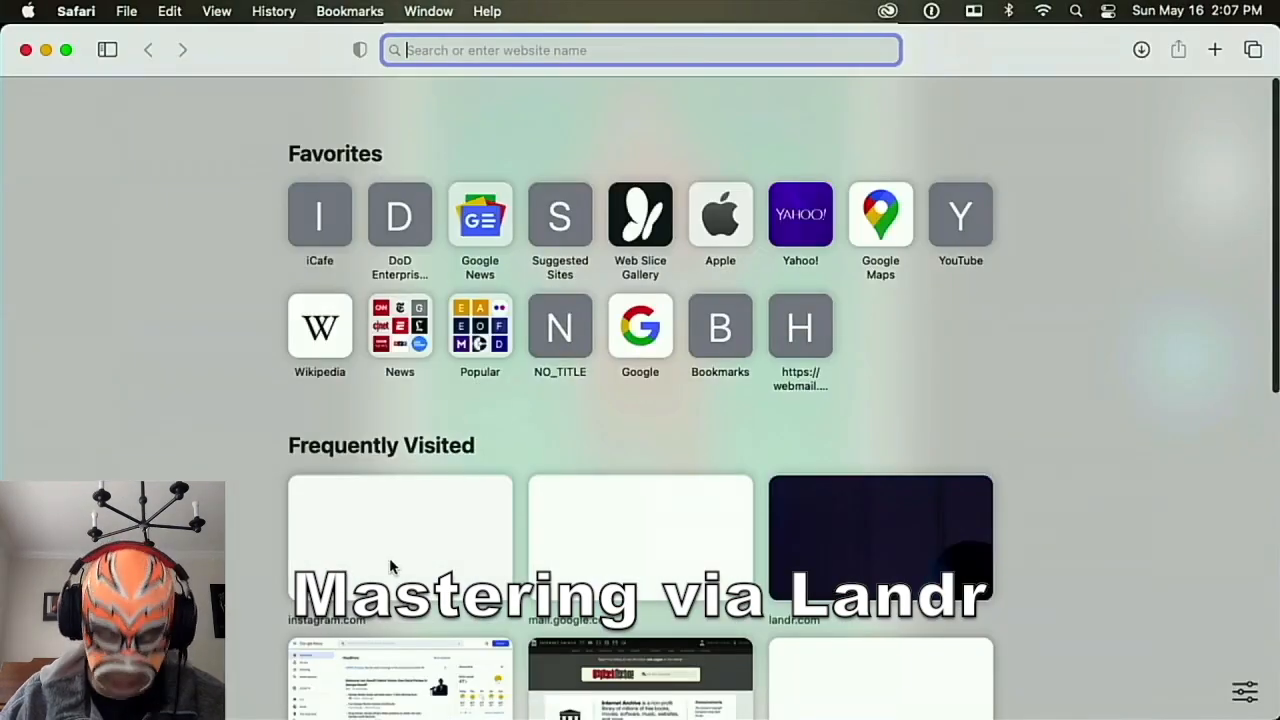
pyautogui.write('landr')
pyautogui.press('Return')
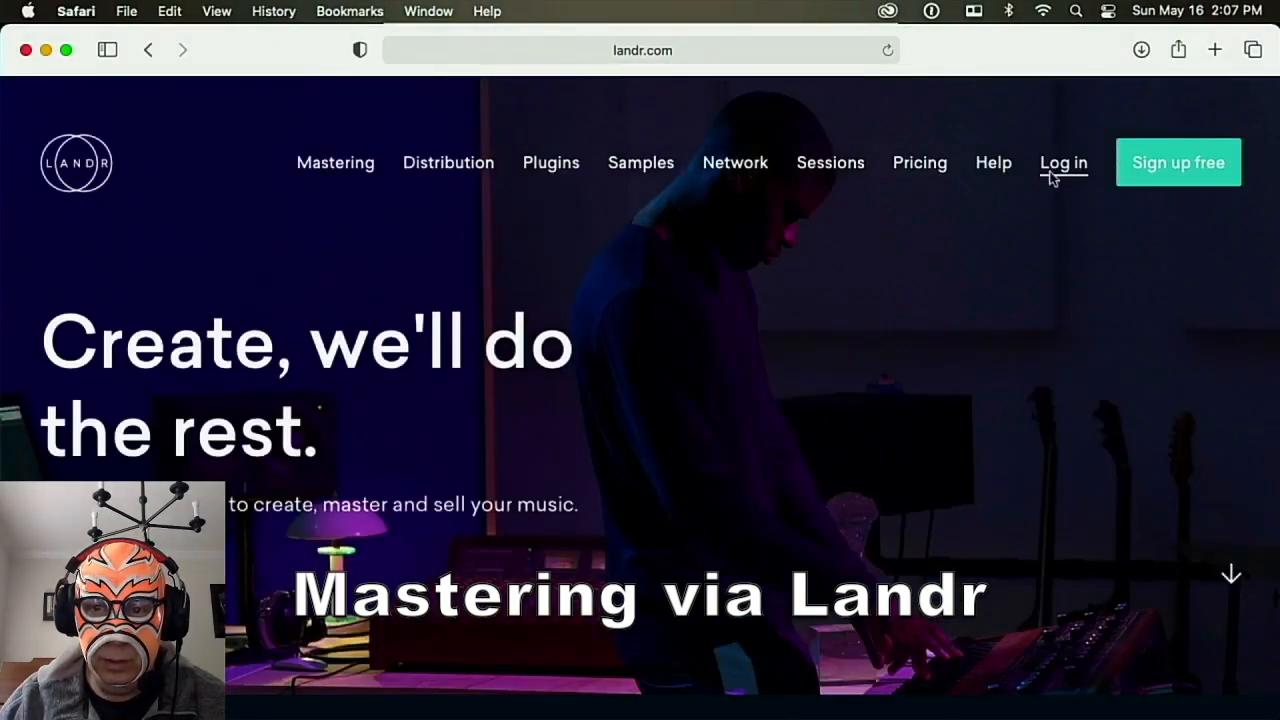
pyautogui.click(1055, 165)
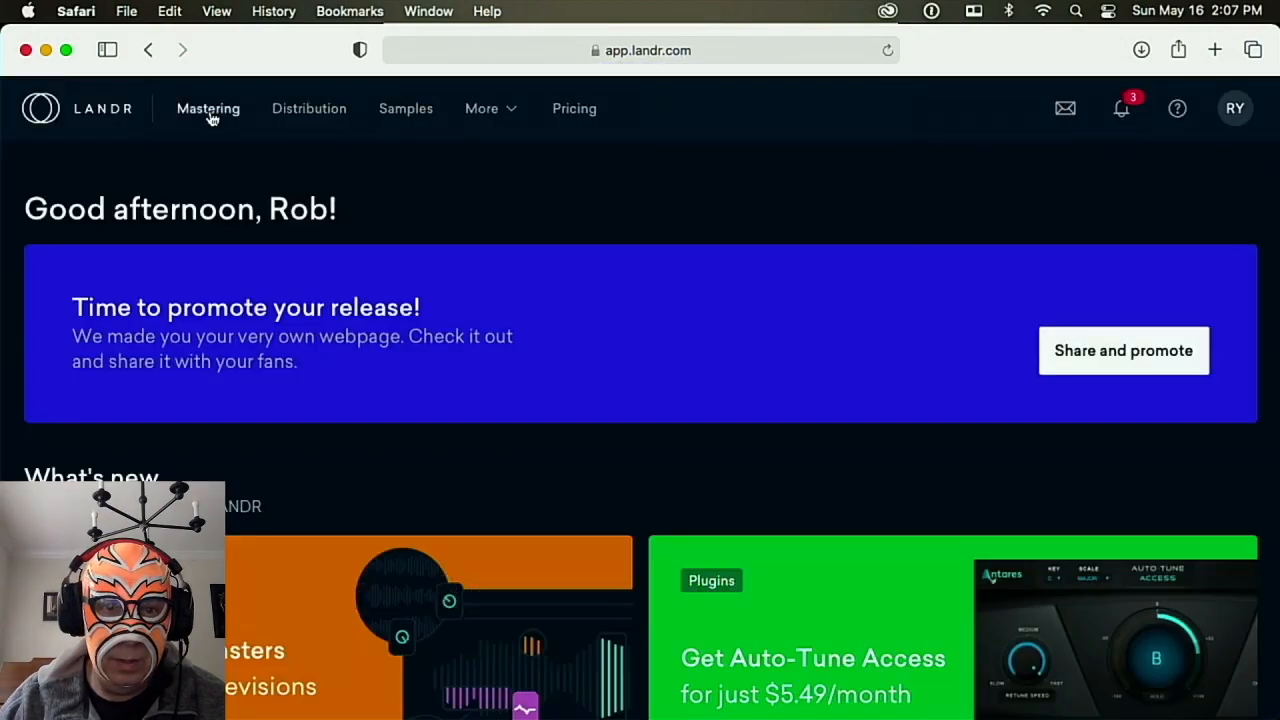
# Create a new master in the LANDR mastering library by uploading Narrated Project.wav from the Desktop.
pyautogui.click(209, 112)
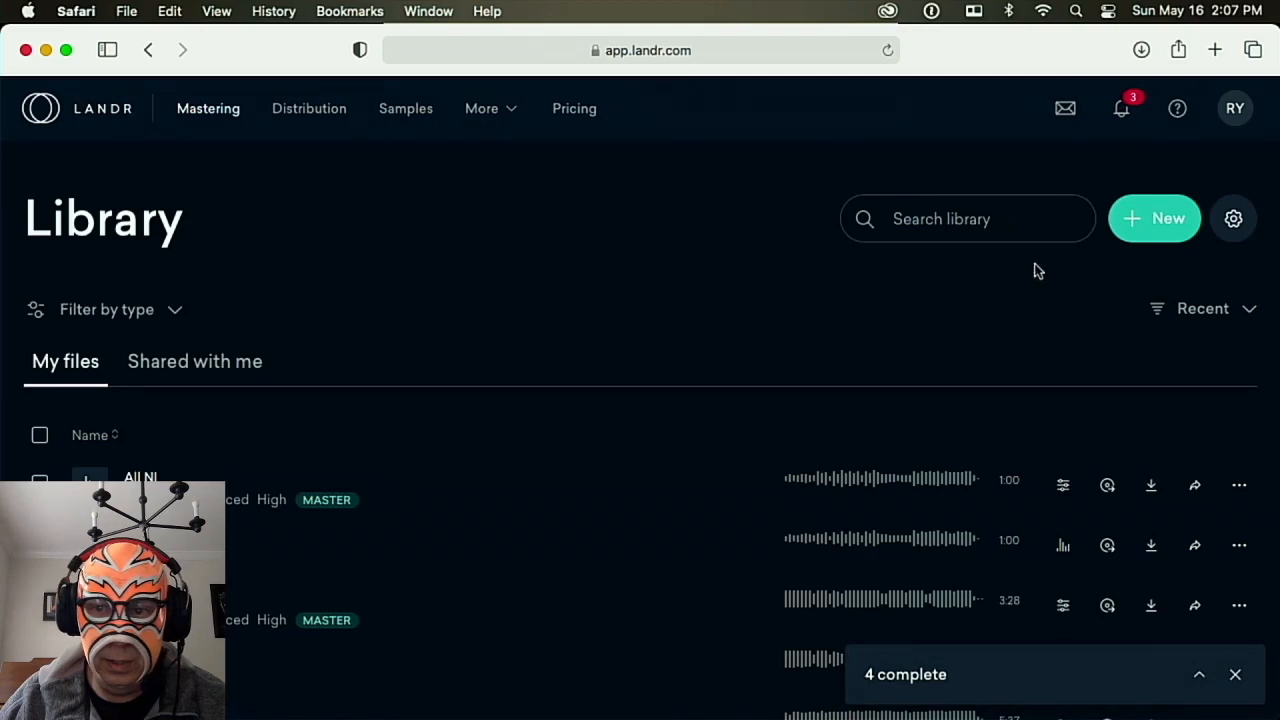
pyautogui.click(1131, 228)
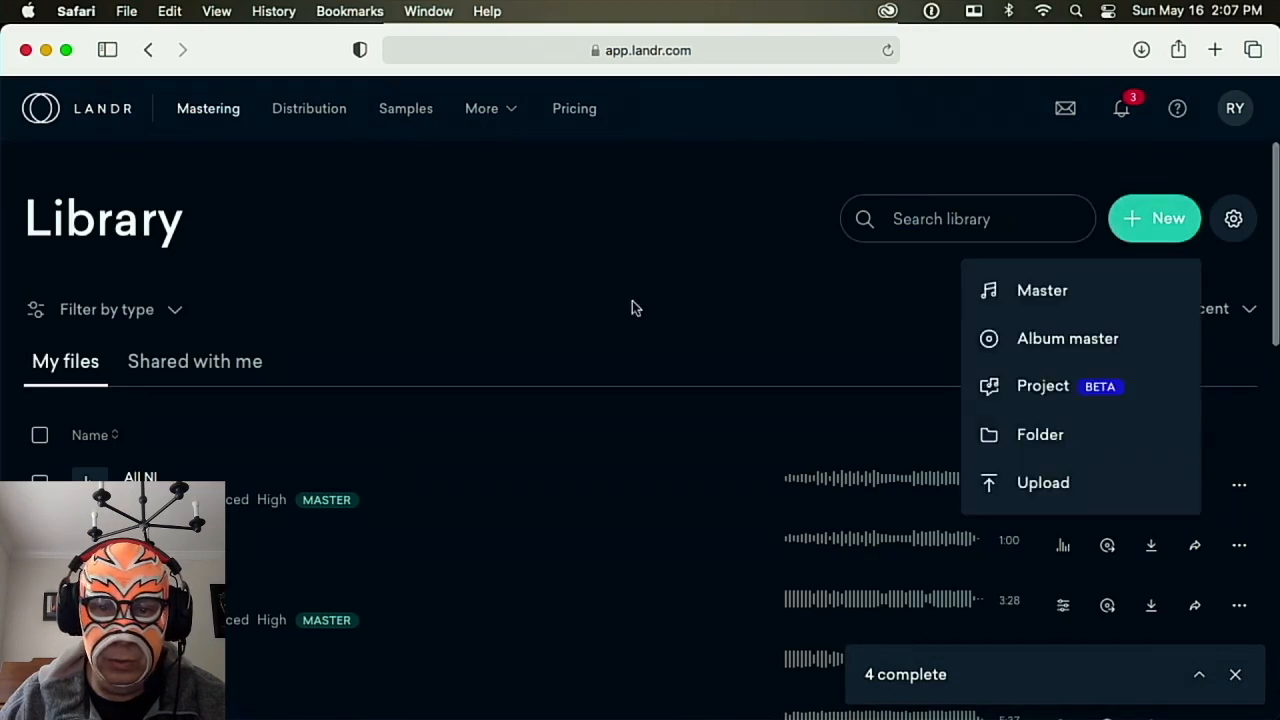
pyautogui.click(1008, 296)
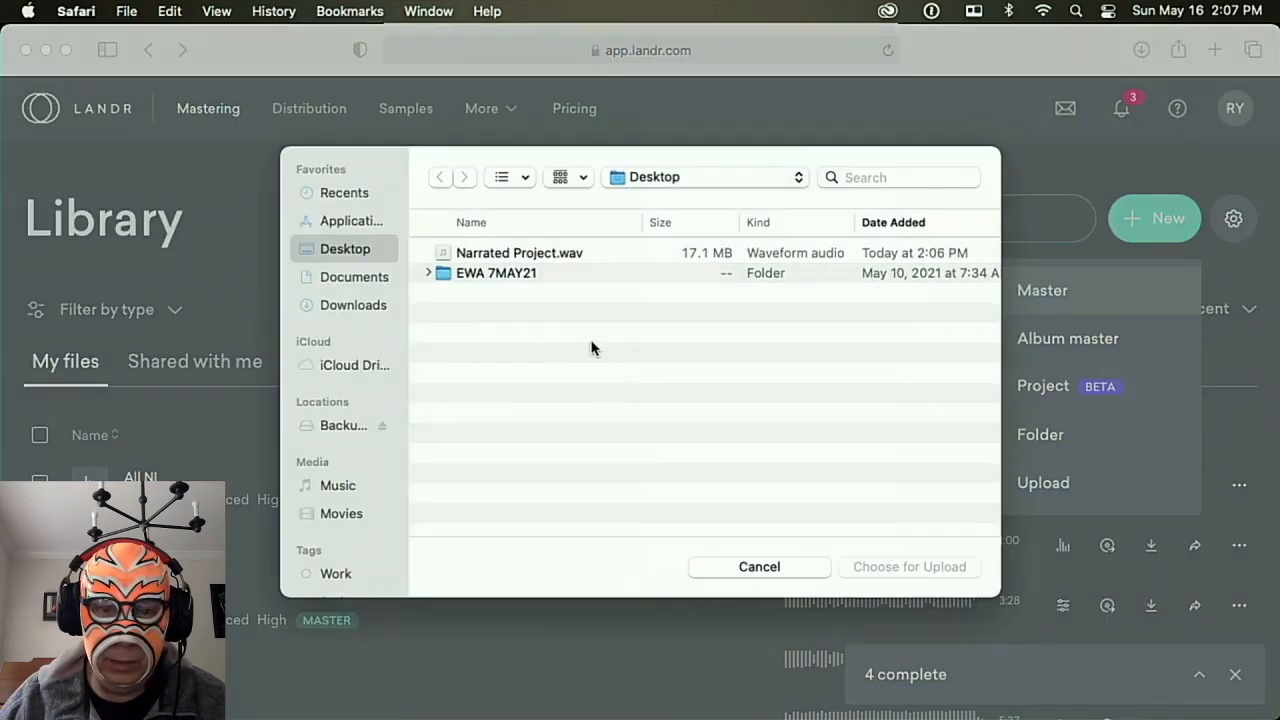
pyautogui.click(483, 256)
pyautogui.click(866, 570)
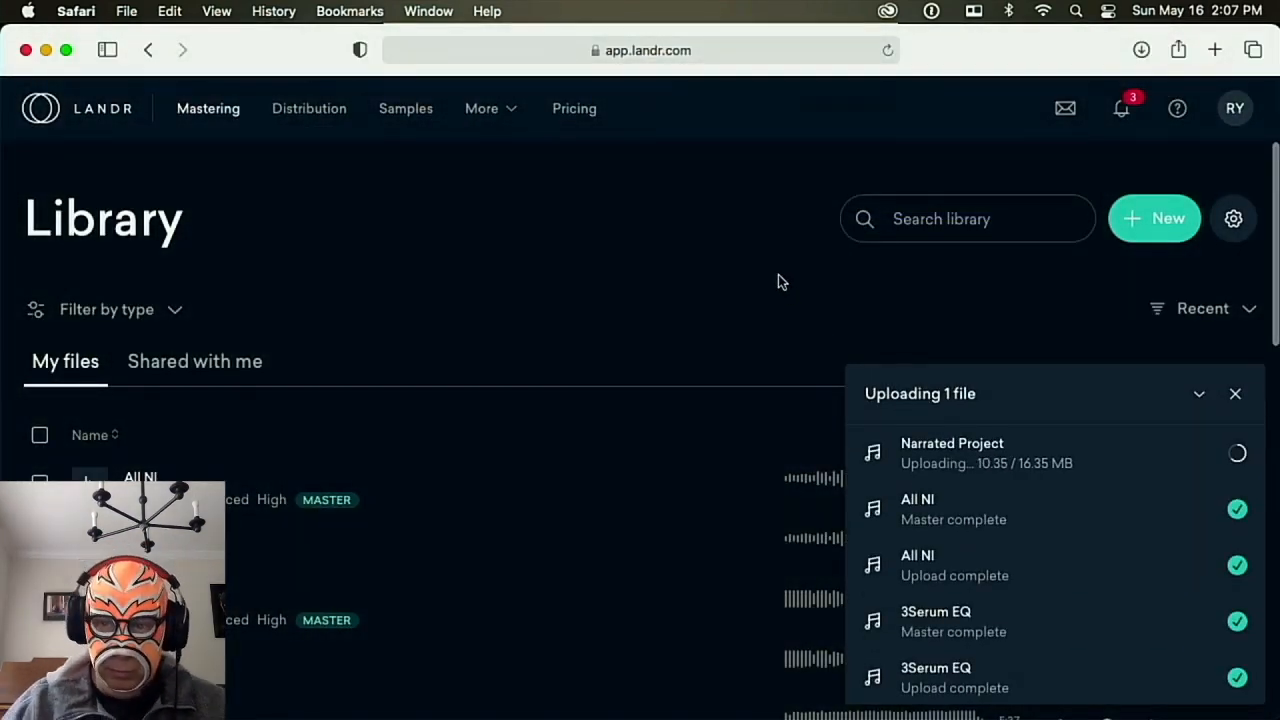
# Open the Internet Archive site, archive.org, in a new browser tab.
pyautogui.press('super+t')
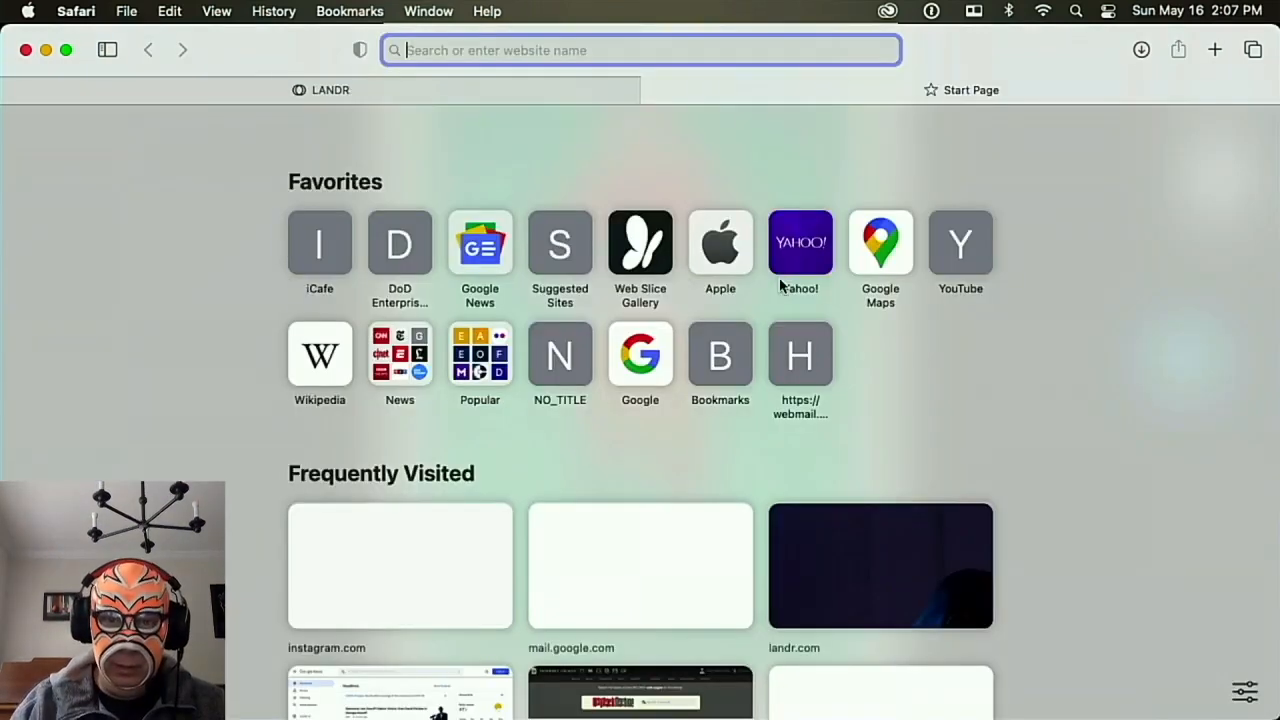
pyautogui.write('archive.org — Internet Archive: Digital Library of Free & Borrowable Books, Mov...')
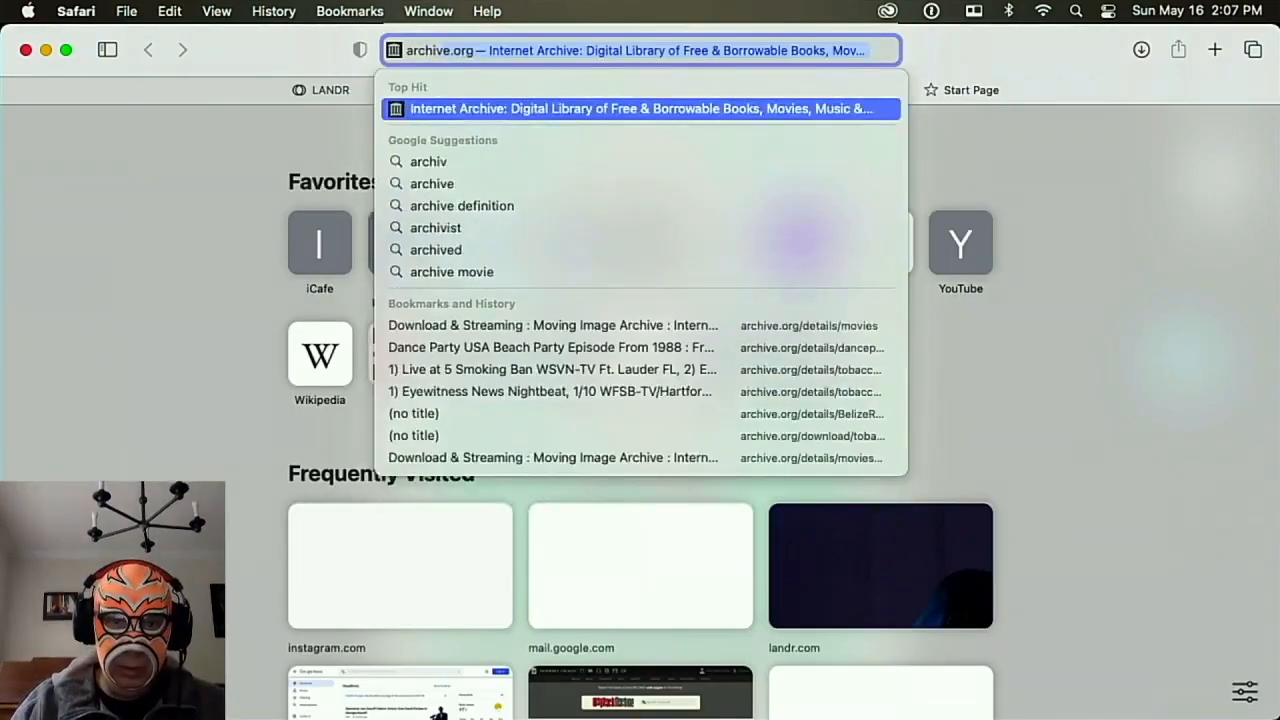
pyautogui.press('Return')
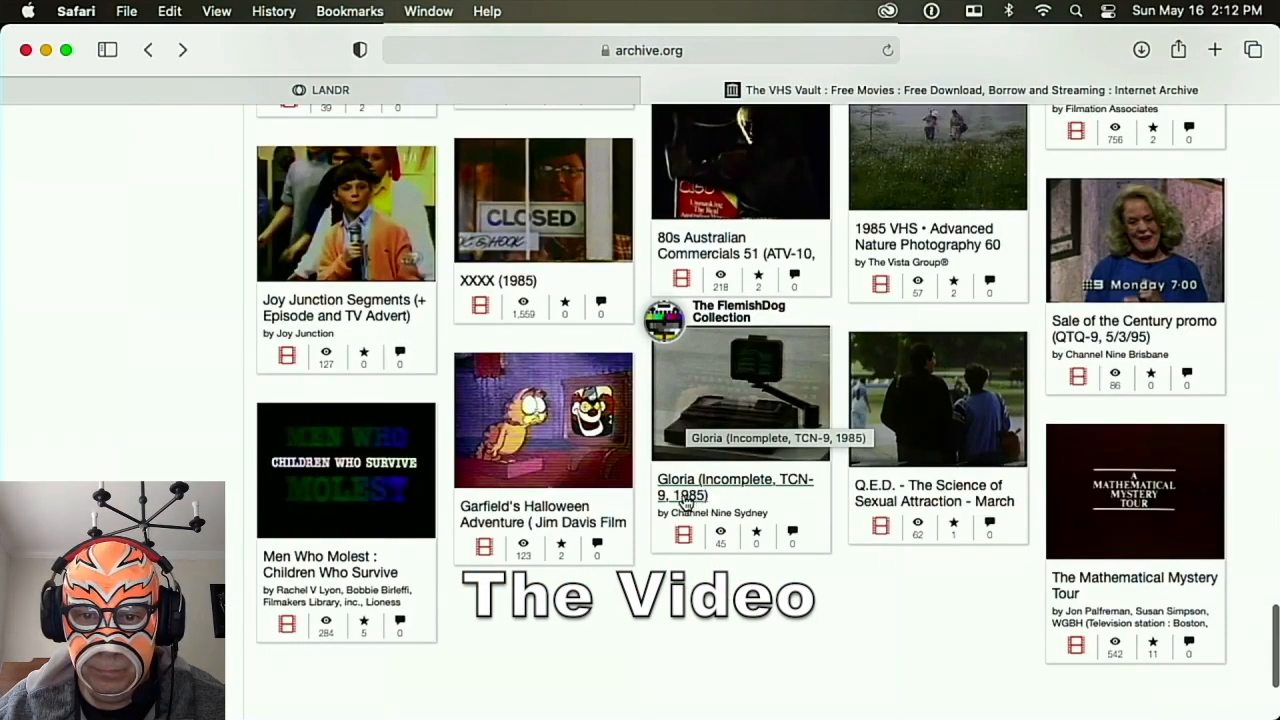
# Open the VHS Vault item Gloria (Incomplete, TCN-9, 1985) and get its H.264 video file.
pyautogui.click(684, 500)
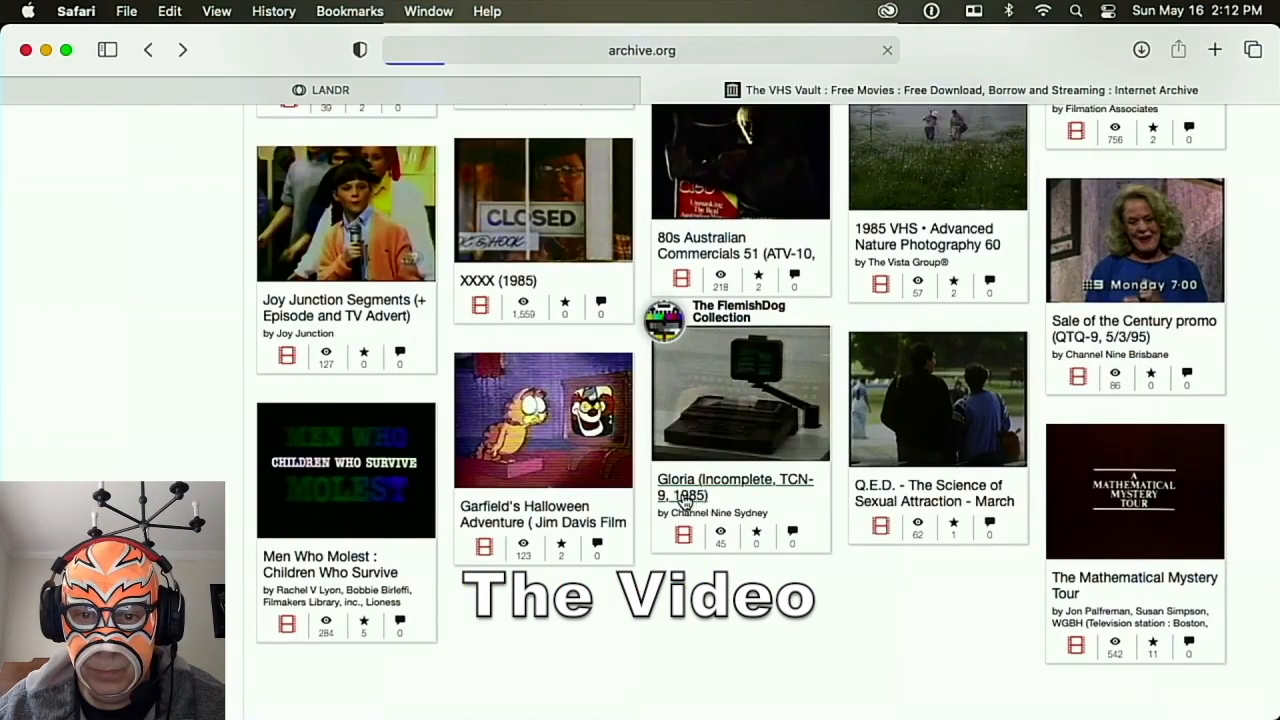
pyautogui.scroll(-5, 825, 502)
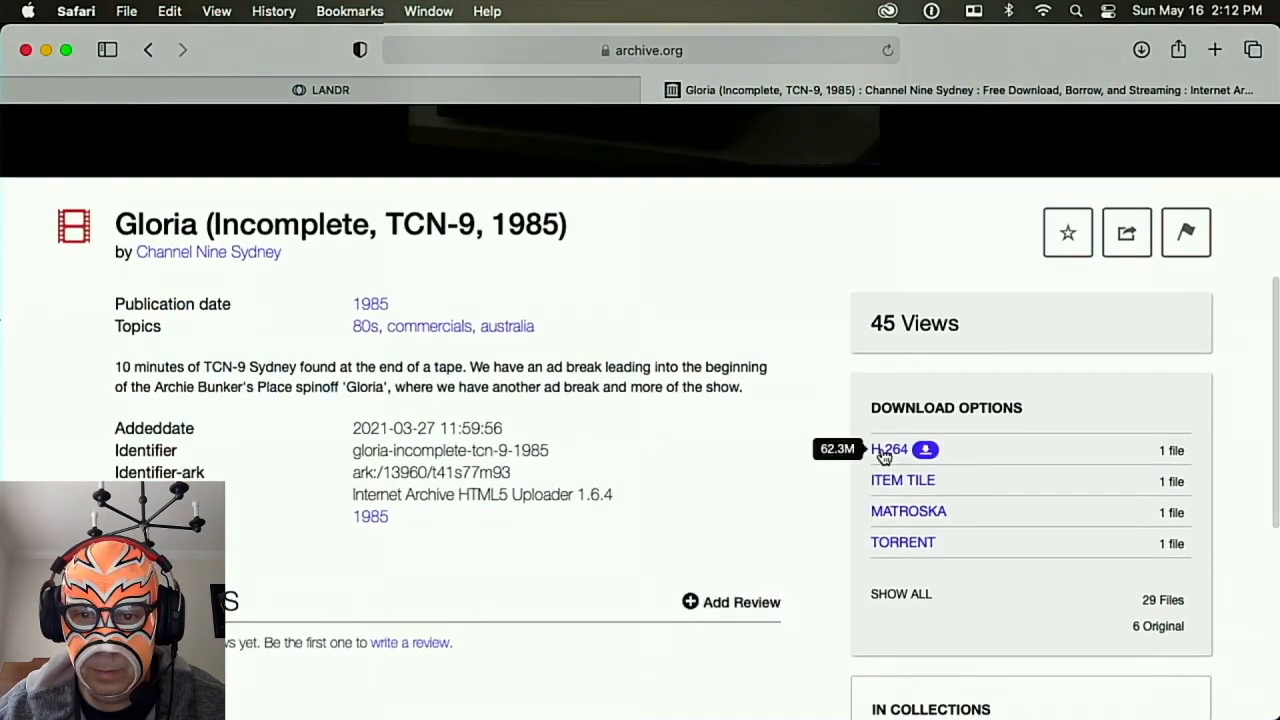
pyautogui.click(884, 452)
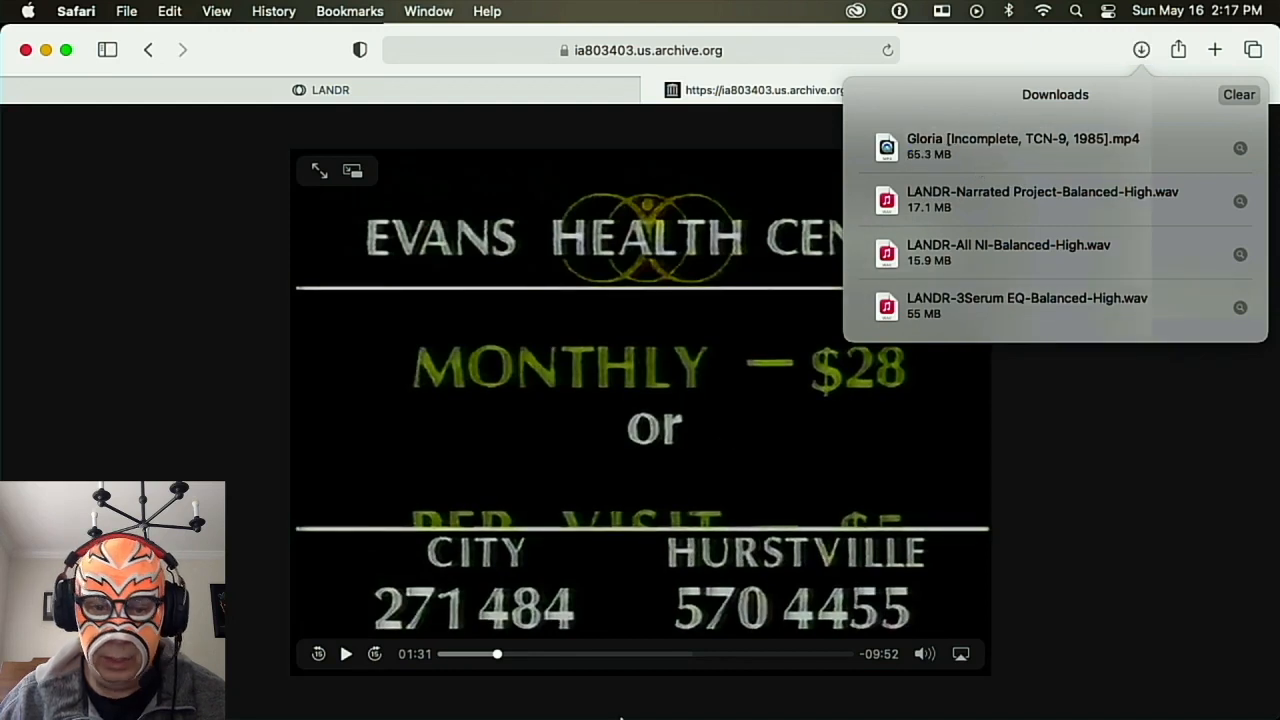
# Switch to iMovie and import Gloria [Incomplete, TCN-9, 1985].mp4 from Downloads into the My Movie 1 project.
pyautogui.moveTo(620, 716)
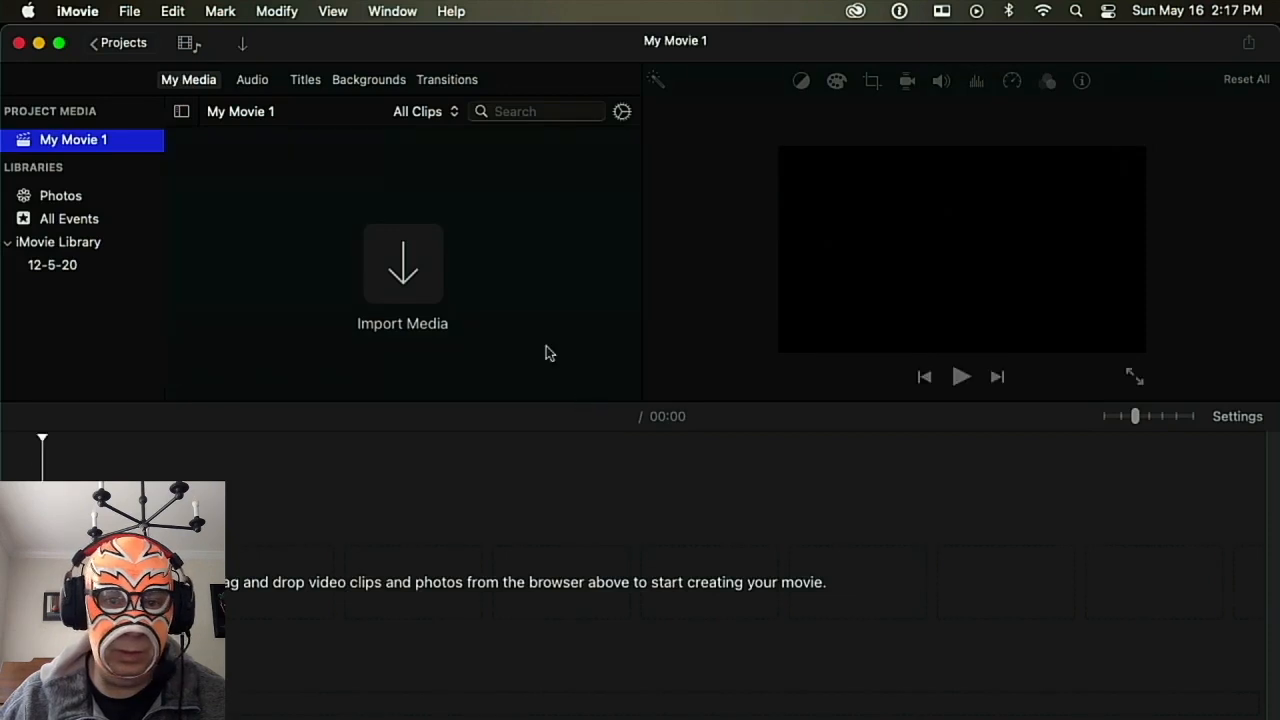
pyautogui.click(406, 265)
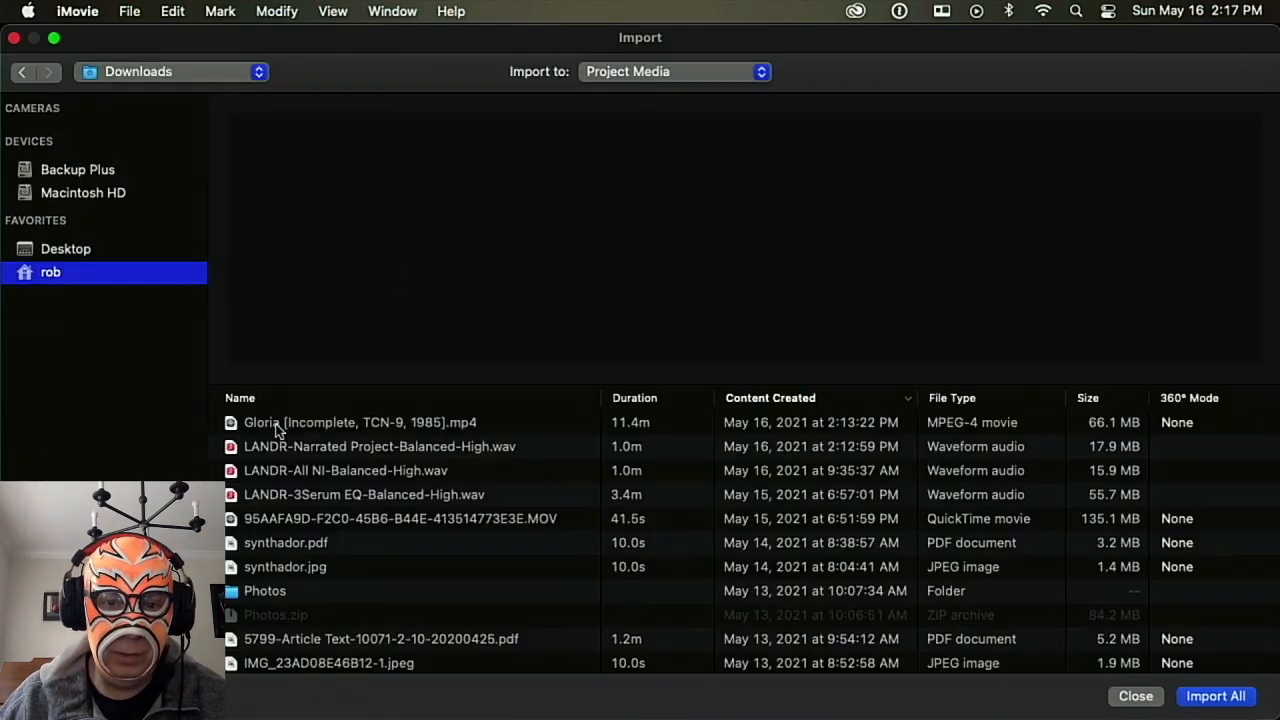
pyautogui.doubleClick(280, 424)
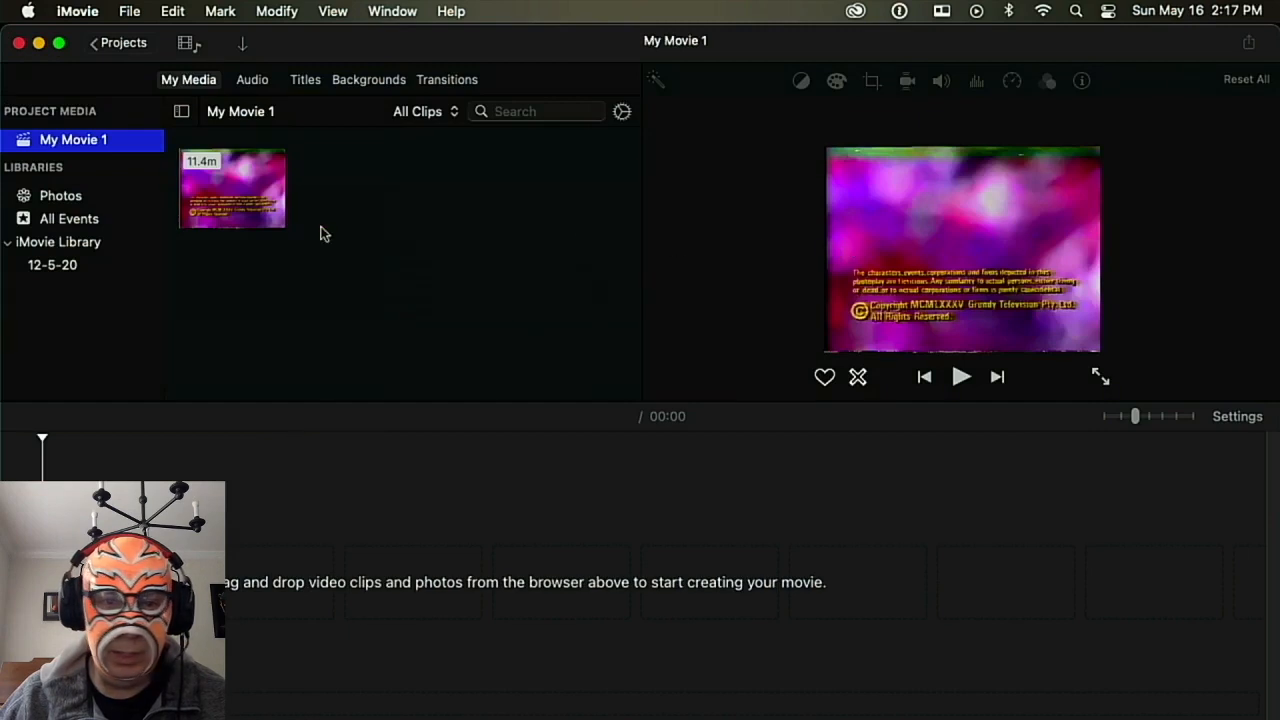
# Add the Gloria clip to the timeline and split out the ANNOUNCEMENT segment, cutting at 01:08 and about 4 seconds further on.
pyautogui.moveTo(194, 210); pyautogui.dragTo(345, 505)
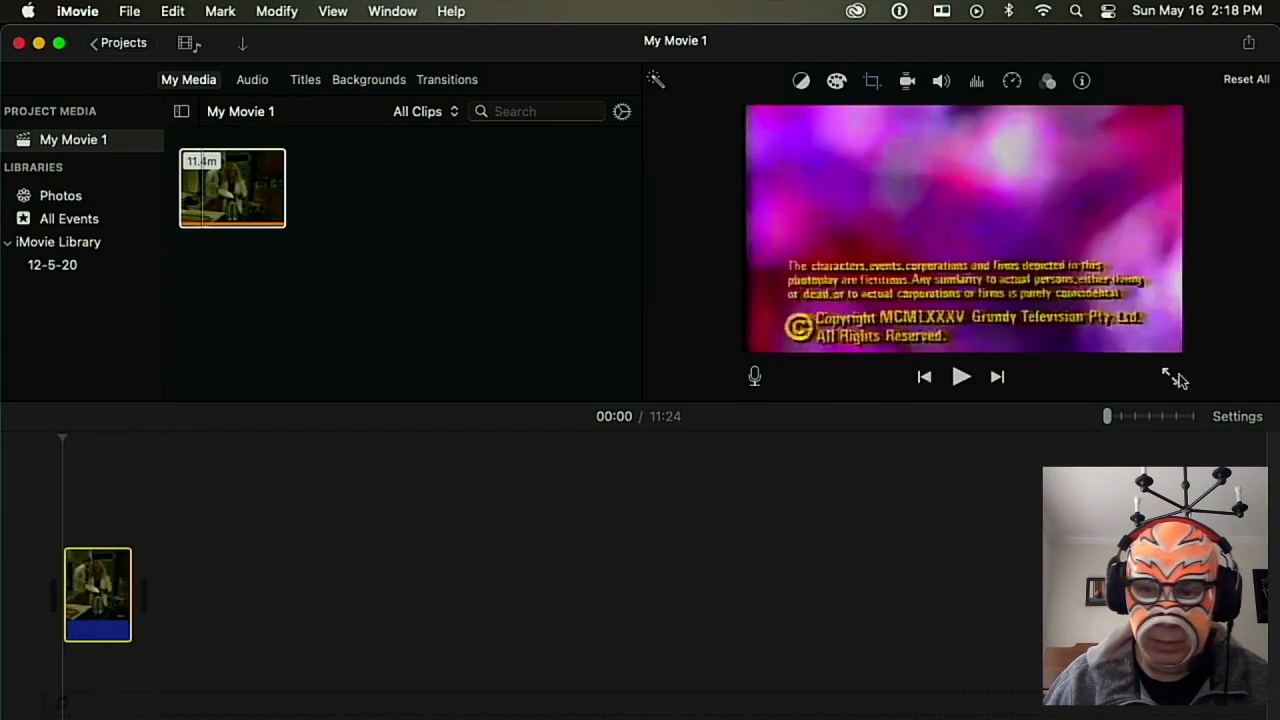
pyautogui.click(1140, 416)
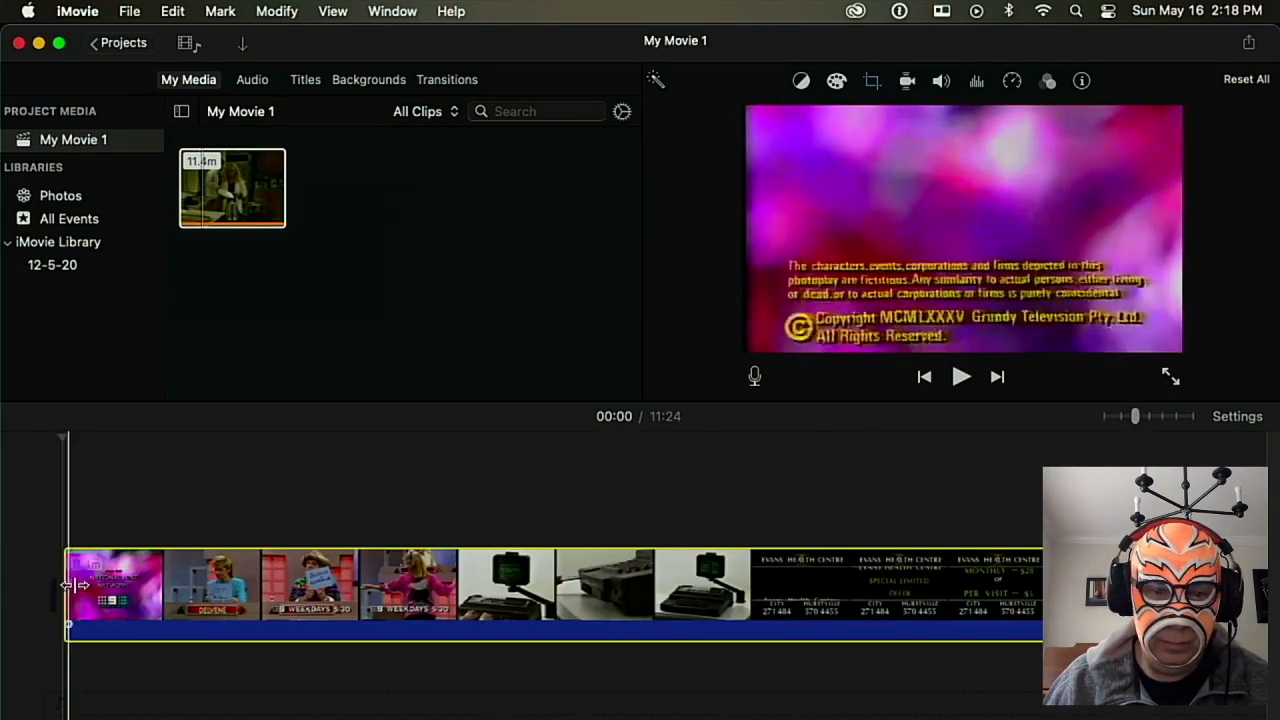
pyautogui.hscroll(5, 191, 590)
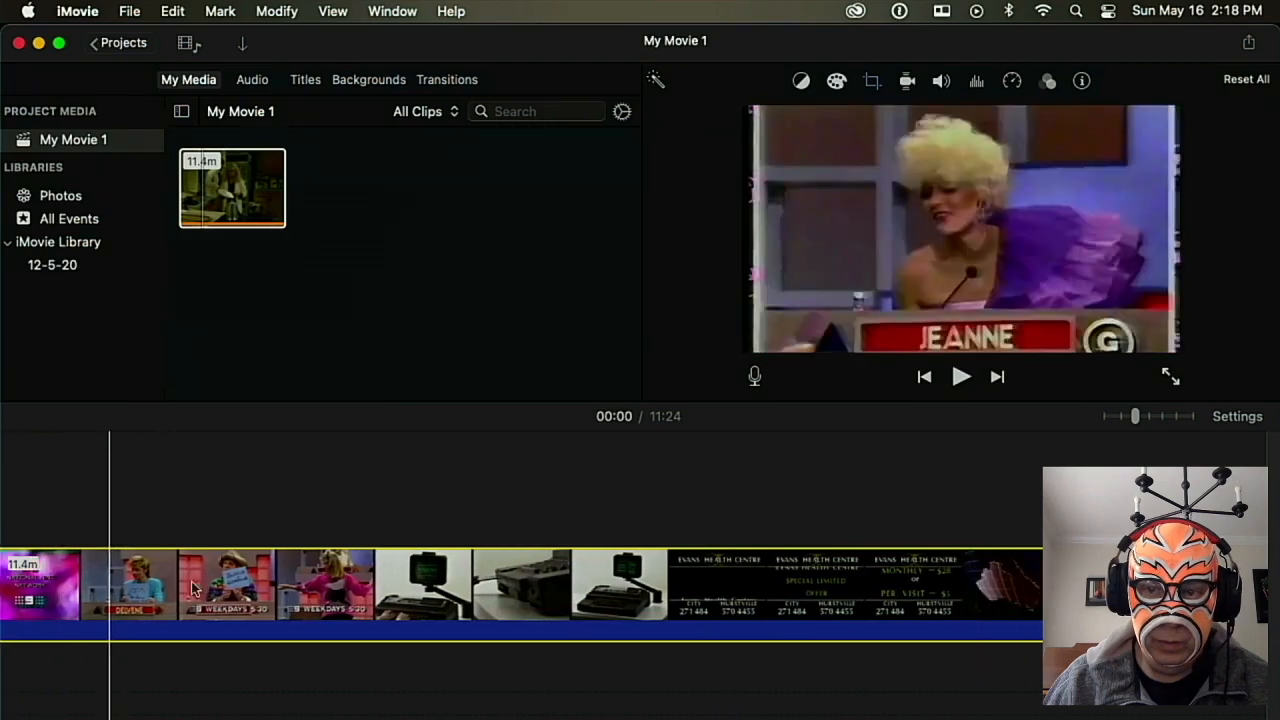
pyautogui.hscroll(10, 272, 590)
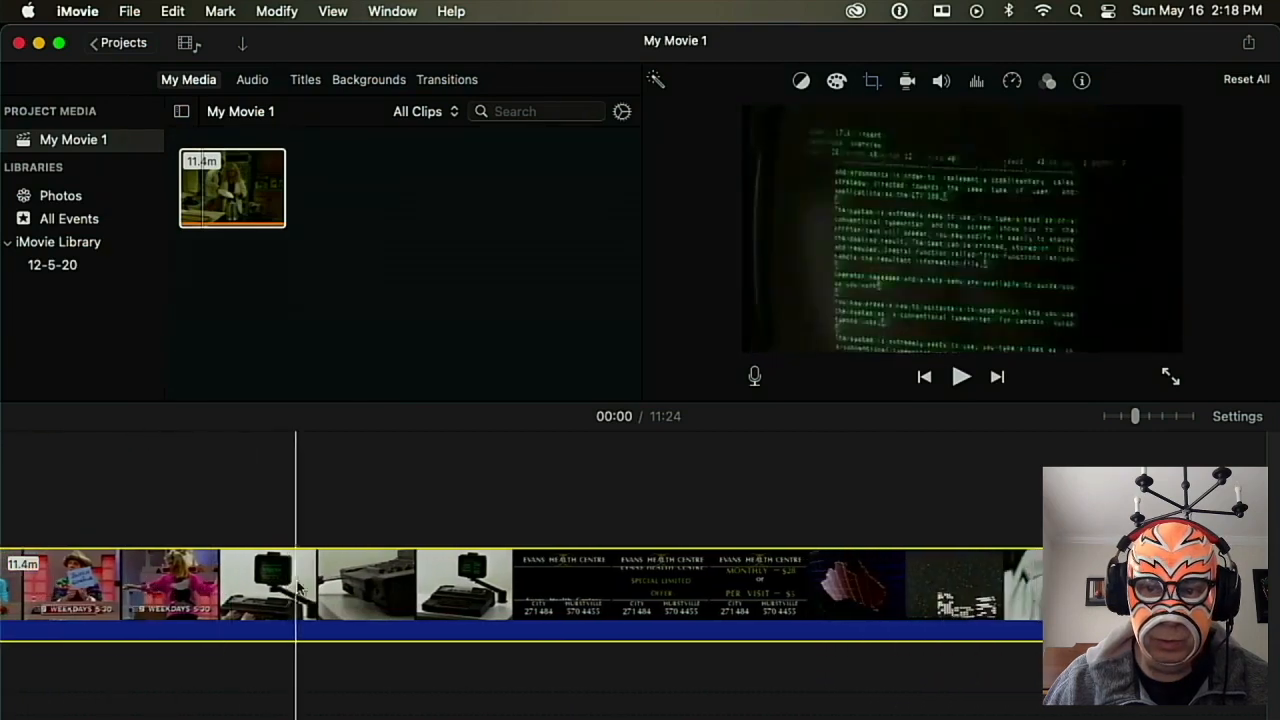
pyautogui.click(491, 467)
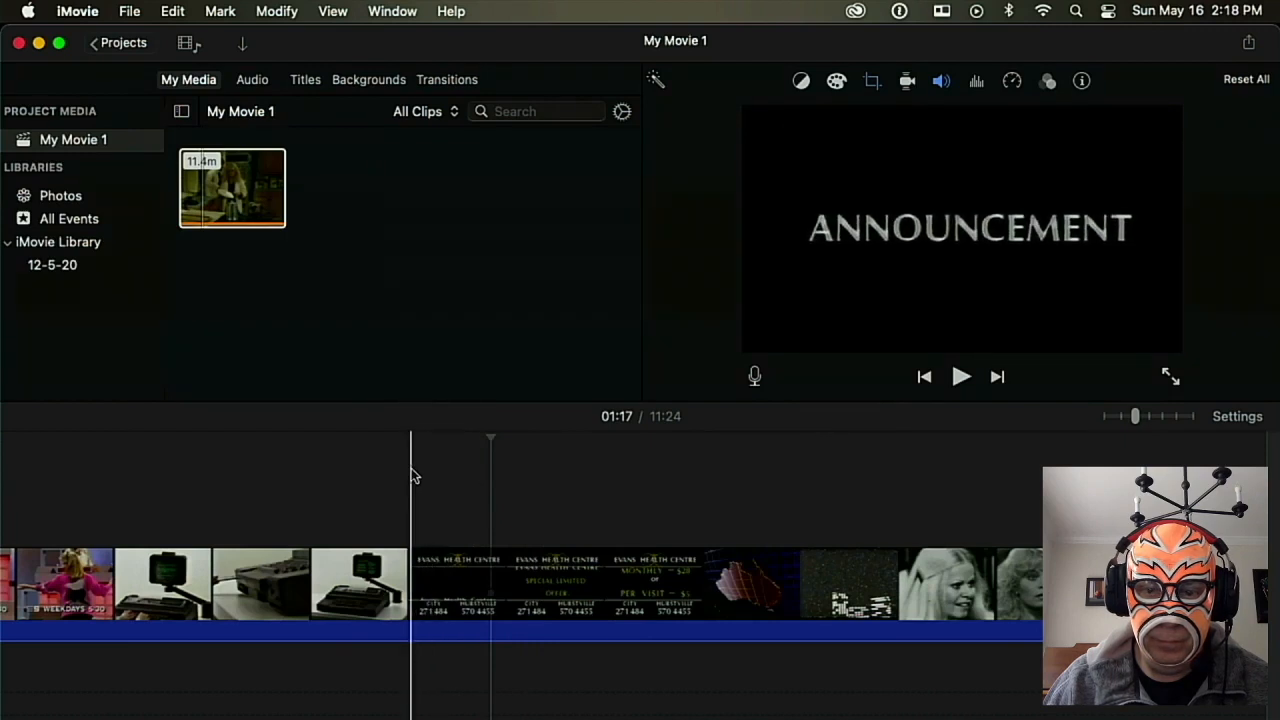
pyautogui.click(403, 474)
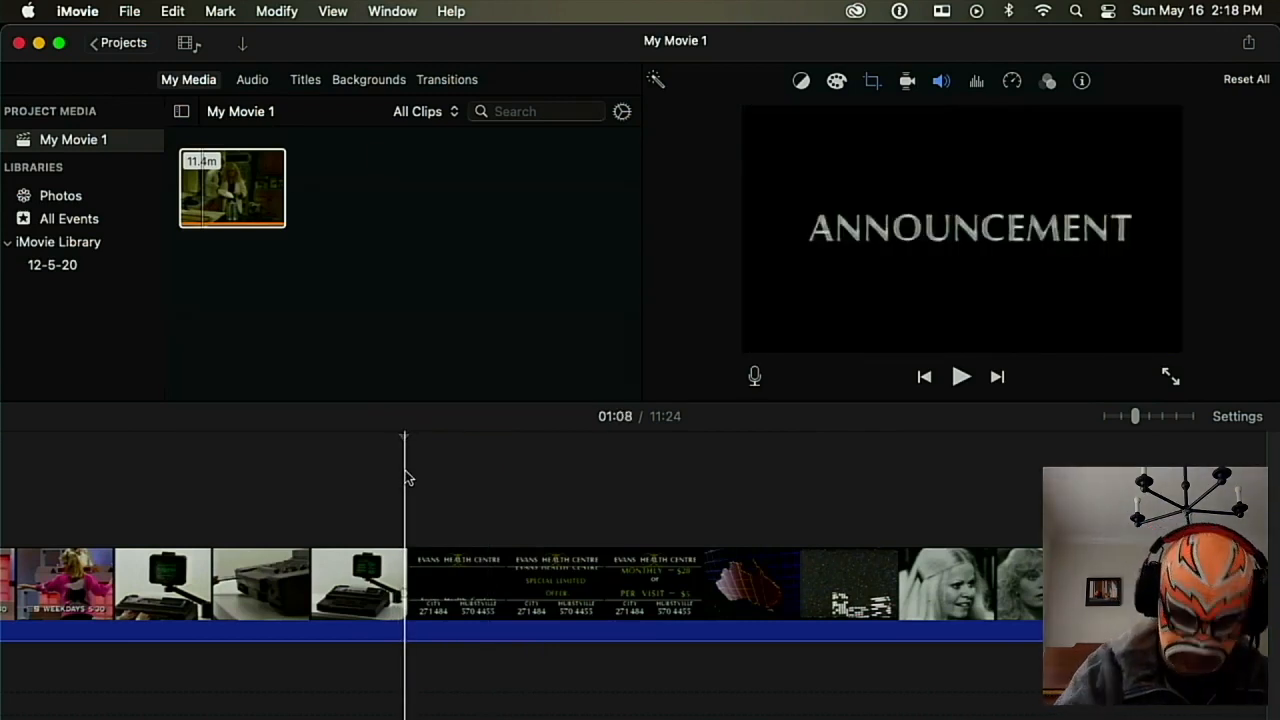
pyautogui.press('super+b')
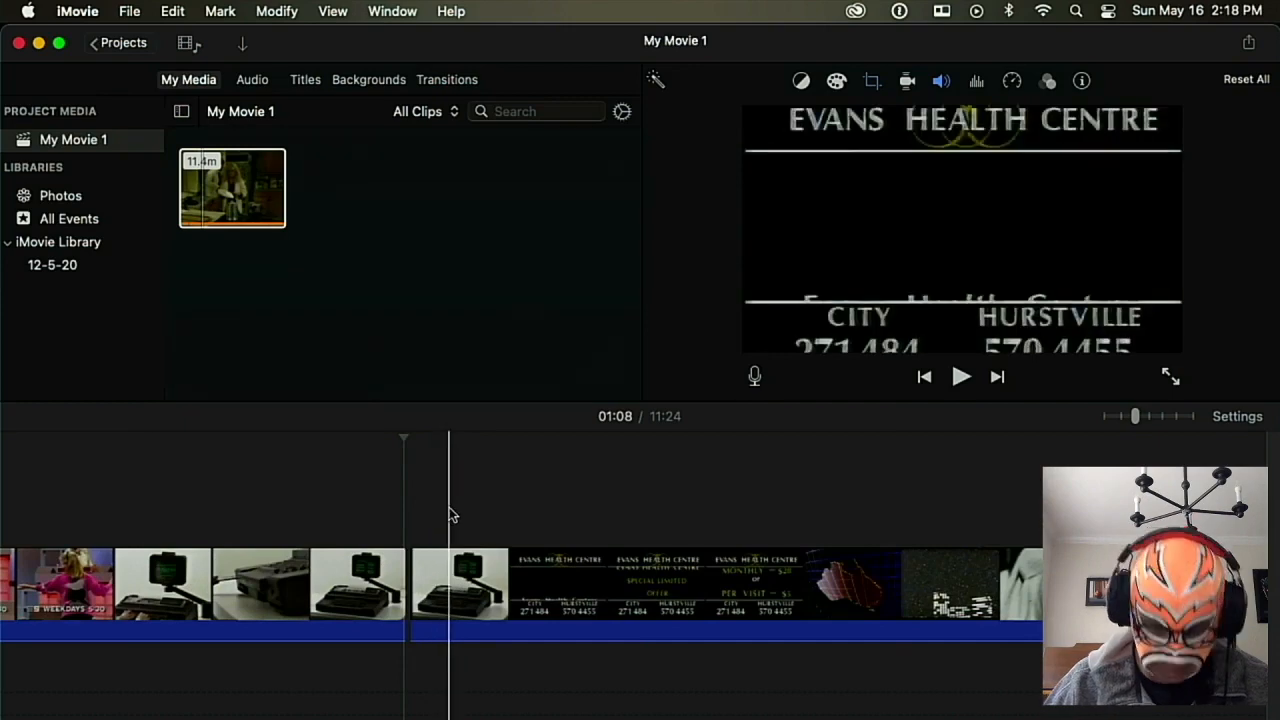
pyautogui.press('super+b')
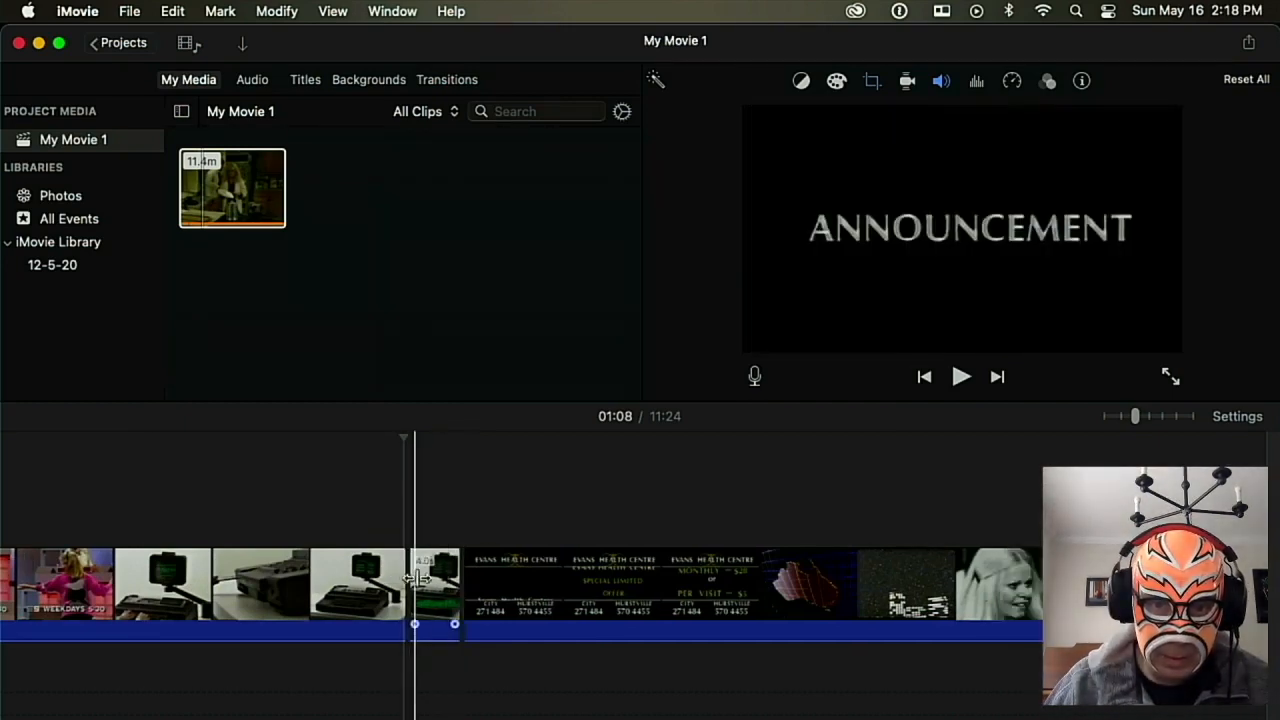
# Delete the long remainder after the ANNOUNCEMENT segment and move that segment to the start of the movie.
pyautogui.click(519, 581)
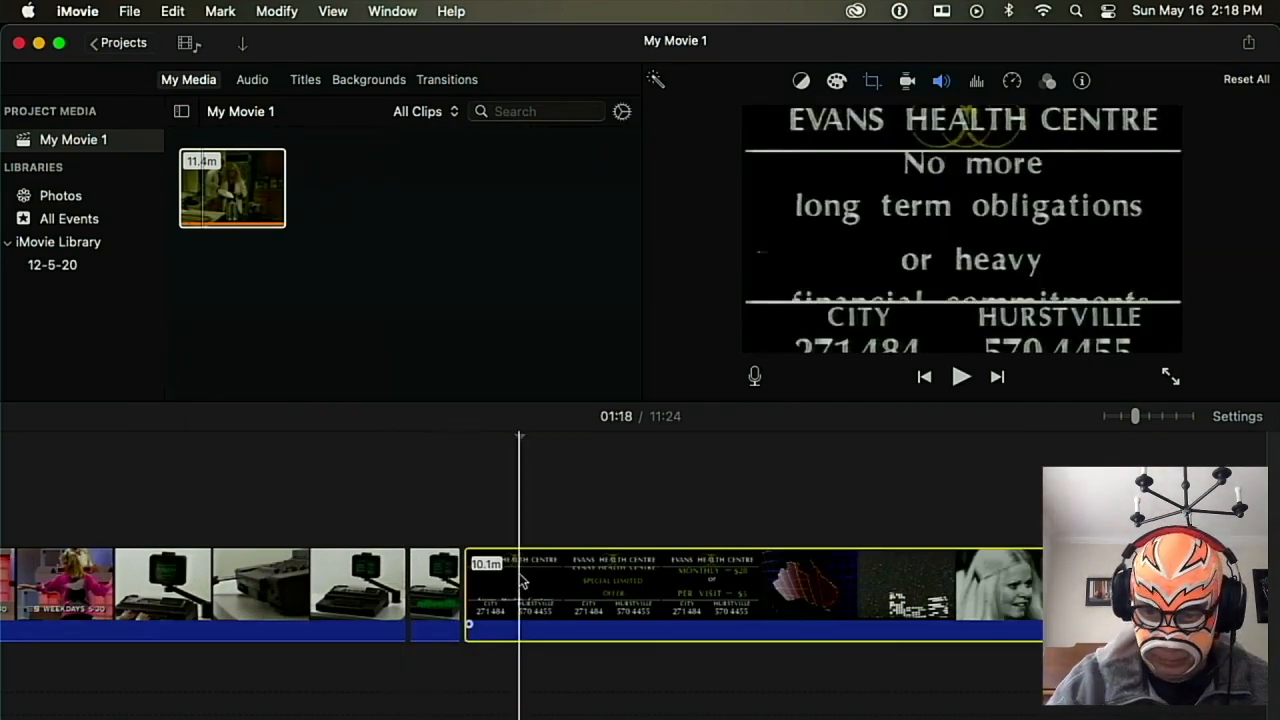
pyautogui.press('Delete')
pyautogui.moveTo(452, 588); pyautogui.dragTo(50, 587)
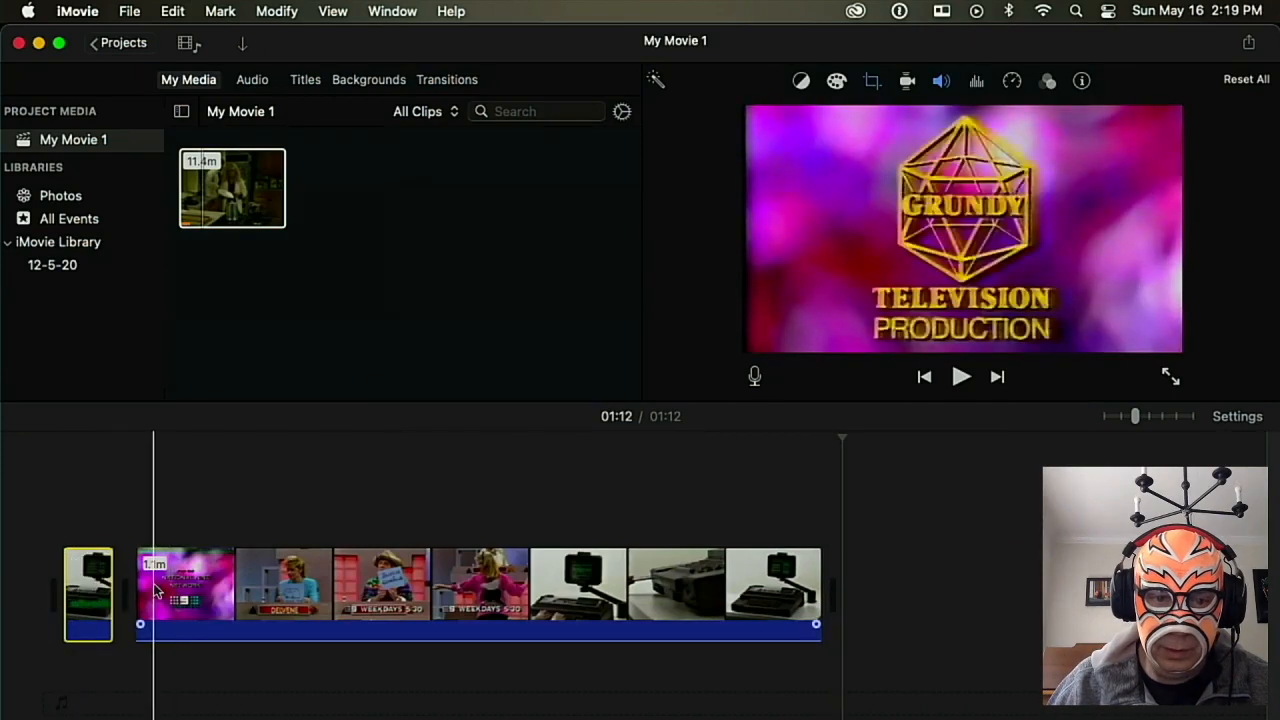
# Trim the start of the long second clip to the Blankety Blanks promo and slightly shorten its end, making it about 56.1 seconds.
pyautogui.moveTo(140, 583); pyautogui.dragTo(265, 582)
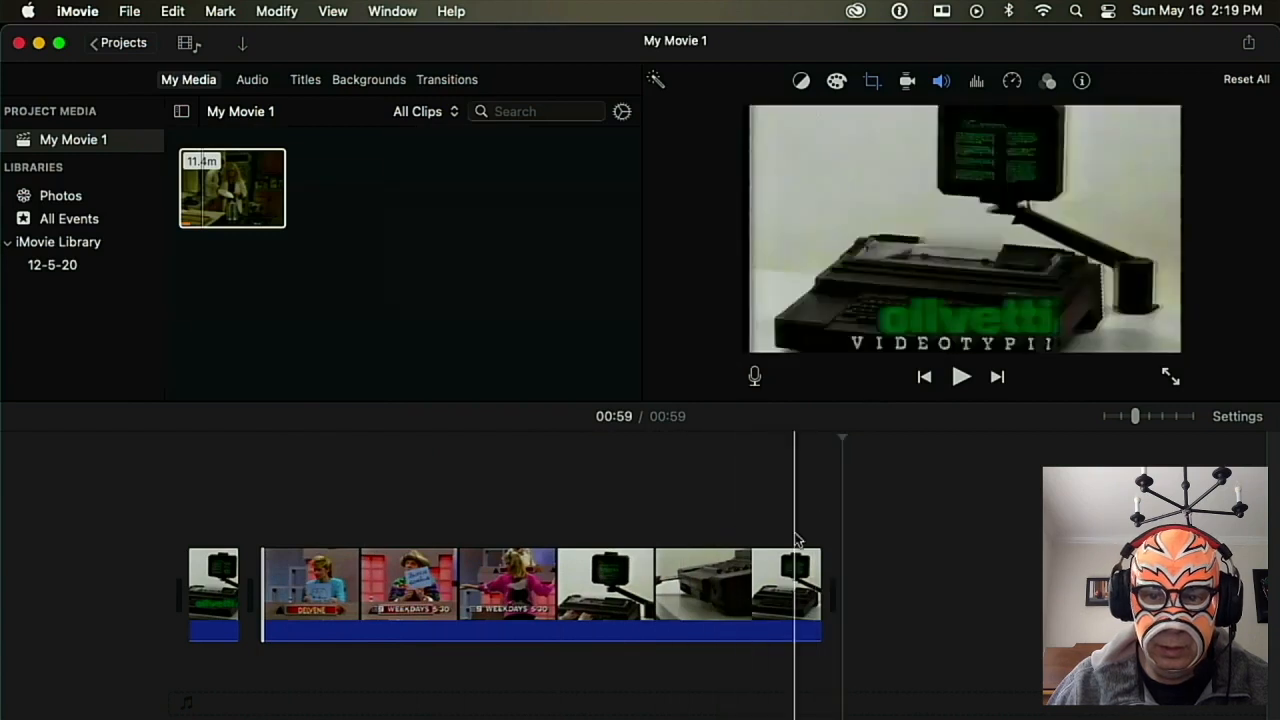
pyautogui.click(808, 577)
pyautogui.moveTo(821, 576); pyautogui.dragTo(815, 576)
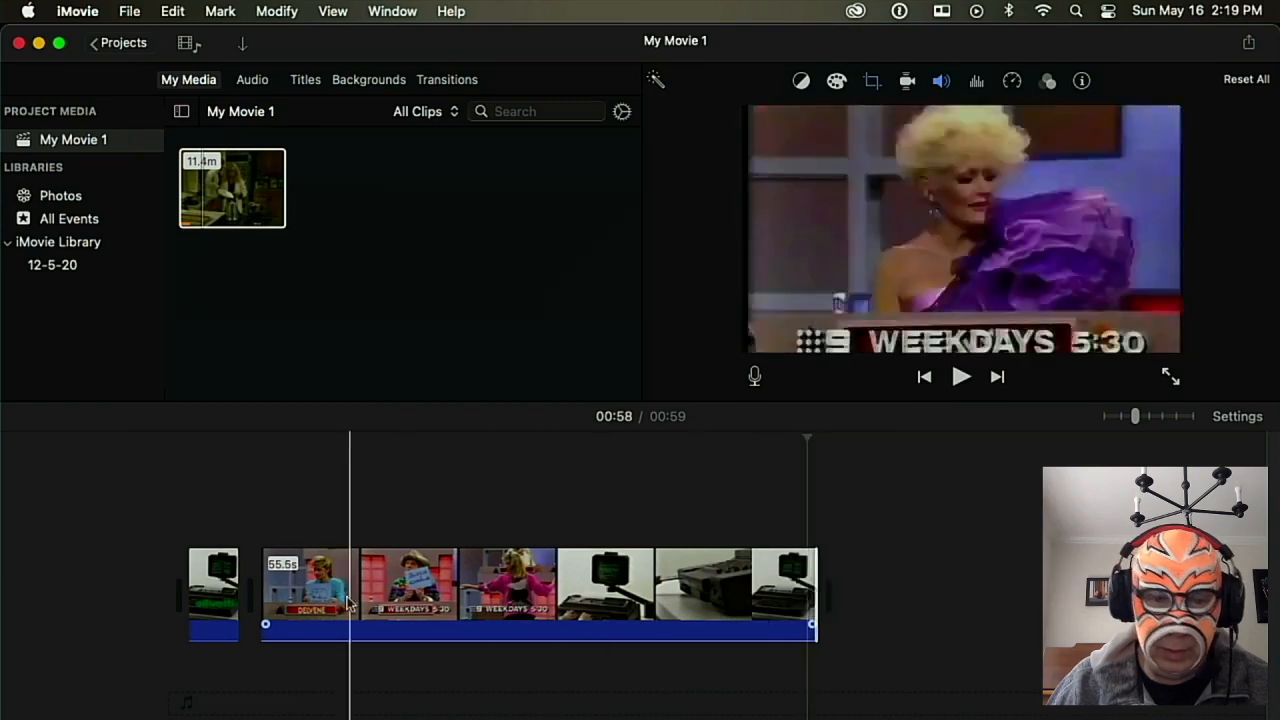
pyautogui.moveTo(262, 592); pyautogui.dragTo(257, 592)
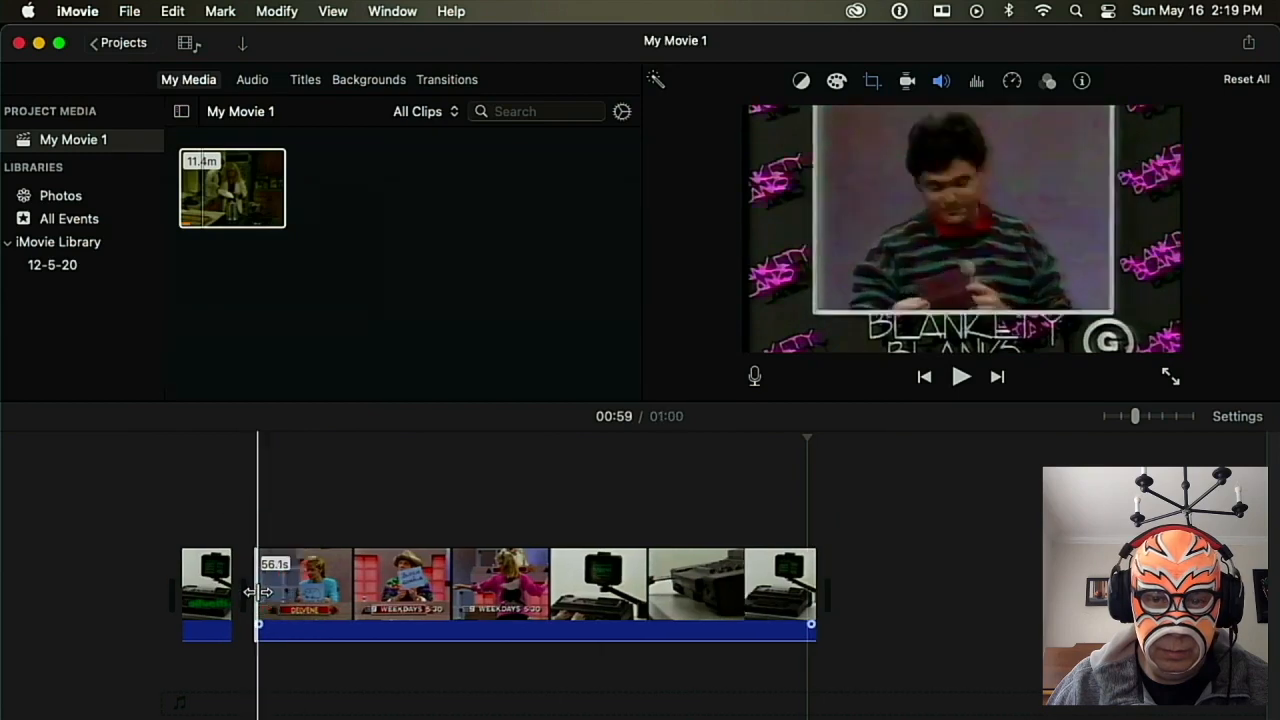
# Import LANDR-Narrated Project-Balanced-High.wav as the soundtrack from the start of the movie and set its volume to 79%.
pyautogui.click(227, 47)
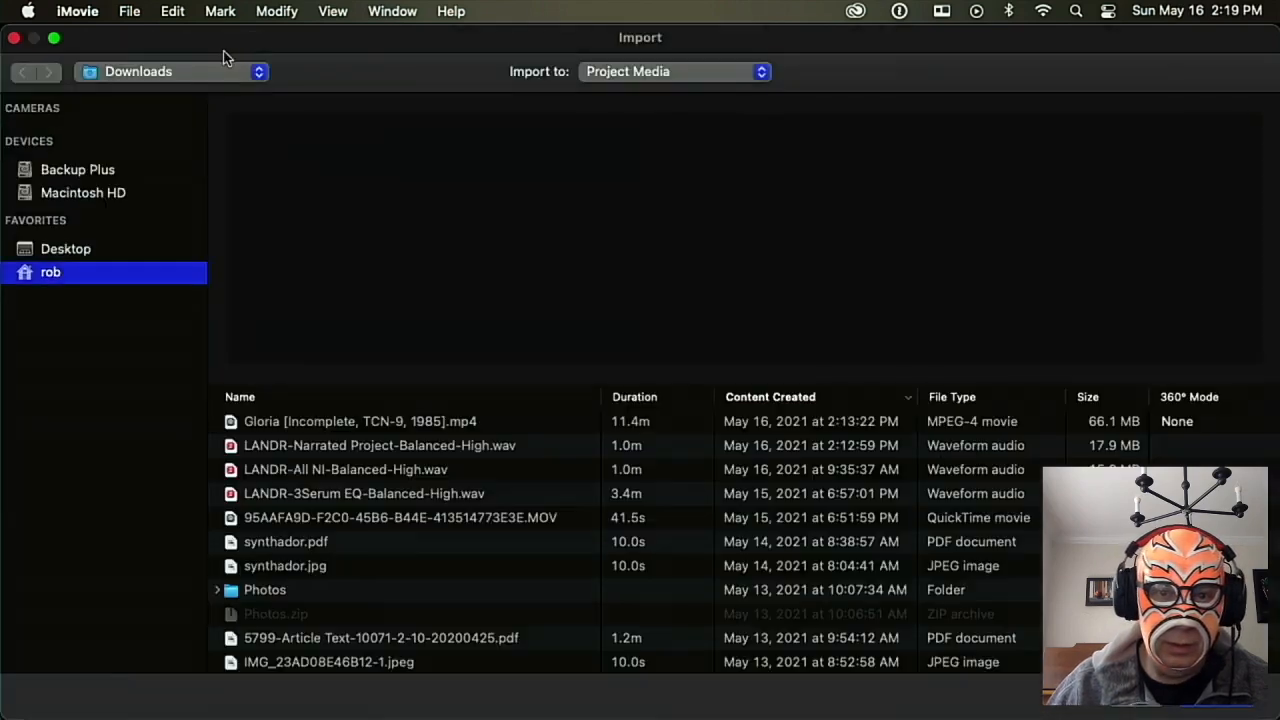
pyautogui.press('Escape')
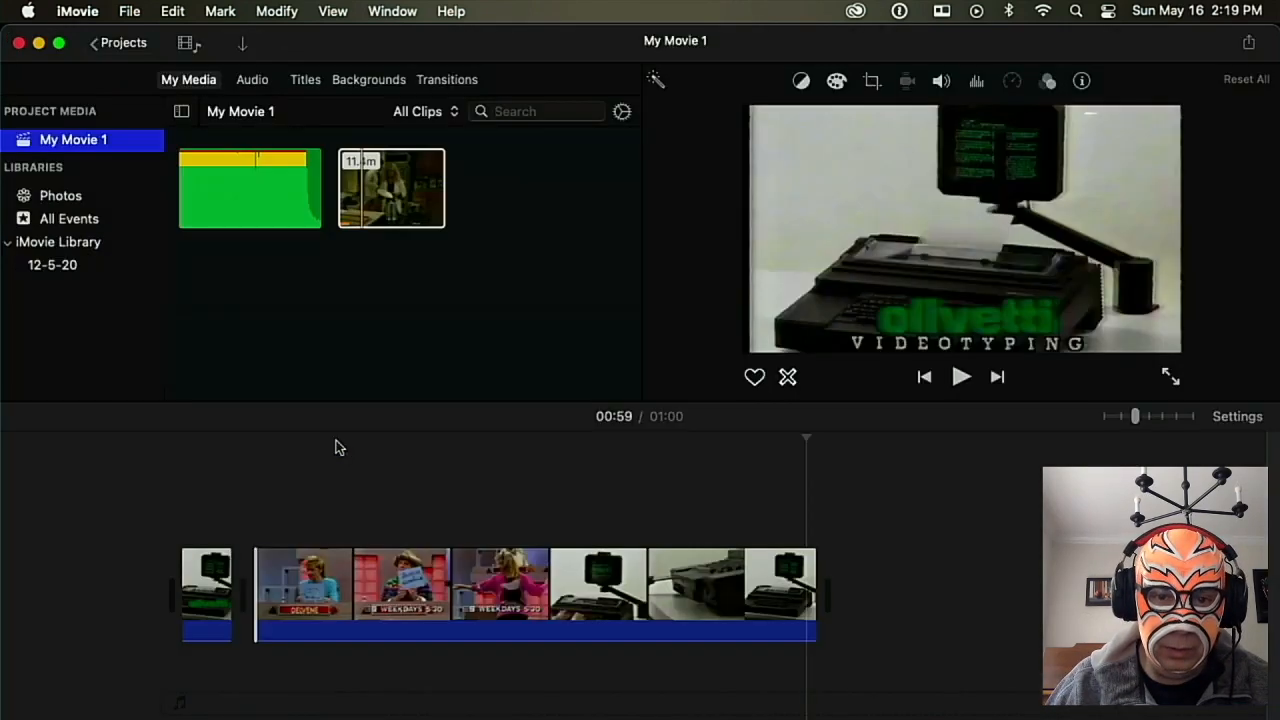
pyautogui.moveTo(215, 181); pyautogui.dragTo(160, 697)
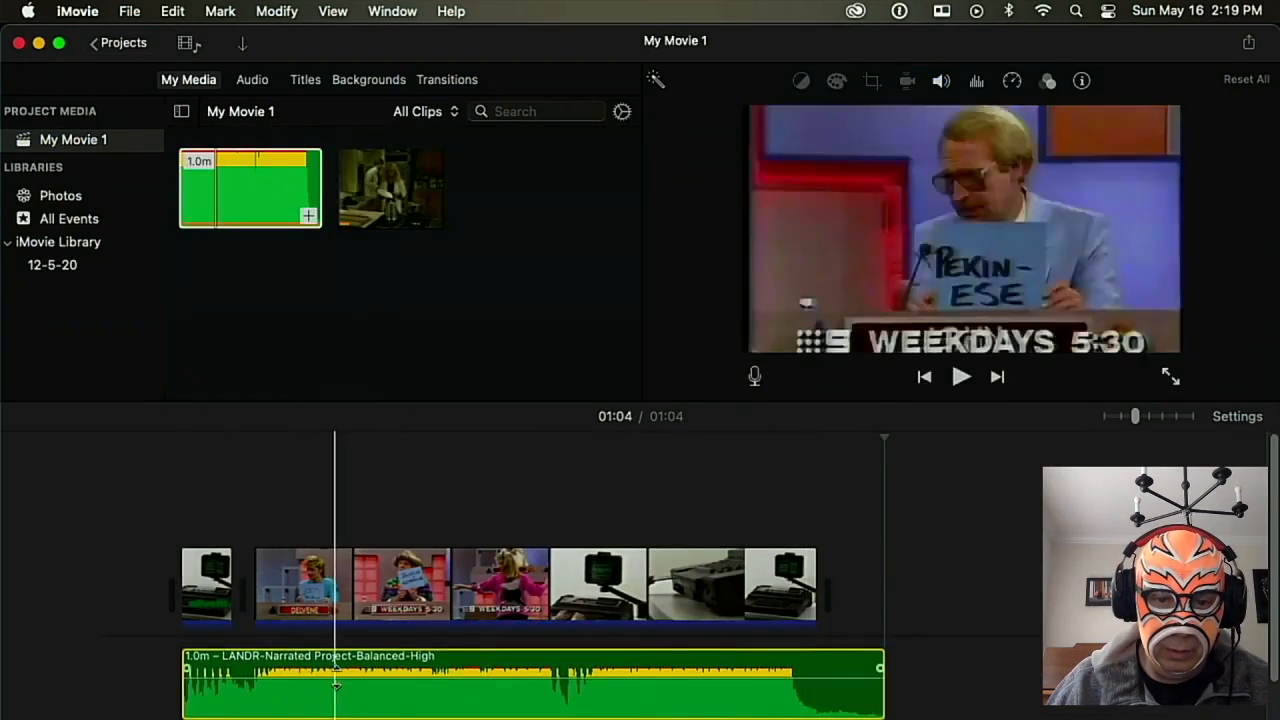
pyautogui.moveTo(338, 688); pyautogui.dragTo(339, 686)
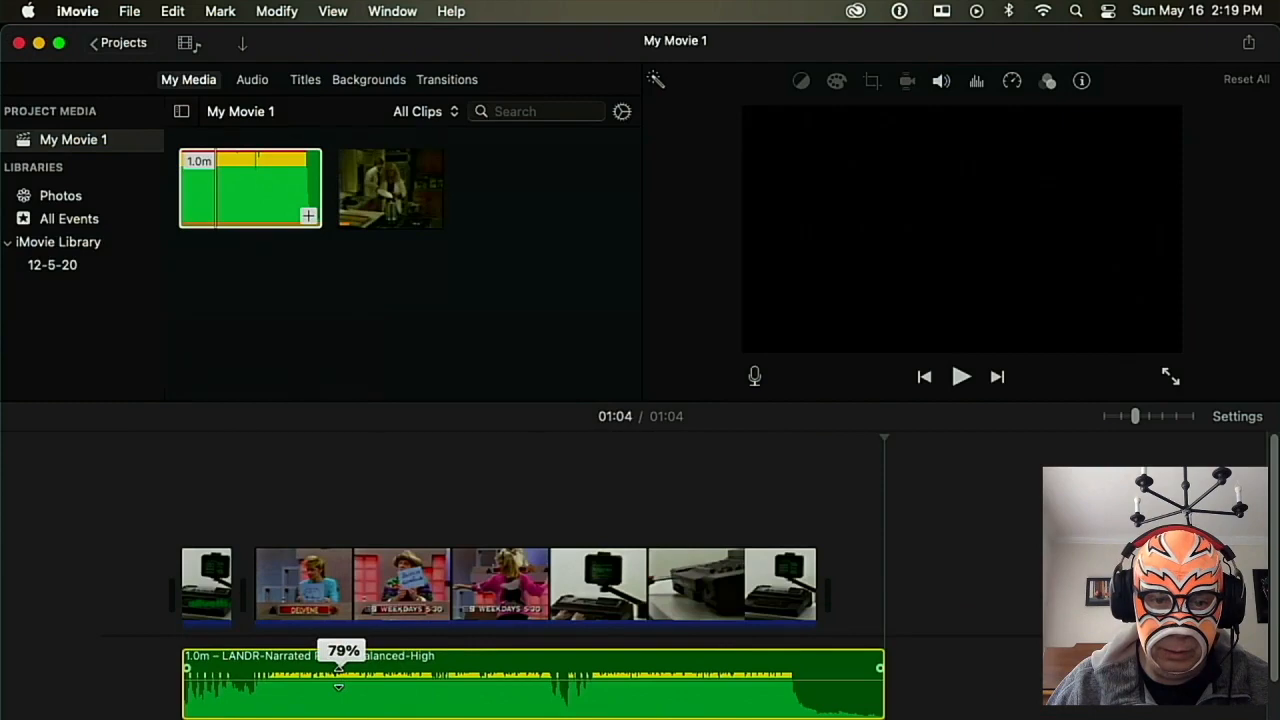
# Play the opening of the movie from the beginning in full screen to check the first cut against the music.
pyautogui.click(134, 597)
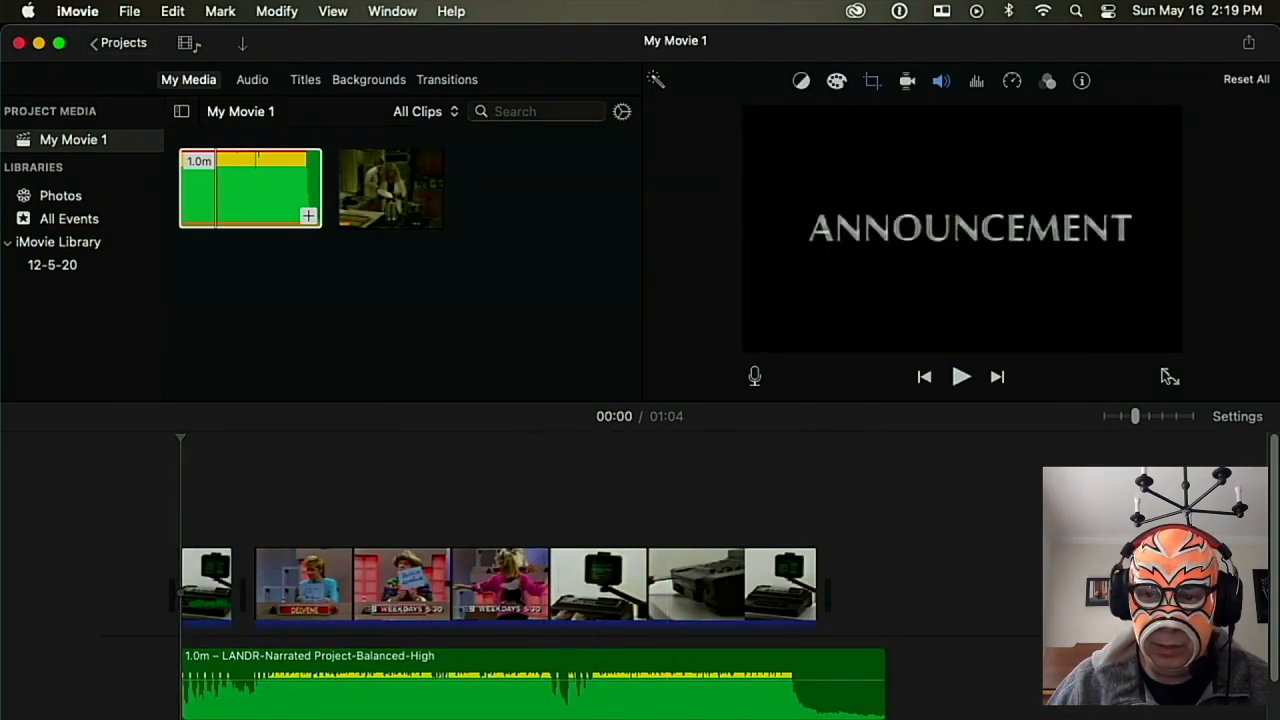
pyautogui.click(1169, 376)
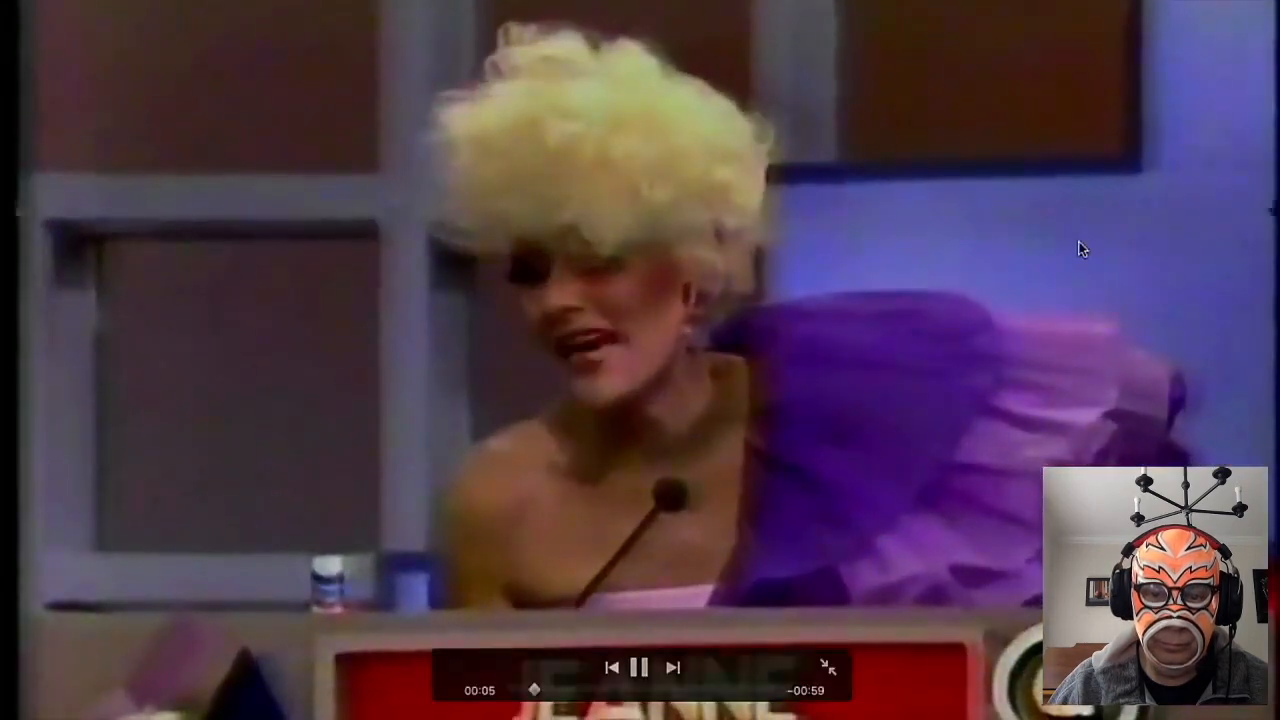
pyautogui.press('Escape')
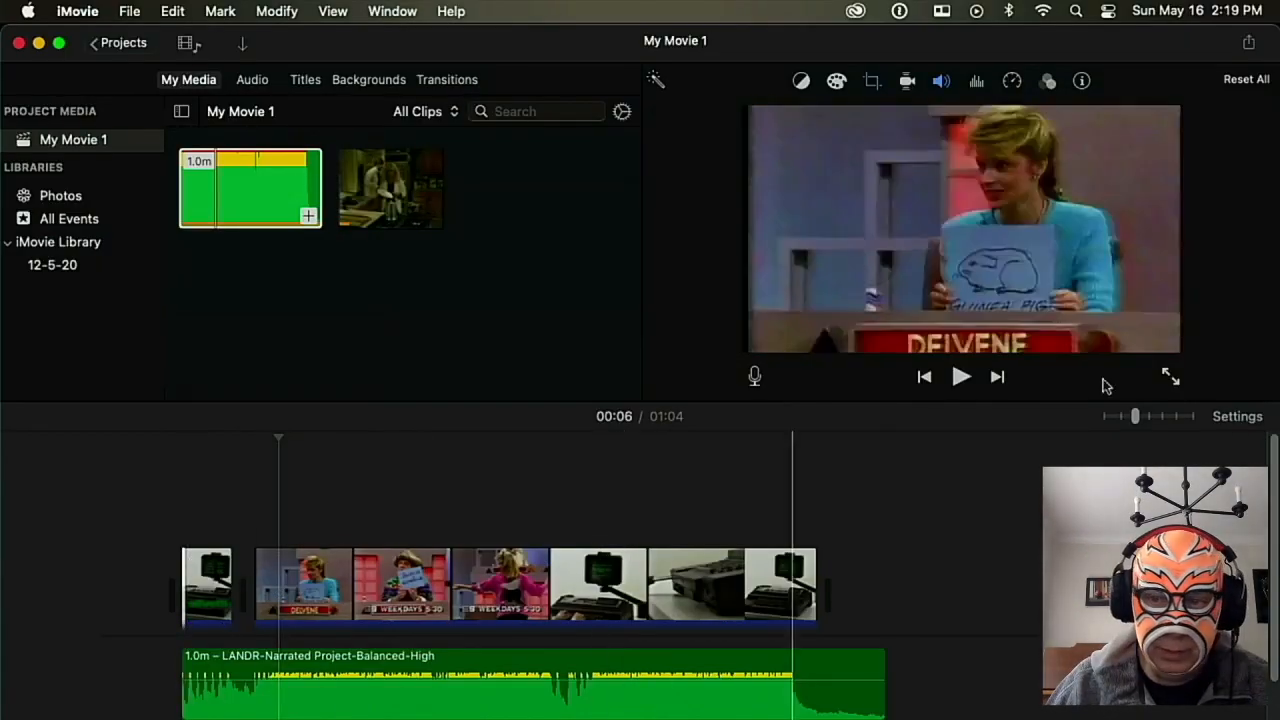
# Trim the end of the opening ANNOUNCEMENT clip so the Blankety Blanks footage starts earlier in the music.
pyautogui.click(1155, 418)
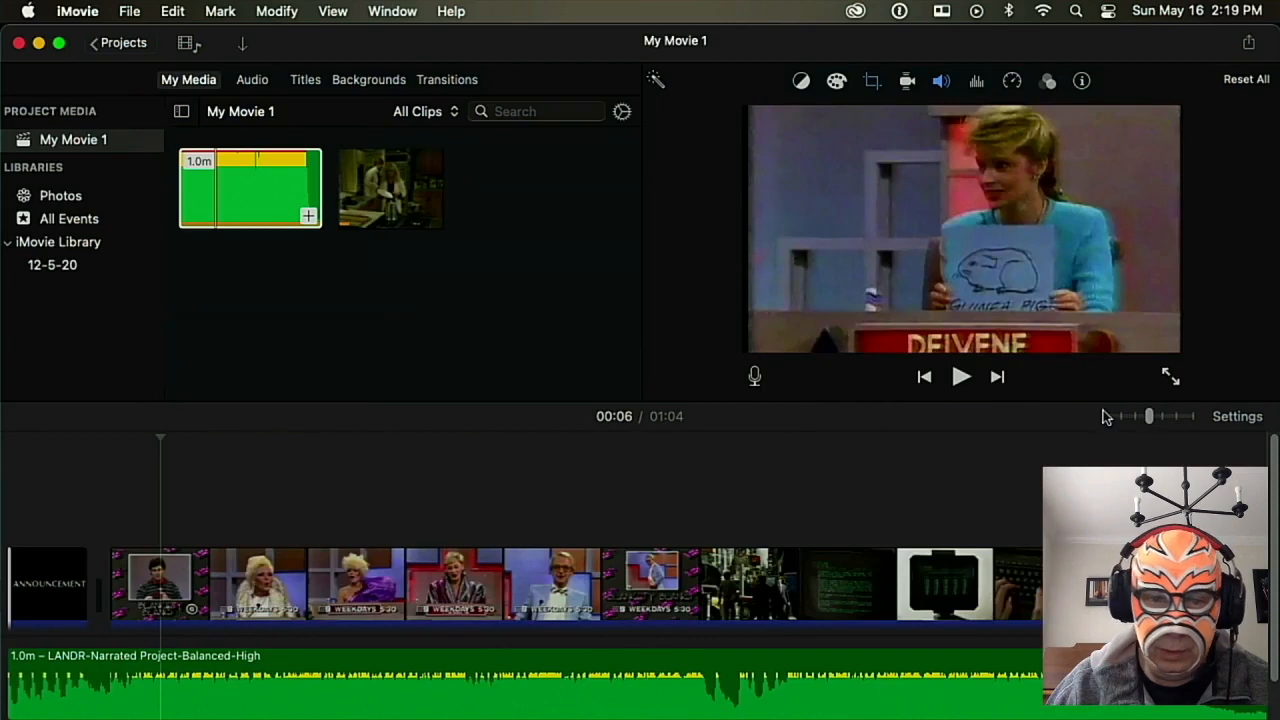
pyautogui.click(114, 580)
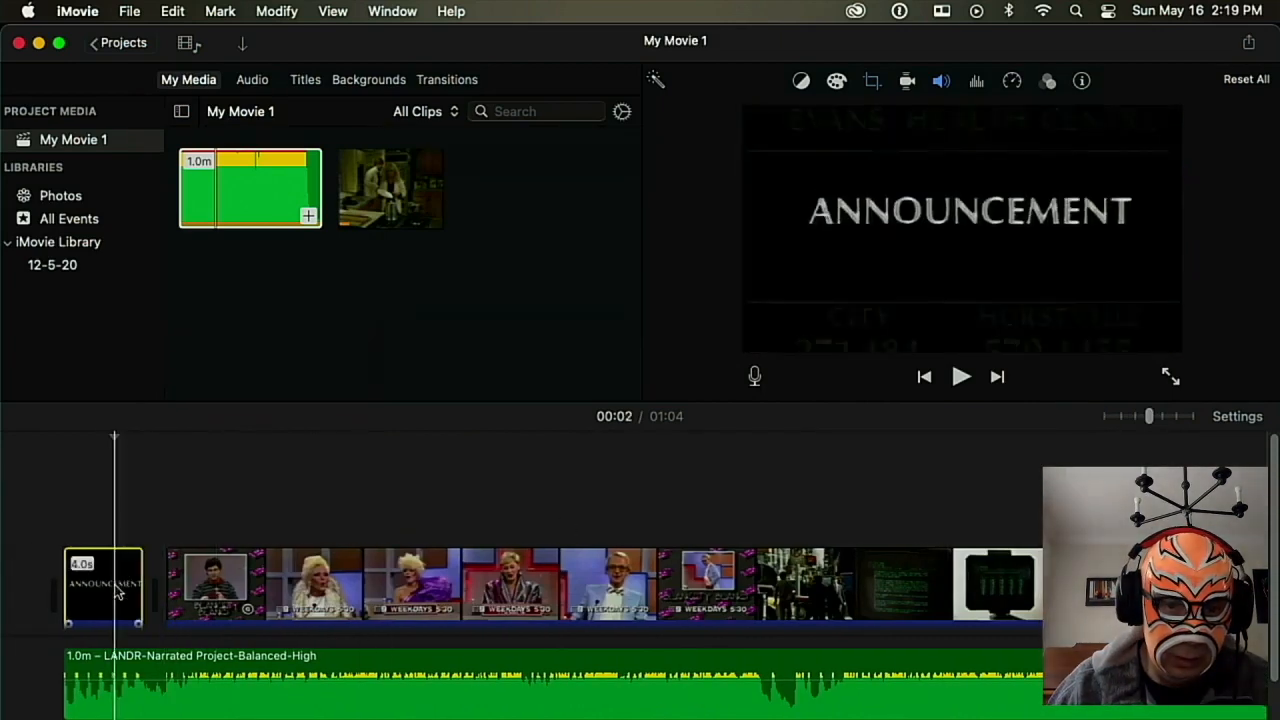
pyautogui.moveTo(140, 582); pyautogui.dragTo(111, 583)
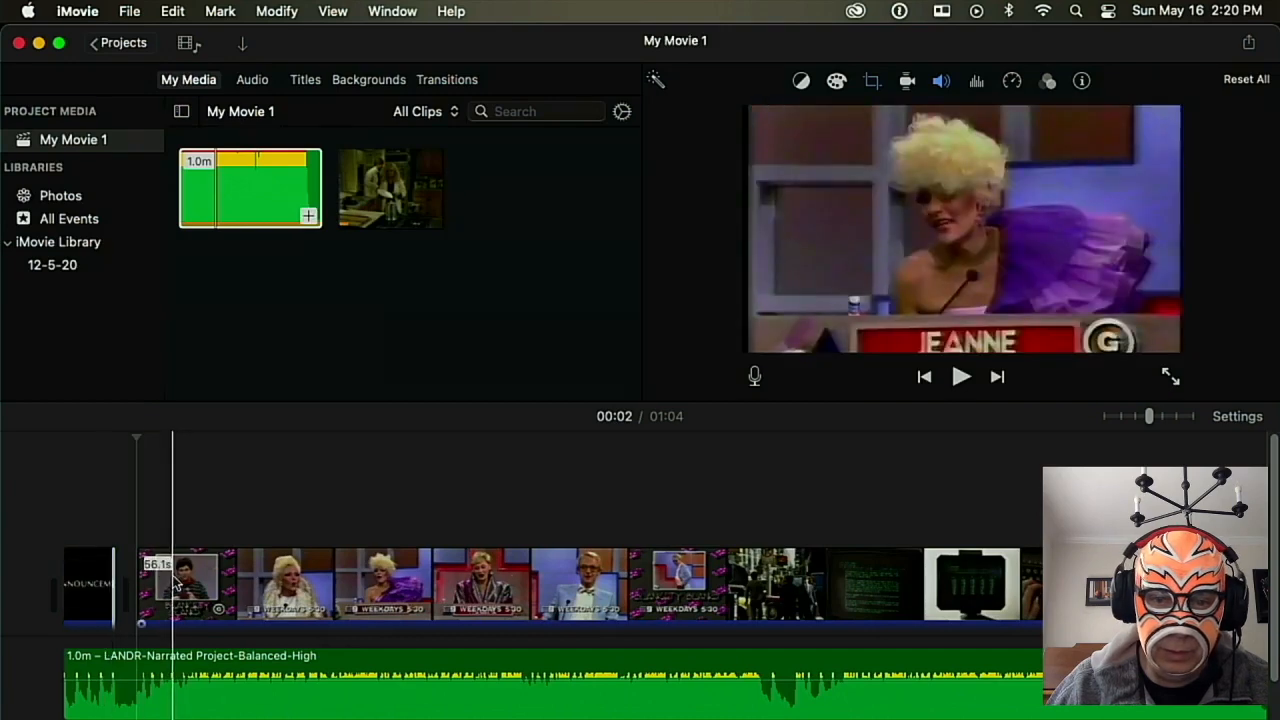
# Extend the end of the last video clip to about 57.6 seconds and trim the soundtrack to end with it.
pyautogui.hscroll(15, 230, 583)
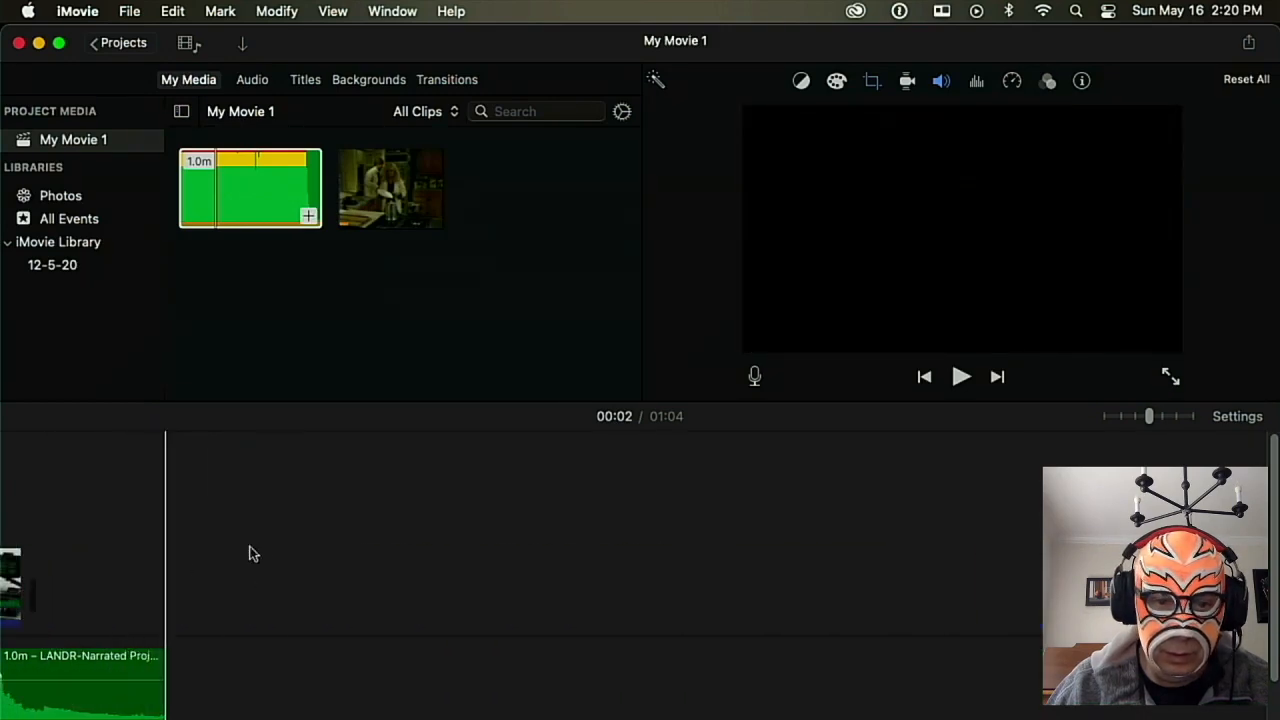
pyautogui.hscroll(-5, 260, 550)
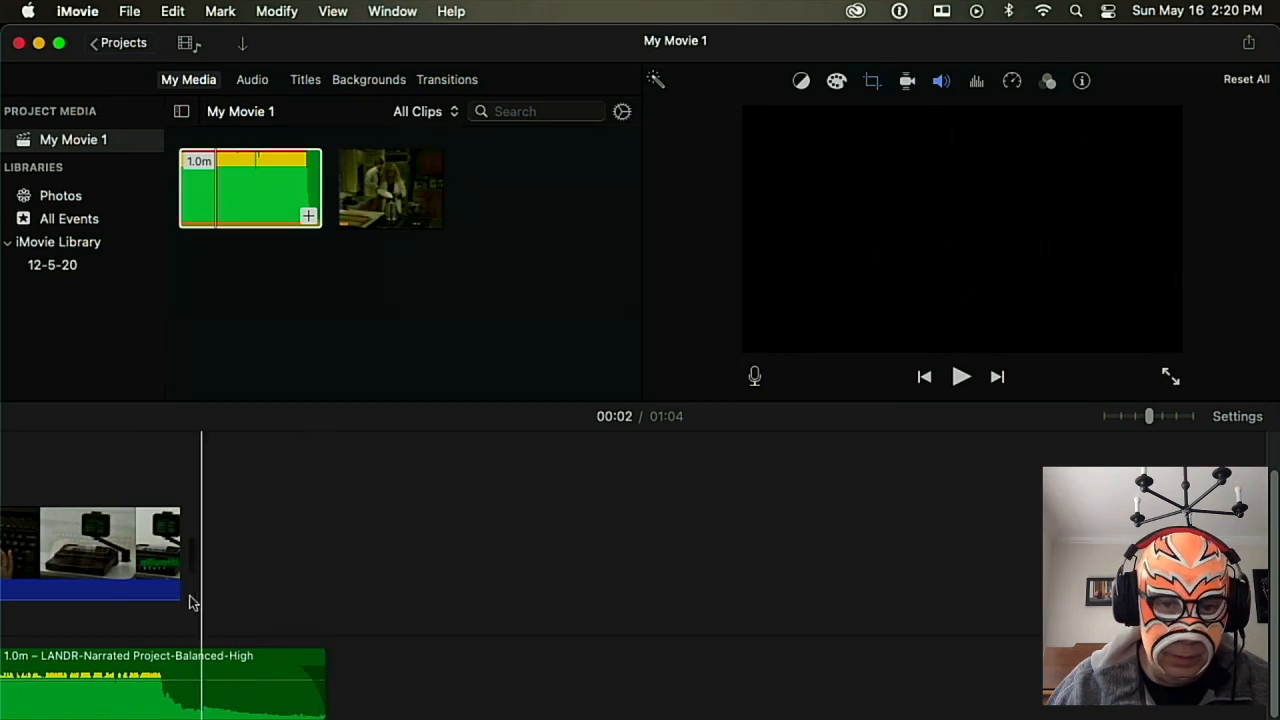
pyautogui.click(152, 577)
pyautogui.moveTo(178, 557); pyautogui.dragTo(211, 562)
pyautogui.click(286, 668)
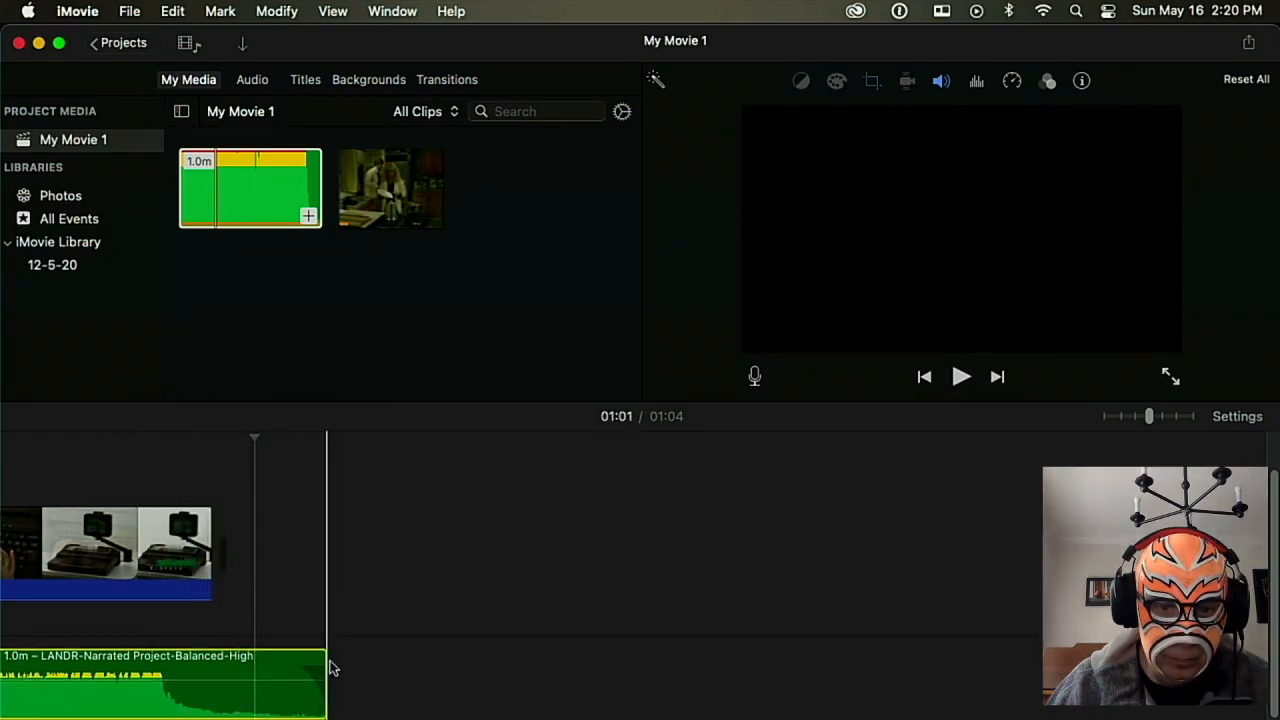
pyautogui.moveTo(324, 663); pyautogui.dragTo(212, 661)
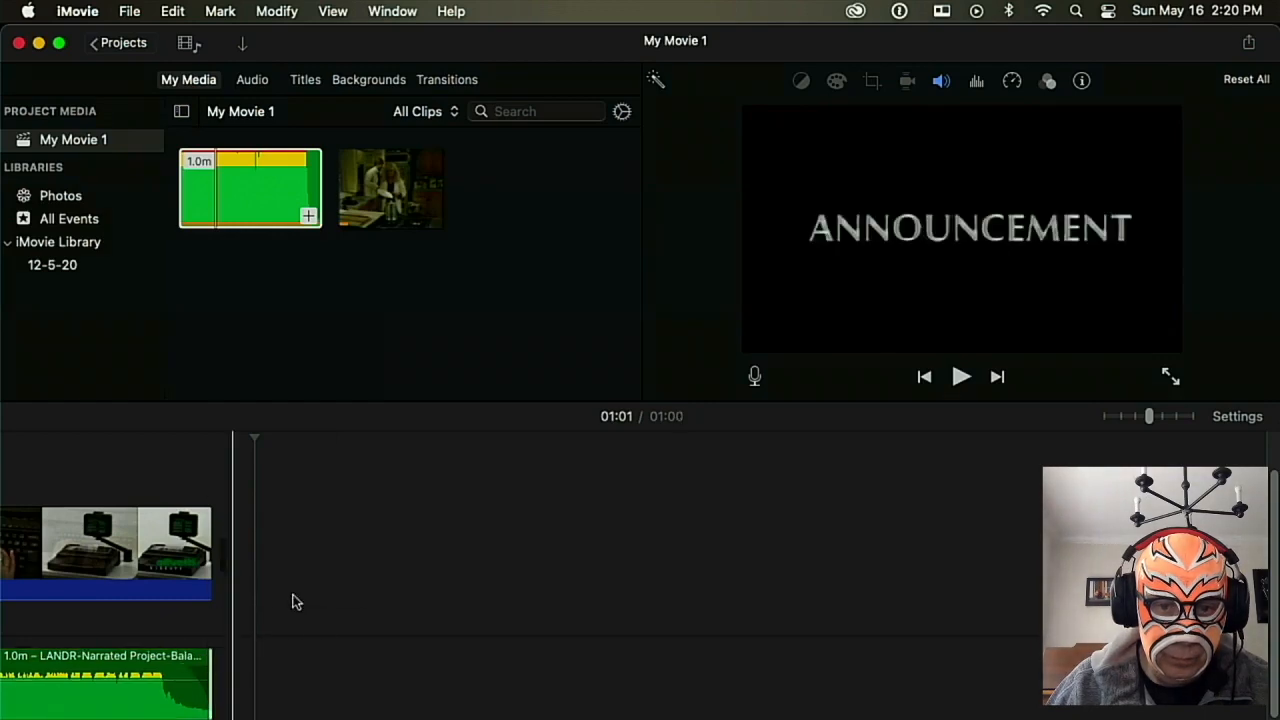
# Play the movie from the beginning in full screen to review how the footage fits the music.
pyautogui.hscroll(-20, 292, 601)
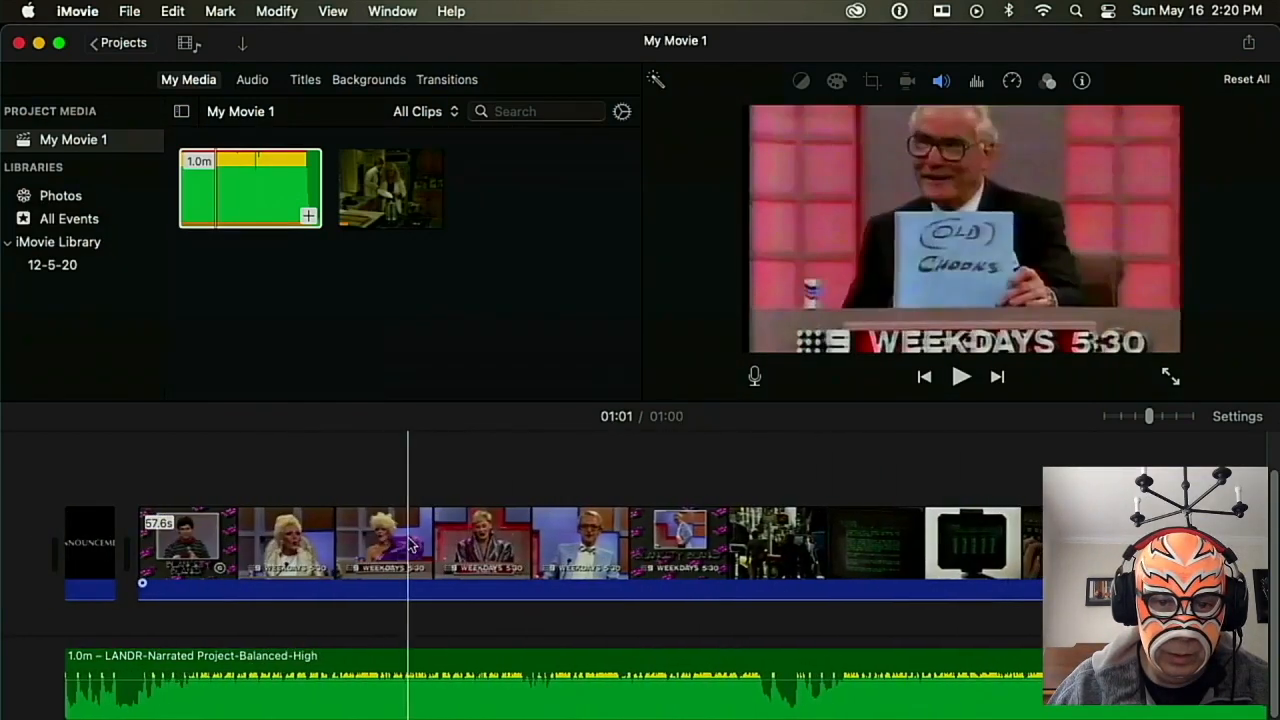
pyautogui.click(1170, 378)
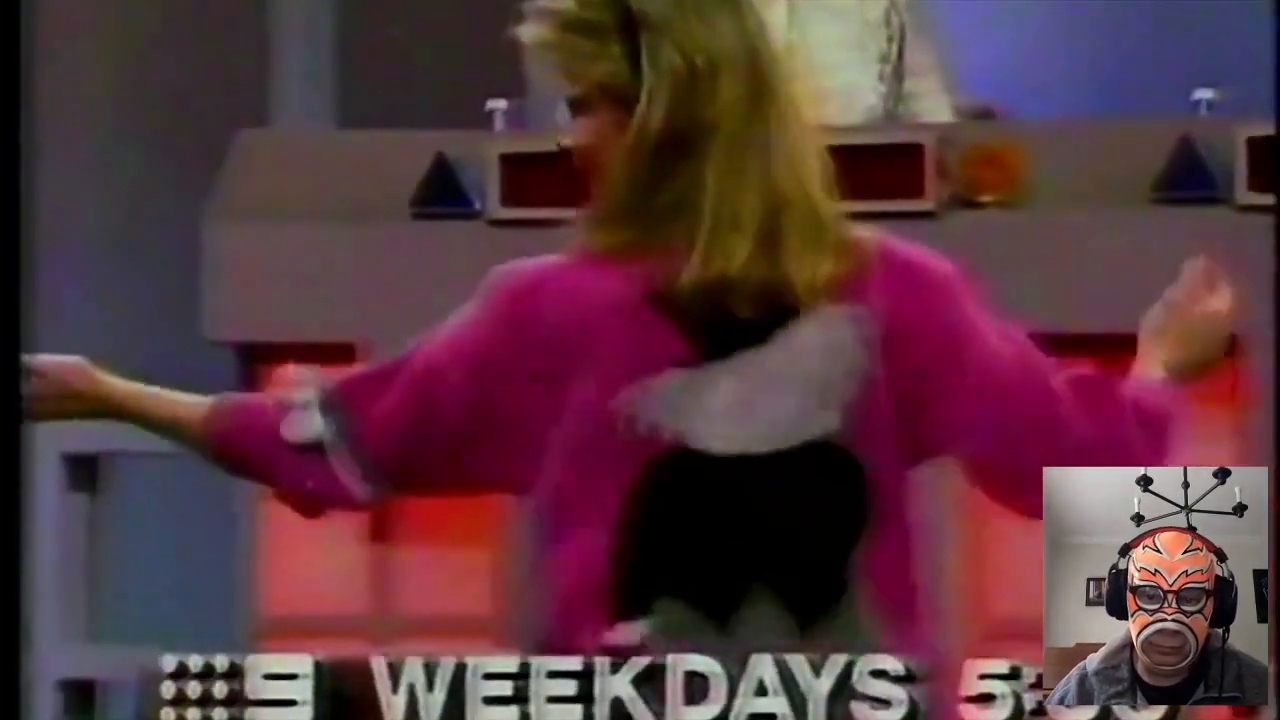
pyautogui.moveTo(1003, 354)
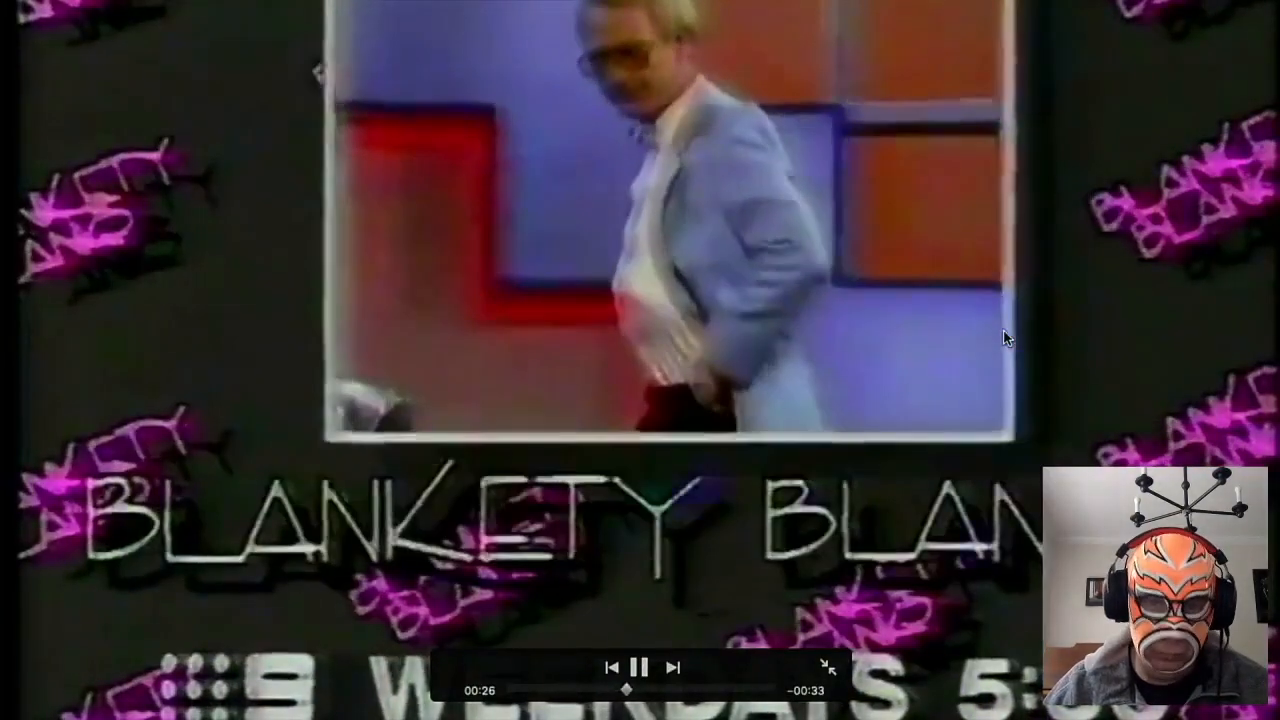
pyautogui.press('Escape')
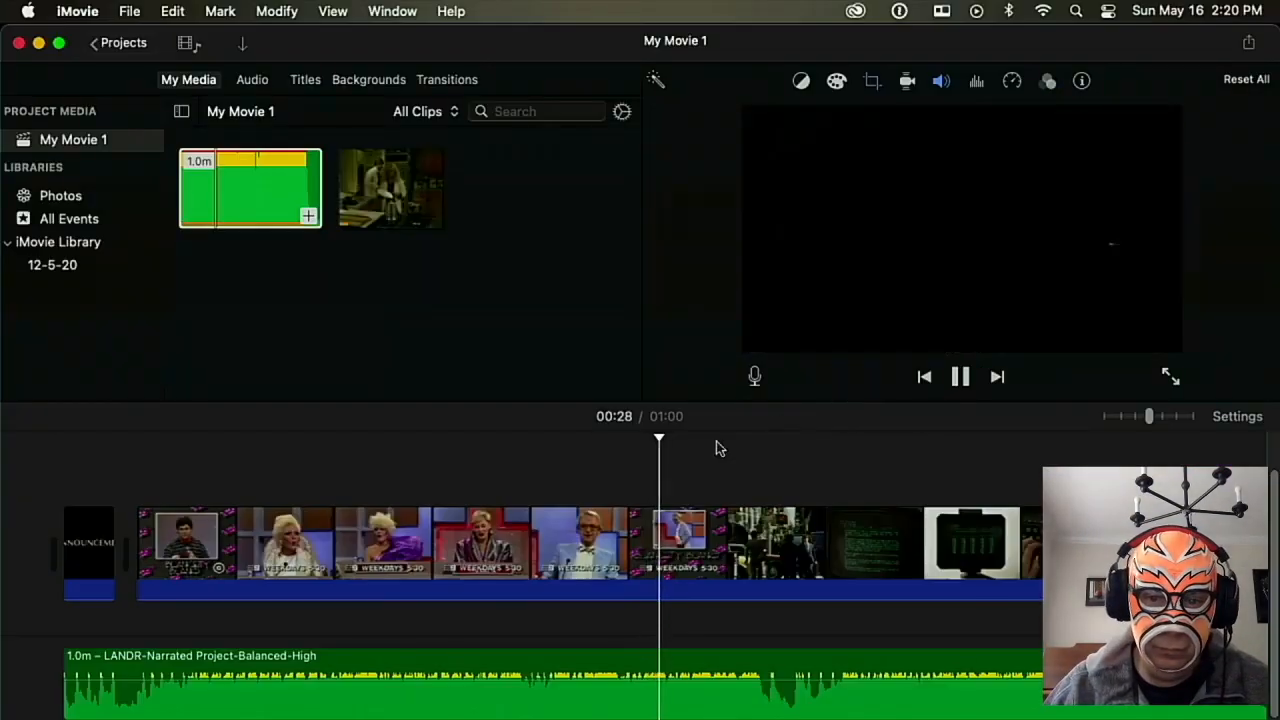
pyautogui.press('space')
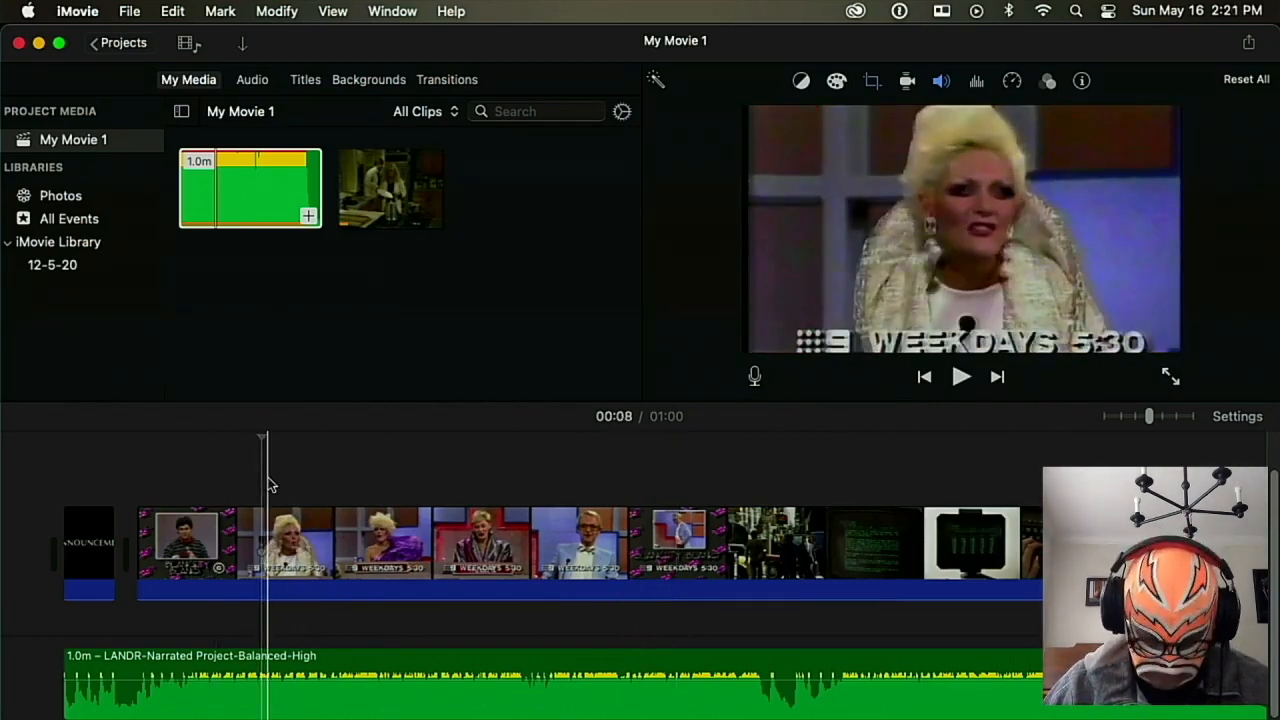
# Split the long Blankety Blanks clip at about 00:08, 00:14, 00:20 and 00:33.
pyautogui.press('super+b')
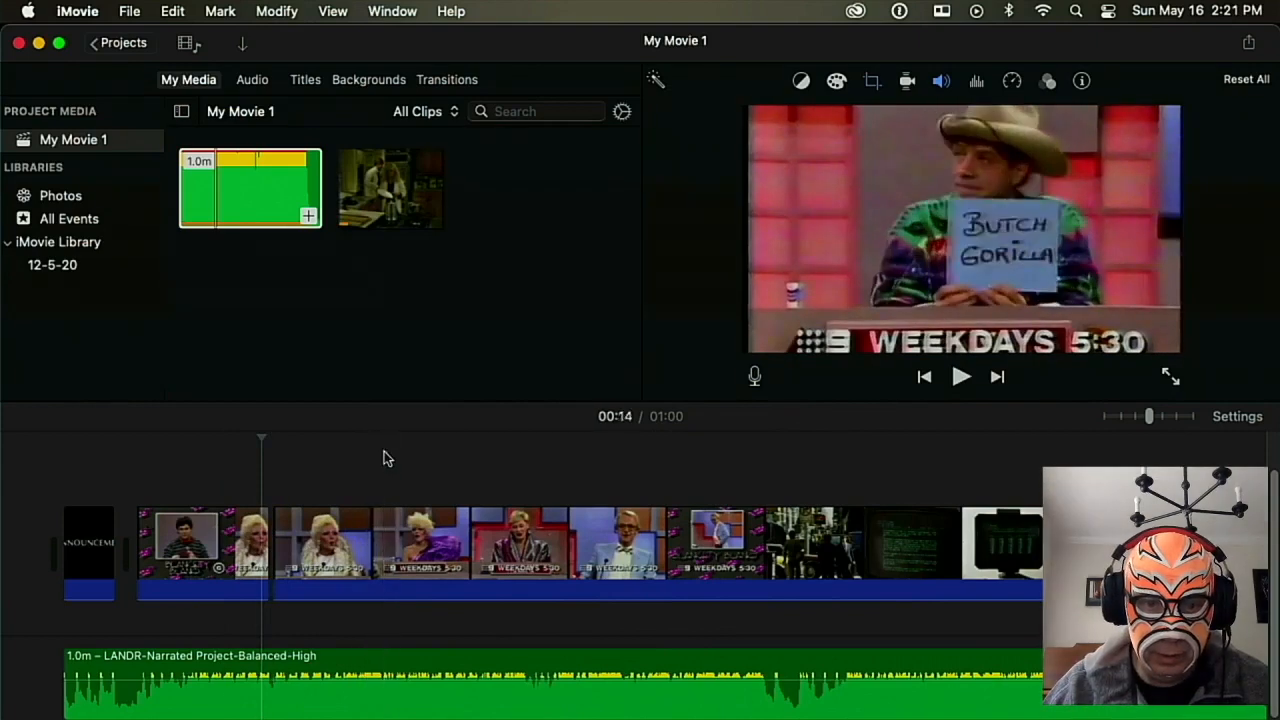
pyautogui.press('super+b')
pyautogui.press('super+b')
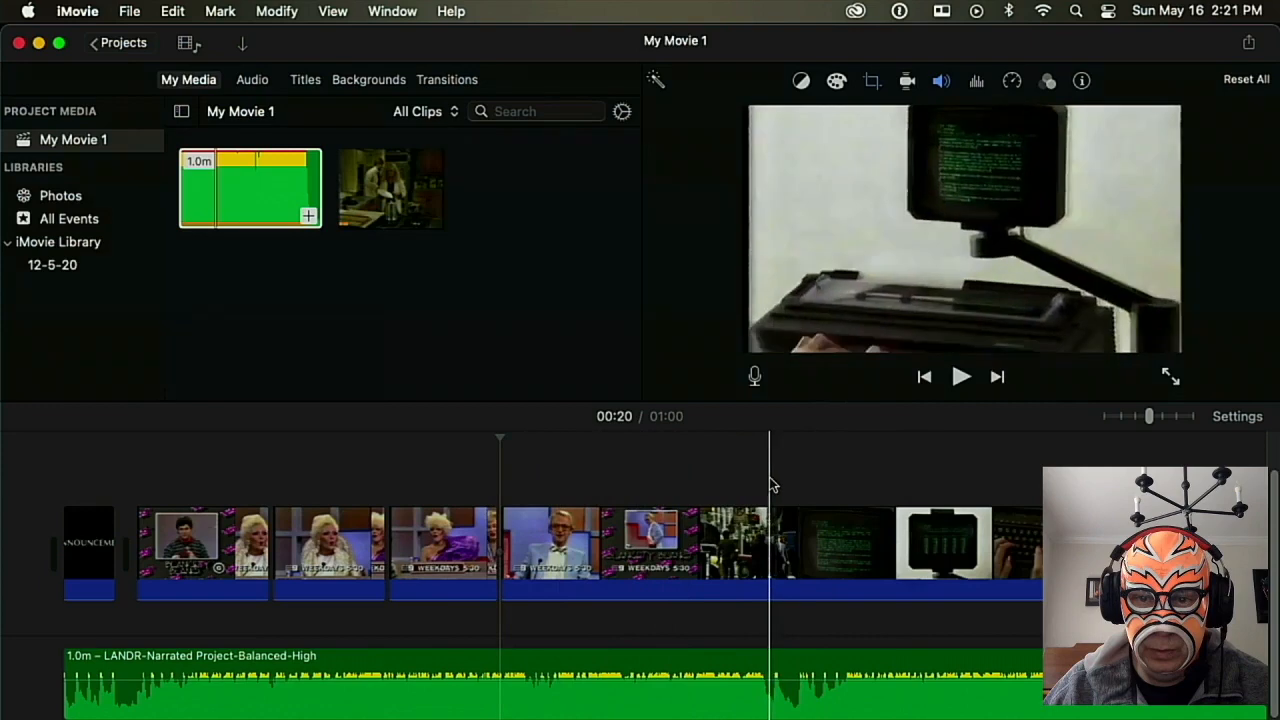
pyautogui.press('super+b')
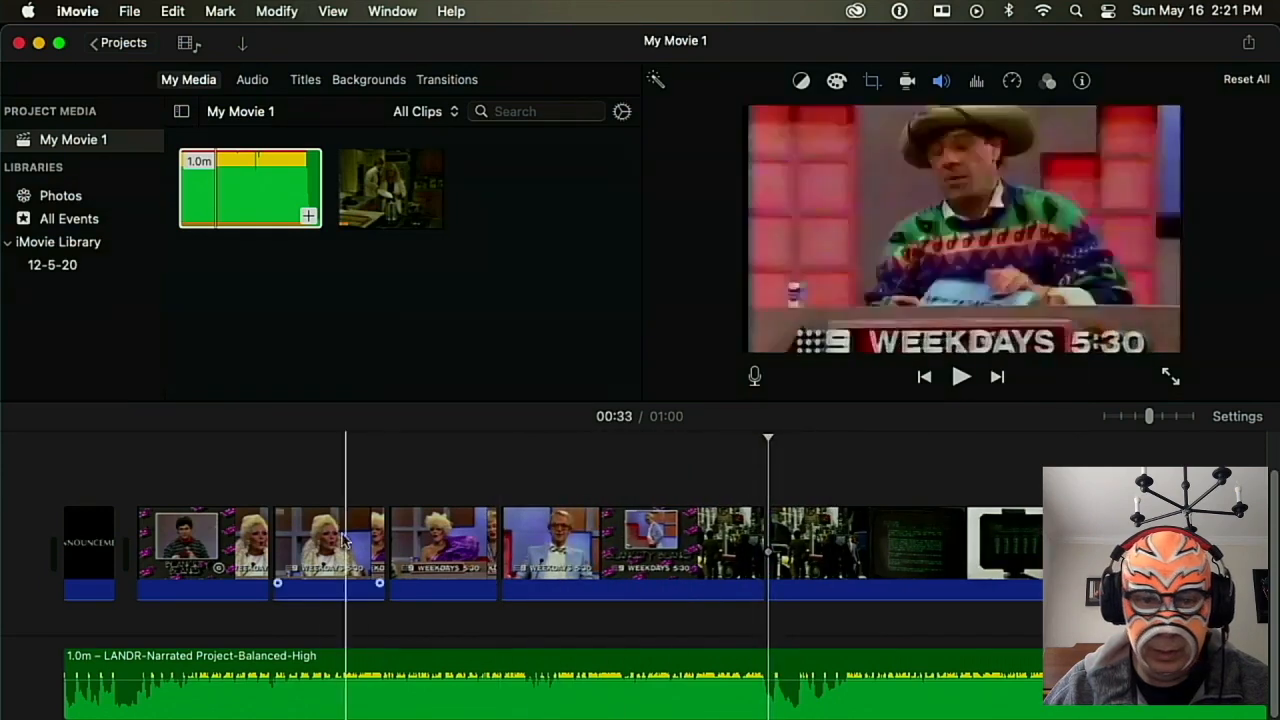
# Move the blonde woman's clip to the cut before the 26.9 s footage, and split that footage at 00:43.
pyautogui.moveTo(350, 550); pyautogui.dragTo(732, 530)
pyautogui.hscroll(5, 745, 528)
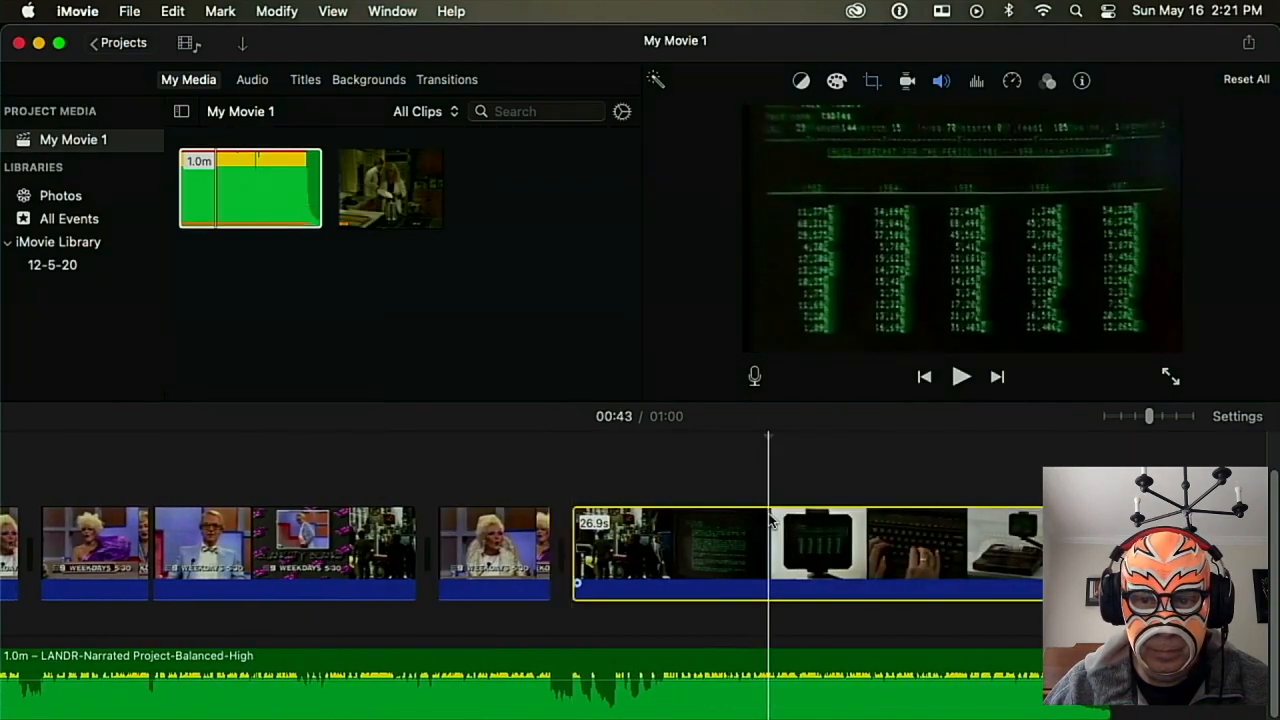
pyautogui.press('super+b')
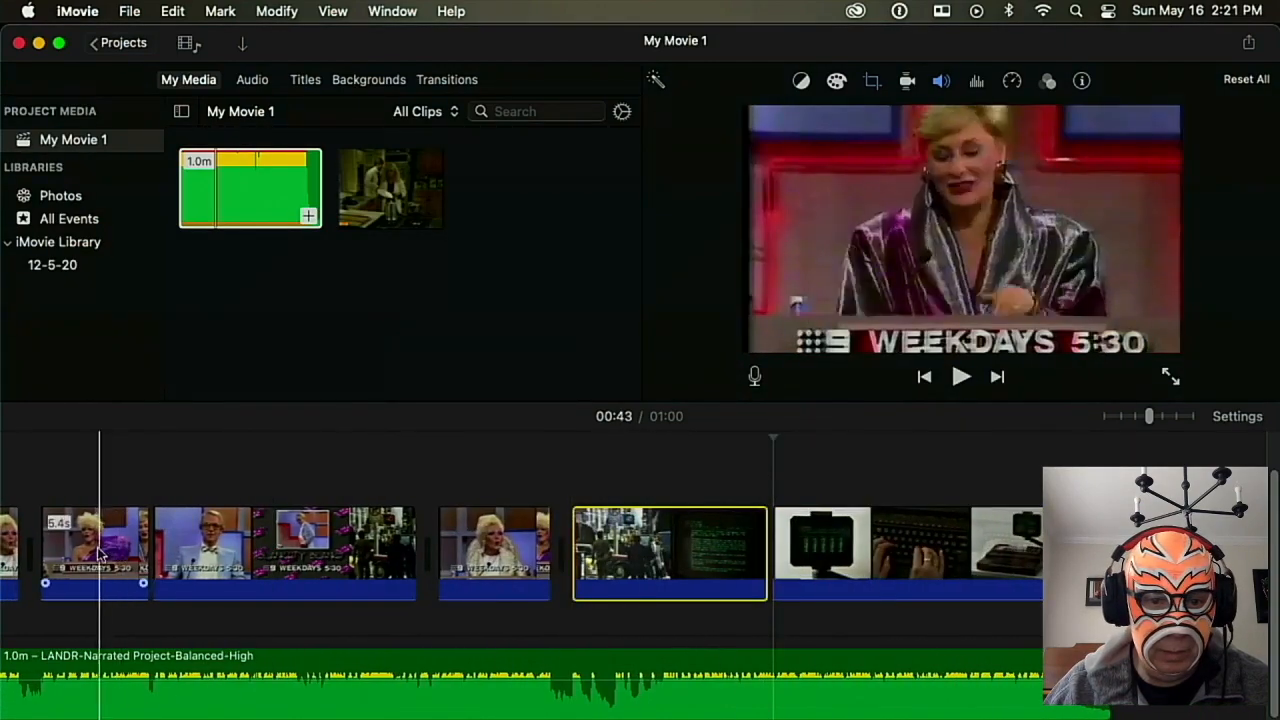
# Split the 13.1 s bow-tie clip at 00:21 and move the purple-dress clip to the cut after the film-crew footage.
pyautogui.hscroll(-5, 42, 545)
pyautogui.hscroll(2, 237, 560)
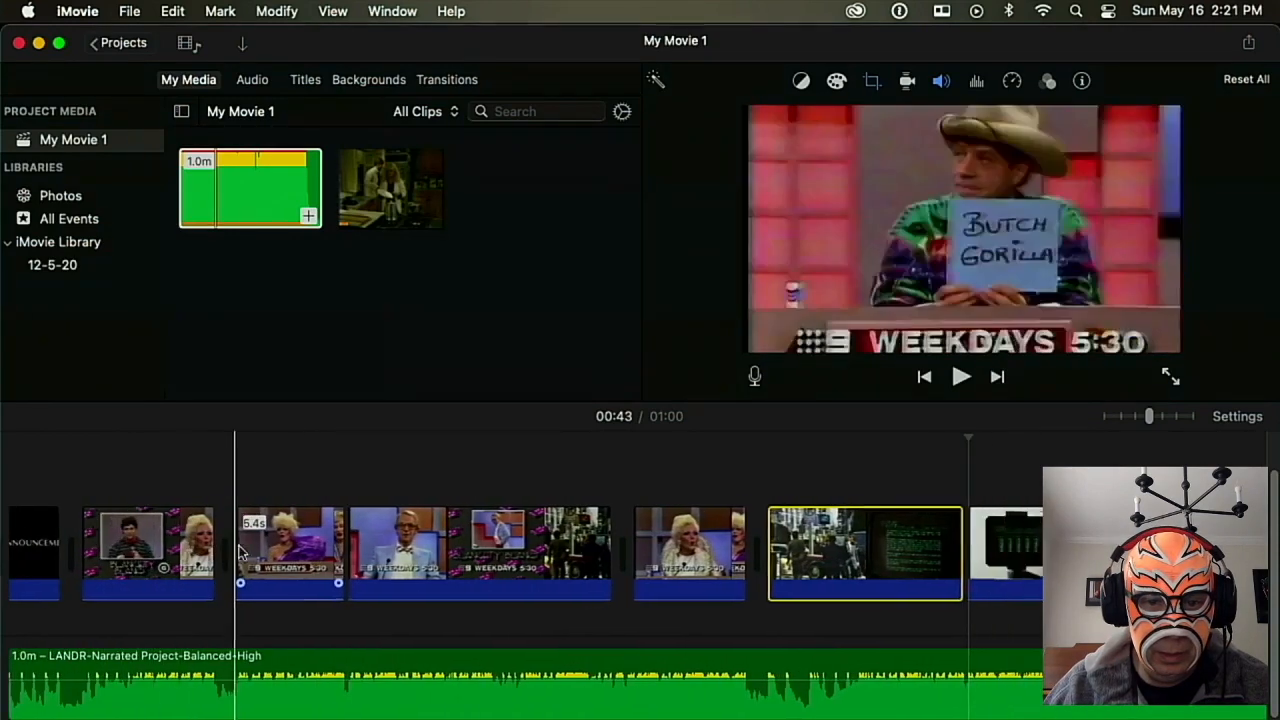
pyautogui.click(443, 553)
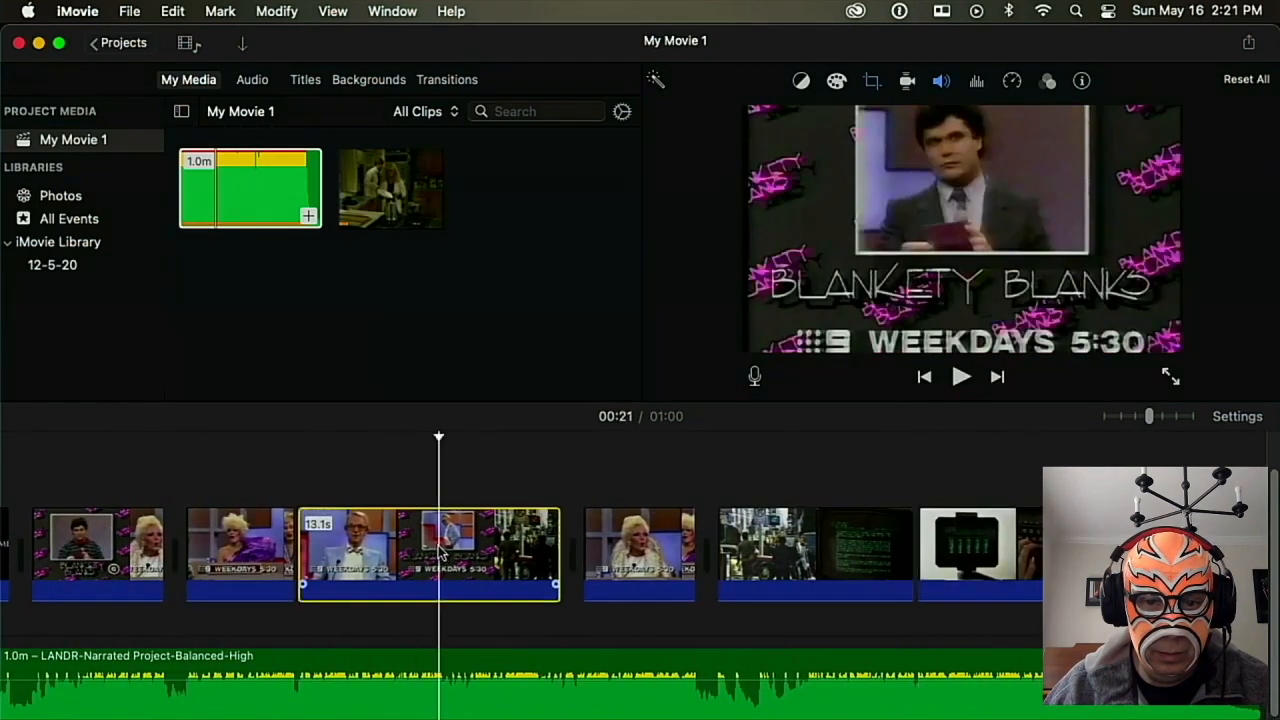
pyautogui.press('cmd+b')
pyautogui.moveTo(234, 545); pyautogui.dragTo(865, 540)
# Split the last computer clip at 00:51 and move the 7.1 s bow-tie clip directly after the purple-dress clip.
pyautogui.hscroll(2, 854, 538)
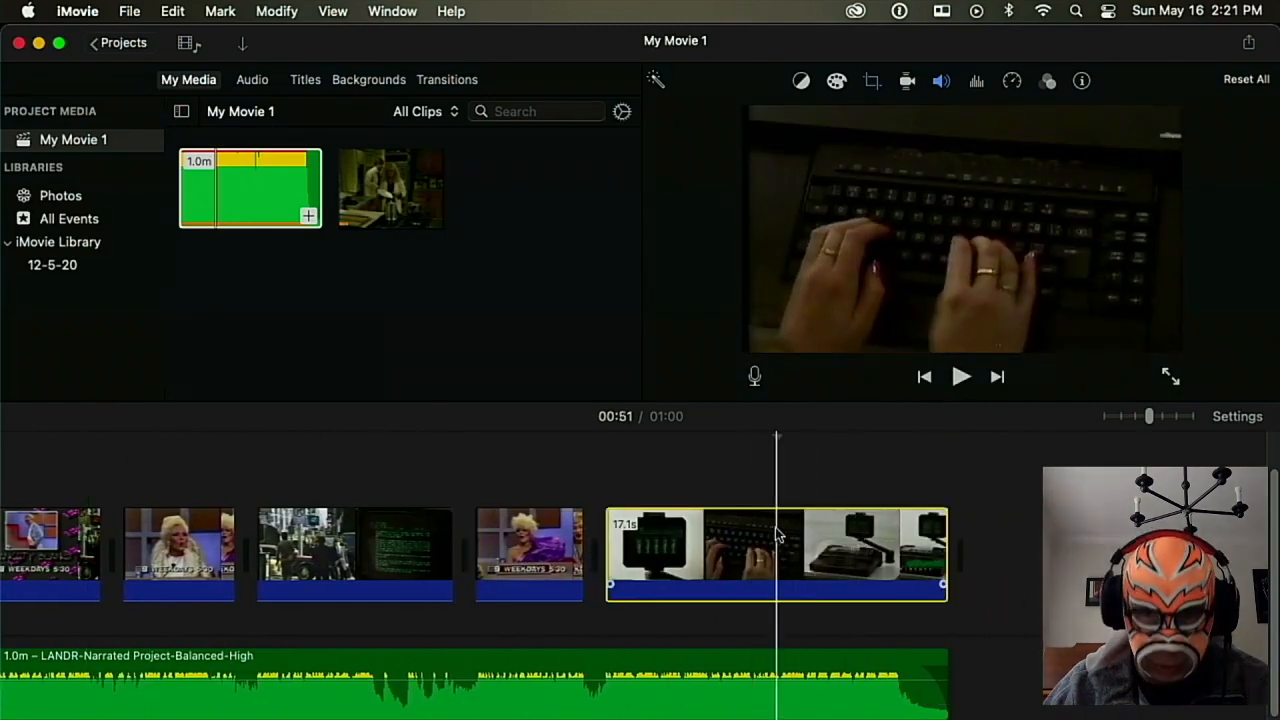
pyautogui.press('super+b')
pyautogui.hscroll(-10, 551, 470)
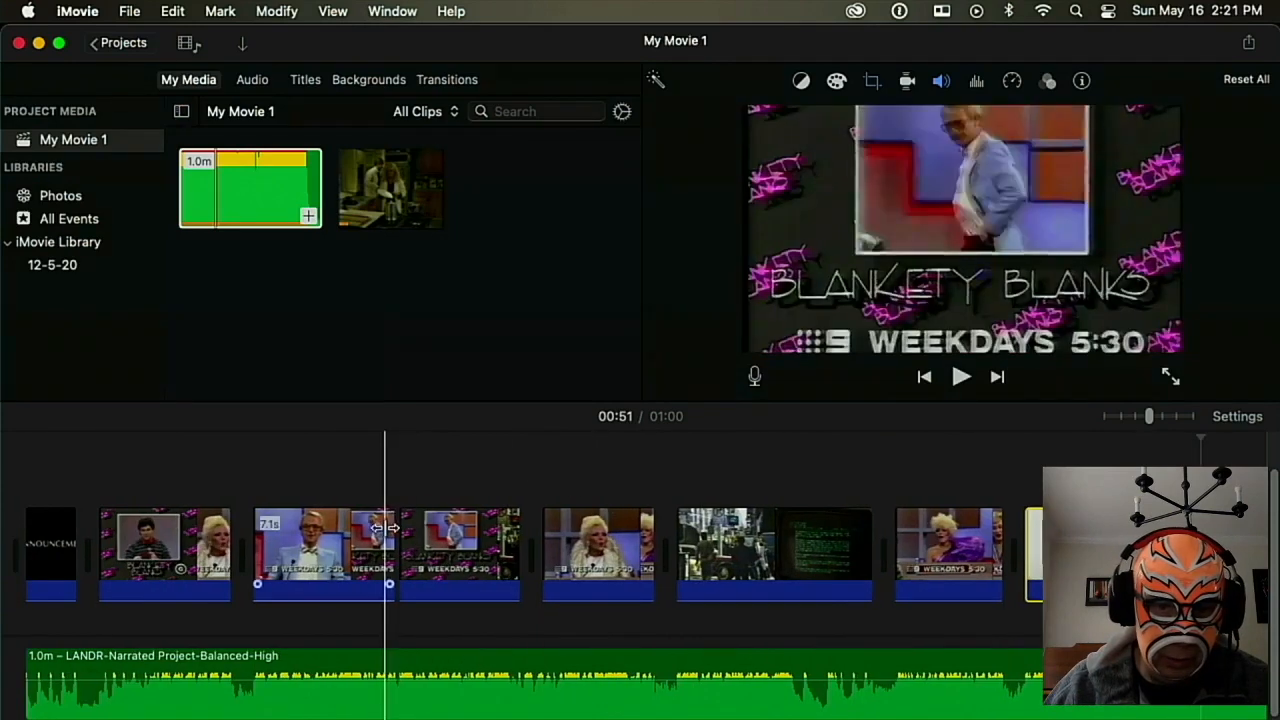
pyautogui.click(375, 530)
pyautogui.moveTo(375, 530); pyautogui.dragTo(963, 515)
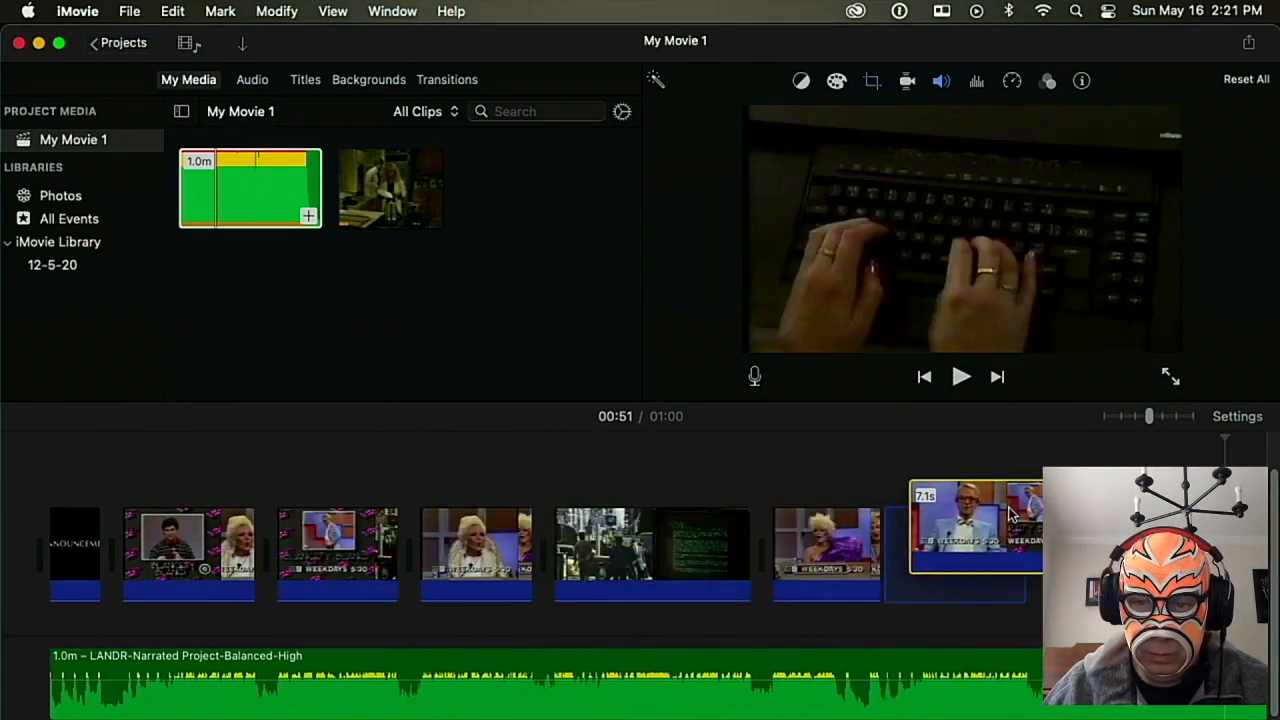
pyautogui.moveTo(963, 515); pyautogui.dragTo(955, 520)
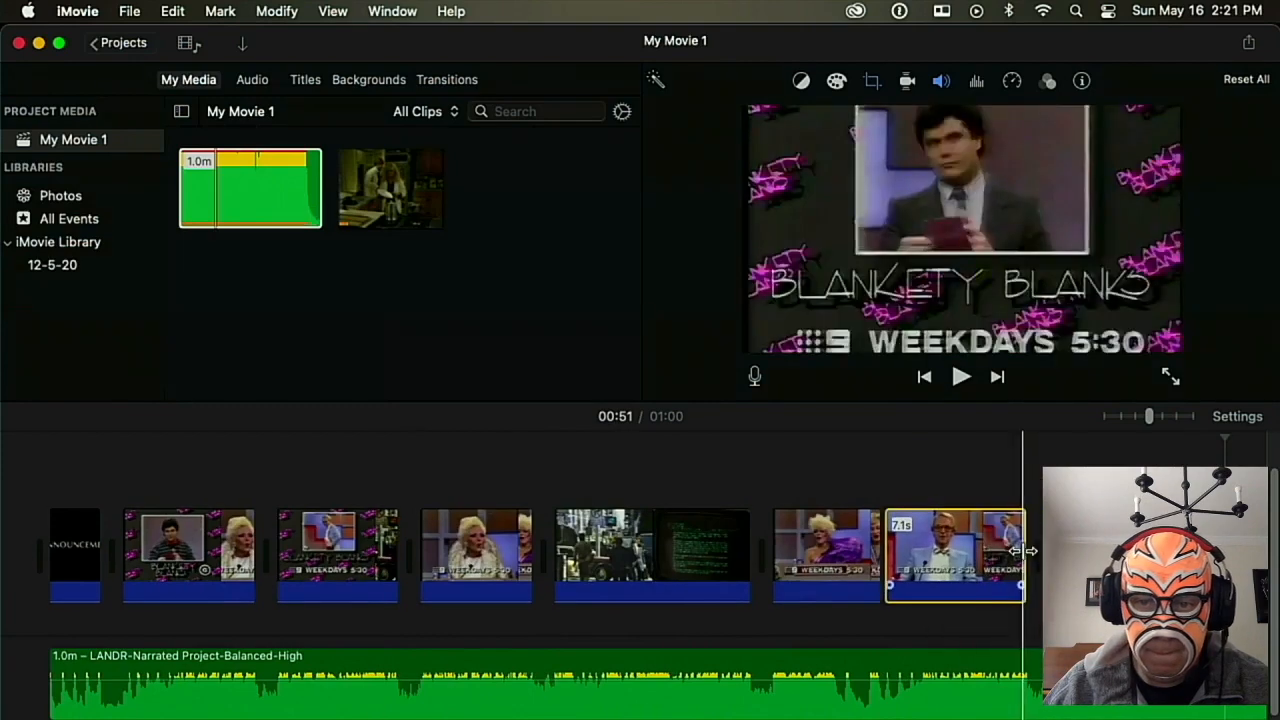
# Move the short Blankety Blanks clip that precedes the blonde woman's clip to the end of the movie.
pyautogui.hscroll(5, 812, 478)
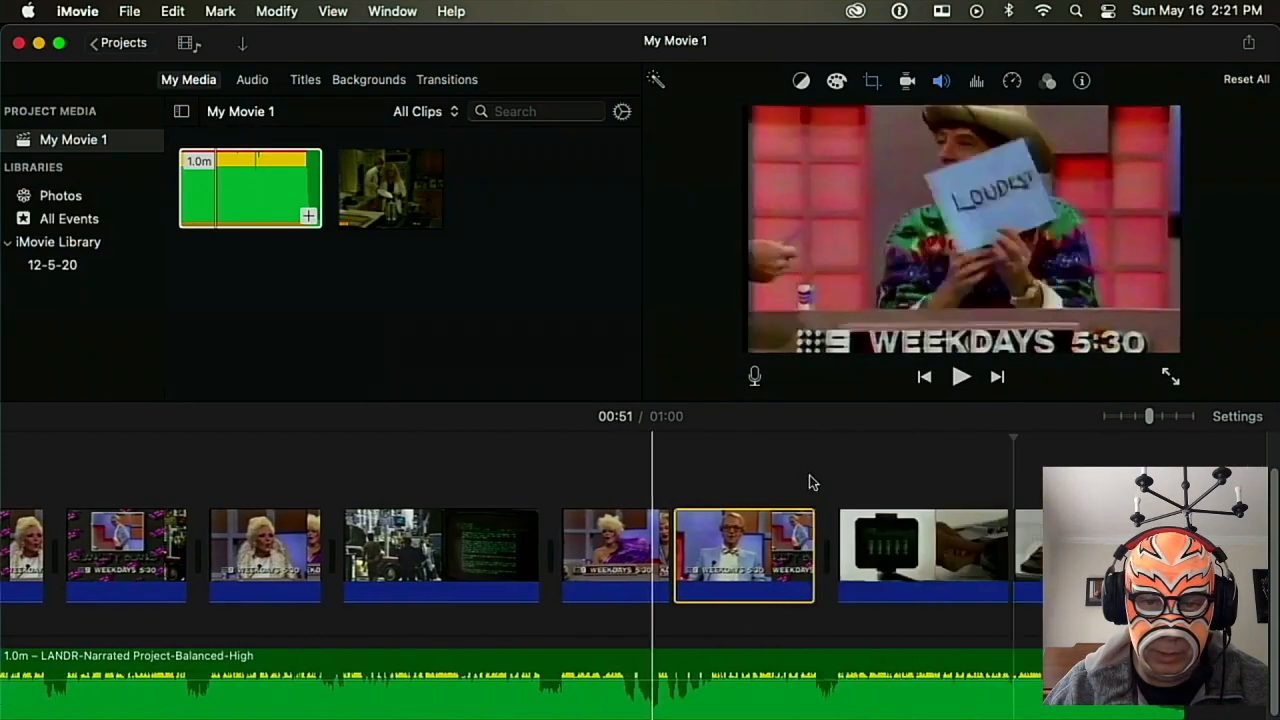
pyautogui.hscroll(-3, 755, 455)
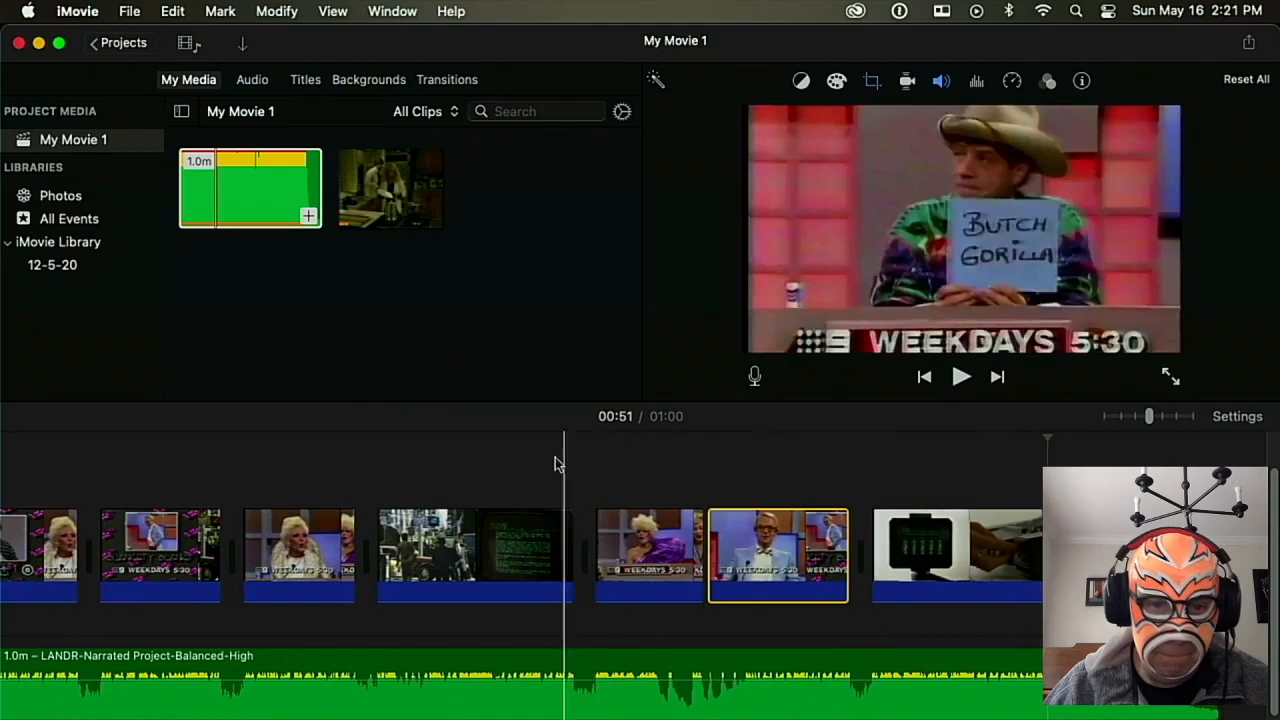
pyautogui.moveTo(194, 540); pyautogui.dragTo(1020, 500)
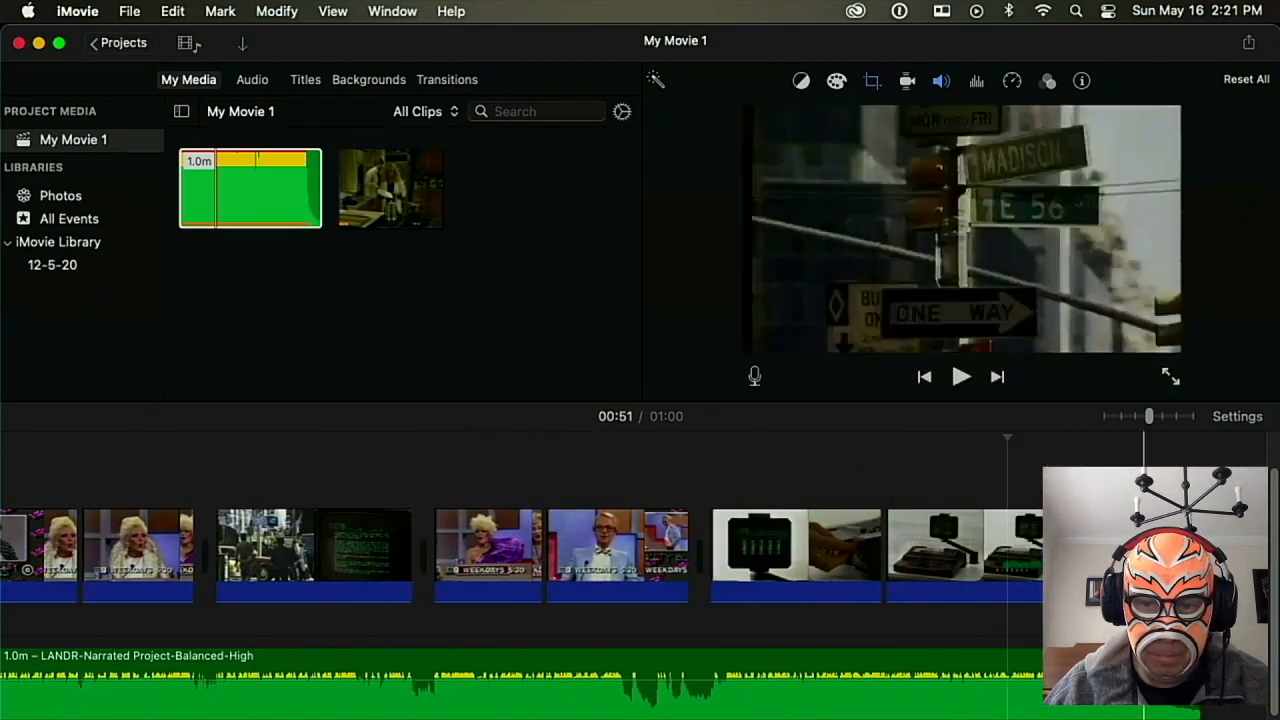
# Split the film-crew clip at 00:19 with the blonde woman's clip between its halves, and move the monitor-and-keyboard clip before the bow-tie clip.
pyautogui.hscroll(-5, 960, 470)
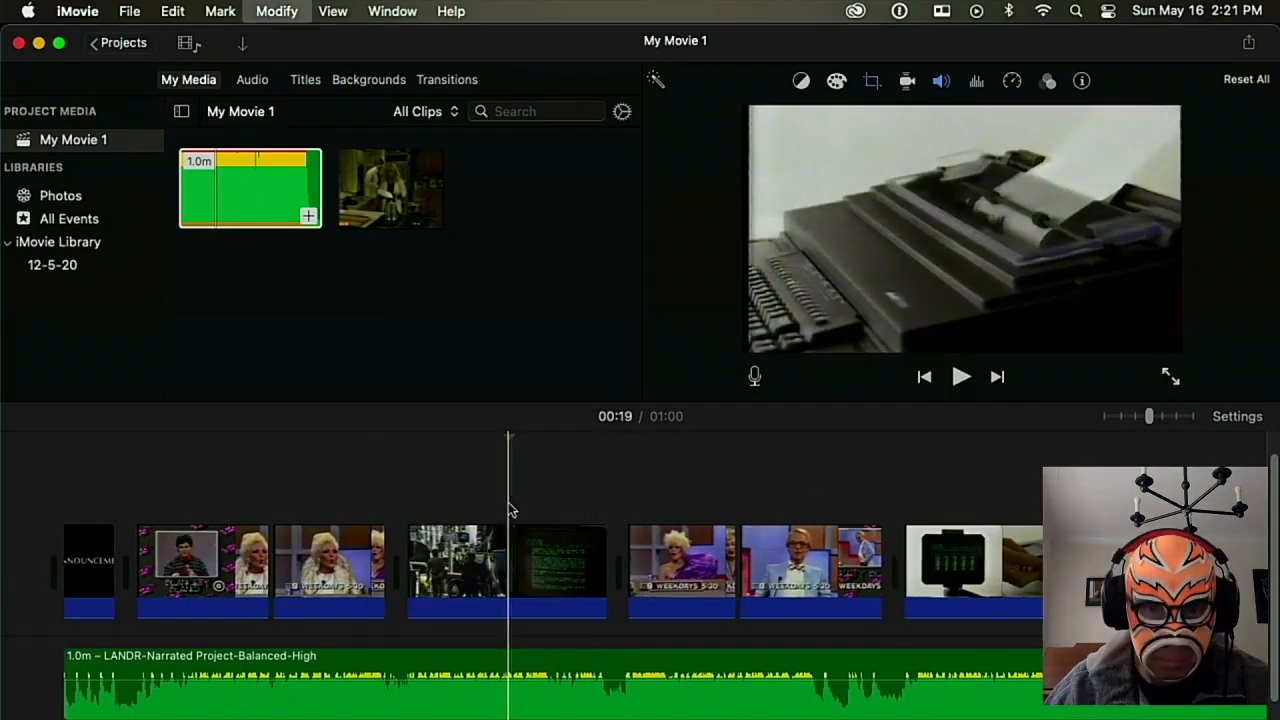
pyautogui.moveTo(350, 547); pyautogui.dragTo(424, 556)
pyautogui.hscroll(5, 550, 567)
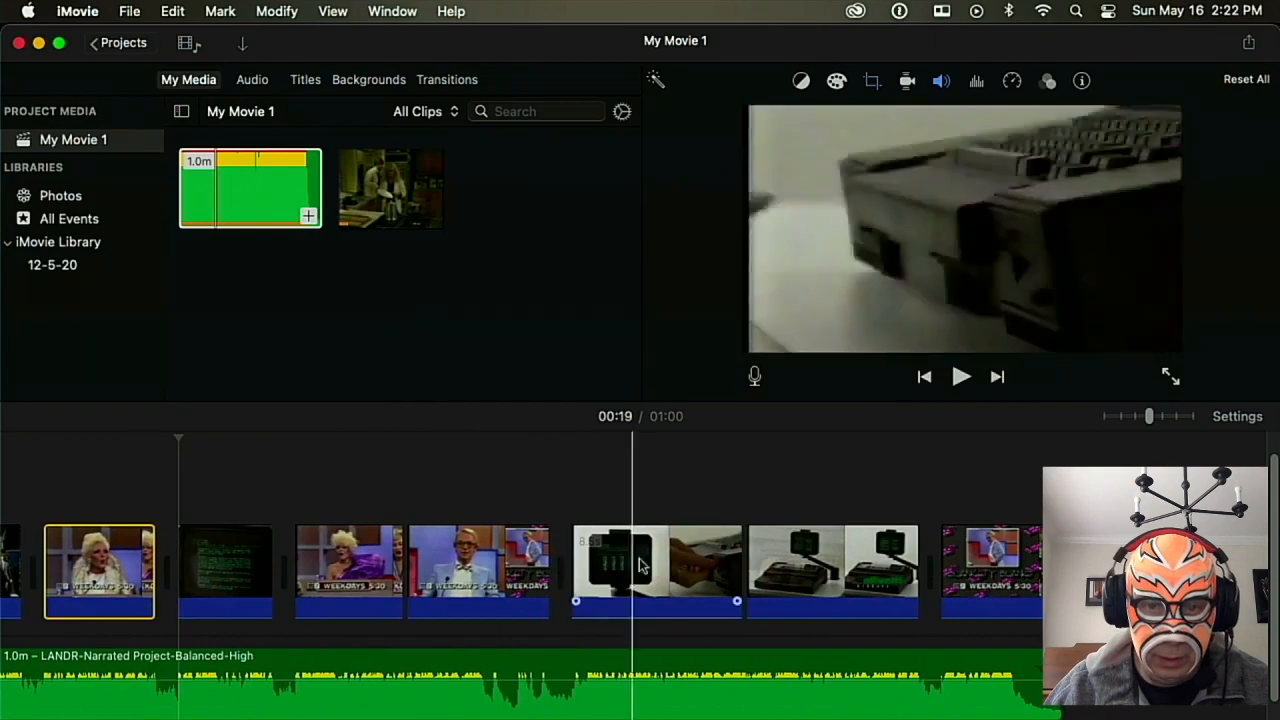
pyautogui.moveTo(655, 547); pyautogui.dragTo(432, 541)
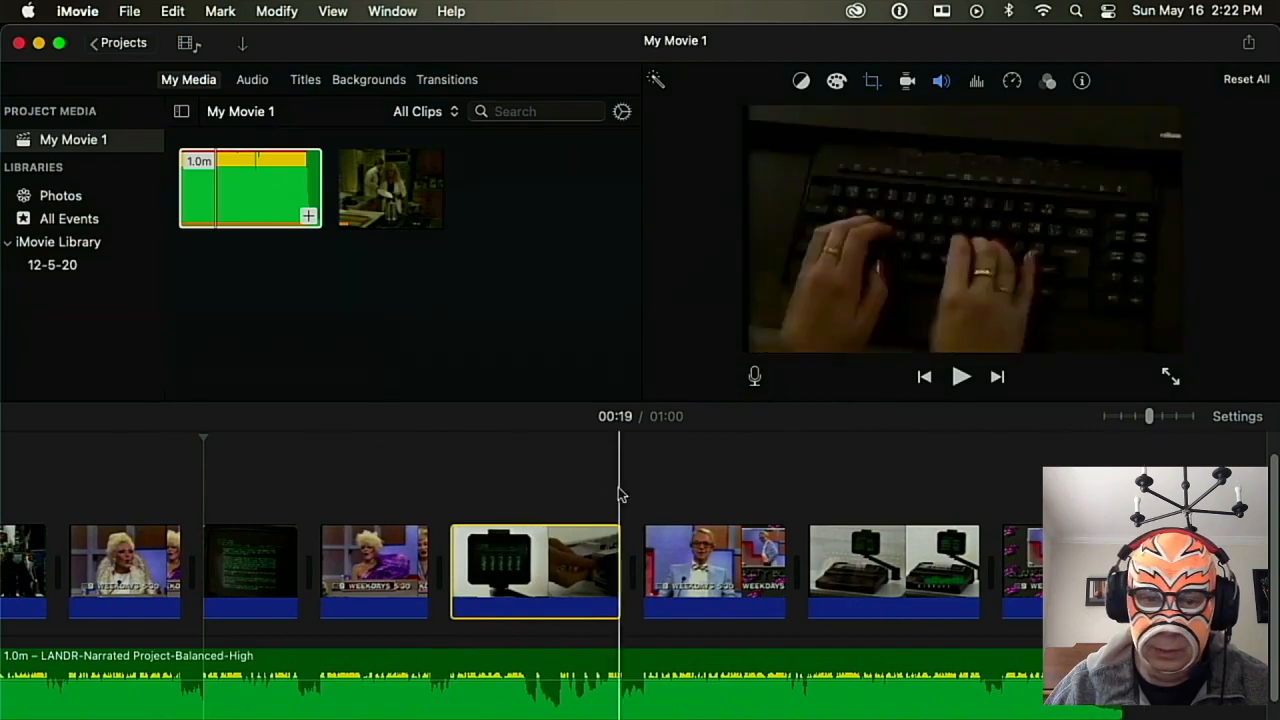
# Play the rearranged movie from the beginning in full screen to review the new cut against the music.
pyautogui.hscroll(-5, 583, 500)
pyautogui.click(63, 480)
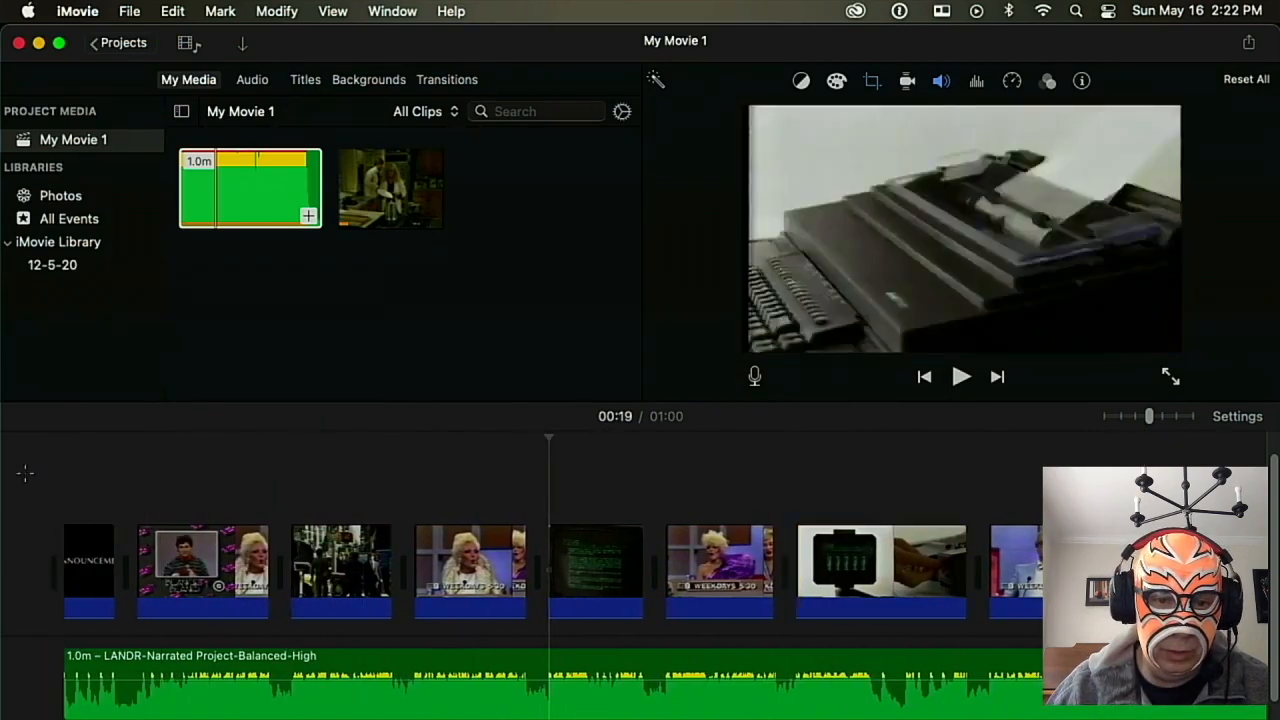
pyautogui.click(1168, 377)
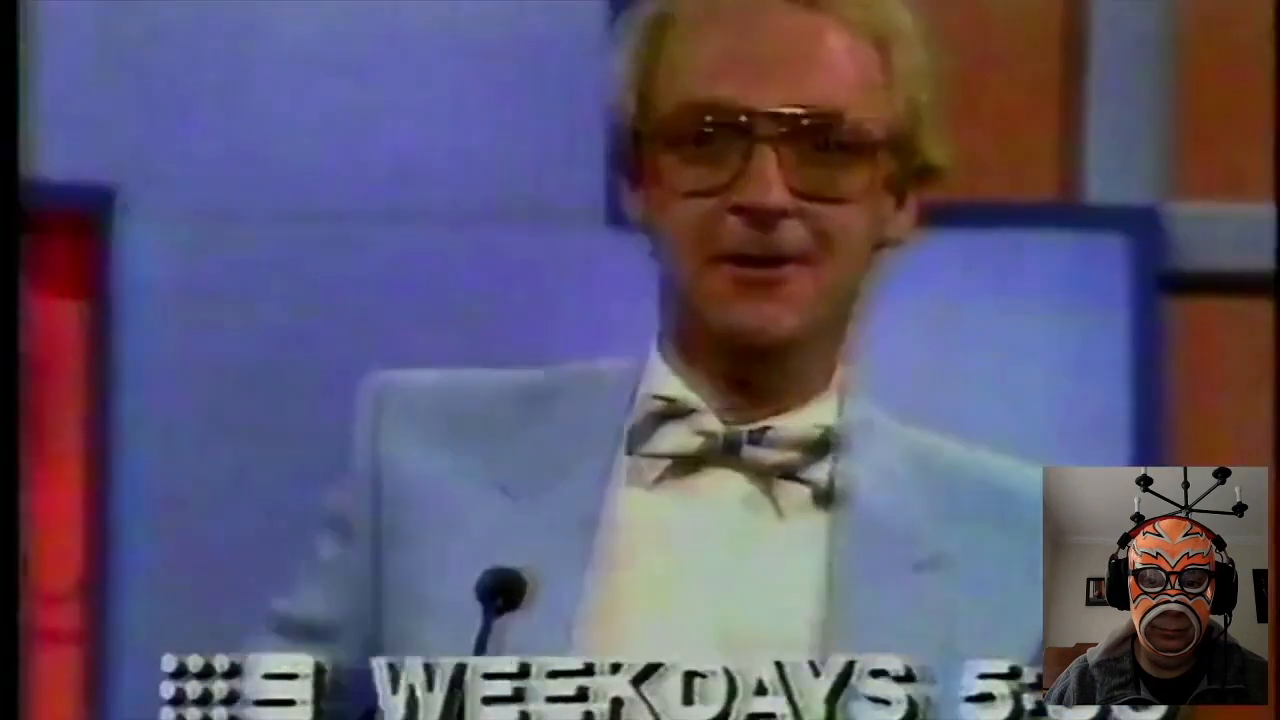
pyautogui.moveTo(629, 283)
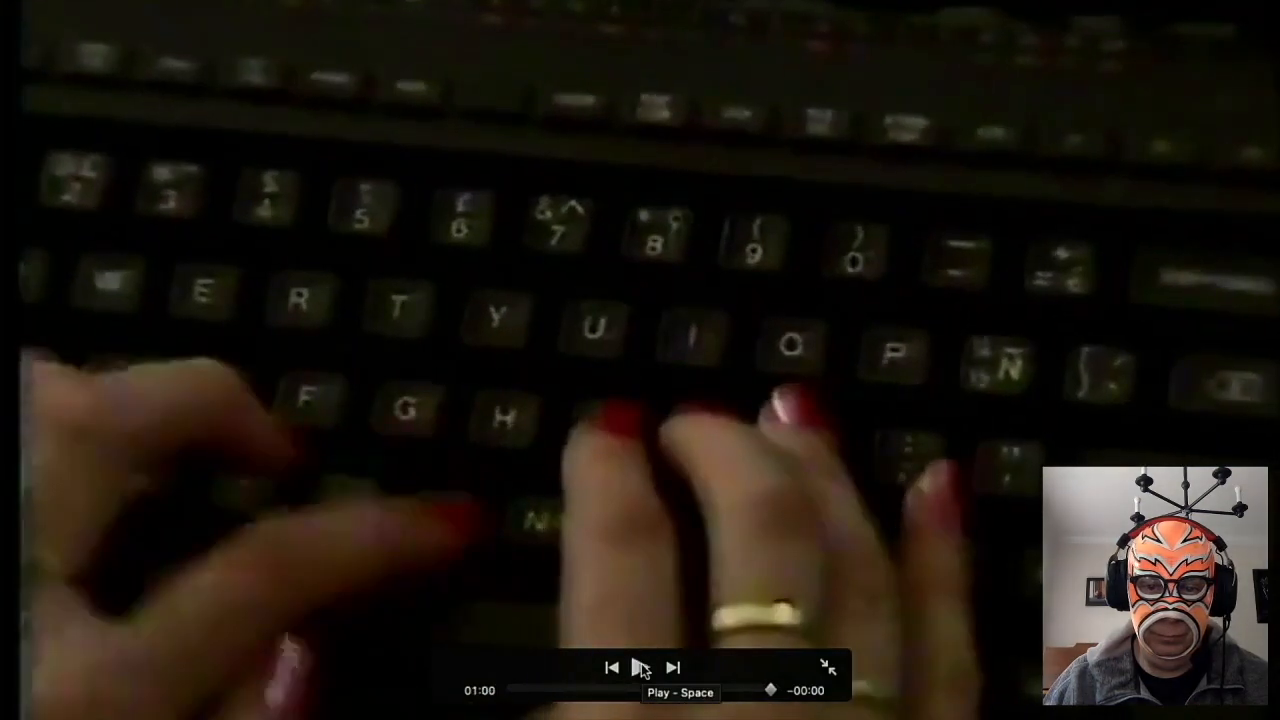
pyautogui.moveTo(456, 6)
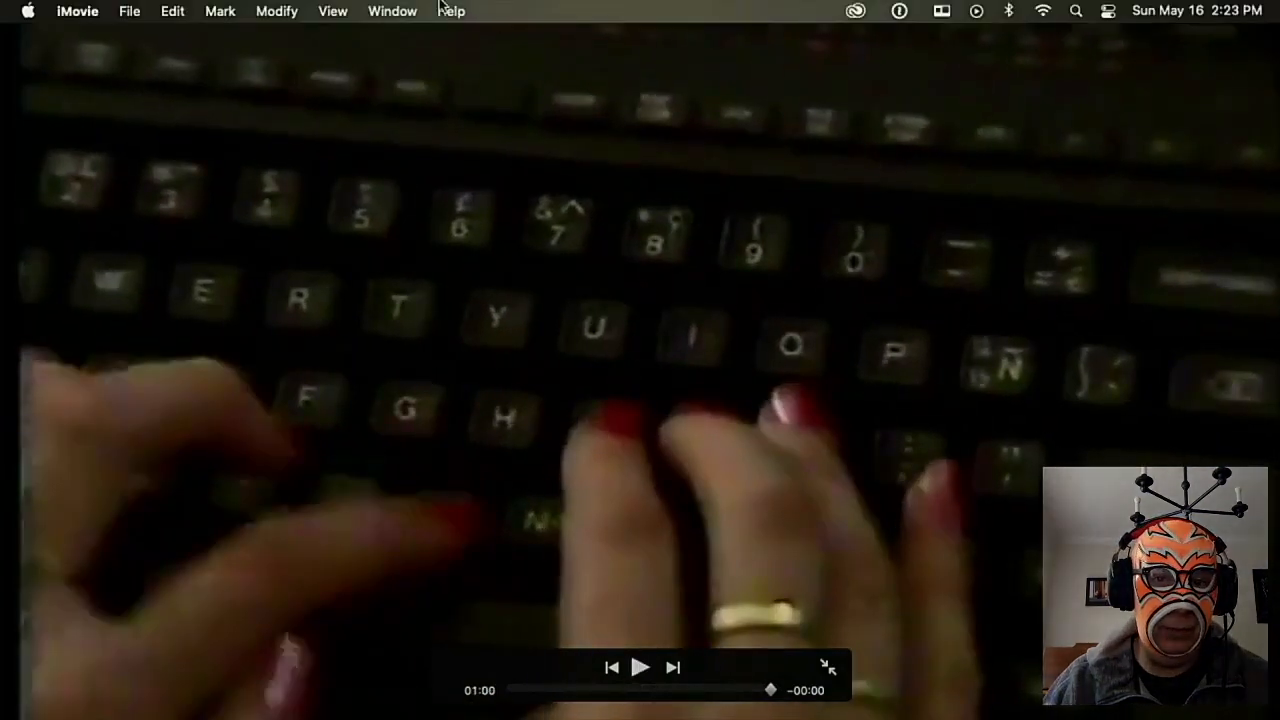
pyautogui.click(130, 12)
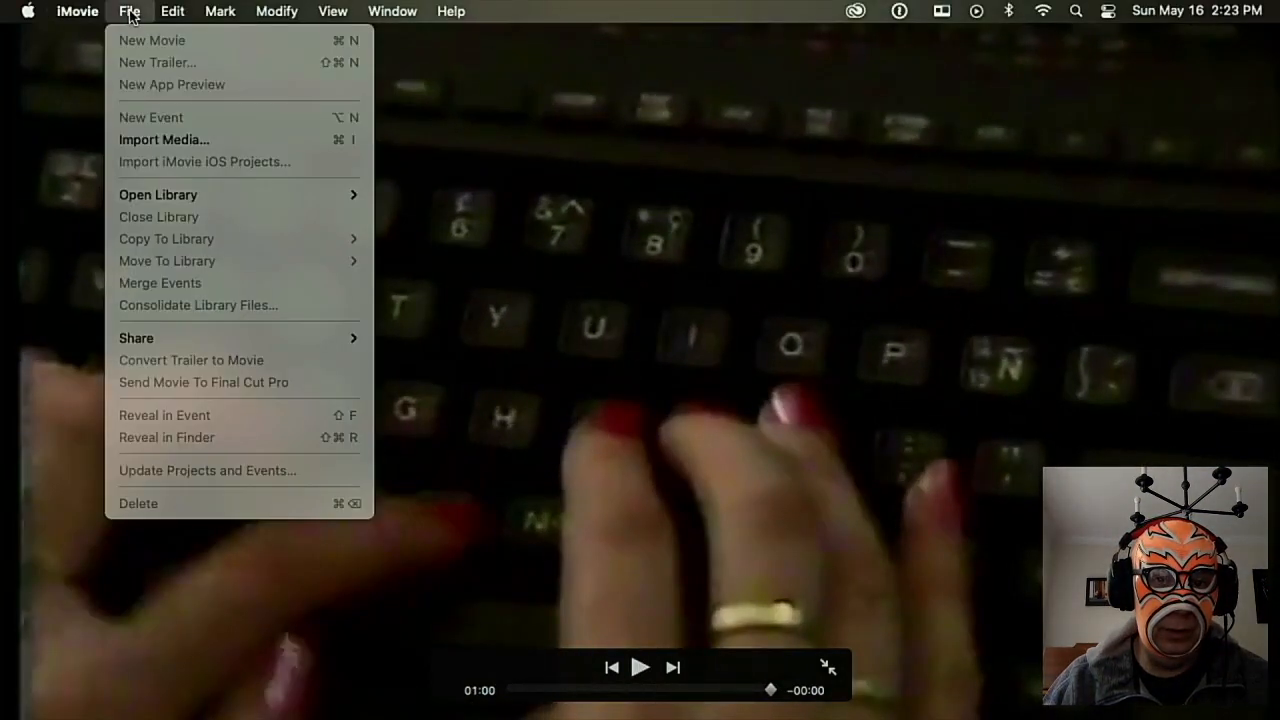
pyautogui.moveTo(177, 340)
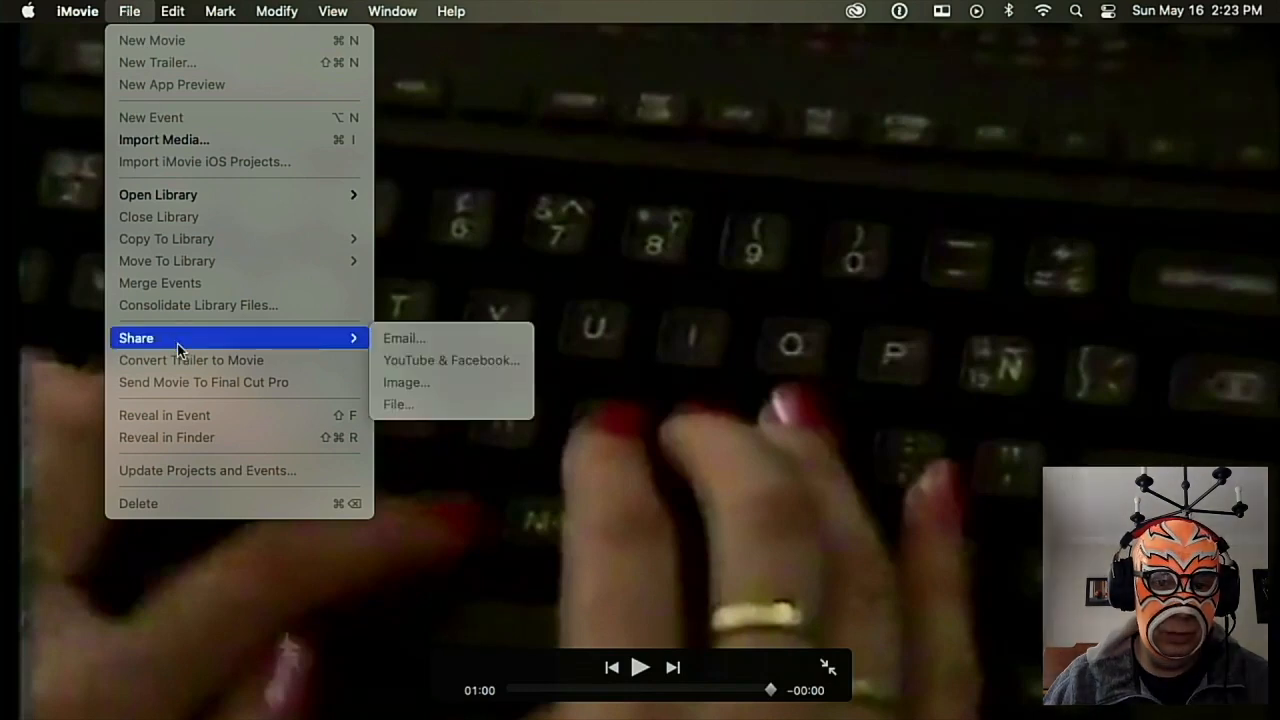
pyautogui.click(559, 240)
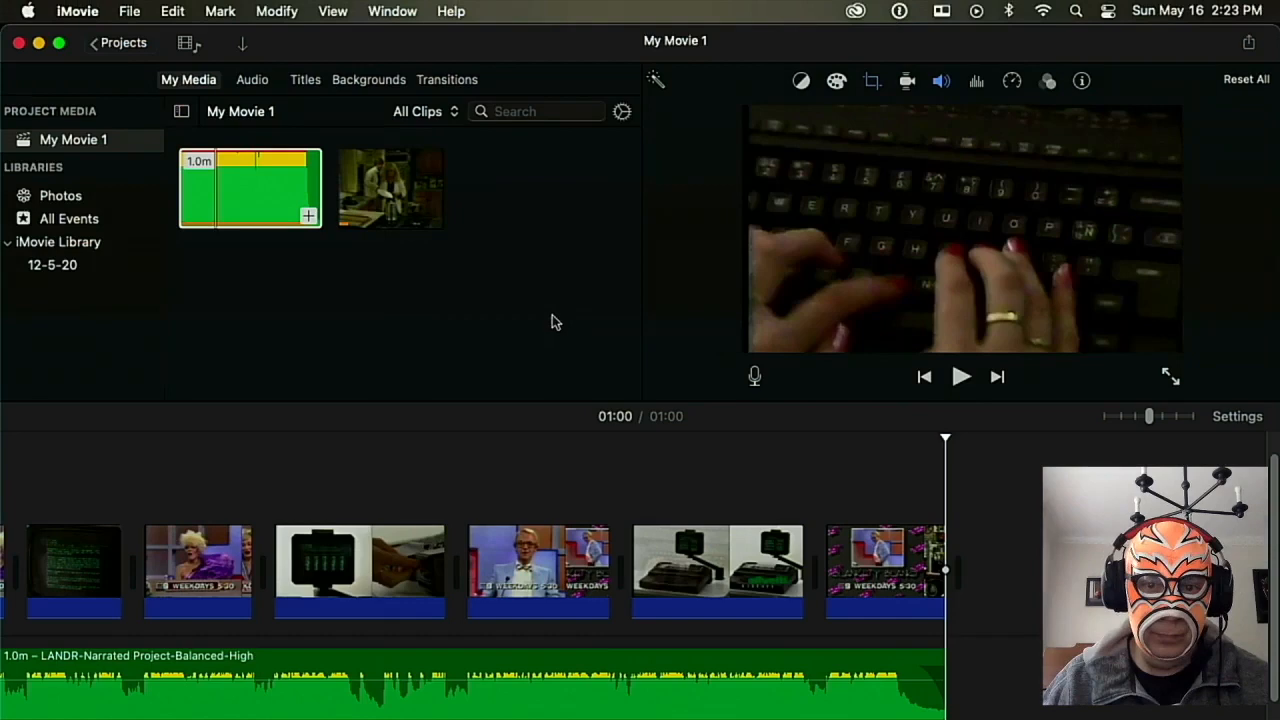
# Export the movie as a 720p, high-quality video and audio file named Narrated Project, saved to the Desktop.
pyautogui.click(273, 452)
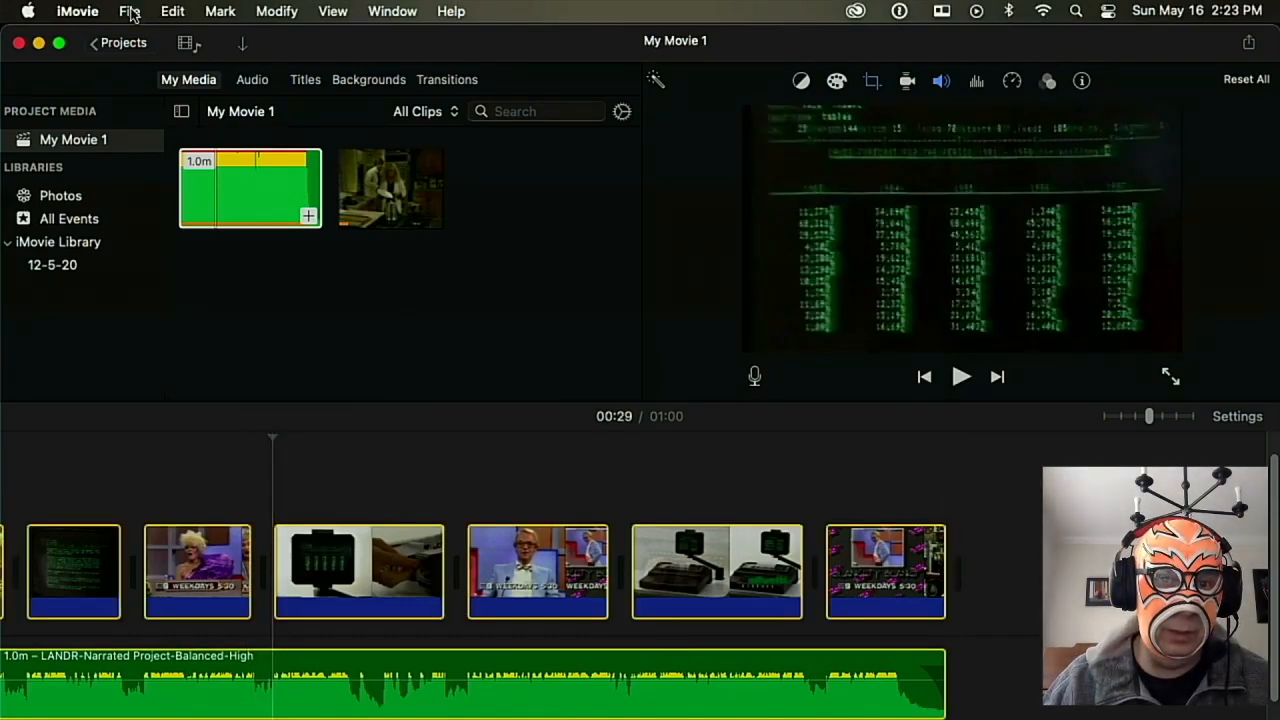
pyautogui.click(133, 13)
pyautogui.moveTo(254, 341)
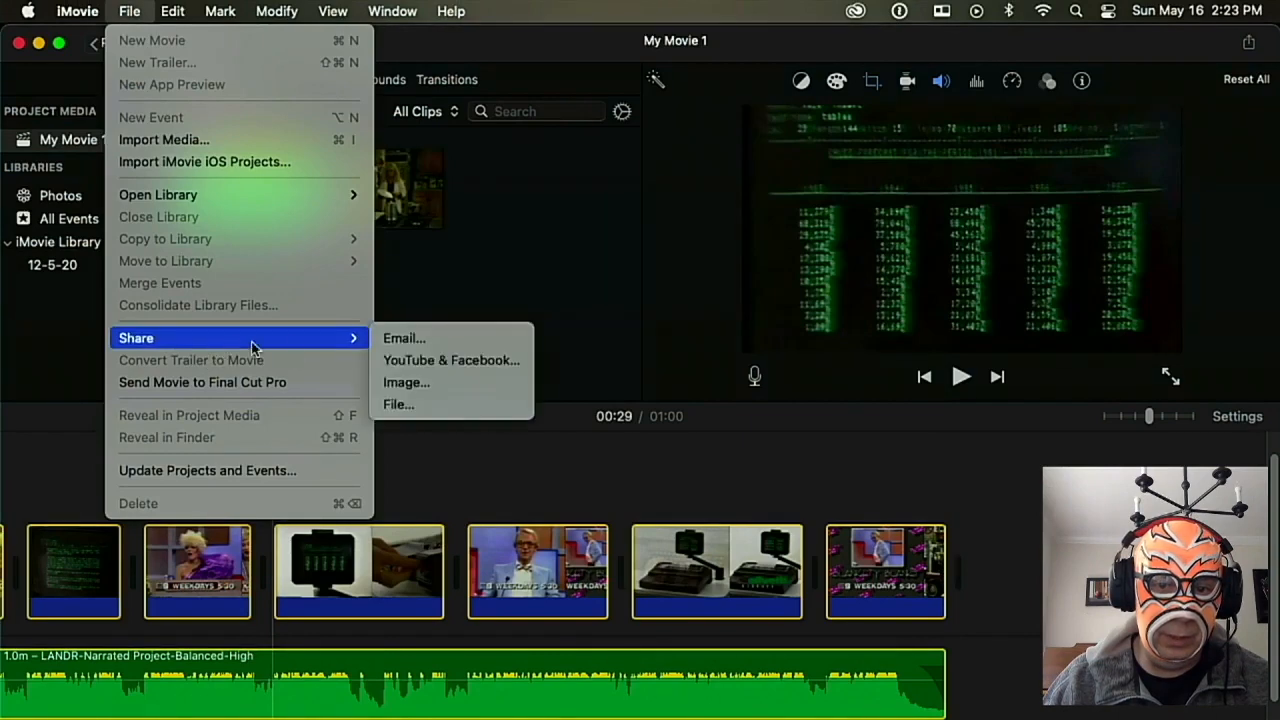
pyautogui.click(441, 413)
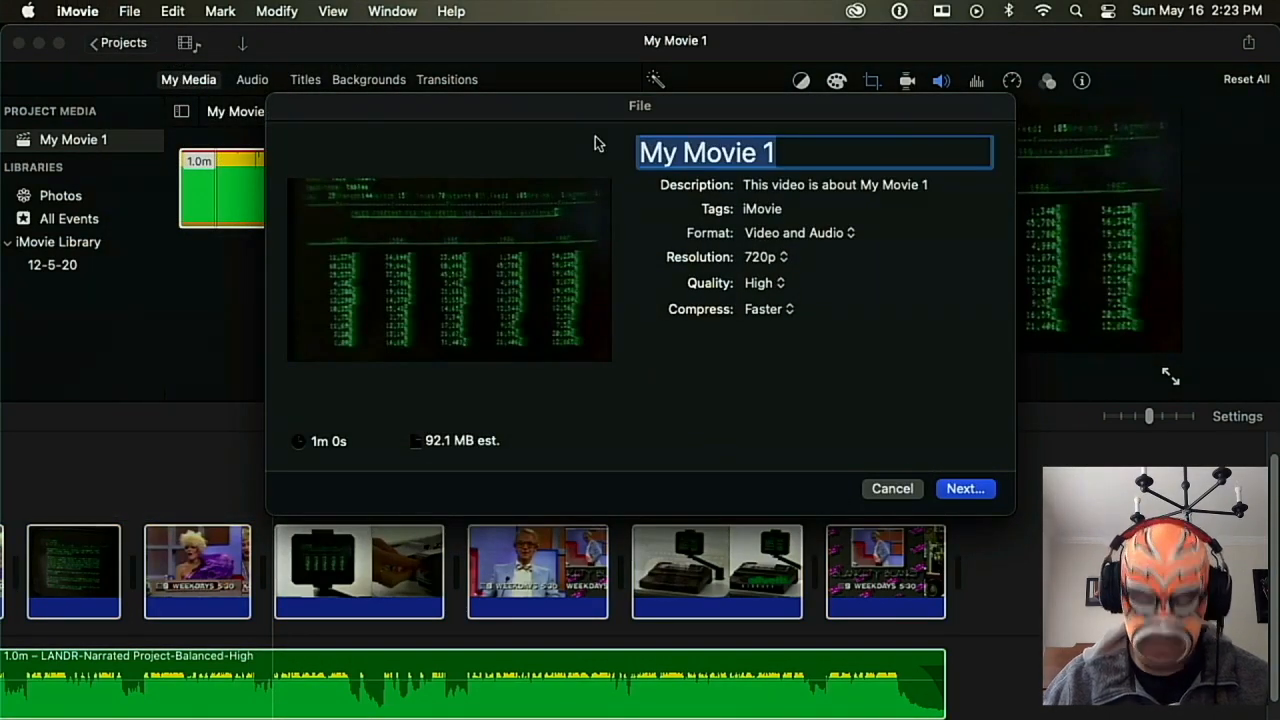
pyautogui.write('Narrated Project')
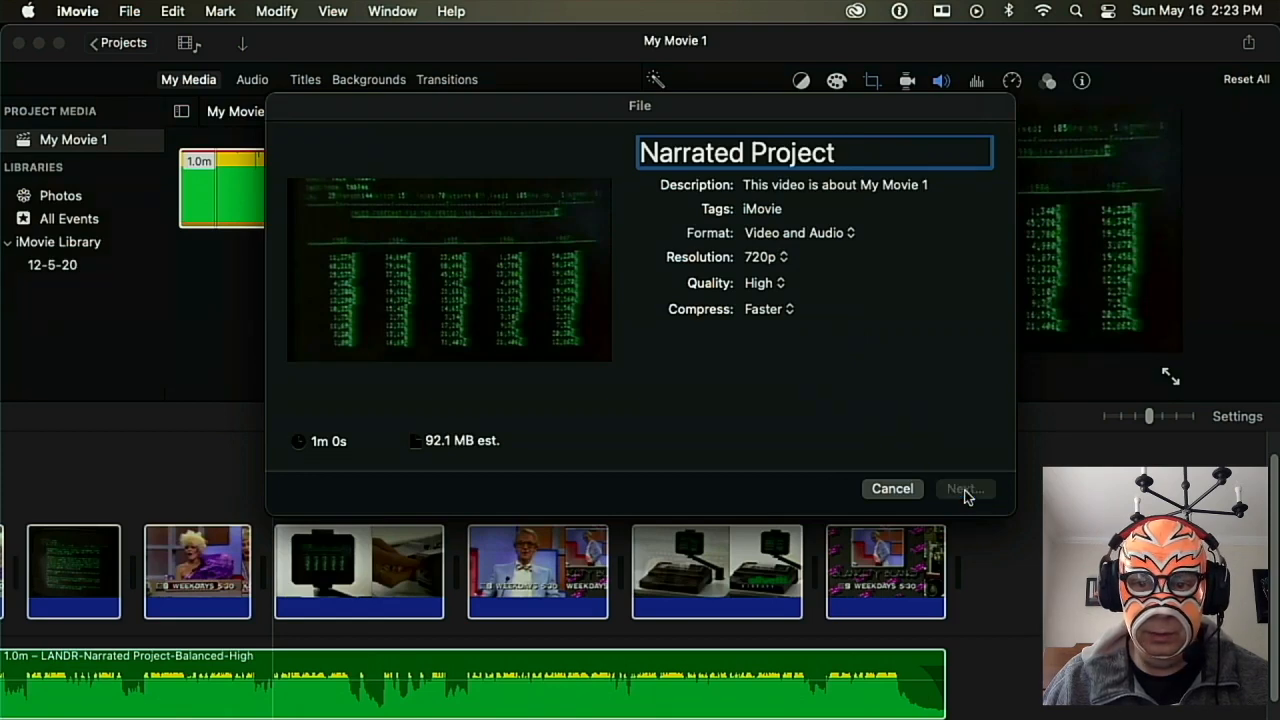
pyautogui.click(962, 489)
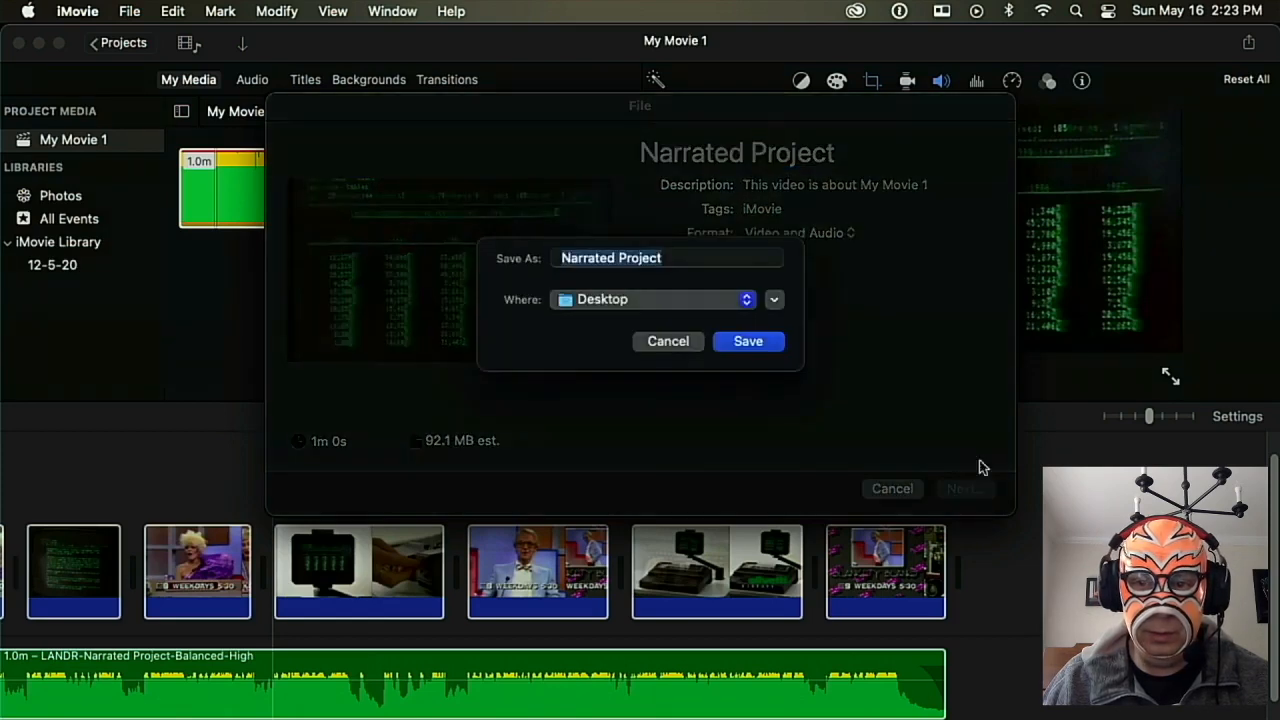
pyautogui.click(750, 342)
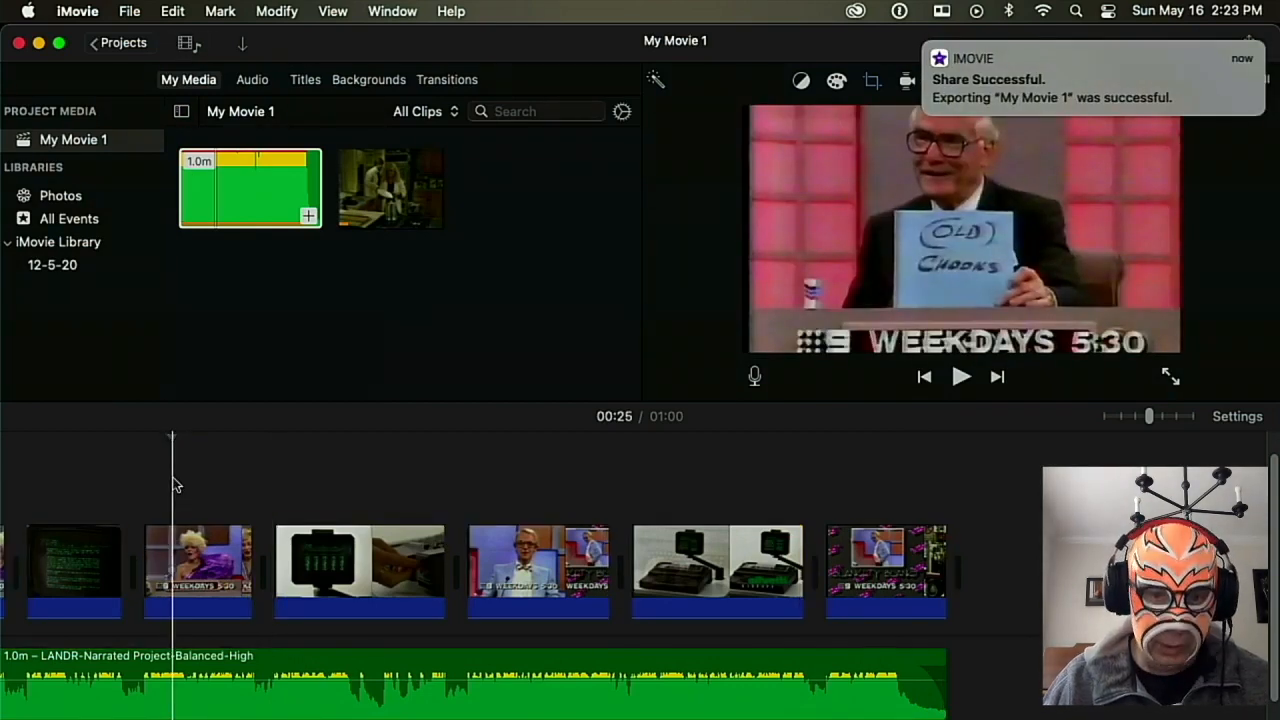
# Delete all clips from the timeline and remove both media files from the iMovie library.
pyautogui.press('super+a')
pyautogui.press('Delete')
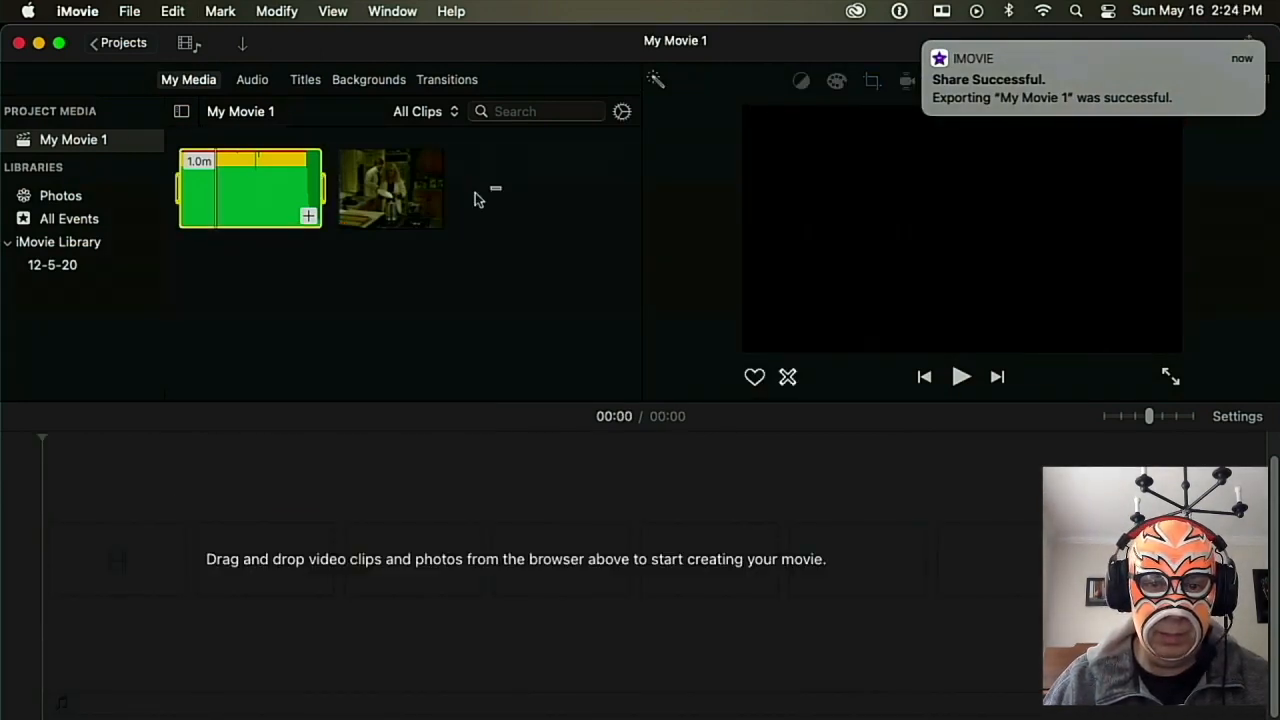
pyautogui.moveTo(228, 218); pyautogui.dragTo(229, 217)
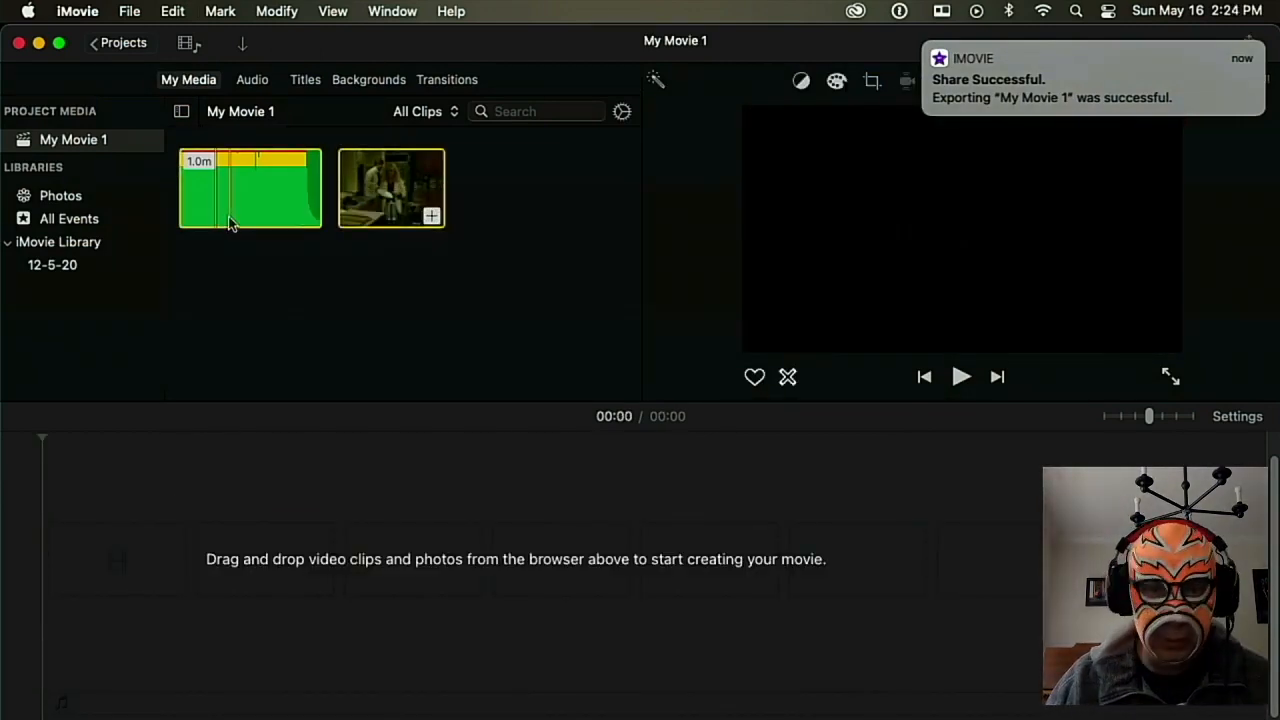
pyautogui.press('super+Delete')
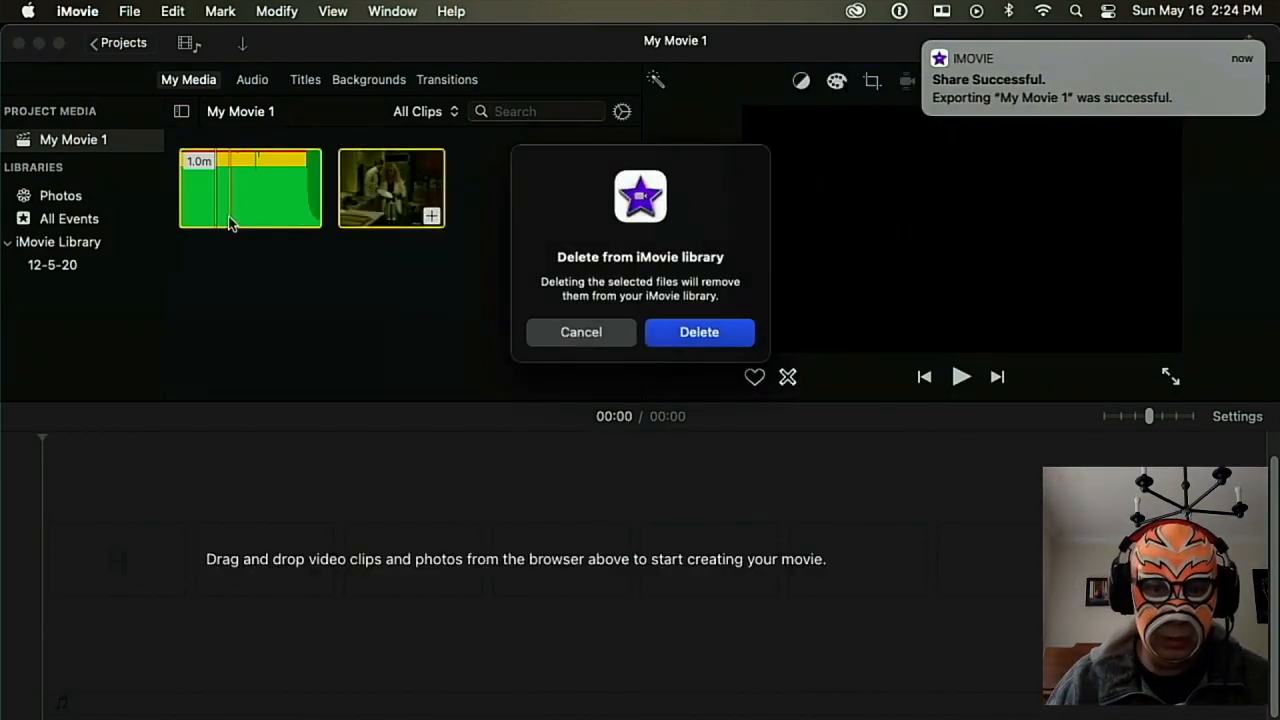
pyautogui.click(690, 331)
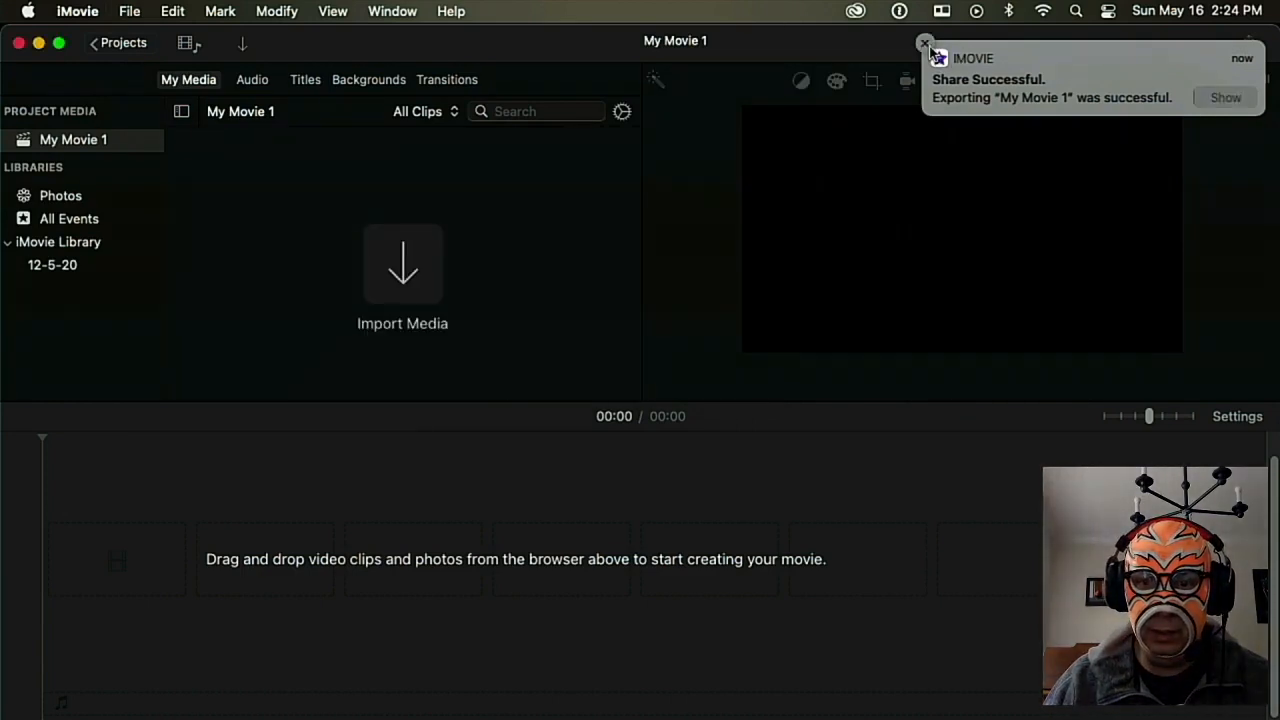
# Dismiss the export notification and quit iMovie.
pyautogui.click(925, 45)
pyautogui.click(75, 12)
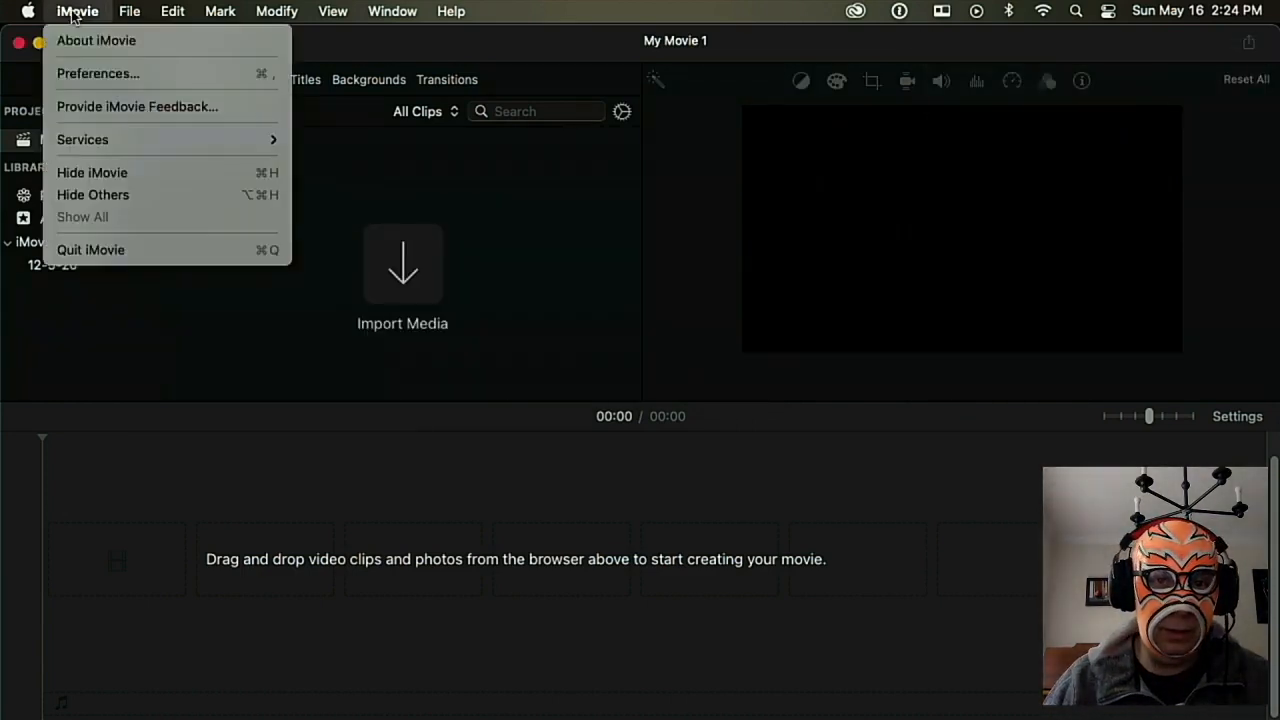
pyautogui.click(80, 257)
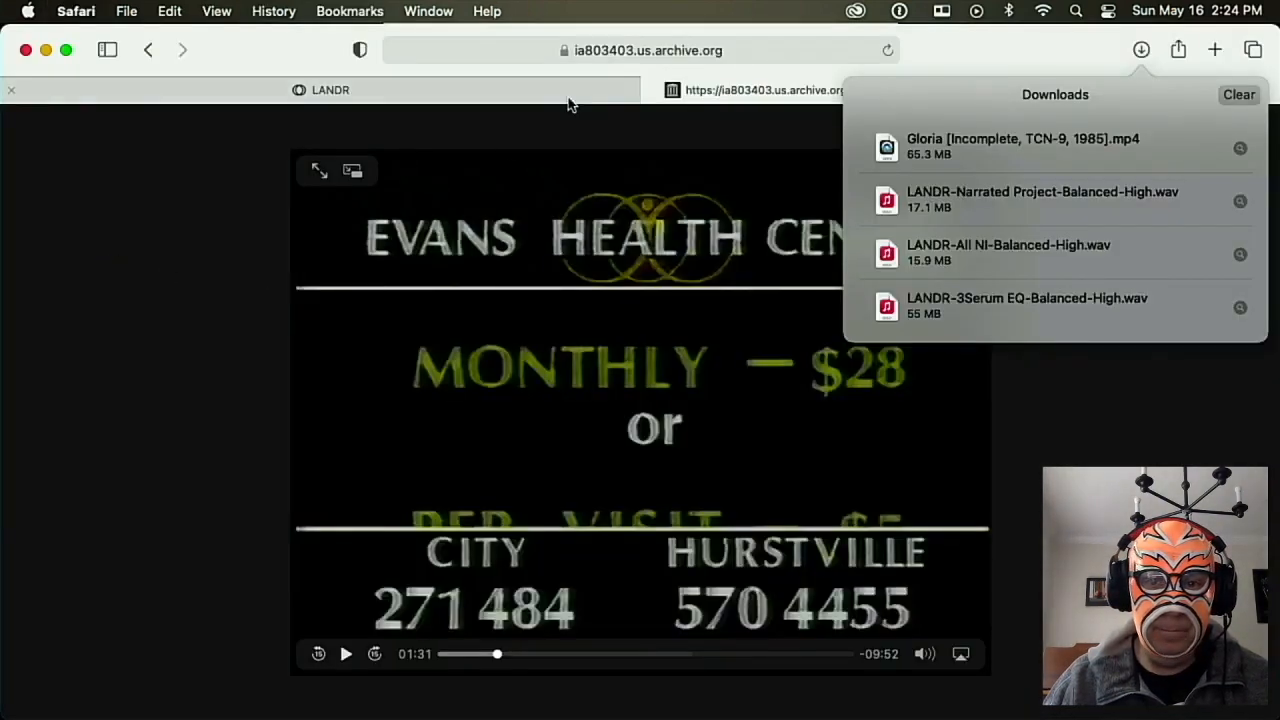
# Bring up the LANDR page and quit Safari to return to the desktop.
pyautogui.click(651, 91)
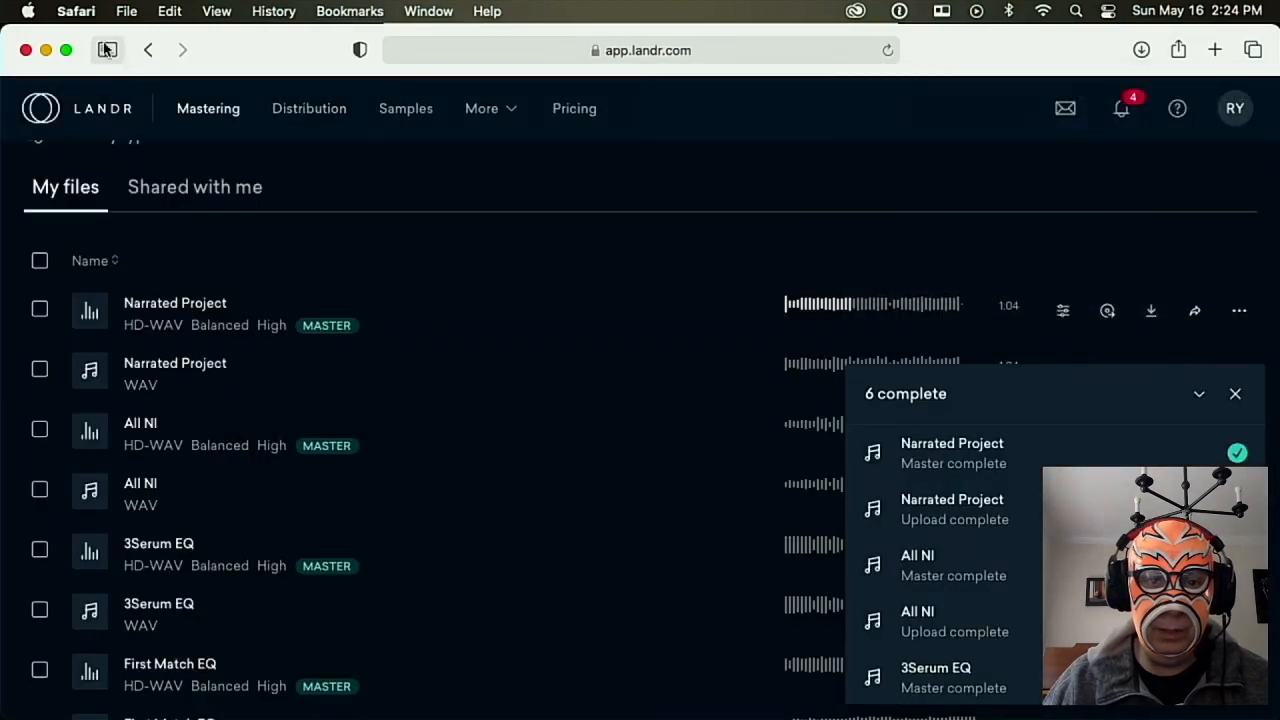
pyautogui.click(78, 11)
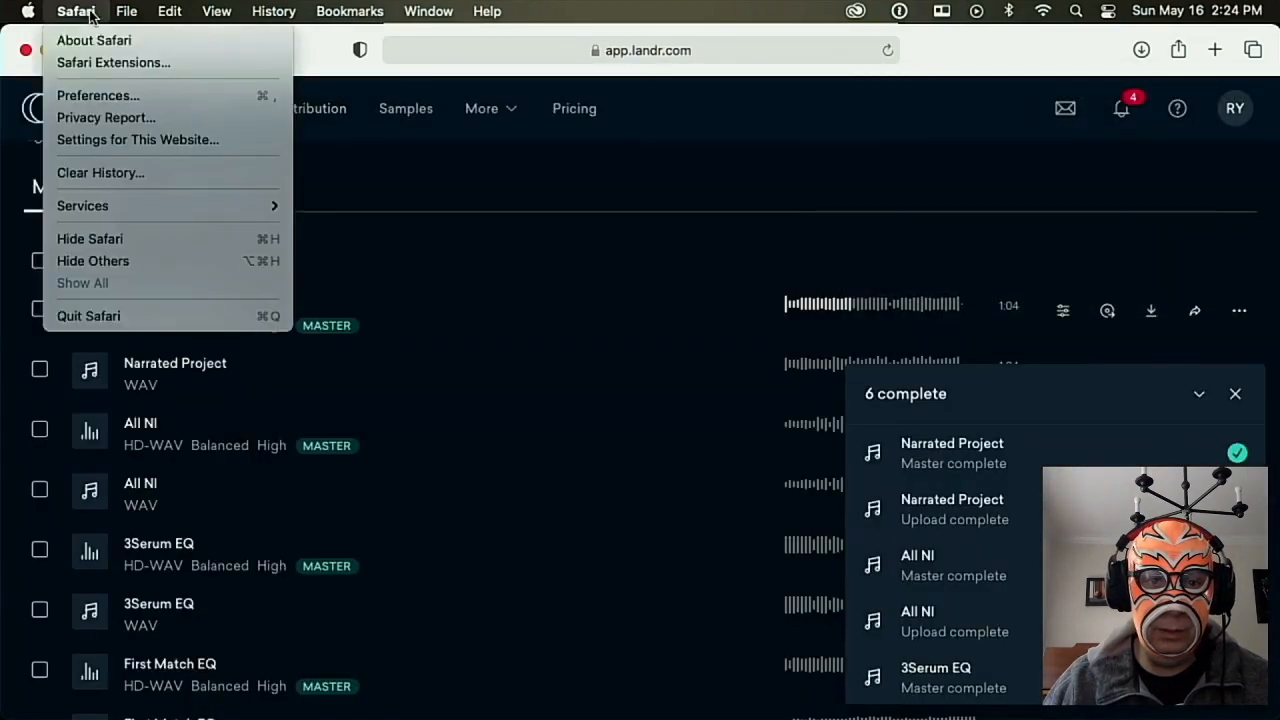
pyautogui.click(104, 315)
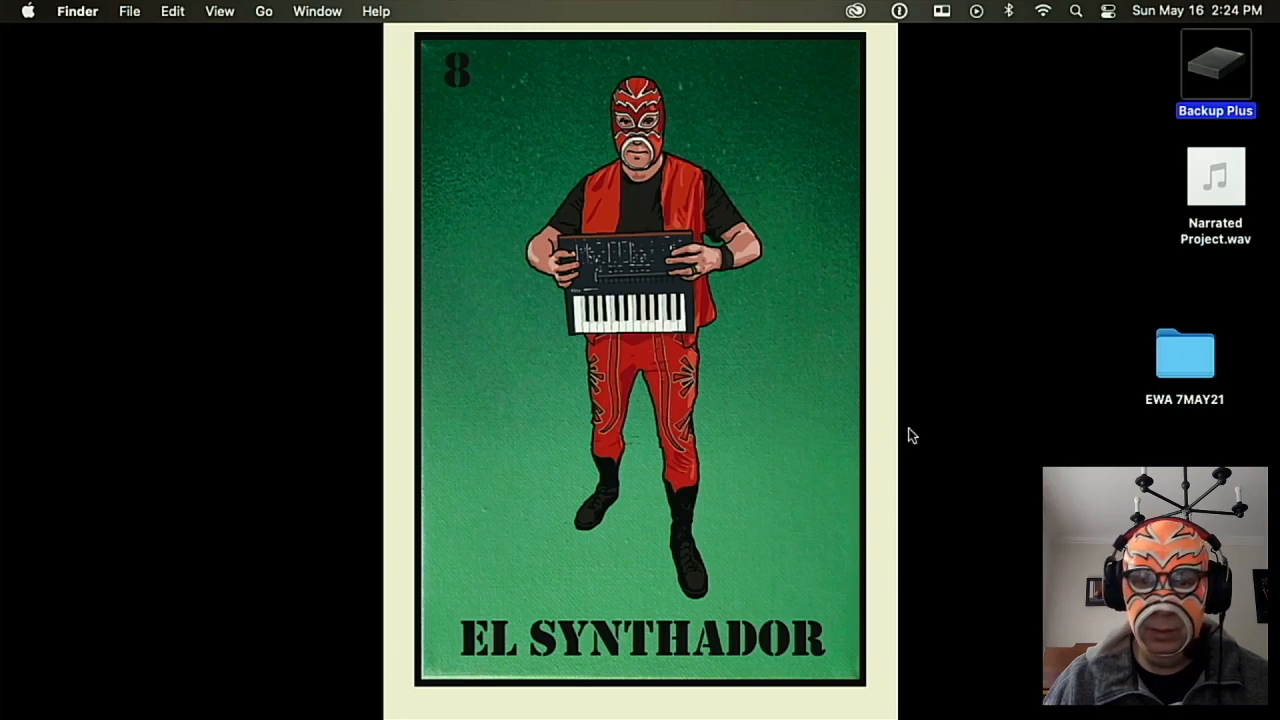